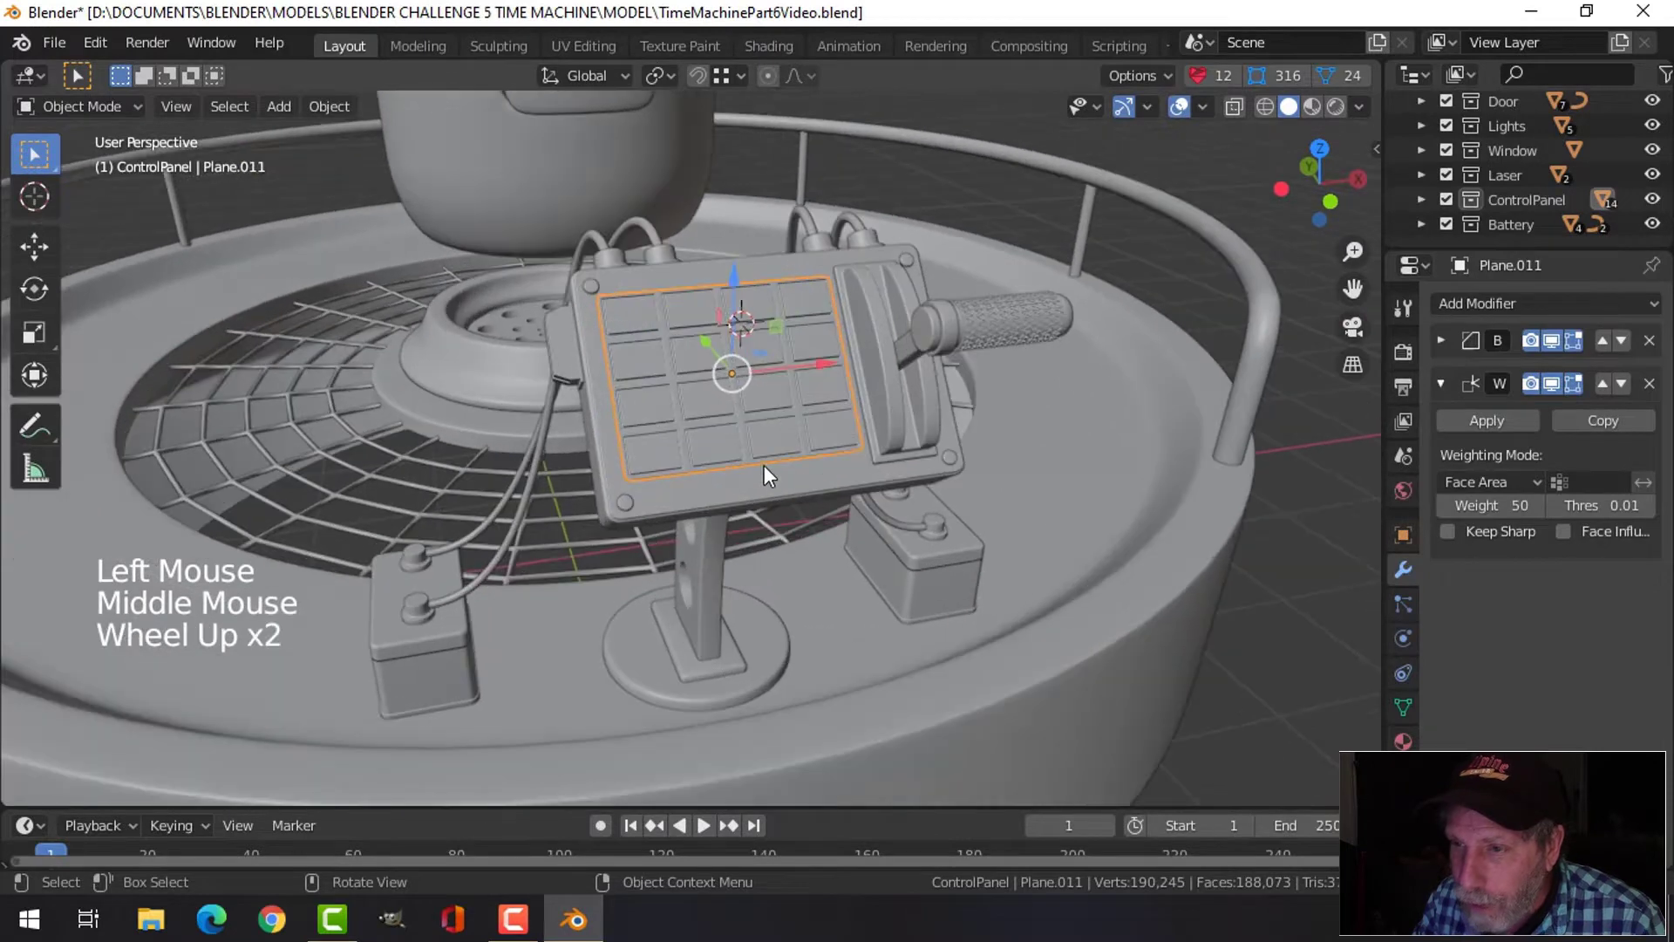
# Separate the sixteen keypad button faces, with the selection grown by one ring, from the control panel grid into their own object
pyautogui.keyDown('shift'); pyautogui.moveTo(764, 464); pyautogui.dragTo(844, 445, button='middle'); pyautogui.keyUp('shift')
pyautogui.moveTo(844, 446)
pyautogui.mouseDown(button='middle')
pyautogui.moveTo(812, 455)
pyautogui.moveTo(833, 448)
pyautogui.mouseUp(button='middle')
pyautogui.press('Tab')
pyautogui.scroll(1, 817, 425)
pyautogui.press('3')
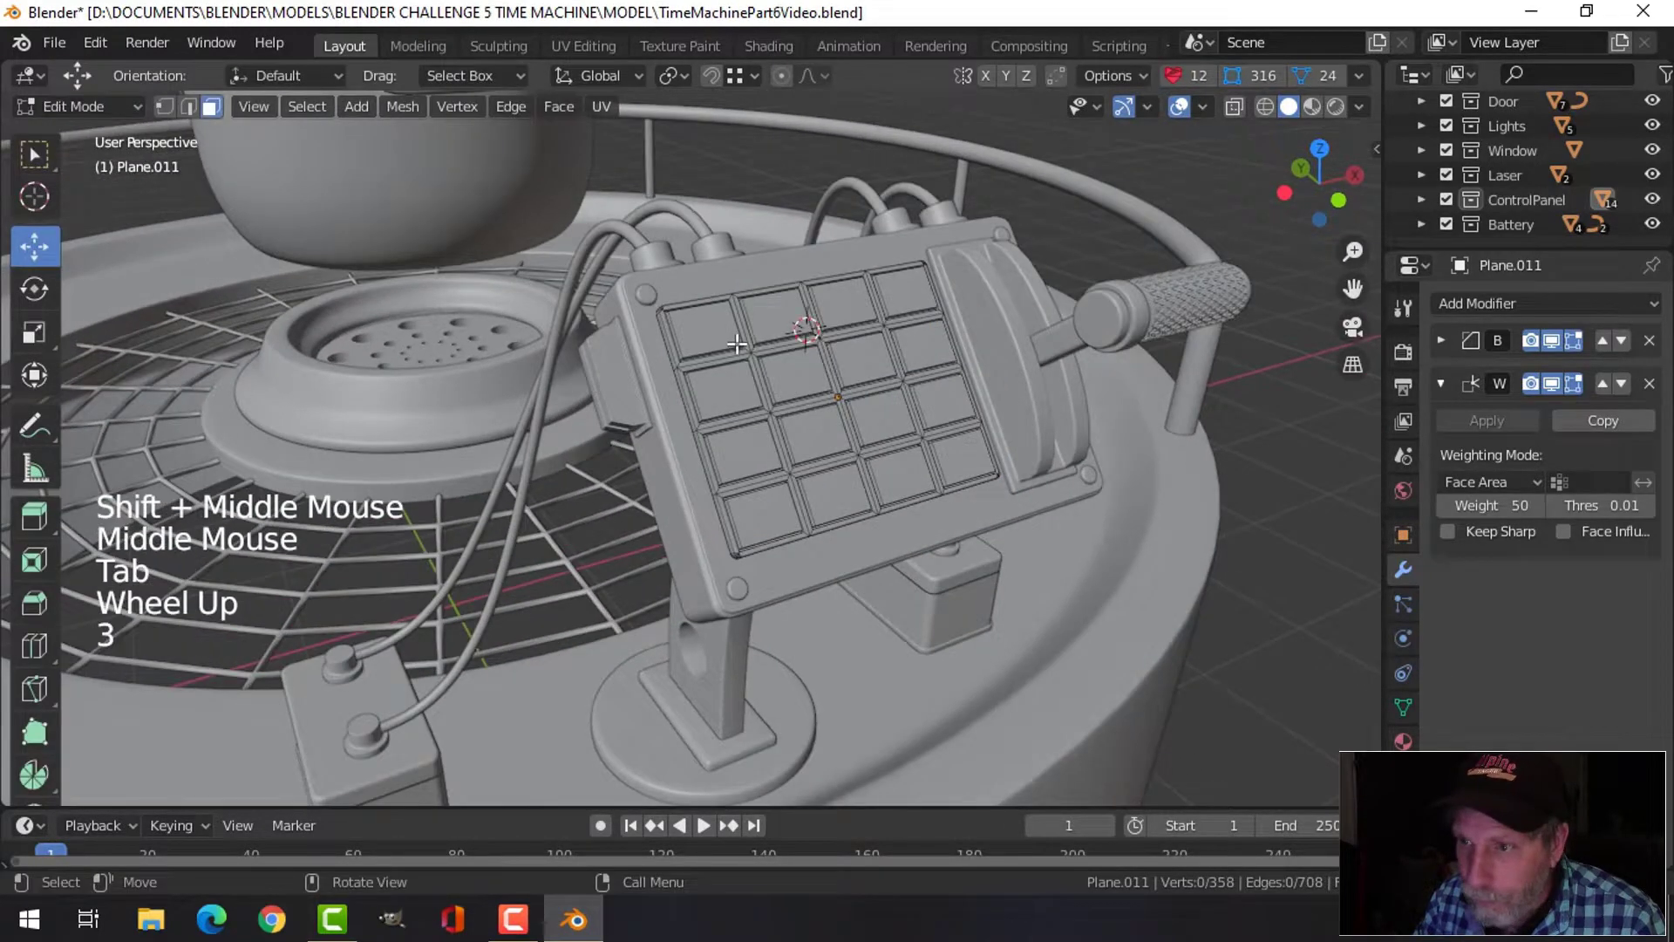
pyautogui.click(701, 327)
pyautogui.keyDown('shift'); pyautogui.click(787, 309); pyautogui.keyUp('shift')
pyautogui.keyDown('shift'); pyautogui.click(859, 301); pyautogui.keyUp('shift')
pyautogui.keyDown('shift'); pyautogui.click(901, 290); pyautogui.keyUp('shift')
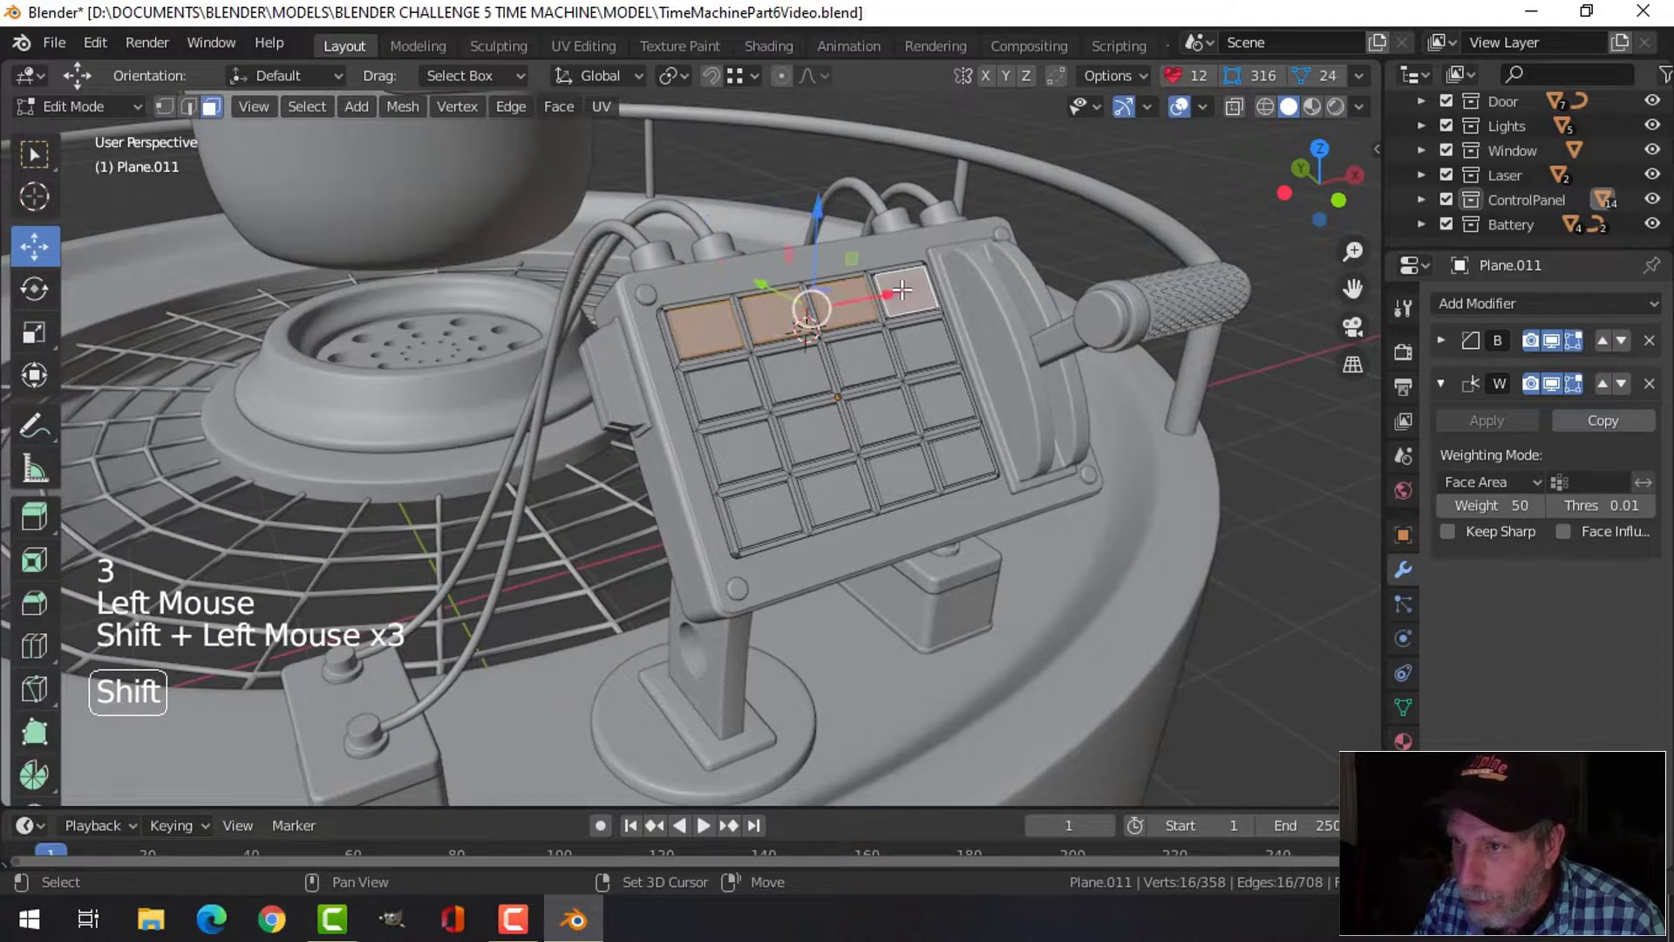
pyautogui.keyDown('shift'); pyautogui.click(864, 357); pyautogui.keyUp('shift')
pyautogui.keyDown('shift'); pyautogui.click(795, 372); pyautogui.keyUp('shift')
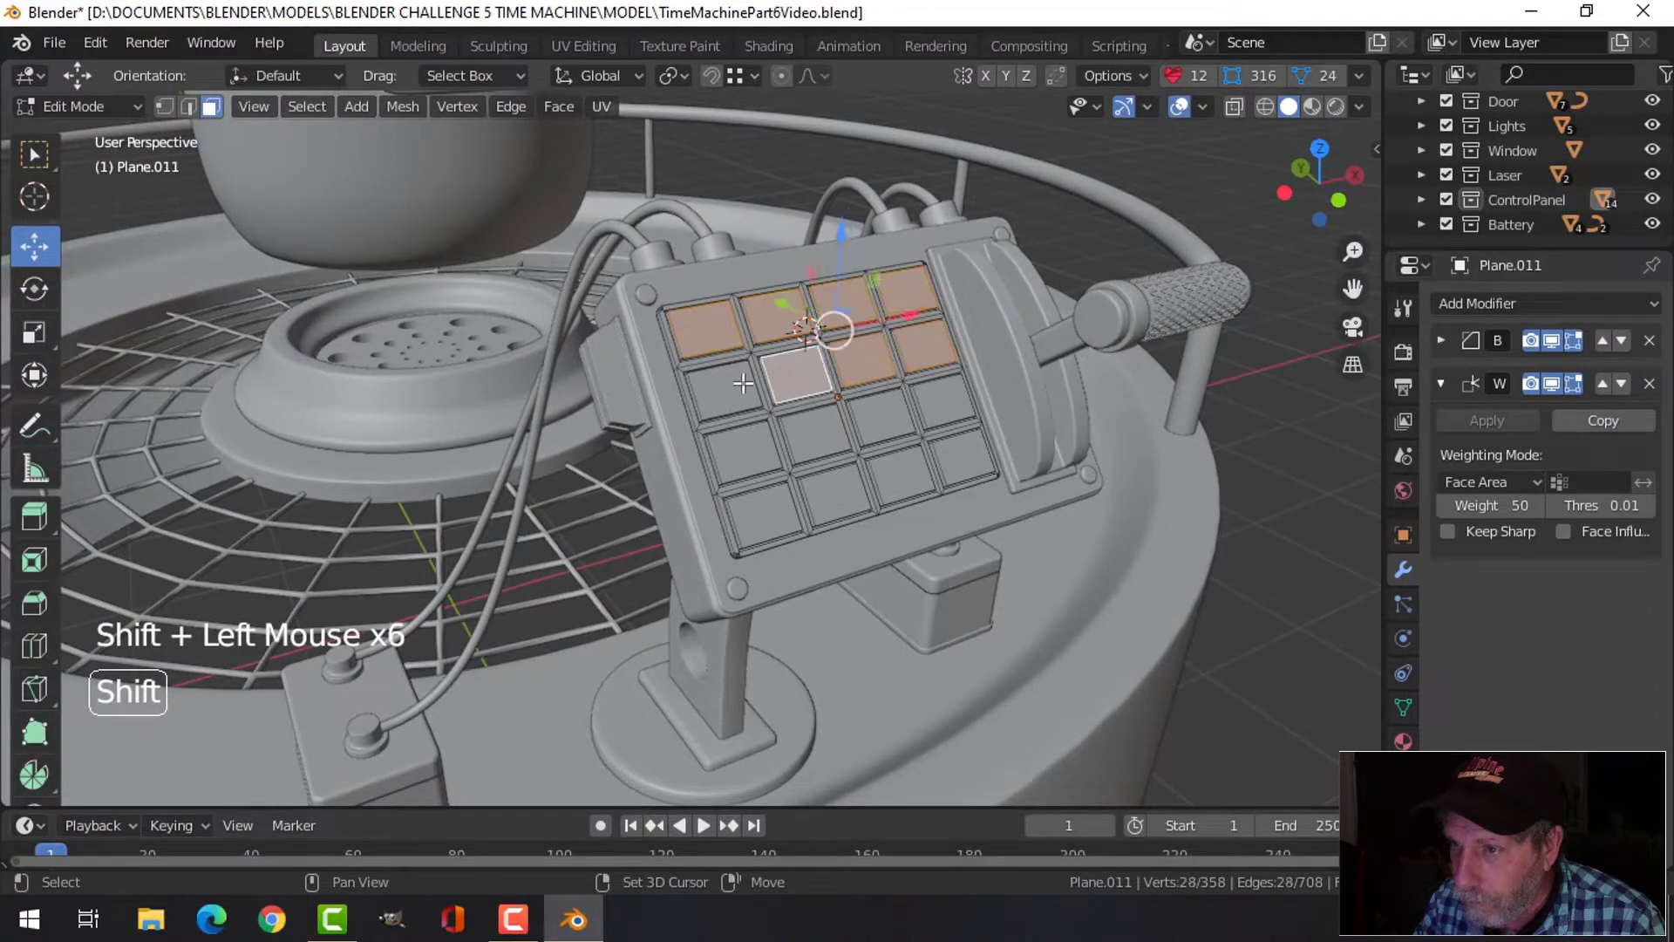
pyautogui.keyDown('shift'); pyautogui.click(724, 386); pyautogui.keyUp('shift')
pyautogui.keyDown('shift'); pyautogui.click(743, 451); pyautogui.keyUp('shift')
pyautogui.keyDown('shift'); pyautogui.click(829, 433); pyautogui.keyUp('shift')
pyautogui.keyDown('shift'); pyautogui.click(890, 407); pyautogui.keyUp('shift')
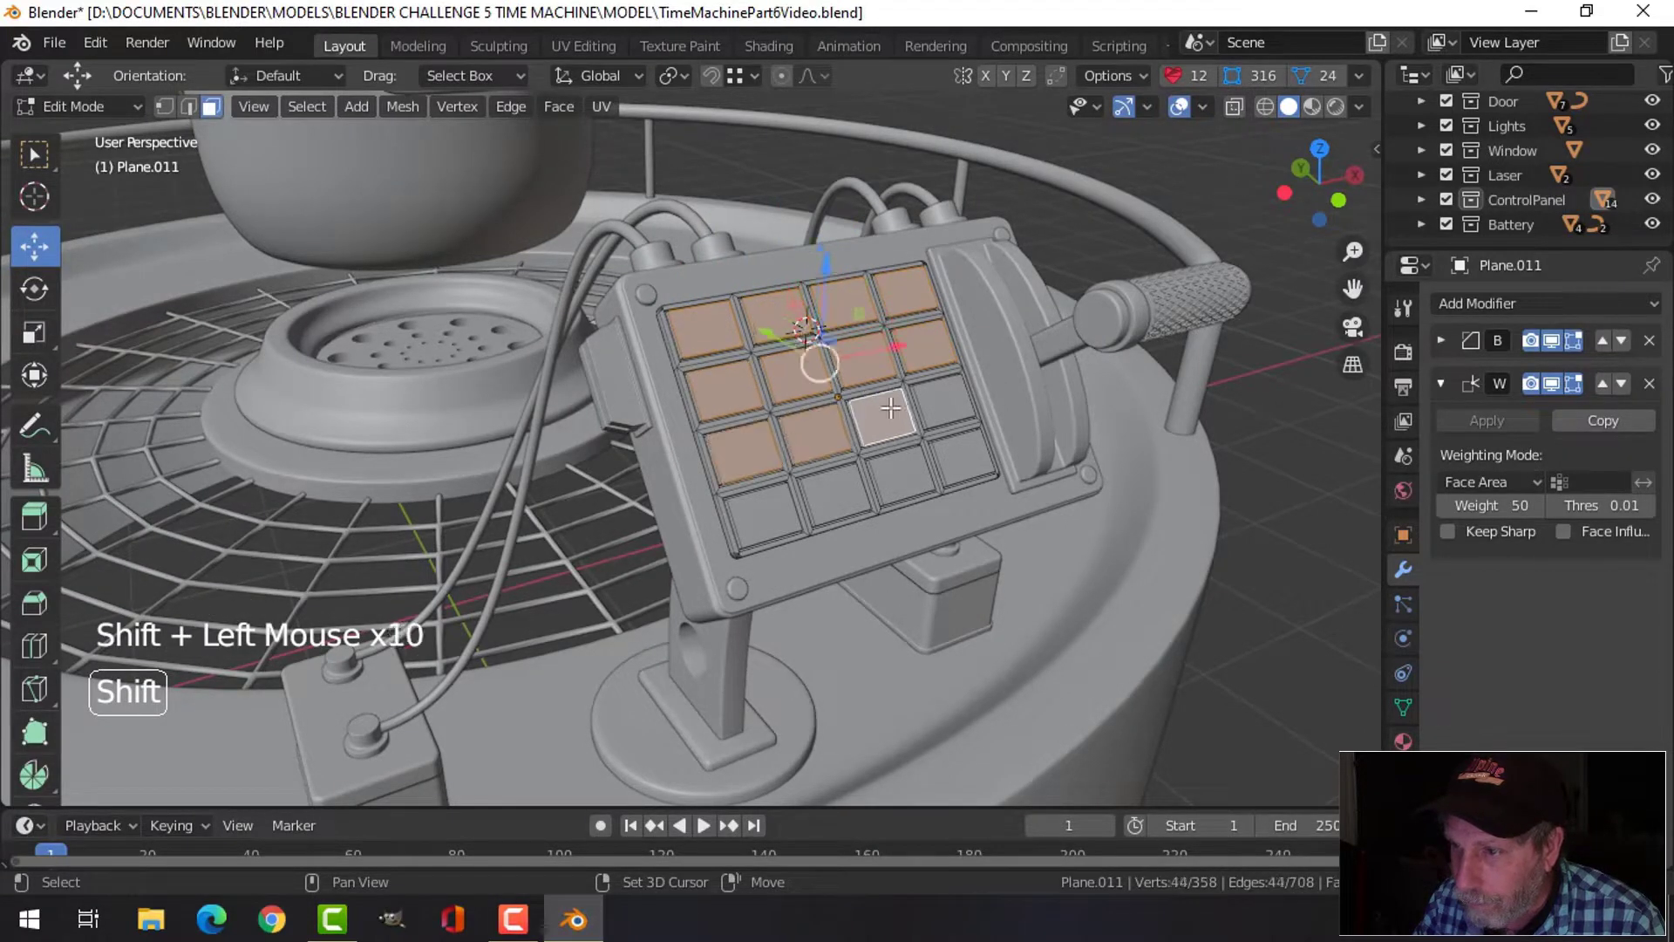
pyautogui.keyDown('shift'); pyautogui.click(944, 408); pyautogui.keyUp('shift')
pyautogui.keyDown('shift'); pyautogui.click(963, 457); pyautogui.keyUp('shift')
pyautogui.keyDown('shift'); pyautogui.click(900, 475); pyautogui.keyUp('shift')
pyautogui.keyDown('shift'); pyautogui.click(835, 494); pyautogui.keyUp('shift')
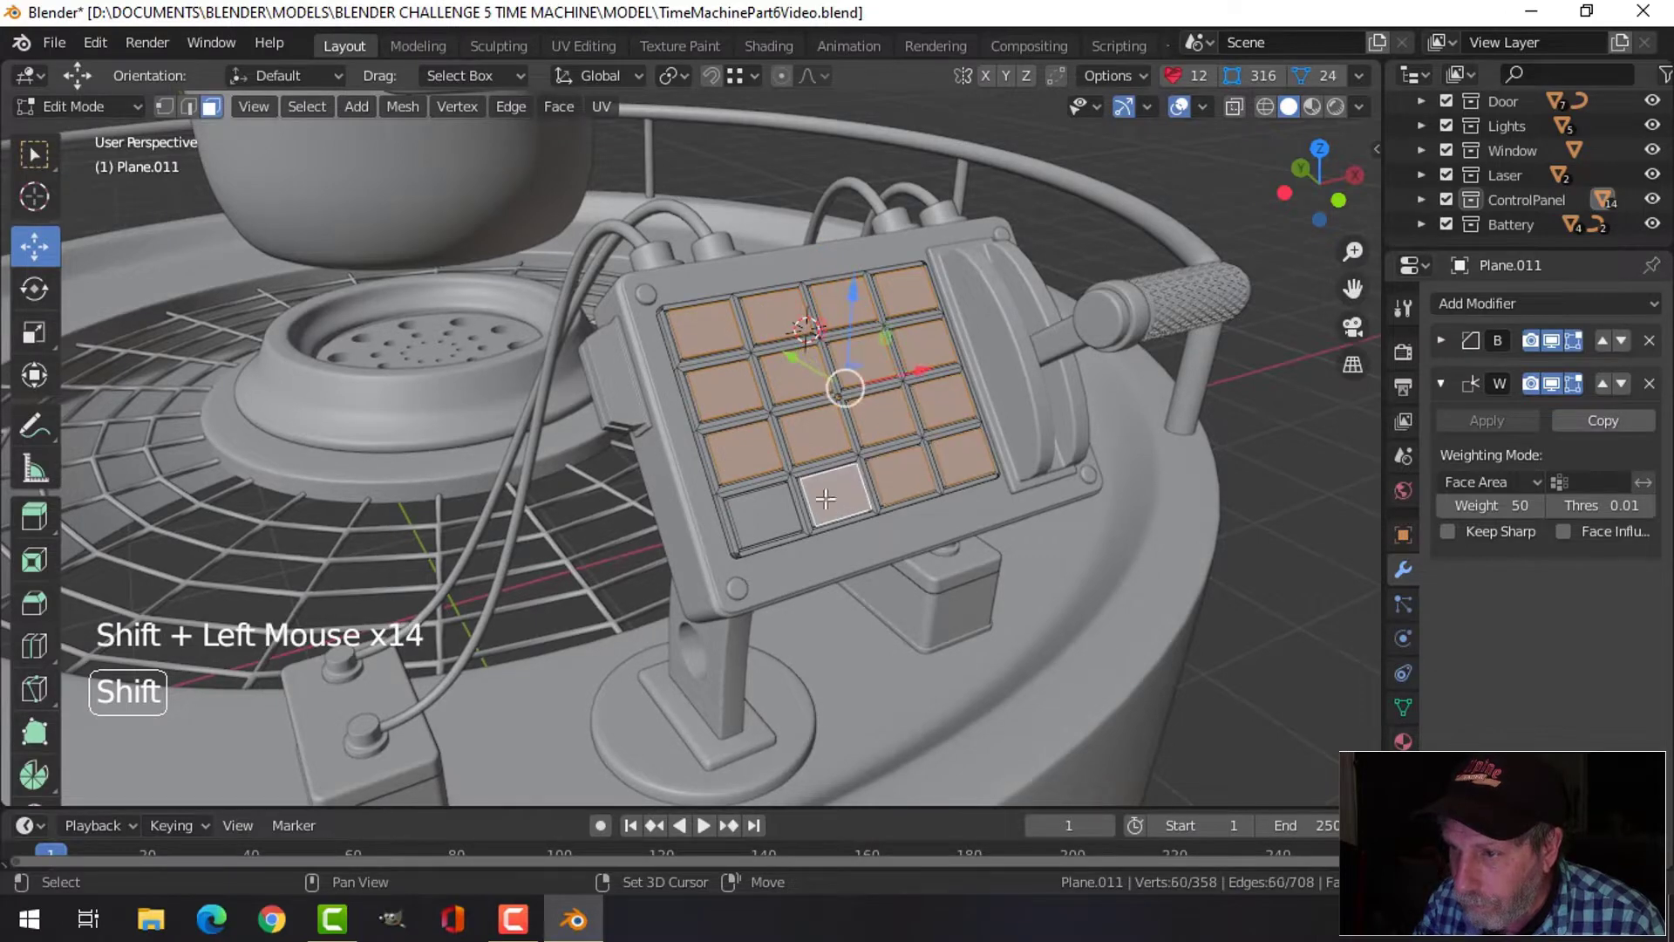
pyautogui.keyDown('shift'); pyautogui.click(773, 514); pyautogui.keyUp('shift')
pyautogui.moveTo(773, 515); pyautogui.dragTo(772, 425, button='middle')
pyautogui.scroll(2, 776, 502)
pyautogui.press('ctrl+KP_Add')
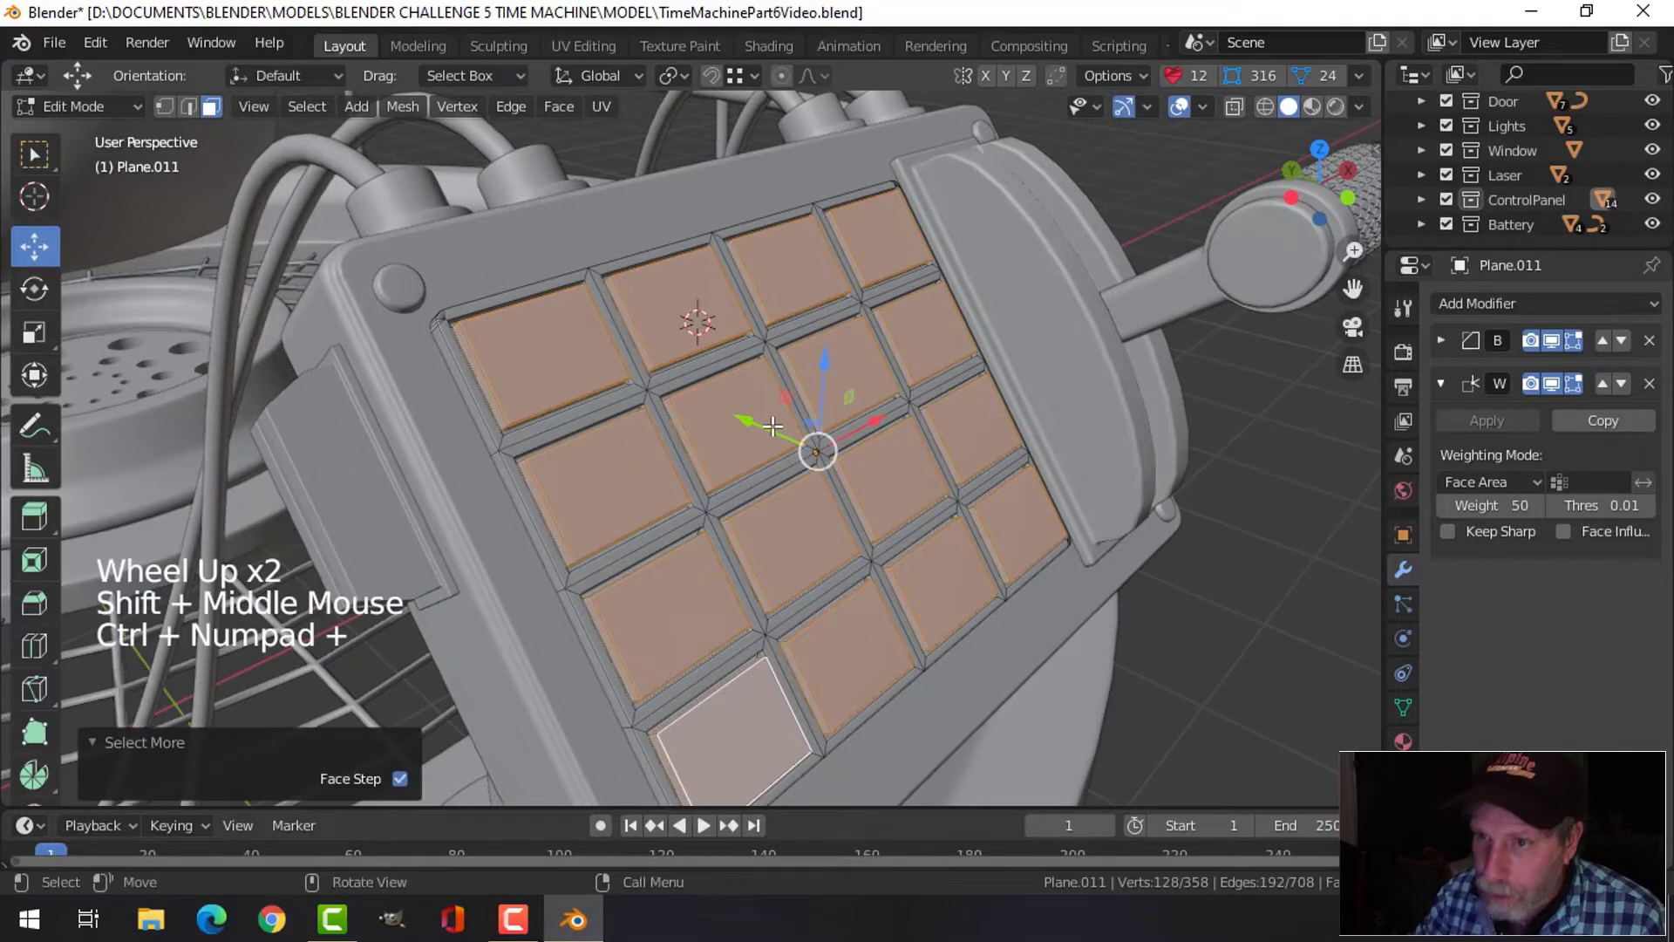
pyautogui.scroll(-1, 692, 393)
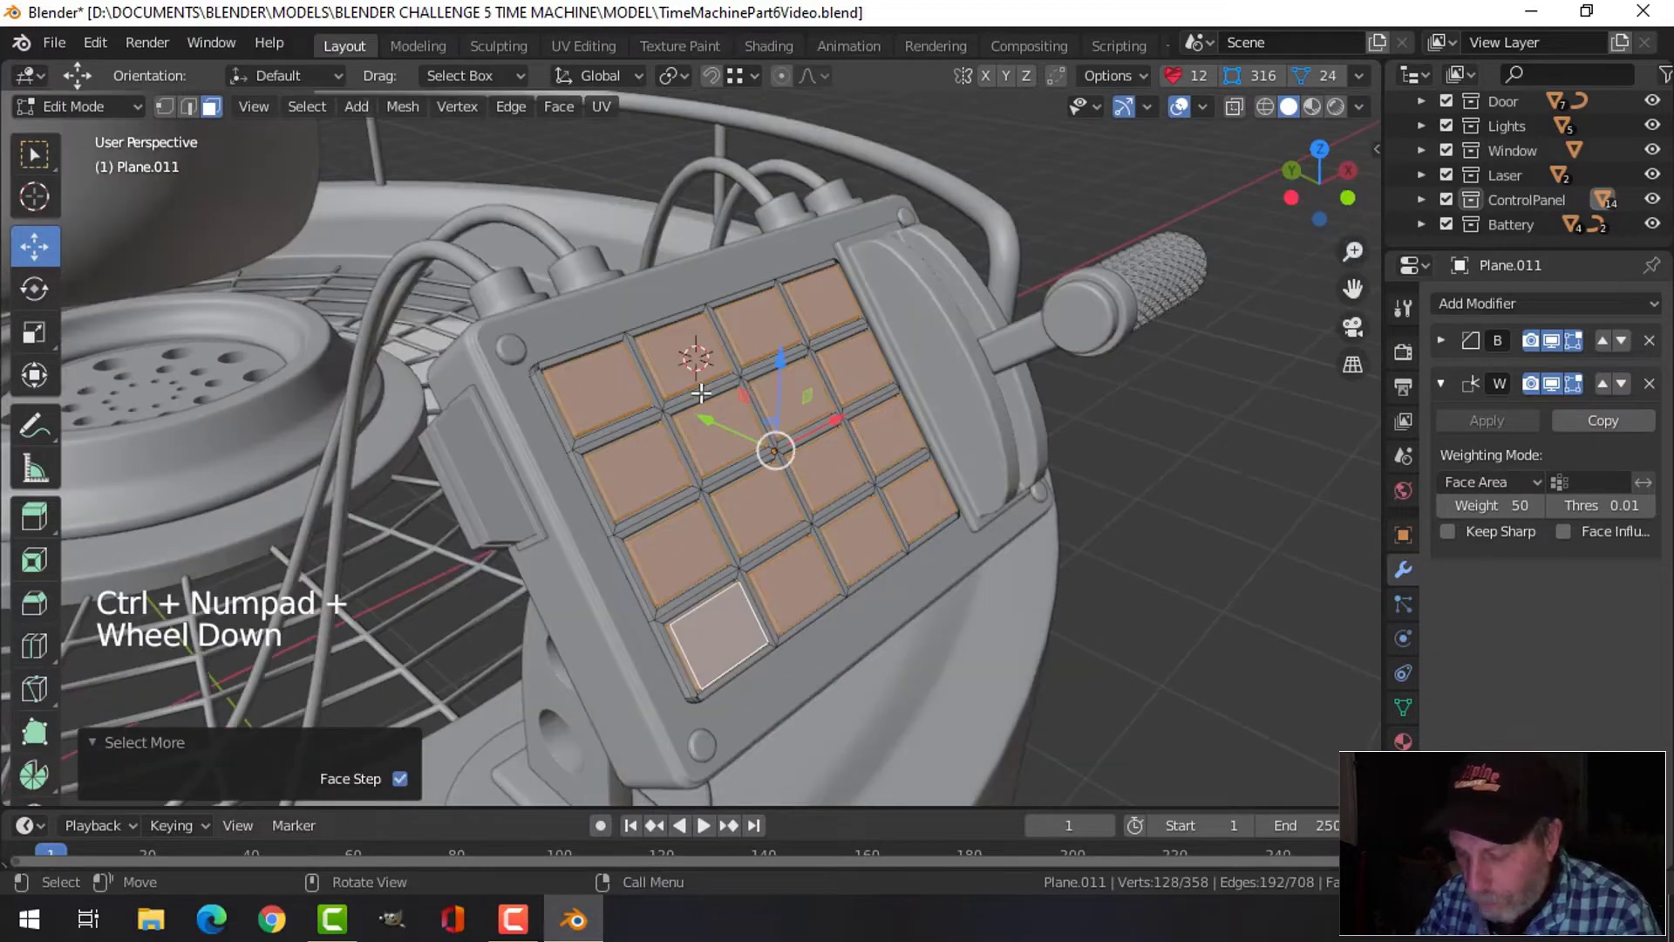
pyautogui.press('p')
pyautogui.click(701, 393)
pyautogui.press('Tab')
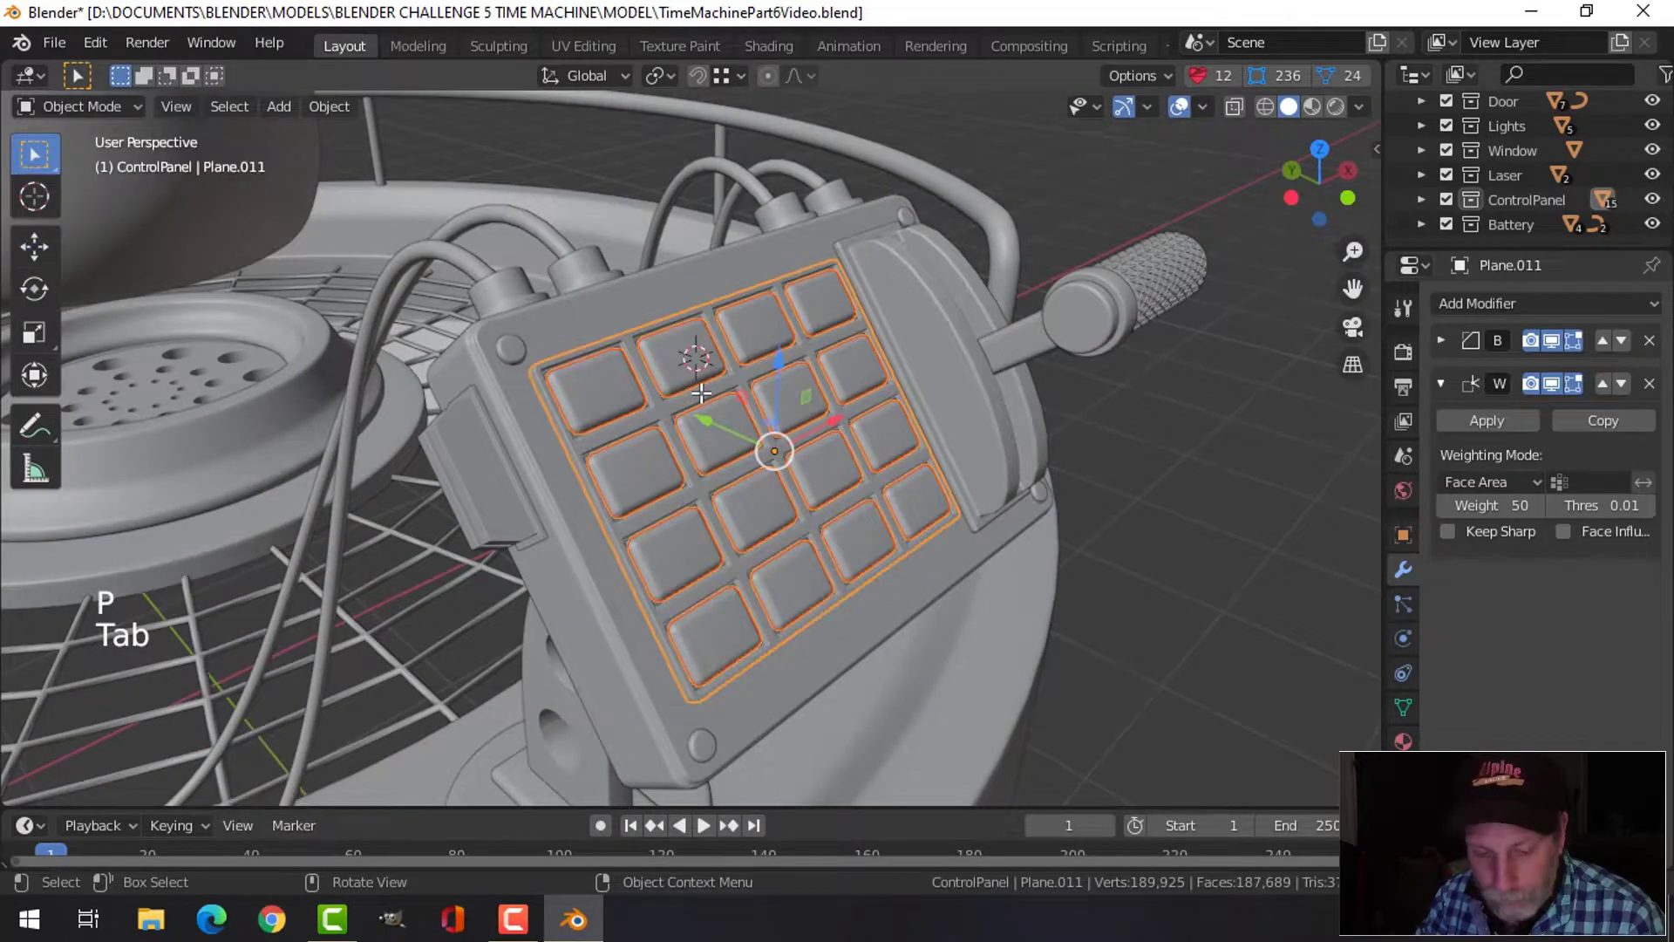
pyautogui.hotkey('alt', 'a')
# Save the file
pyautogui.scroll(-2, 701, 393)
pyautogui.moveTo(766, 387); pyautogui.dragTo(689, 392, button='middle')
pyautogui.scroll(1, 584, 455)
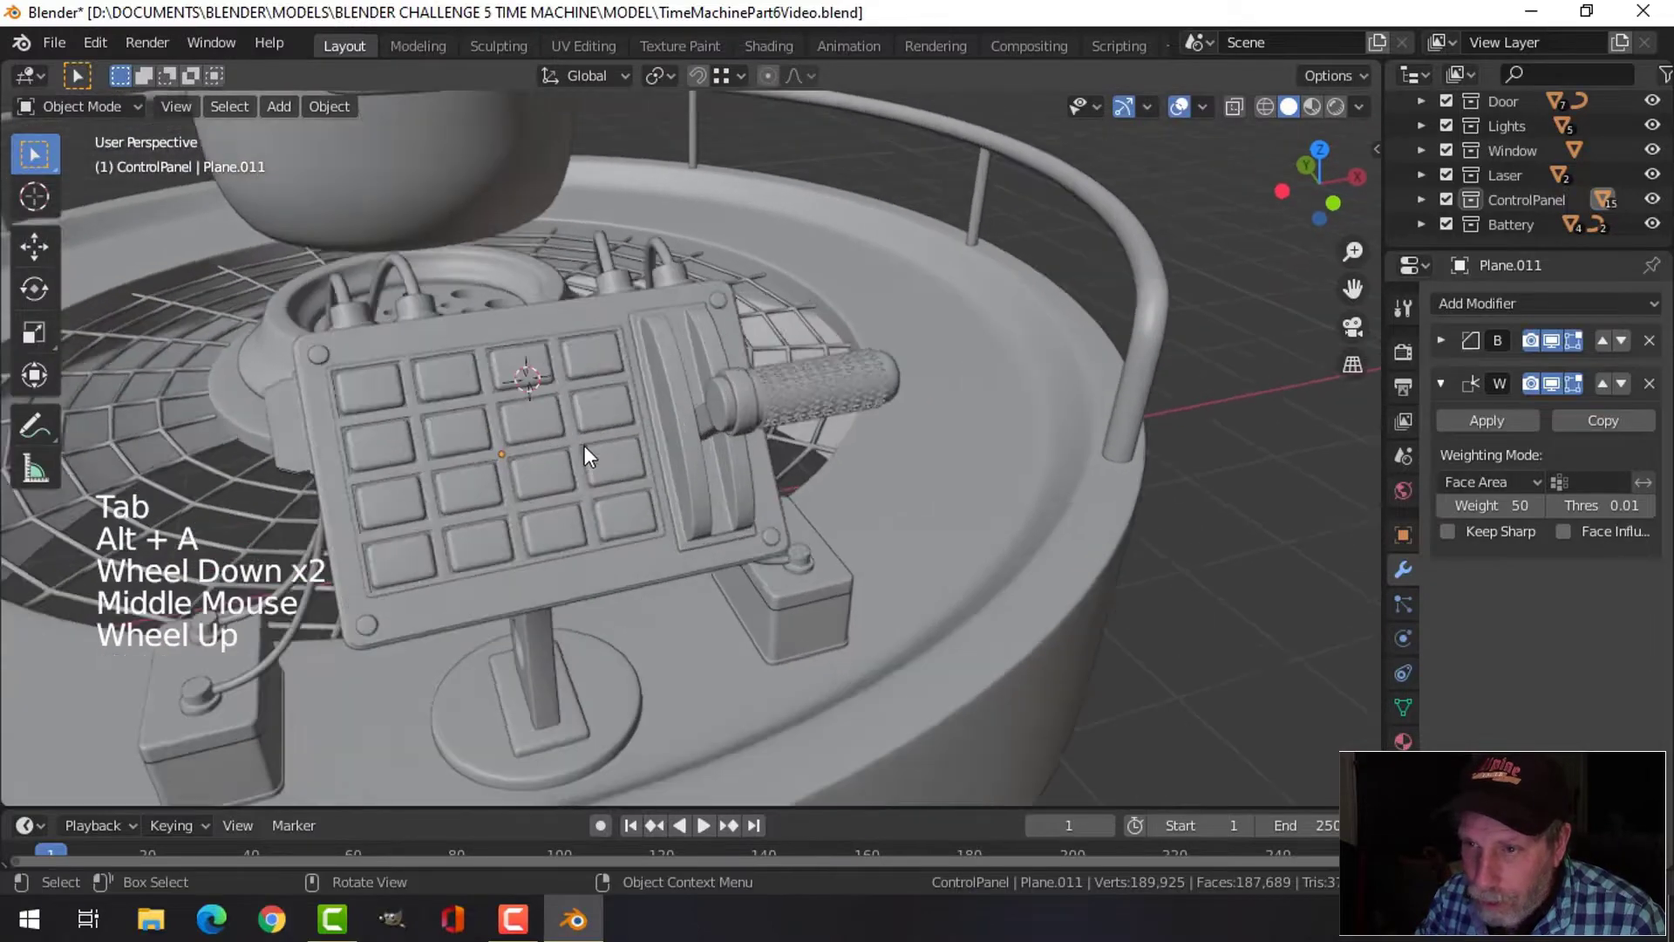
pyautogui.moveTo(584, 447); pyautogui.dragTo(648, 446, button='middle')
pyautogui.moveTo(749, 467); pyautogui.dragTo(708, 452, button='middle')
pyautogui.hotkey('ctrl', 's')
# Examine the platform, control panel, batteries and cables from several angles
pyautogui.scroll(-2, 630, 479)
pyautogui.scroll(-1, 721, 479)
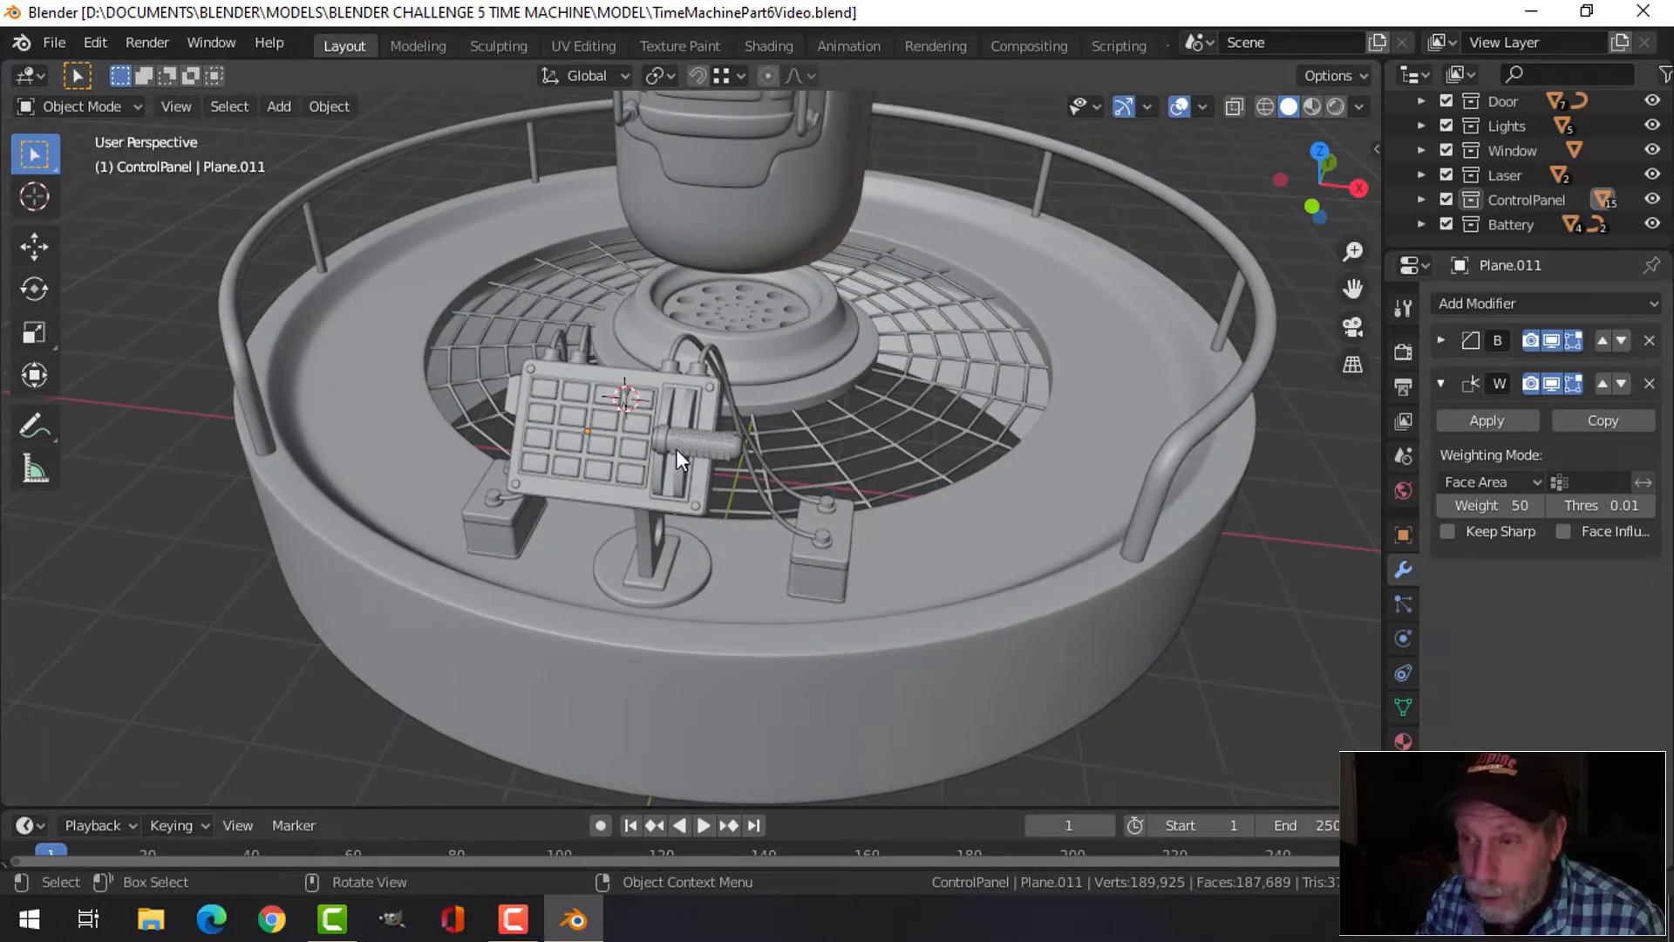
pyautogui.scroll(-1, 677, 448)
pyautogui.scroll(-1, 677, 448)
pyautogui.moveTo(677, 449); pyautogui.dragTo(720, 436, button='middle')
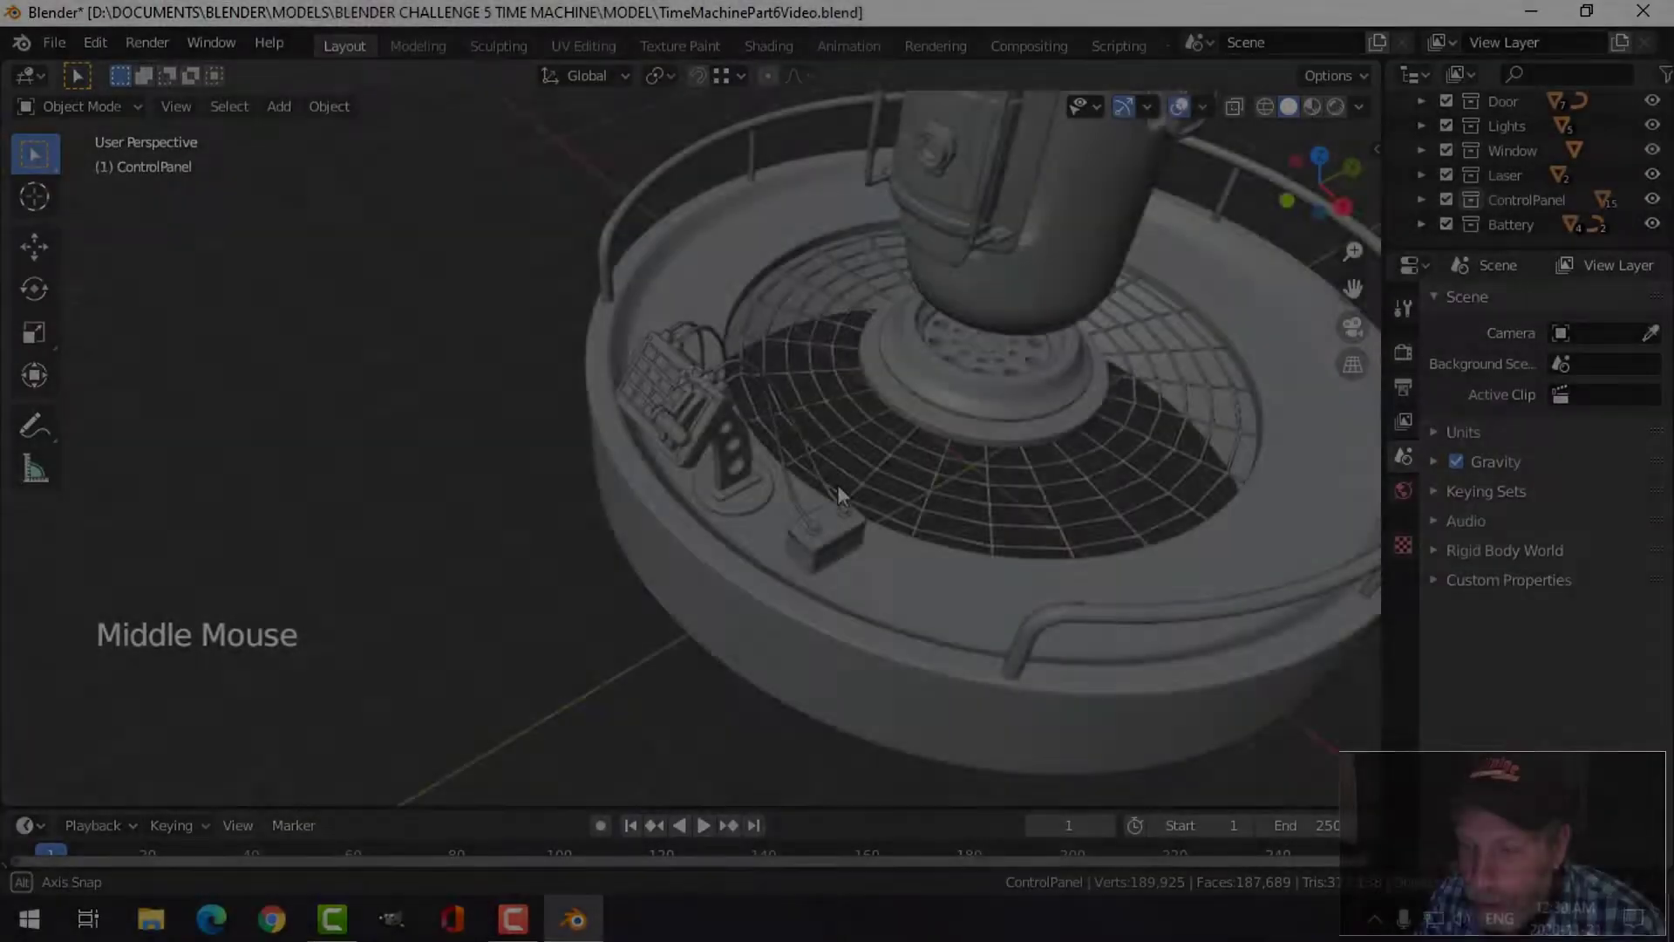
pyautogui.moveTo(846, 471)
pyautogui.mouseDown(button='middle')
pyautogui.moveTo(898, 462)
pyautogui.moveTo(872, 471)
pyautogui.mouseUp(button='middle')
pyautogui.scroll(2, 840, 468)
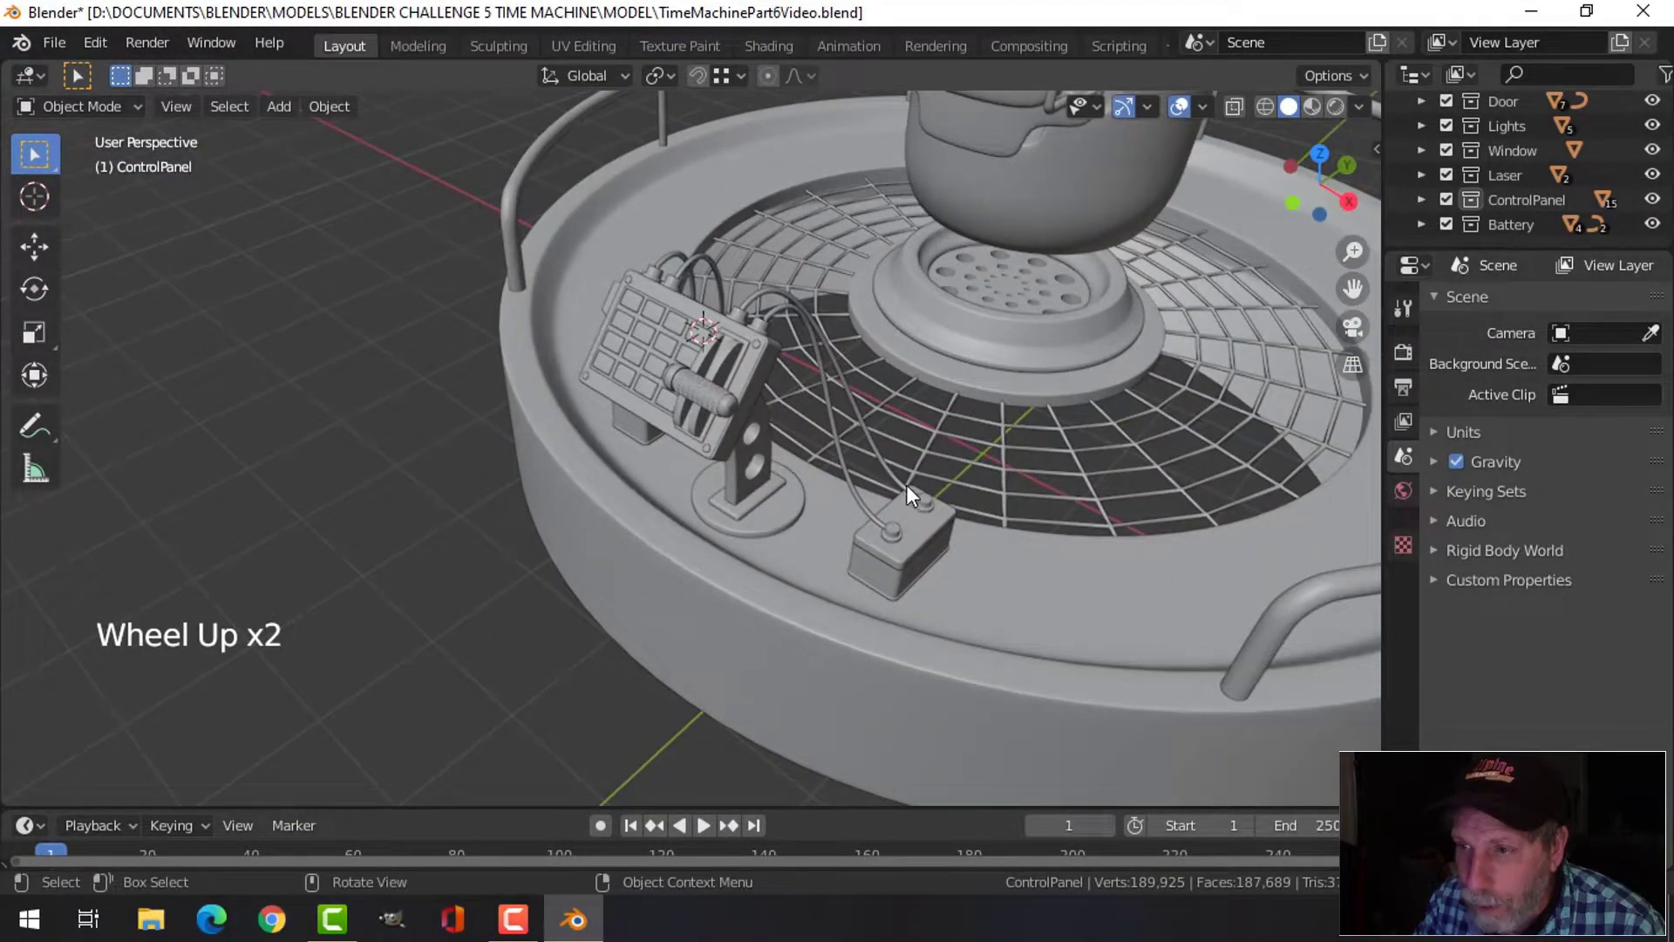
pyautogui.scroll(-1, 905, 485)
pyautogui.moveTo(903, 485); pyautogui.dragTo(734, 446, button='middle')
pyautogui.scroll(-1, 881, 452)
pyautogui.keyDown('shift'); pyautogui.moveTo(881, 451); pyautogui.dragTo(750, 464, button='middle'); pyautogui.keyUp('shift')
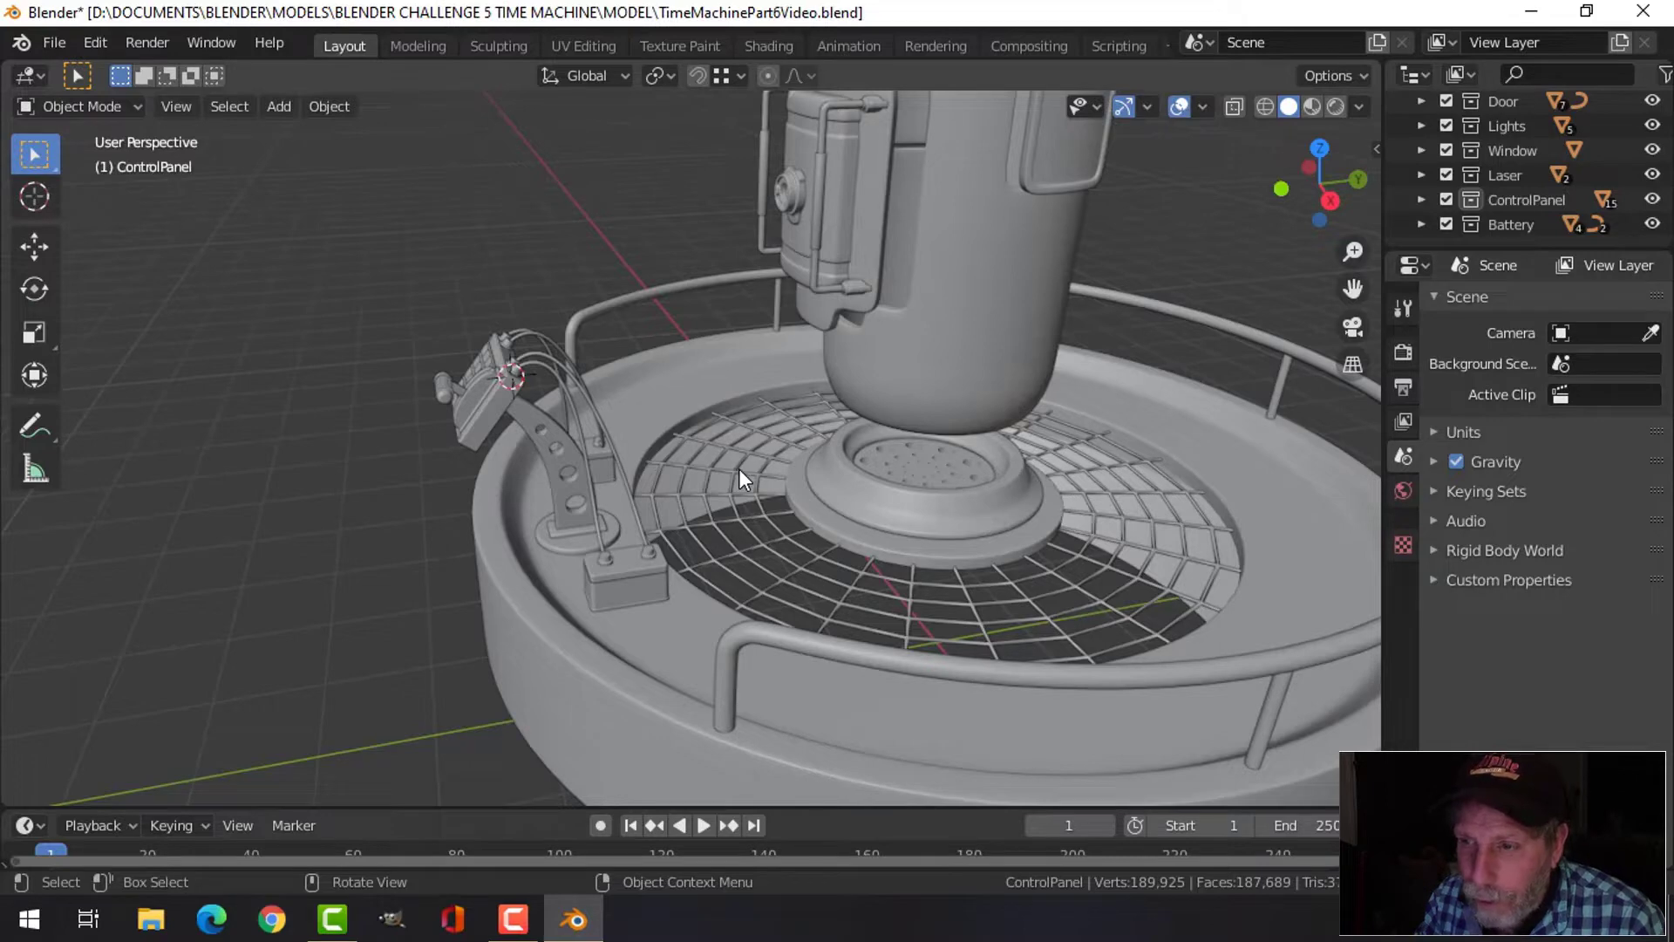
# Add a cube and move it about 3.38 m along negative Y, clear of the platform
pyautogui.moveTo(739, 468); pyautogui.dragTo(693, 446, button='middle')
pyautogui.hotkey('shift', 'a')
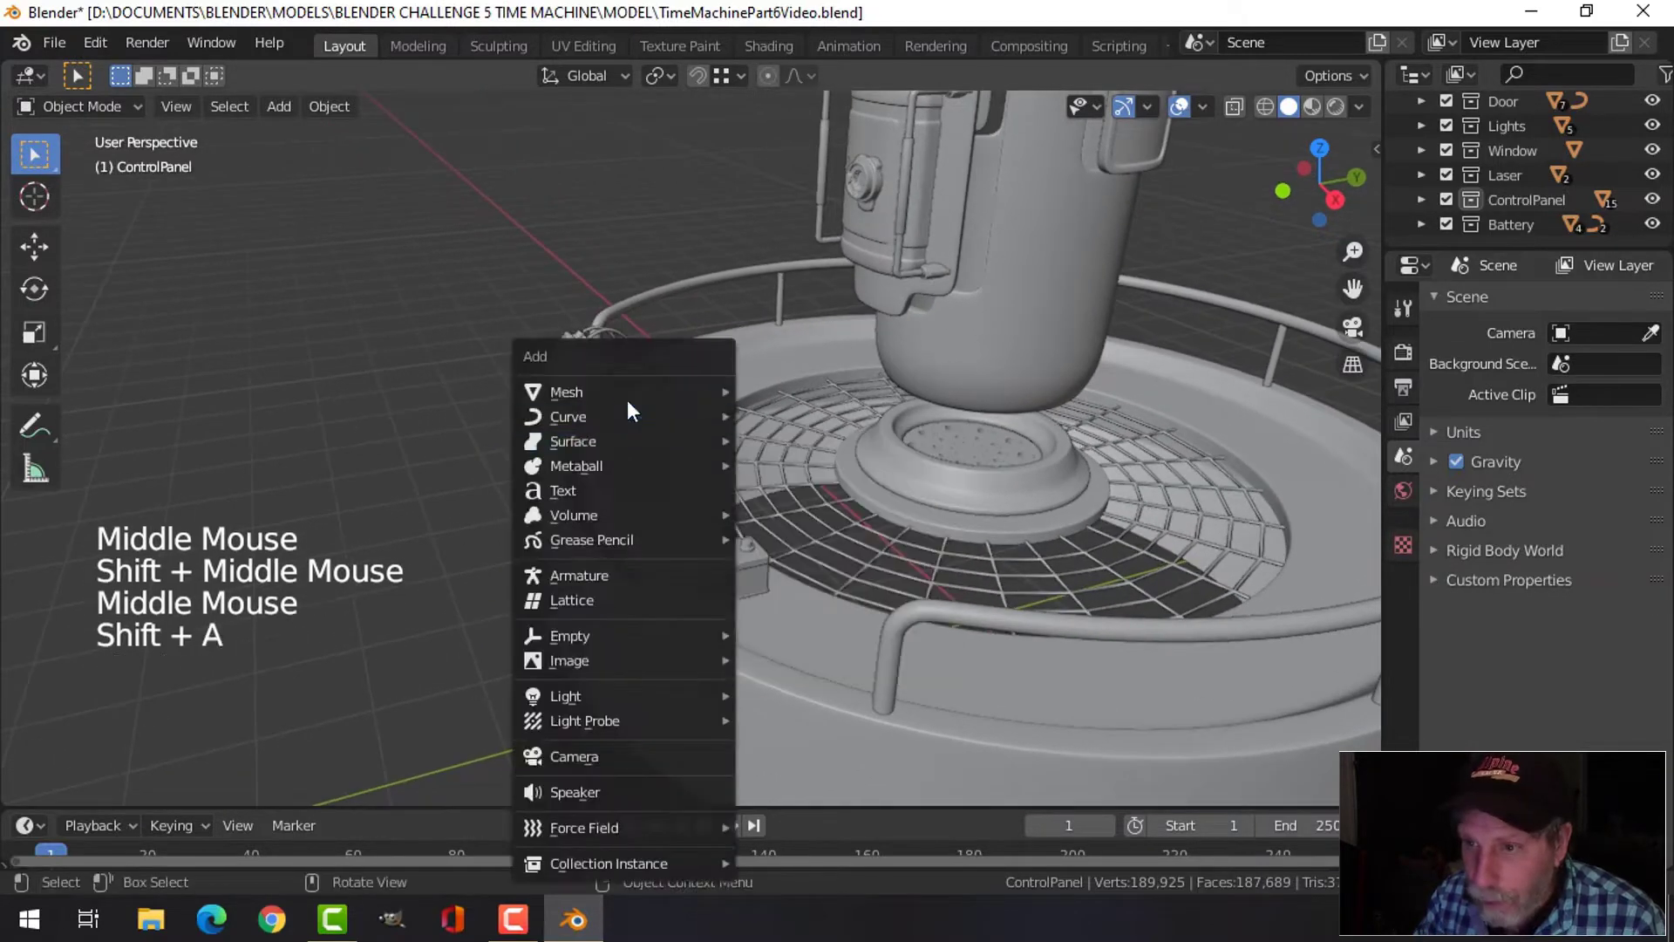
pyautogui.moveTo(631, 399)
pyautogui.click(741, 412)
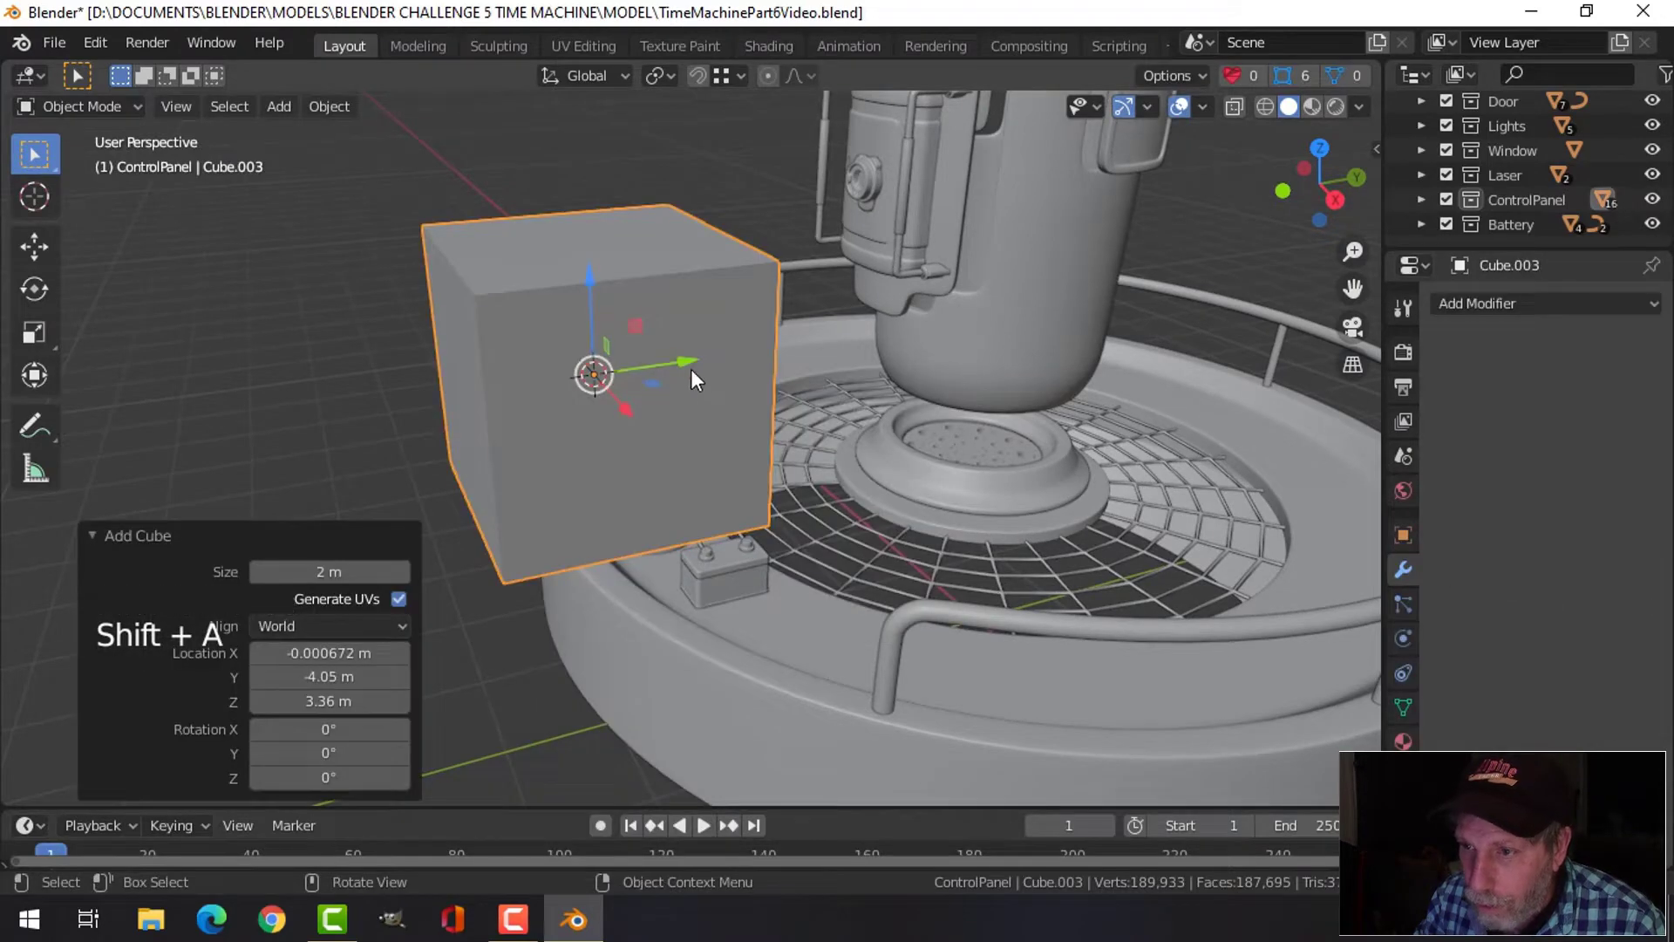
pyautogui.scroll(-2, 707, 401)
pyautogui.moveTo(719, 436)
pyautogui.mouseDown(button='middle')
pyautogui.moveTo(734, 441)
pyautogui.moveTo(714, 420)
pyautogui.mouseUp(button='middle')
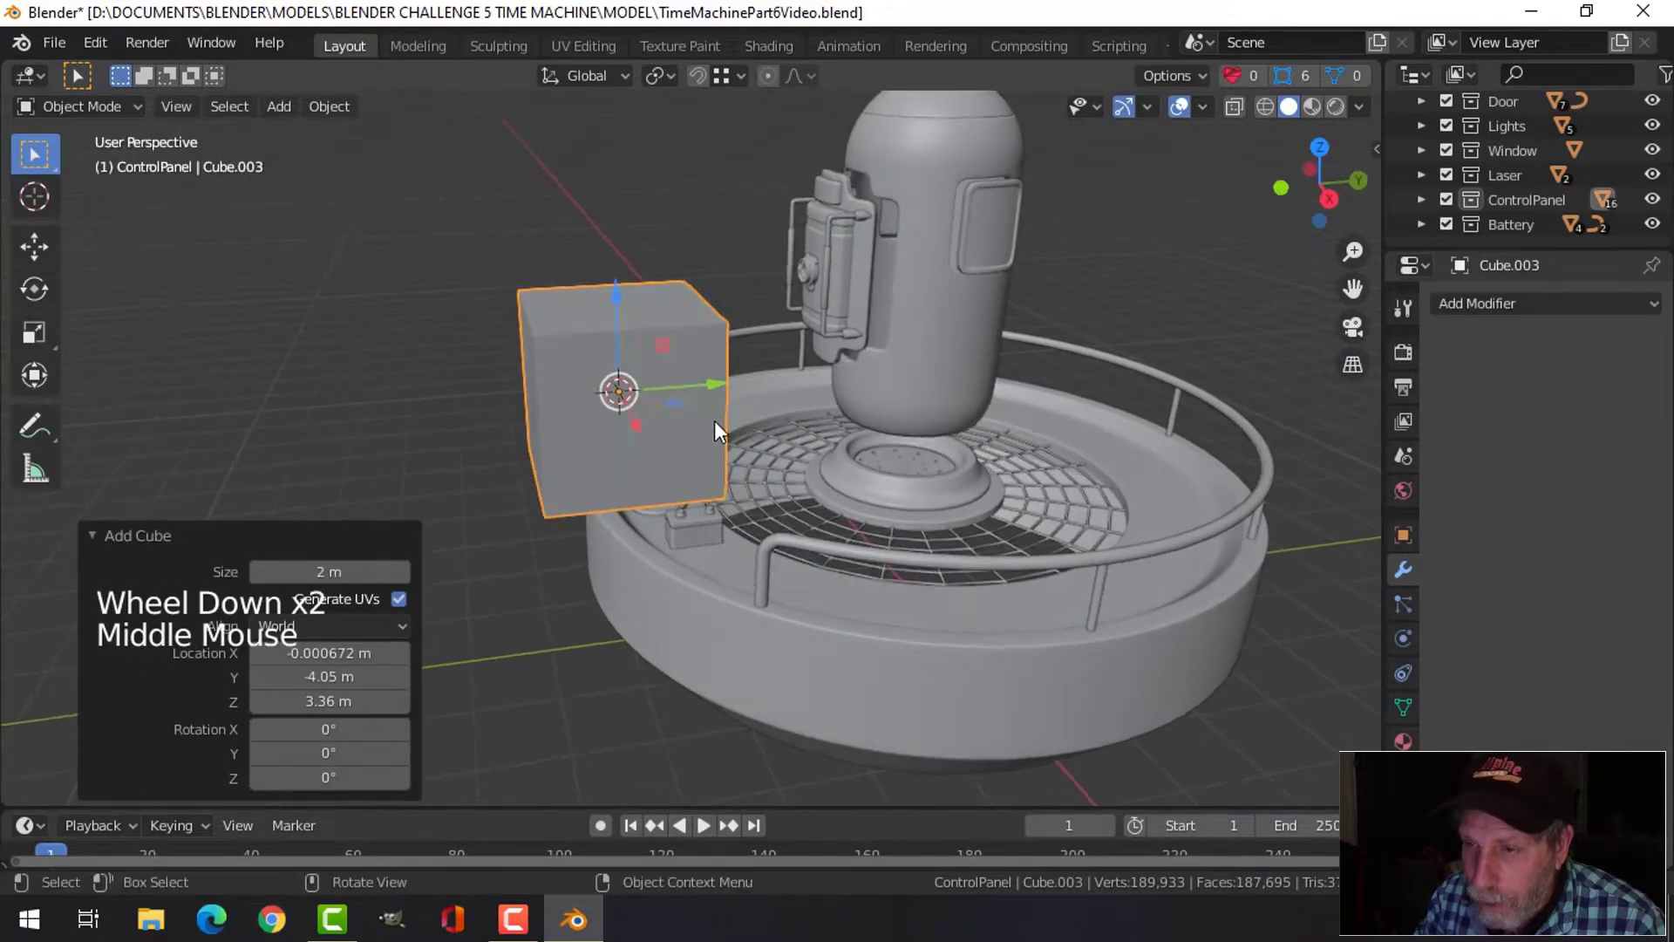
pyautogui.scroll(-1, 724, 406)
pyautogui.scroll(-1, 724, 407)
pyautogui.moveTo(724, 398); pyautogui.dragTo(521, 415)
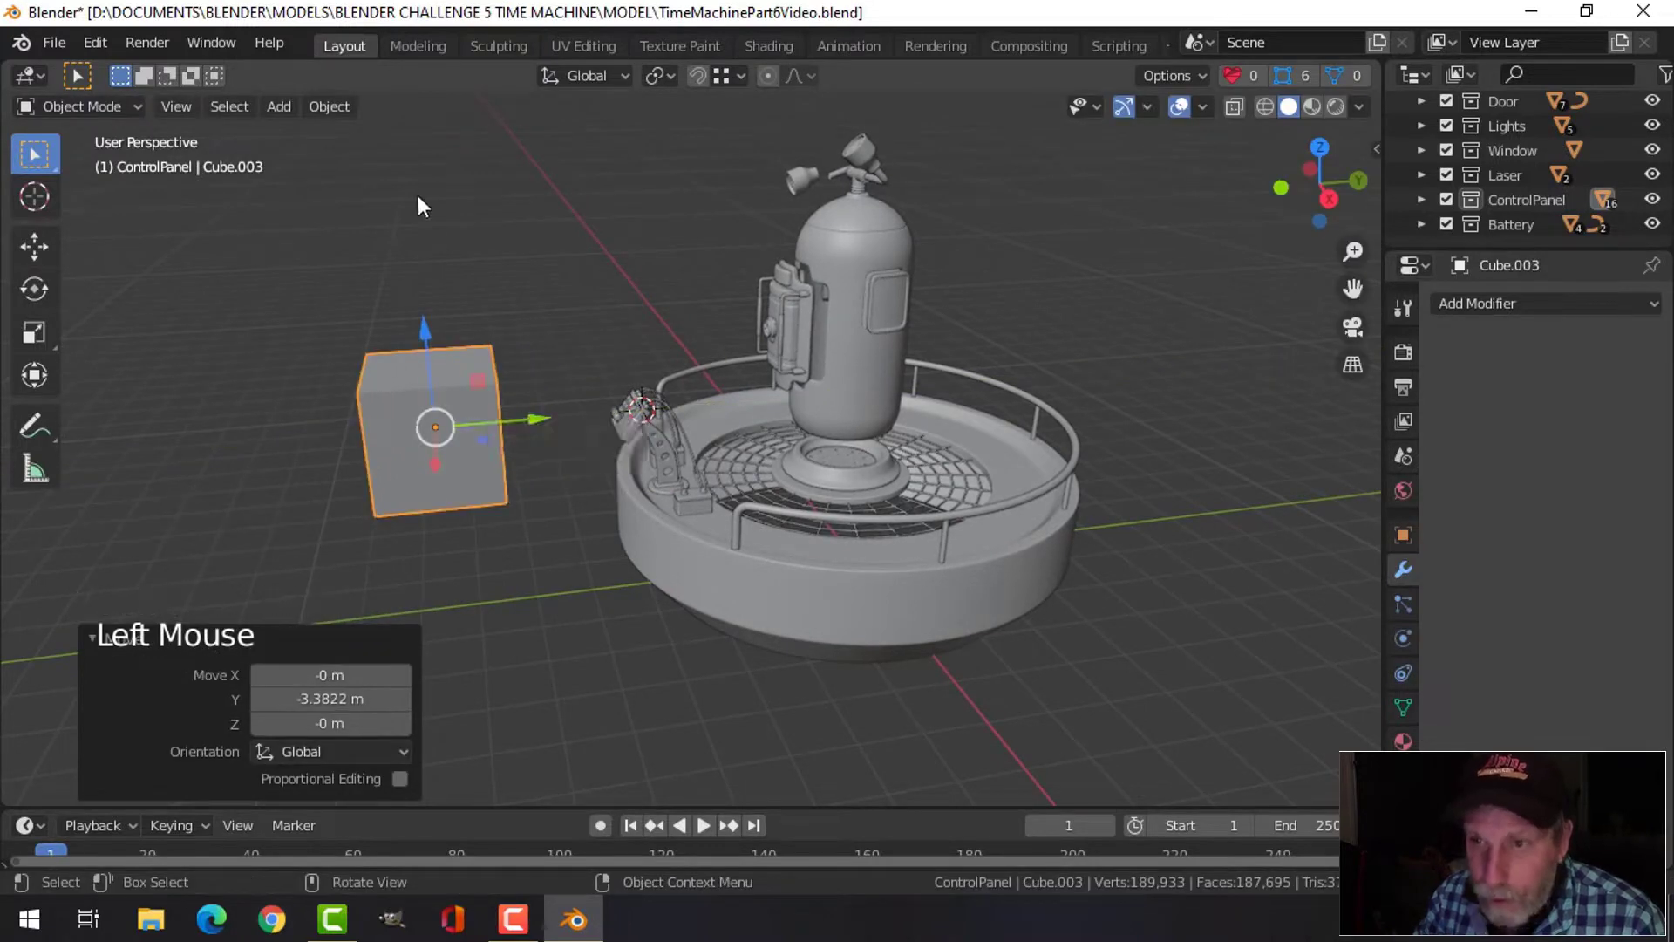
# Snap the 3D cursor to the cube and give the cube a level 2 subdivision surface
pyautogui.hotkey('shift', 's')
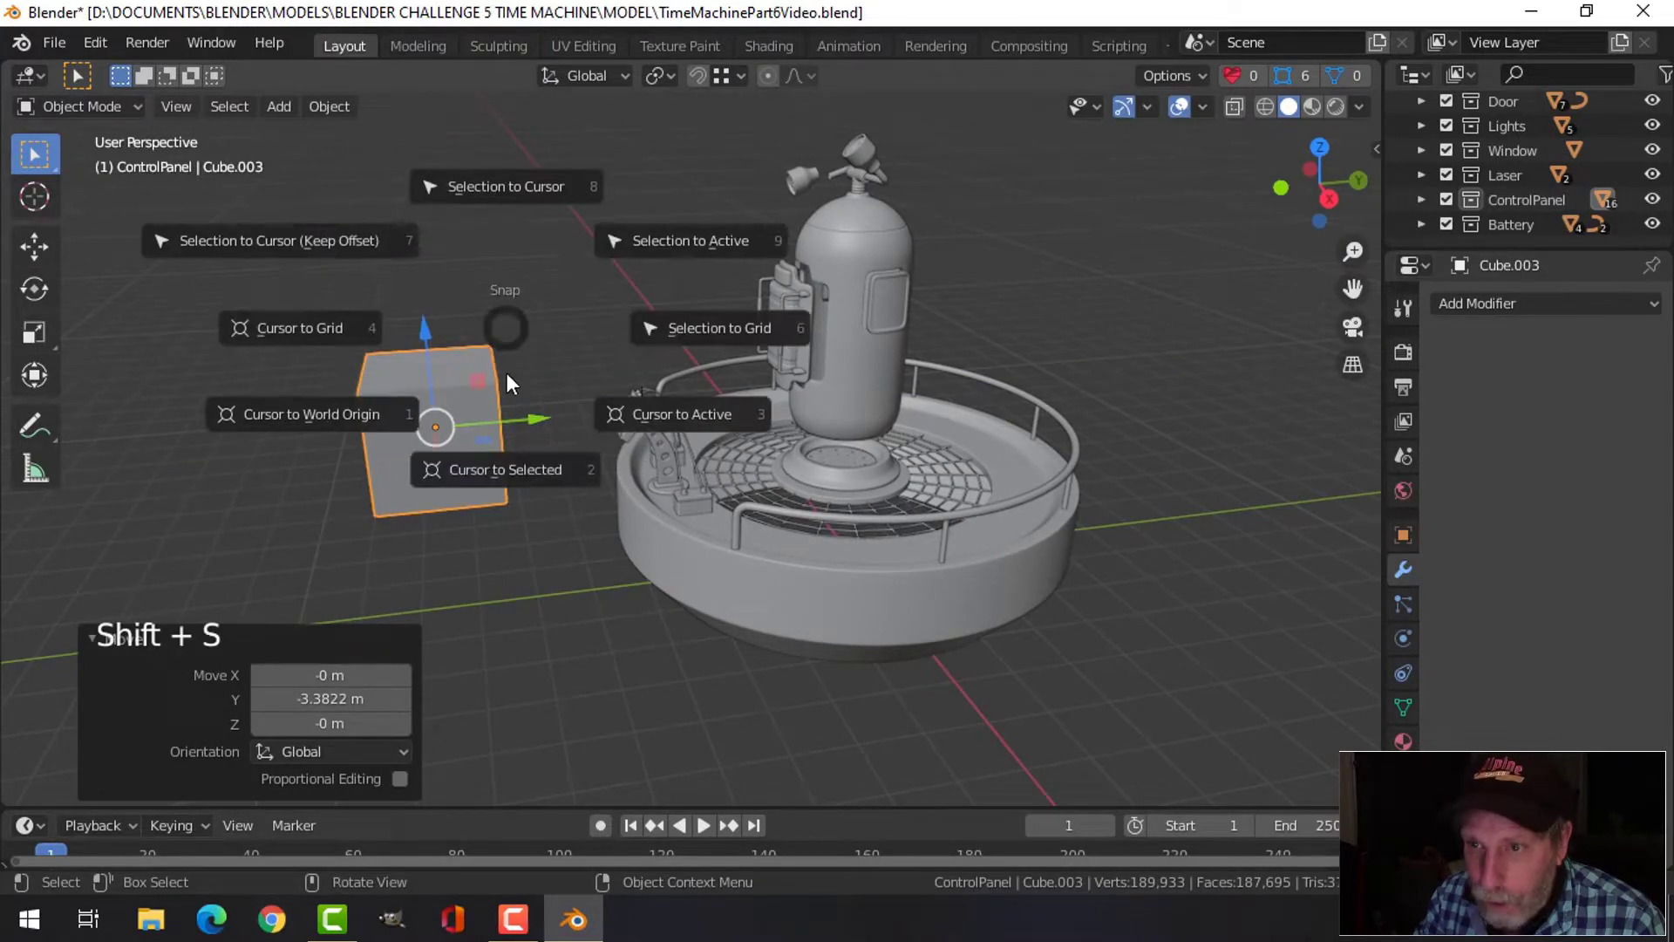
pyautogui.click(501, 474)
pyautogui.keyDown('shift'); pyautogui.moveTo(451, 445); pyautogui.dragTo(579, 436, button='middle'); pyautogui.keyUp('shift')
pyautogui.scroll(2, 564, 443)
pyautogui.hotkey('ctrl', '2')
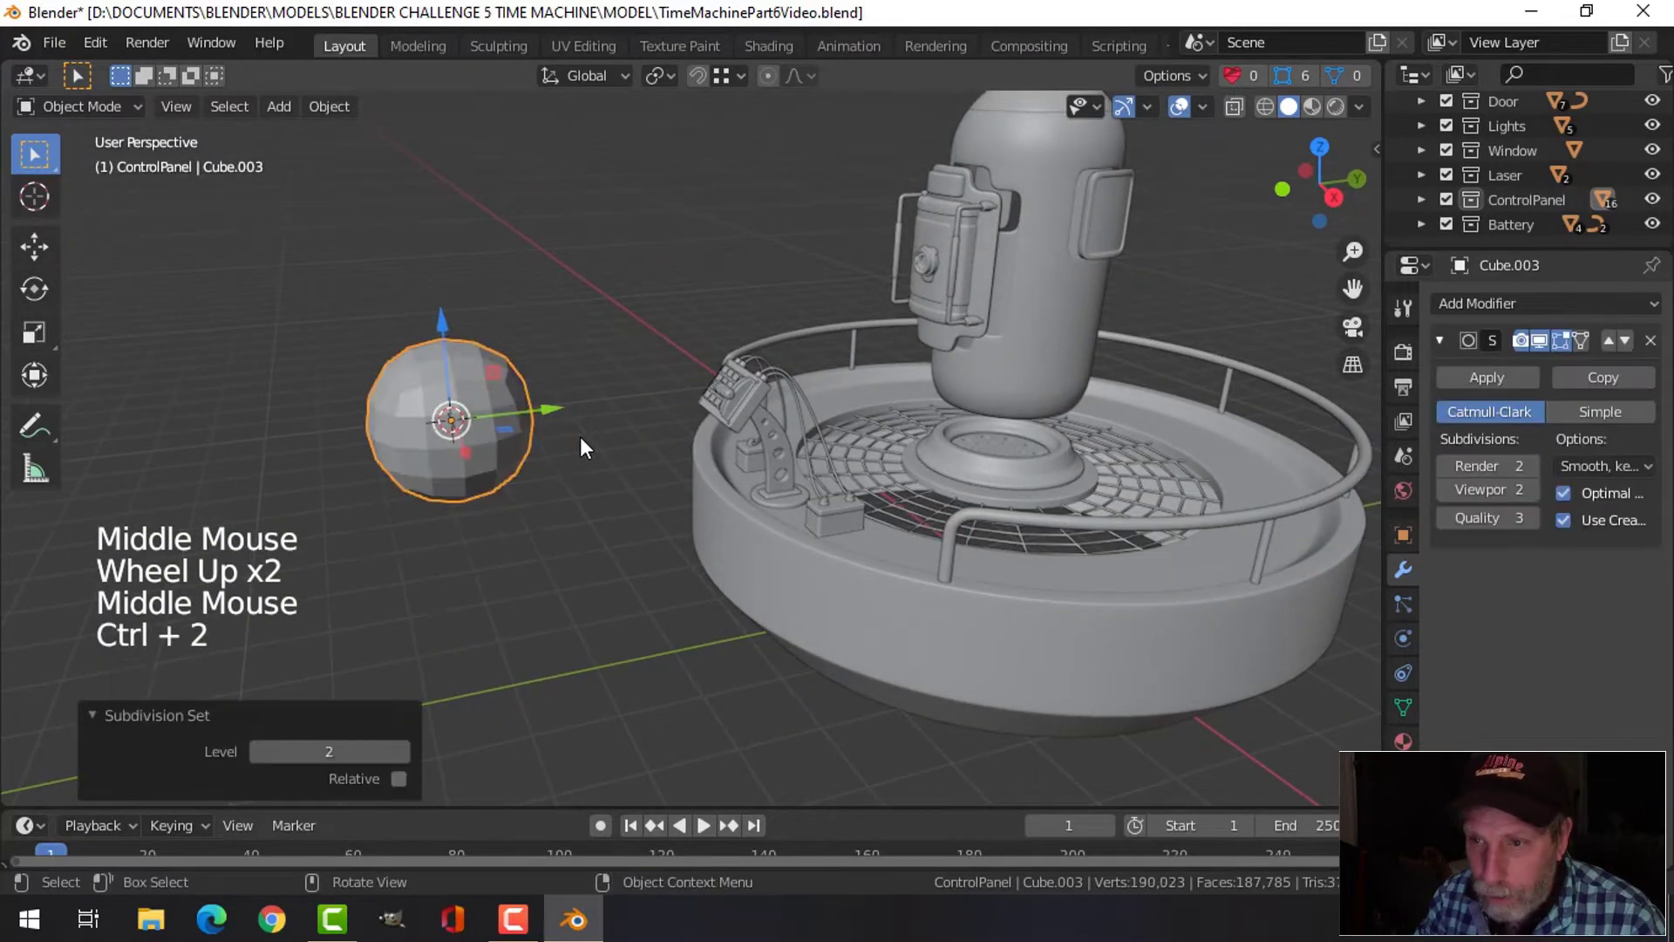
# Add a Cast modifier of type Sphere with factor 1.00, and apply both the subdivision and the cast
pyautogui.click(1440, 341)
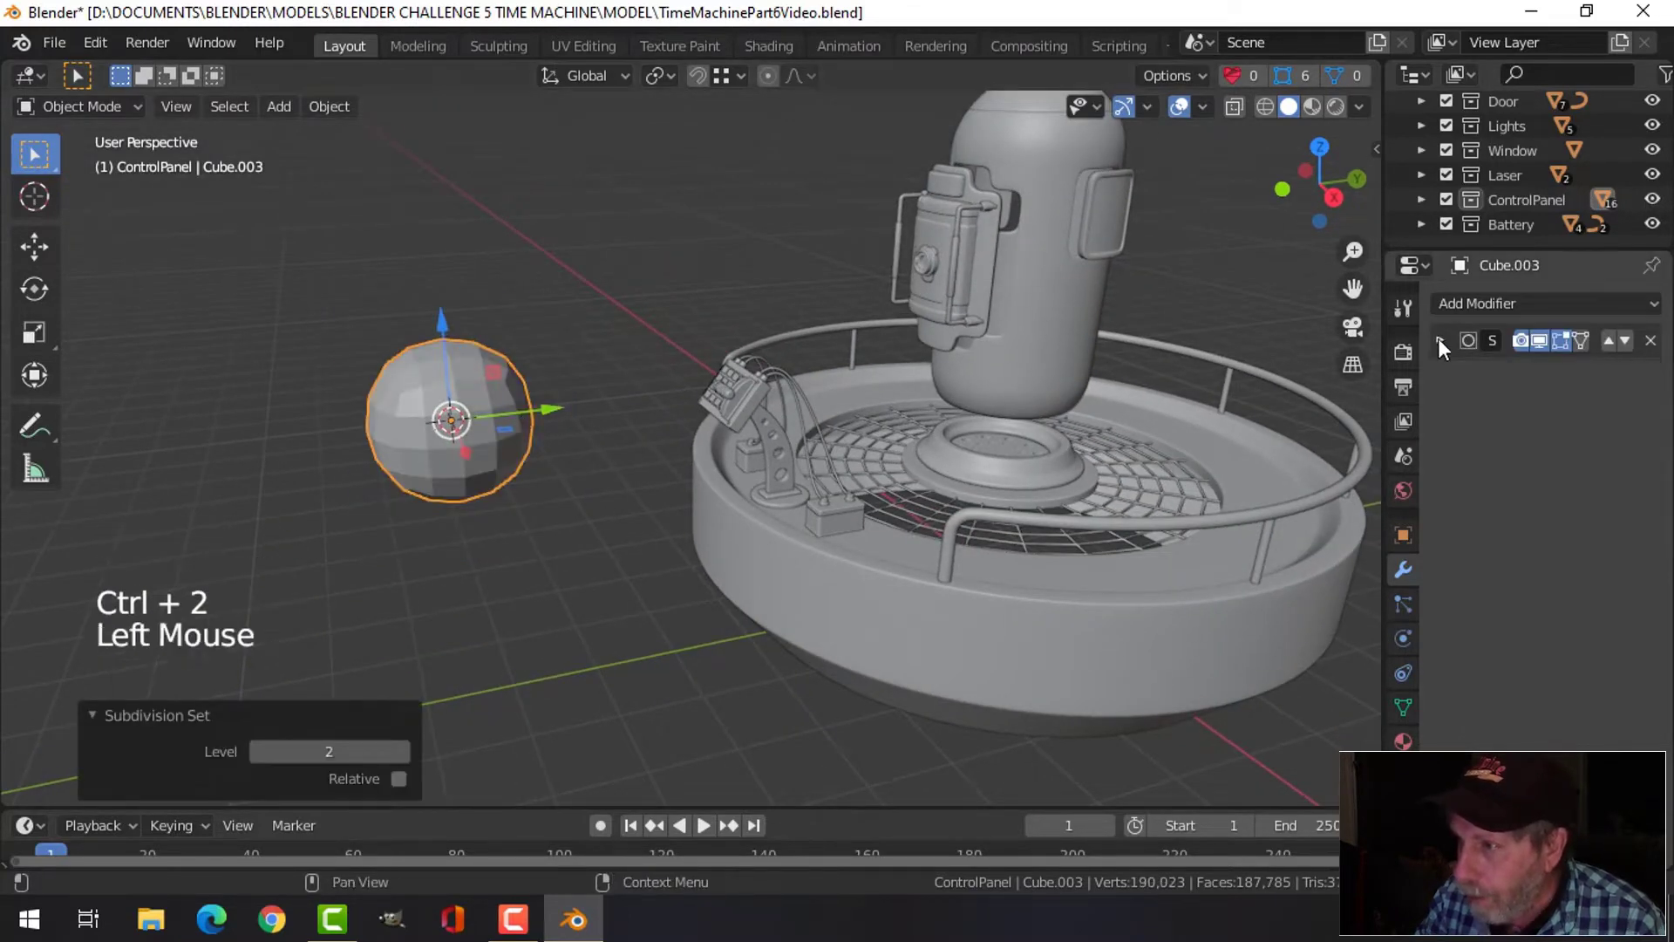
pyautogui.click(1467, 304)
pyautogui.click(1325, 385)
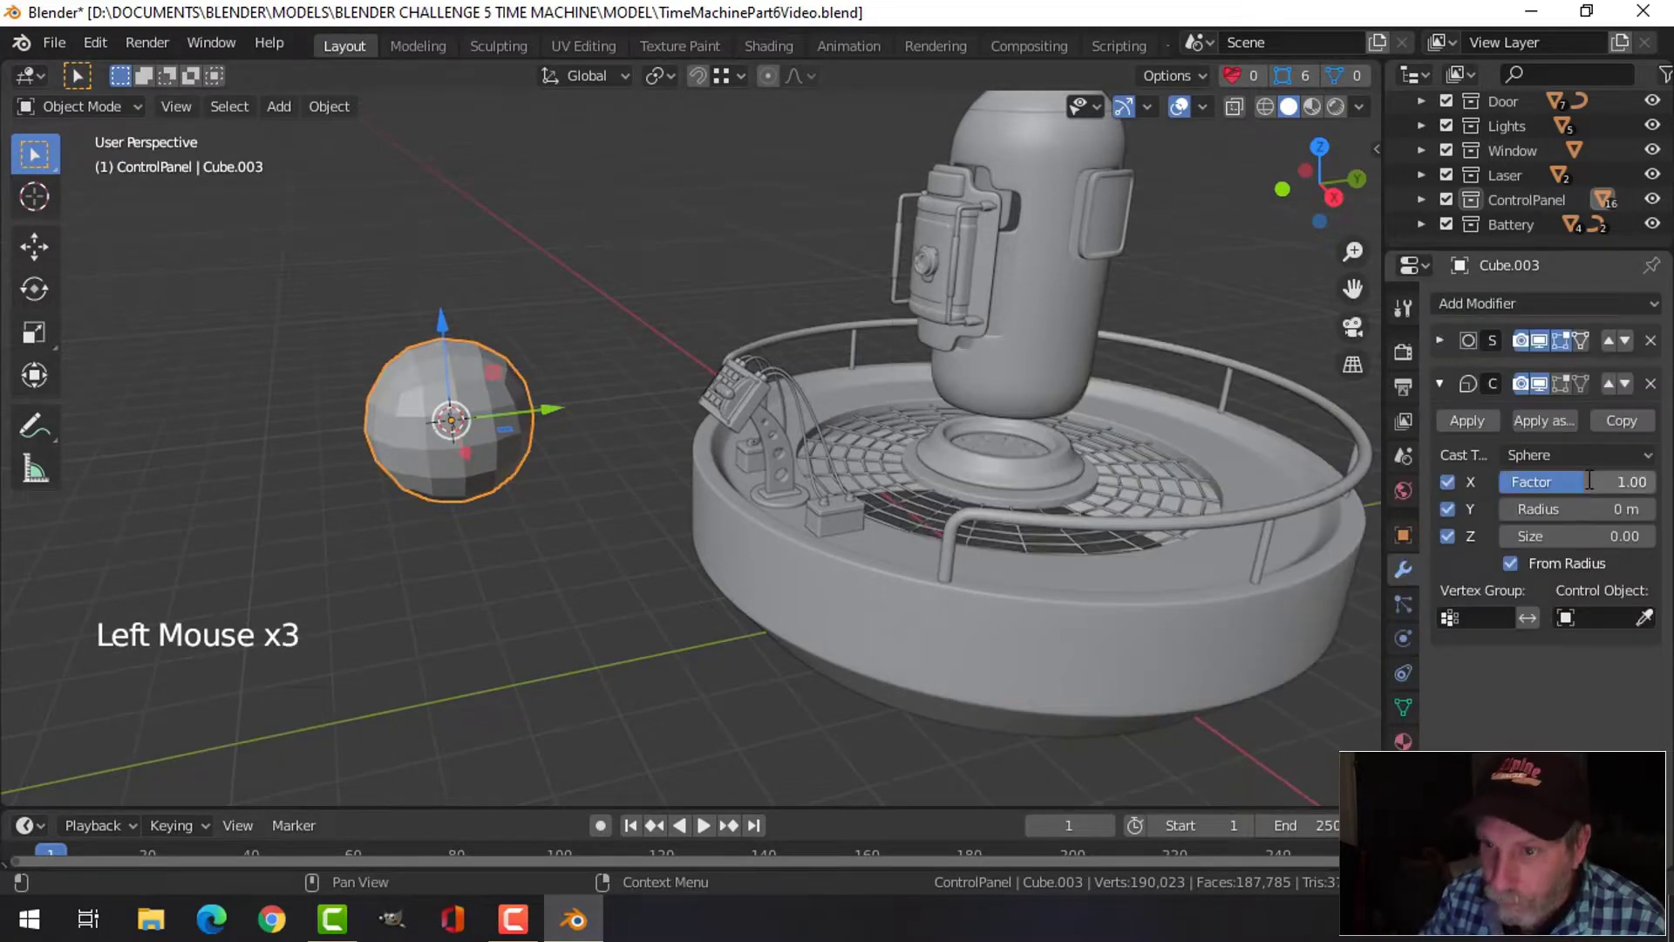
pyautogui.click(1539, 382)
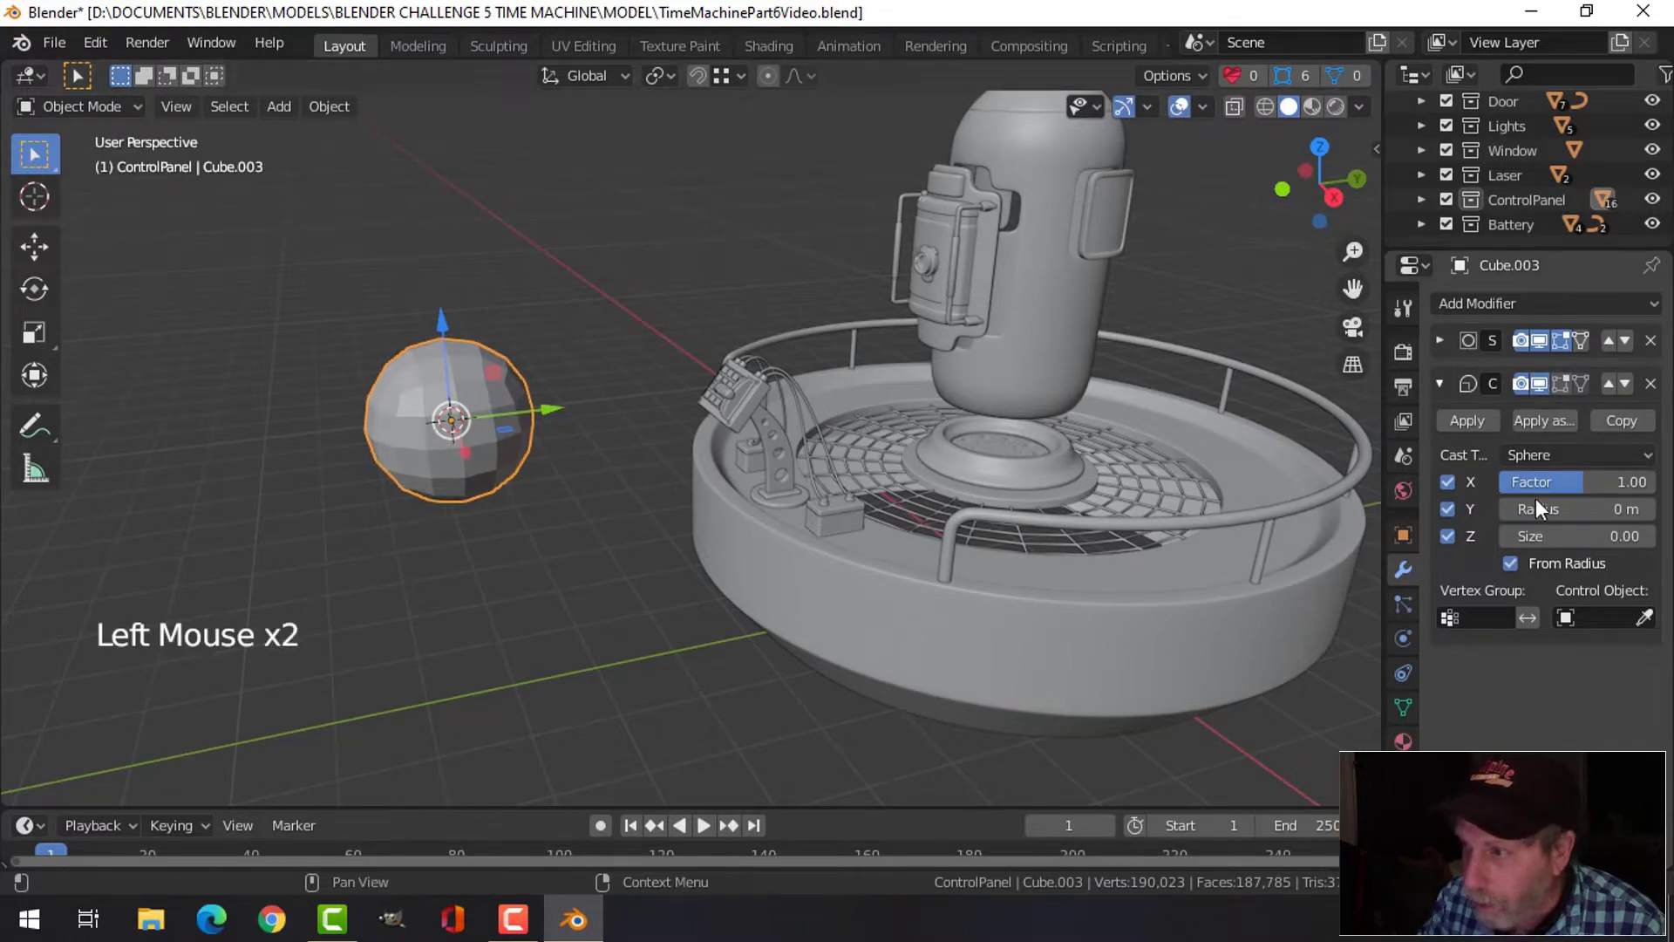
pyautogui.click(1447, 339)
pyautogui.click(1470, 381)
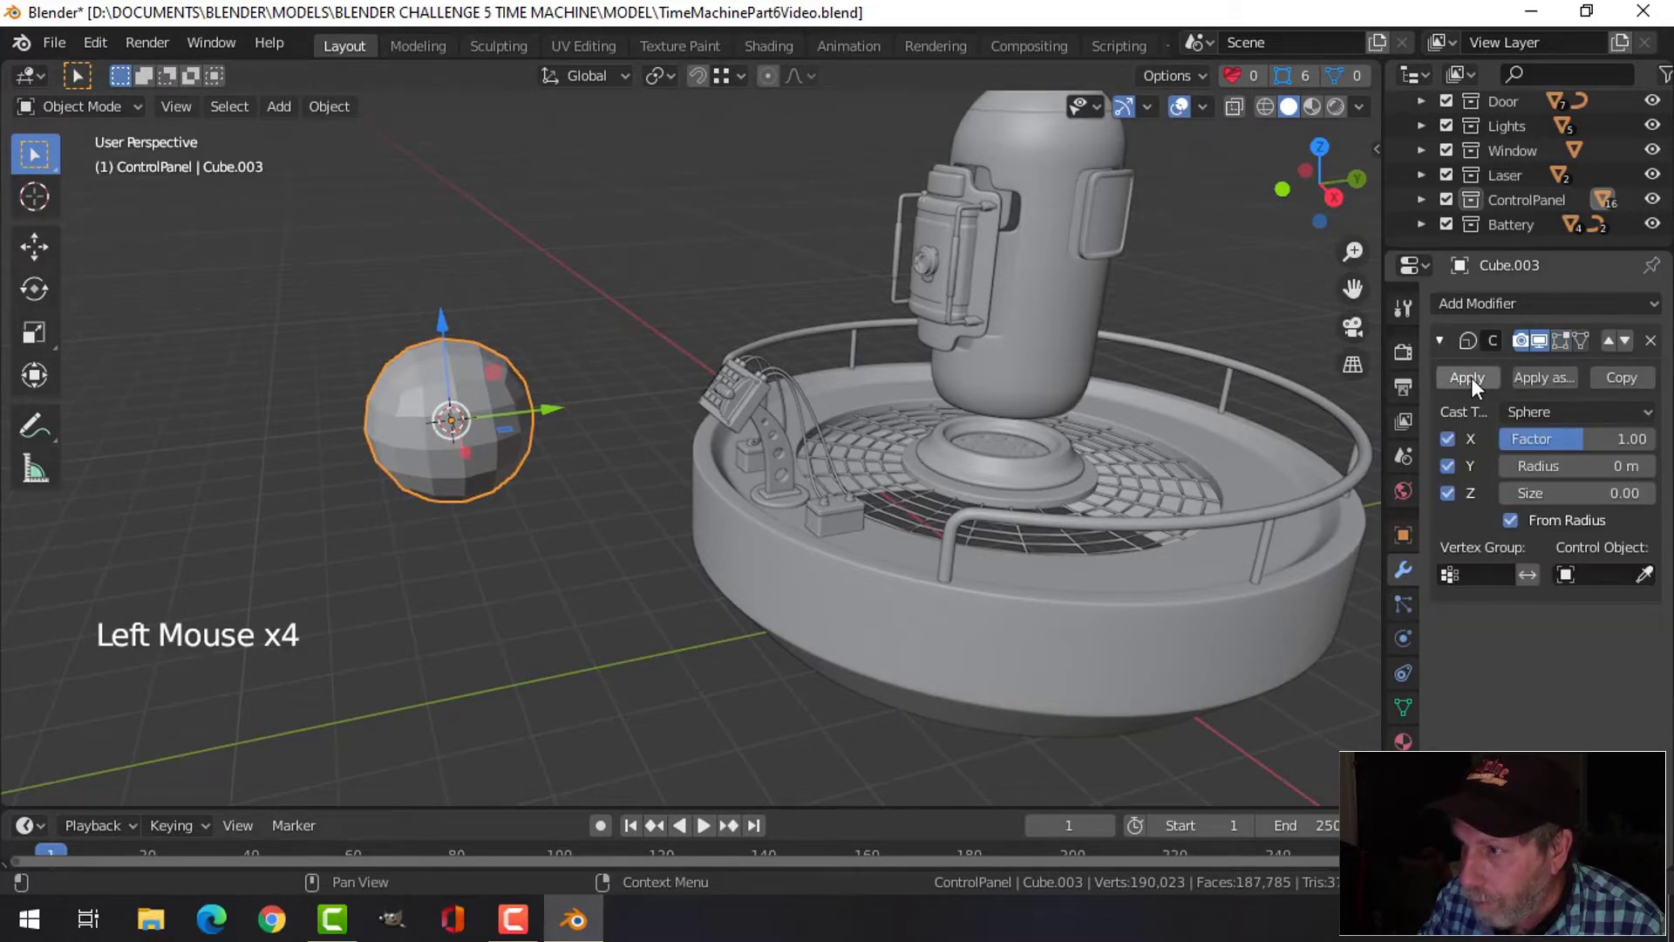
pyautogui.click(1471, 378)
# Add a level 1 subdivision surface to the sphere and shade it smooth
pyautogui.hotkey('ctrl', '1')
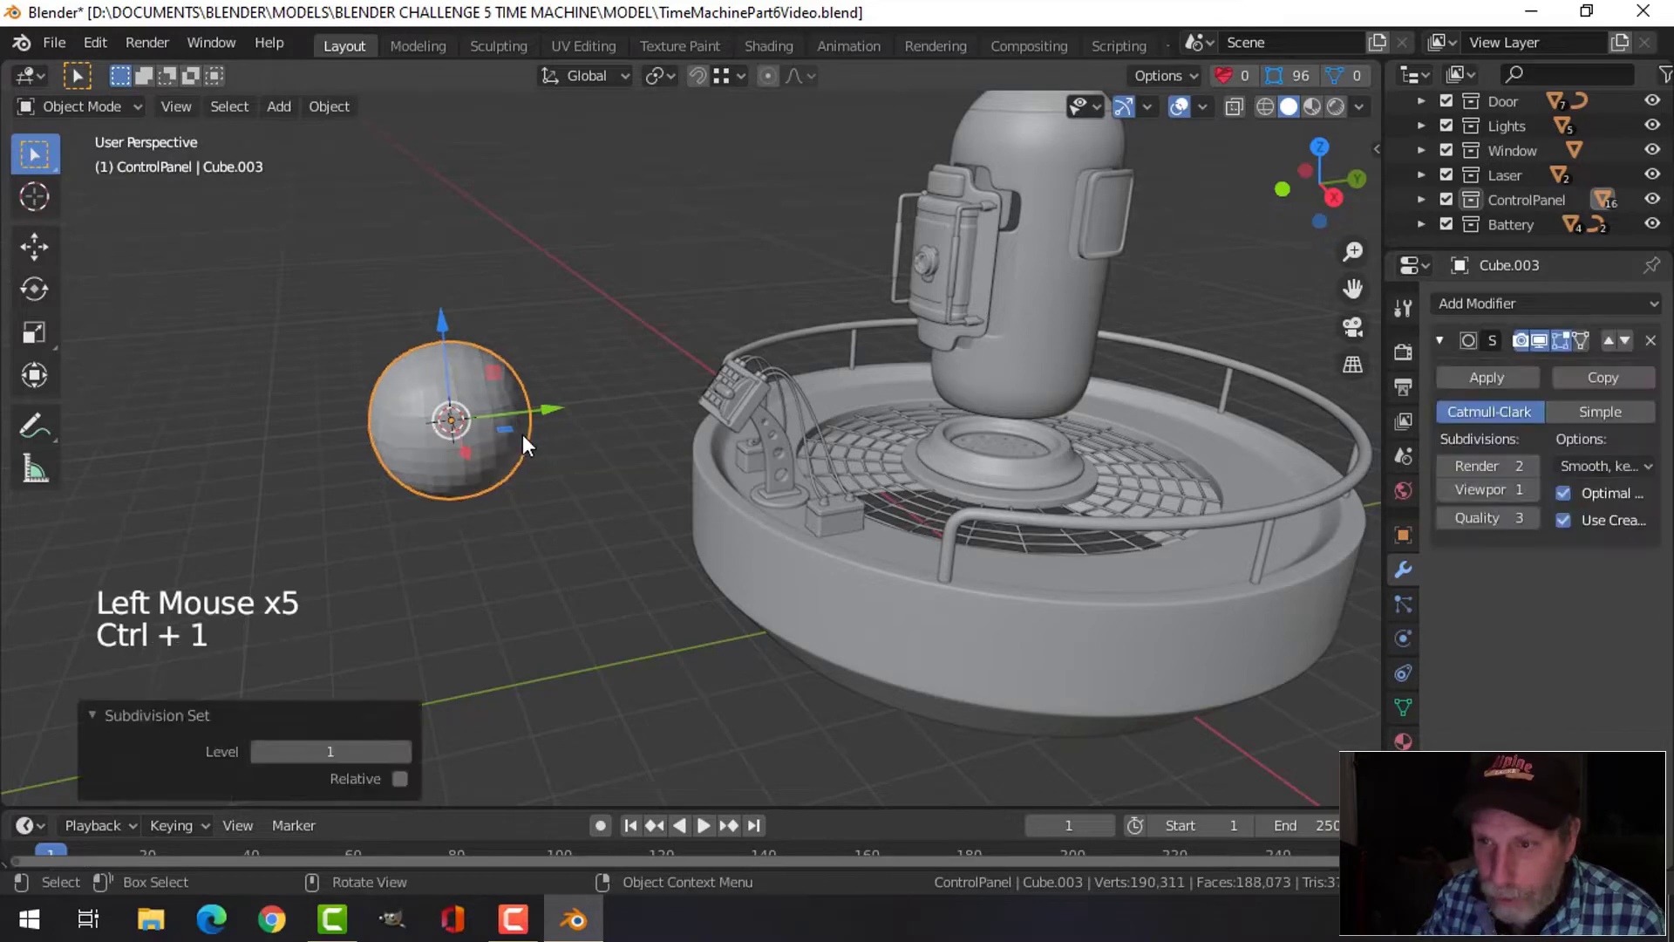
pyautogui.rightClick(467, 370)
pyautogui.click(465, 369)
pyautogui.moveTo(495, 435); pyautogui.dragTo(566, 431, button='middle')
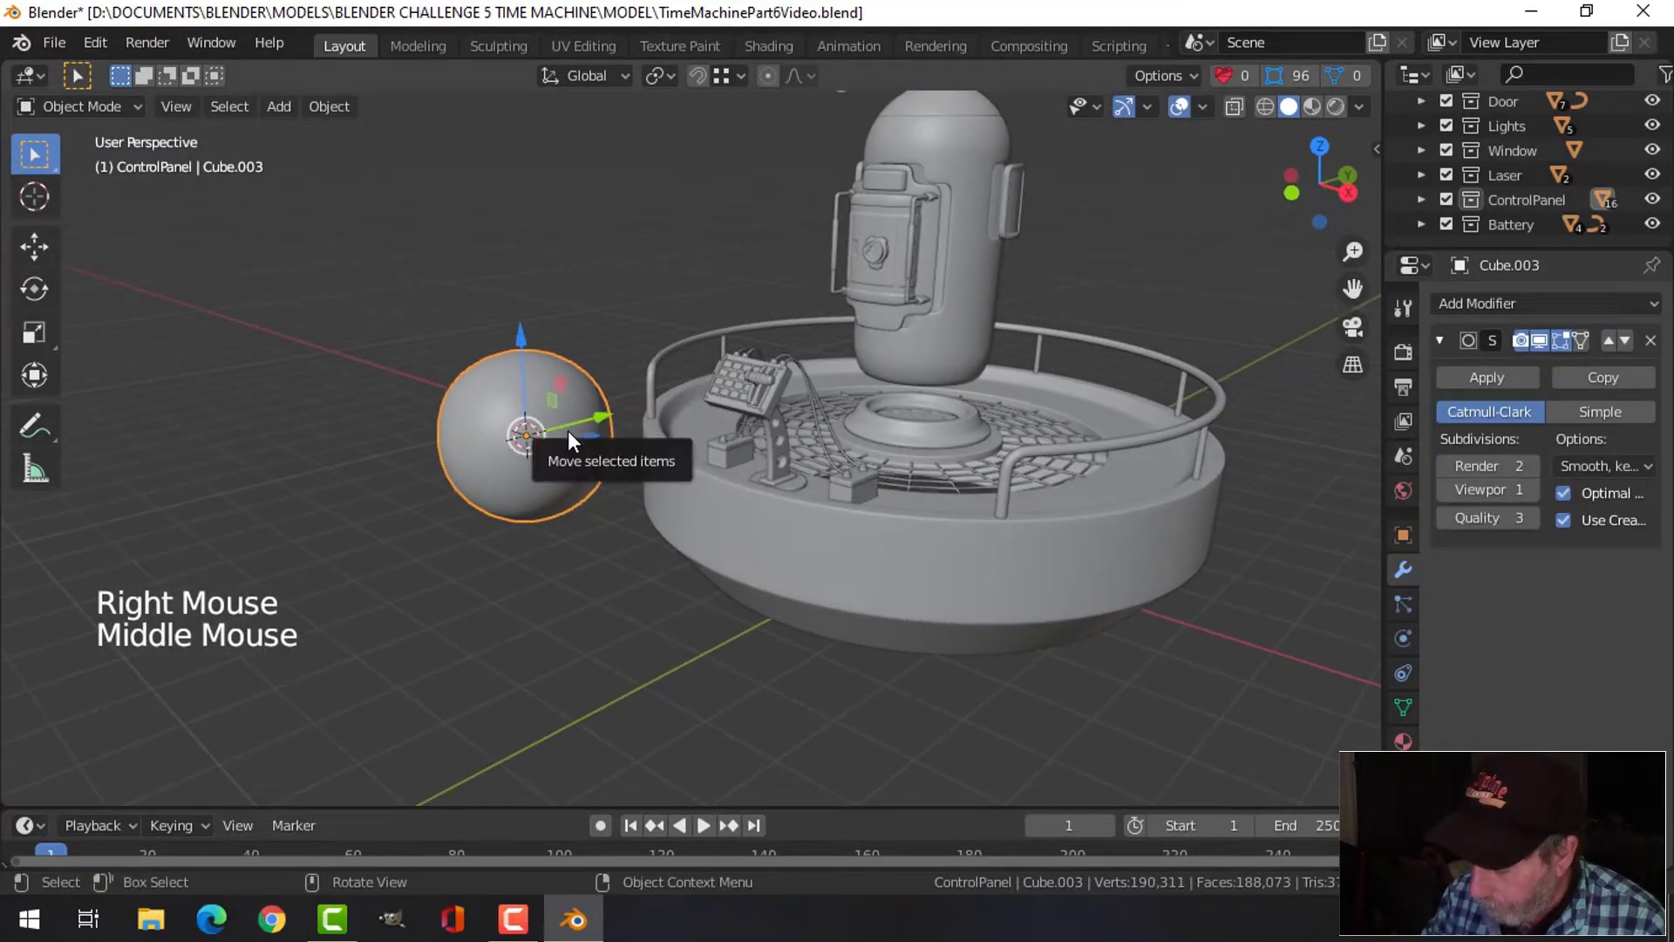
# Delete all the sphere's vertices below its equator, working in front wireframe view
pyautogui.press('KP_1')
pyautogui.press('Tab')
pyautogui.scroll(2, 894, 404)
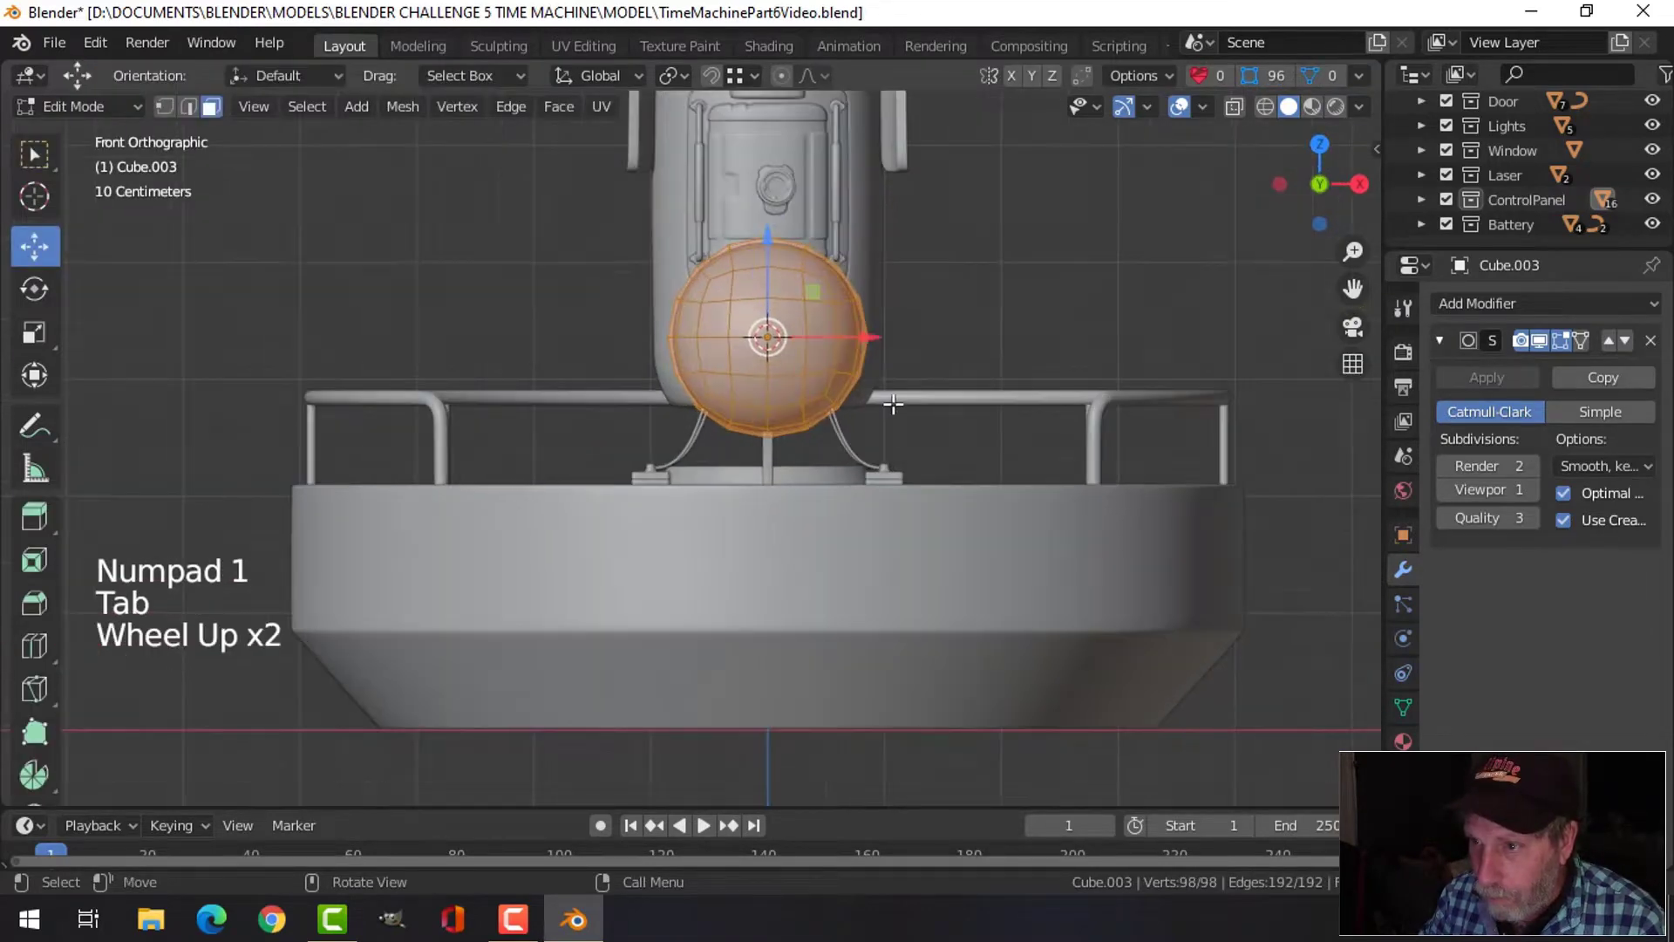
pyautogui.keyDown('shift'); pyautogui.moveTo(894, 404); pyautogui.dragTo(837, 414, button='middle'); pyautogui.keyUp('shift')
pyautogui.press('z')
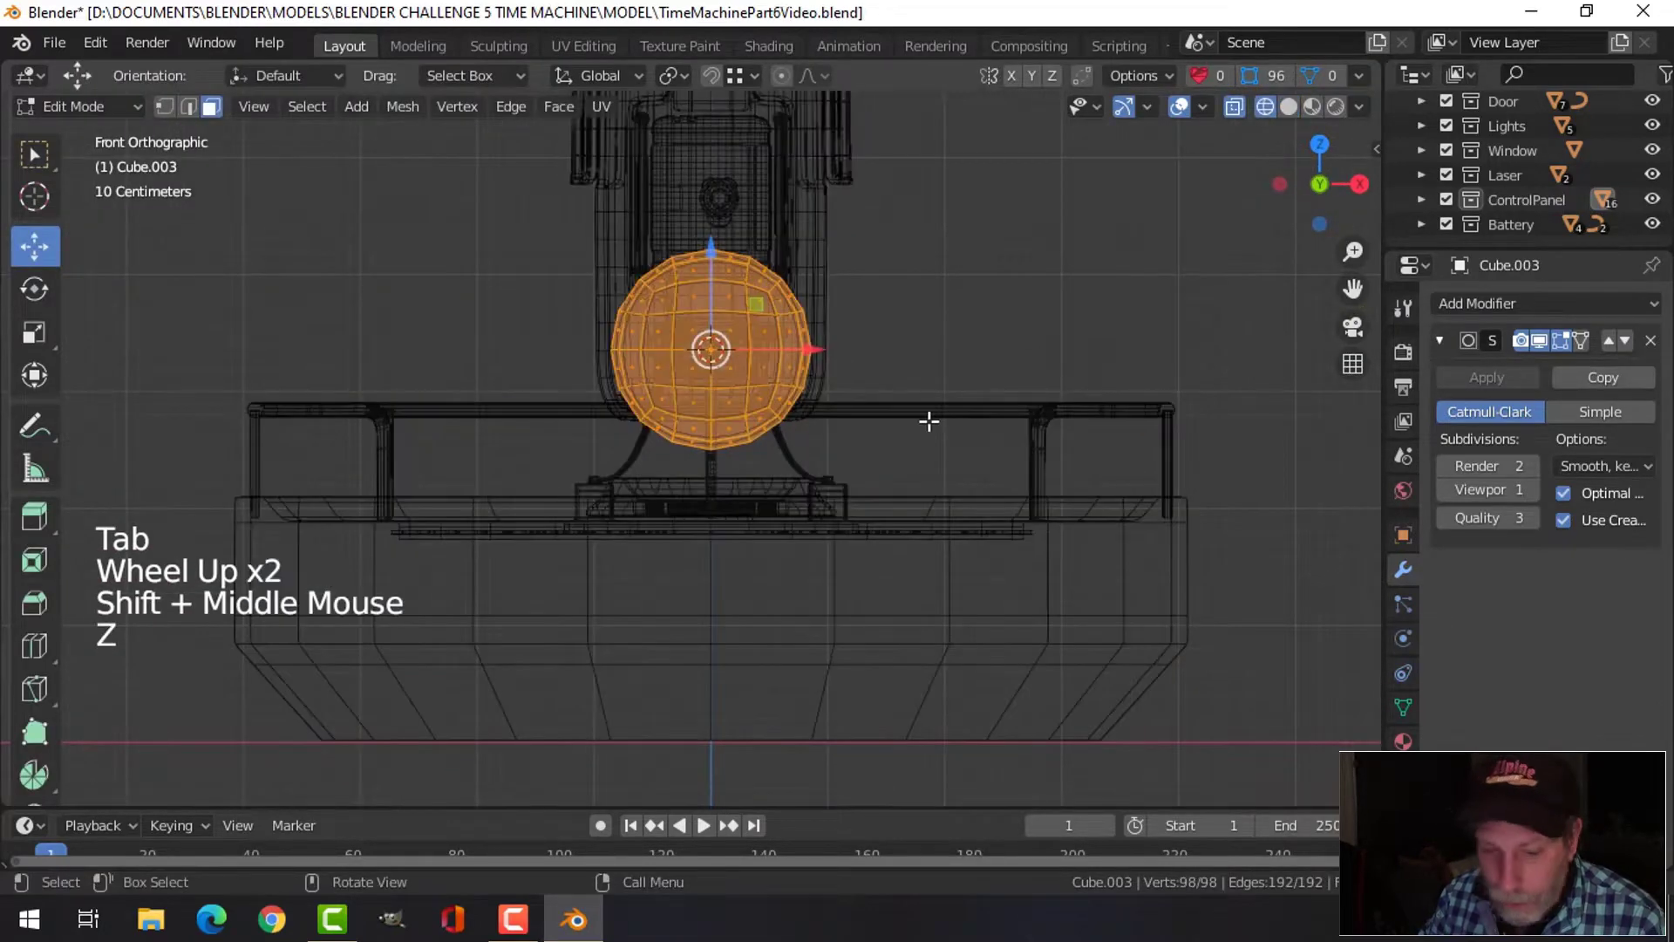
pyautogui.press('1')
pyautogui.hotkey('alt', 'a')
pyautogui.press('b')
pyautogui.moveTo(929, 515); pyautogui.dragTo(502, 359)
pyautogui.press('x')
pyautogui.click(495, 358)
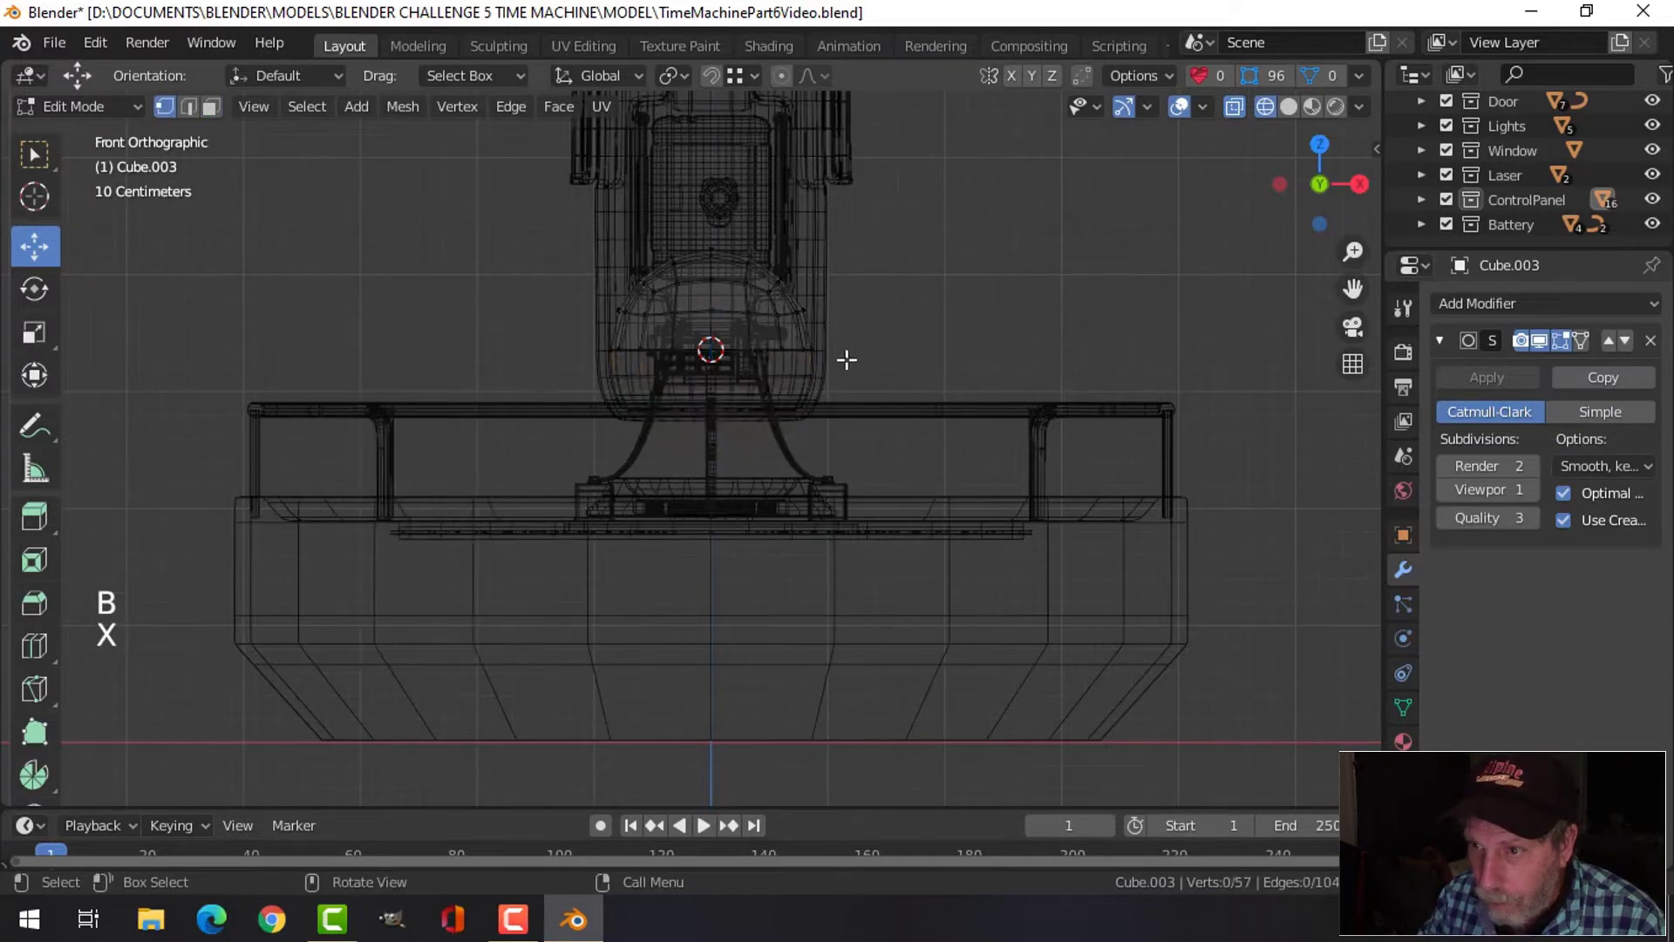
# Flatten the whole remaining dome along Z by a scale factor of about 0.202
pyautogui.press('a')
pyautogui.keyDown('shift'); pyautogui.moveTo(881, 392); pyautogui.dragTo(867, 400, button='middle'); pyautogui.keyUp('shift')
pyautogui.press('s')
pyautogui.press('z')
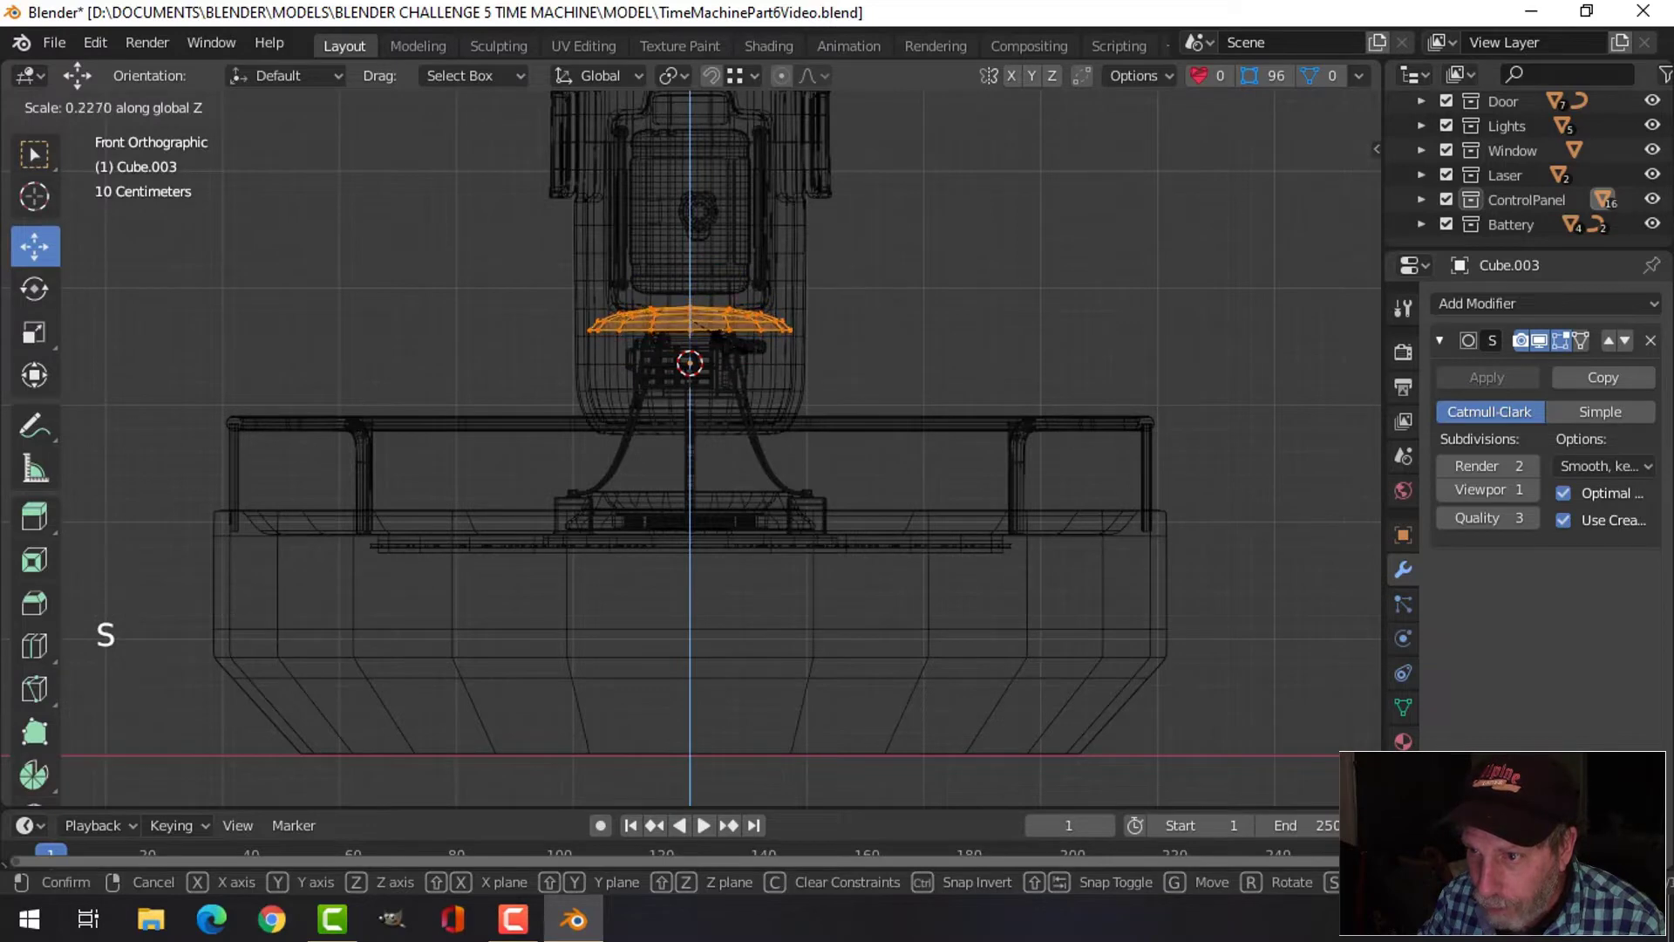
pyautogui.click(714, 335)
# Duplicate the flattened dome, rotate the copy 180 degrees about Y and lower it to leave a small gap beneath the original
pyautogui.scroll(3, 804, 352)
pyautogui.keyDown('shift'); pyautogui.moveTo(807, 358); pyautogui.dragTo(788, 513, button='middle'); pyautogui.keyUp('shift')
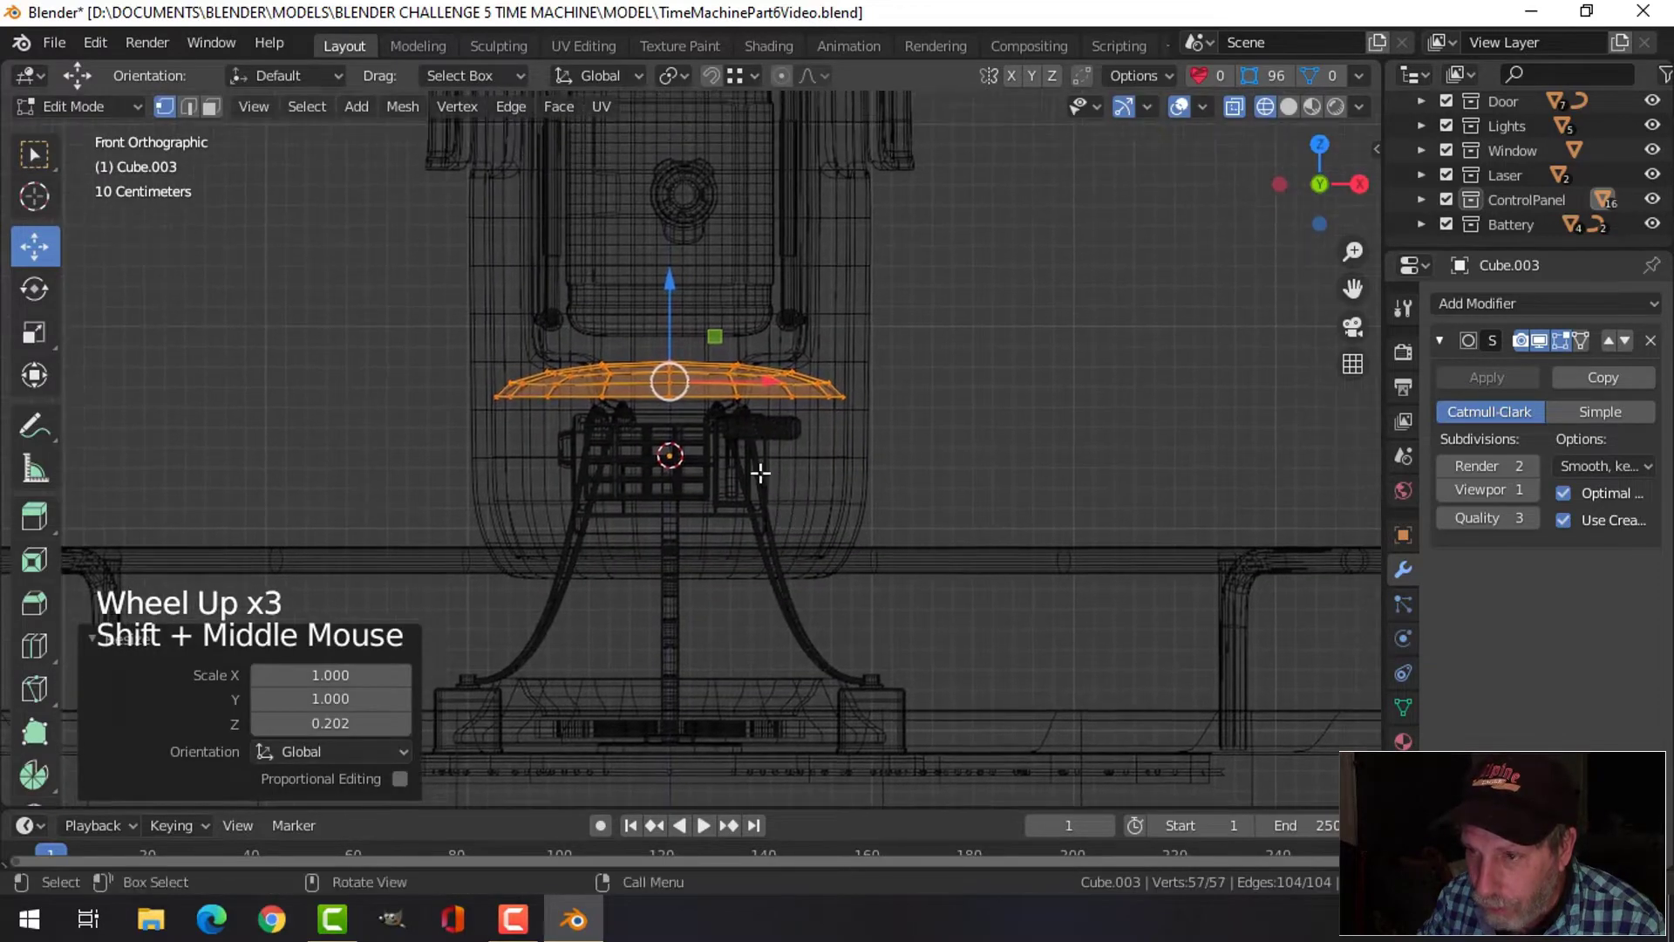
pyautogui.scroll(1, 754, 458)
pyautogui.keyDown('shift'); pyautogui.moveTo(750, 448); pyautogui.dragTo(790, 425, button='middle'); pyautogui.keyUp('shift')
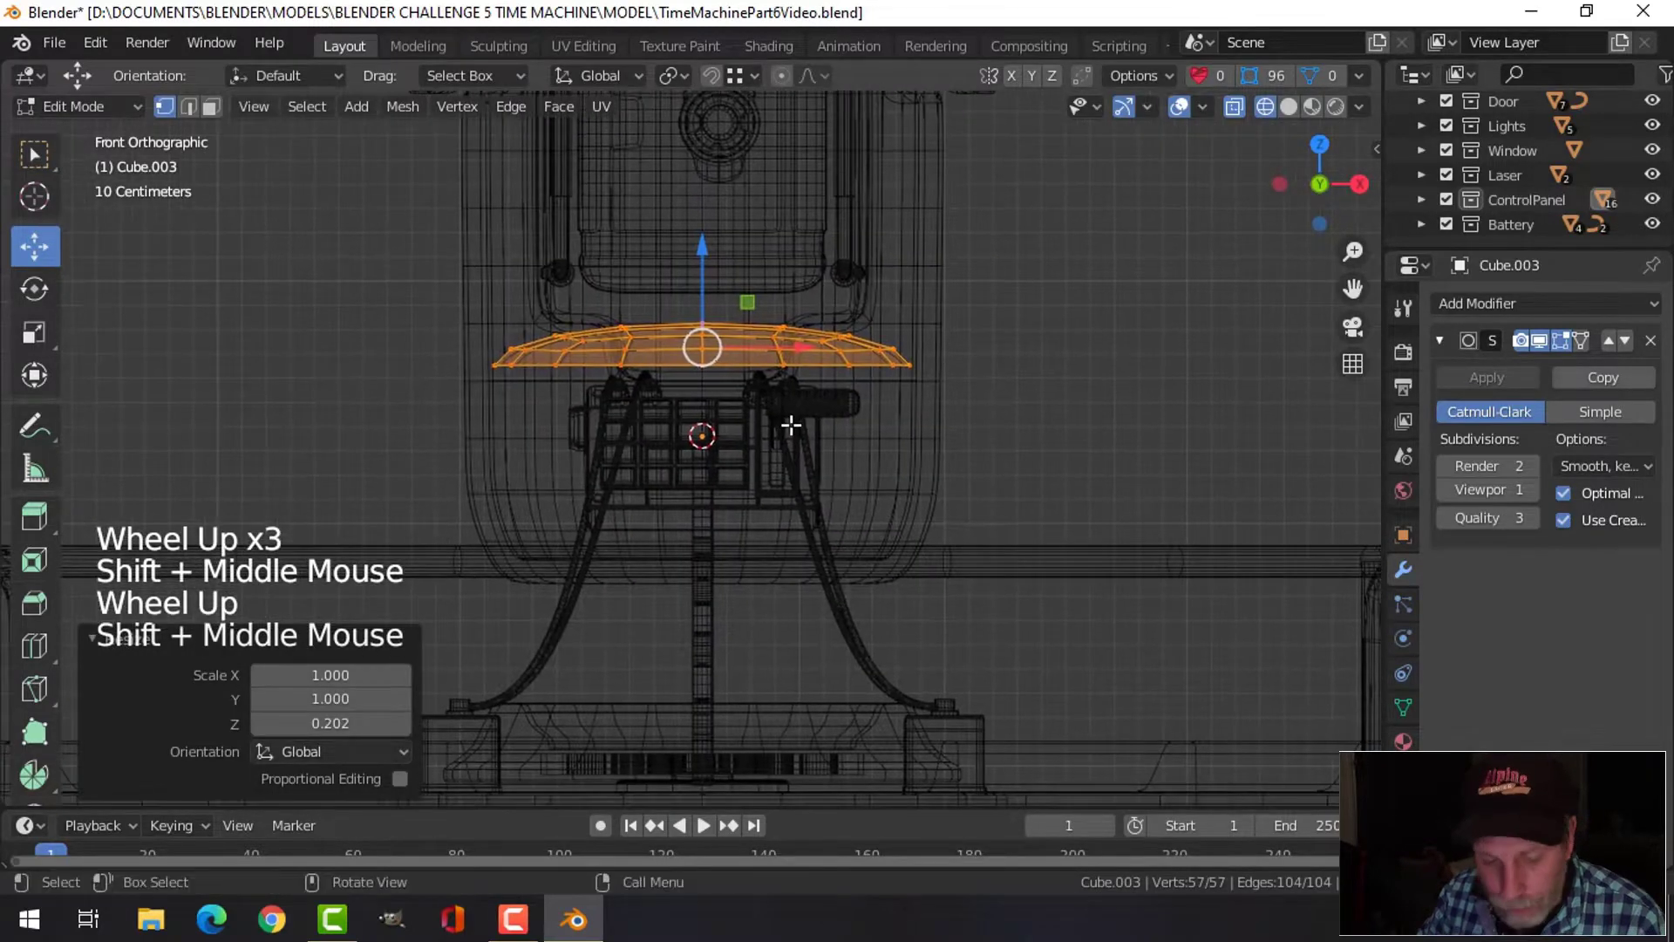
pyautogui.hotkey('shift', 'd')
pyautogui.write('ry')
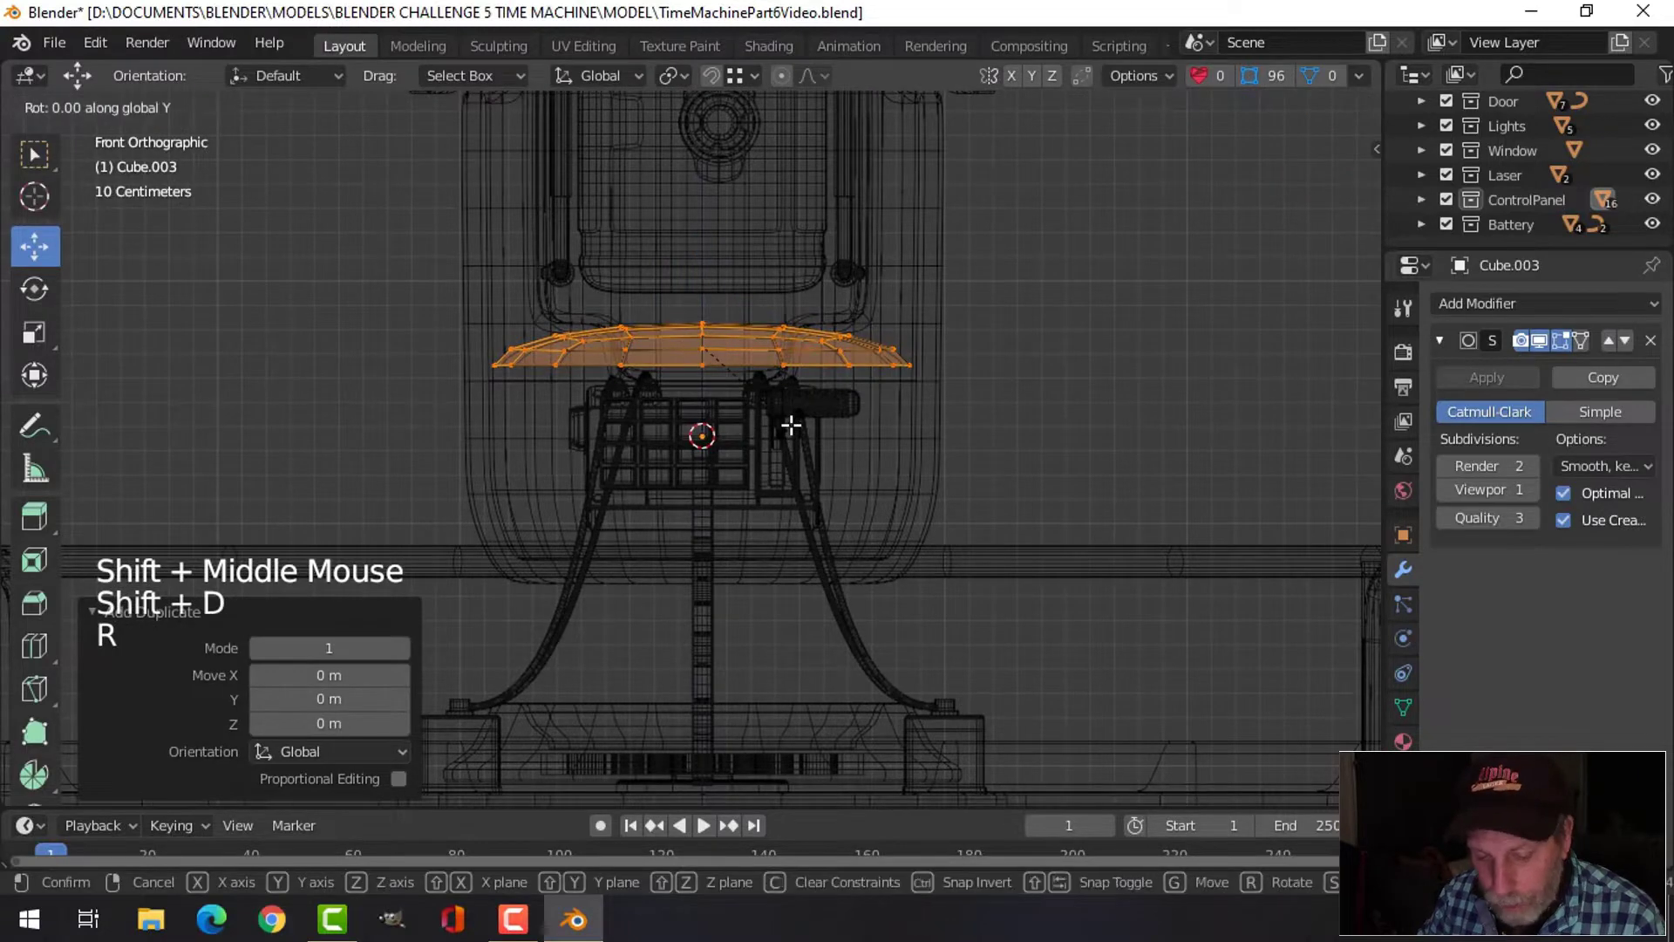
pyautogui.write('180')
pyautogui.click(791, 424)
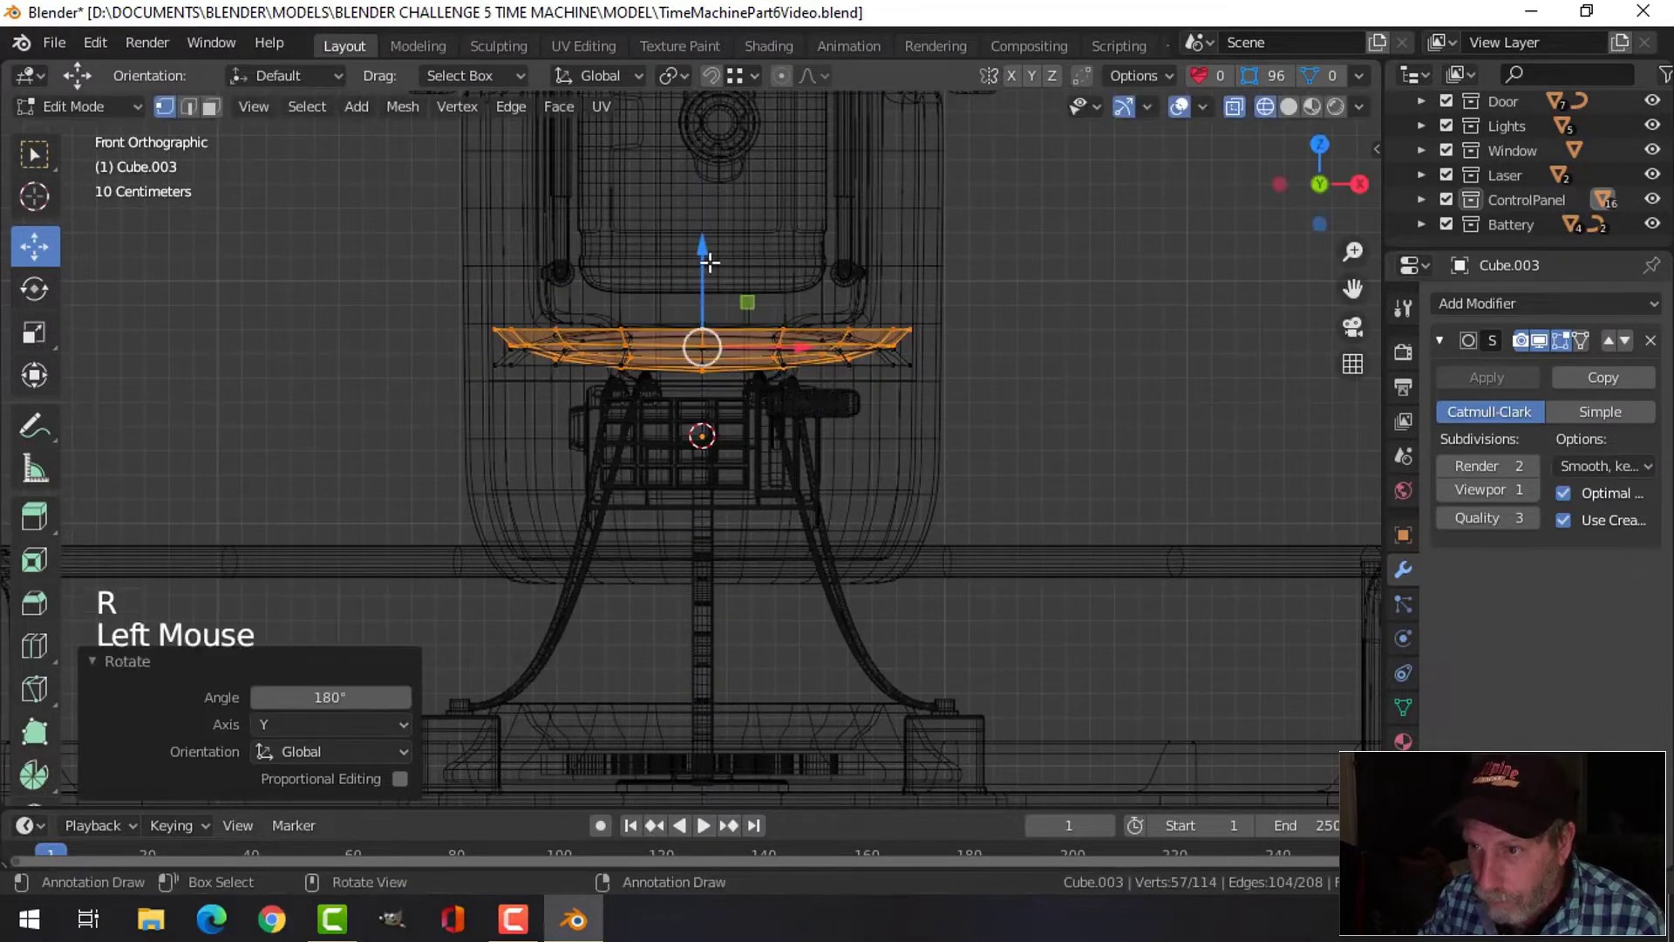
pyautogui.moveTo(709, 261); pyautogui.dragTo(703, 310)
pyautogui.scroll(1, 760, 373)
pyautogui.press('z')
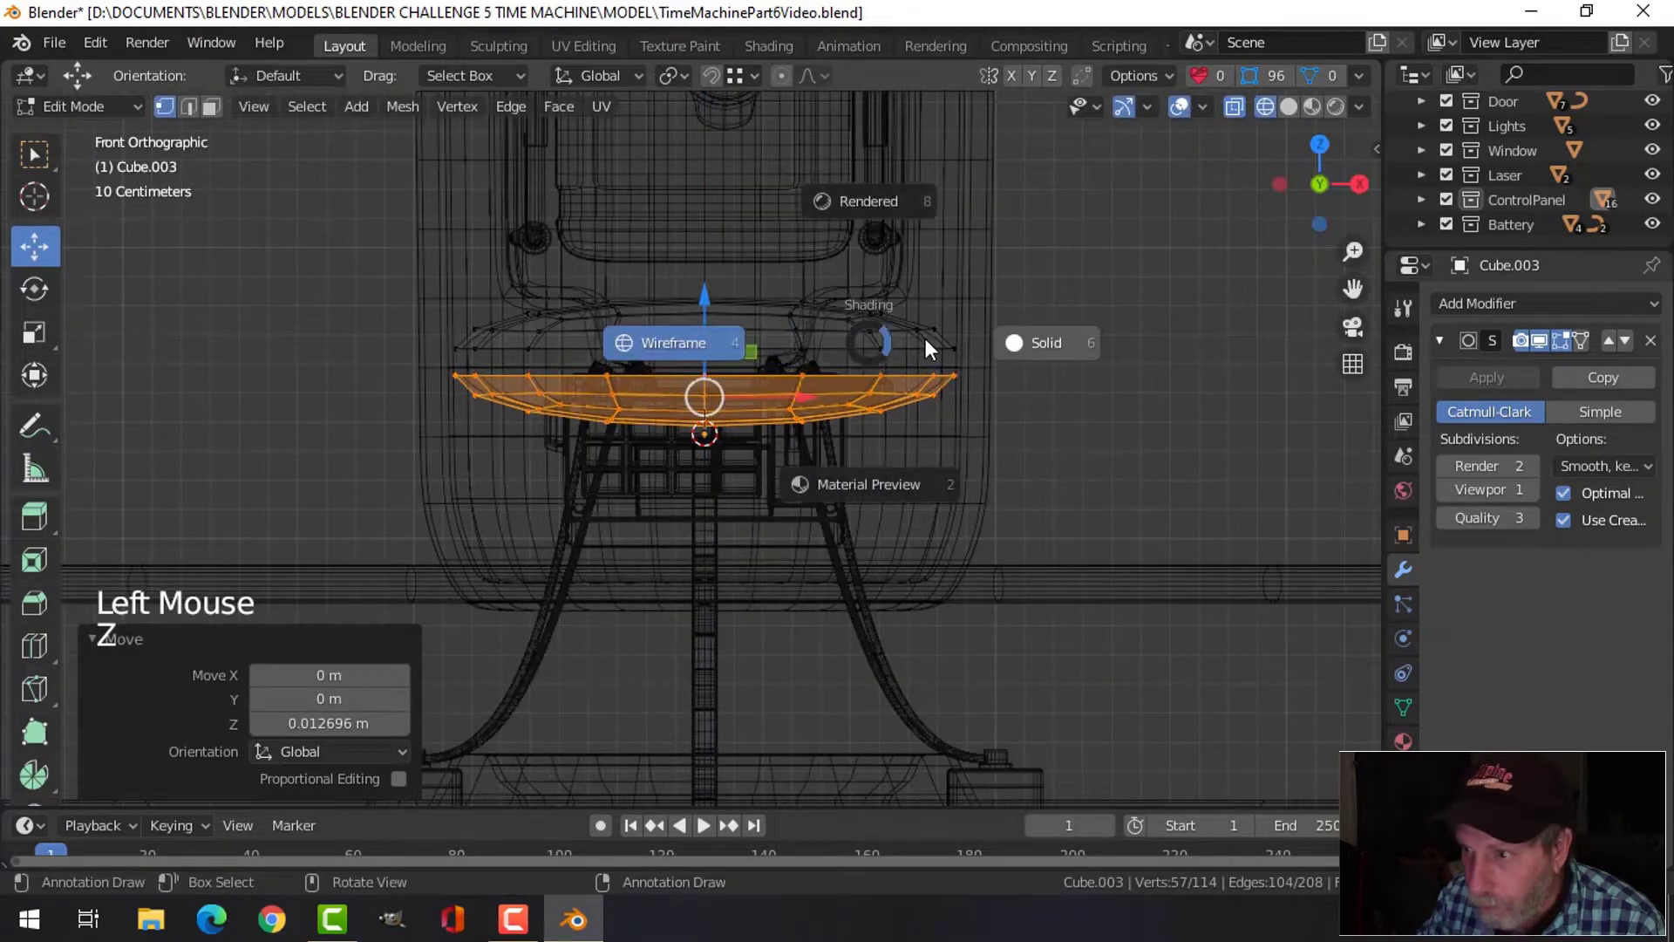
pyautogui.hotkey('alt', 'a')
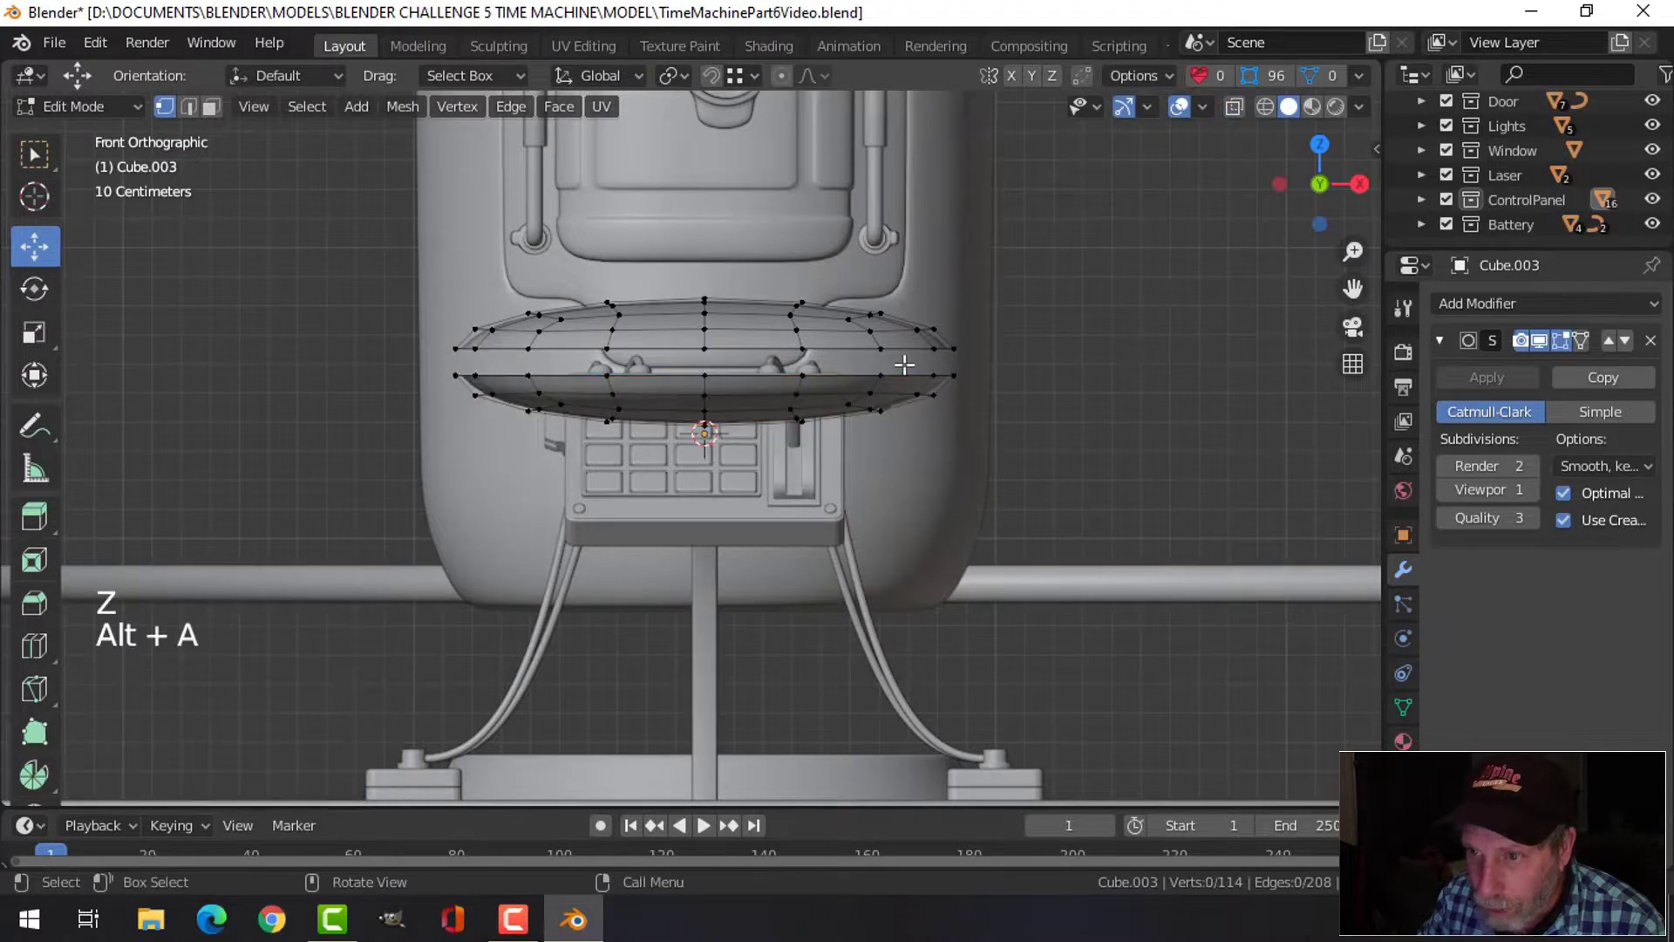
# Recalculate the normals of both dome shells to face outside
pyautogui.press('a')
pyautogui.hotkey('alt', 'n')
pyautogui.click(894, 386)
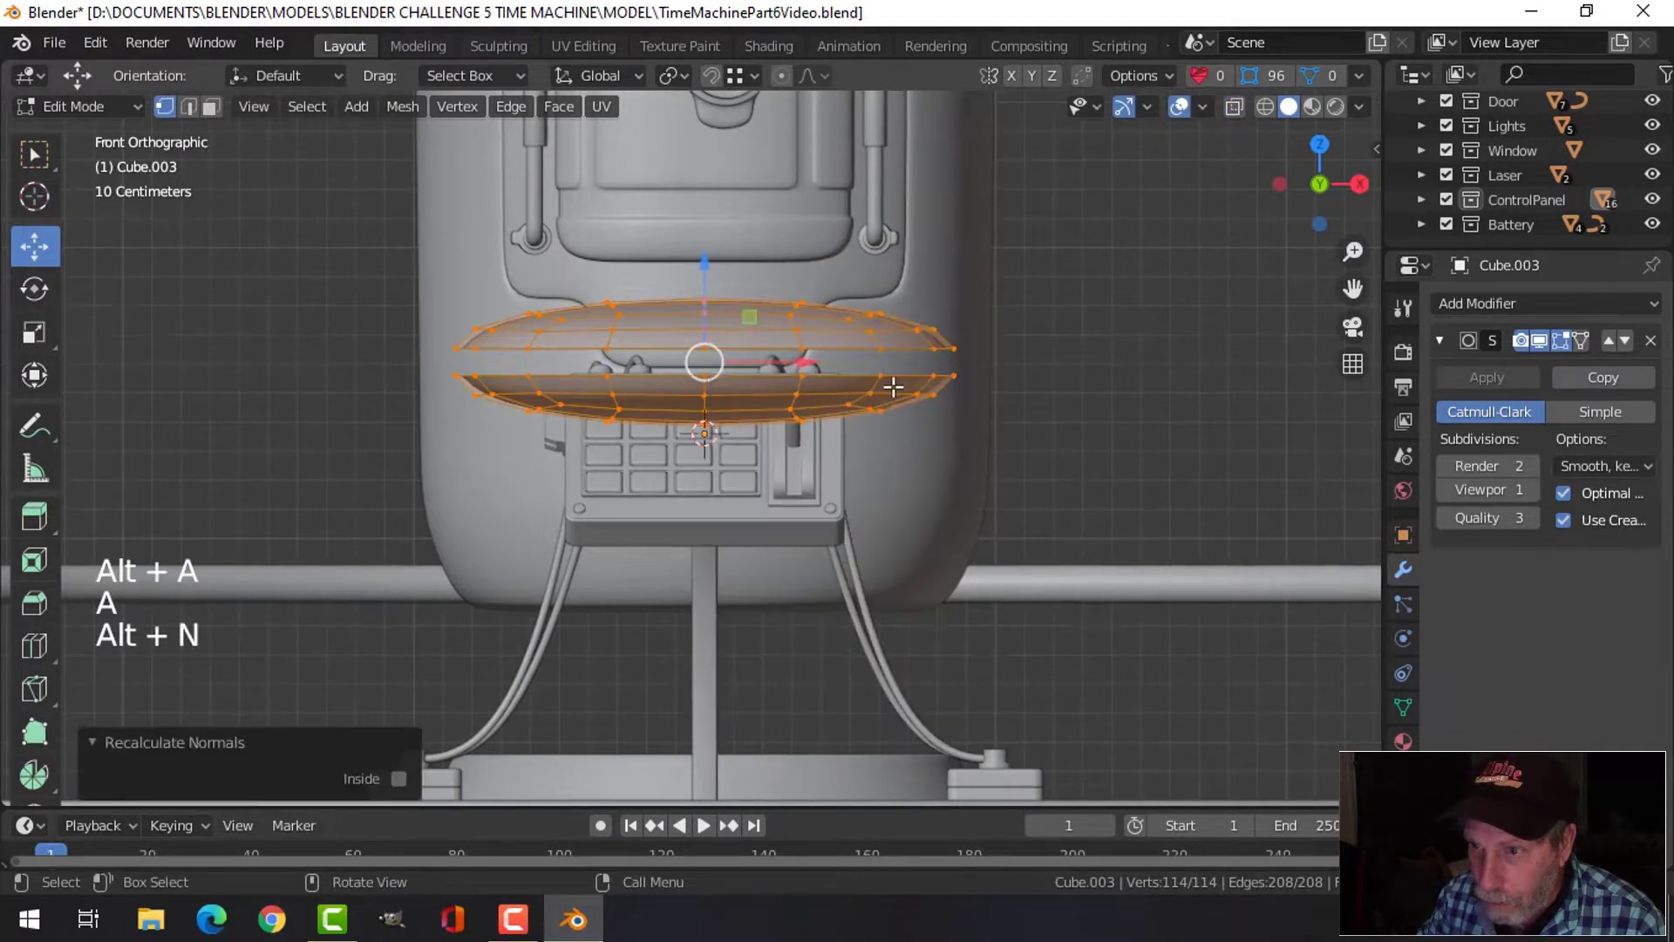
# Bridge the open rim edge loops of the upper and lower shells to form one closed disc
pyautogui.press('2')
pyautogui.hotkey('alt', 'a')
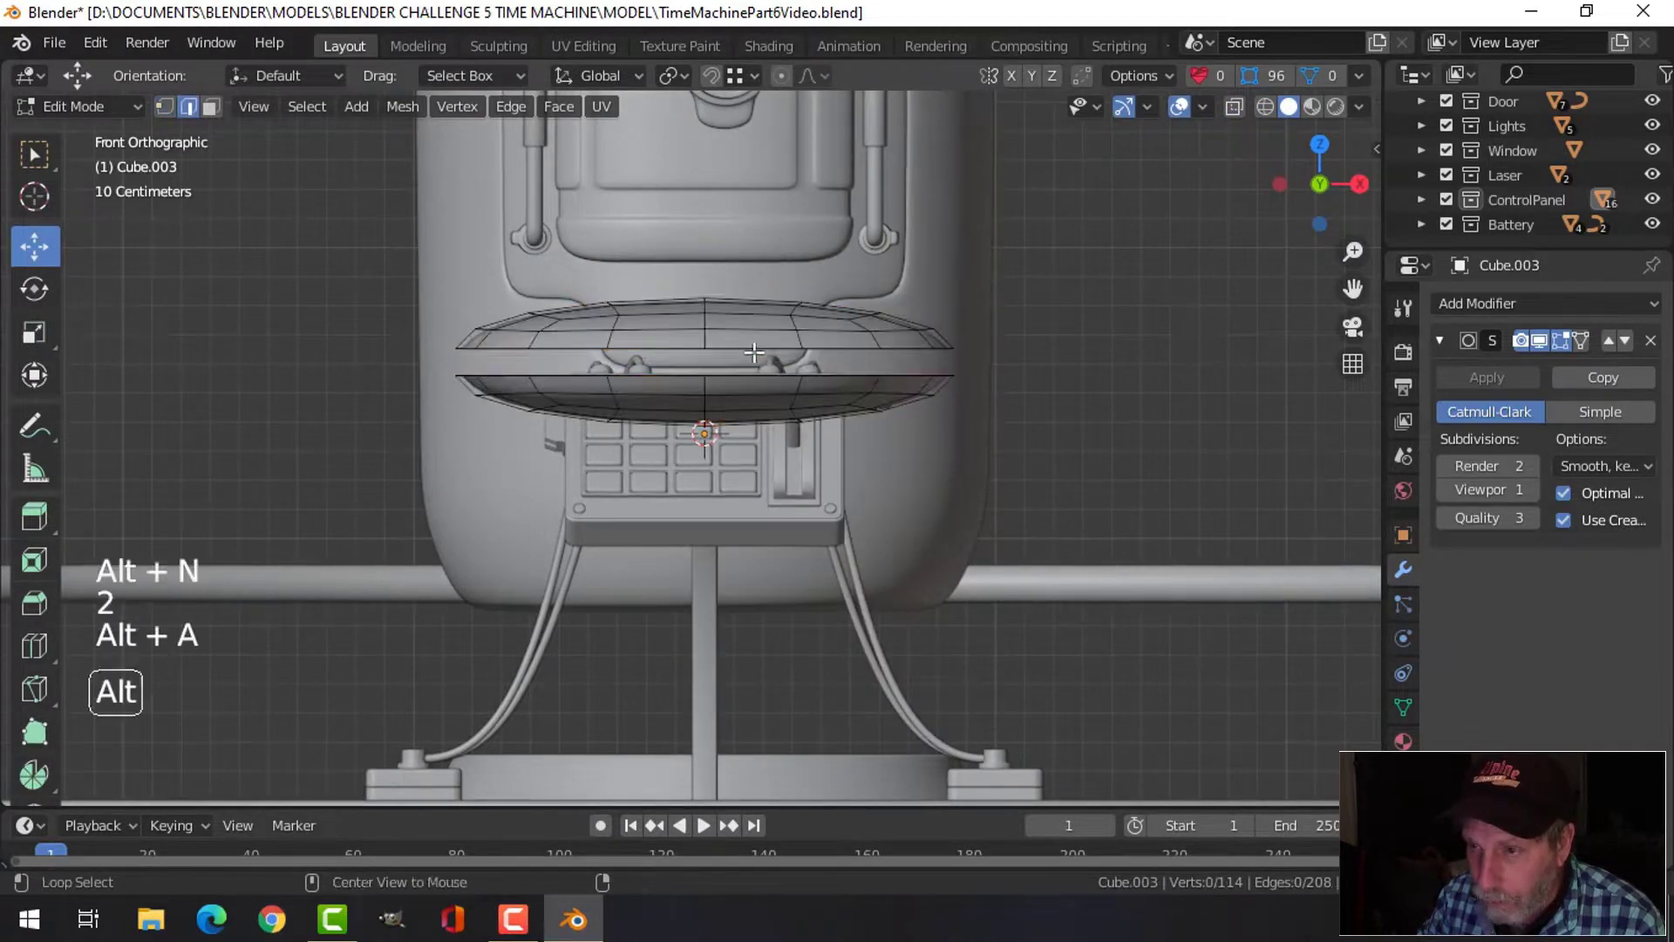
pyautogui.keyDown('alt'); pyautogui.keyDown('shift'); pyautogui.click(758, 351); pyautogui.keyUp('shift'); pyautogui.keyUp('alt')
pyautogui.keyDown('alt'); pyautogui.keyDown('shift'); pyautogui.click(745, 376); pyautogui.keyUp('shift'); pyautogui.keyUp('alt')
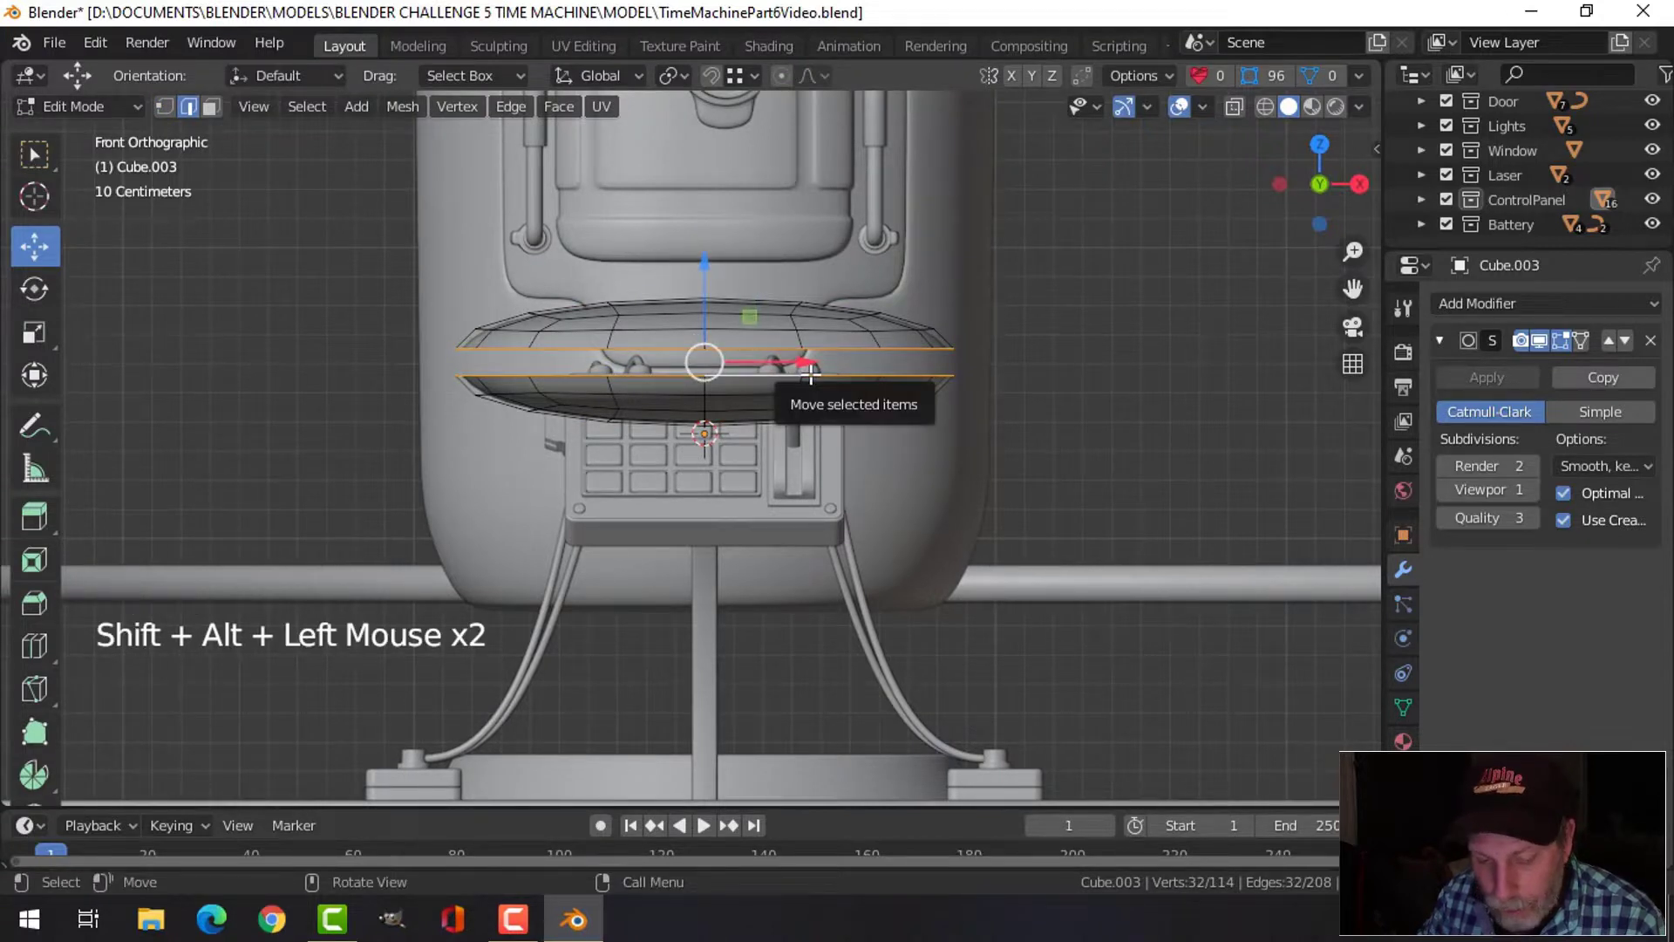
pyautogui.hotkey('ctrl', 'e')
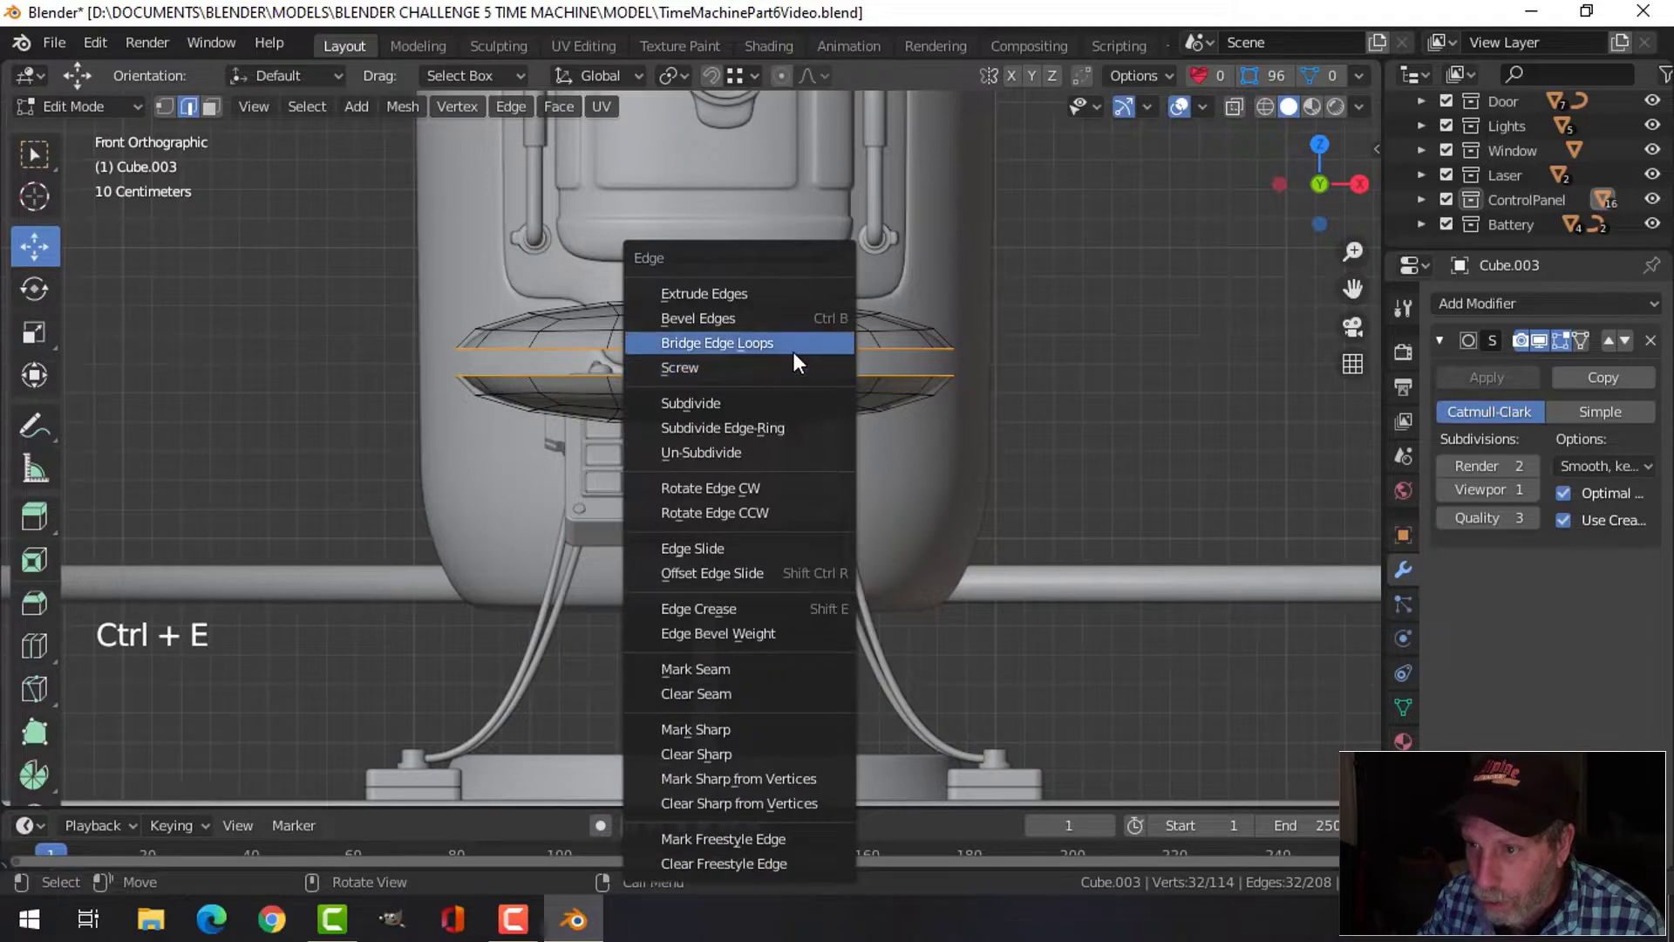
pyautogui.click(793, 350)
pyautogui.hotkey('alt', 'a')
pyautogui.press('Tab')
pyautogui.hotkey('alt', 'a')
pyautogui.scroll(-2, 924, 367)
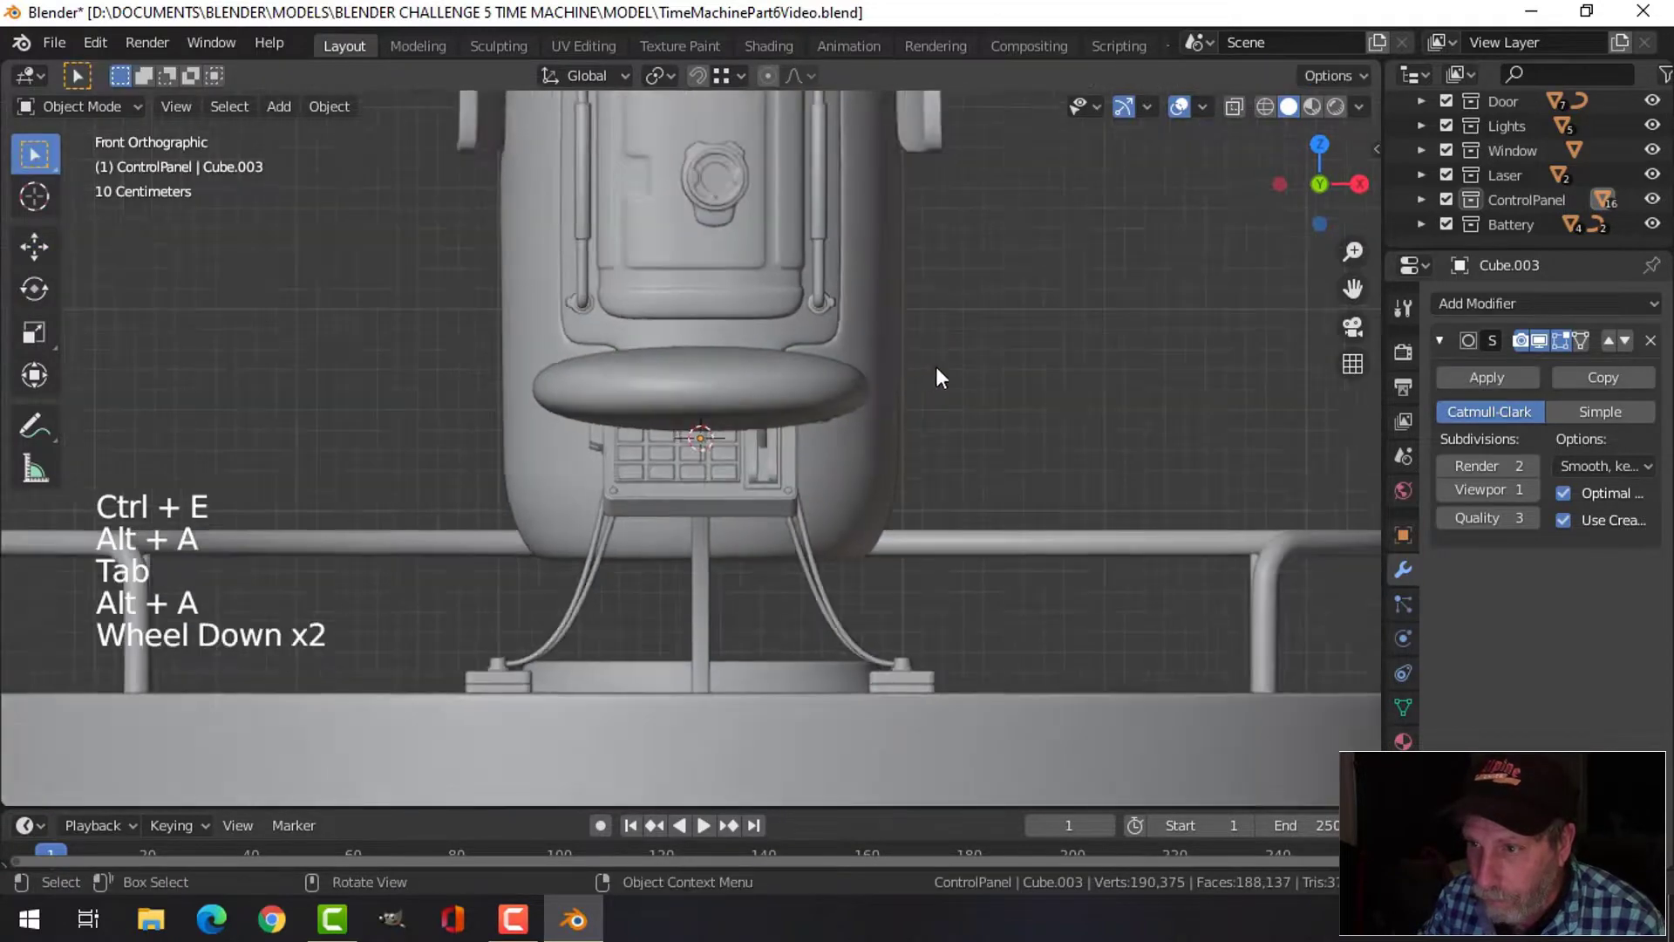
# Scale the disc's whole mesh down uniformly so it is closer to the control panel's size
pyautogui.moveTo(935, 366); pyautogui.dragTo(792, 441, button='middle')
pyautogui.scroll(-2, 682, 487)
pyautogui.keyDown('shift'); pyautogui.moveTo(682, 486); pyautogui.dragTo(714, 402, button='middle'); pyautogui.keyUp('shift')
pyautogui.click(621, 438)
pyautogui.rightClick(620, 438)
pyautogui.click(604, 438)
pyautogui.hotkey('alt', 'a')
pyautogui.scroll(-2, 693, 458)
pyautogui.click(714, 403)
pyautogui.press('Tab')
pyautogui.press('a')
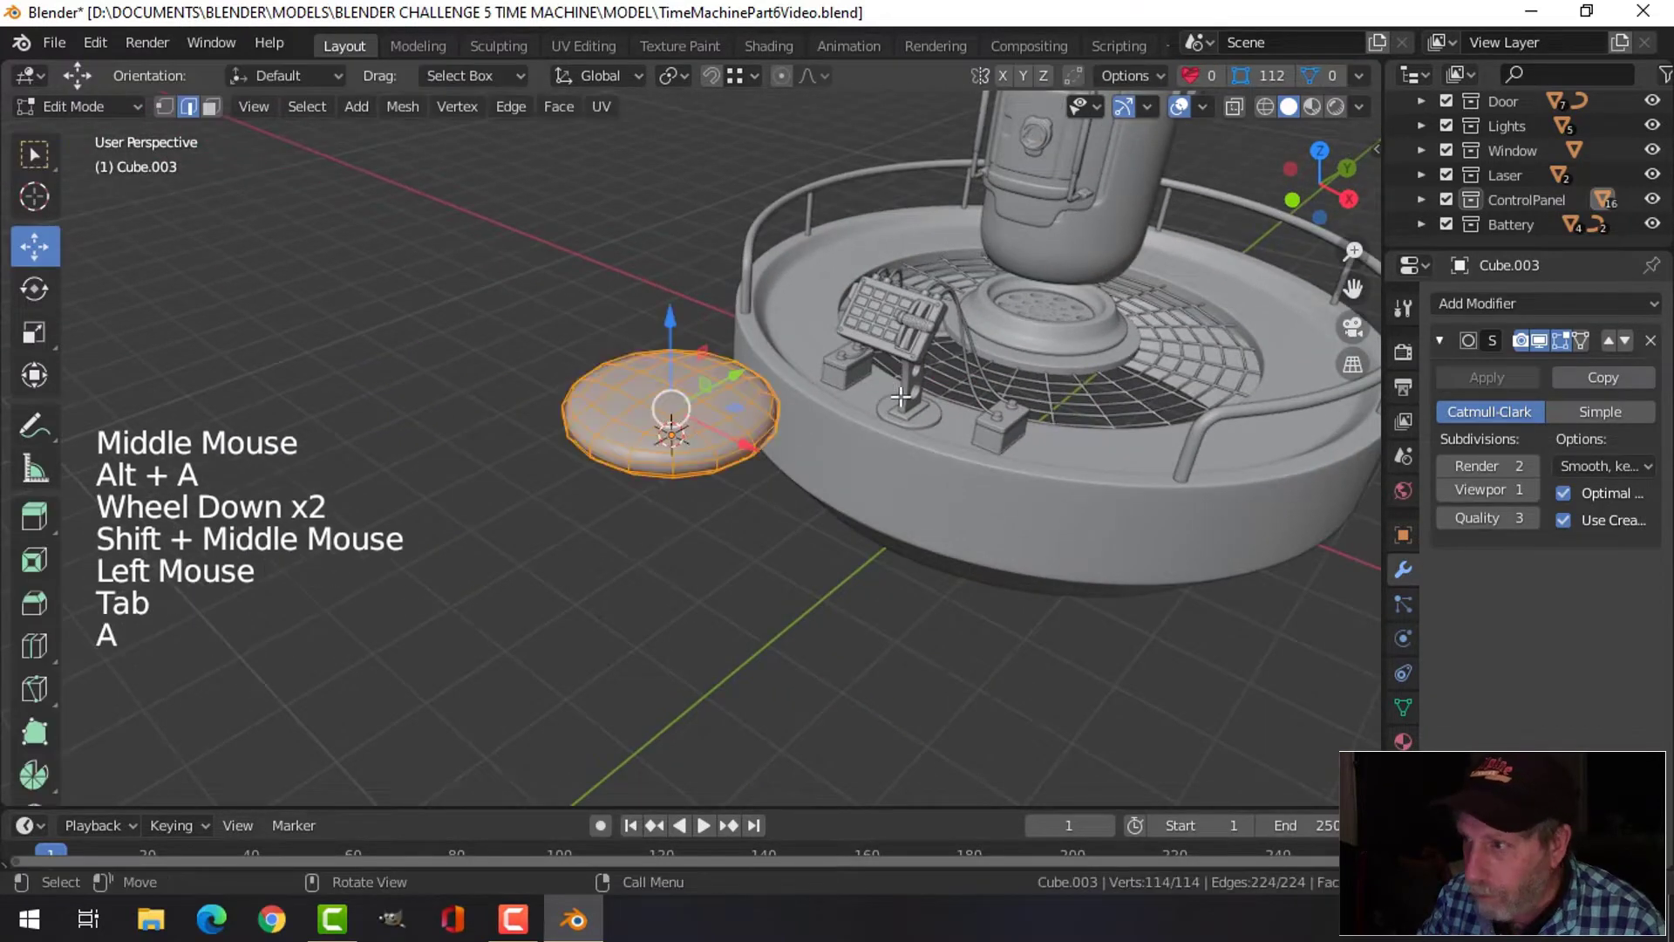
pyautogui.scroll(2, 915, 419)
pyautogui.keyDown('shift'); pyautogui.moveTo(965, 437); pyautogui.dragTo(883, 415, button='middle'); pyautogui.keyUp('shift')
pyautogui.press('s')
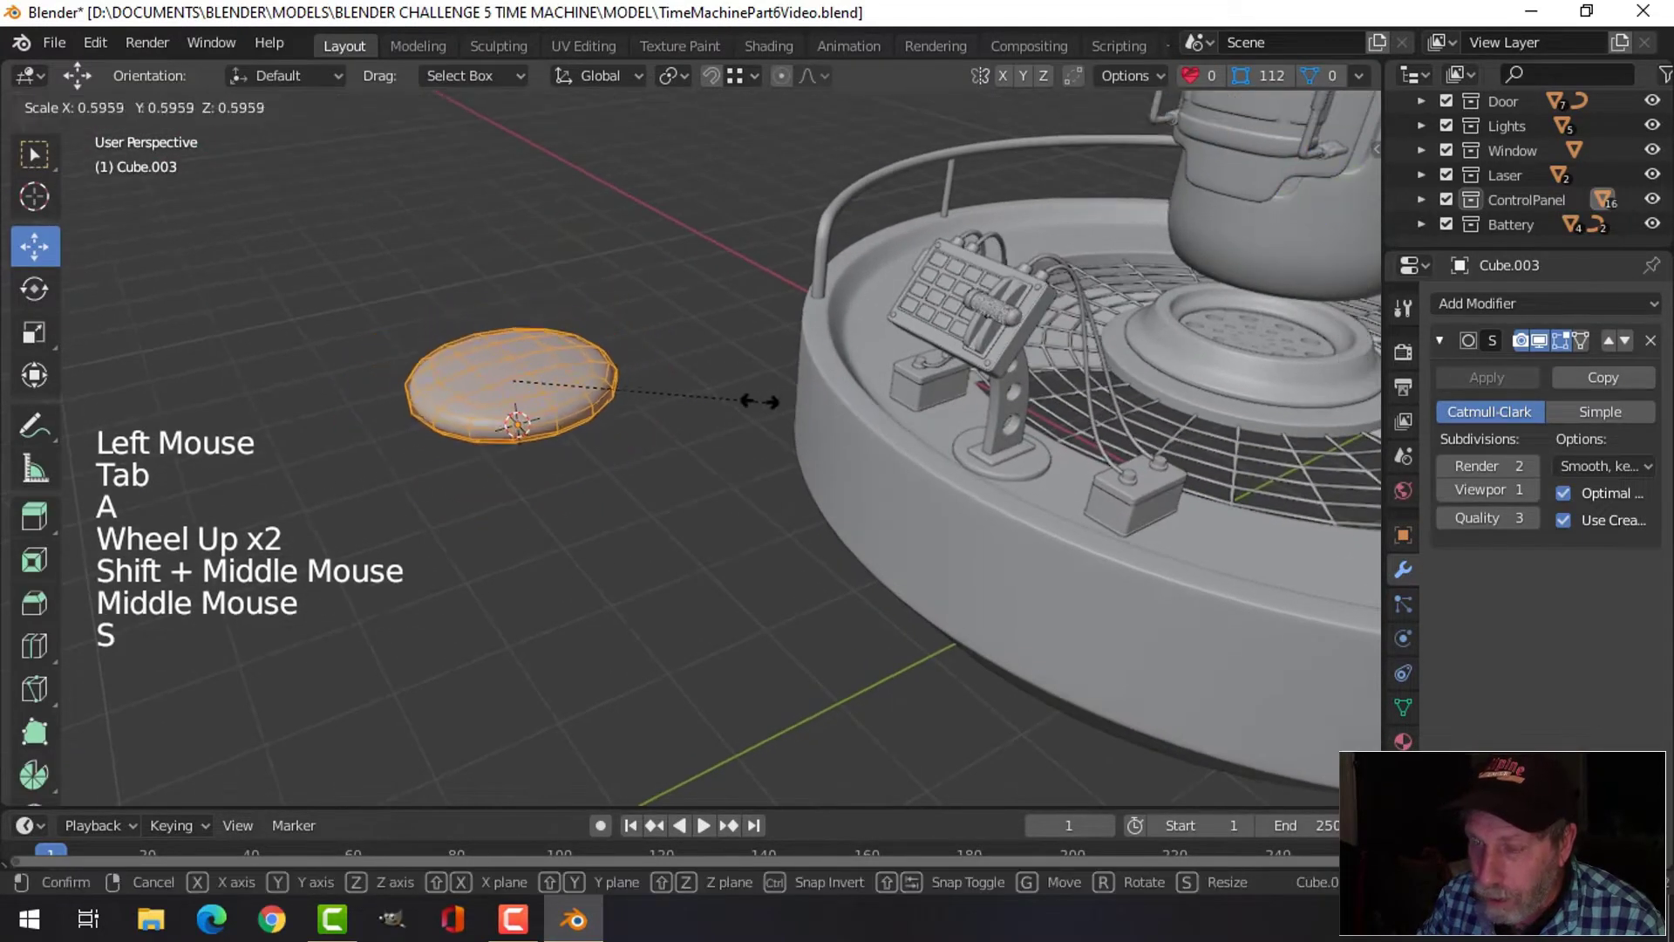
pyautogui.click(654, 393)
# Move the disc's mesh about 3.64 m along Y to just behind the control panel and nudge it into place
pyautogui.moveTo(739, 401); pyautogui.dragTo(697, 392, button='middle')
pyautogui.moveTo(562, 363); pyautogui.dragTo(1198, 375)
pyautogui.moveTo(1198, 375); pyautogui.dragTo(1103, 376, button='middle')
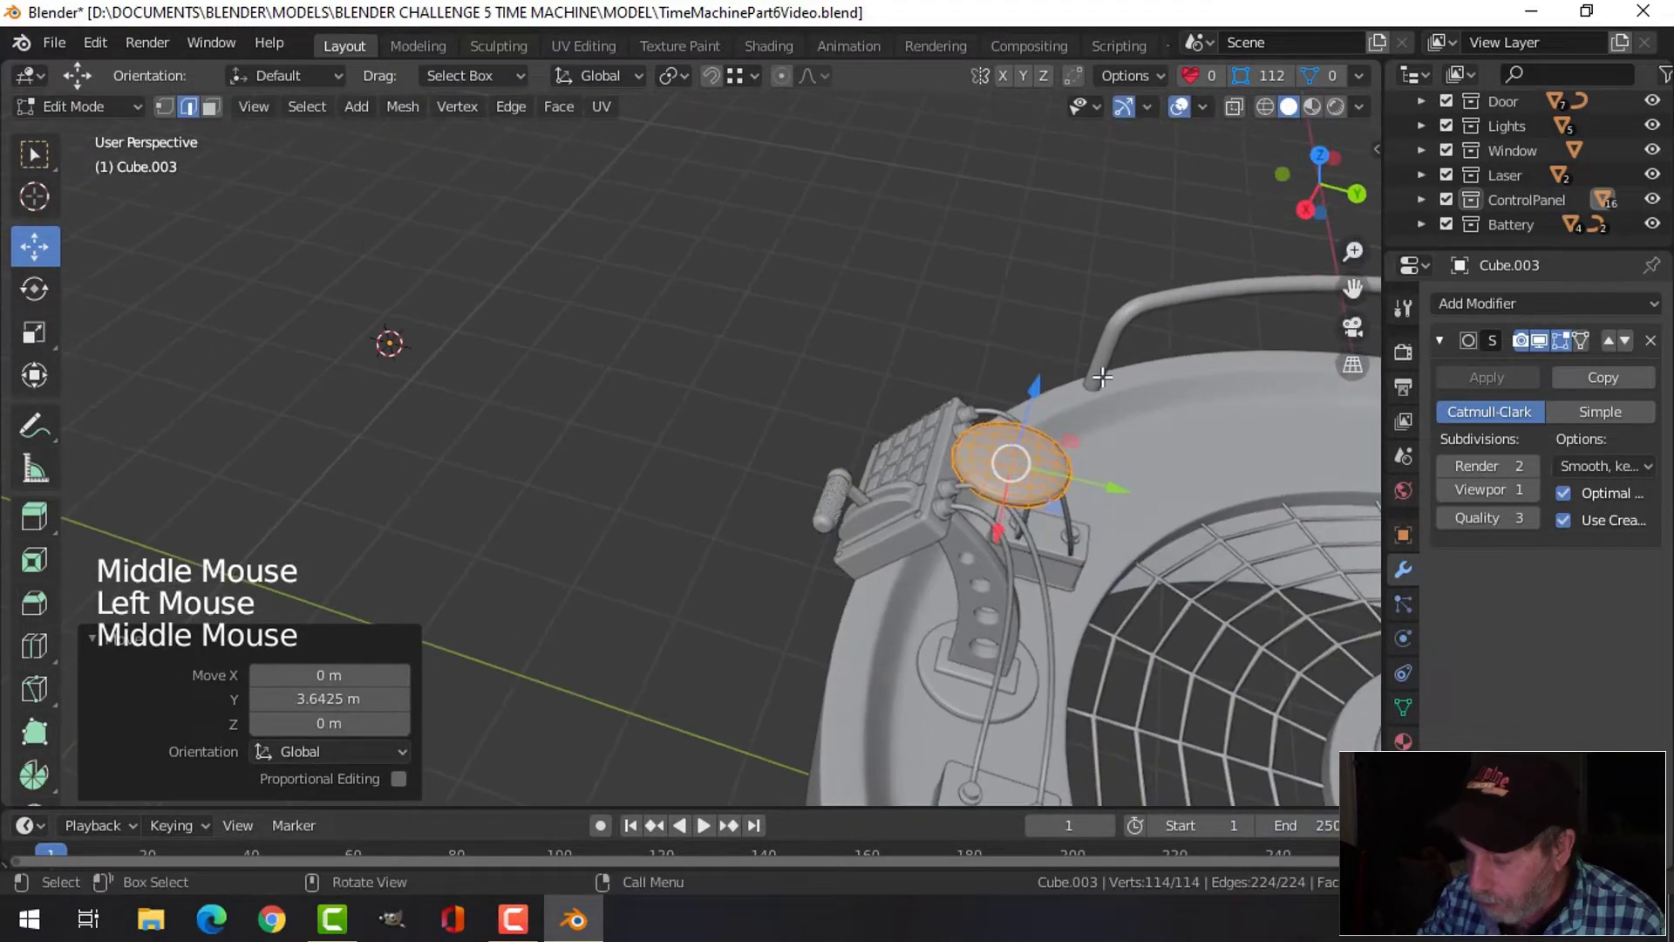
pyautogui.press('KP_7')
pyautogui.scroll(2, 1103, 377)
pyautogui.keyDown('shift'); pyautogui.moveTo(1064, 292); pyautogui.dragTo(815, 579, button='middle'); pyautogui.keyUp('shift')
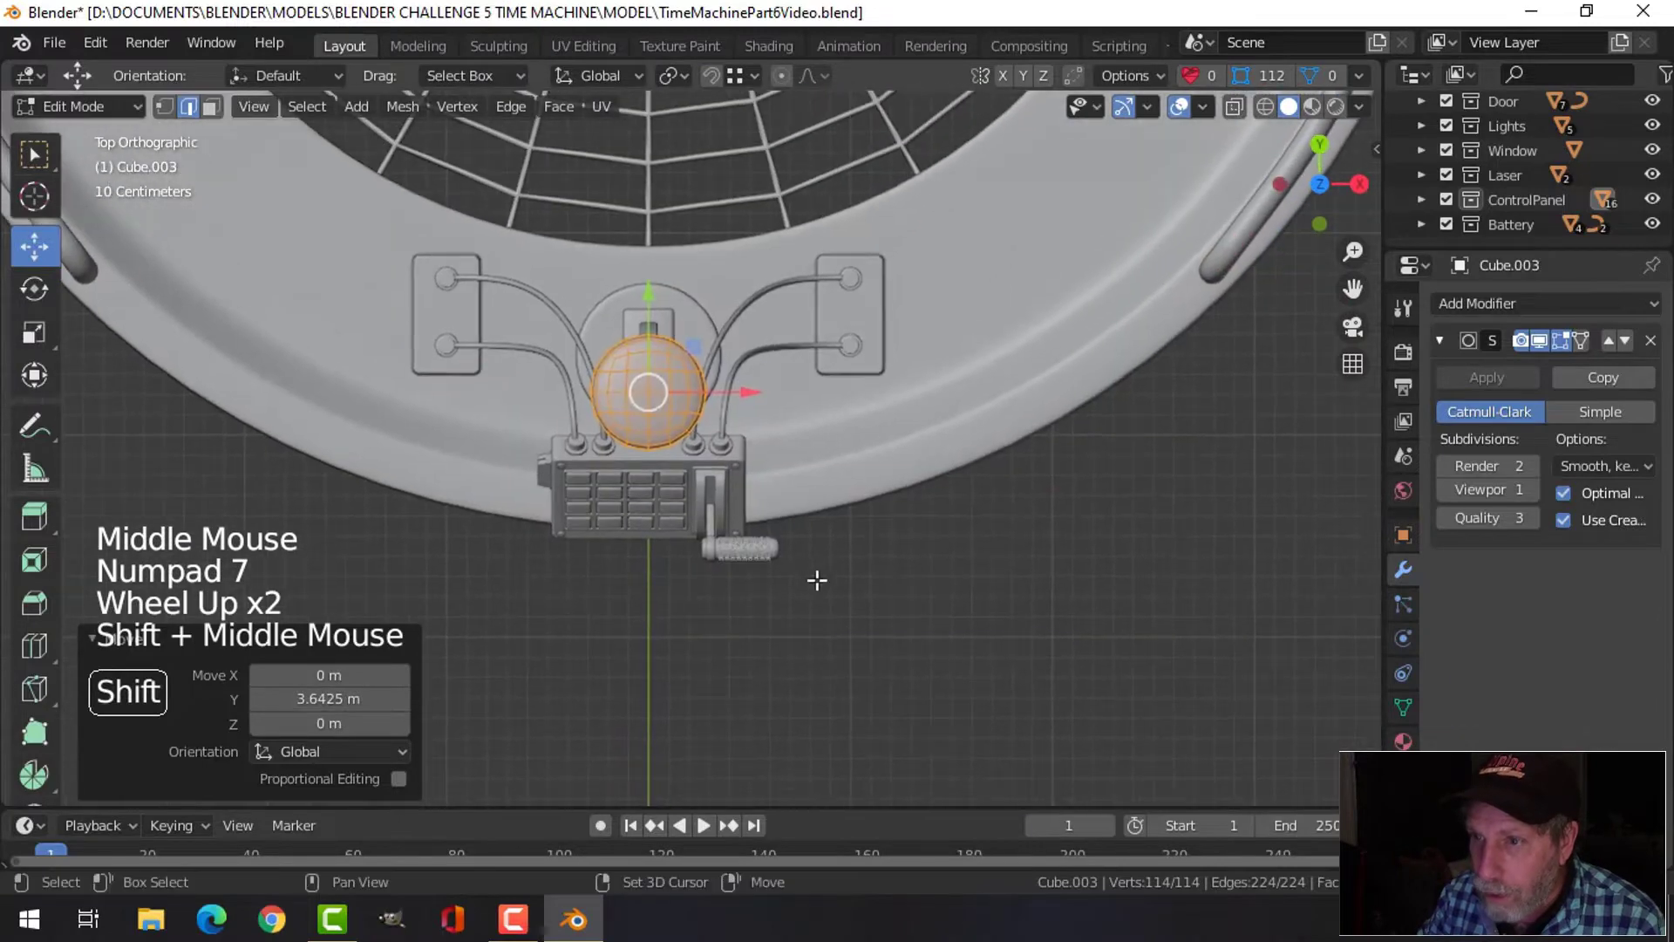
pyautogui.scroll(2, 803, 511)
pyautogui.moveTo(629, 299)
pyautogui.mouseDown()
pyautogui.moveTo(629, 239)
pyautogui.moveTo(615, 302)
pyautogui.mouseUp()
# Shrink the disc's mesh in several passes to fit between the control panel's cables, ending with a scale of 0.834
pyautogui.press('s')
pyautogui.click(785, 350)
pyautogui.moveTo(616, 303); pyautogui.dragTo(830, 424, button='middle')
pyautogui.scroll(-2, 715, 375)
pyautogui.press('s')
pyautogui.click(785, 363)
pyautogui.scroll(-3, 784, 349)
pyautogui.press('s')
pyautogui.click(829, 367)
pyautogui.scroll(4, 828, 370)
pyautogui.scroll(2, 821, 428)
pyautogui.scroll(1, 822, 428)
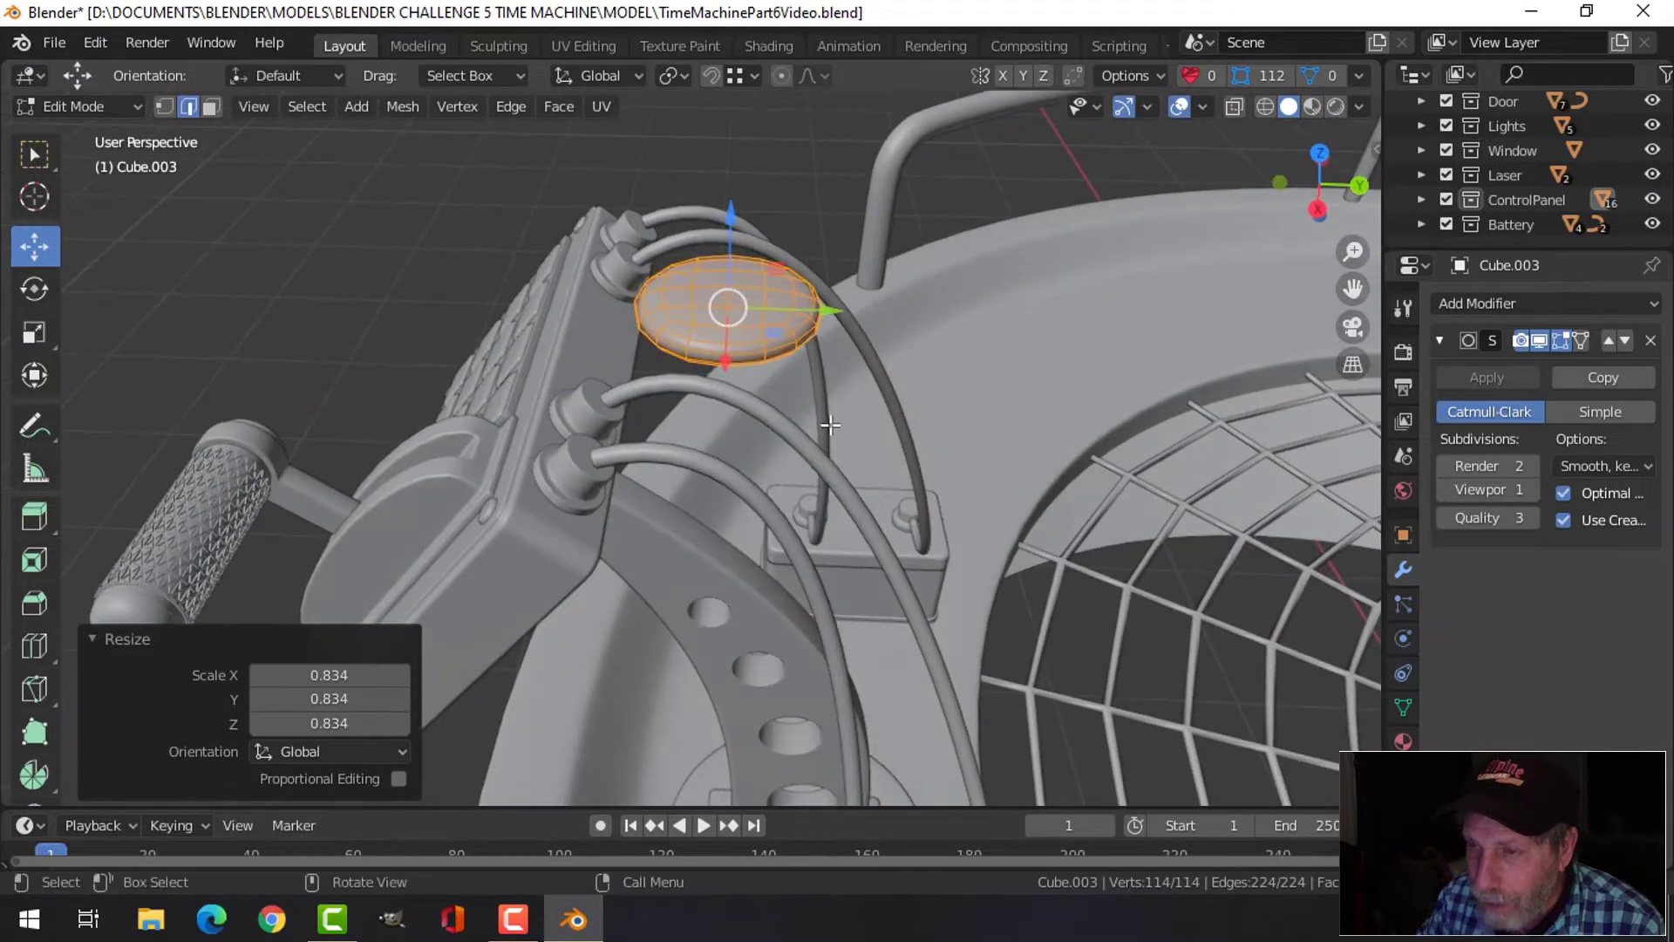
pyautogui.scroll(1, 832, 375)
# Cut an opening in the disc's upper side by deleting the vertices of its central 4-by-4 face patch
pyautogui.press('KP_7')
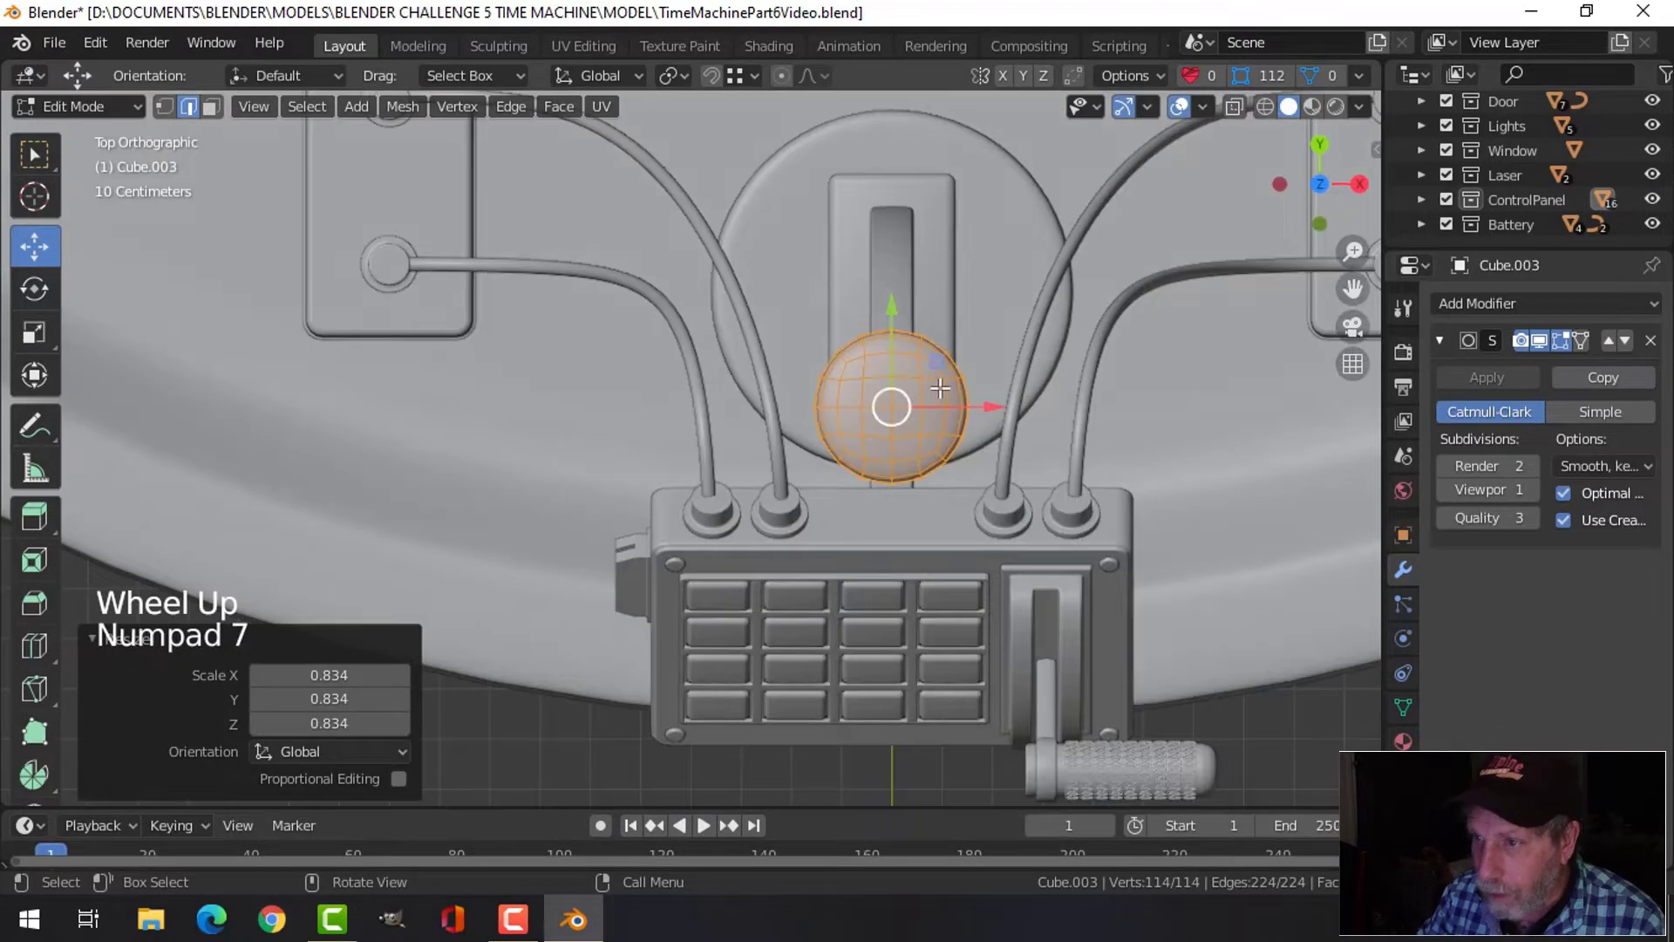
pyautogui.scroll(3, 1104, 345)
pyautogui.keyDown('shift'); pyautogui.moveTo(1103, 346); pyautogui.dragTo(840, 308, button='middle'); pyautogui.keyUp('shift')
pyautogui.hotkey('alt', 'a')
pyautogui.press('3')
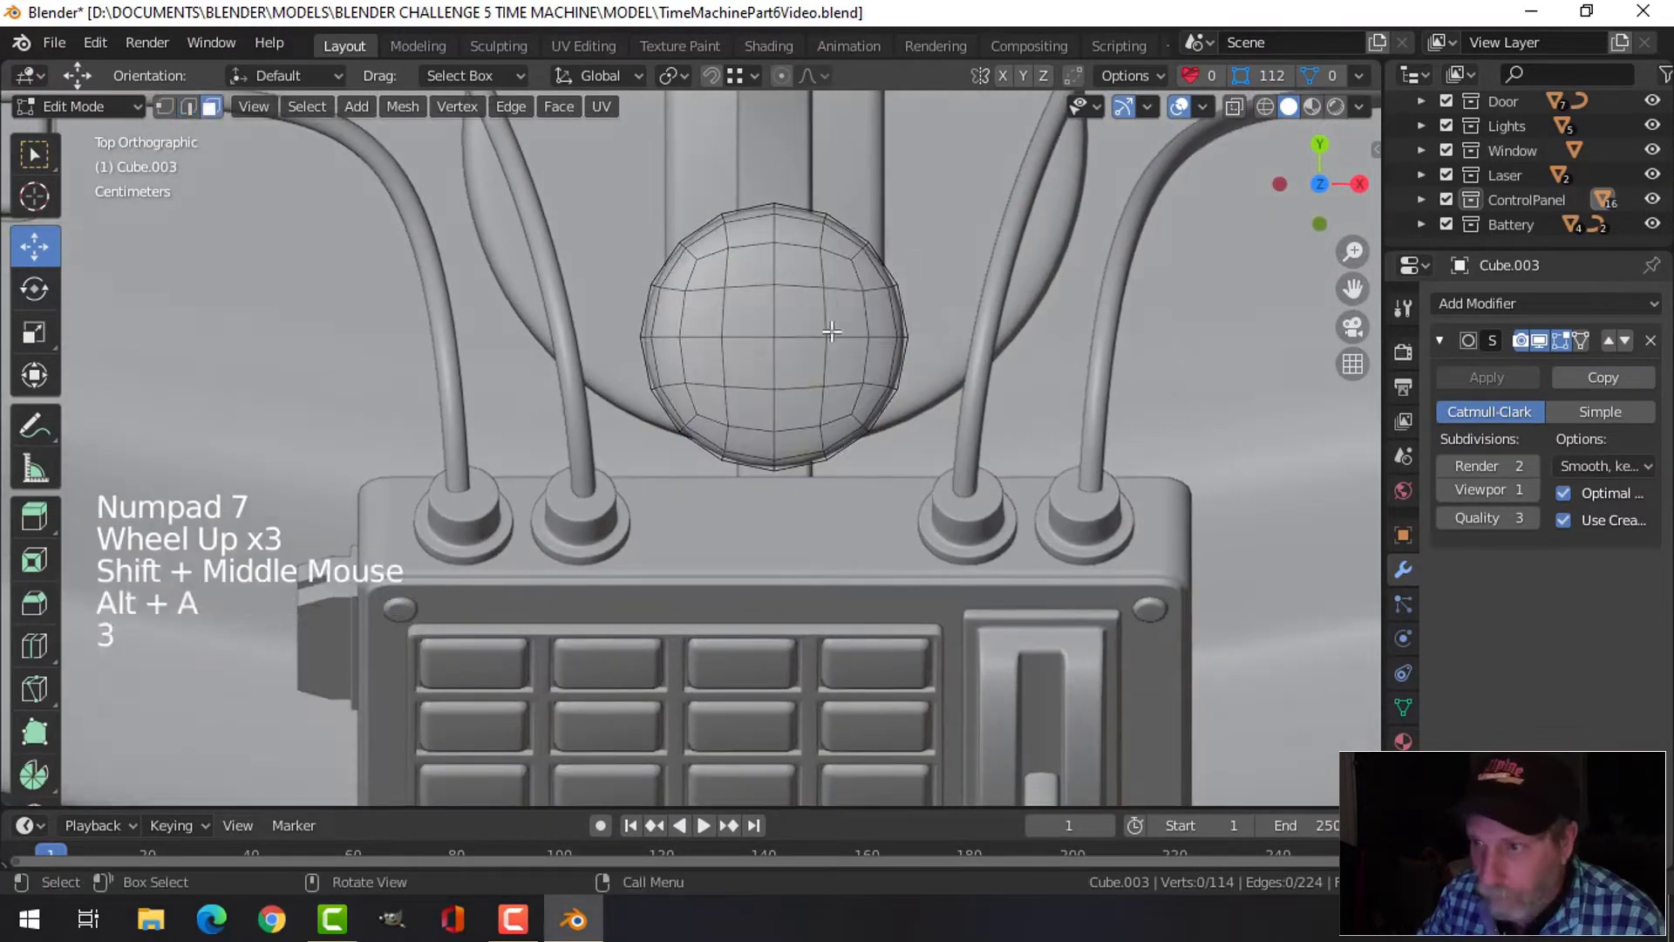
pyautogui.press('c')
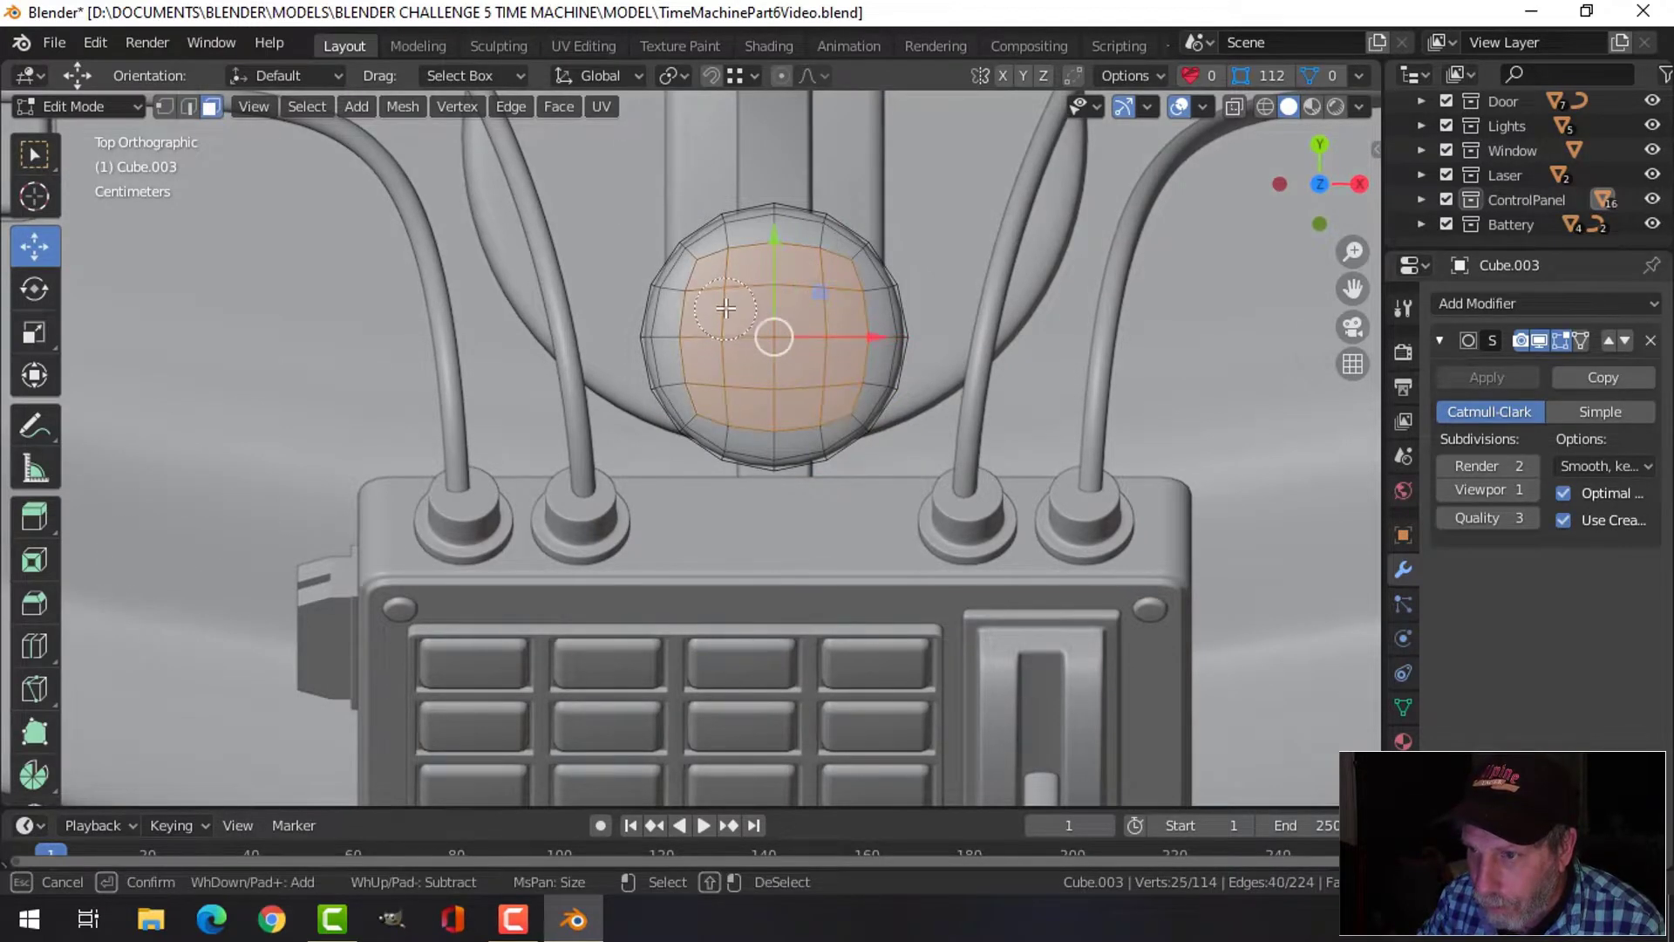
pyautogui.press('Escape')
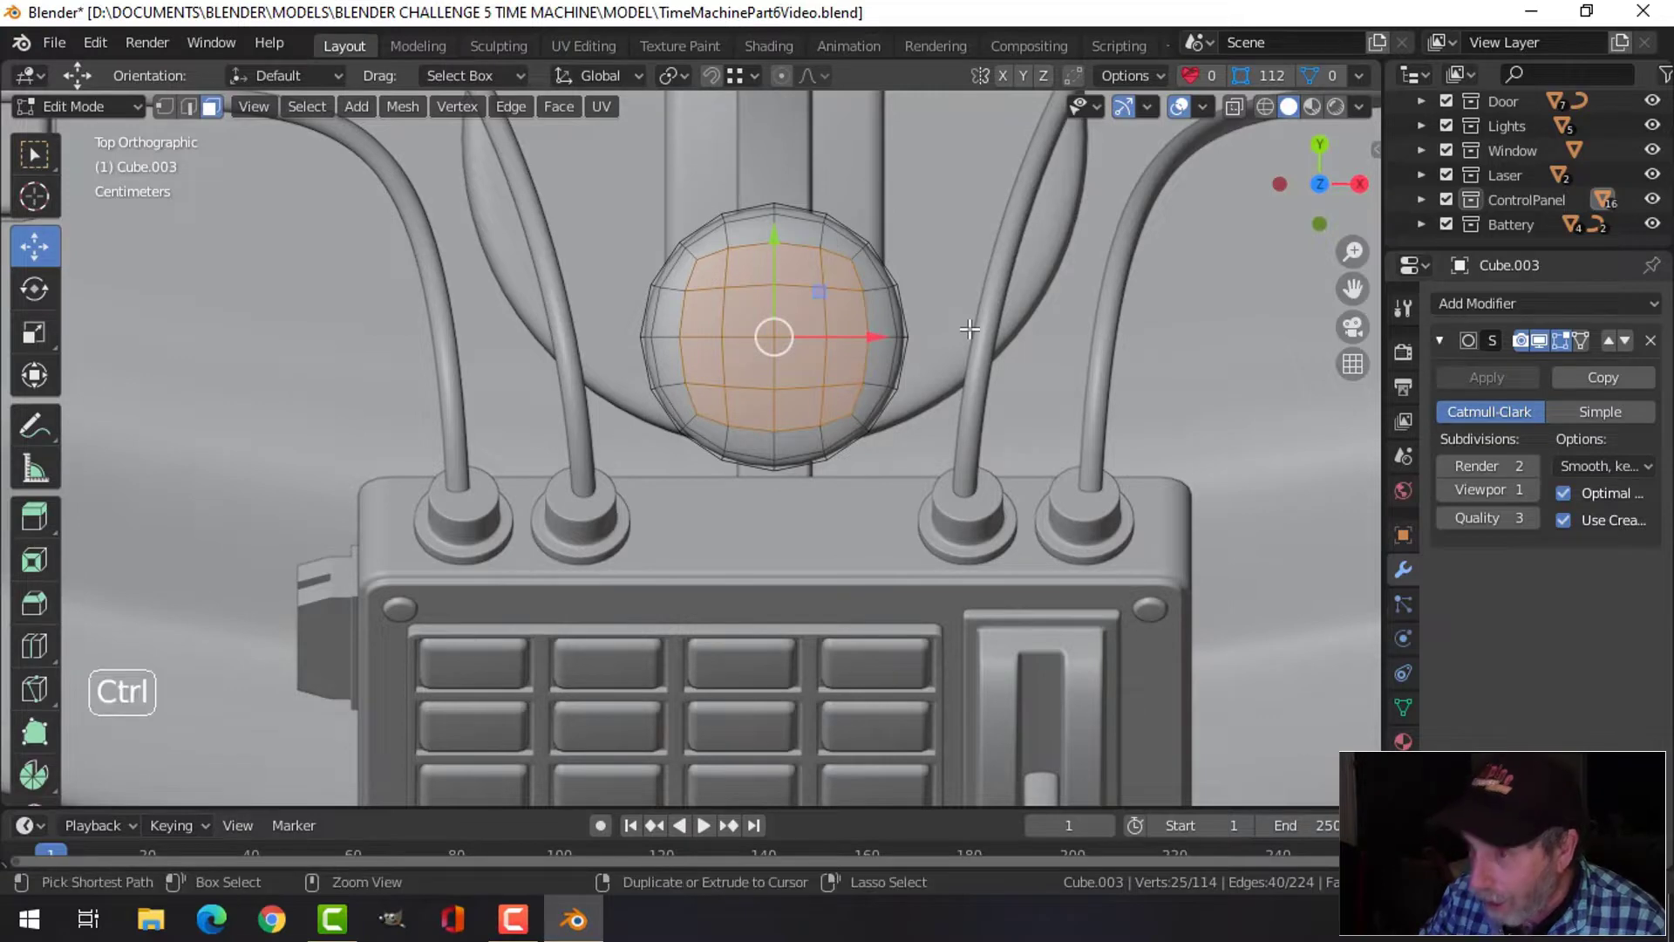
pyautogui.press('ctrl+KP_Add')
pyautogui.scroll(-2, 985, 336)
pyautogui.moveTo(985, 337); pyautogui.dragTo(869, 267, button='middle')
pyautogui.scroll(-2, 915, 297)
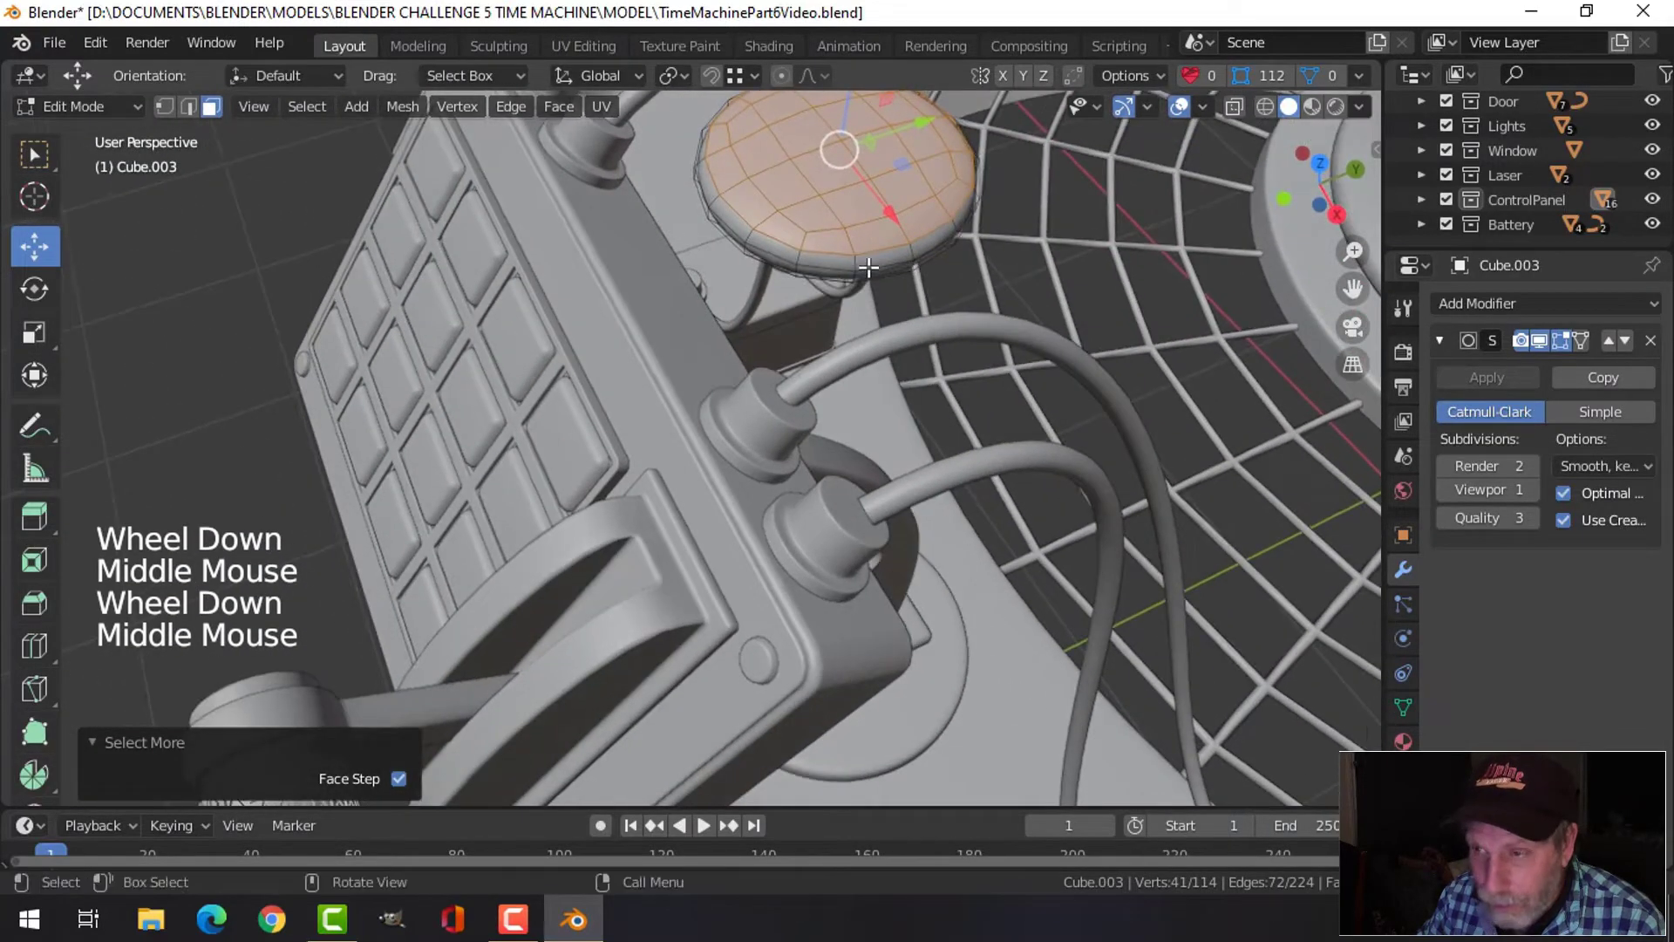
pyautogui.press('ctrl+KP_Subtract')
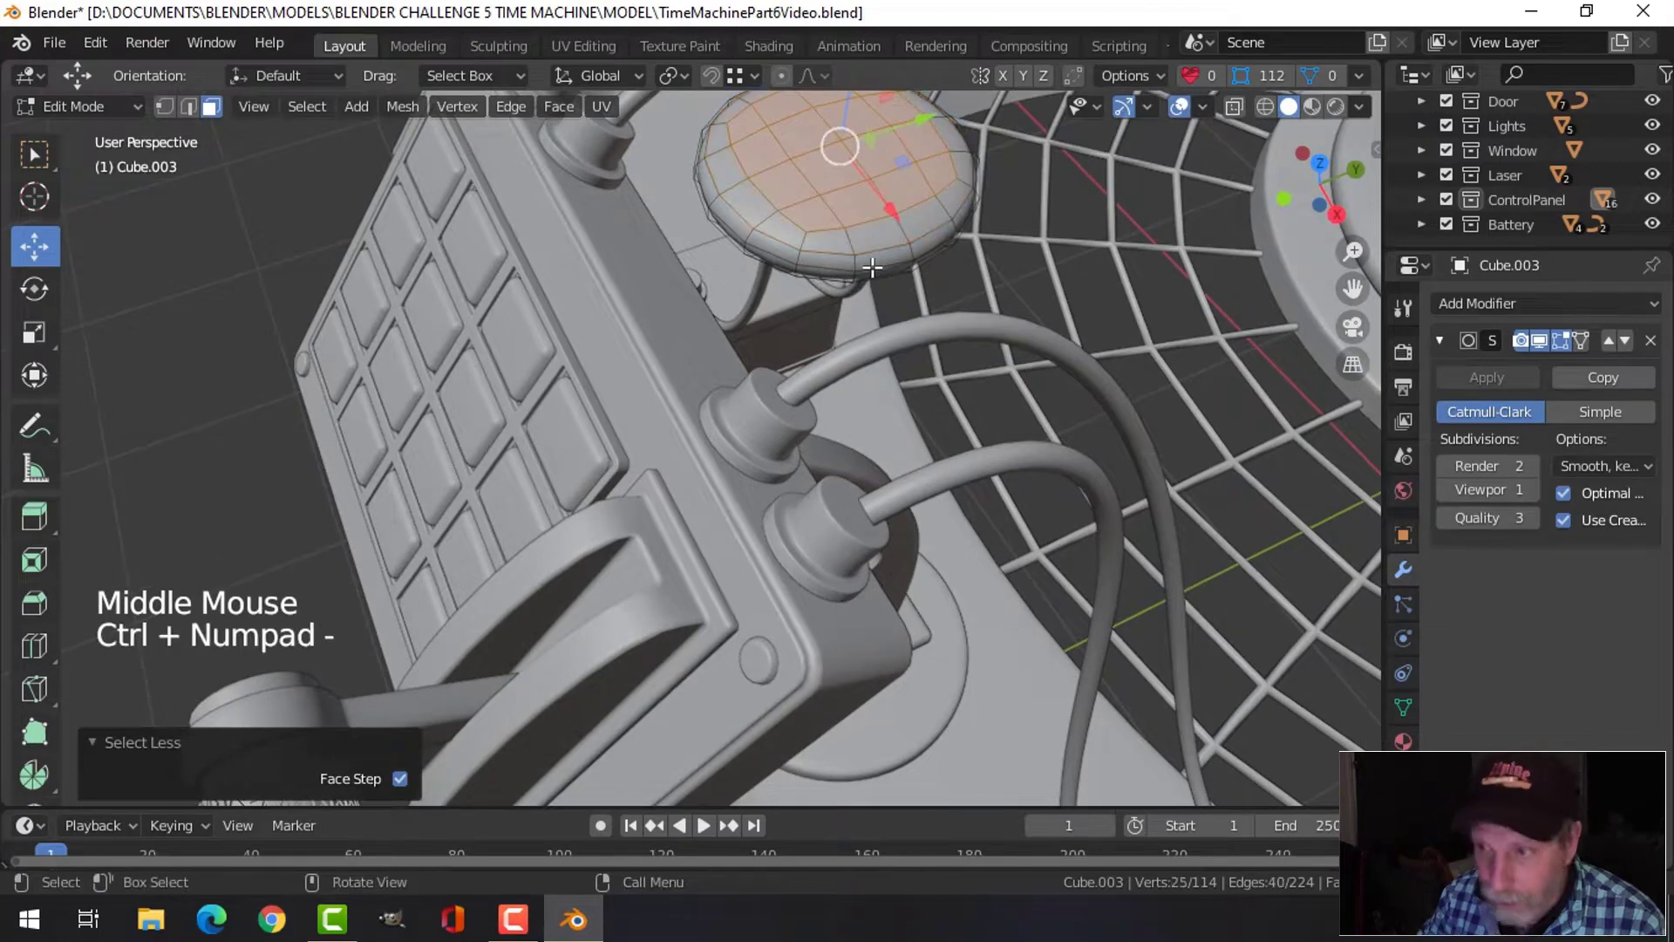
pyautogui.press('x')
pyautogui.click(859, 277)
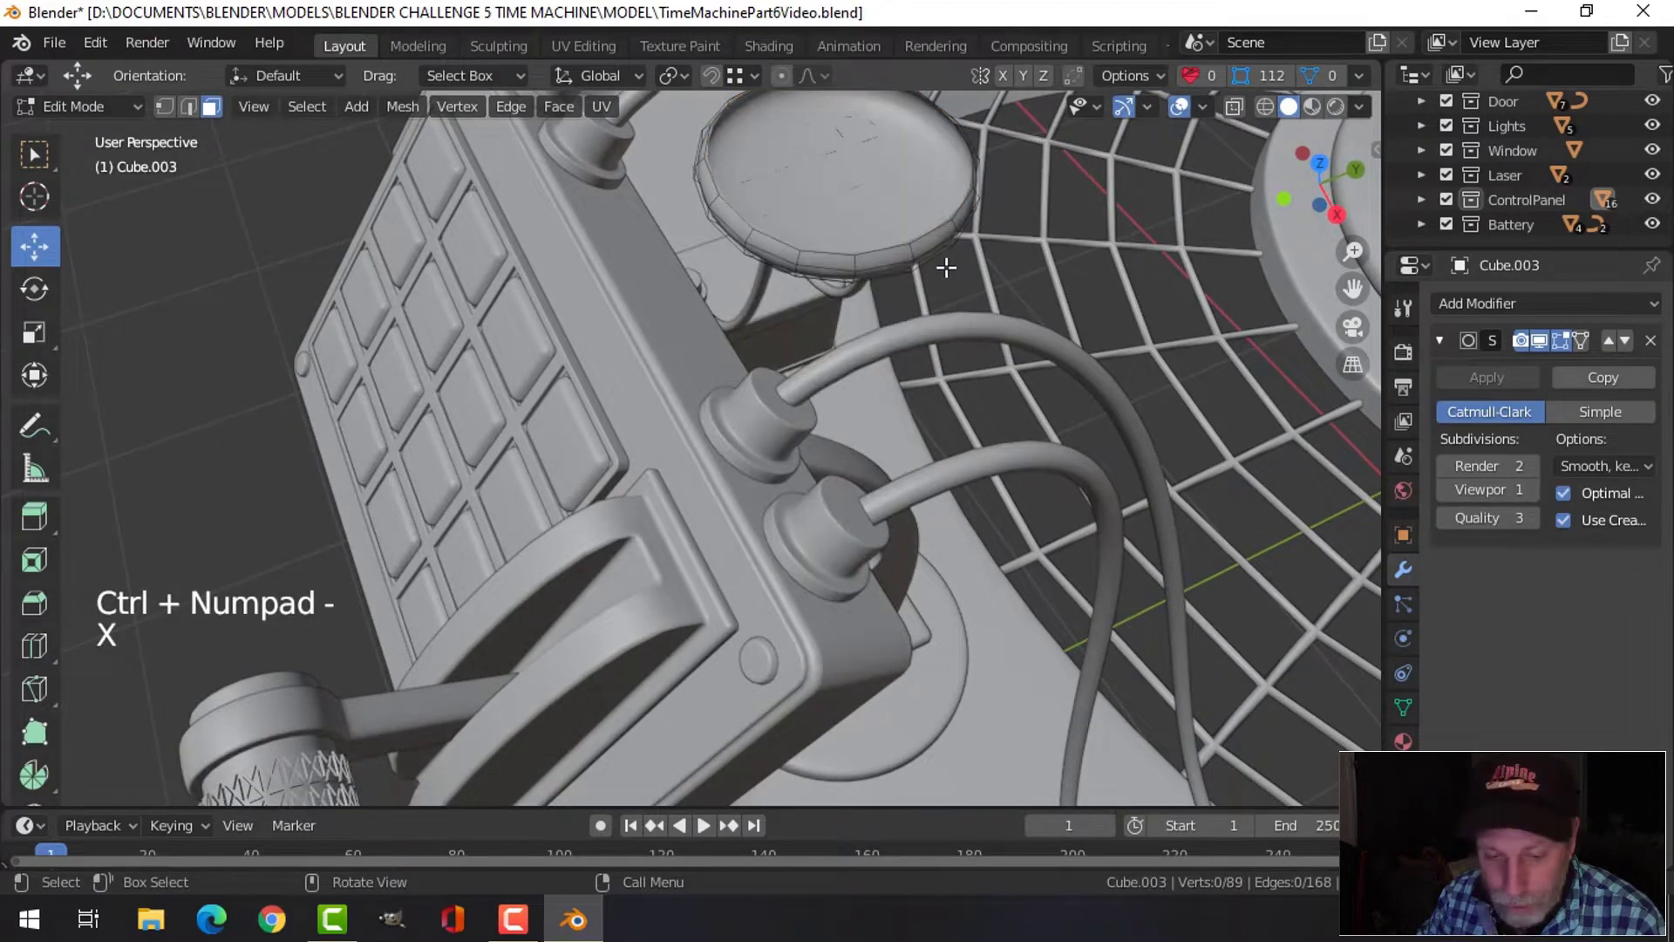
# Extrude the opening's edge loop and scale it inward by 0.941 to form a narrow rim
pyautogui.press('2')
pyautogui.keyDown('alt'); pyautogui.keyDown('shift'); pyautogui.click(891, 260); pyautogui.keyUp('shift'); pyautogui.keyUp('alt')
pyautogui.scroll(-2, 891, 260)
pyautogui.moveTo(891, 260); pyautogui.dragTo(896, 384, button='middle')
pyautogui.scroll(1, 899, 340)
pyautogui.press('e')
pyautogui.press('s')
pyautogui.click(935, 344)
pyautogui.moveTo(897, 384)
pyautogui.keyDown('shift'); pyautogui.mouseDown(button='middle')
pyautogui.moveTo(888, 449)
pyautogui.moveTo(900, 409)
pyautogui.mouseUp(button='middle'); pyautogui.keyUp('shift')
pyautogui.scroll(2, 885, 420)
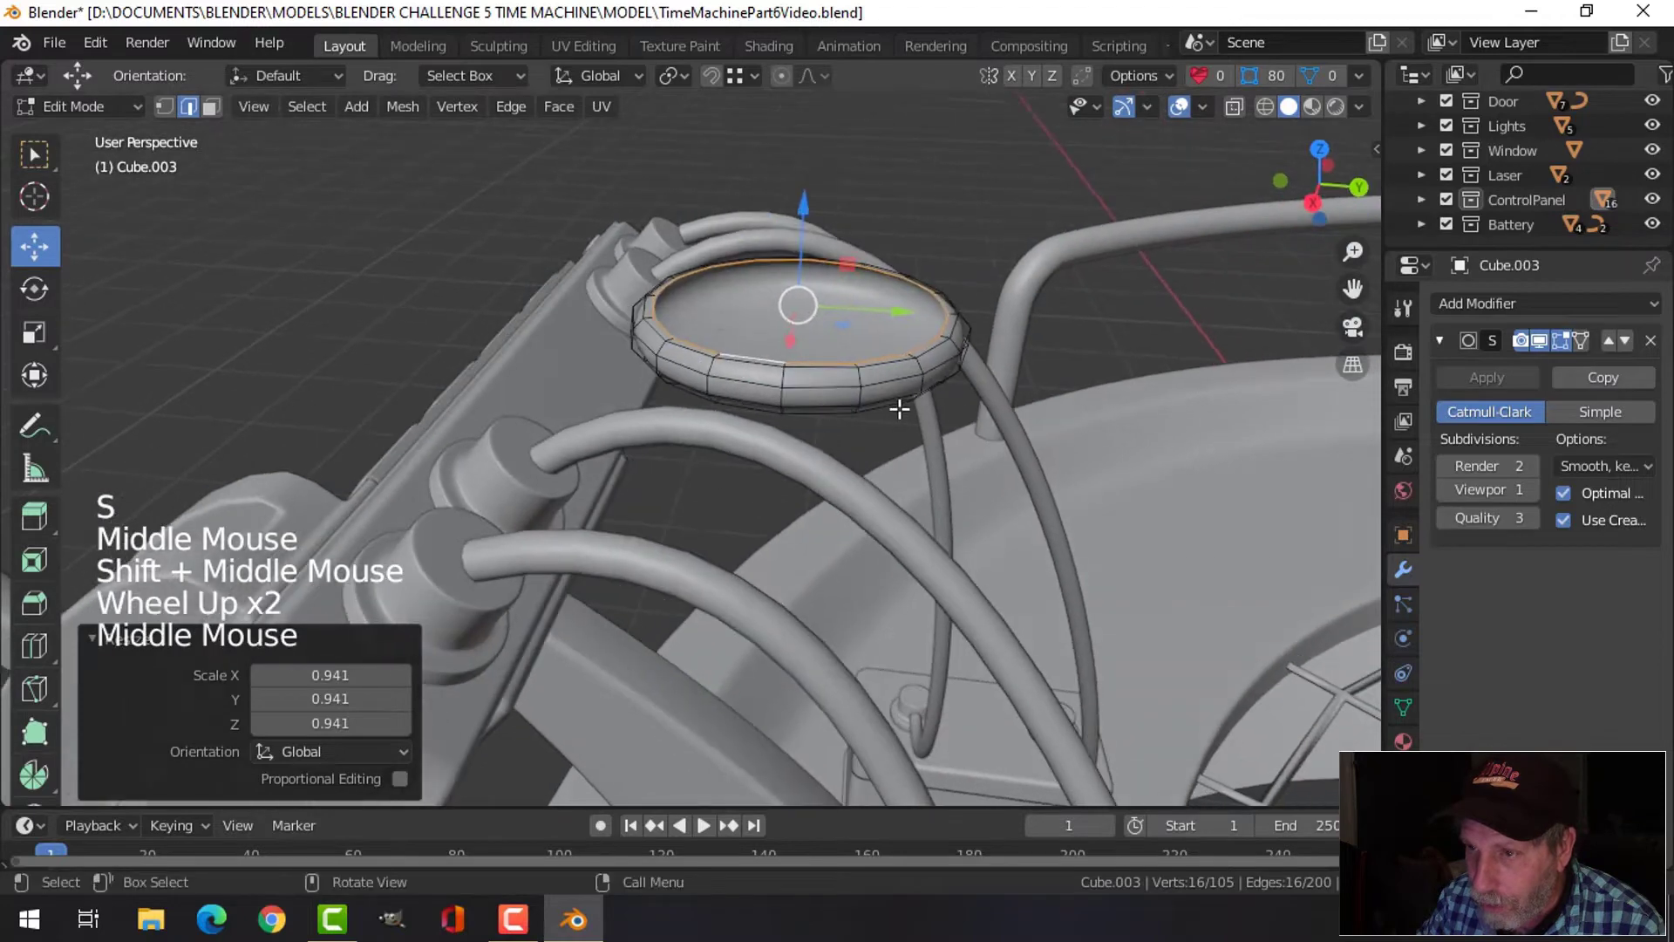
# Extrude the inner rim loop, lower it slightly along Z and scale it to 0.974
pyautogui.press('e')
pyautogui.rightClick(803, 296)
pyautogui.moveTo(809, 216); pyautogui.dragTo(813, 229)
pyautogui.press('s')
pyautogui.click(968, 272)
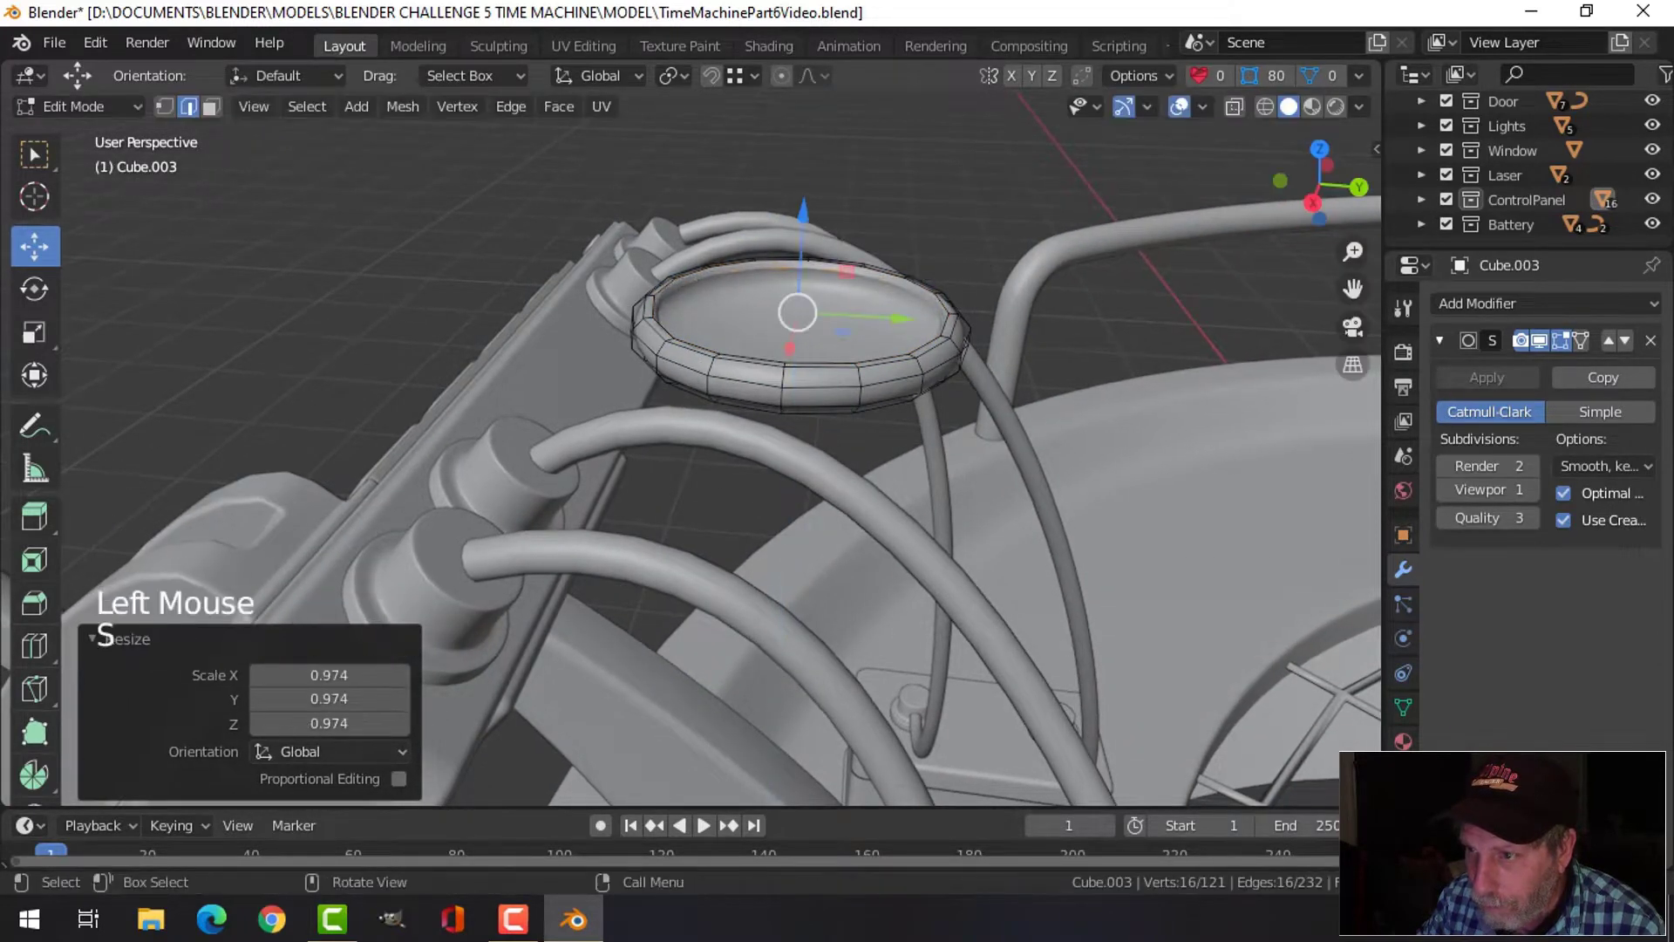
# Extrude the lowered loop in place, scale it to about 0.986 and fill it with a face
pyautogui.press('e')
pyautogui.rightClick(1066, 303)
pyautogui.press('s')
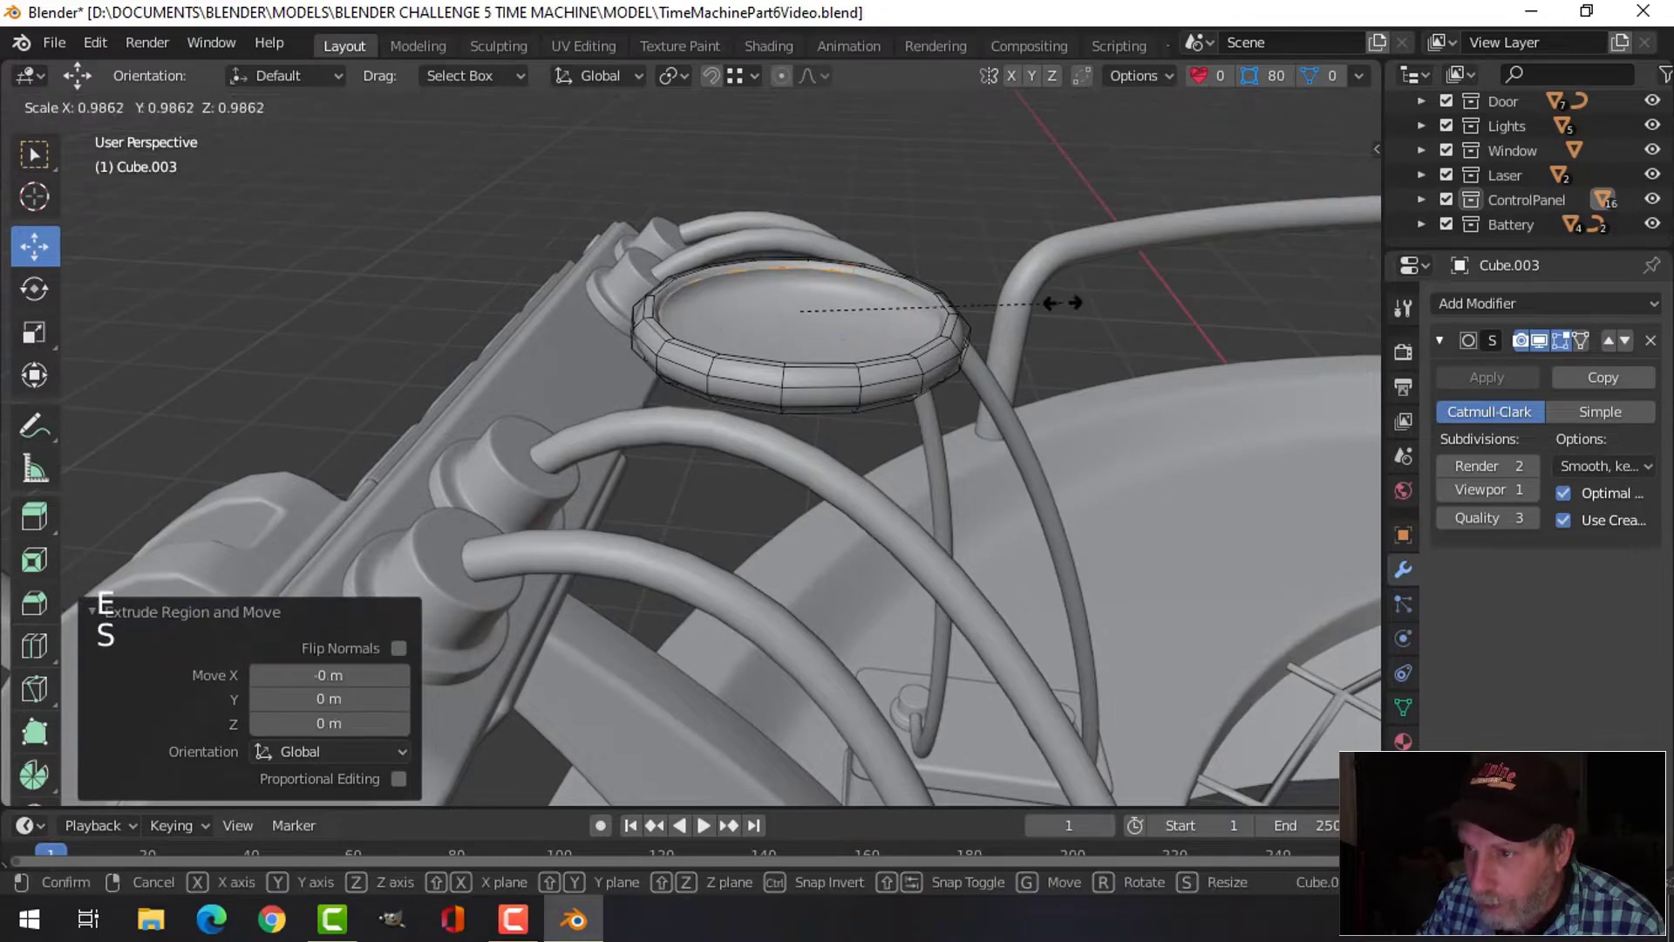
pyautogui.click(1060, 303)
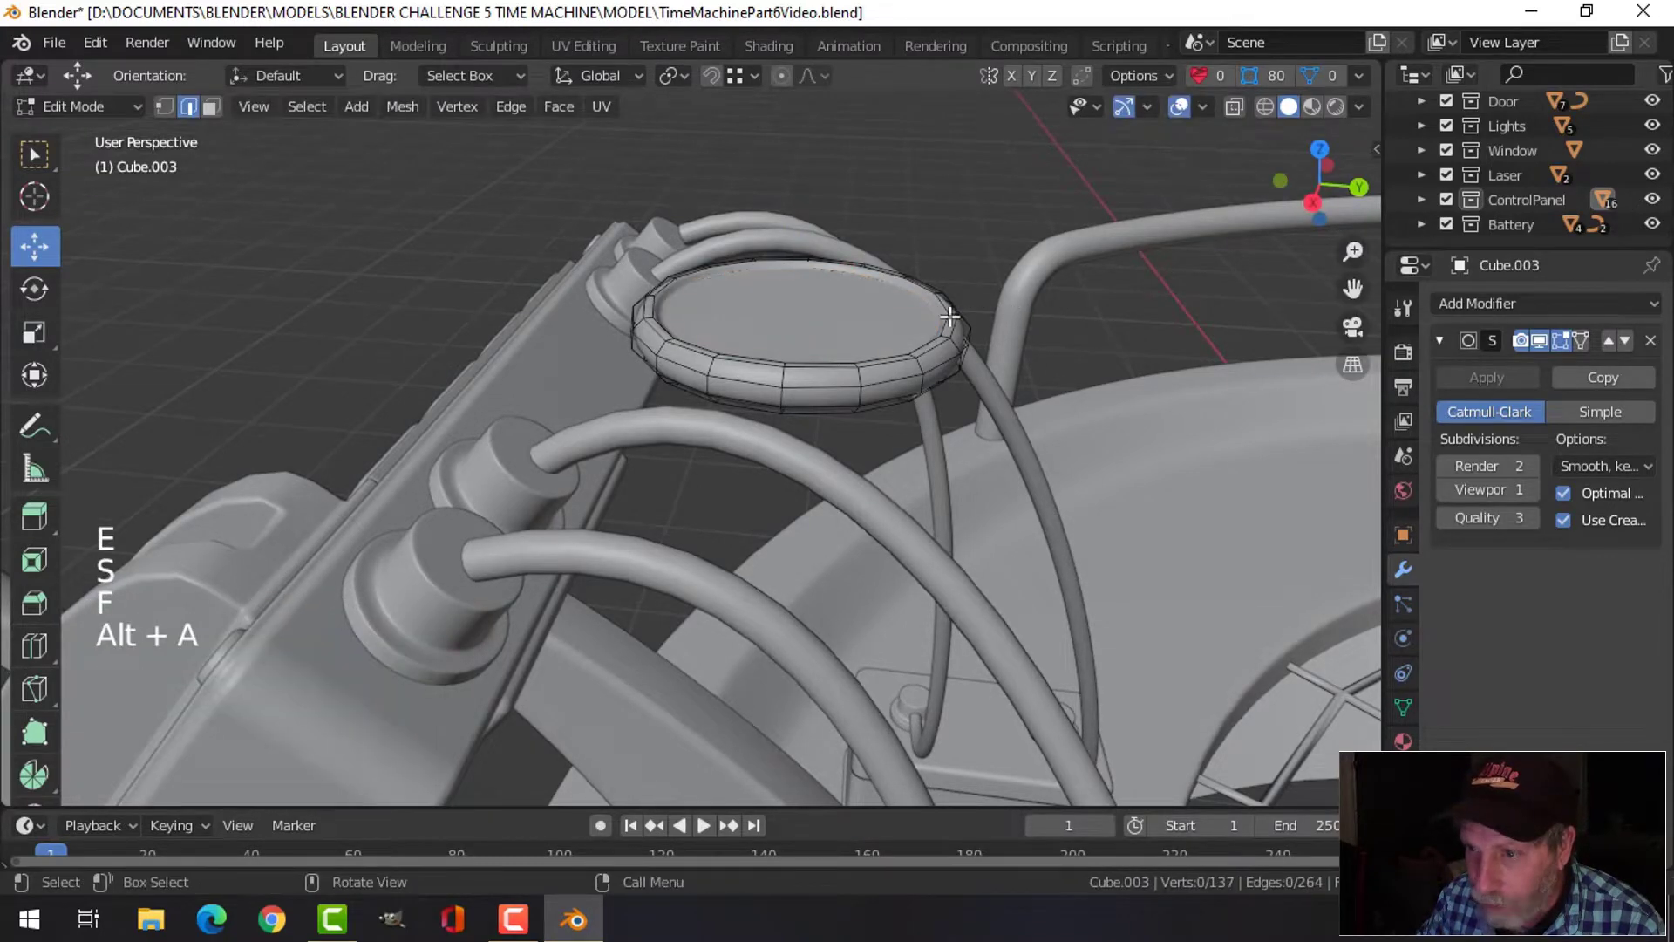
pyautogui.press('Tab')
pyautogui.scroll(-2, 942, 323)
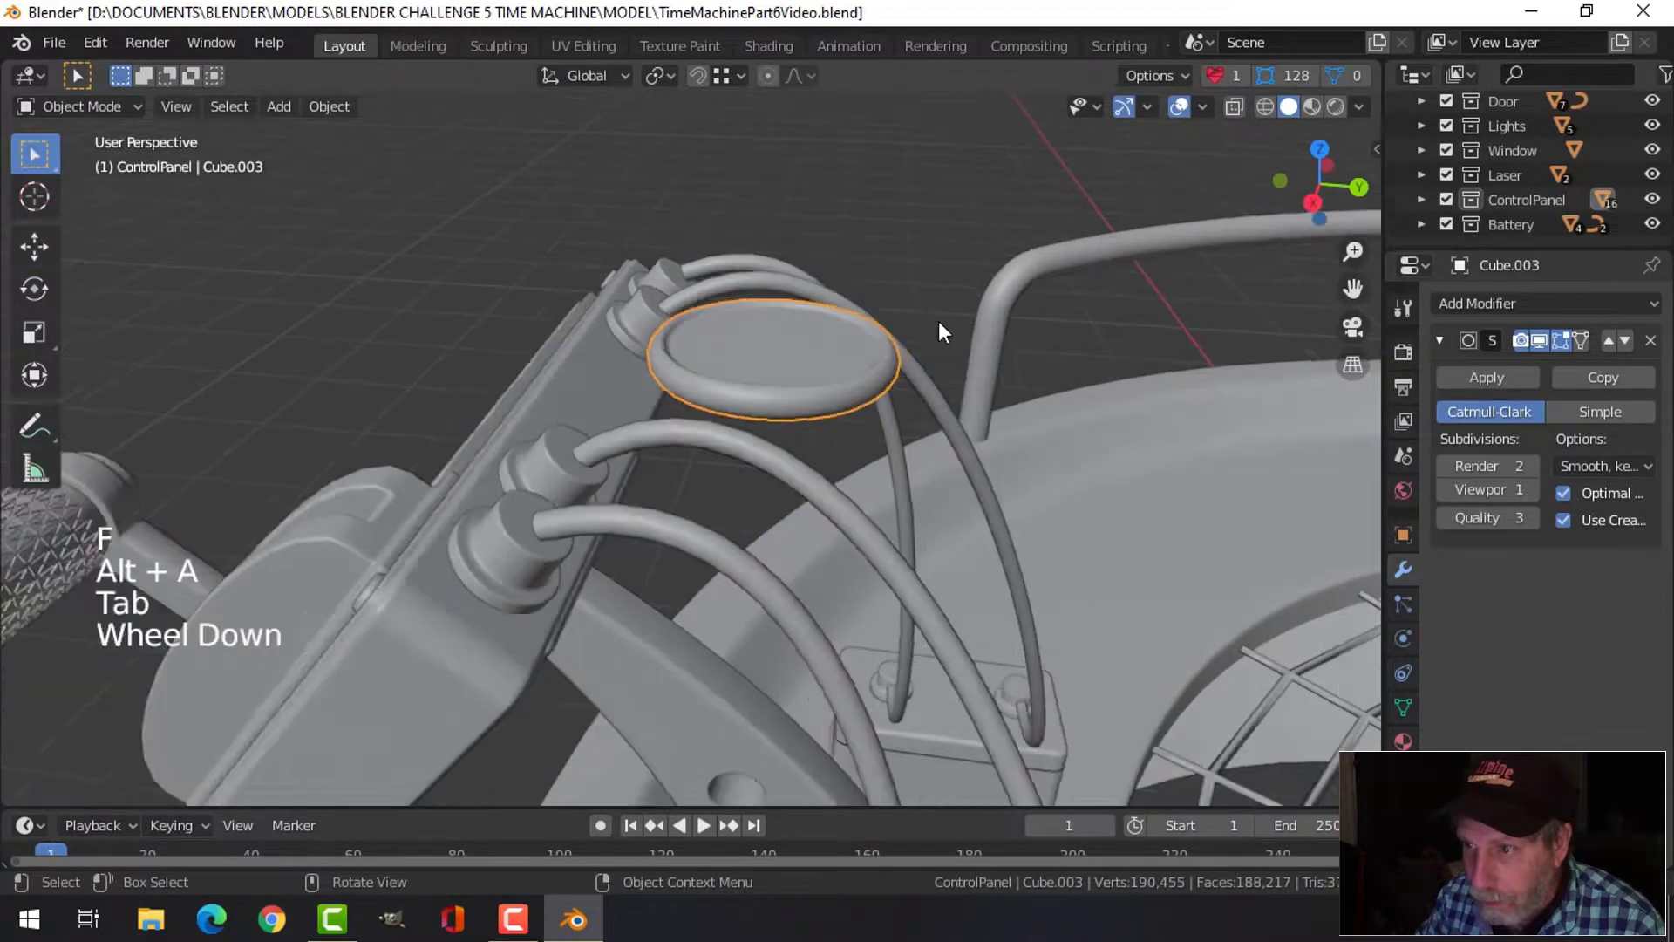
# Thicken the whole recessed disc by scaling its mesh along Z by about 1.43
pyautogui.moveTo(938, 328); pyautogui.dragTo(905, 361, button='middle')
pyautogui.scroll(2, 893, 485)
pyautogui.scroll(-1, 886, 368)
pyautogui.click(891, 356)
pyautogui.press('Tab')
pyautogui.press('a')
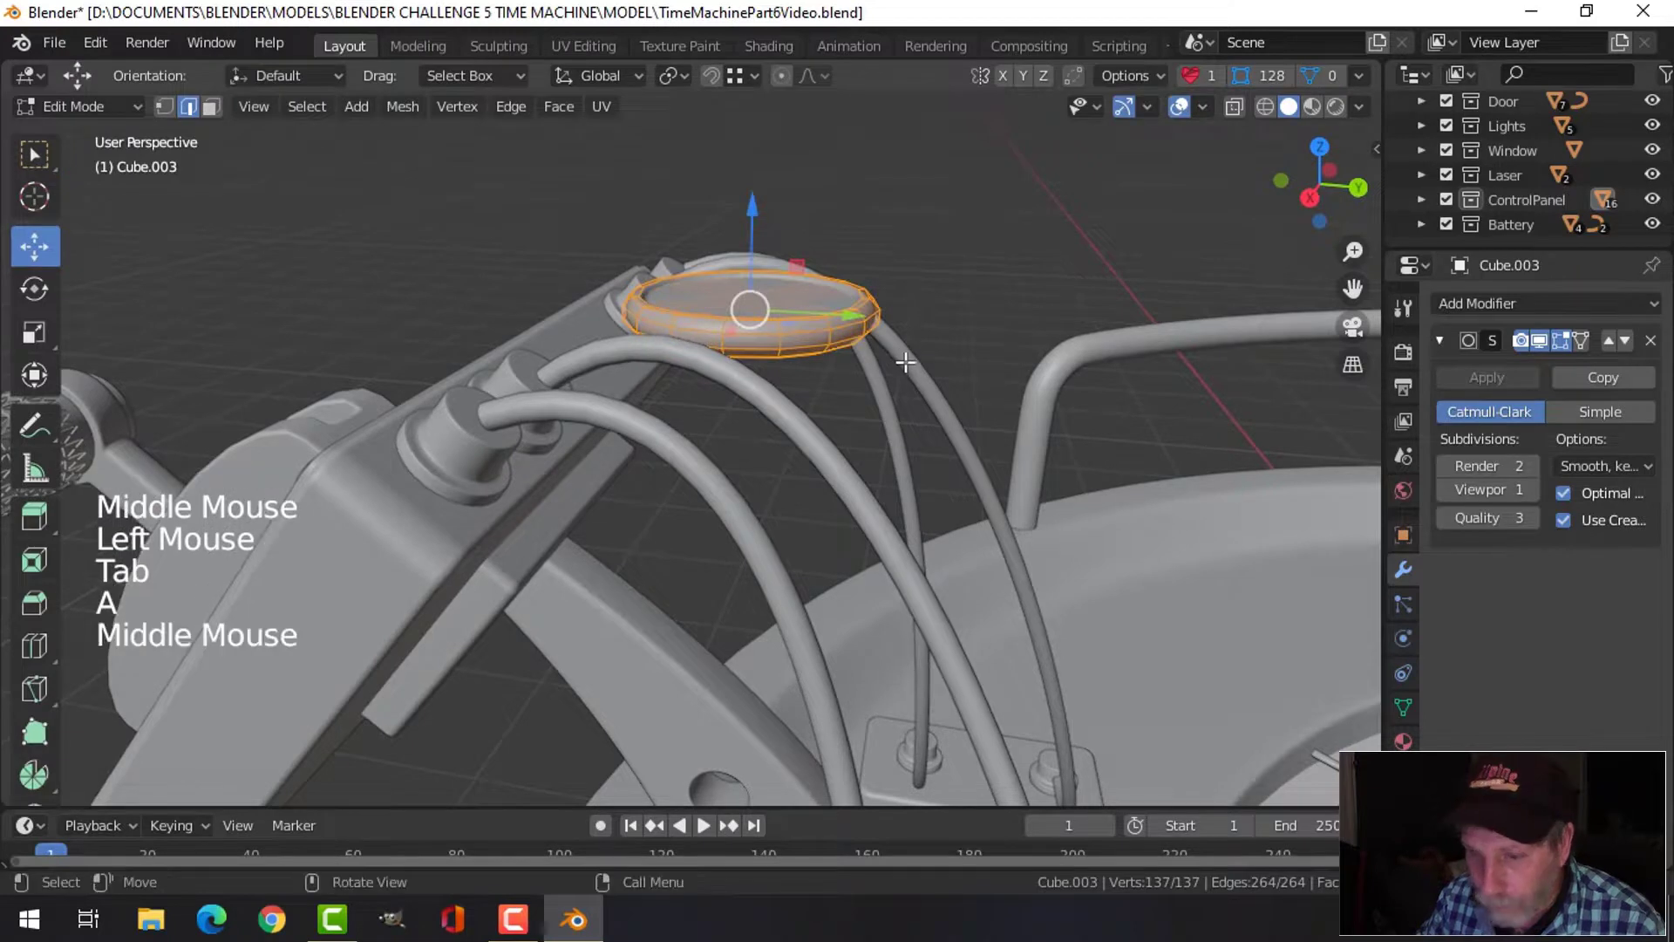
pyautogui.press('s')
pyautogui.press('z')
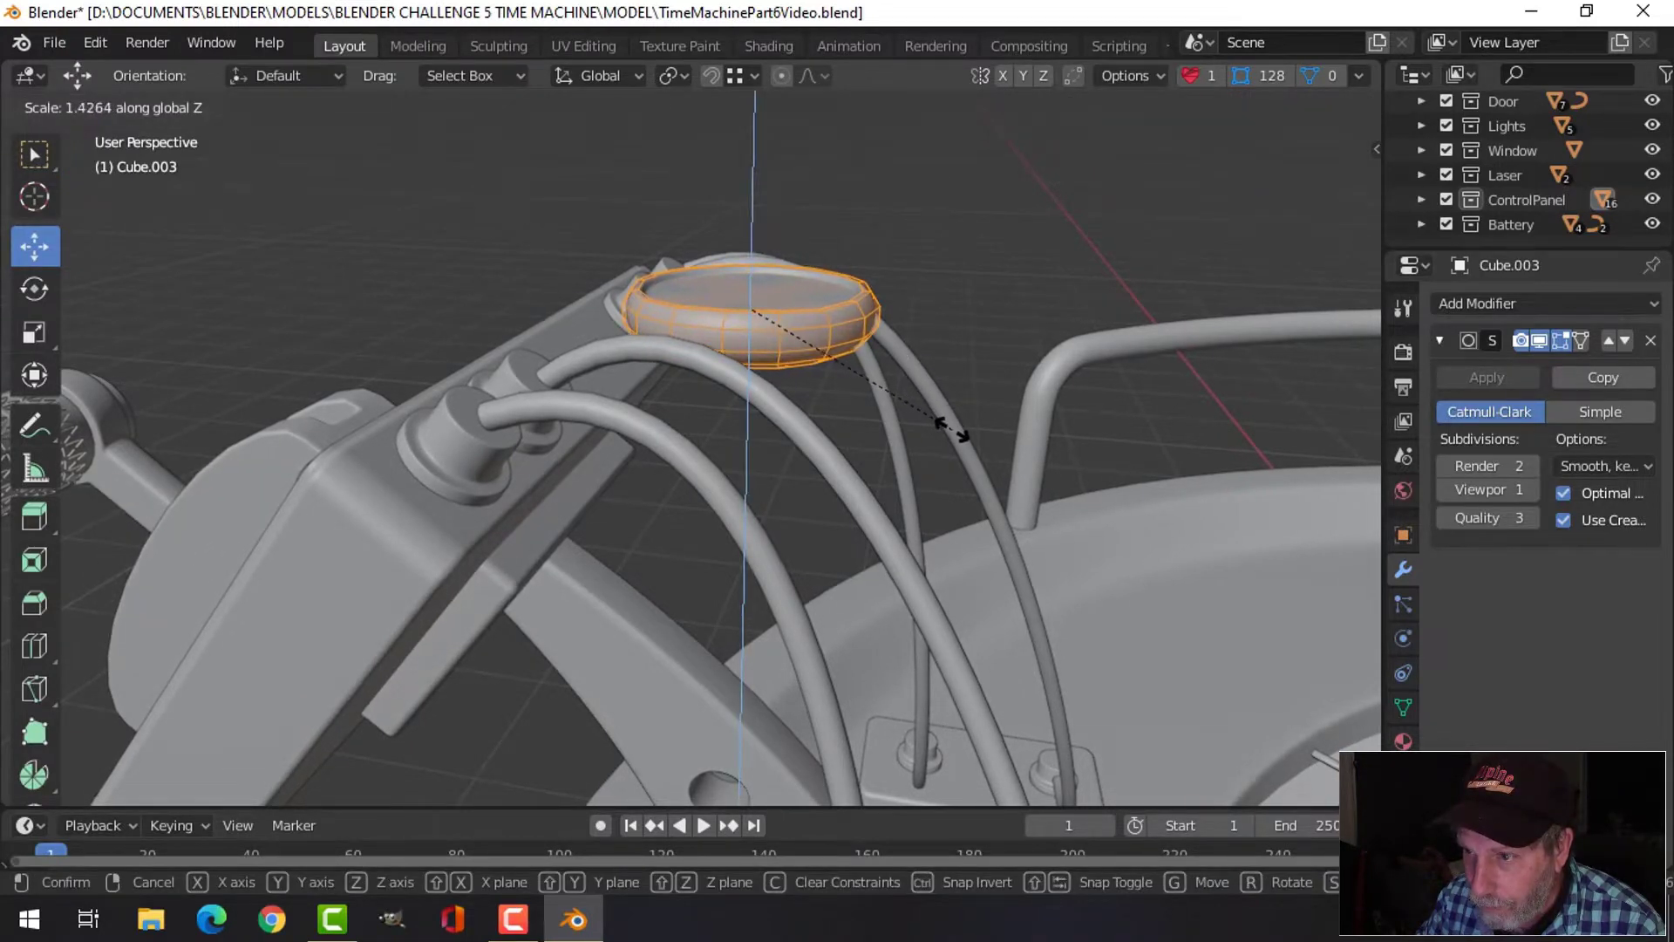
pyautogui.click(891, 364)
pyautogui.hotkey('alt', 'a')
pyautogui.press('Tab')
pyautogui.scroll(-3, 890, 367)
pyautogui.hotkey('alt', 'a')
pyautogui.moveTo(890, 368); pyautogui.dragTo(888, 499, button='middle')
# Scale the whole recessed disc's mesh down slightly, by a uniform factor of about 0.95
pyautogui.click(804, 473)
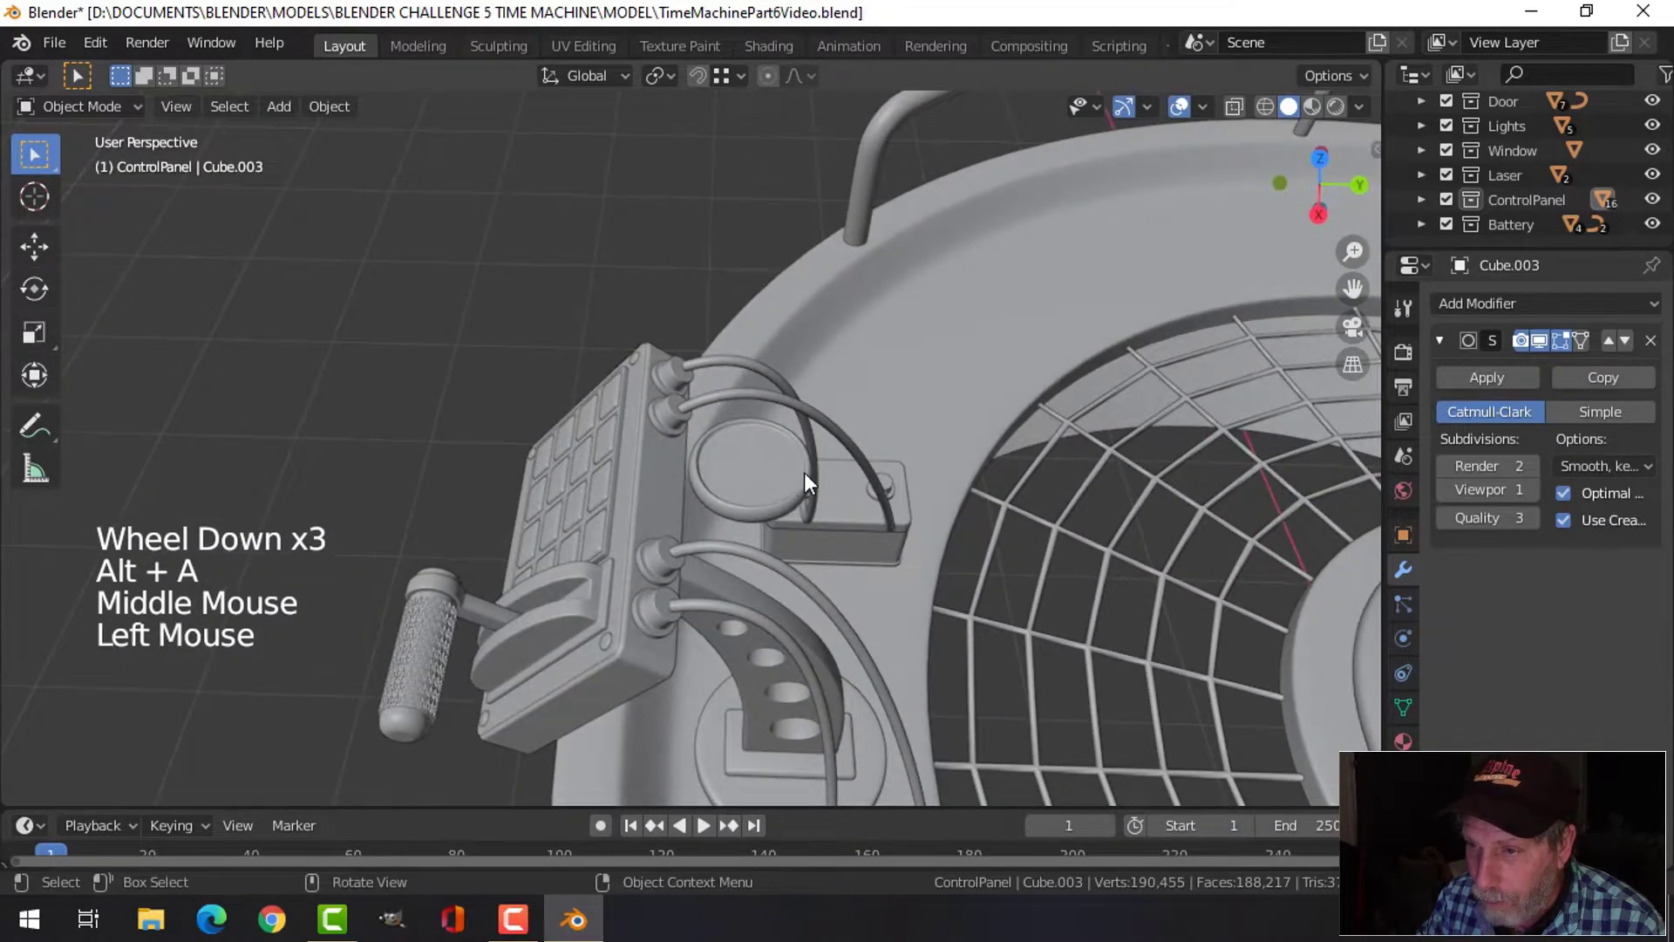
pyautogui.press('Tab')
pyautogui.scroll(2, 942, 462)
pyautogui.press('a')
pyautogui.press('s')
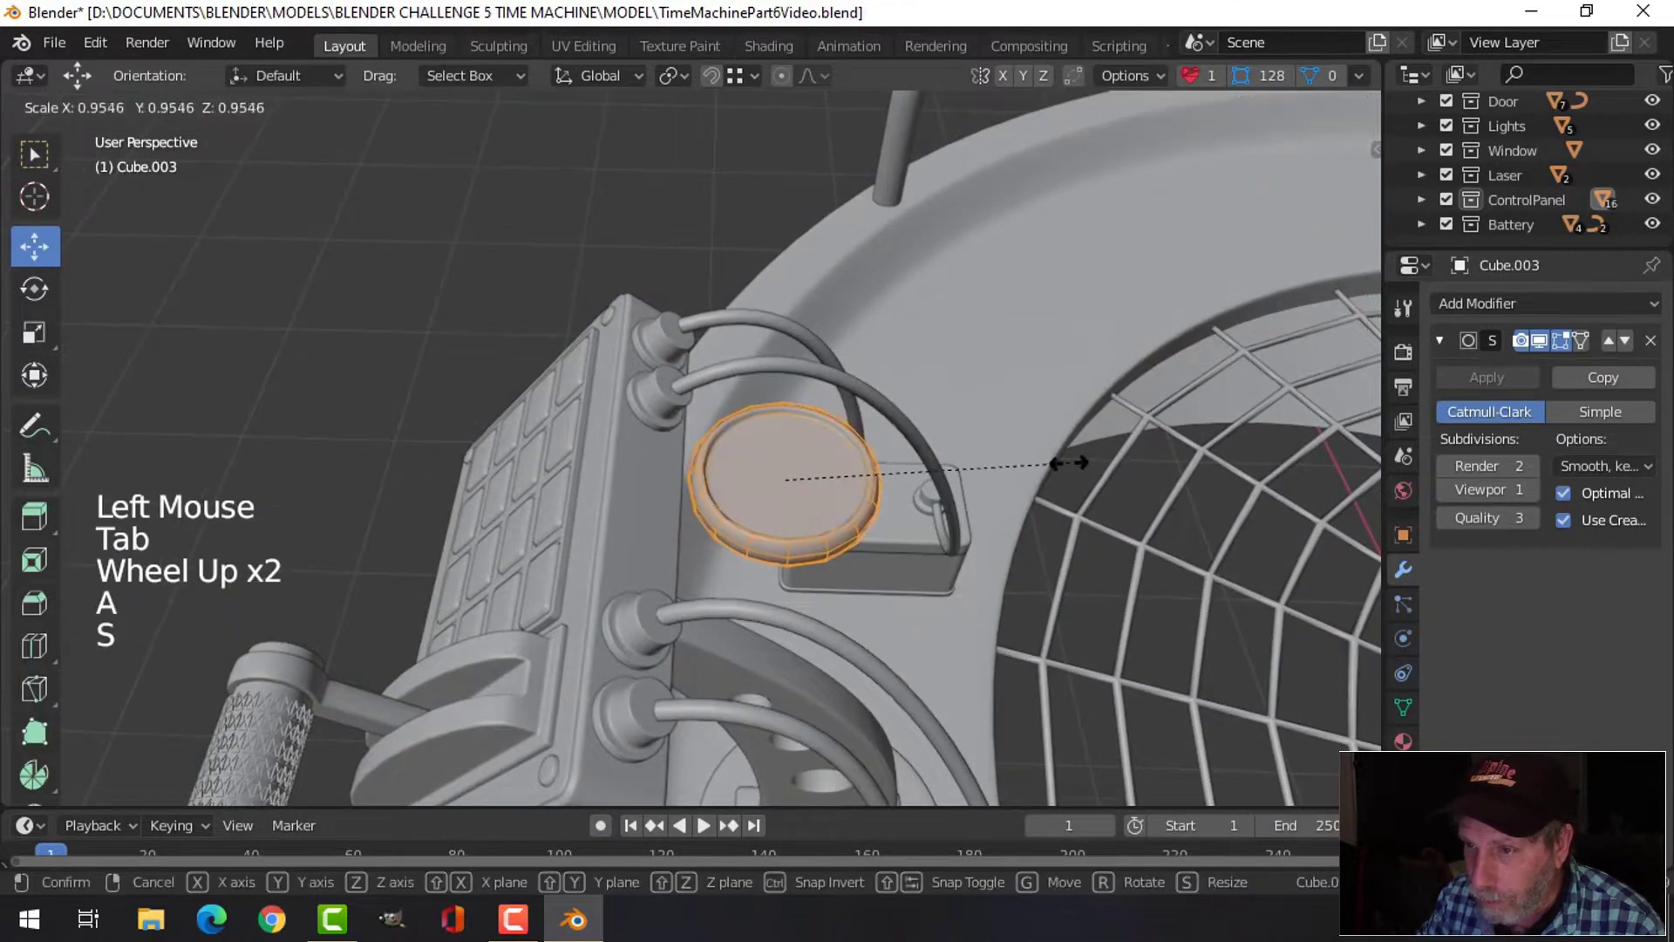
pyautogui.click(882, 471)
pyautogui.press('Tab')
pyautogui.scroll(3, 982, 486)
pyautogui.moveTo(983, 485); pyautogui.dragTo(858, 415, button='middle')
# Add a loop cut around the disc's upper rim and slide it by a factor of about -0.57
pyautogui.press('Tab')
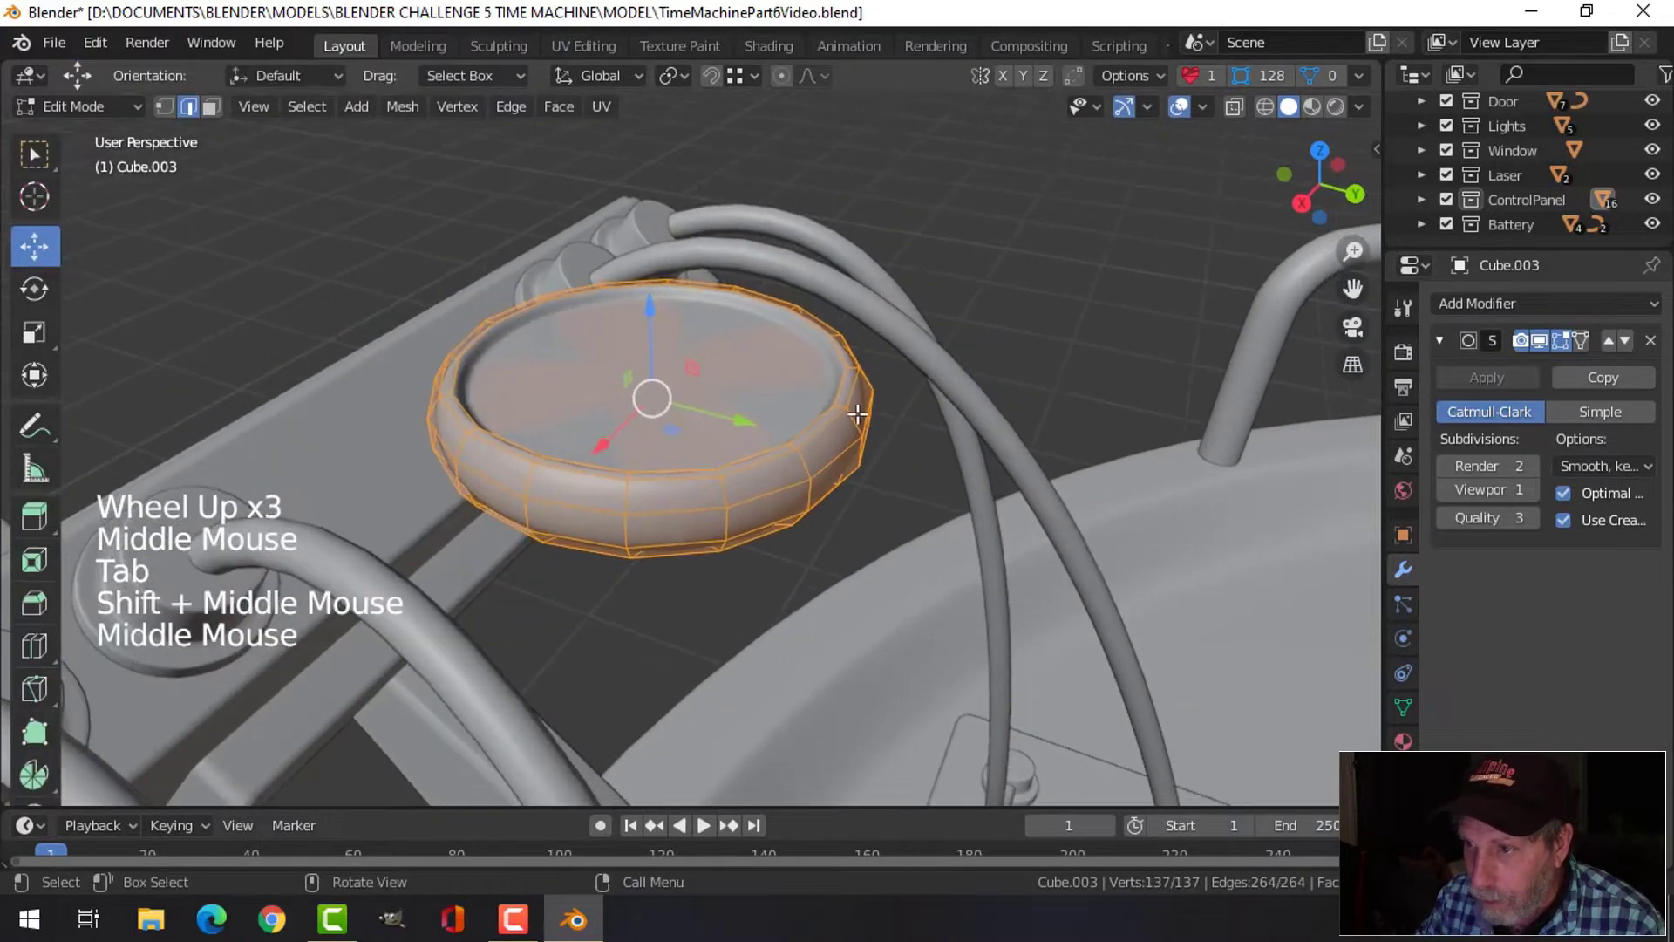
pyautogui.hotkey('ctrl', 'r')
pyautogui.click(850, 408)
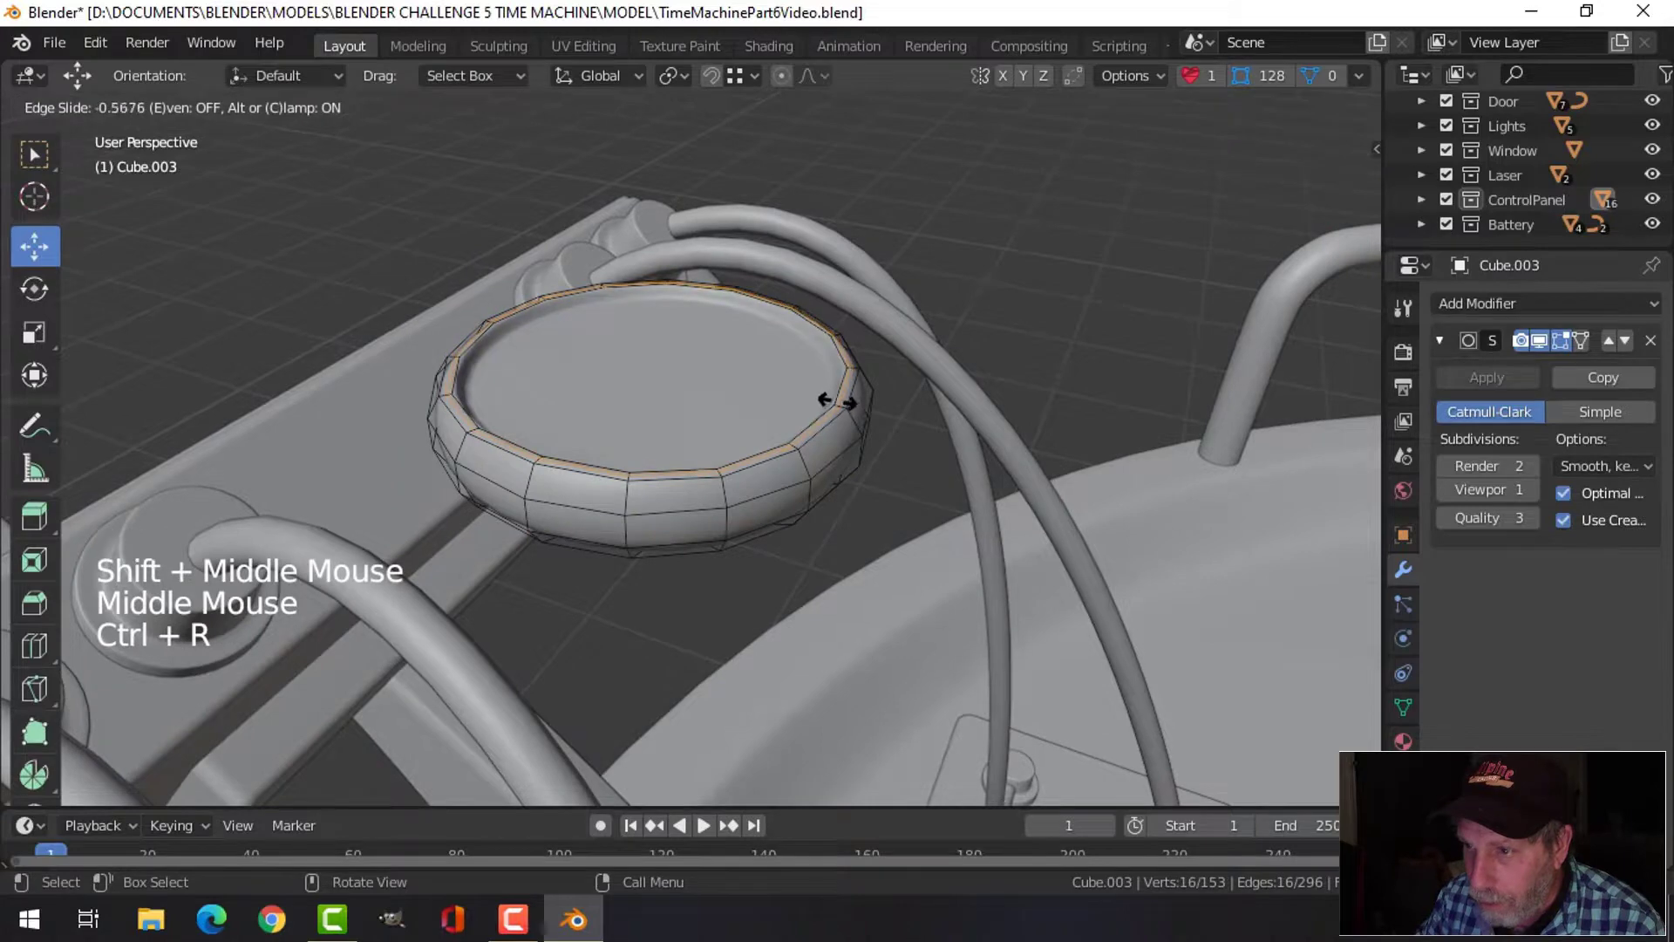
pyautogui.click(837, 402)
pyautogui.press('Tab')
pyautogui.press('Tab')
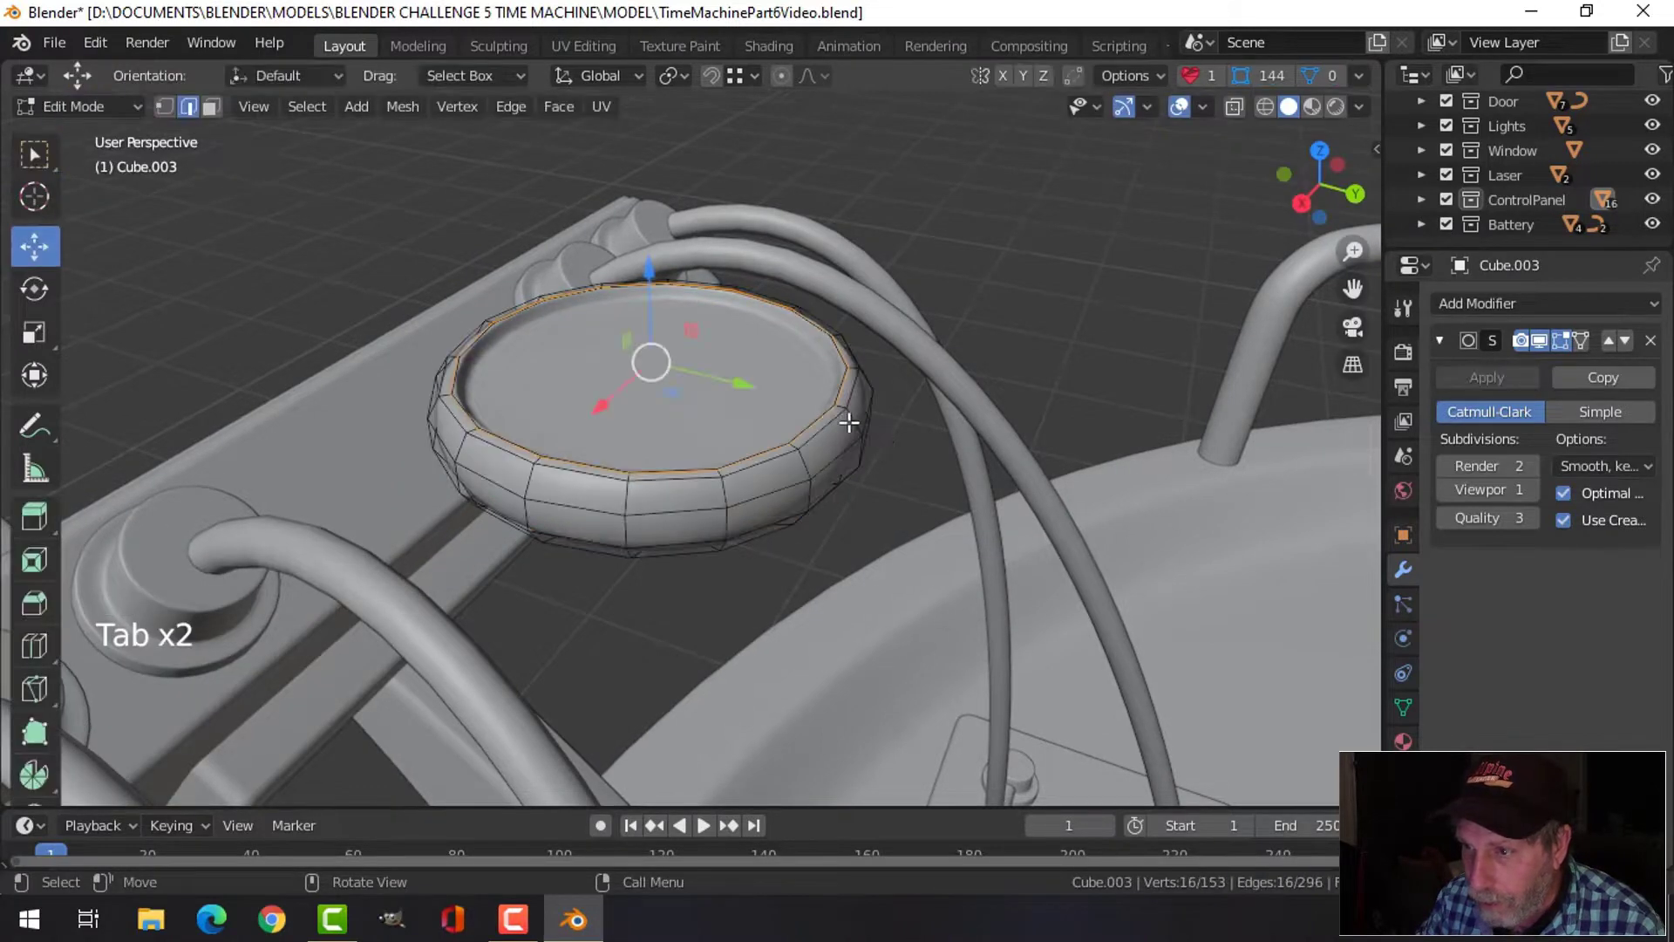
# Add a second loop cut around the upper rim at a slide factor of about 0.19
pyautogui.hotkey('ctrl', 'r')
pyautogui.click(840, 406)
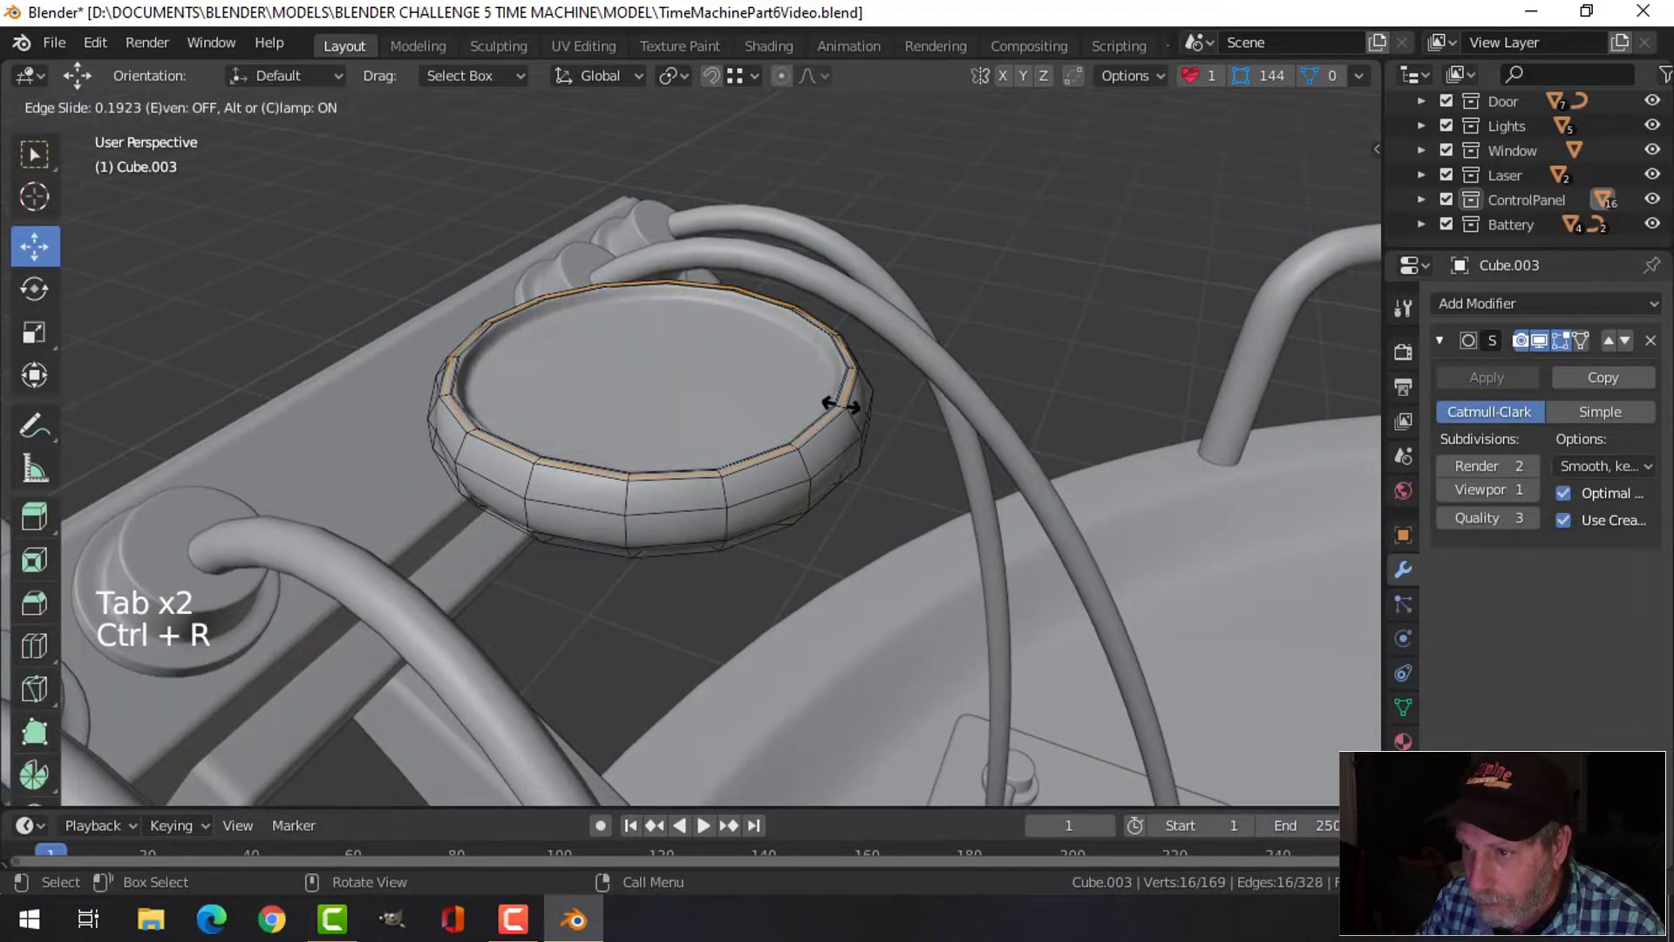
pyautogui.click(841, 406)
pyautogui.press('Tab')
pyautogui.scroll(-3, 866, 427)
pyautogui.hotkey('alt', 'a')
pyautogui.moveTo(835, 451)
pyautogui.mouseDown(button='middle')
pyautogui.moveTo(838, 426)
pyautogui.moveTo(825, 436)
pyautogui.mouseUp(button='middle')
pyautogui.scroll(-2, 767, 441)
# Set the disc object's origin to its geometry, using the median center
pyautogui.click(713, 410)
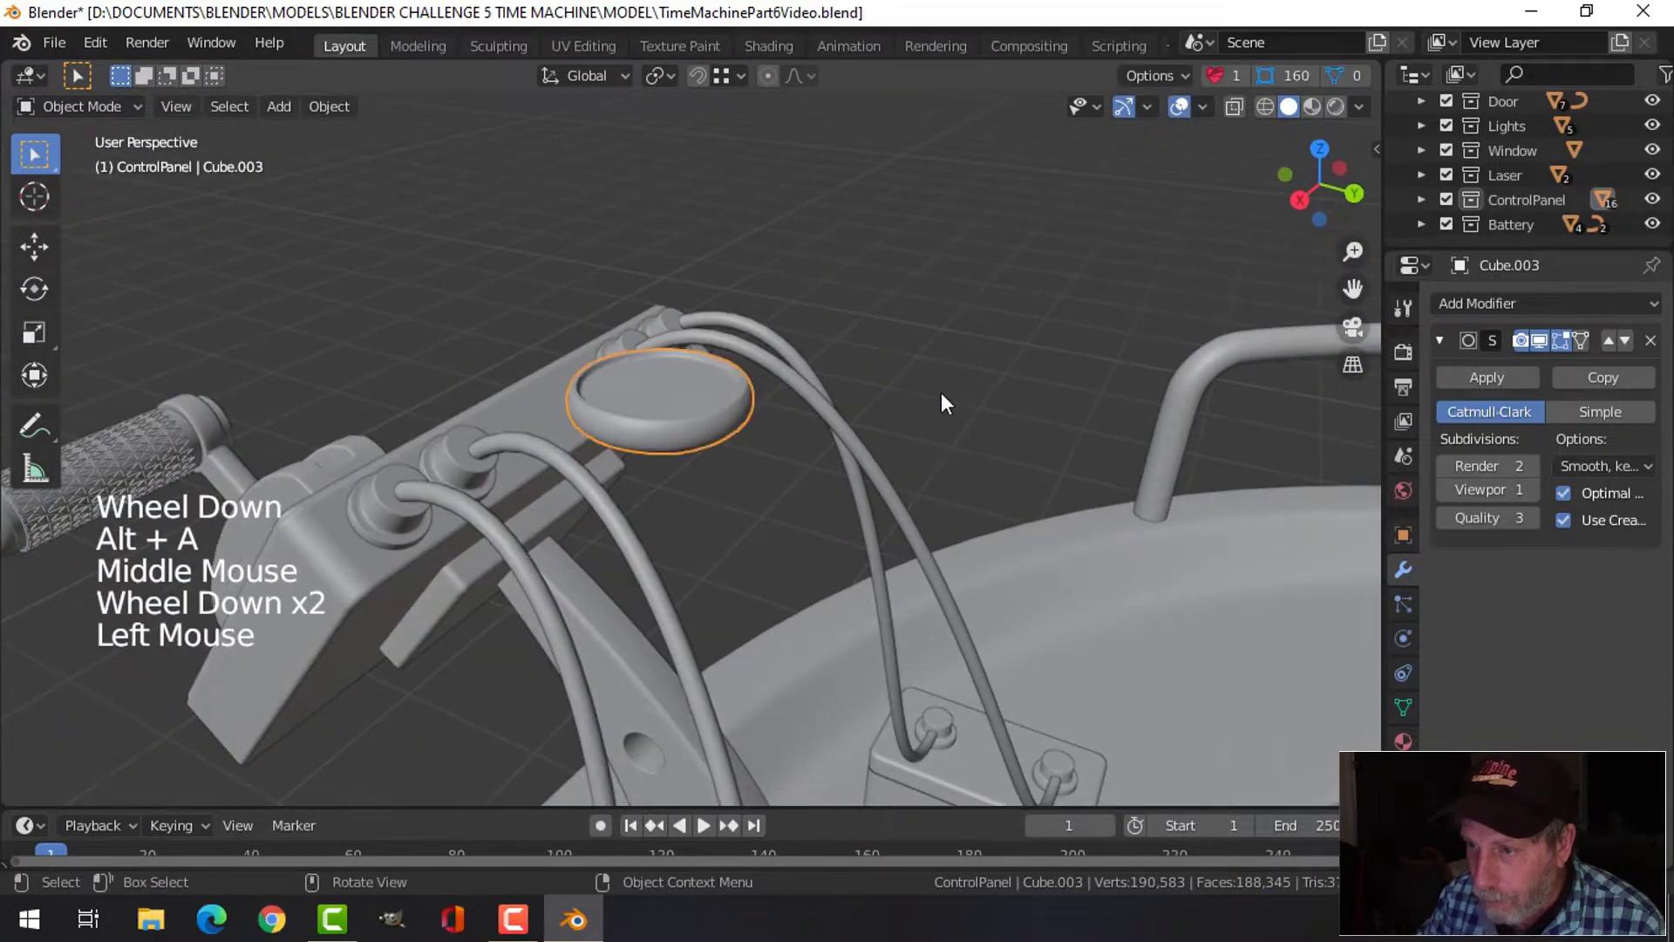
pyautogui.press('KP_7')
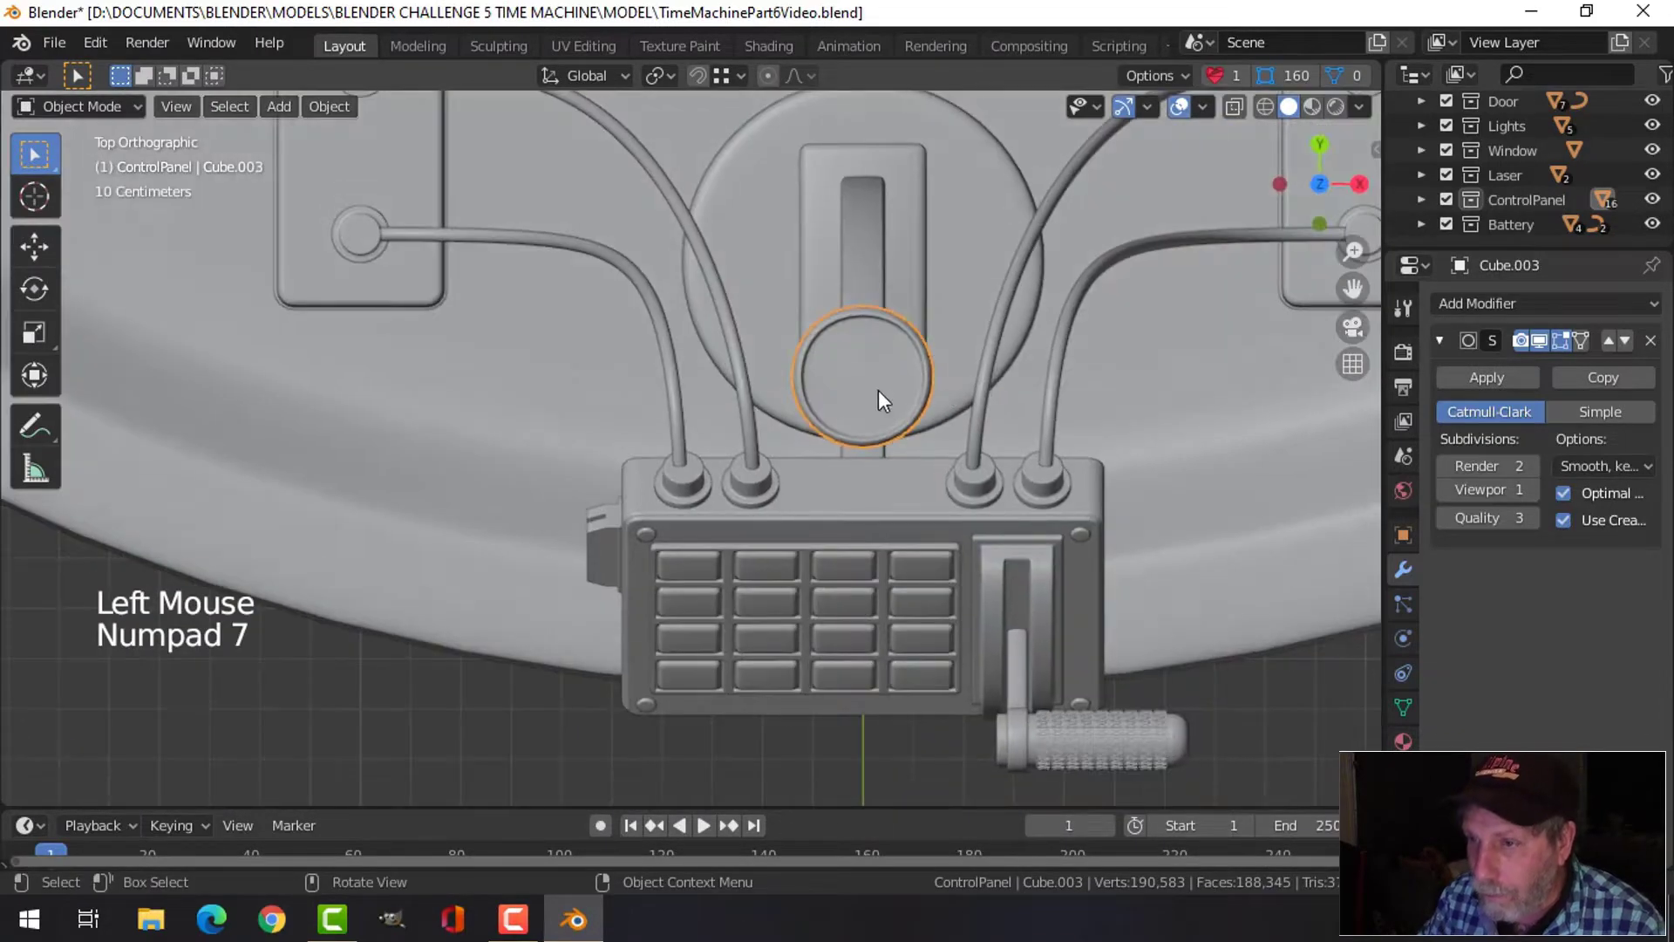
pyautogui.click(321, 106)
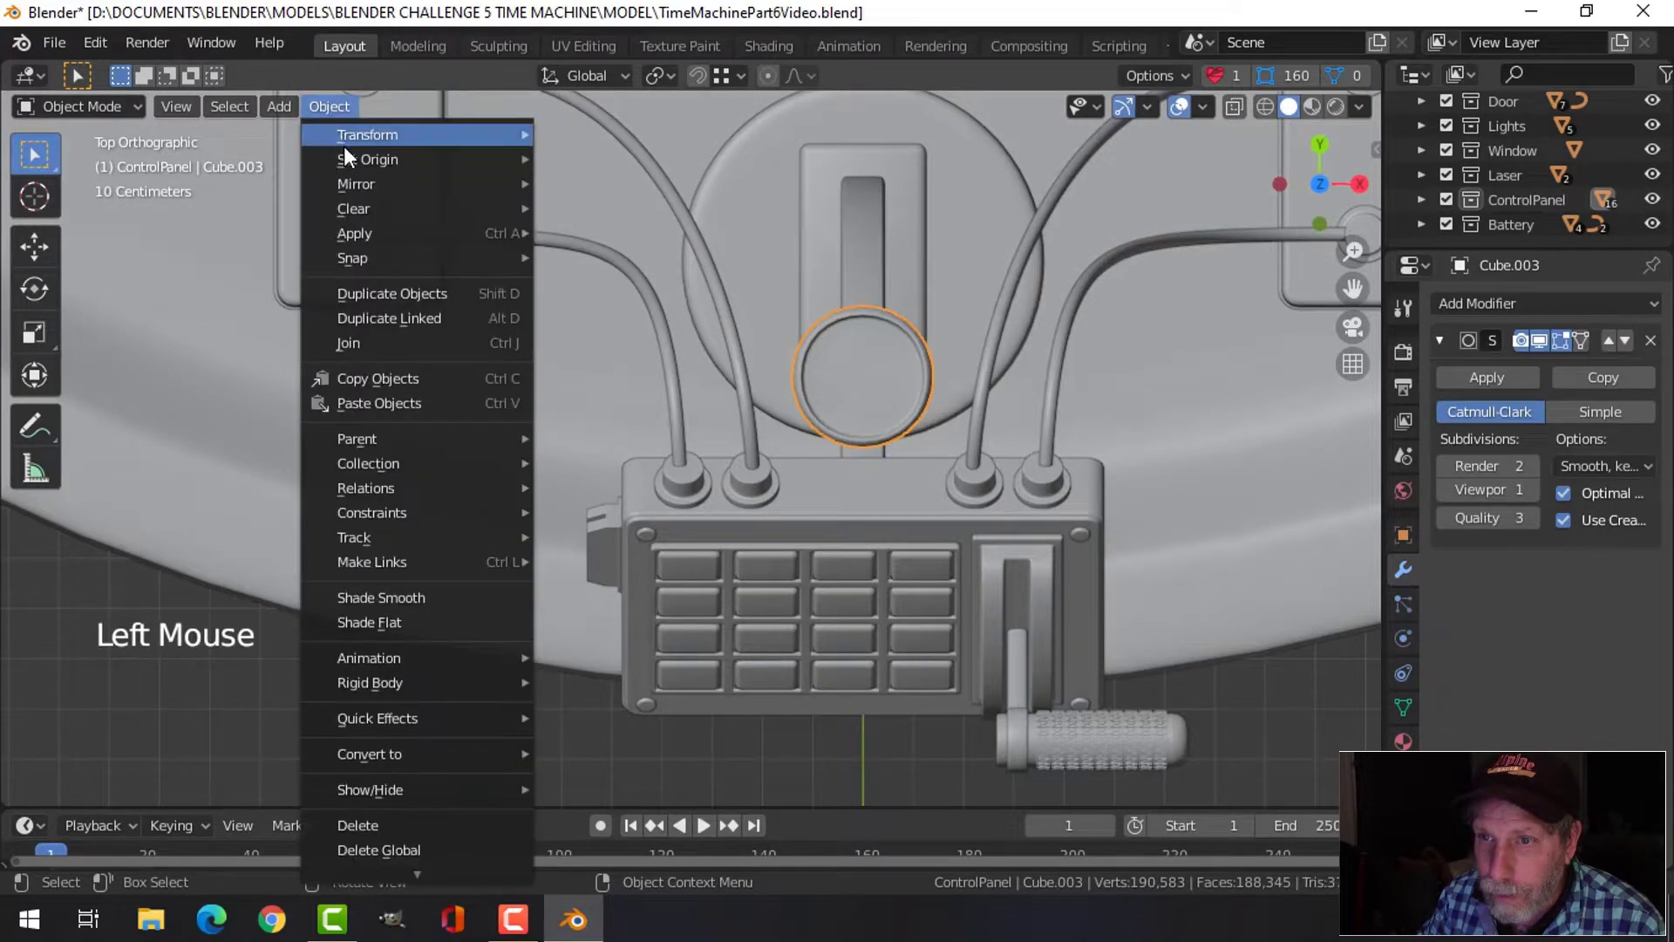
pyautogui.moveTo(439, 150)
pyautogui.click(558, 183)
pyautogui.keyDown('shift'); pyautogui.moveTo(878, 255); pyautogui.dragTo(858, 253, button='middle'); pyautogui.keyUp('shift')
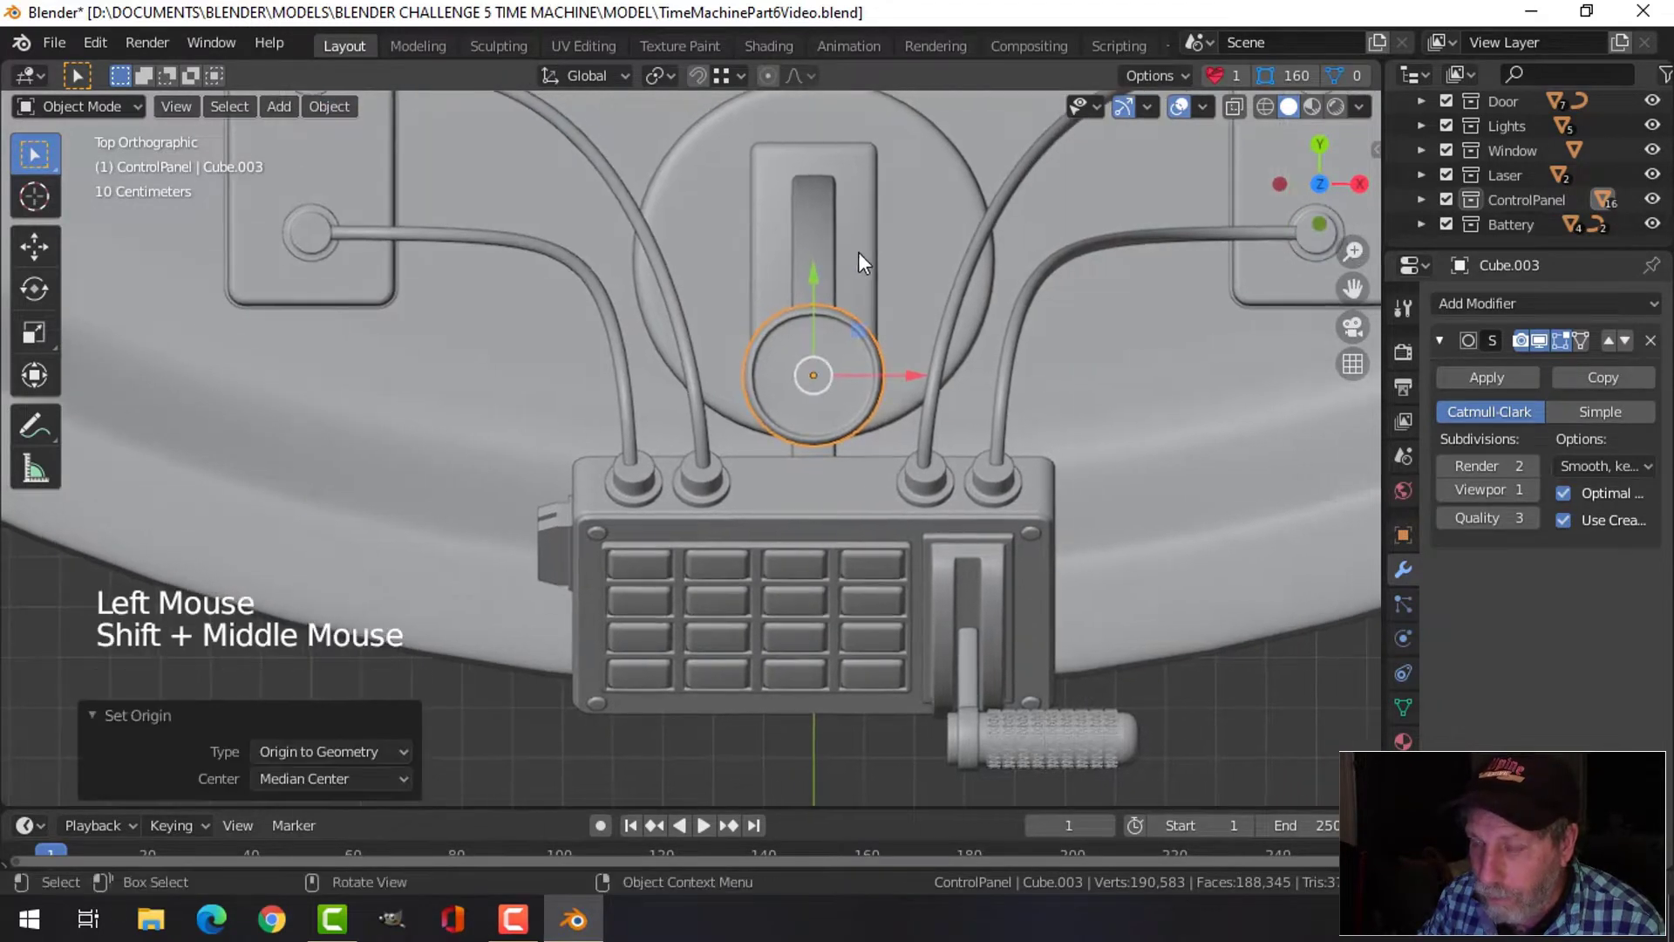
# Add a cylinder mesh with 22 vertices
pyautogui.hotkey('shift', 'a')
pyautogui.moveTo(861, 249)
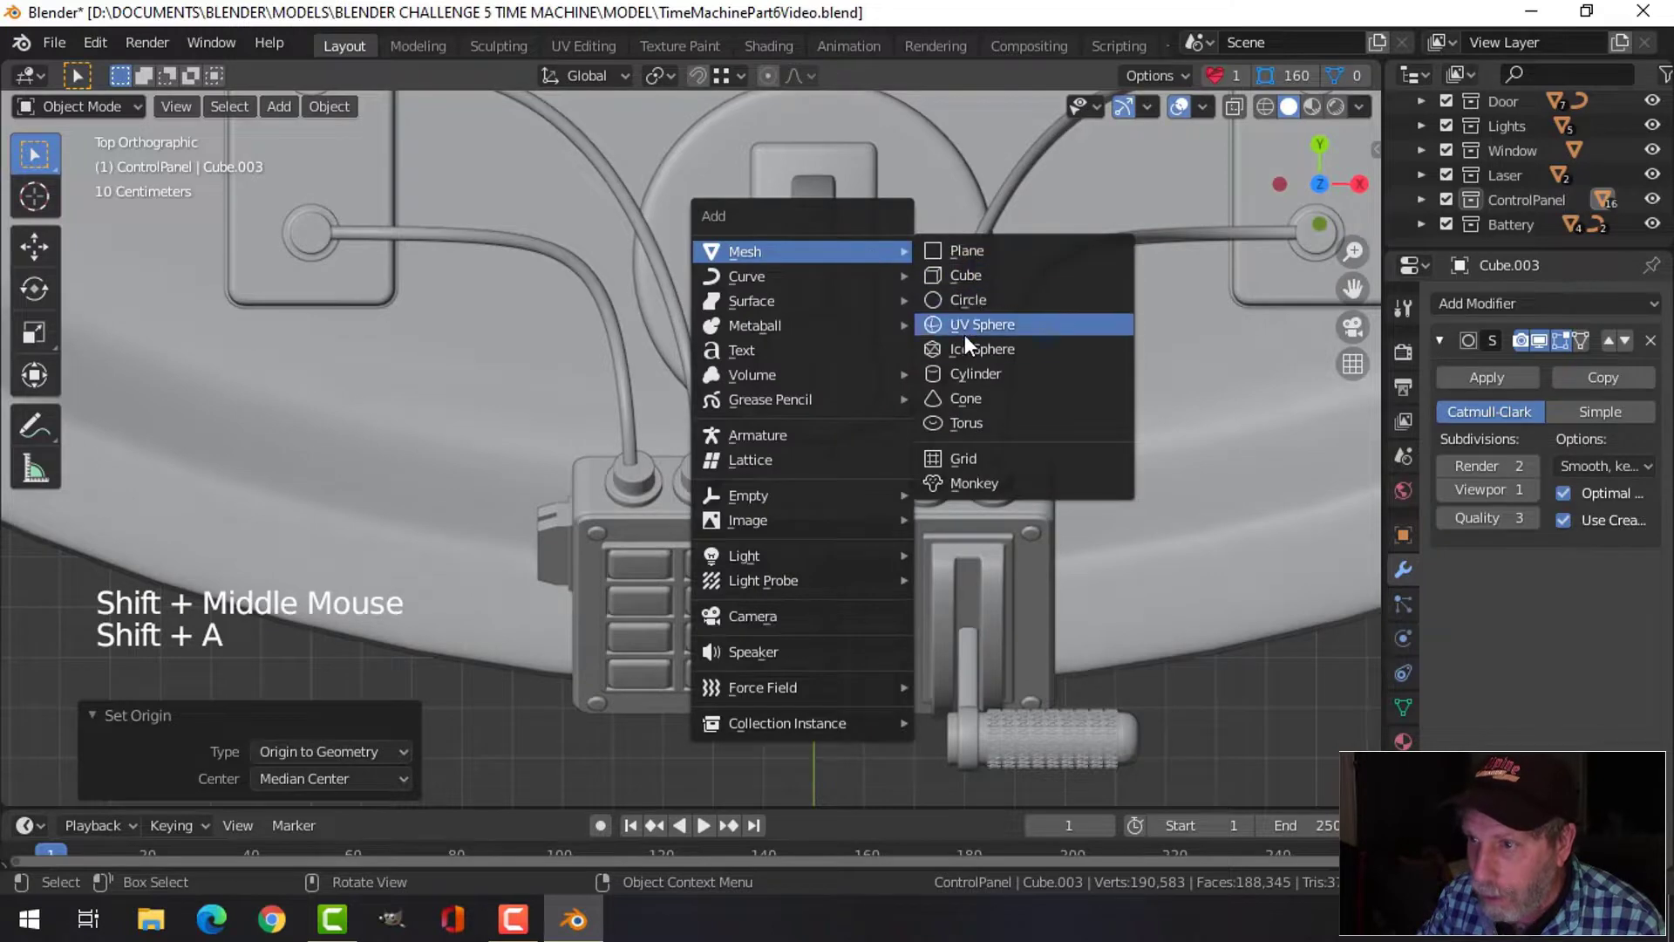
pyautogui.click(969, 373)
pyautogui.click(332, 490)
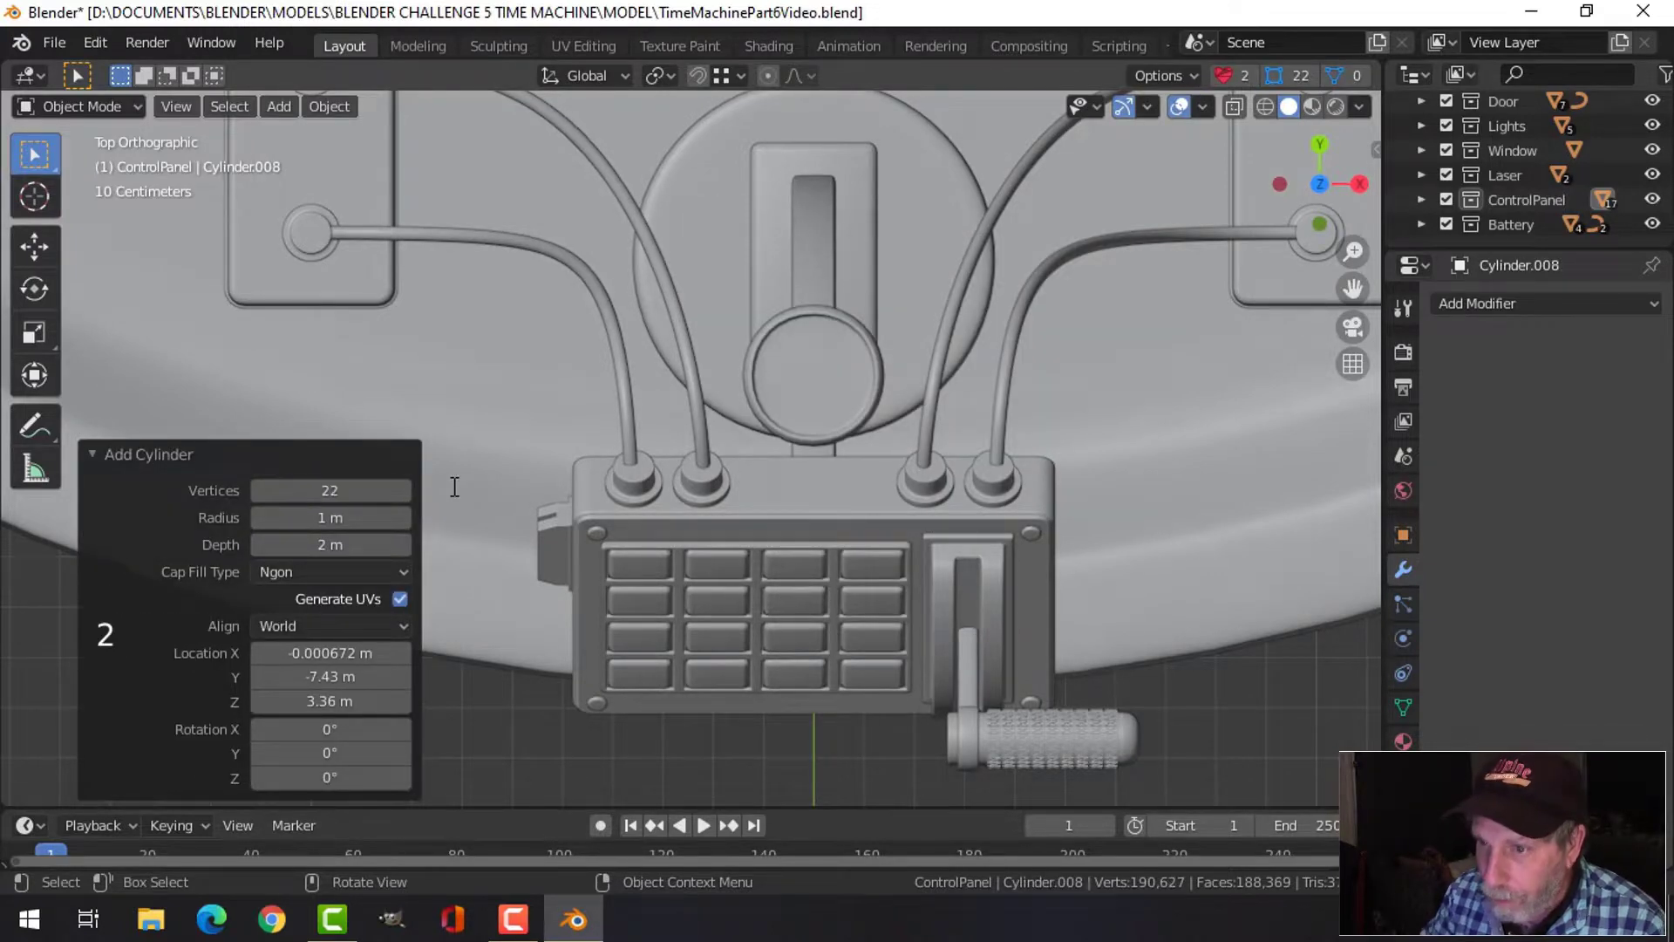
# Scale the cylinder's whole mesh by a factor of 0.244 and move it about 3.93 m along Y to the control panel
pyautogui.scroll(-6, 666, 479)
pyautogui.moveTo(795, 504); pyautogui.dragTo(554, 320, button='middle')
pyautogui.scroll(-4, 552, 327)
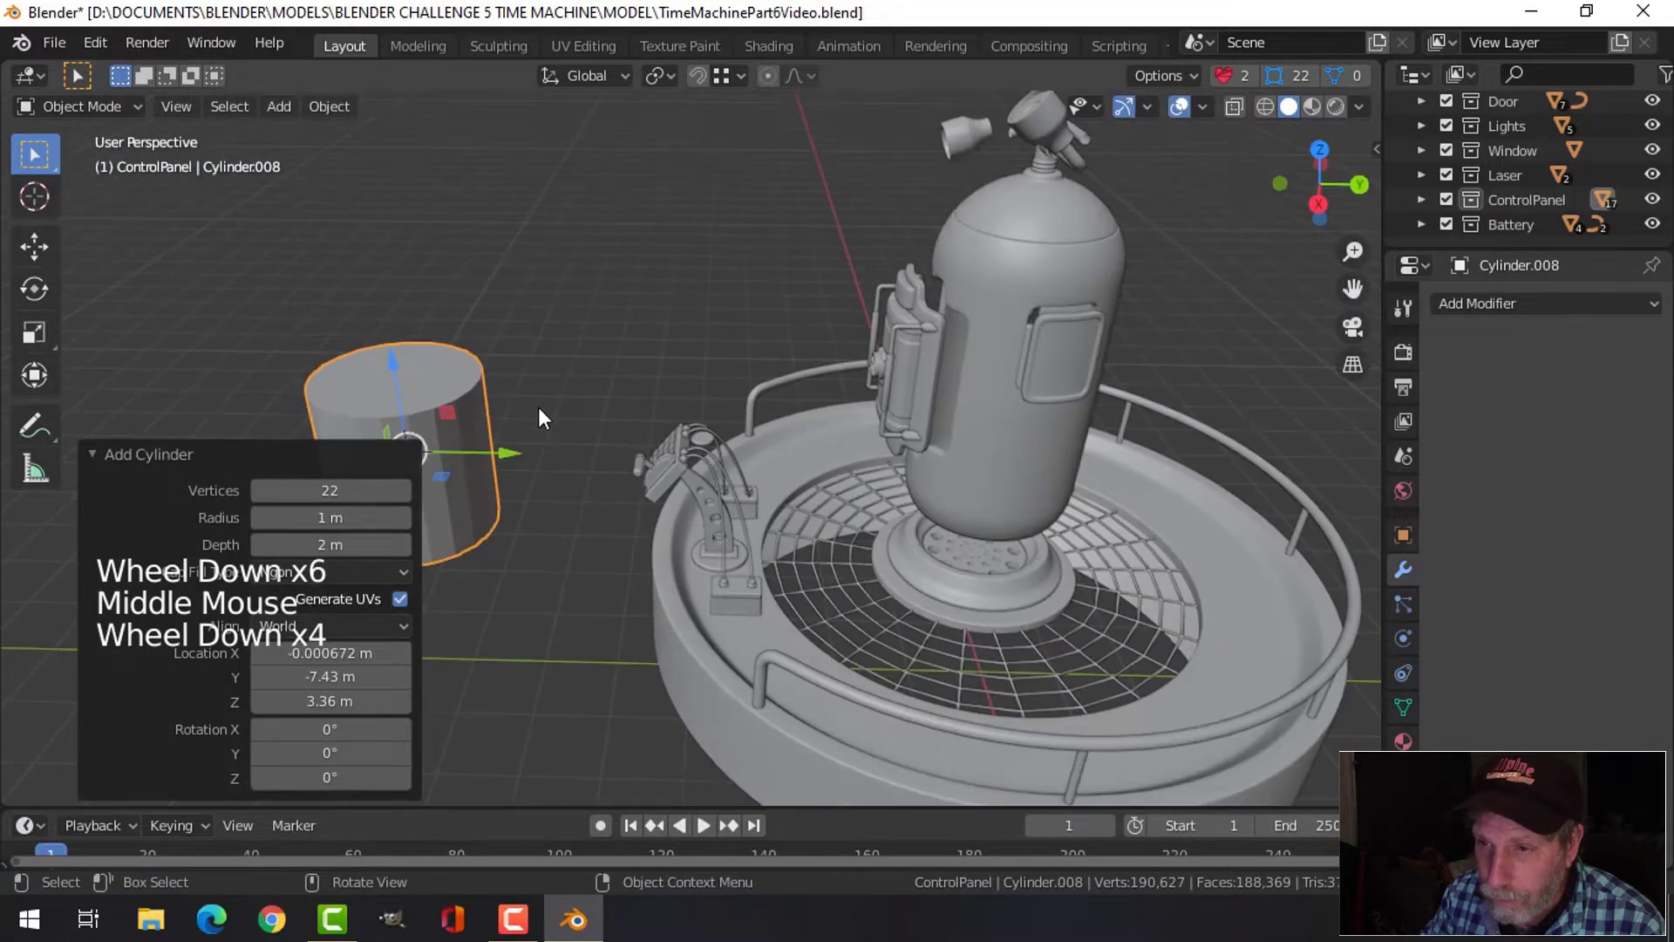
pyautogui.keyDown('shift'); pyautogui.moveTo(539, 408); pyautogui.dragTo(592, 384, button='middle'); pyautogui.keyUp('shift')
pyautogui.moveTo(593, 384); pyautogui.dragTo(632, 369, button='middle')
pyautogui.press('Tab')
pyautogui.press('a')
pyautogui.press('s')
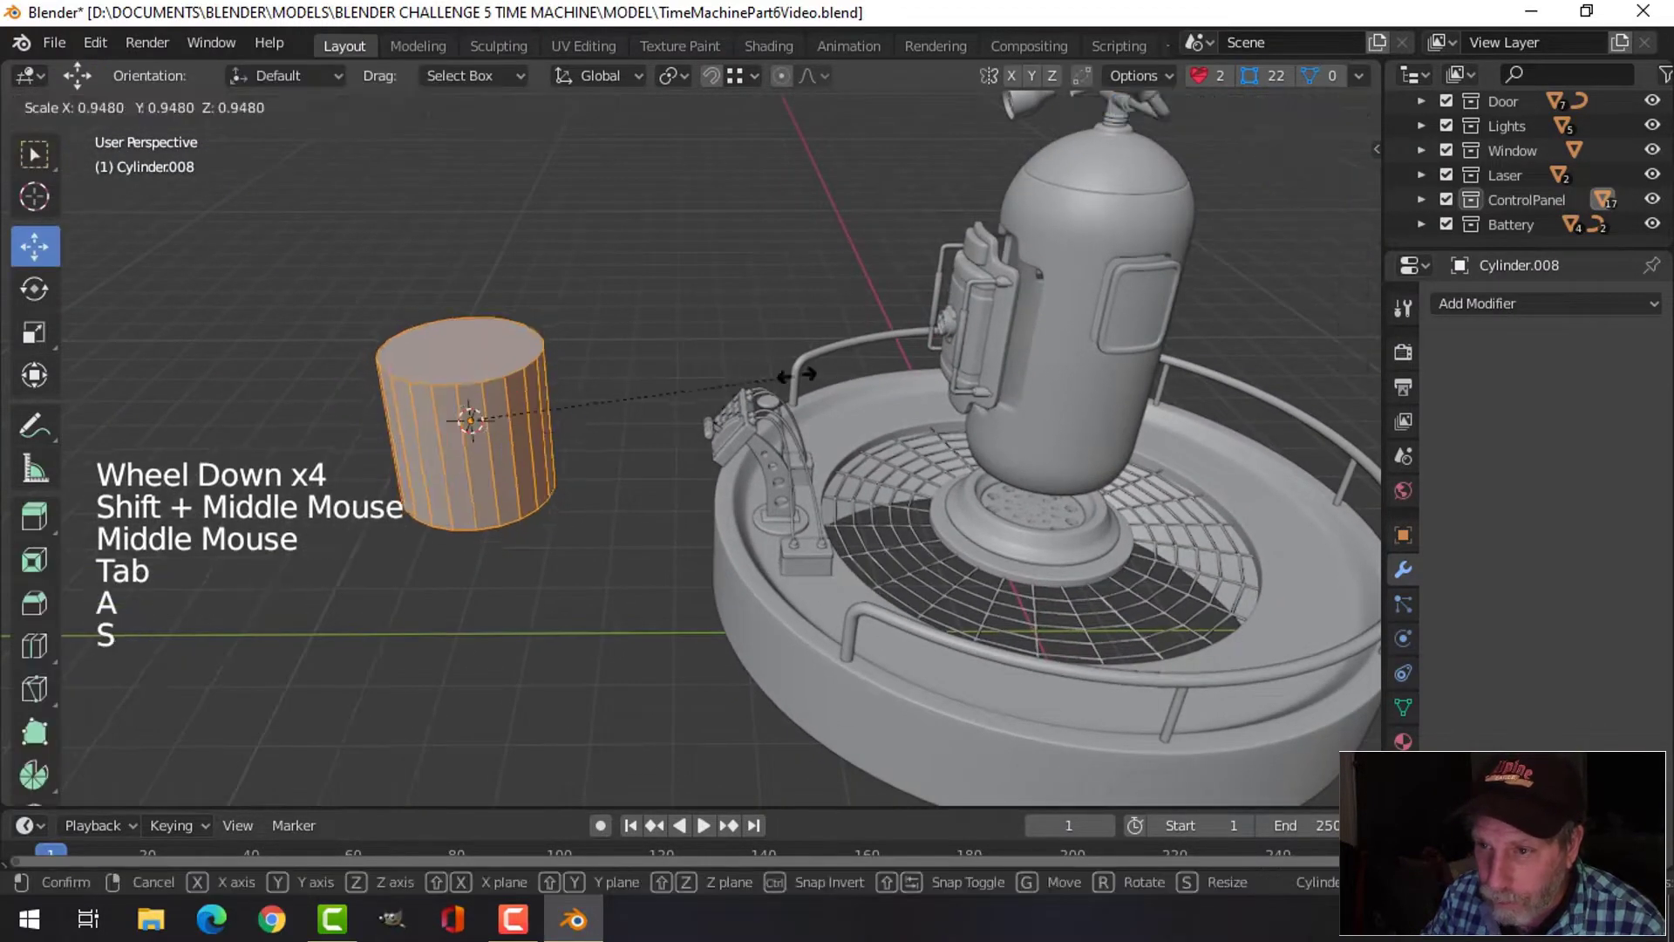
pyautogui.click(569, 391)
pyautogui.press('g')
pyautogui.press('y')
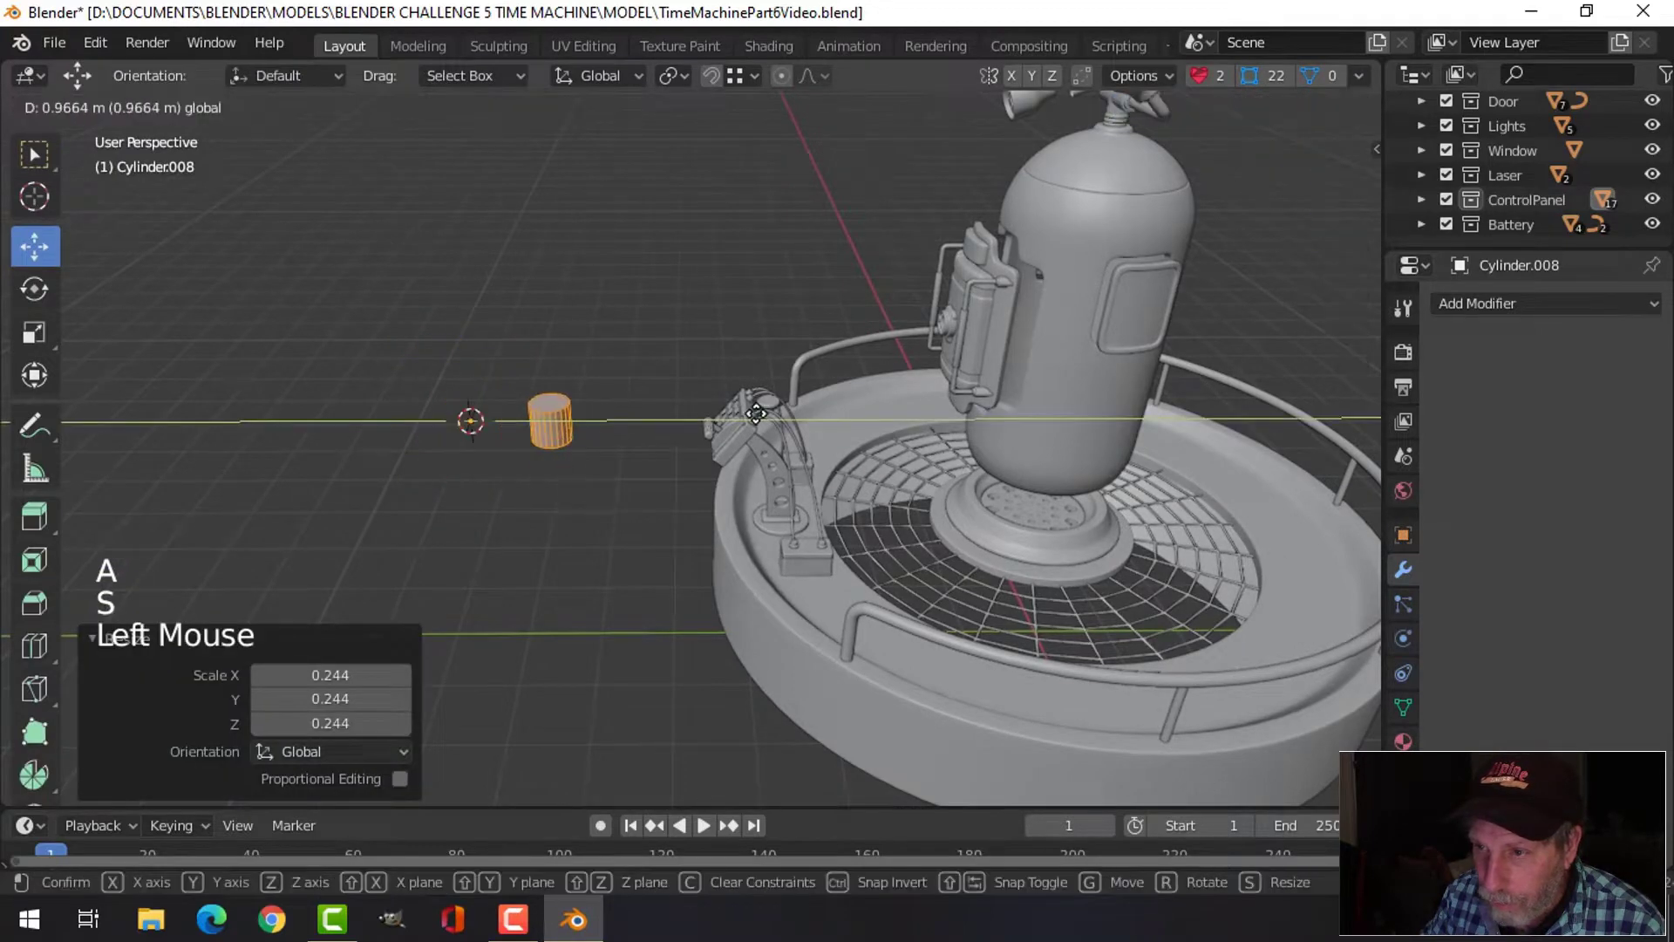
pyautogui.click(915, 402)
# Shrink the cylinder mesh by factors of about 0.264 and 0.525, and raise it to roughly the disc's height
pyautogui.press('KP_Decimal')
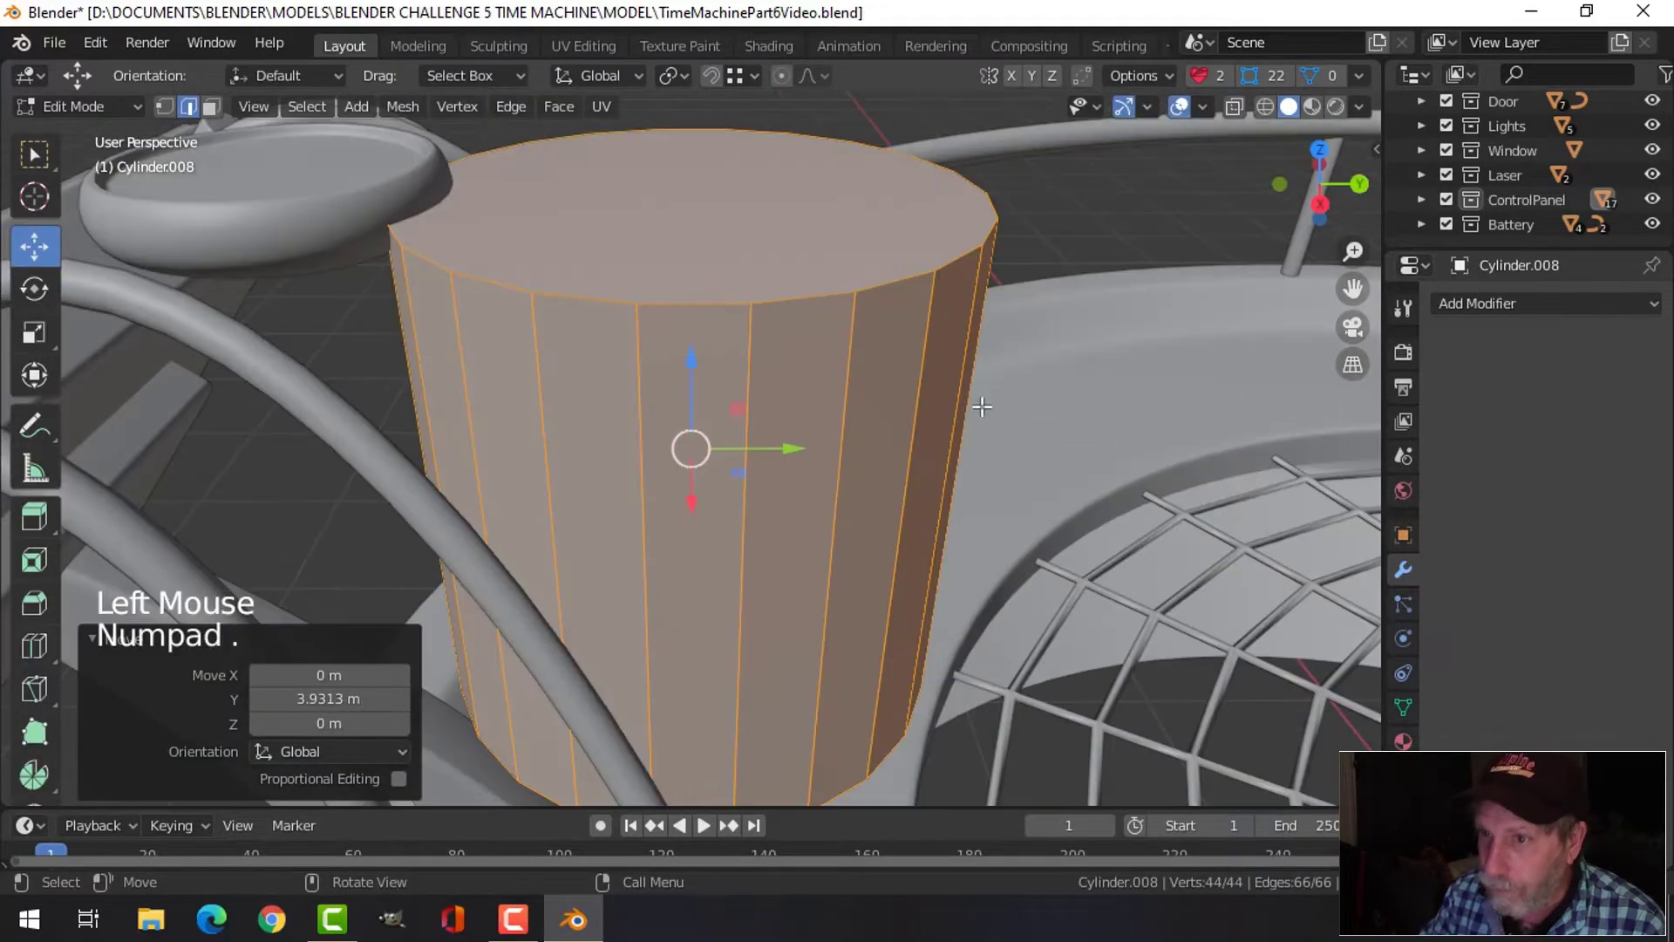
pyautogui.press('s')
pyautogui.click(795, 344)
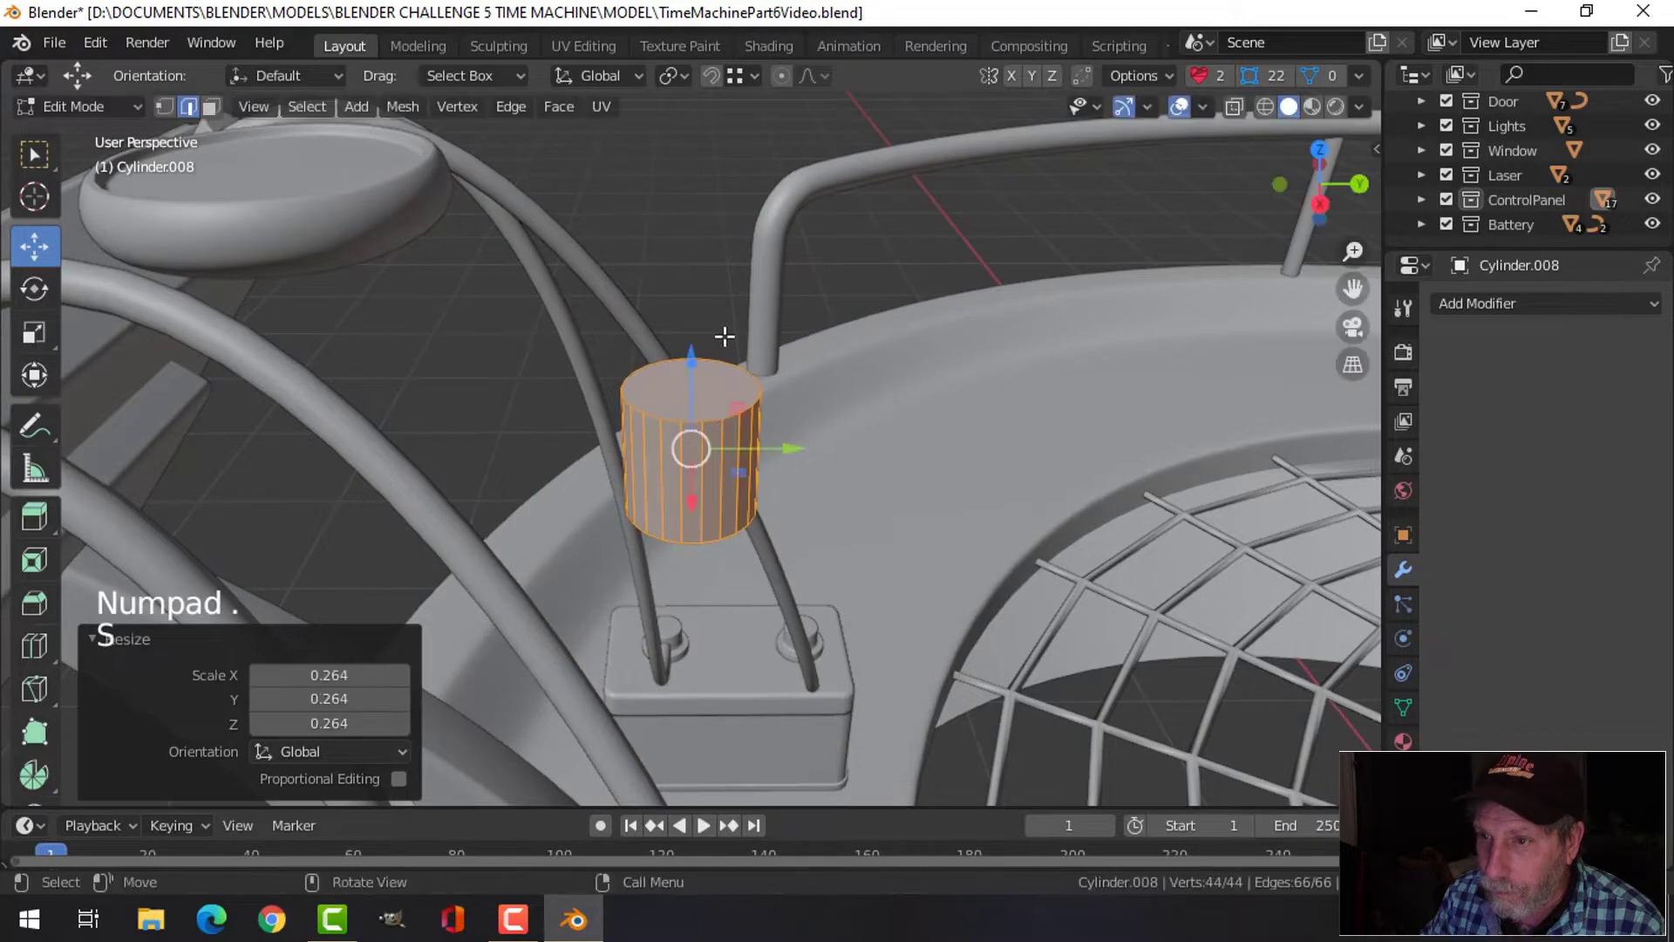
pyautogui.moveTo(684, 347); pyautogui.dragTo(687, 83)
pyautogui.scroll(-3, 687, 83)
pyautogui.press('s')
pyautogui.click(709, 293)
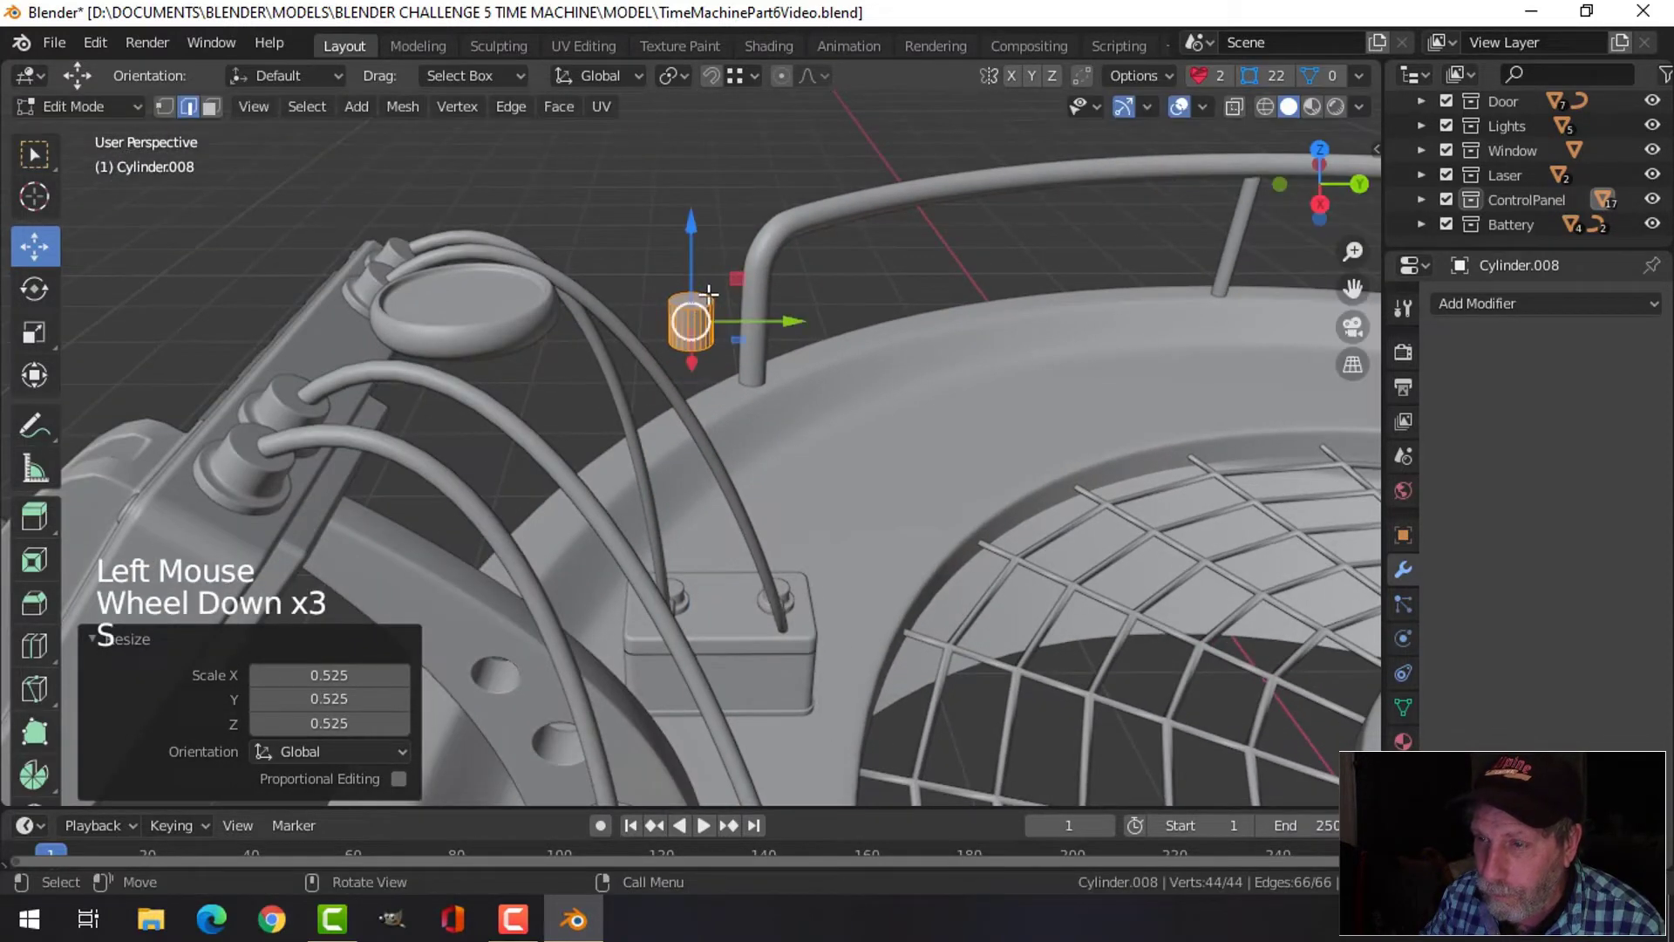
# Rotate the cylinder mesh 90° about the X axis so it lies horizontally, working in the right side view
pyautogui.press('KP_6')
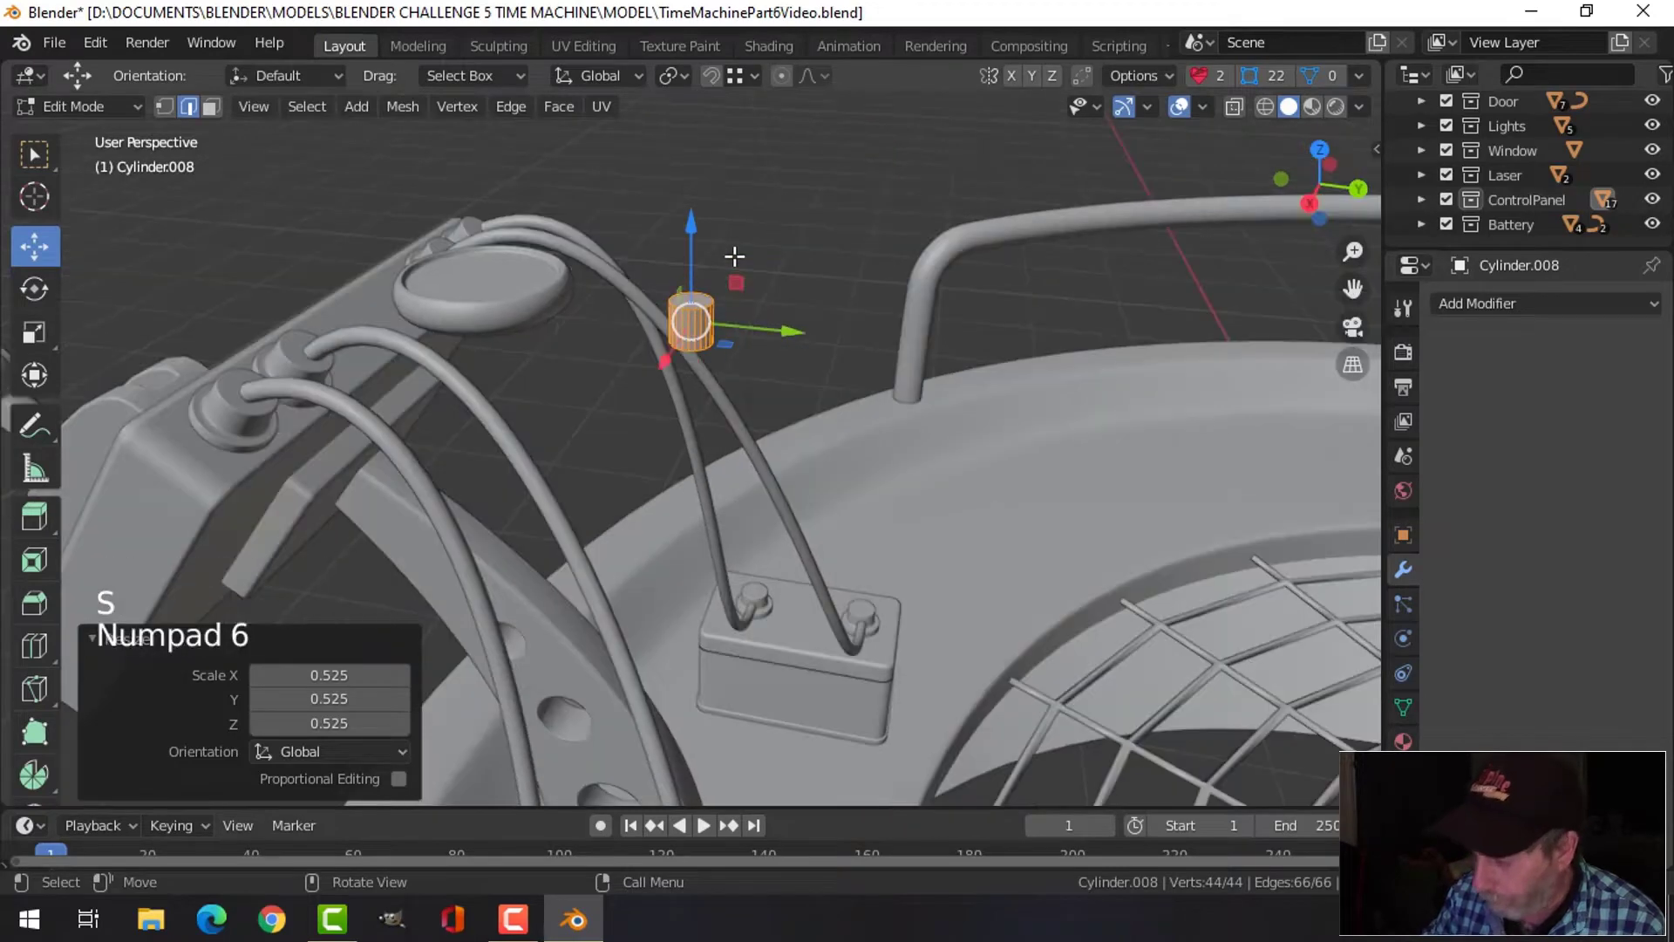
pyautogui.press('KP_3')
pyautogui.scroll(2, 734, 256)
pyautogui.write('r')
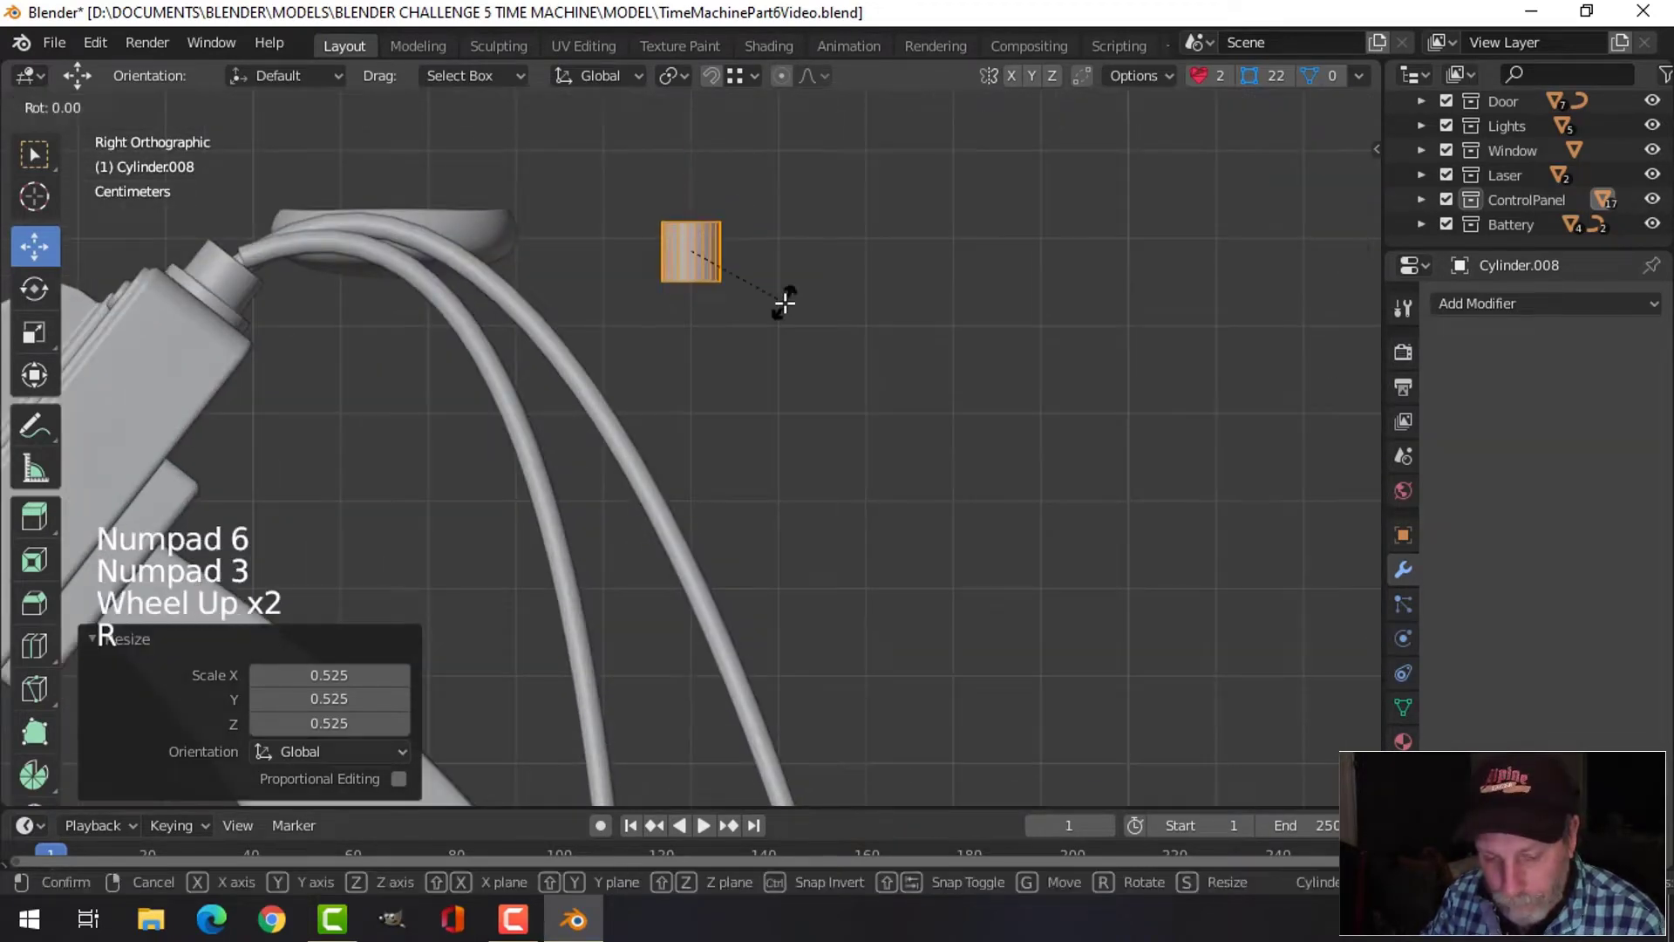
pyautogui.write('90')
pyautogui.press('Return')
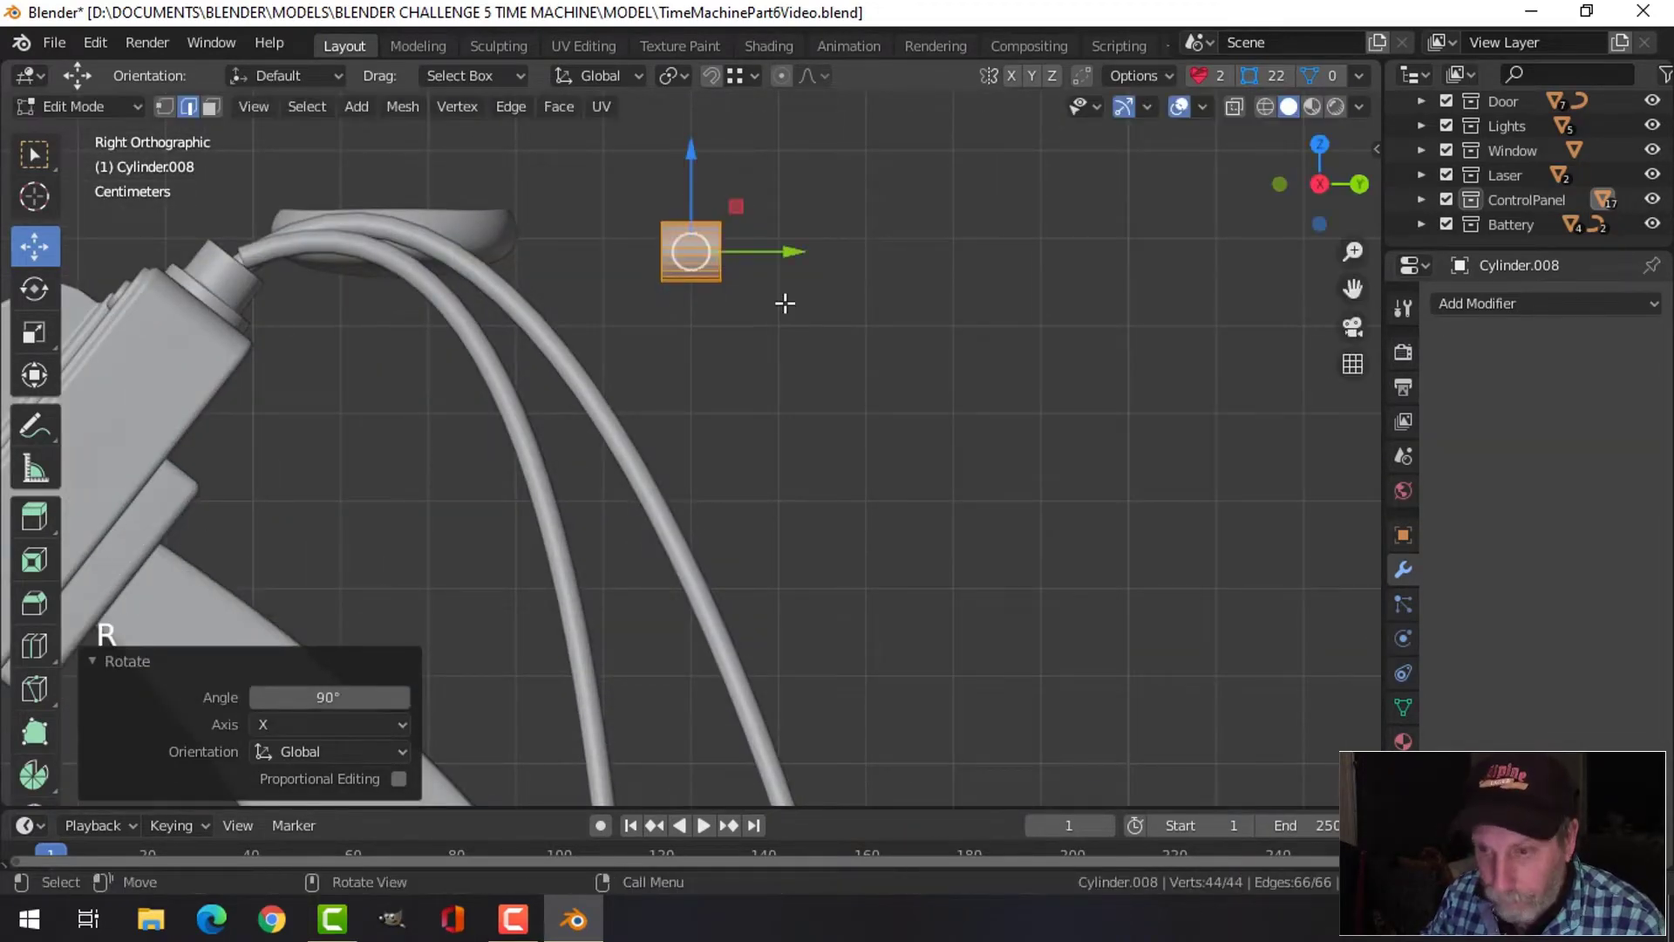
# Move the cylinder about -0.19 m along Y and slightly up to the disc's outer edge, and scale it down to a small stub
pyautogui.press('g')
pyautogui.click(628, 284)
pyautogui.press('s')
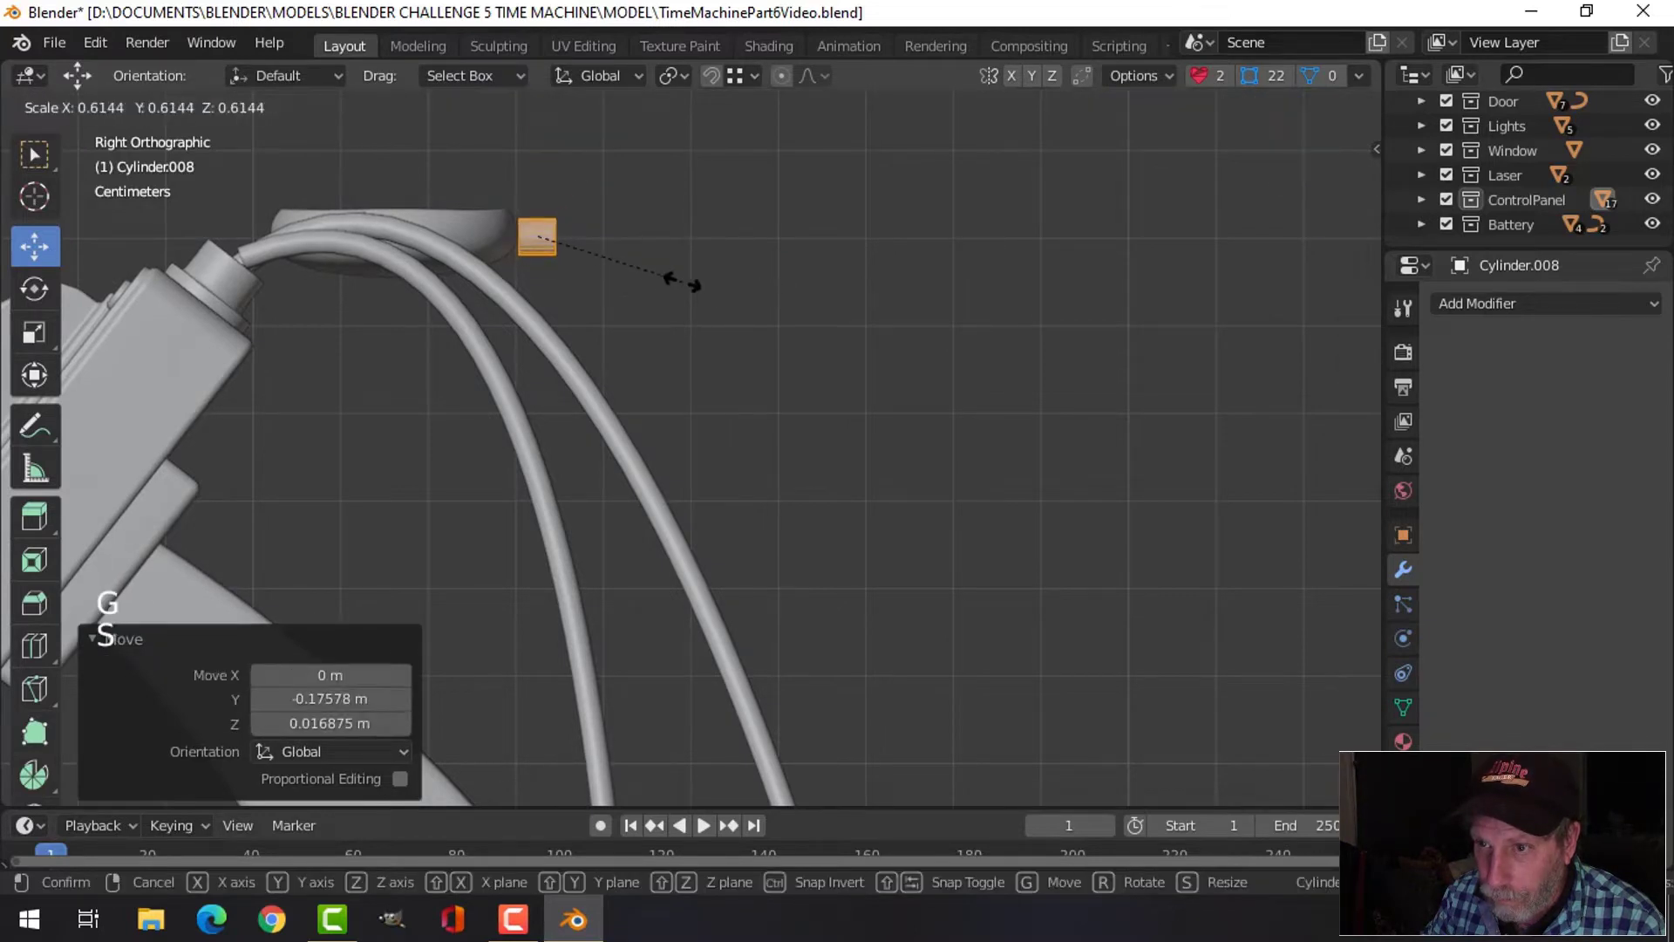
pyautogui.click(660, 279)
pyautogui.moveTo(527, 195); pyautogui.dragTo(532, 179)
pyautogui.moveTo(635, 232)
pyautogui.mouseDown()
pyautogui.moveTo(622, 235)
pyautogui.moveTo(669, 232)
pyautogui.mouseUp()
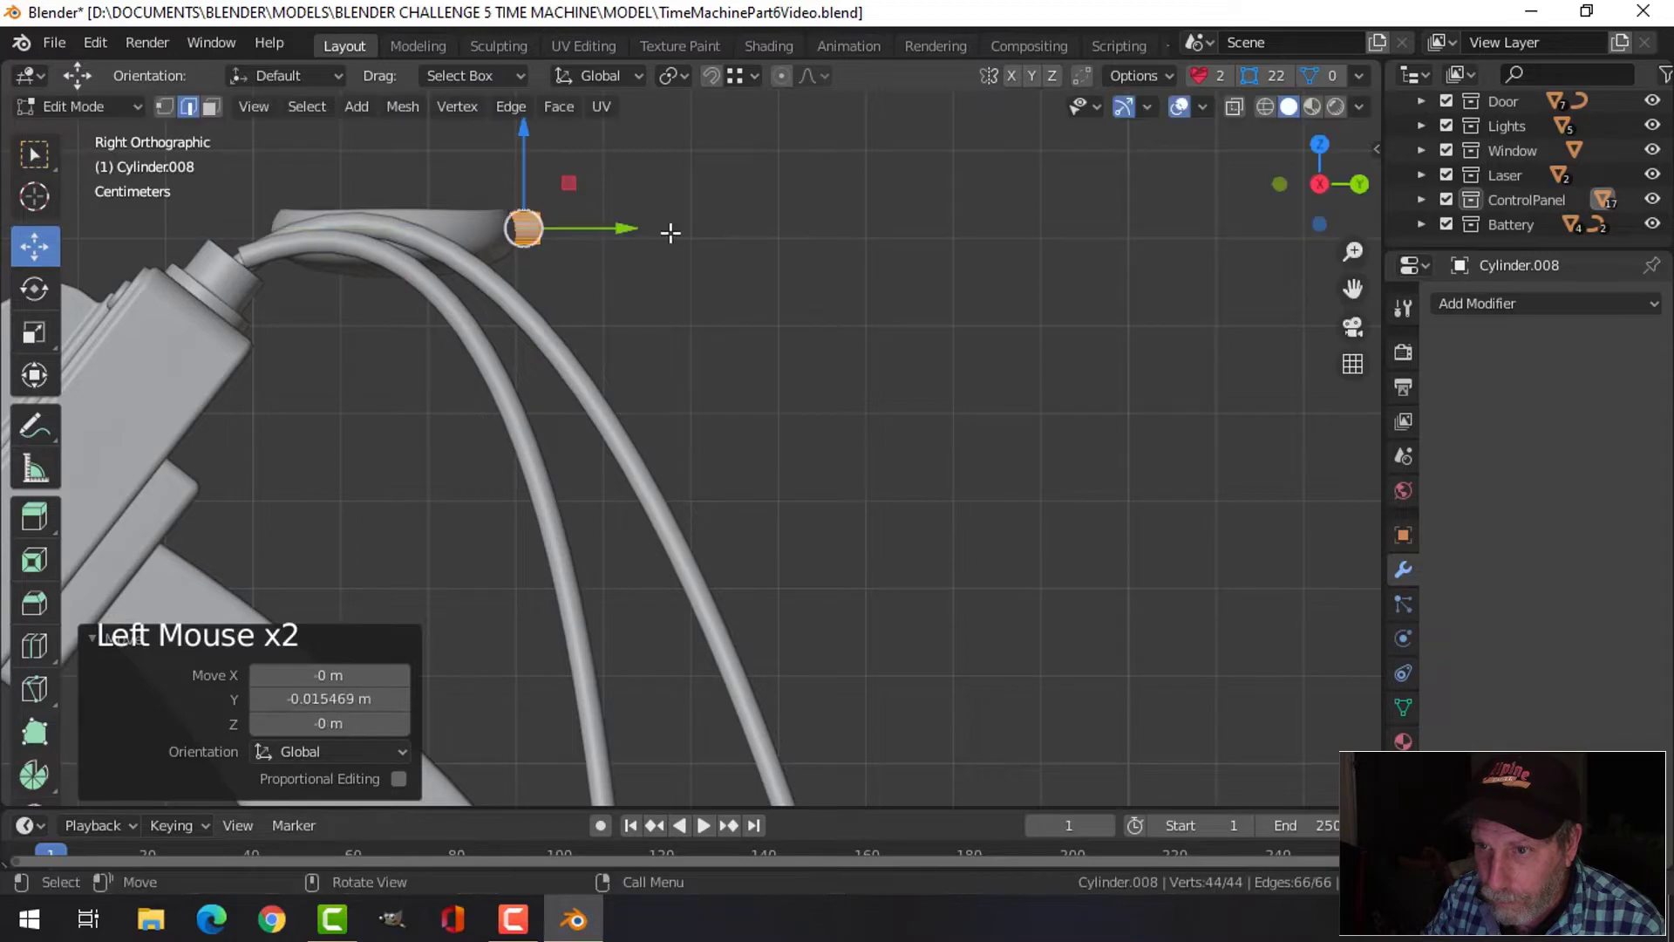
# Shrink the stub further, finishing with a factor of about 0.733, and fine-tune its height against the disc's side
pyautogui.press('s')
pyautogui.click(572, 241)
pyautogui.keyDown('shift'); pyautogui.moveTo(565, 247); pyautogui.dragTo(688, 197, button='middle'); pyautogui.keyUp('shift')
pyautogui.scroll(2, 688, 197)
pyautogui.moveTo(673, 155); pyautogui.dragTo(672, 168)
pyautogui.moveTo(671, 167); pyautogui.dragTo(691, 209, button='middle')
pyautogui.press('s')
pyautogui.click(719, 193)
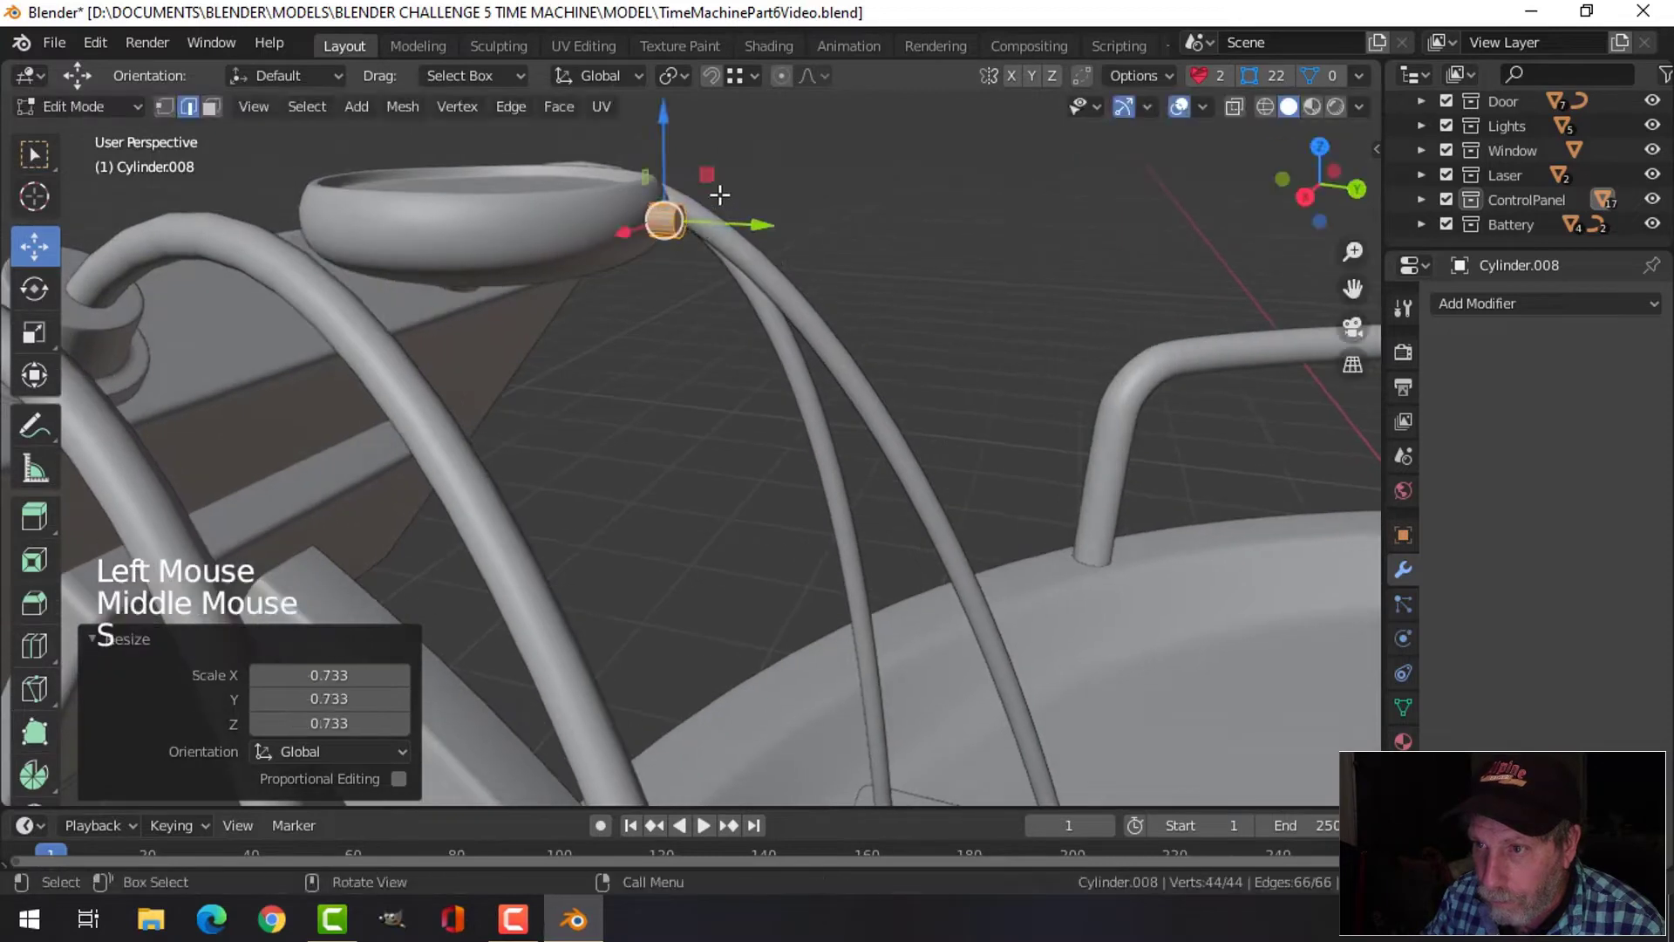
pyautogui.moveTo(669, 158); pyautogui.dragTo(666, 157)
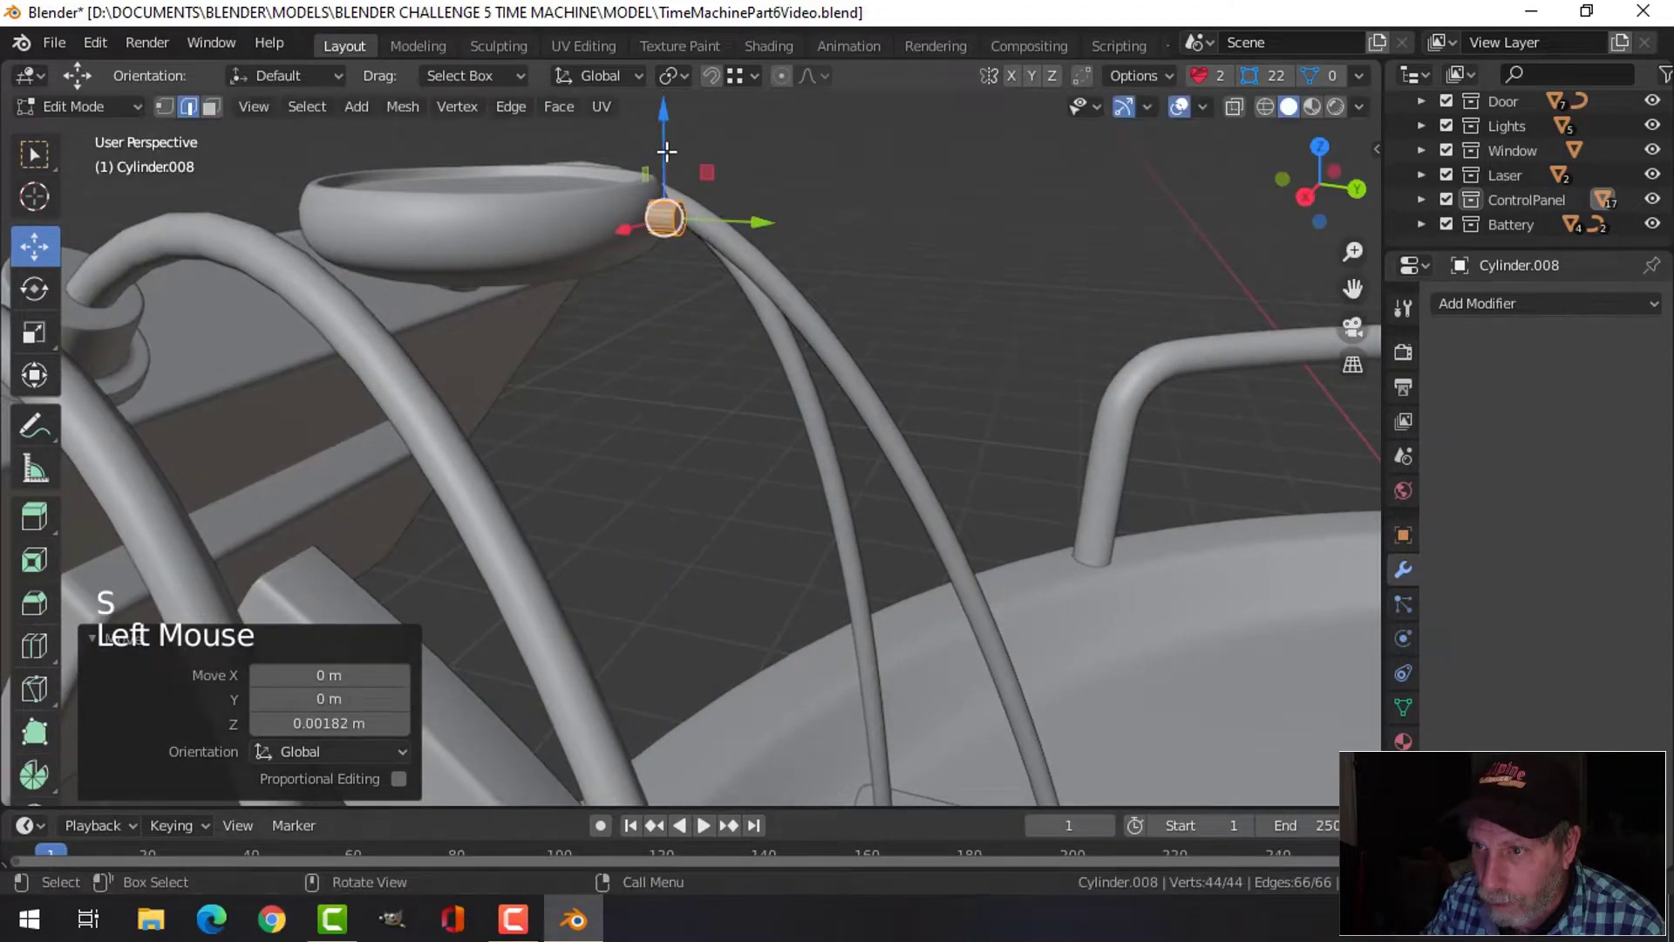
# Shift the whole stub slightly along Y toward the disc's rim
pyautogui.moveTo(666, 157); pyautogui.dragTo(850, 401, button='middle')
pyautogui.hotkey('alt', 'a')
pyautogui.scroll(2, 710, 250)
pyautogui.press('3')
pyautogui.click(688, 111)
pyautogui.scroll(-2, 721, 213)
pyautogui.press('a')
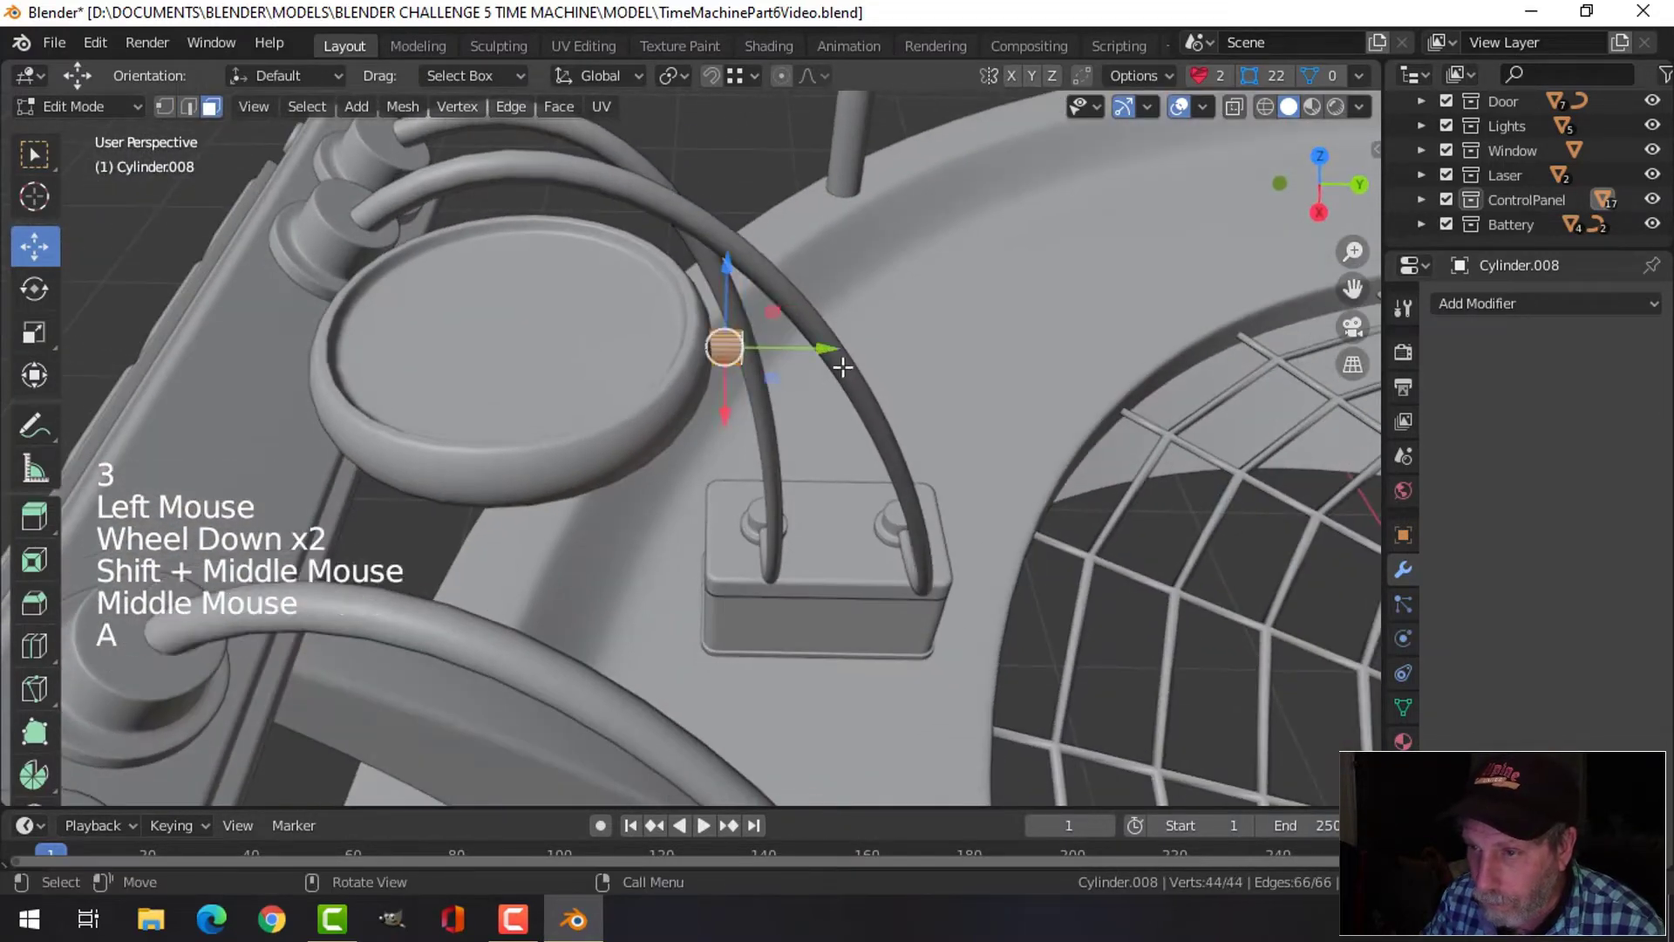
pyautogui.moveTo(835, 357); pyautogui.dragTo(820, 349)
# Extrude the stub's outer end face in place and scale it up by a factor of about 1.33 to form a shoulder
pyautogui.moveTo(820, 349); pyautogui.dragTo(723, 358, button='middle')
pyautogui.hotkey('alt', 'a')
pyautogui.click(726, 355)
pyautogui.moveTo(807, 394); pyautogui.dragTo(822, 388)
pyautogui.moveTo(822, 389)
pyautogui.keyDown('shift'); pyautogui.mouseDown(button='middle')
pyautogui.moveTo(741, 362)
pyautogui.moveTo(843, 385)
pyautogui.moveTo(797, 369)
pyautogui.mouseUp(button='middle'); pyautogui.keyUp('shift')
pyautogui.scroll(2, 842, 386)
pyautogui.press('e')
pyautogui.press('s')
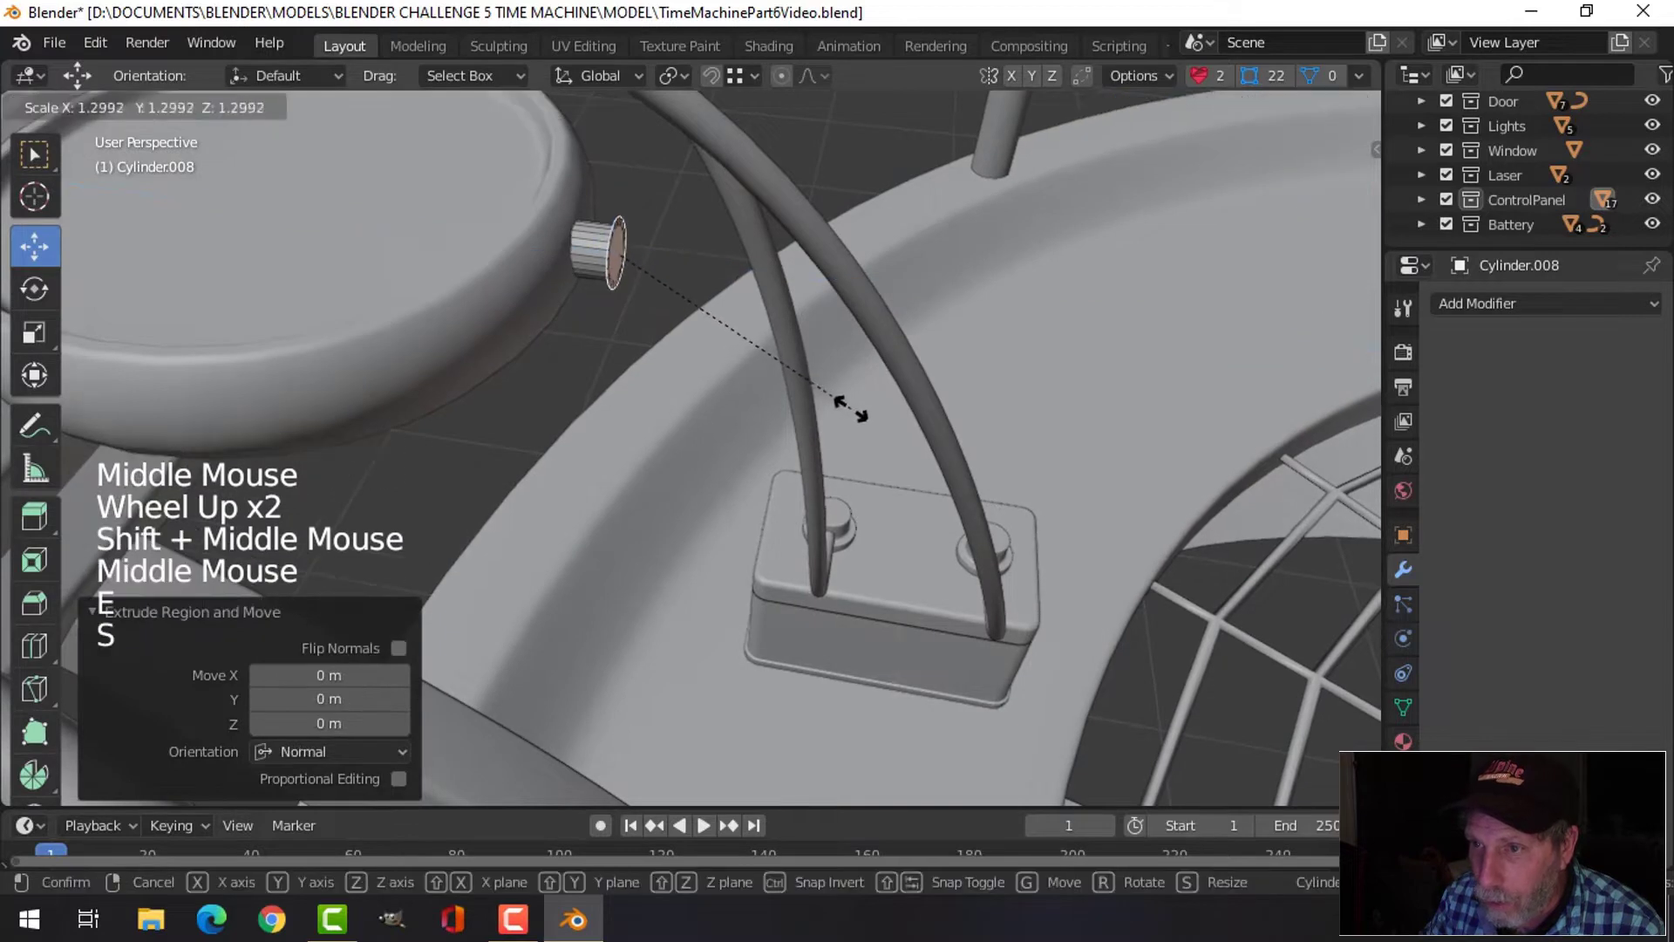
pyautogui.click(804, 384)
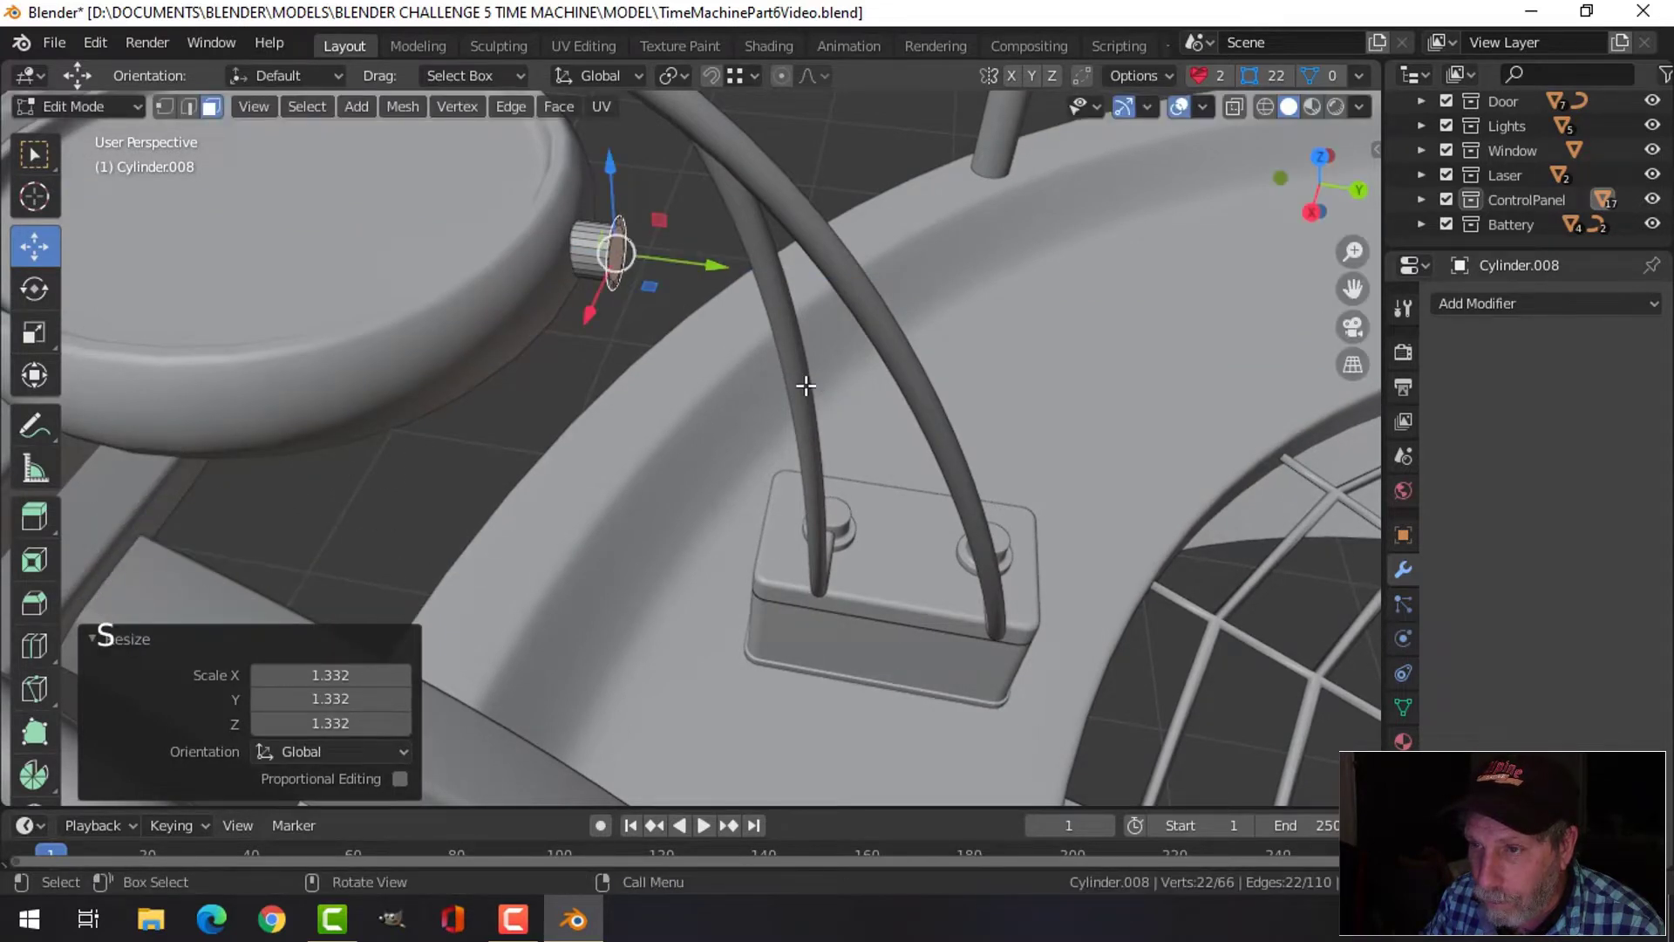
pyautogui.press('s')
pyautogui.click(796, 376)
# Extrude the enlarged end face outward about 0.027 m along Y and bevel its outer rim with 4 segments
pyautogui.press('e')
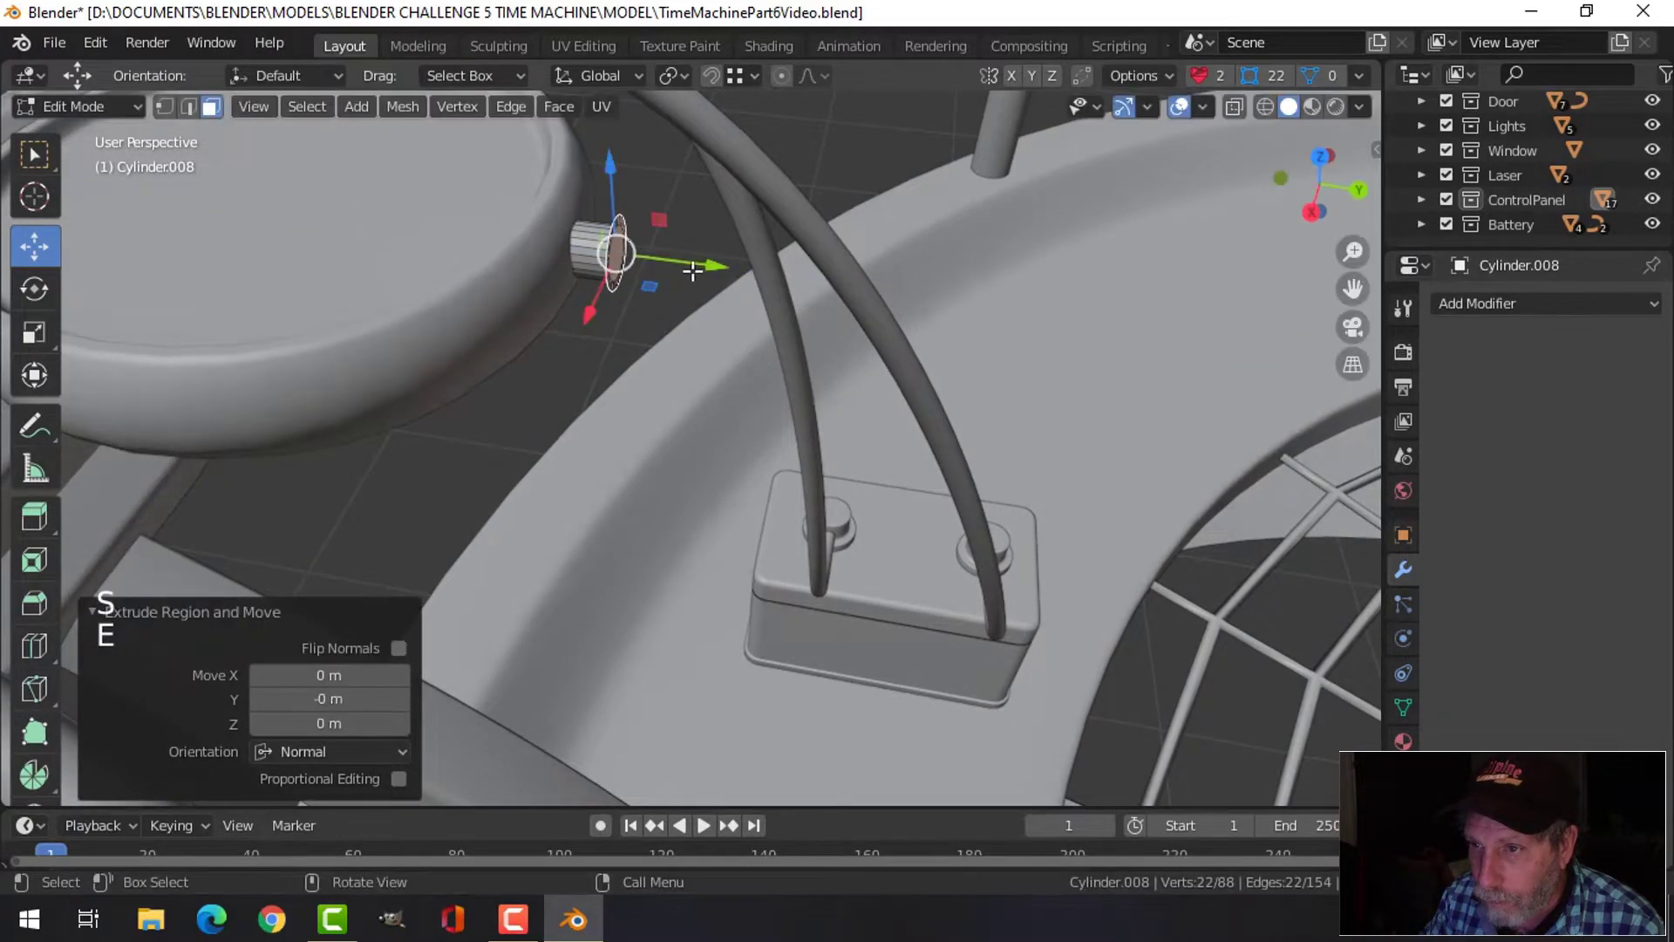
pyautogui.click(762, 282)
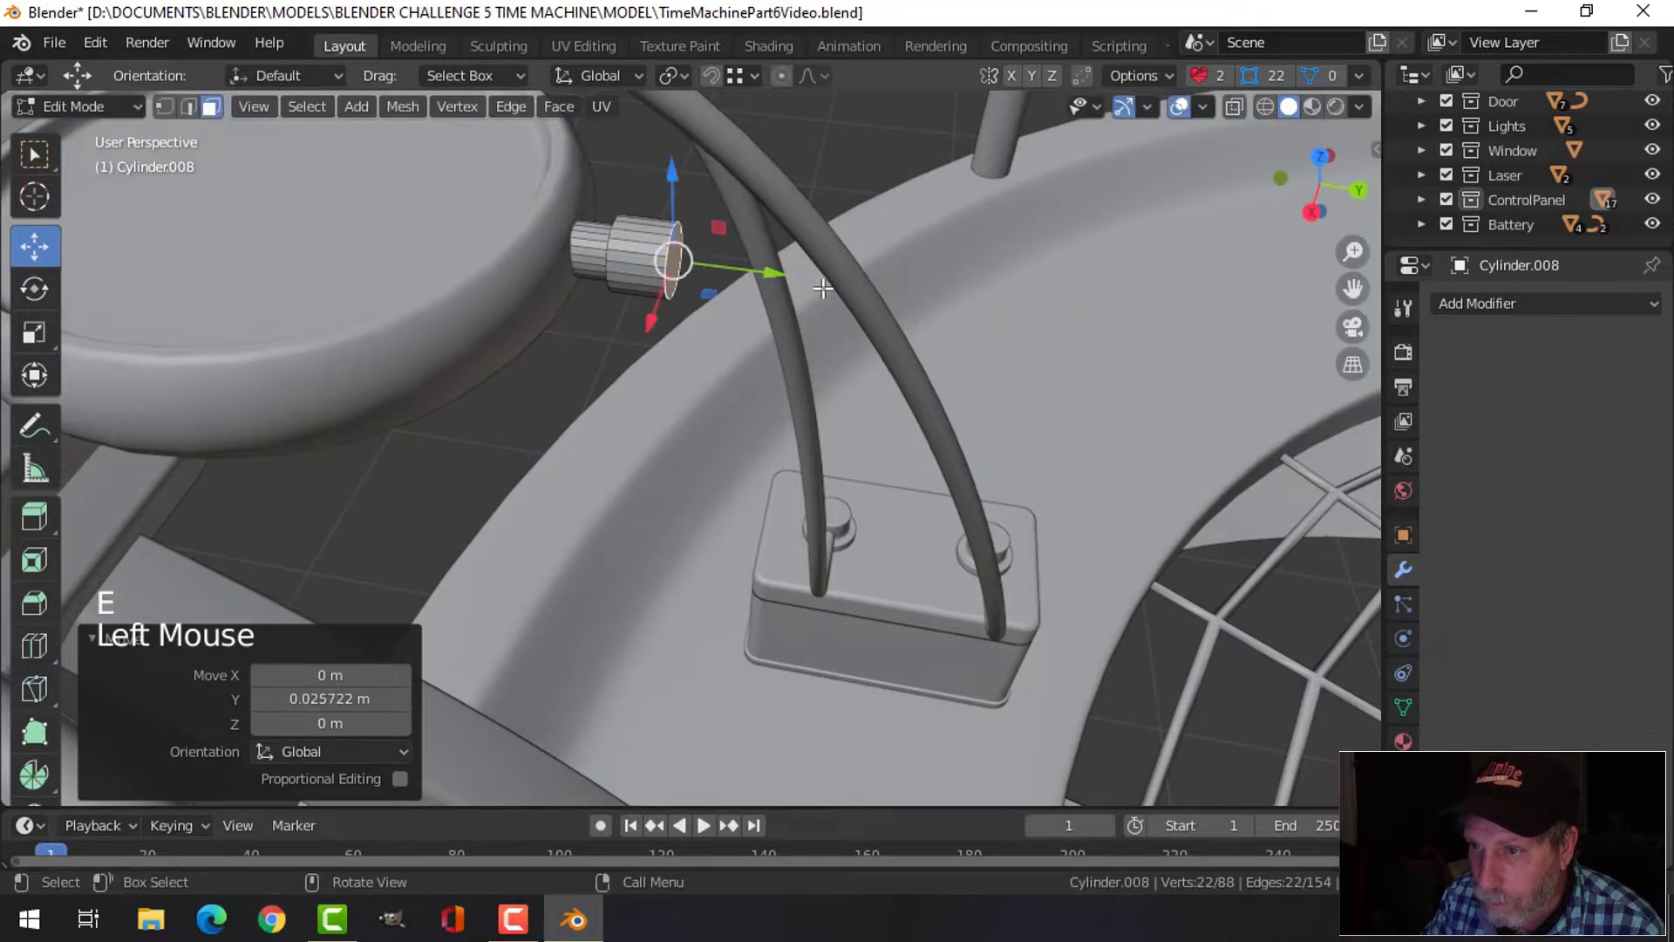
pyautogui.moveTo(776, 278); pyautogui.dragTo(781, 279)
pyautogui.hotkey('ctrl', 'b')
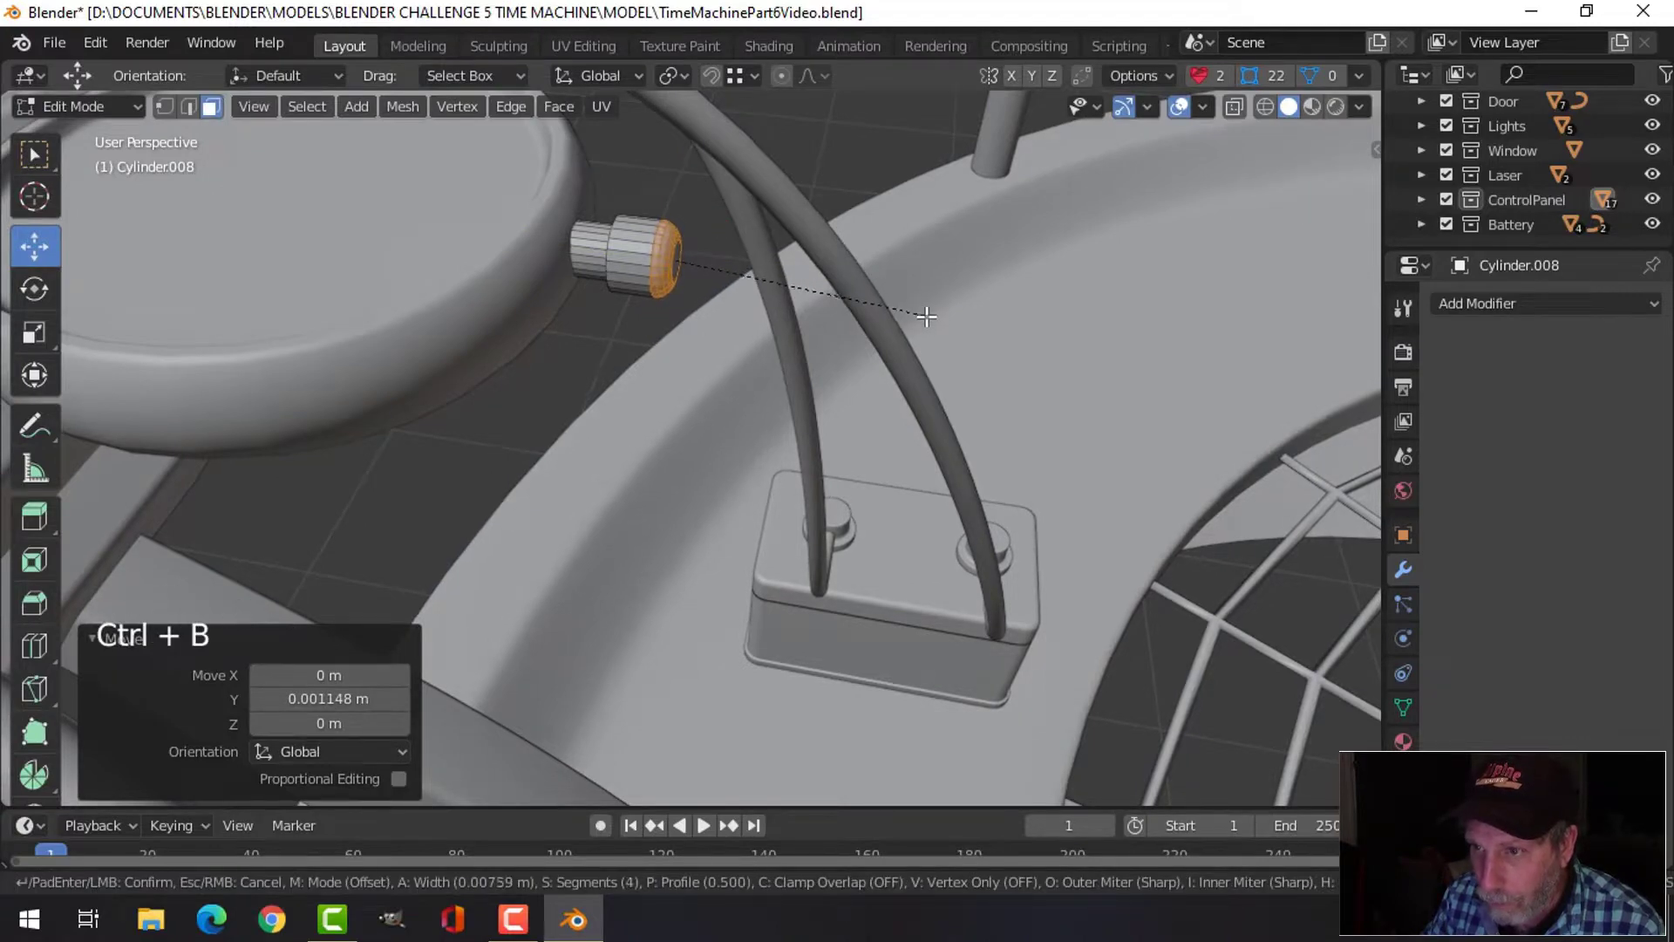
pyautogui.press('Tab')
# Bevel the edge loop at the knob's inner shoulder with 2 segments and an offset of about 0.0014 m
pyautogui.moveTo(810, 298); pyautogui.dragTo(715, 252, button='middle')
pyautogui.scroll(2, 784, 335)
pyautogui.press('Tab')
pyautogui.hotkey('alt', 'a')
pyautogui.scroll(1, 712, 249)
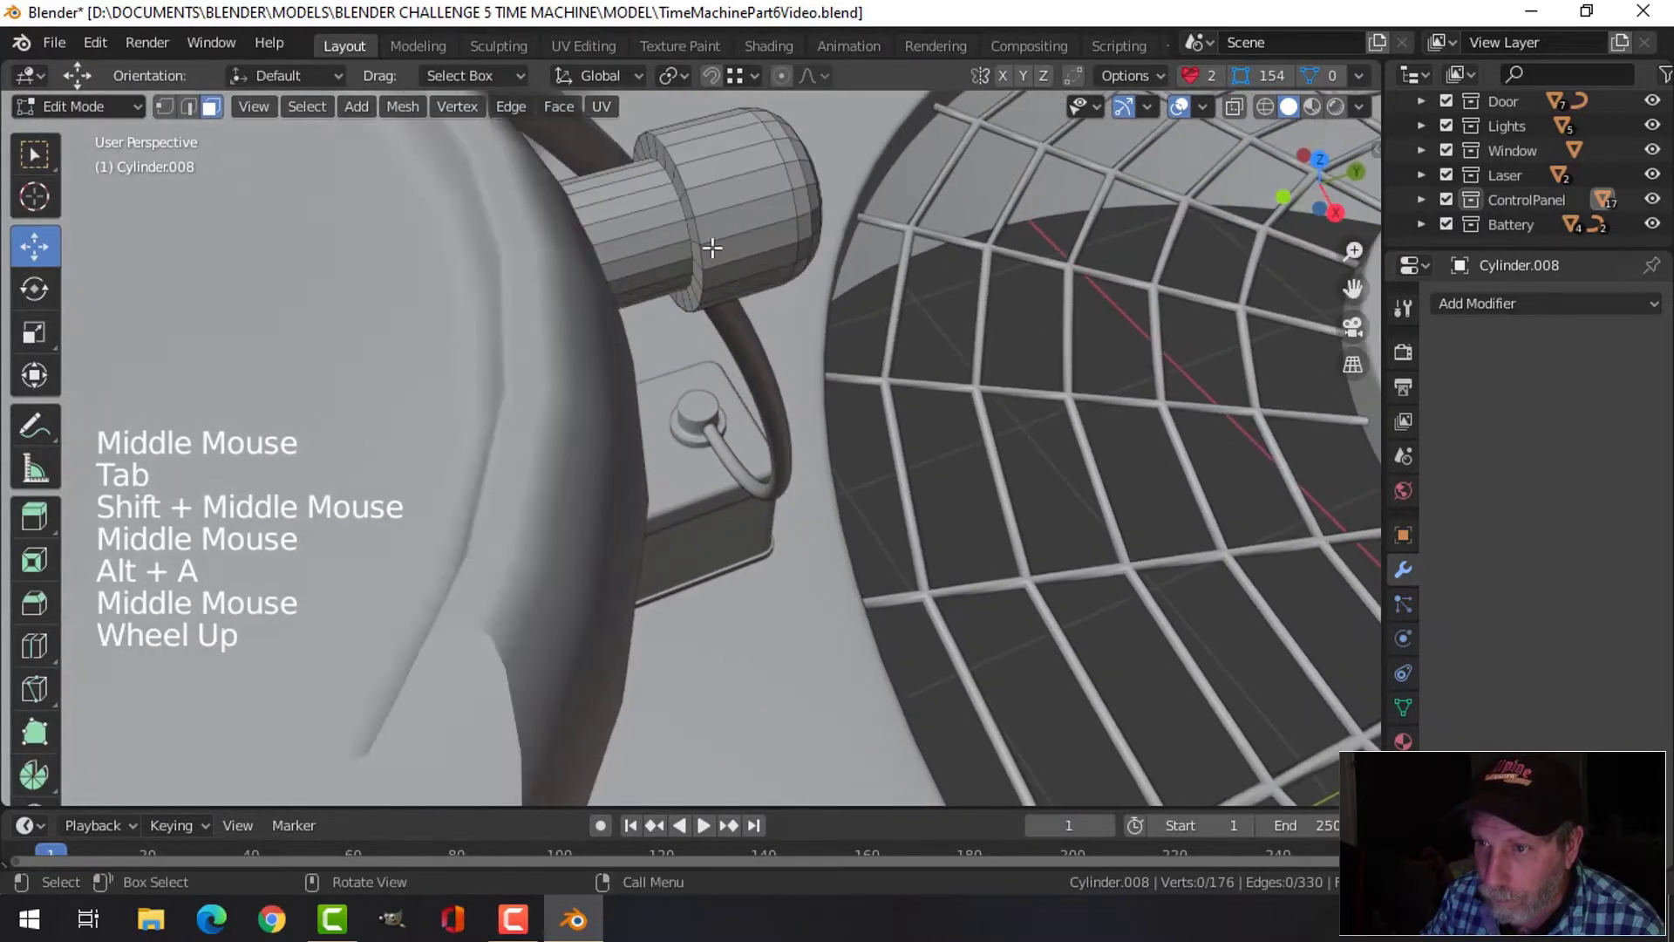
pyautogui.keyDown('alt'); pyautogui.keyDown('shift'); pyautogui.click(686, 179); pyautogui.keyUp('shift'); pyautogui.keyUp('alt')
pyautogui.hotkey('alt', 'a')
pyautogui.press('2')
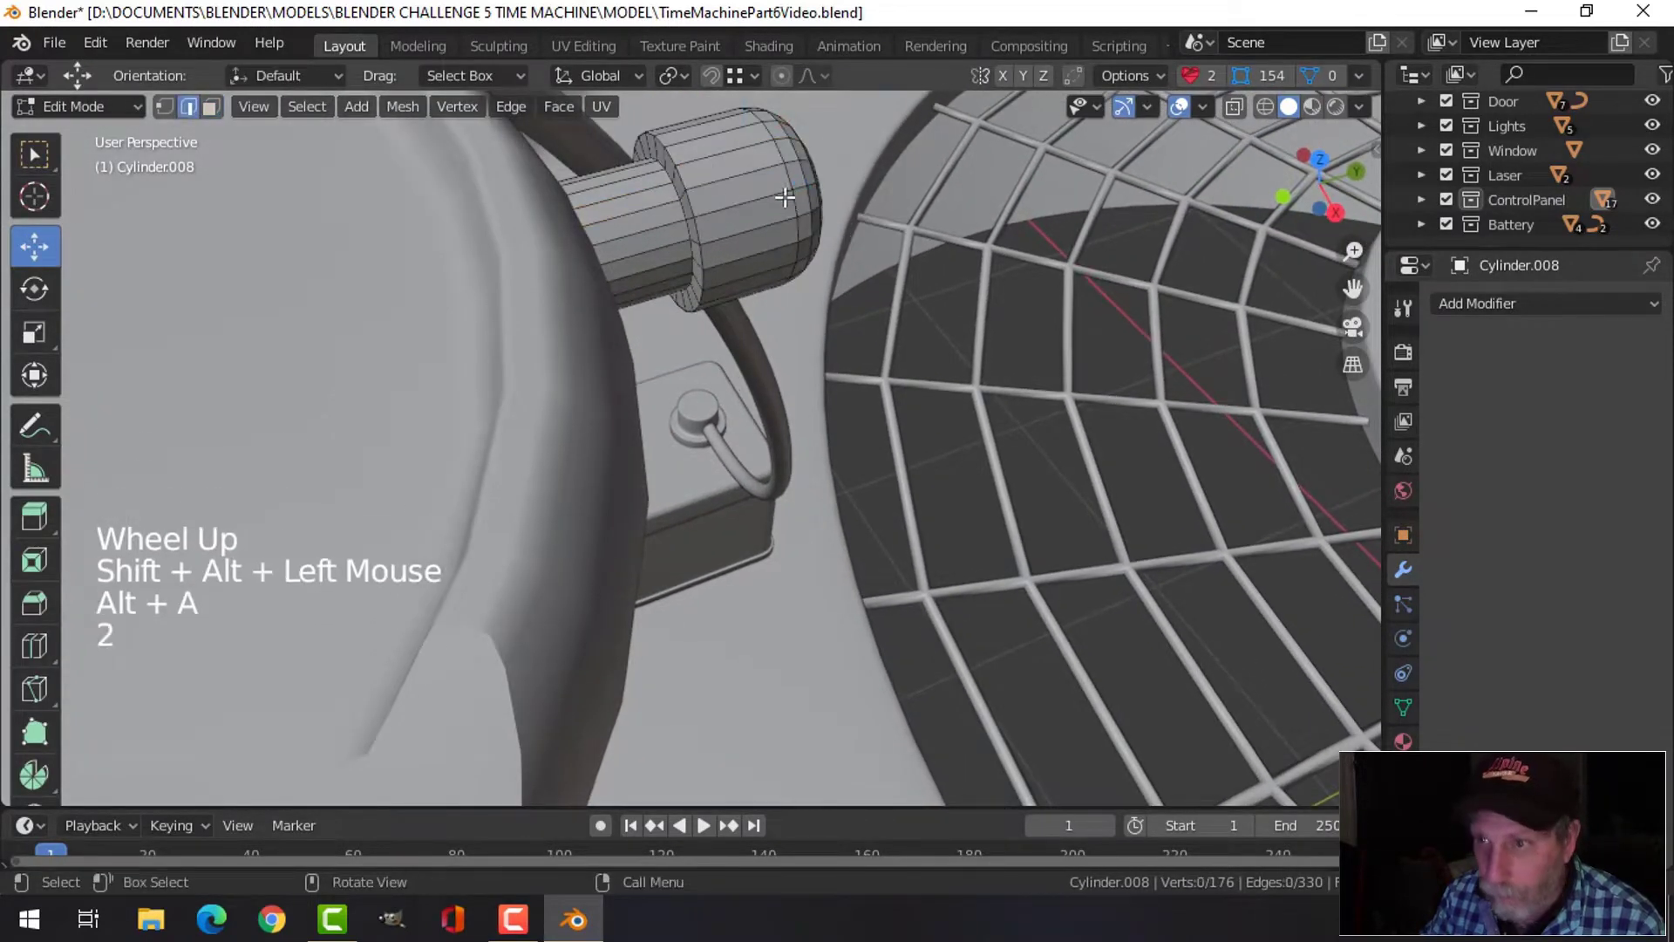
pyautogui.keyDown('alt'); pyautogui.keyDown('shift'); pyautogui.click(816, 204); pyautogui.keyUp('shift'); pyautogui.keyUp('alt')
pyautogui.hotkey('ctrl', 'b')
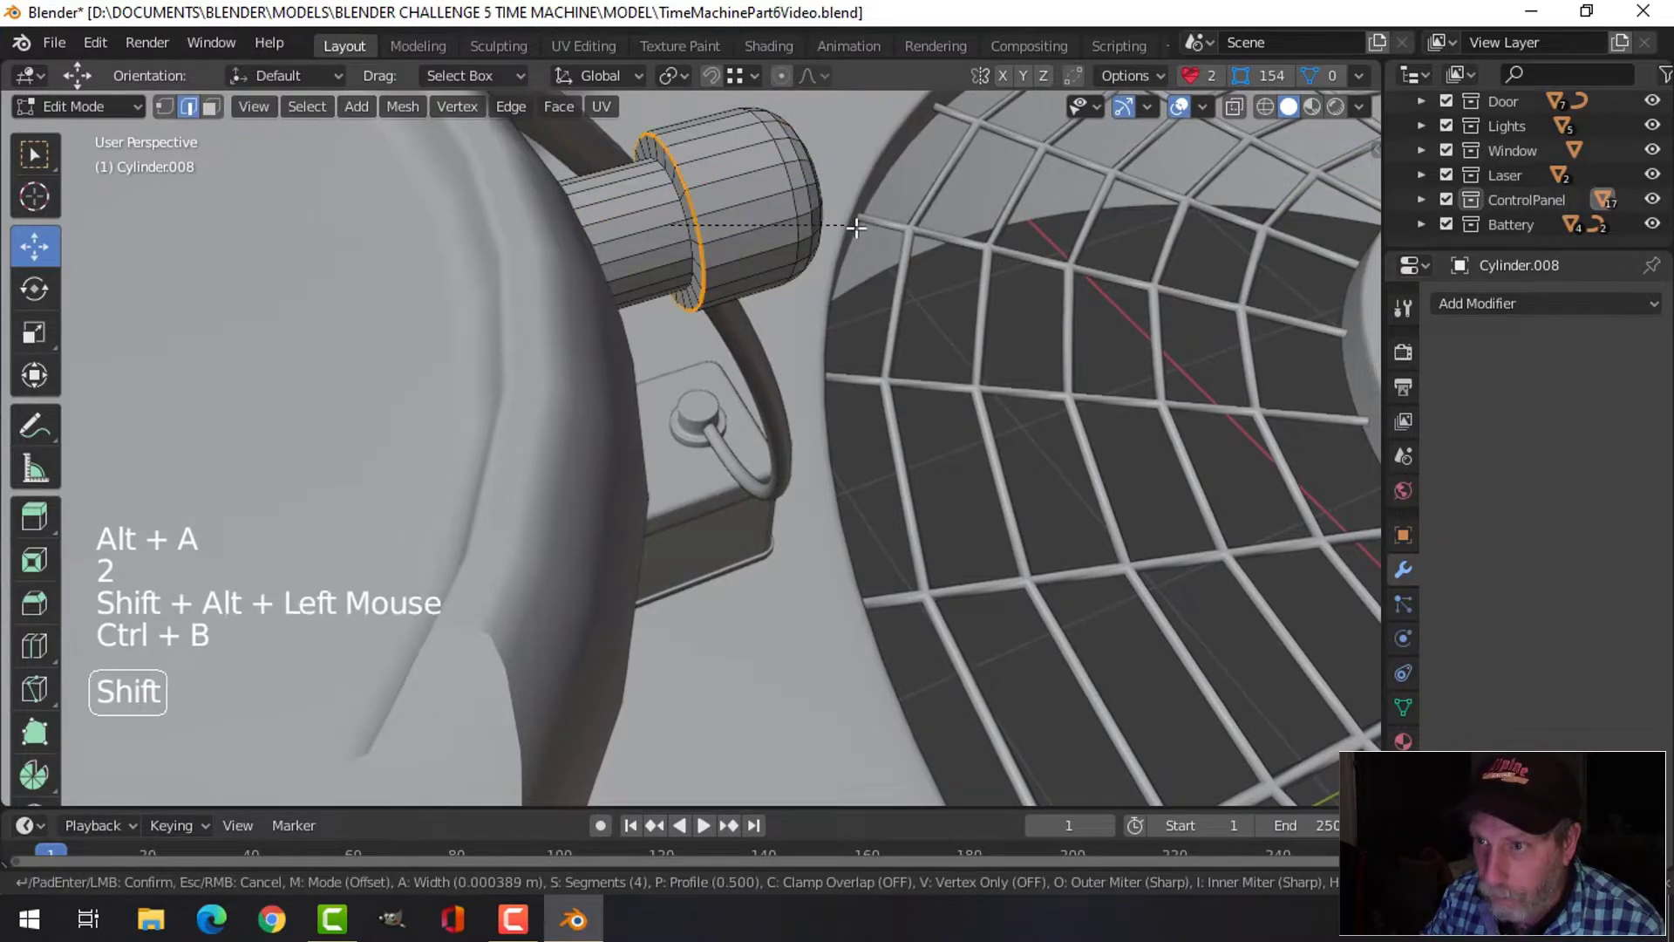
pyautogui.click(900, 237)
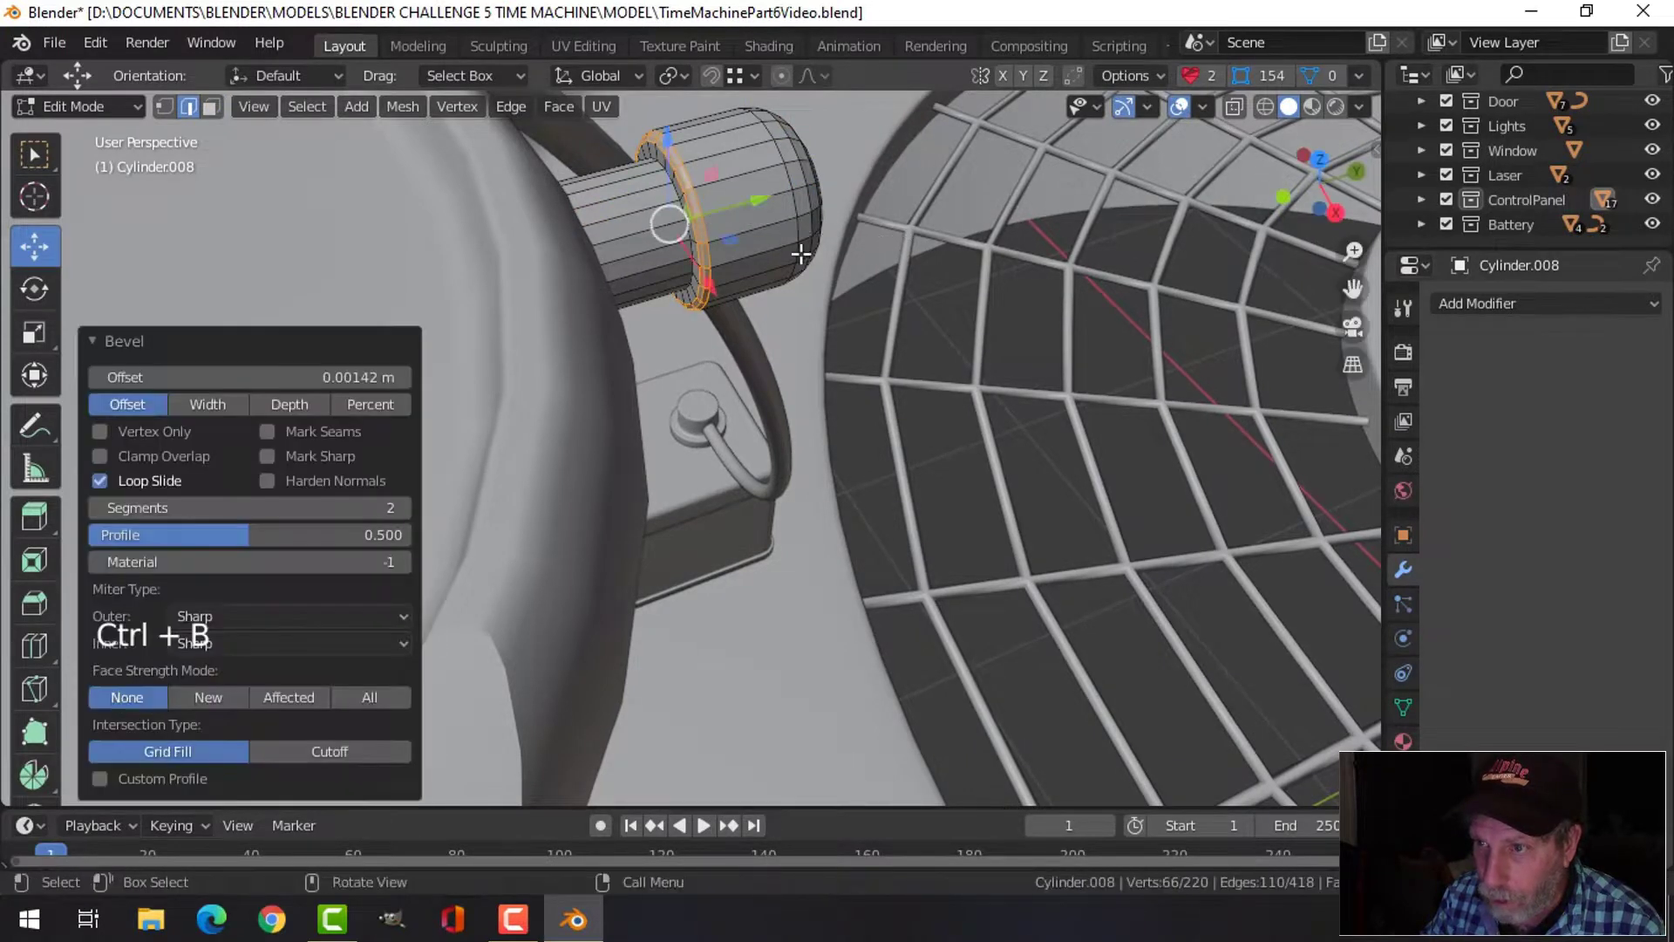
# Add a loop cut around the knob's narrow neck and slide it toward the shoulder by a factor of about 0.86
pyautogui.hotkey('ctrl', 'r')
pyautogui.click(645, 206)
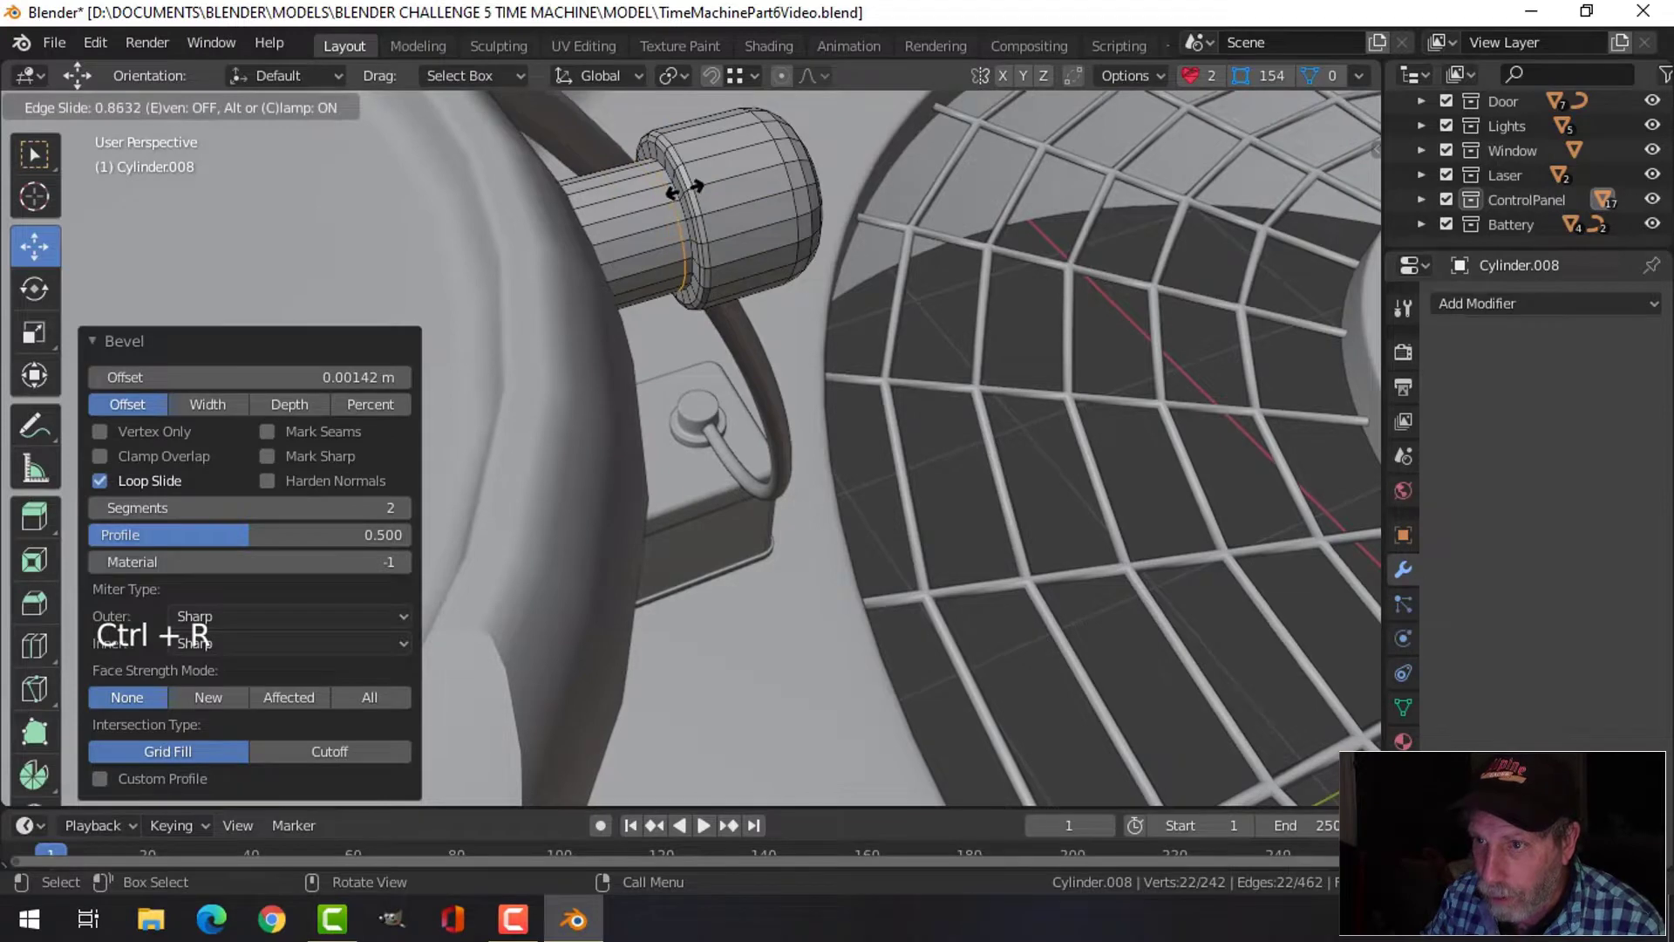
pyautogui.click(684, 188)
# Give the knob a level 1 subdivision surface and shade it smooth
pyautogui.press('Tab')
pyautogui.hotkey('ctrl', '1')
pyautogui.rightClick(749, 182)
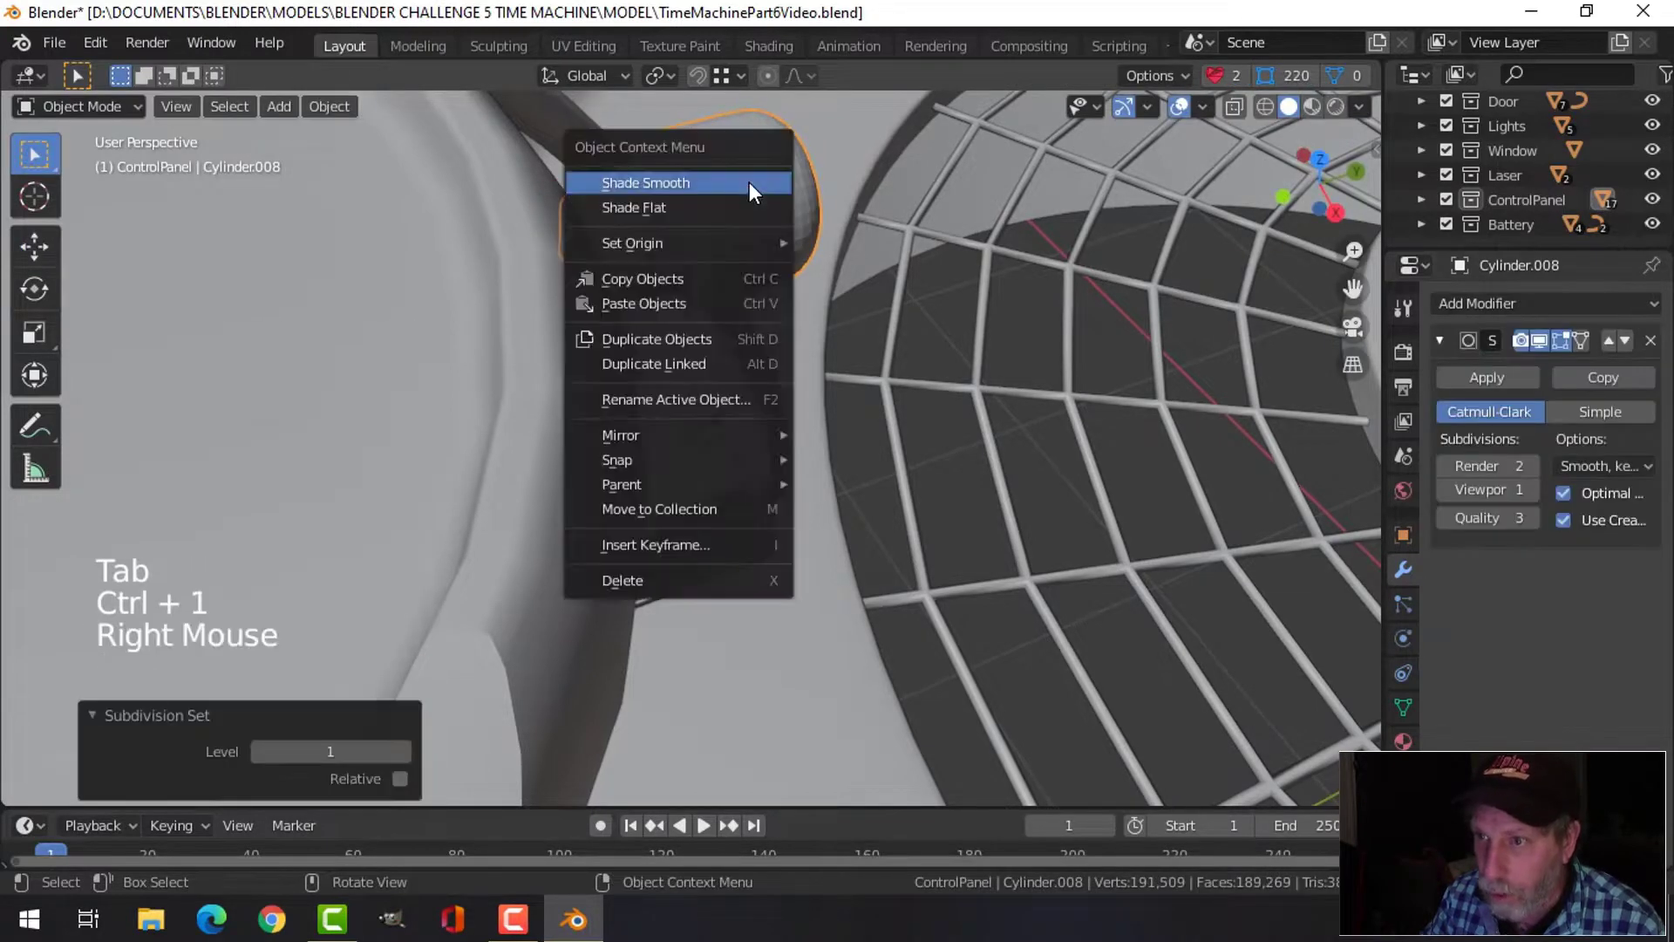
pyautogui.click(750, 182)
pyautogui.press('Tab')
pyautogui.press('Tab')
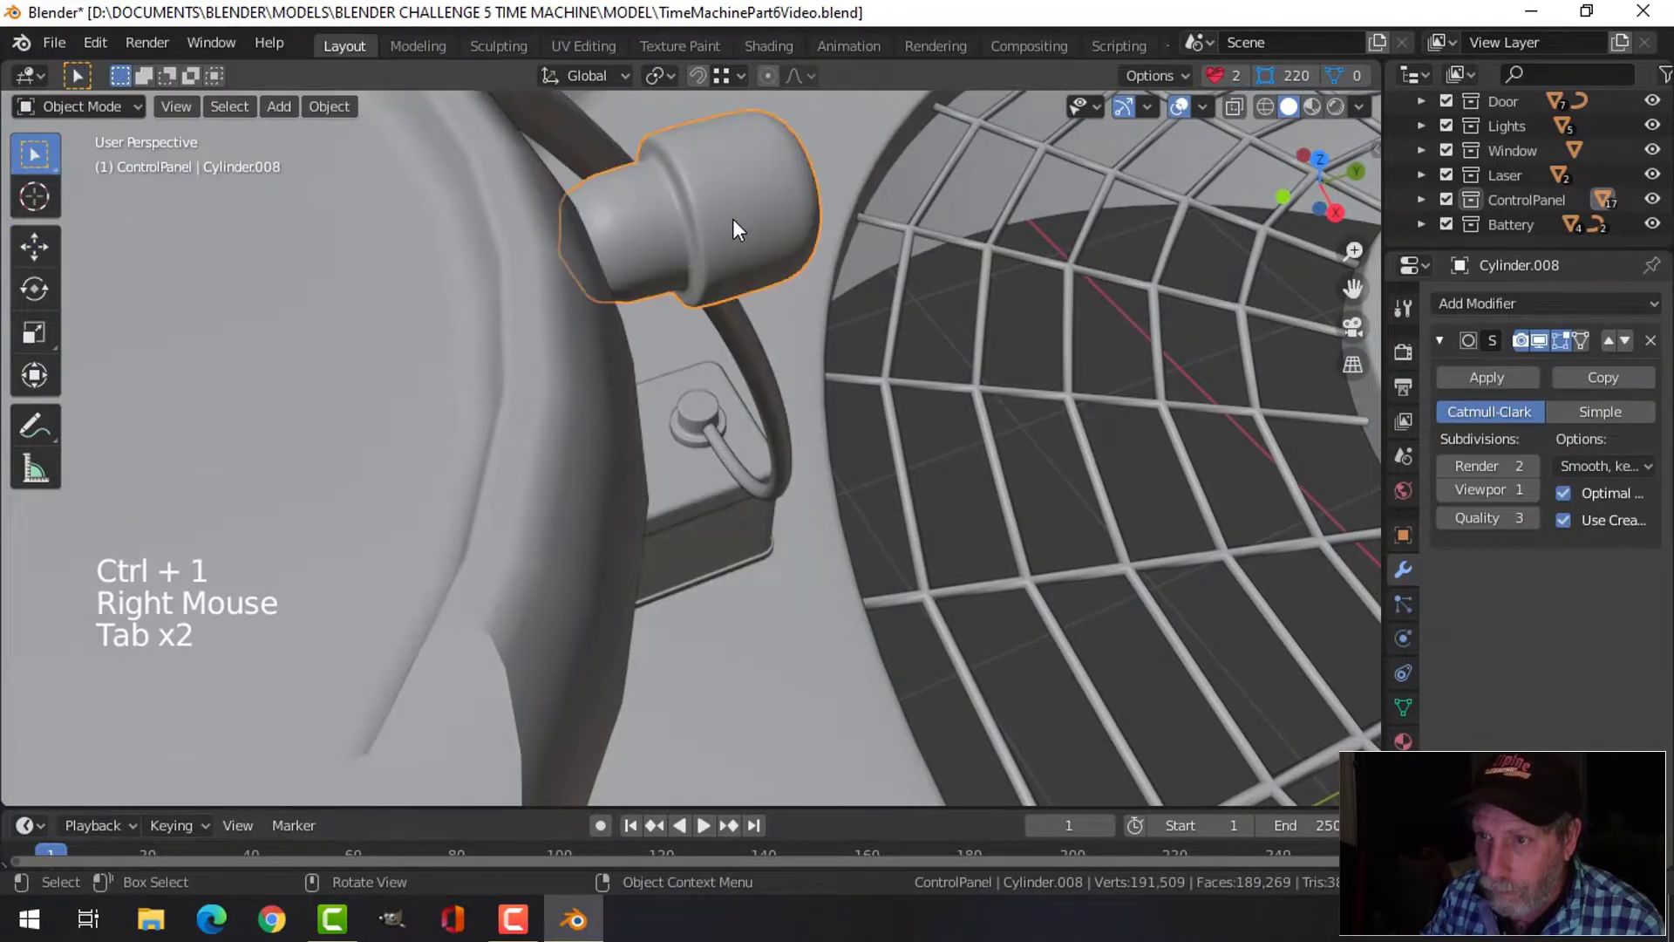
# Isolate the knob, delete the end face of its narrow neck, and return to the full scene
pyautogui.press('KP_Divide')
pyautogui.press('Tab')
pyautogui.moveTo(676, 349); pyautogui.dragTo(704, 420, button='middle')
pyautogui.press('3')
pyautogui.click(615, 457)
pyautogui.press('x')
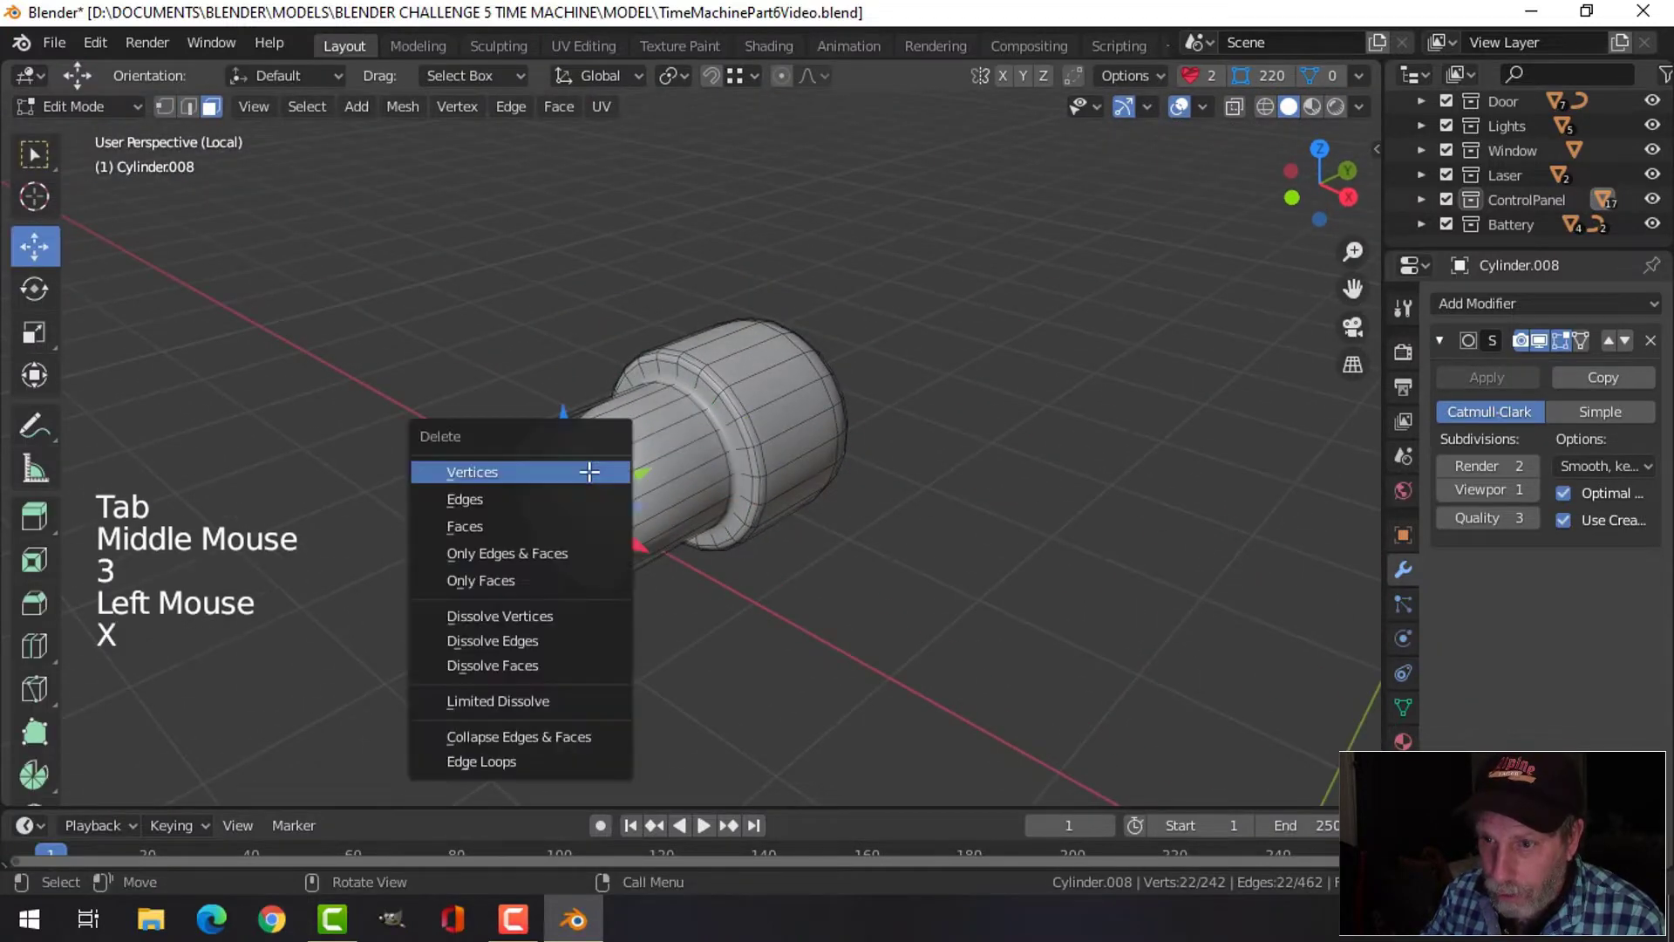
pyautogui.click(564, 528)
pyautogui.press('Tab')
pyautogui.moveTo(819, 452); pyautogui.dragTo(765, 455, button='middle')
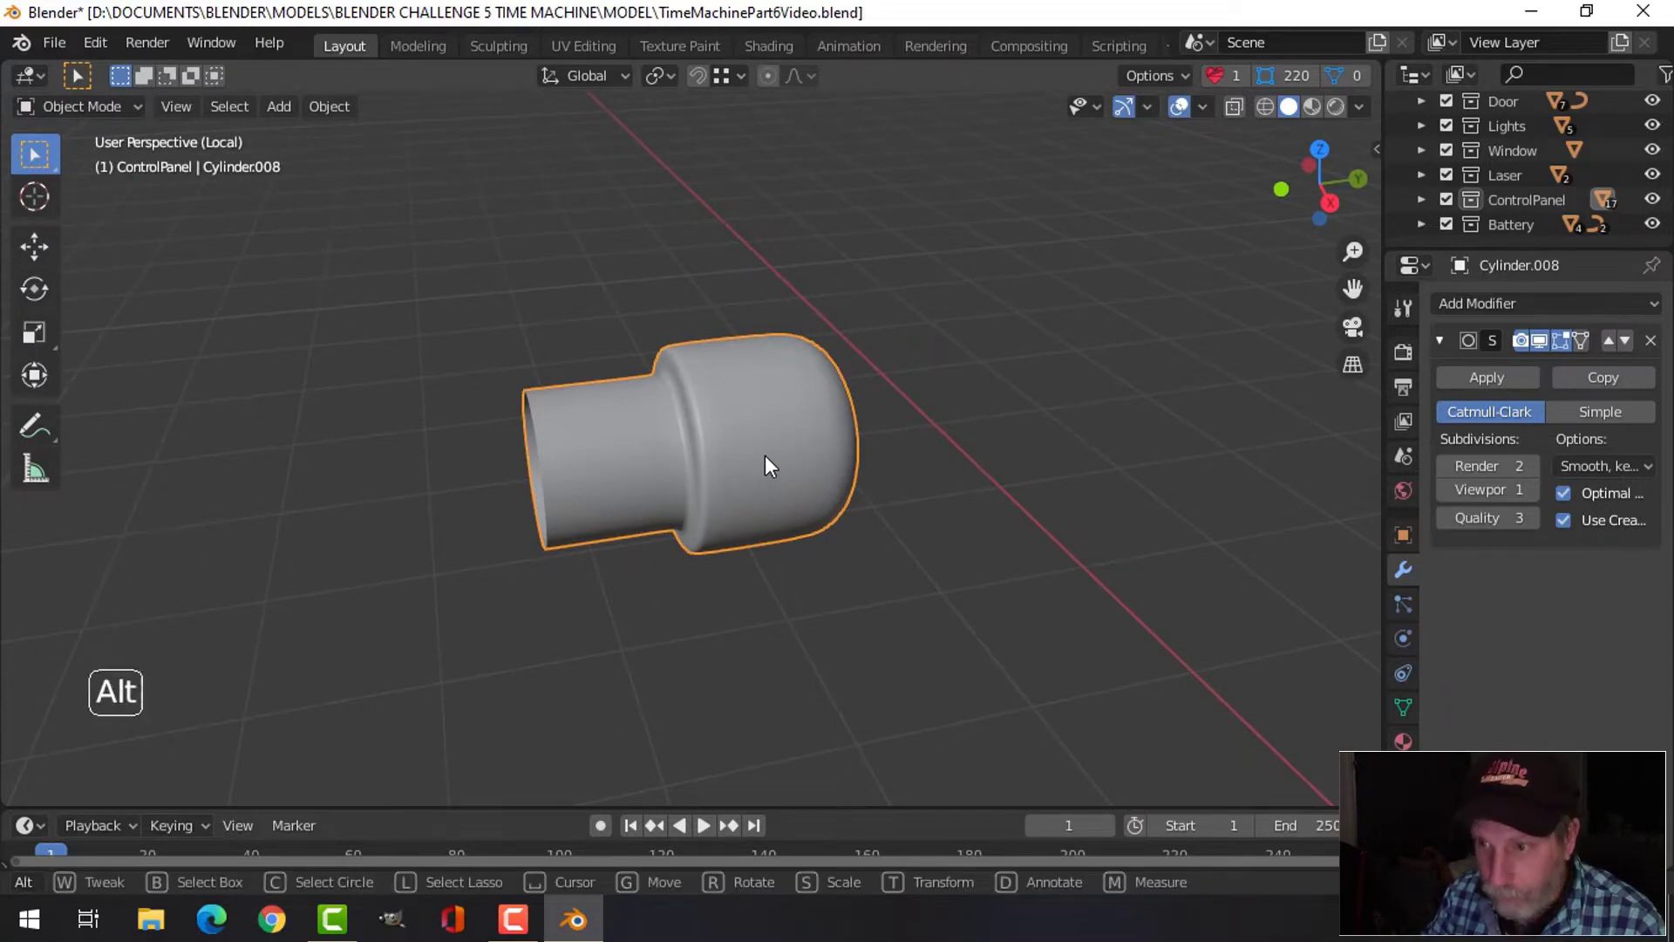
pyautogui.press('/')
pyautogui.scroll(-1, 819, 388)
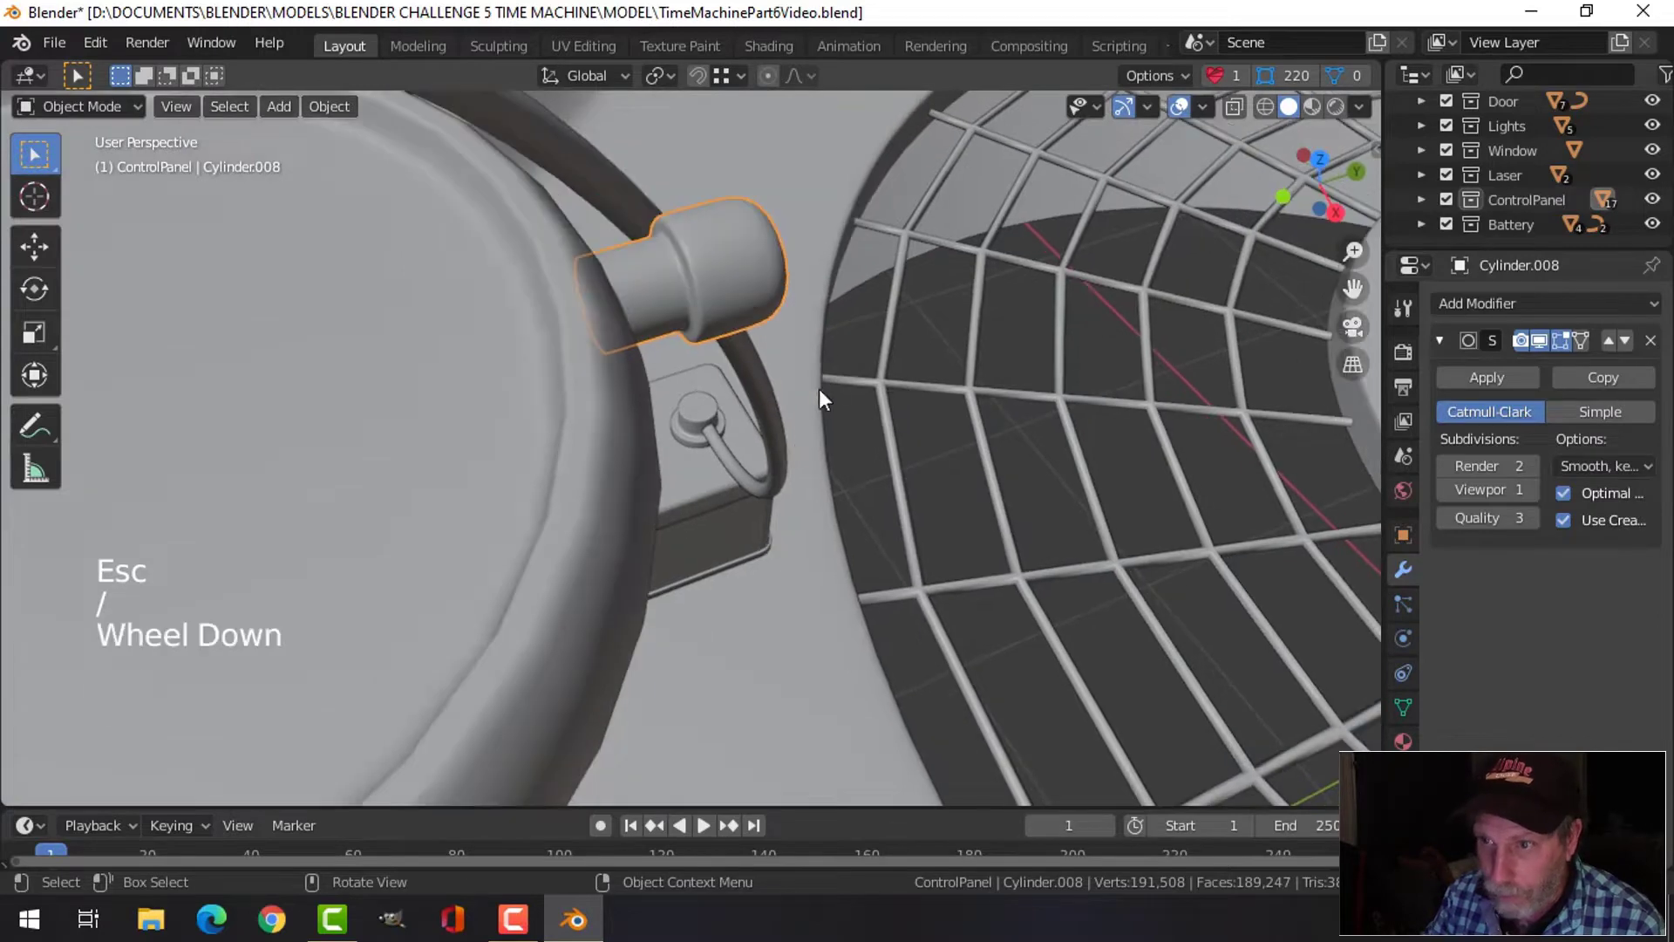
# Move the knob's whole mesh slightly along Y so that its neck sinks into the disc's rim
pyautogui.hotkey('alt', 'a')
pyautogui.moveTo(819, 389); pyautogui.dragTo(667, 406, button='middle')
pyautogui.scroll(-2, 663, 384)
pyautogui.moveTo(667, 406); pyautogui.dragTo(714, 441, button='middle')
pyautogui.click(688, 418)
pyautogui.press('Tab')
pyautogui.press('a')
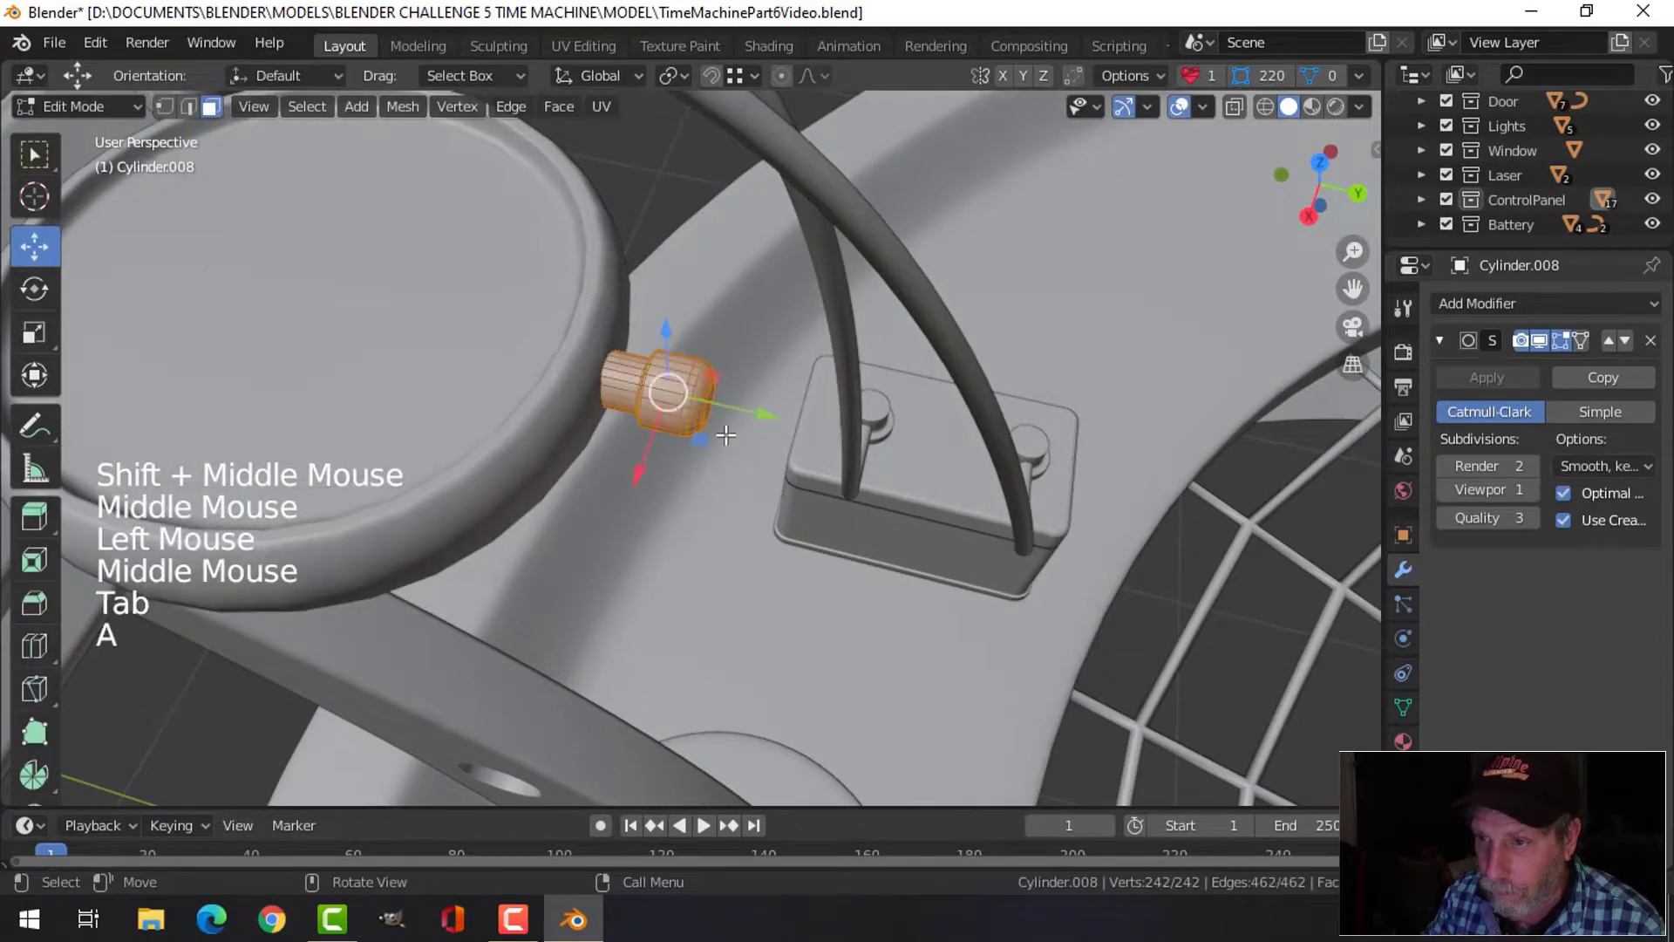
pyautogui.moveTo(750, 415); pyautogui.dragTo(750, 411)
pyautogui.press('Tab')
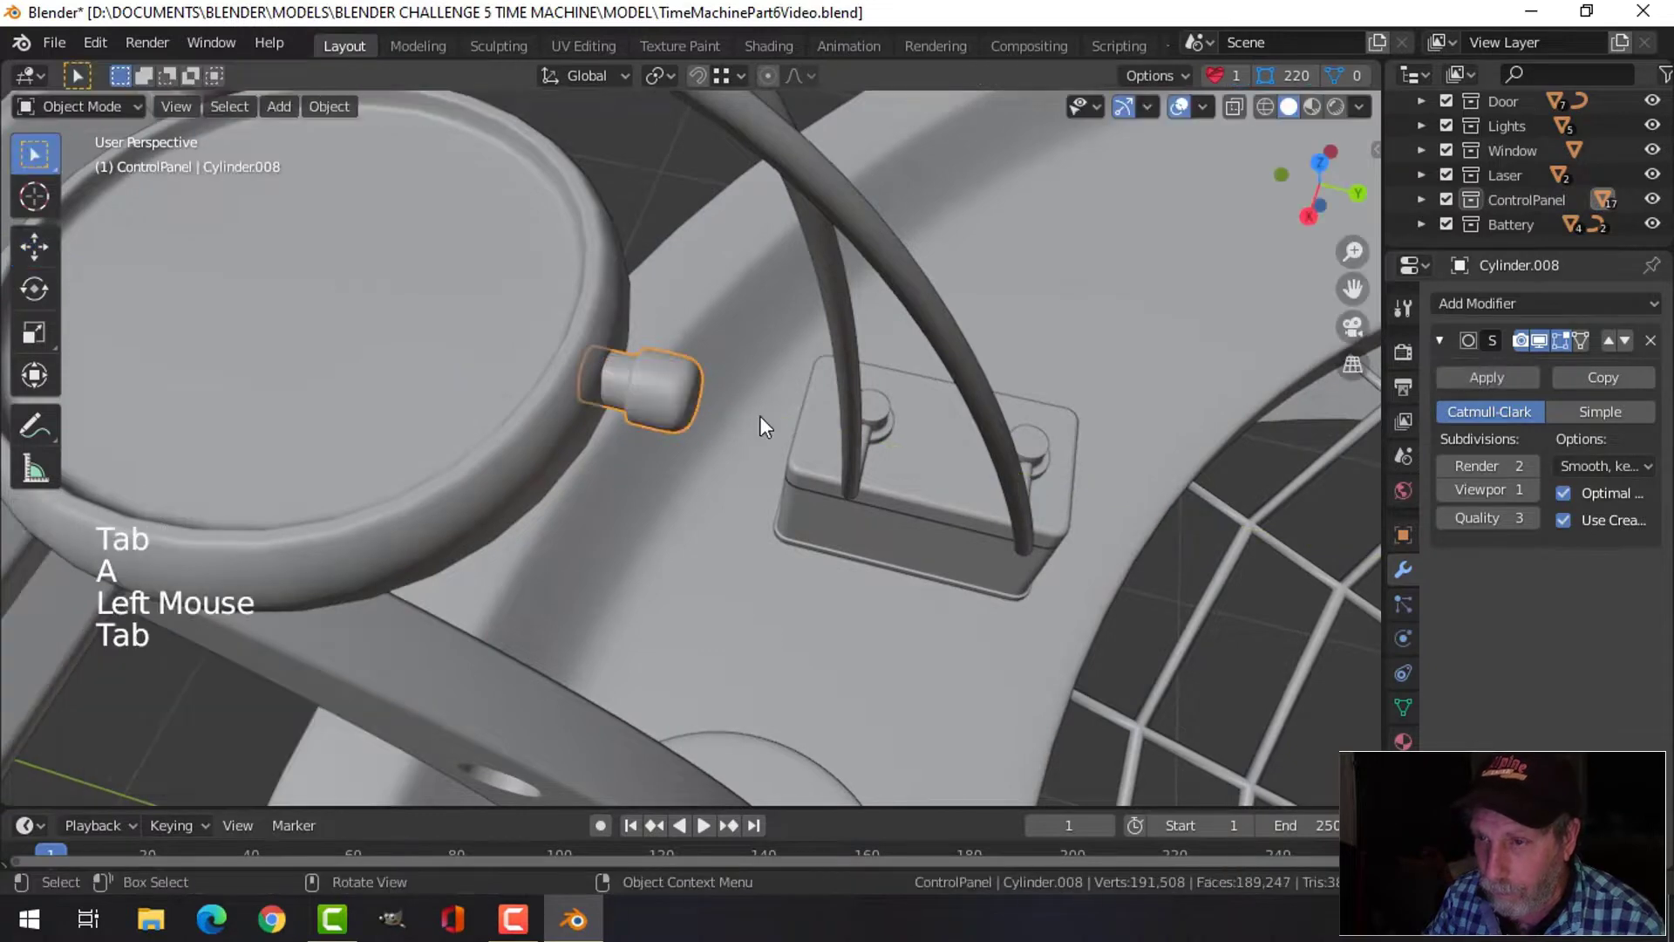
# Set the knob's origin to its geometry and snap the 3D cursor to the knob
pyautogui.scroll(-2, 760, 415)
pyautogui.hotkey('alt', 'a')
pyautogui.moveTo(759, 462); pyautogui.dragTo(683, 395, button='middle')
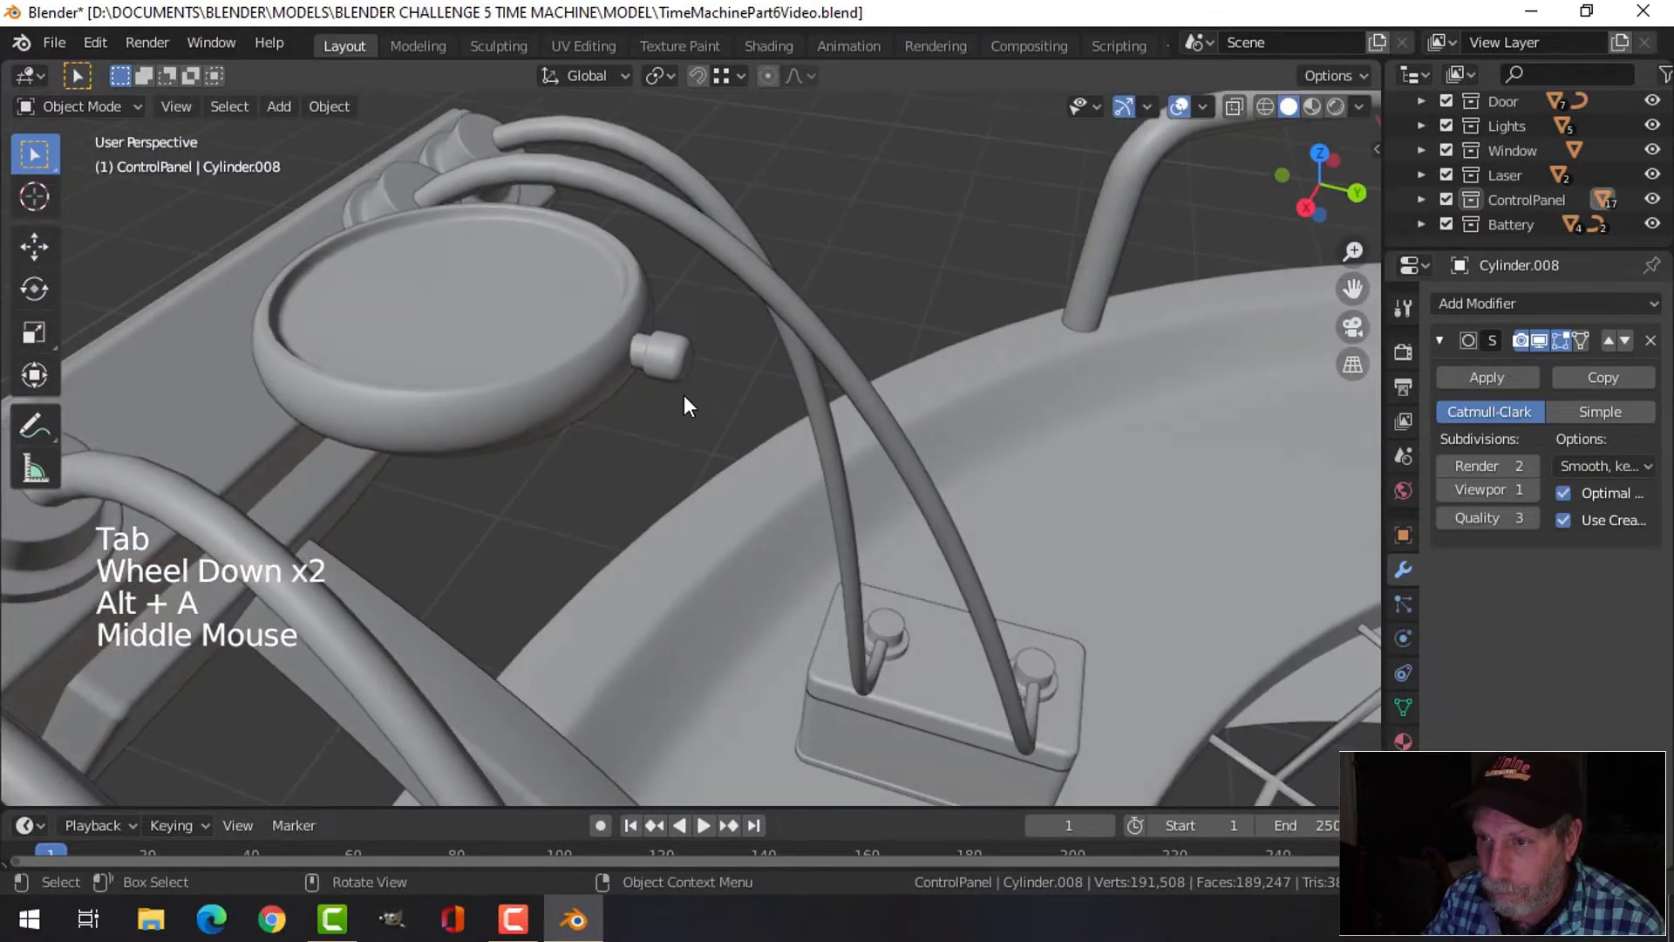
pyautogui.click(697, 367)
pyautogui.click(328, 105)
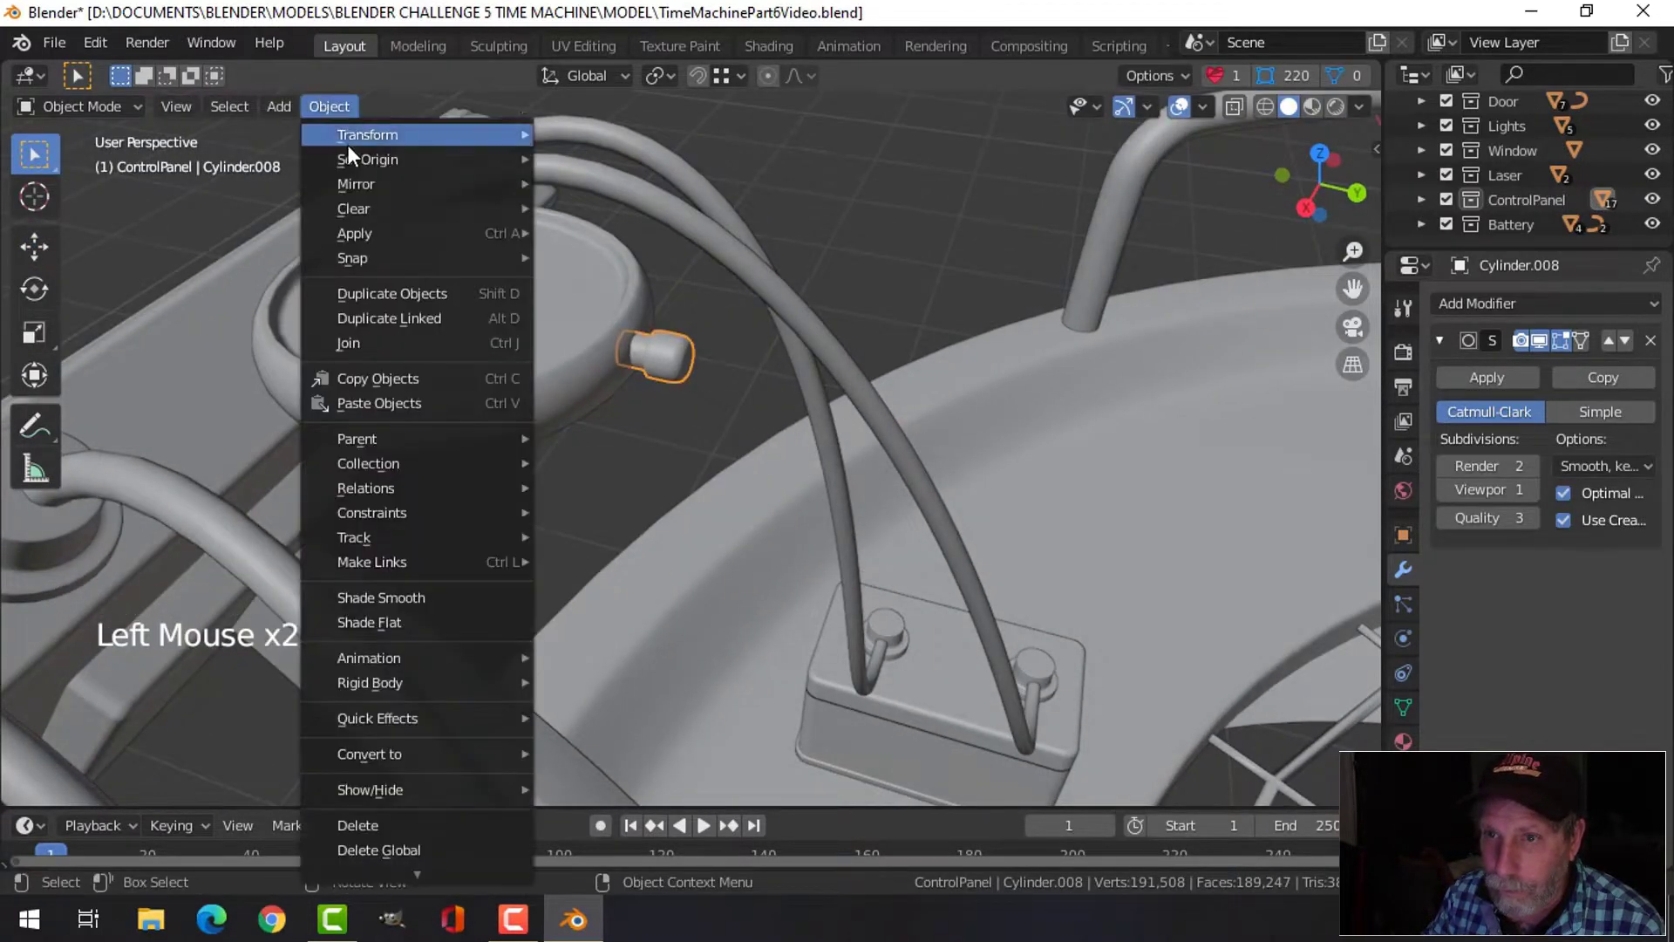
pyautogui.moveTo(366, 157)
pyautogui.click(625, 187)
pyautogui.hotkey('shift', 's')
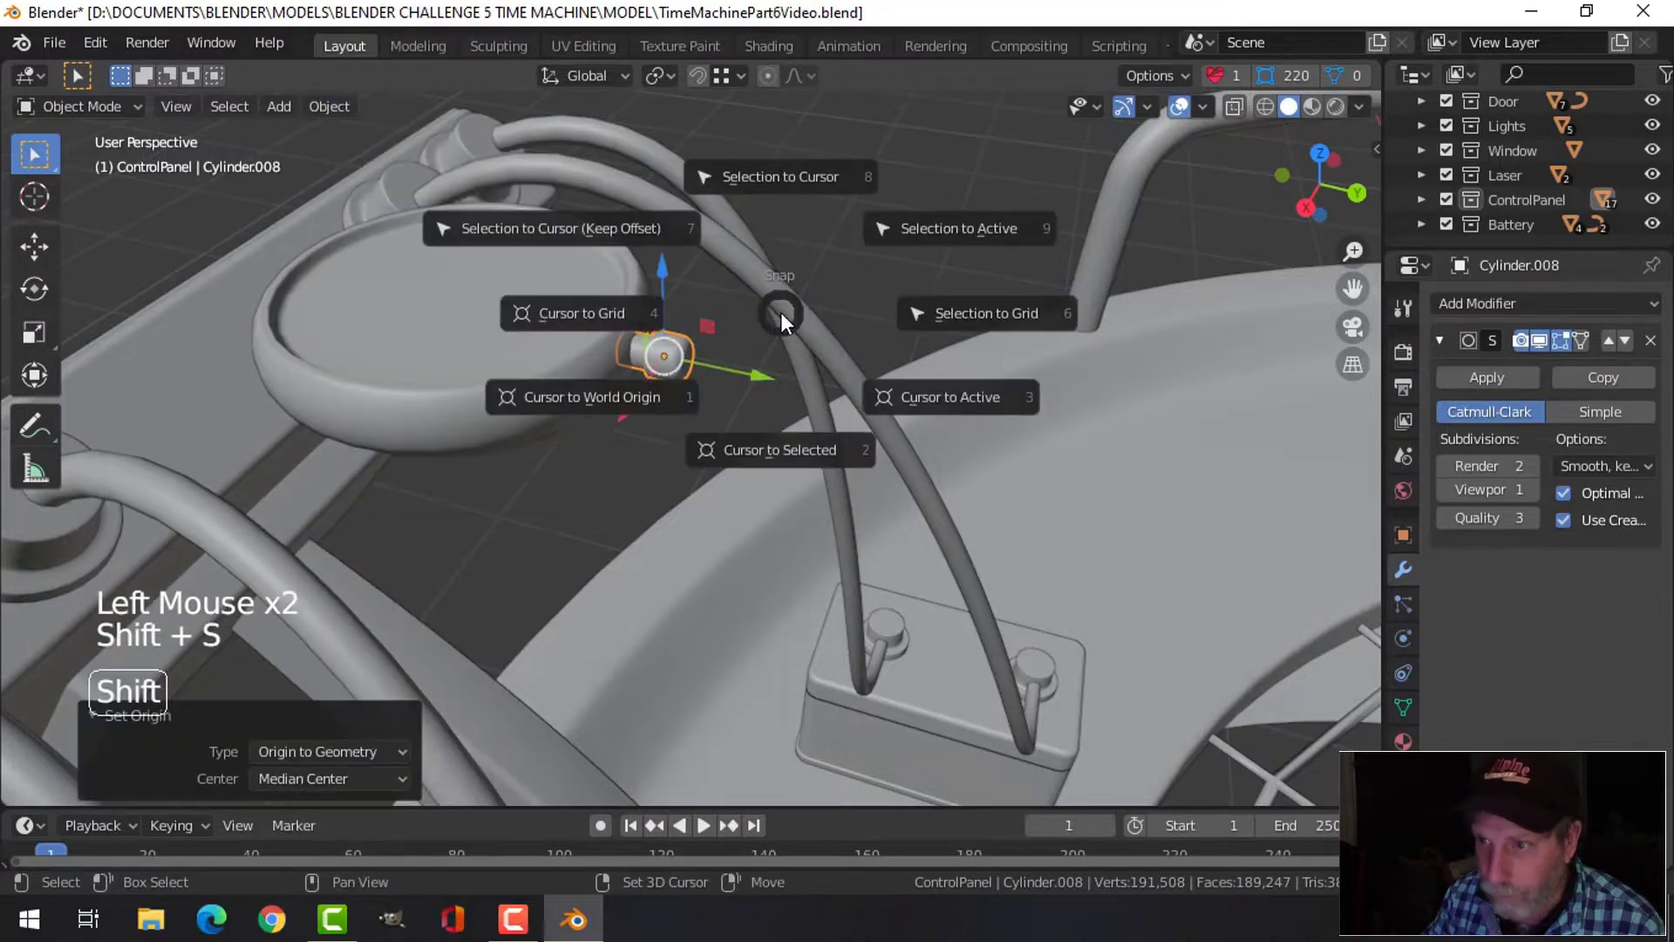
# Add a torus at the knob with 24 major segments and a minor radius of 0.12 m
pyautogui.scroll(-2, 797, 362)
pyautogui.hotkey('shift', 'a')
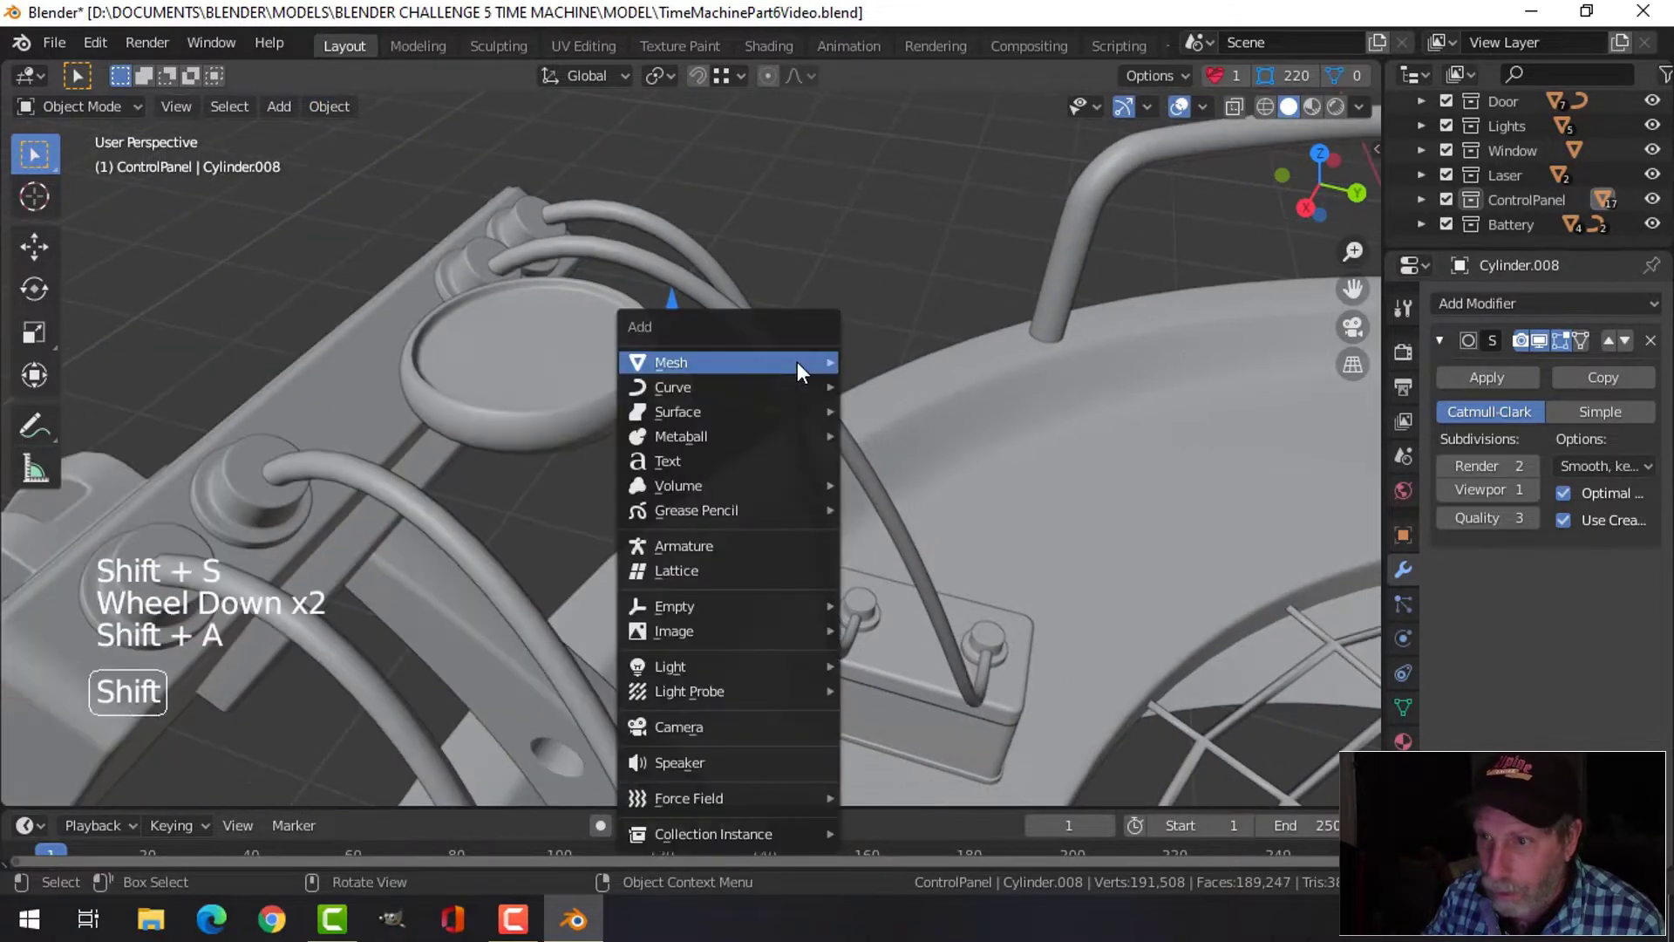
pyautogui.moveTo(797, 363)
pyautogui.click(927, 526)
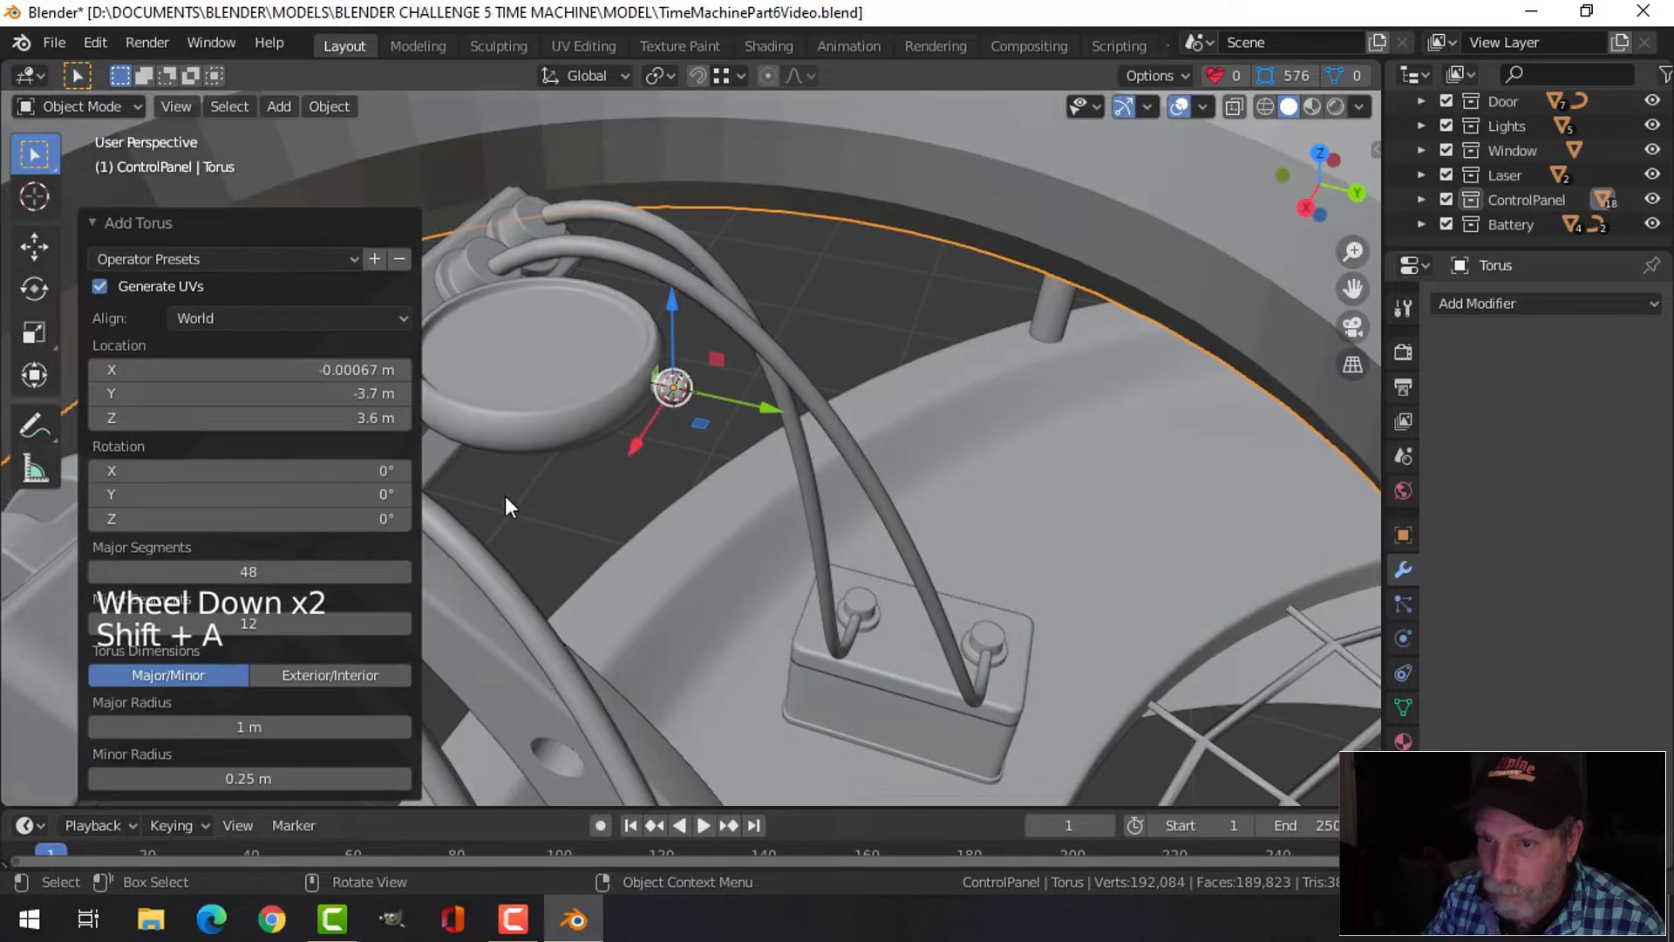
pyautogui.click(258, 572)
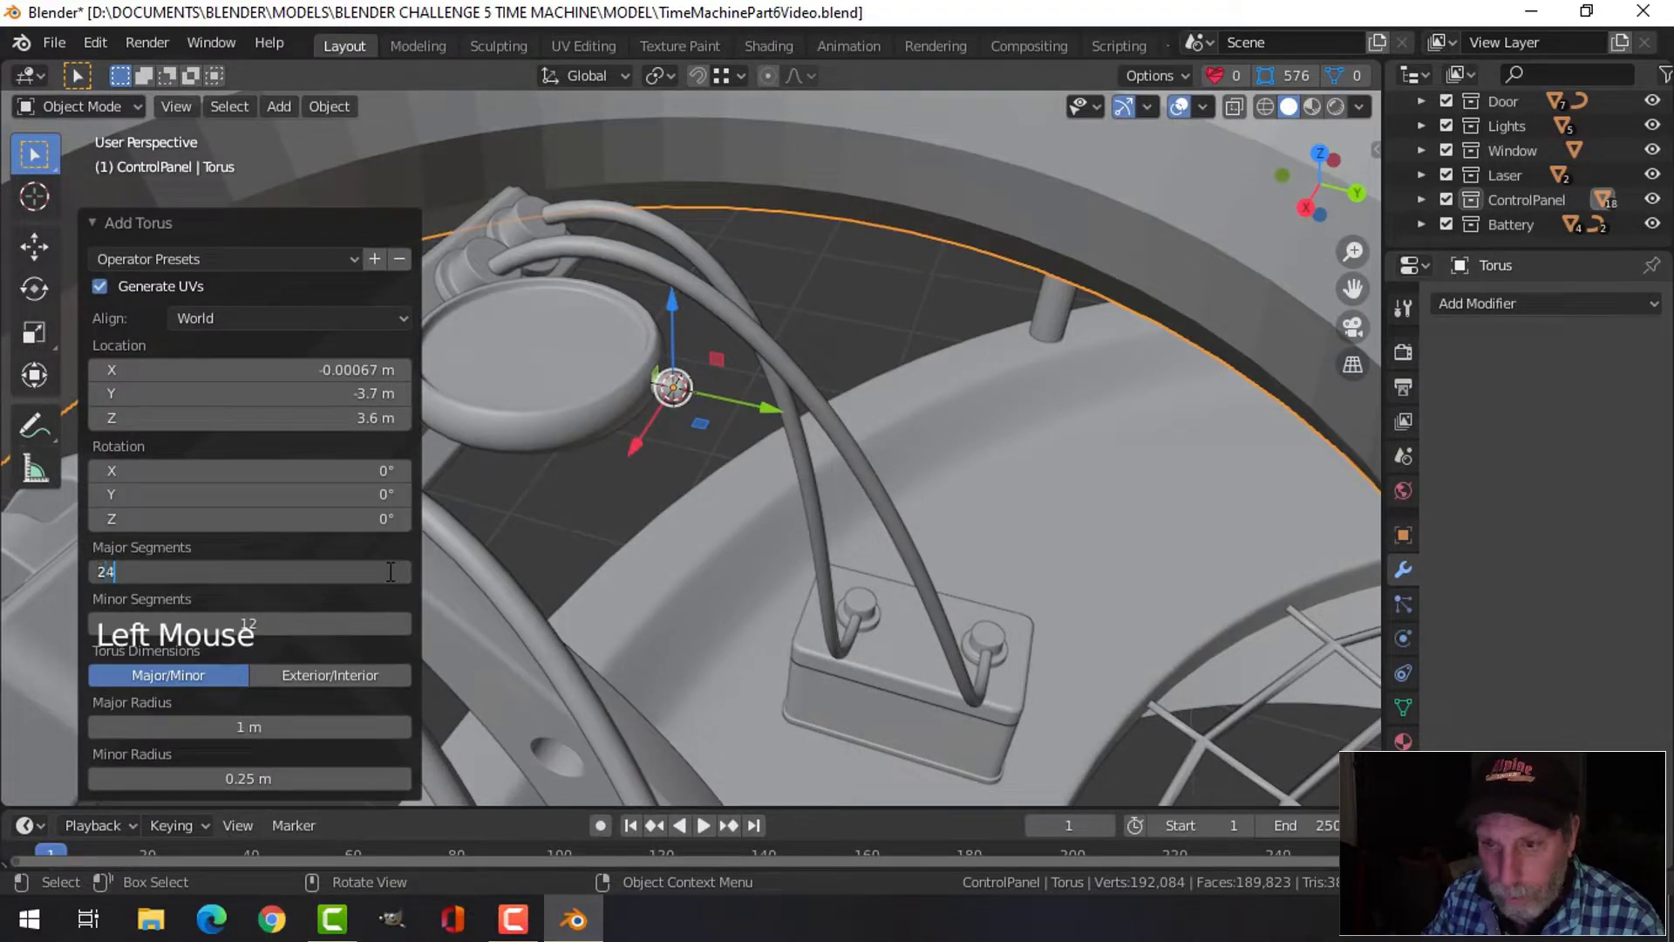
pyautogui.press('Tab')
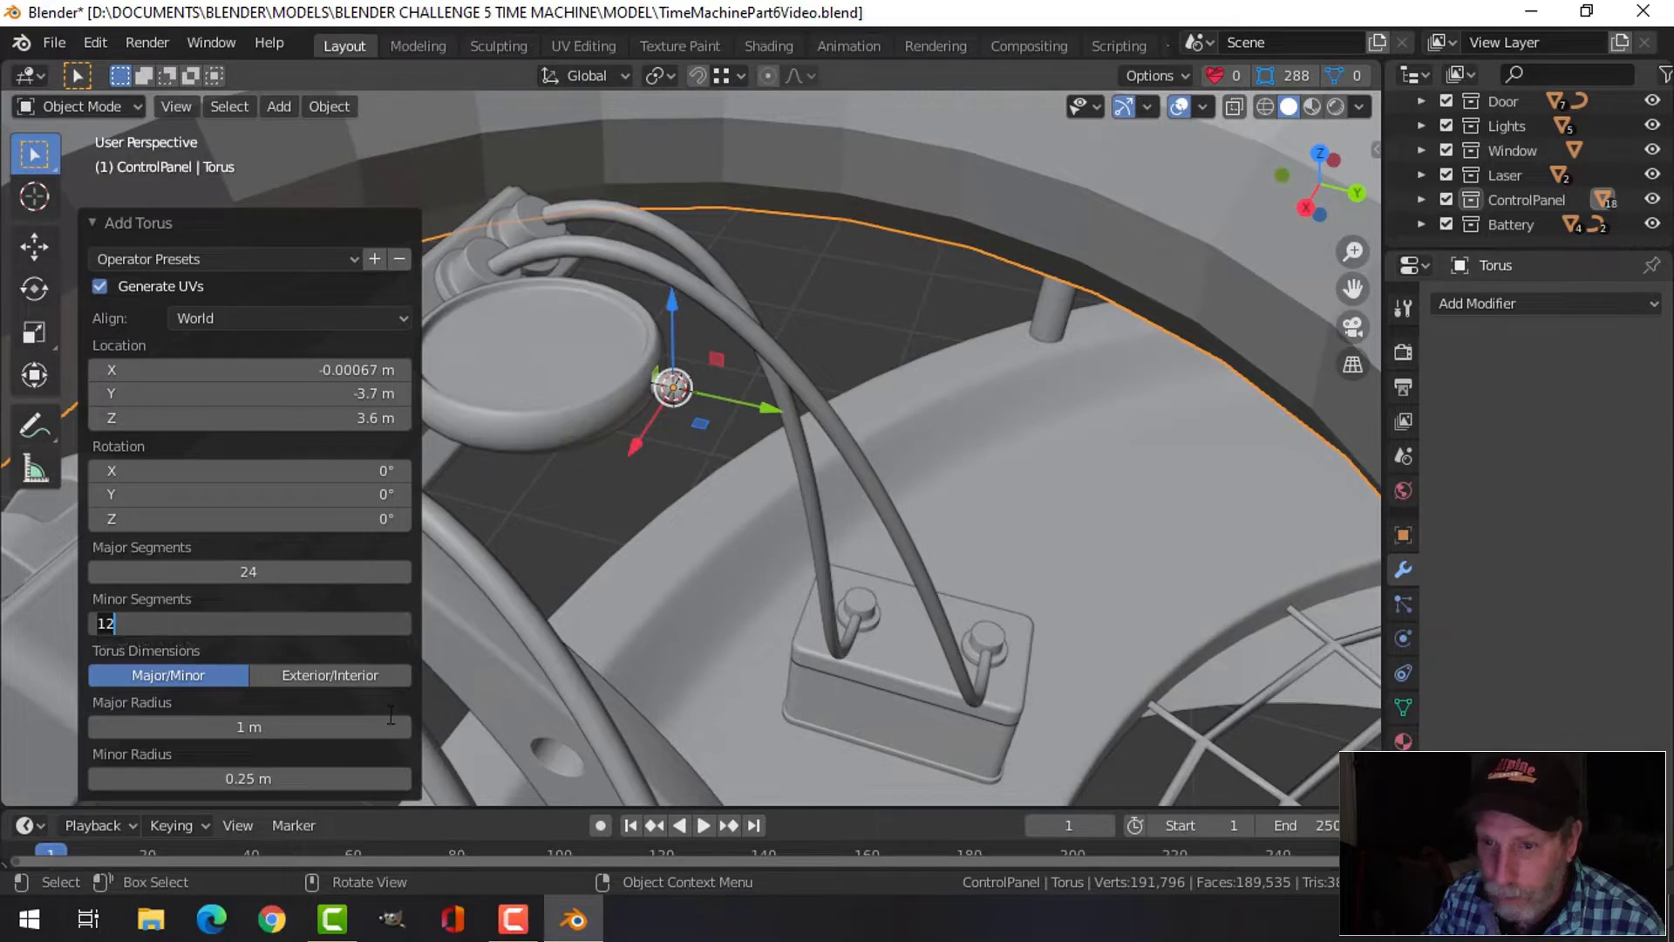
pyautogui.click(296, 783)
pyautogui.moveTo(296, 778); pyautogui.dragTo(200, 778)
pyautogui.scroll(-5, 680, 561)
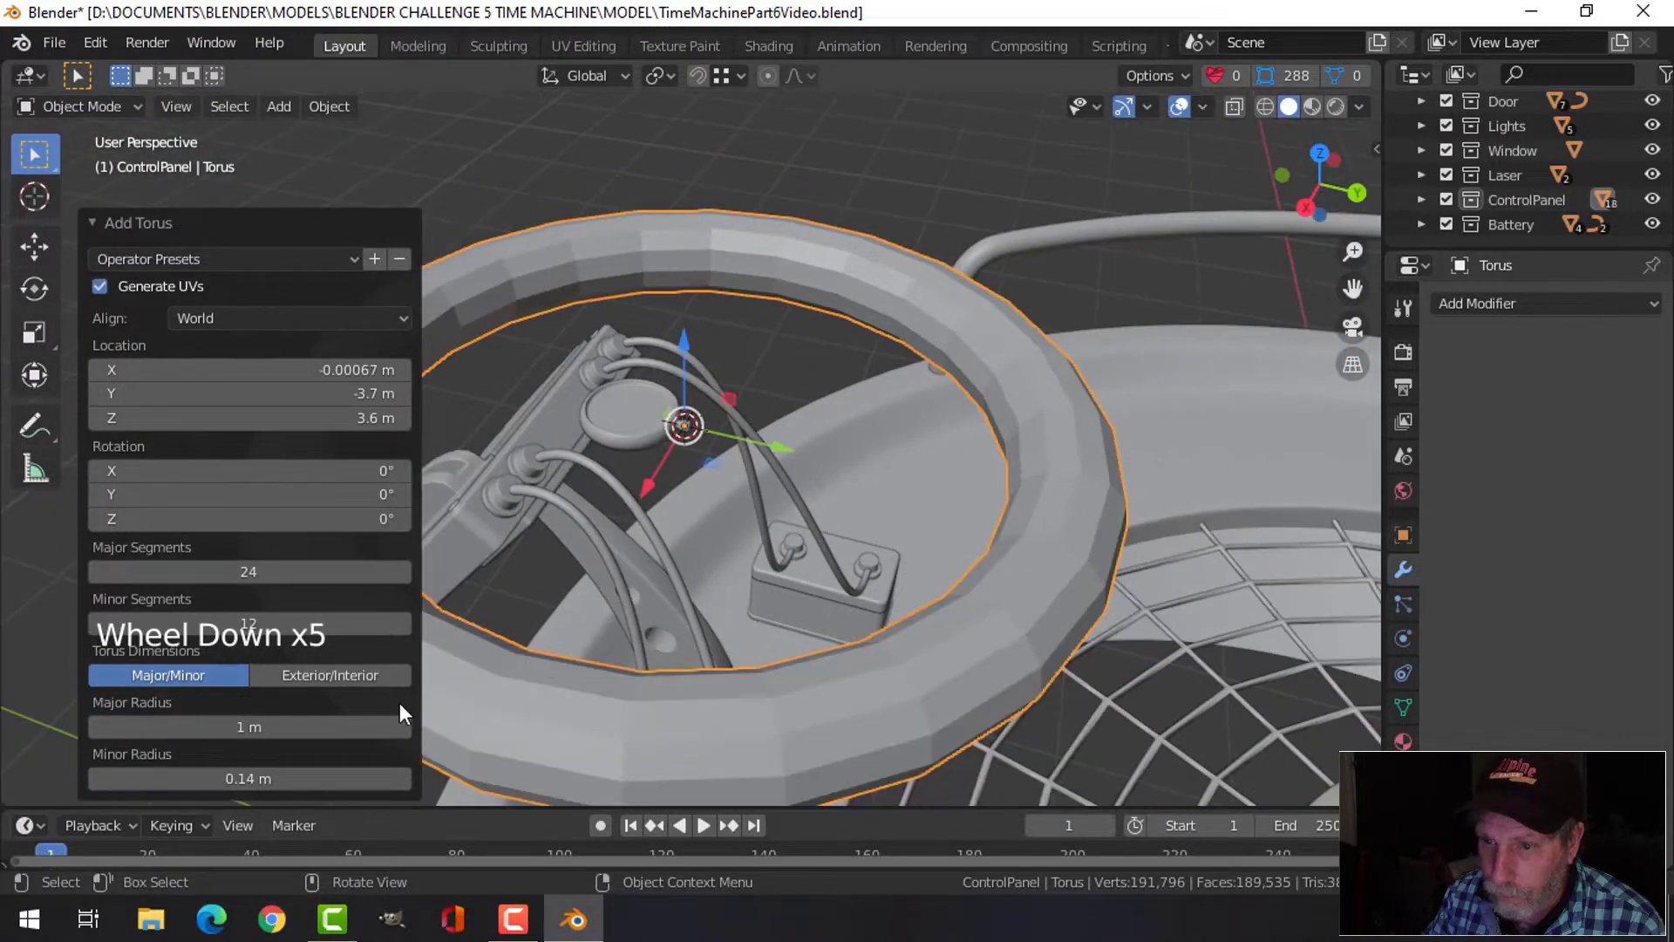
pyautogui.moveTo(248, 779); pyautogui.dragTo(232, 778)
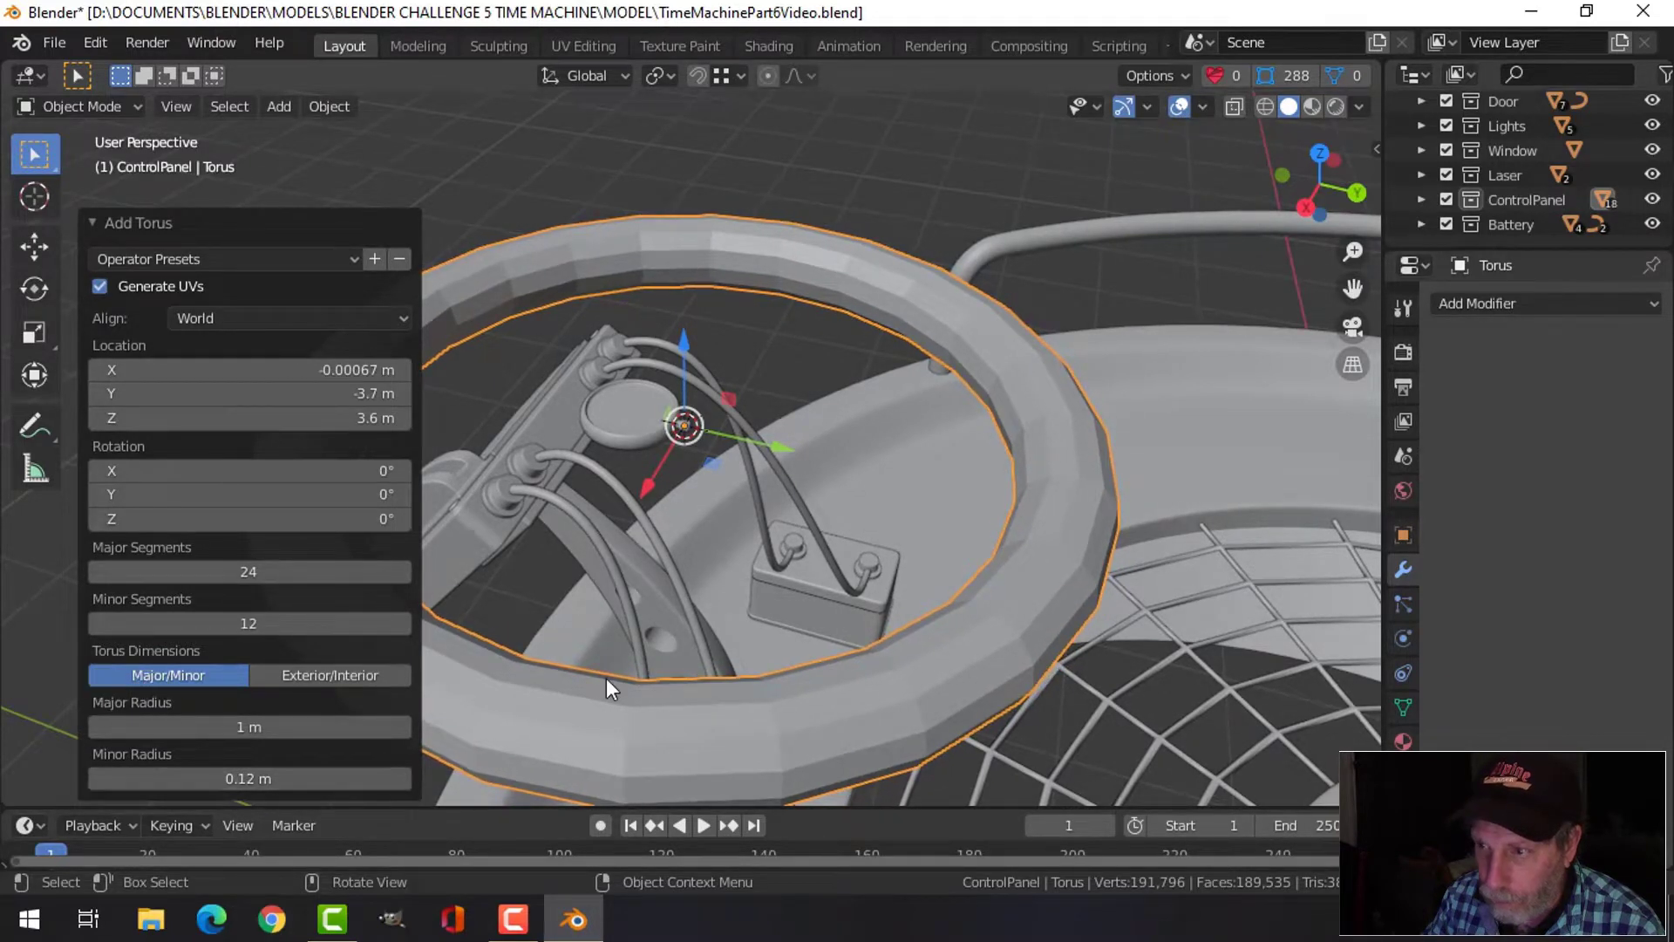
# Scale the torus down to 0.060 and move it about 0.041 m along Y, away from the disc
pyautogui.press('s')
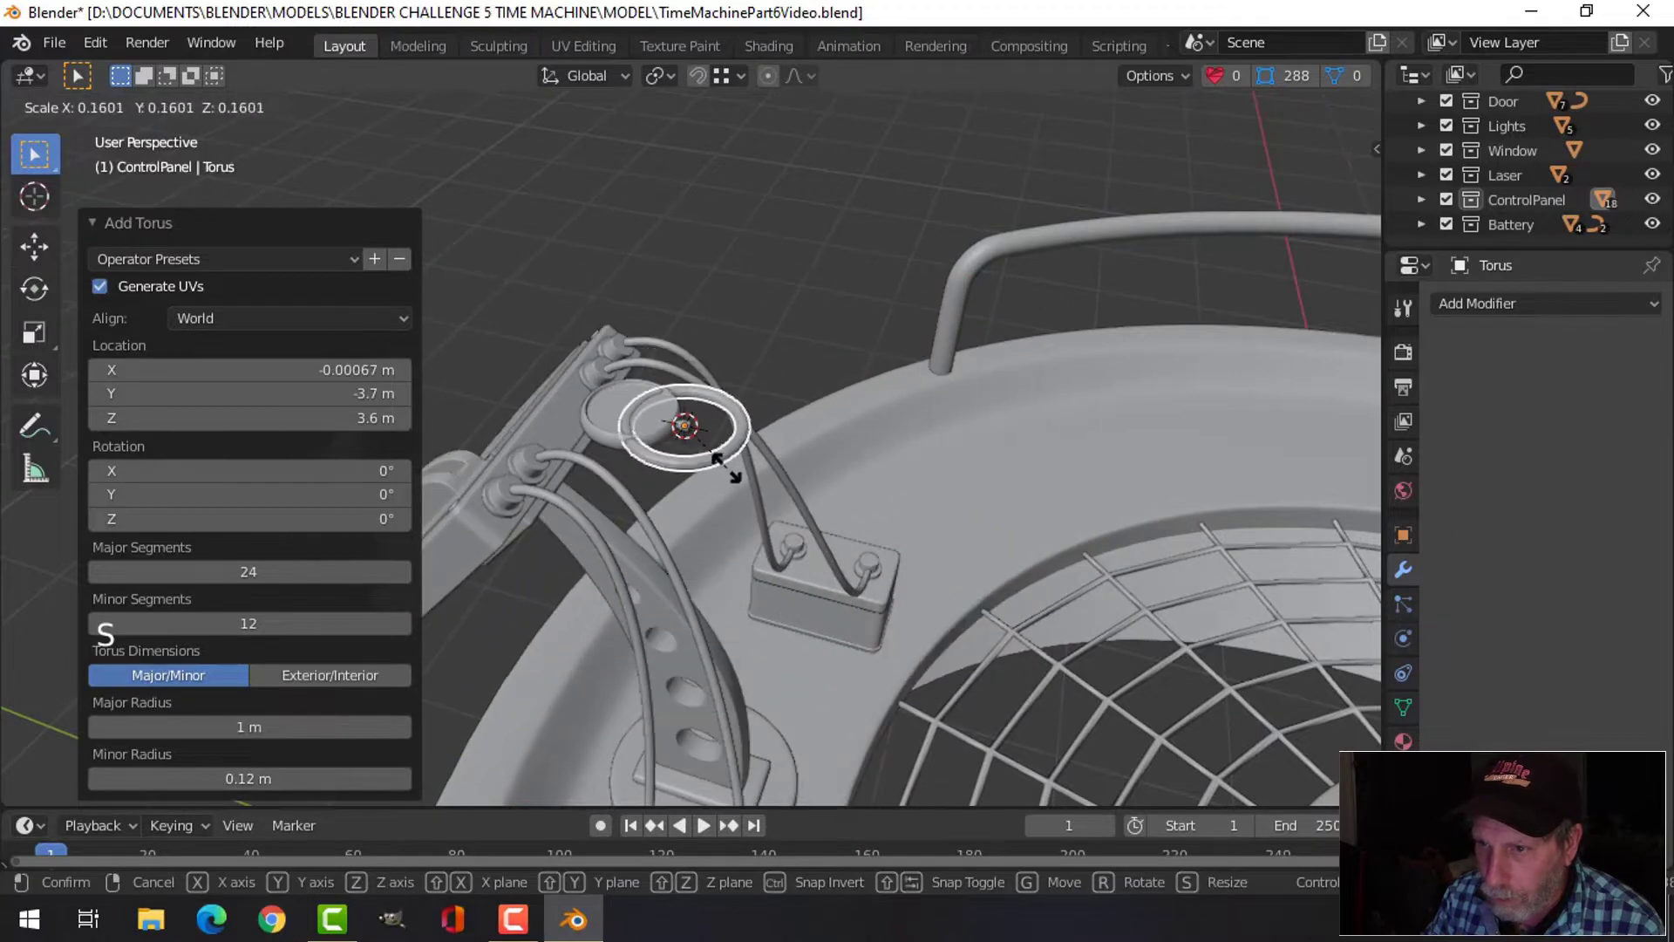
pyautogui.click(712, 446)
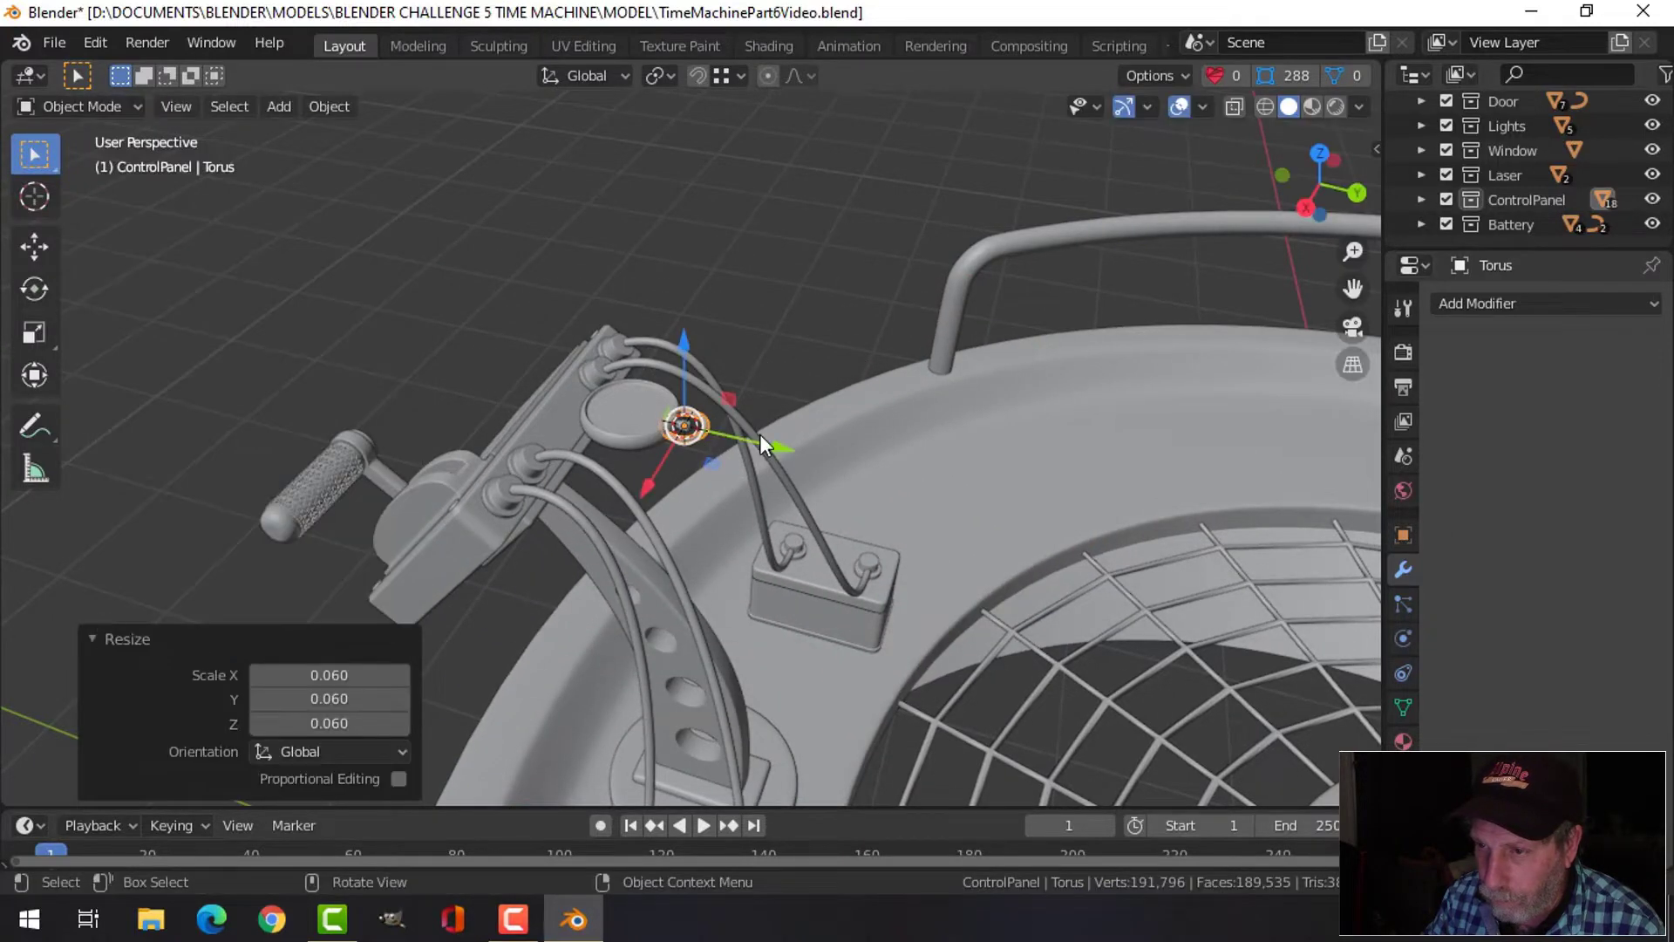
pyautogui.moveTo(760, 434); pyautogui.dragTo(774, 441)
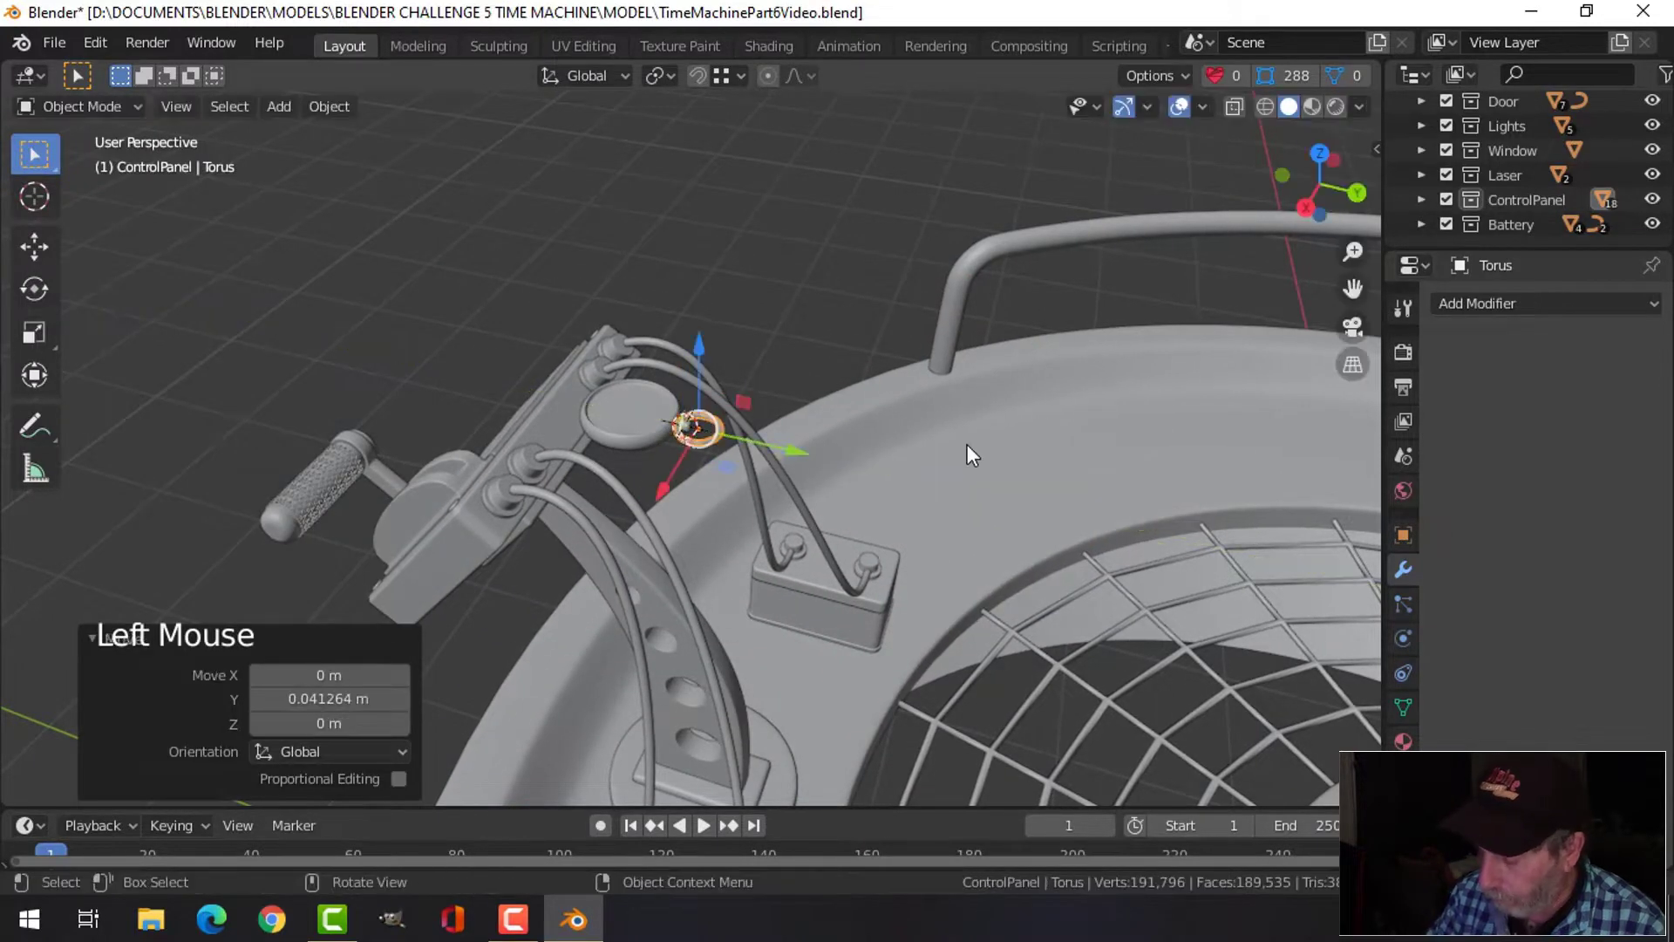
# Shrink the ring slightly further and shift it about 0.005 m along Y so that its edge passes through the knob
pyautogui.press('KP_Decimal')
pyautogui.press('s')
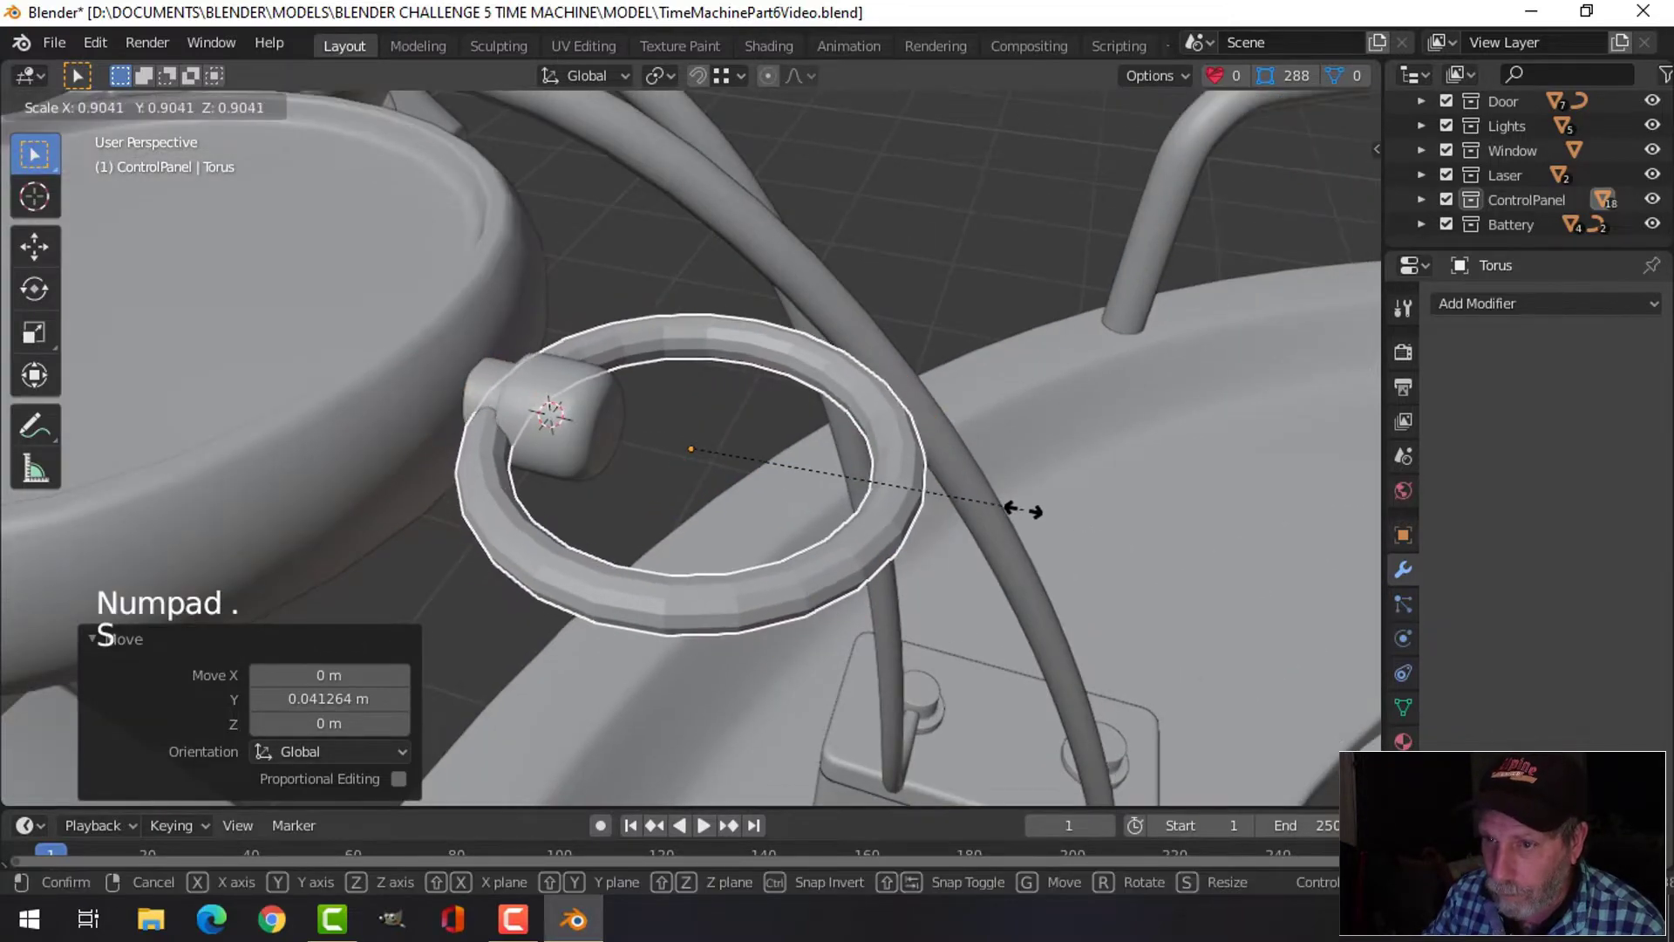
pyautogui.click(928, 514)
pyautogui.moveTo(798, 474); pyautogui.dragTo(806, 482)
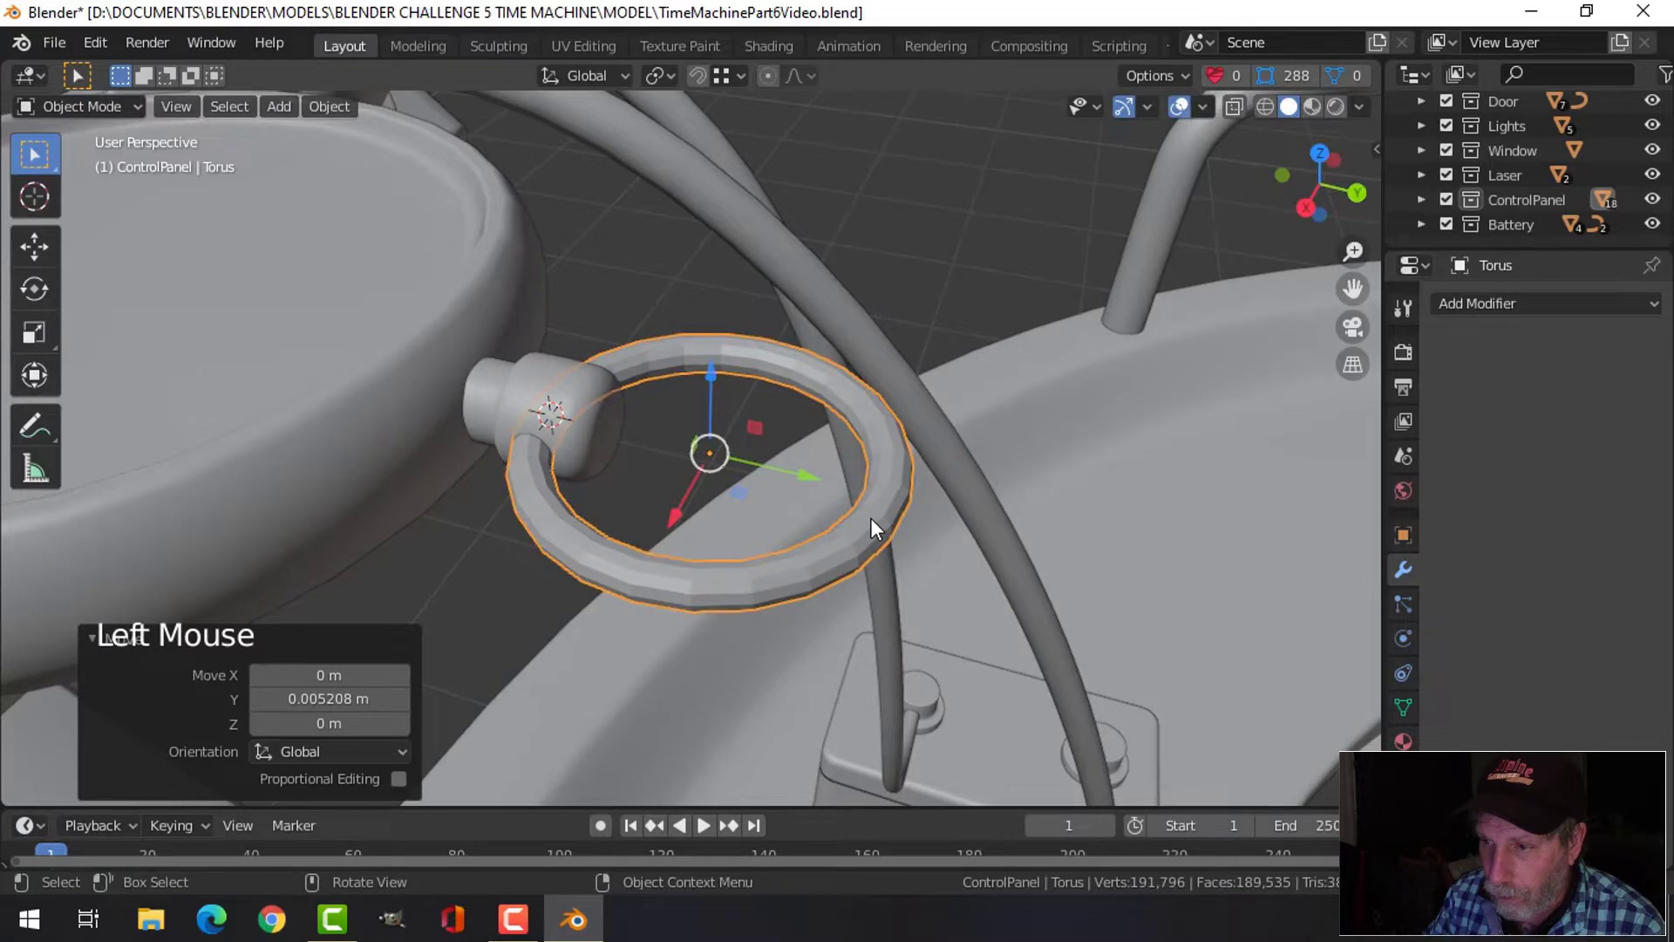
# Shade the ring smooth and give it a level 1 subdivision surface
pyautogui.rightClick(871, 518)
pyautogui.scroll(-2, 842, 501)
pyautogui.hotkey('alt', 'a')
pyautogui.scroll(-6, 767, 525)
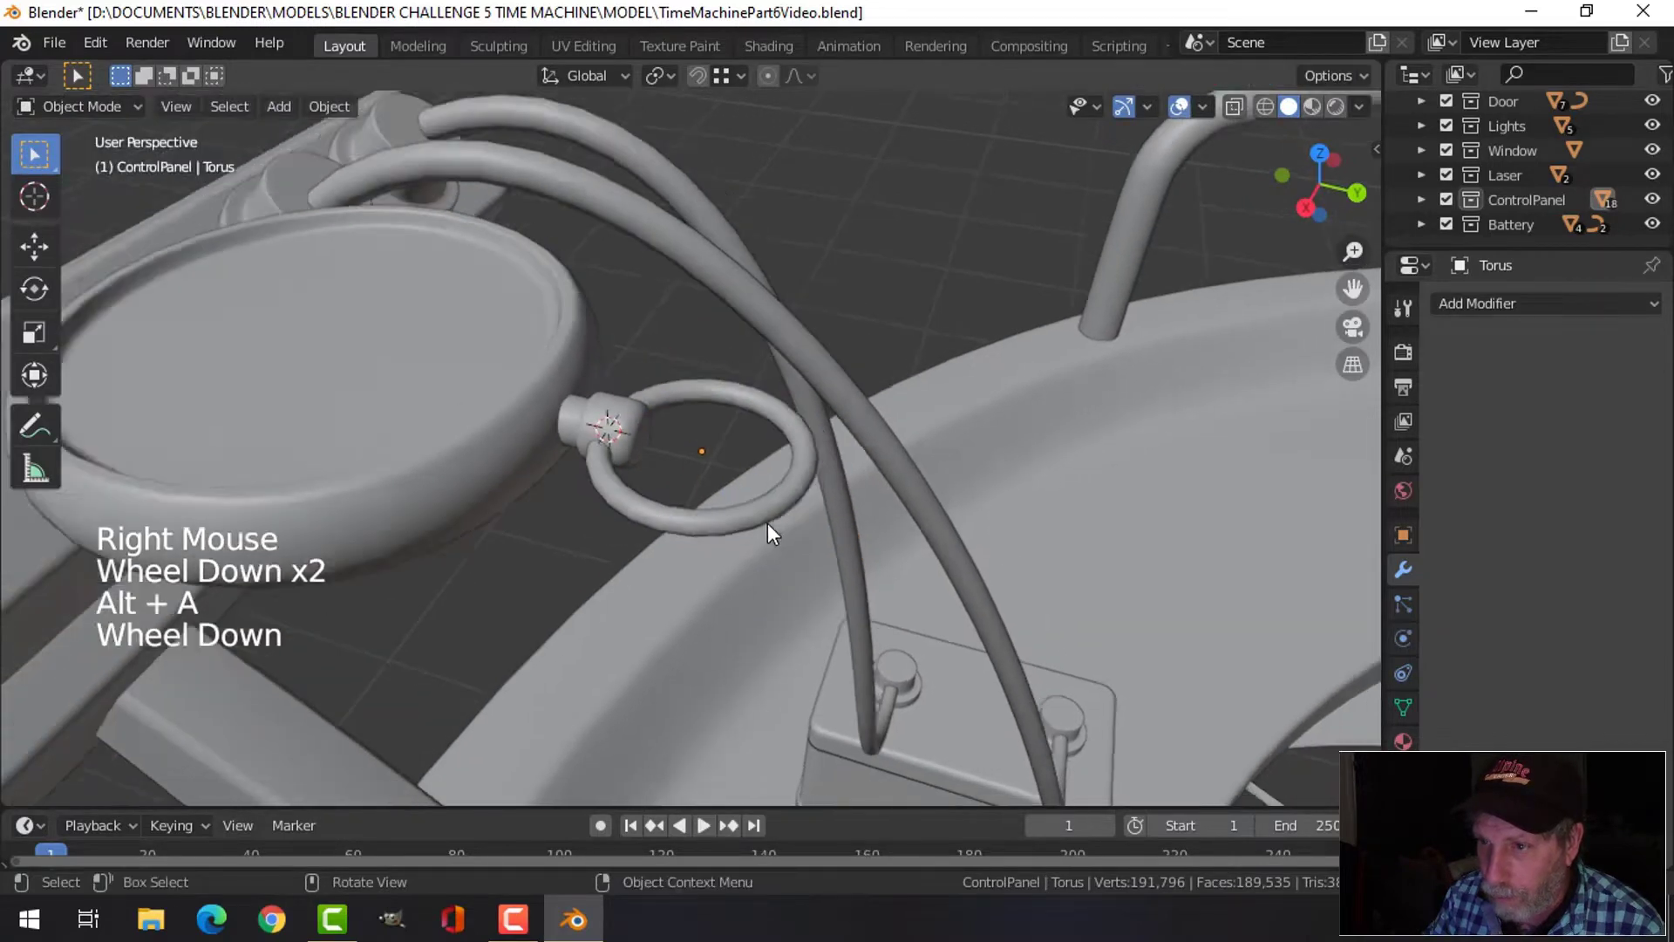
pyautogui.moveTo(755, 525); pyautogui.dragTo(710, 519, button='middle')
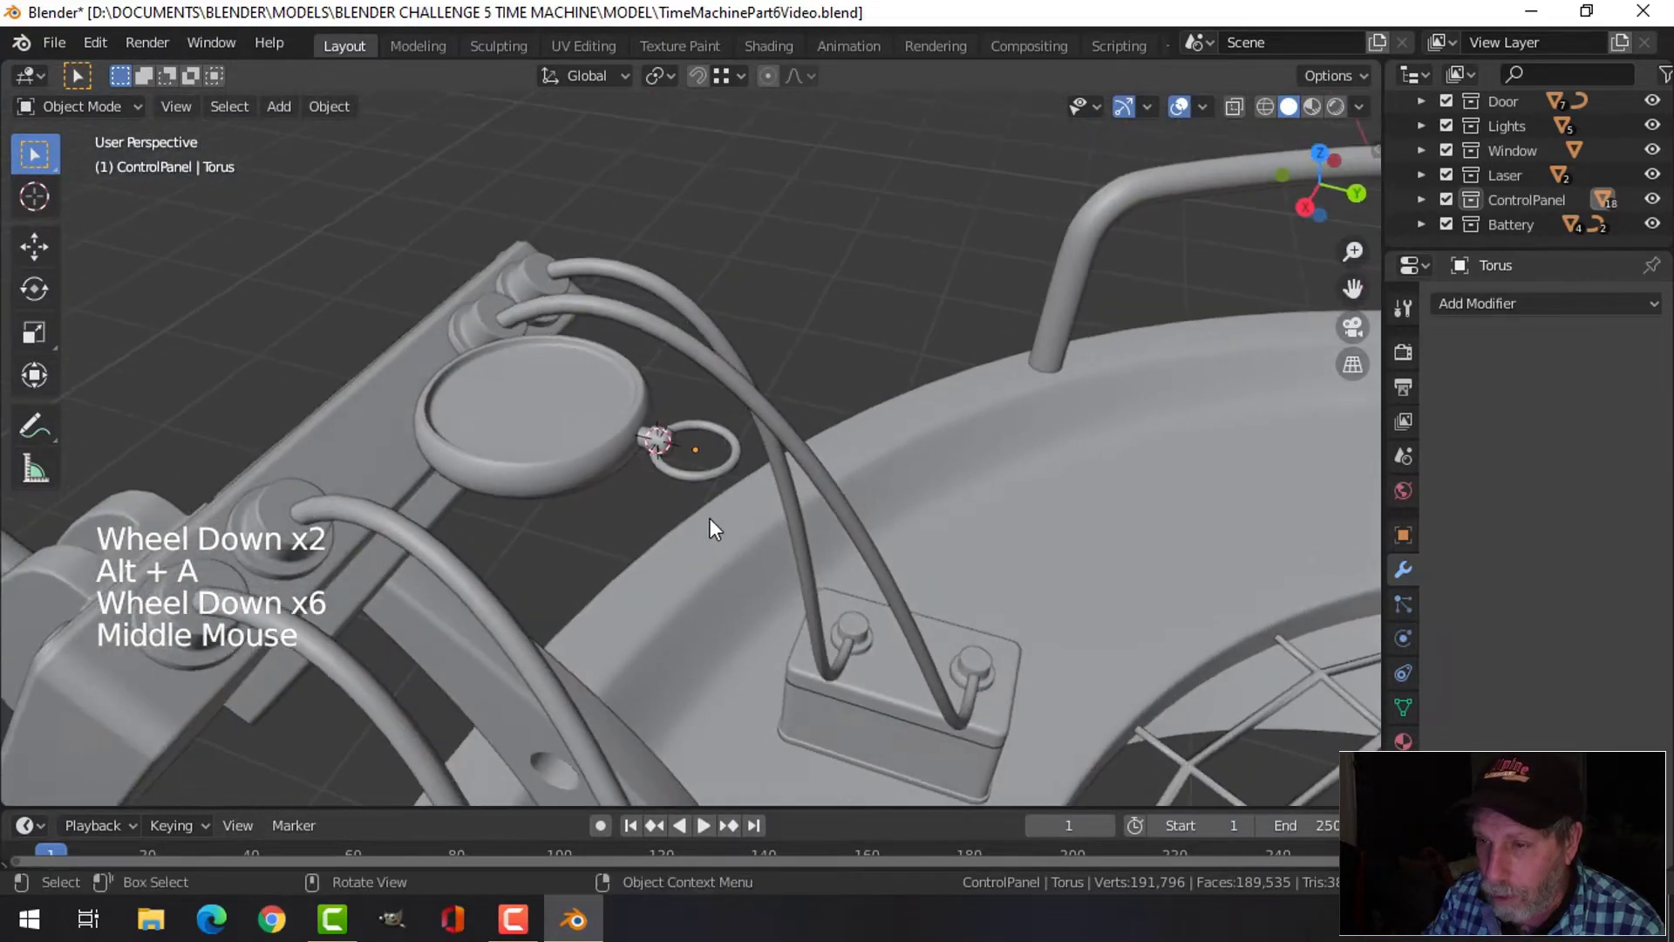
pyautogui.click(701, 473)
pyautogui.scroll(3, 804, 499)
pyautogui.hotkey('ctrl', '1')
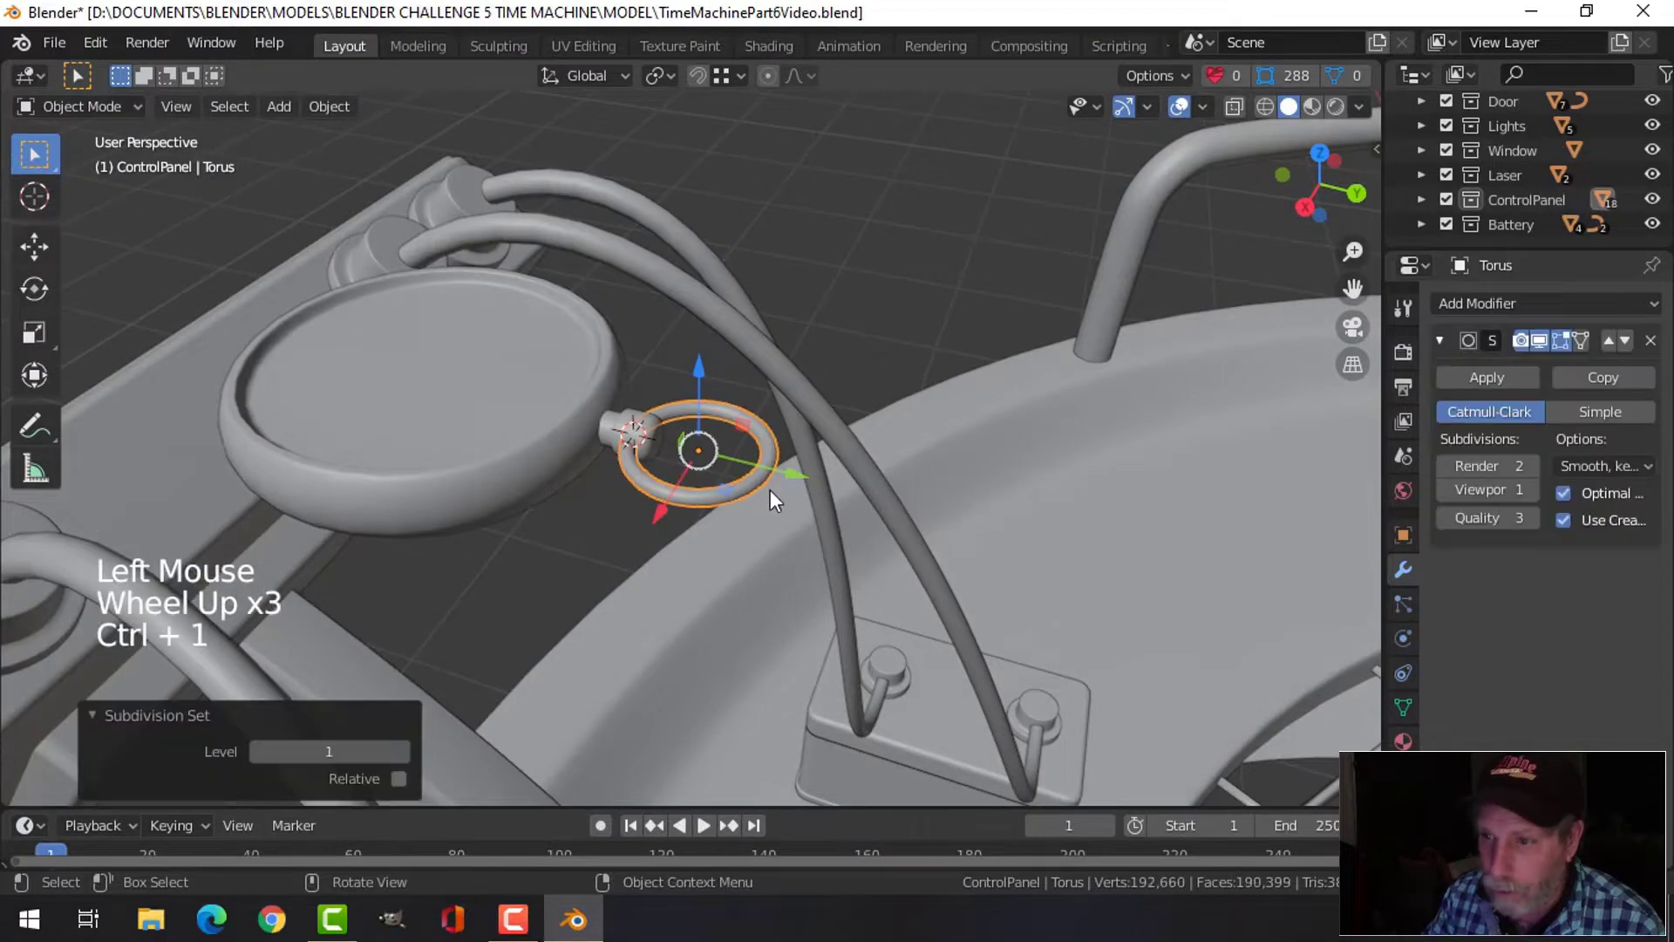
pyautogui.scroll(2, 770, 489)
pyautogui.hotkey('alt', 'a')
pyautogui.moveTo(754, 495)
pyautogui.mouseDown(button='middle')
pyautogui.moveTo(785, 458)
pyautogui.moveTo(765, 483)
pyautogui.mouseUp(button='middle')
pyautogui.scroll(-1, 760, 491)
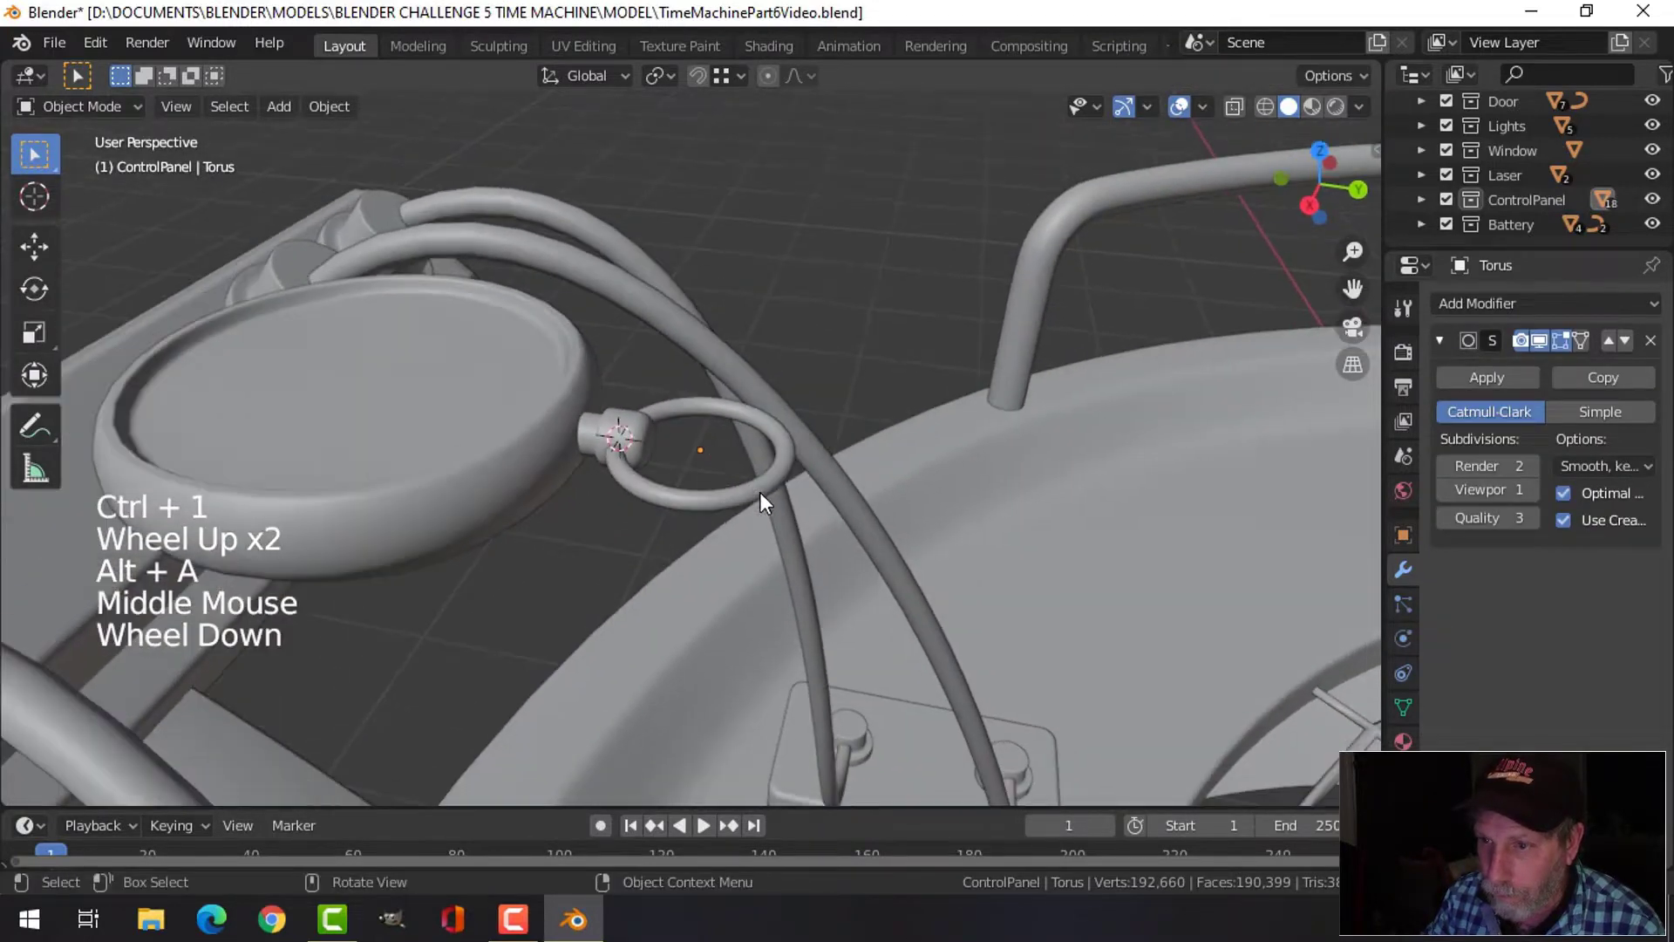
# Move the disc, the knob and the ring together into a new collection named Watch1
pyautogui.scroll(-8, 737, 494)
pyautogui.moveTo(662, 462)
pyautogui.mouseDown(button='middle')
pyautogui.moveTo(687, 429)
pyautogui.moveTo(845, 375)
pyautogui.moveTo(913, 494)
pyautogui.moveTo(875, 562)
pyautogui.moveTo(802, 535)
pyautogui.moveTo(788, 457)
pyautogui.moveTo(667, 442)
pyautogui.mouseUp(button='middle')
pyautogui.scroll(1, 809, 524)
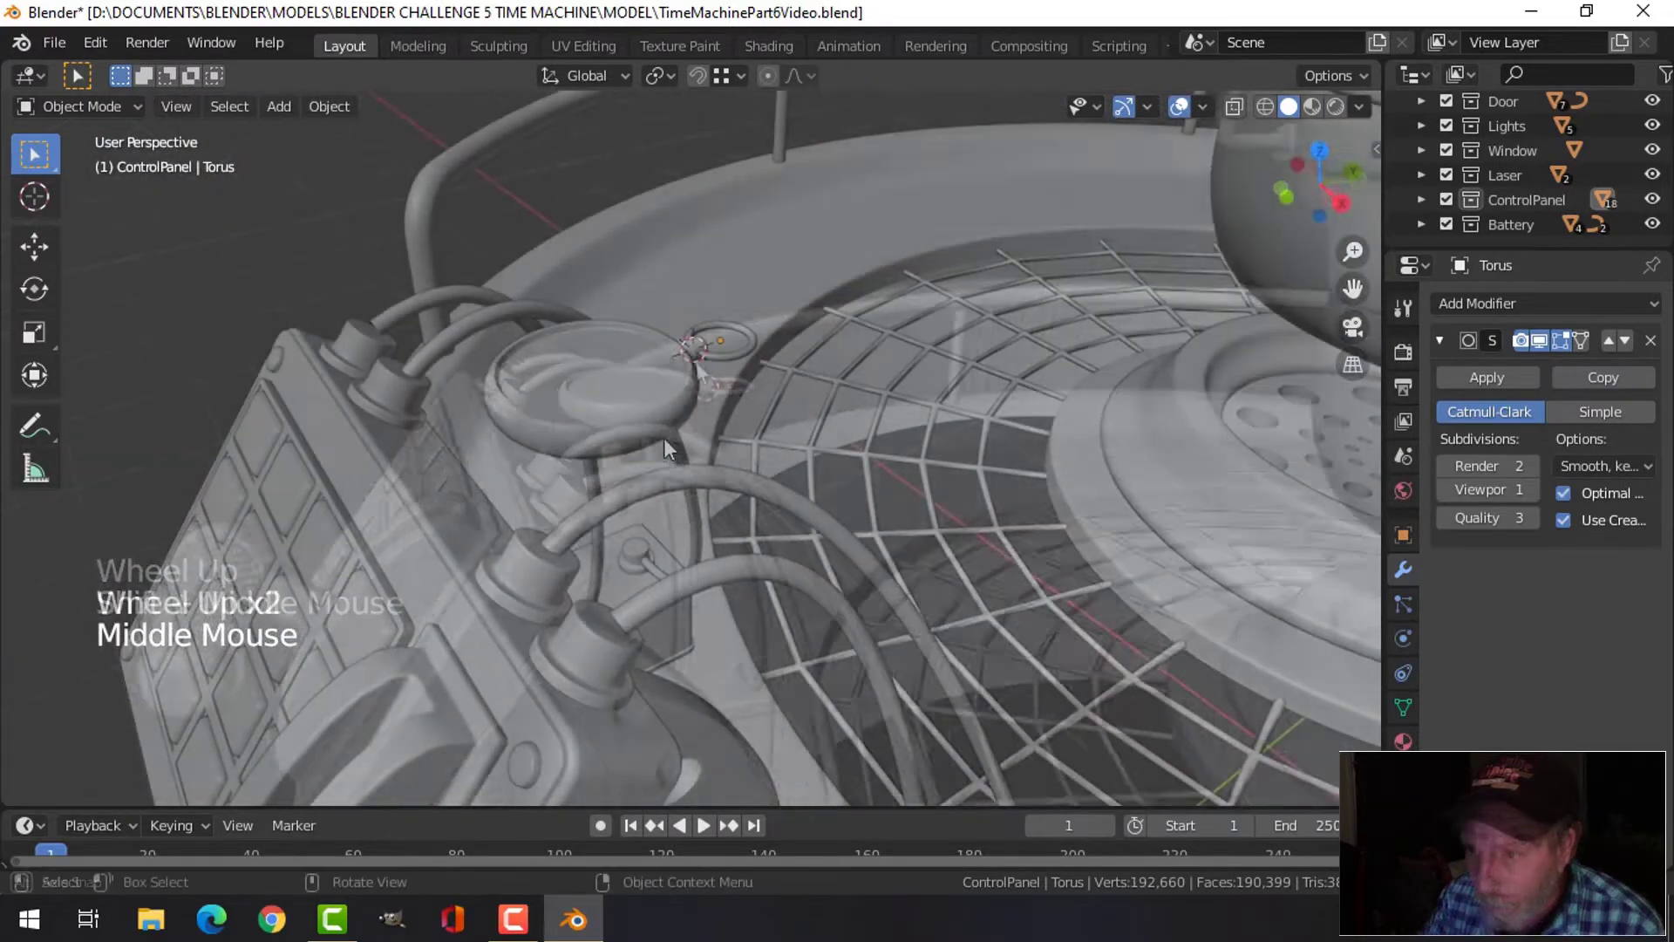
pyautogui.click(663, 429)
pyautogui.scroll(3, 771, 345)
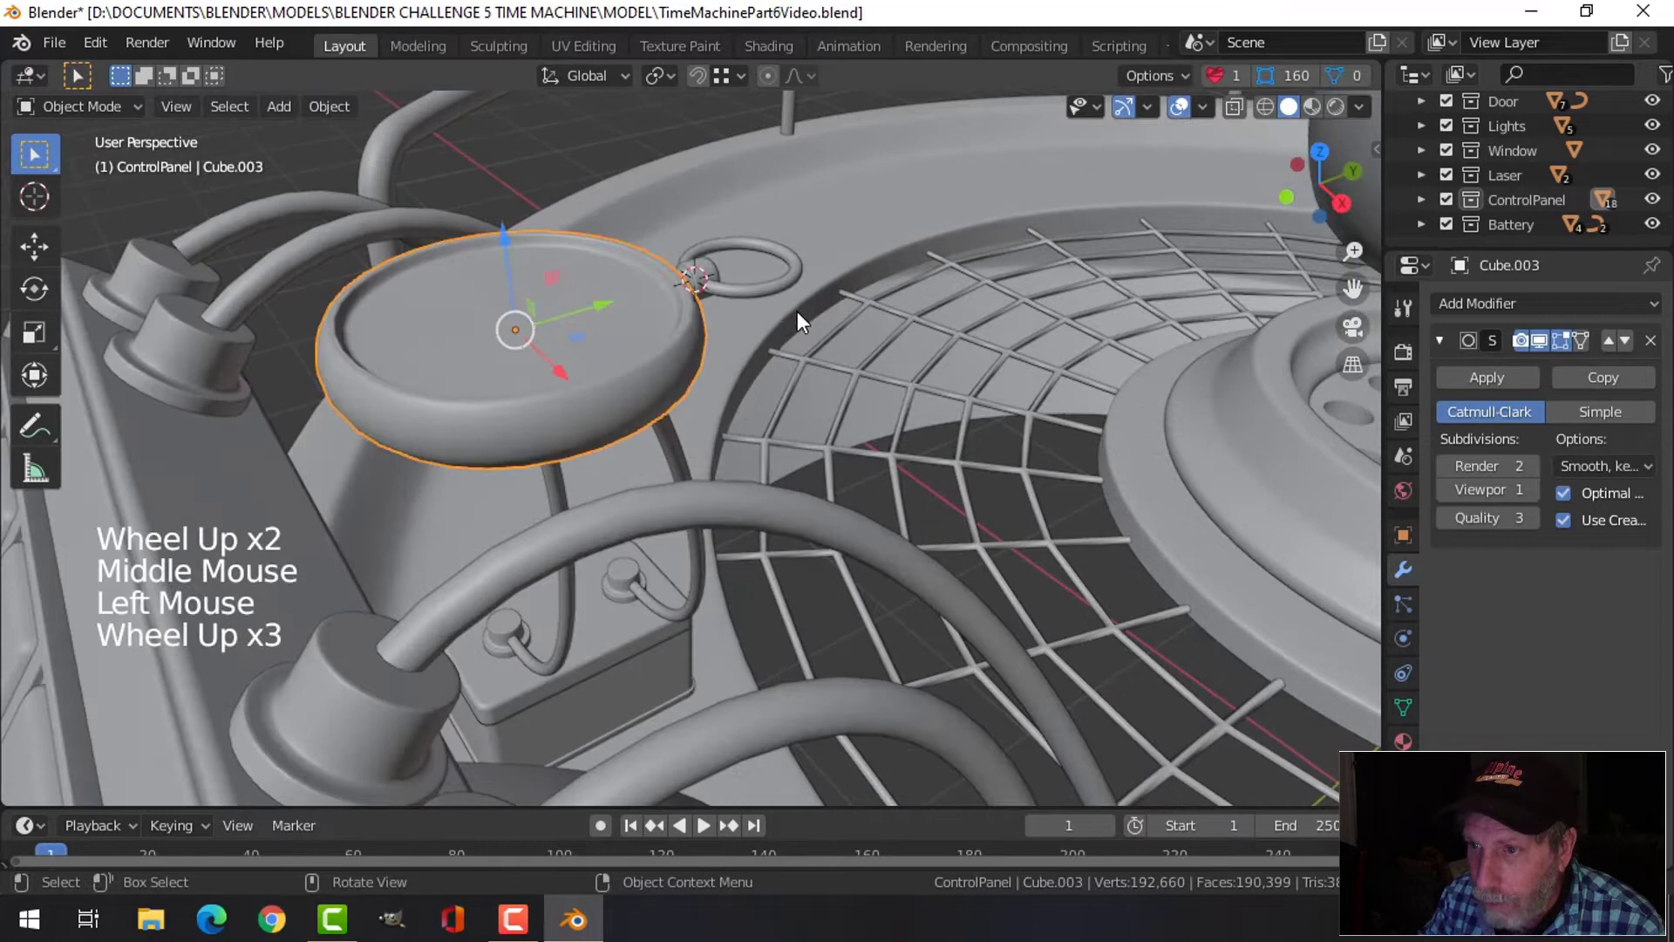
pyautogui.moveTo(797, 311); pyautogui.dragTo(738, 331, button='middle')
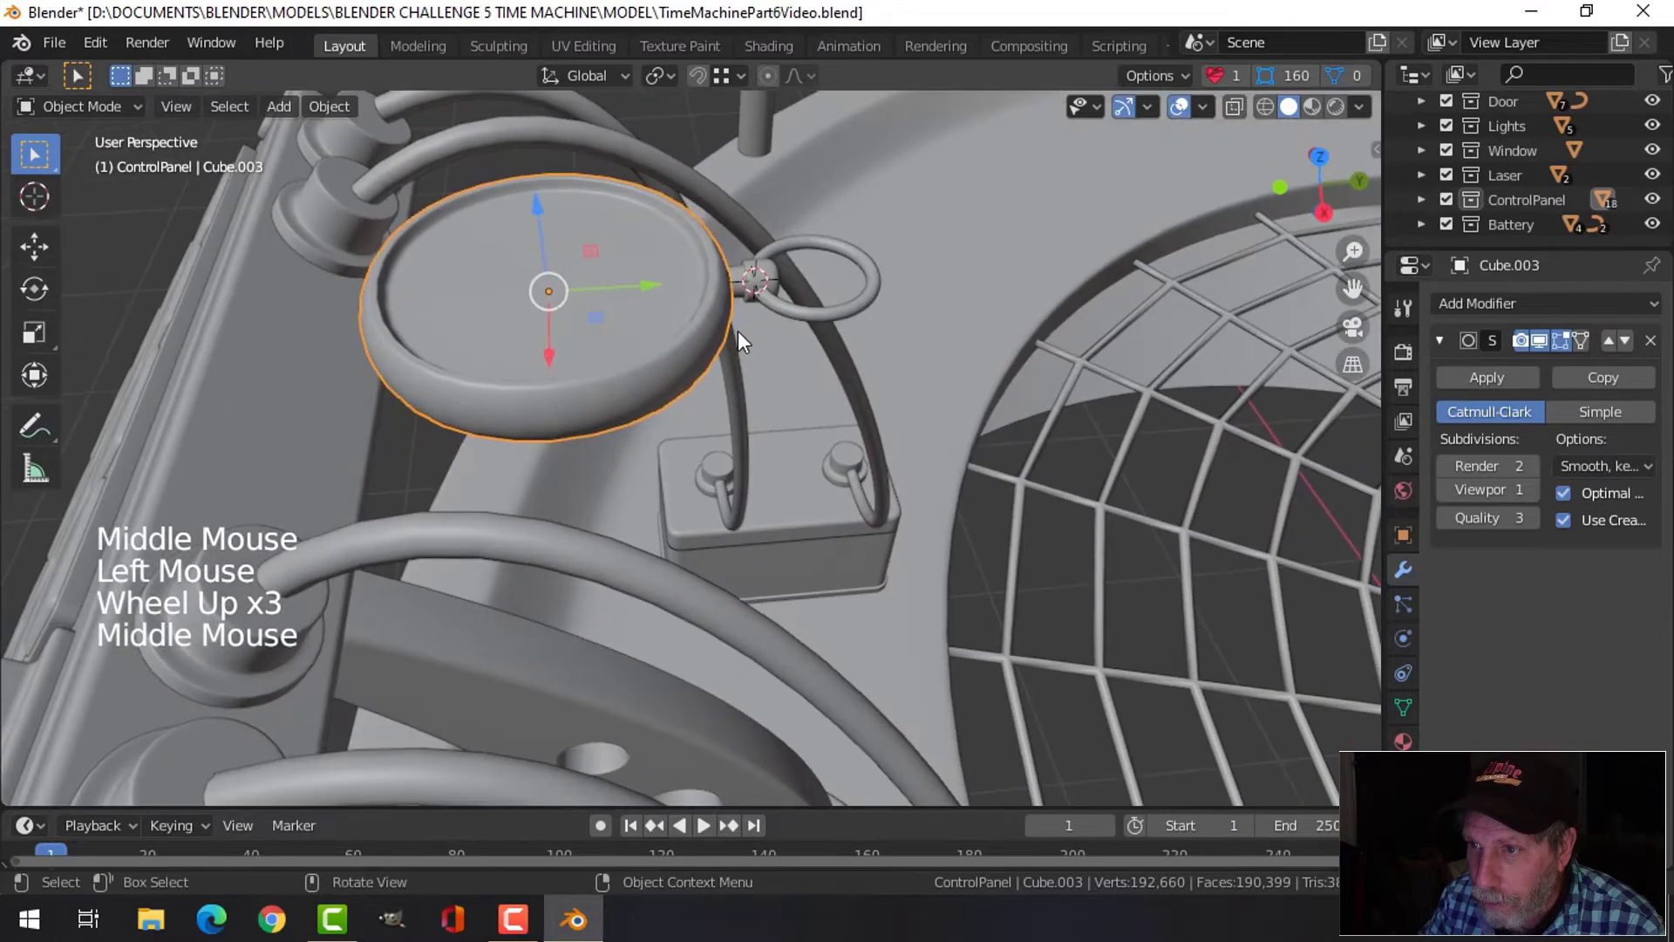
pyautogui.scroll(2, 738, 331)
pyautogui.keyDown('shift'); pyautogui.click(784, 206); pyautogui.keyUp('shift')
pyautogui.keyDown('shift'); pyautogui.click(840, 241); pyautogui.keyUp('shift')
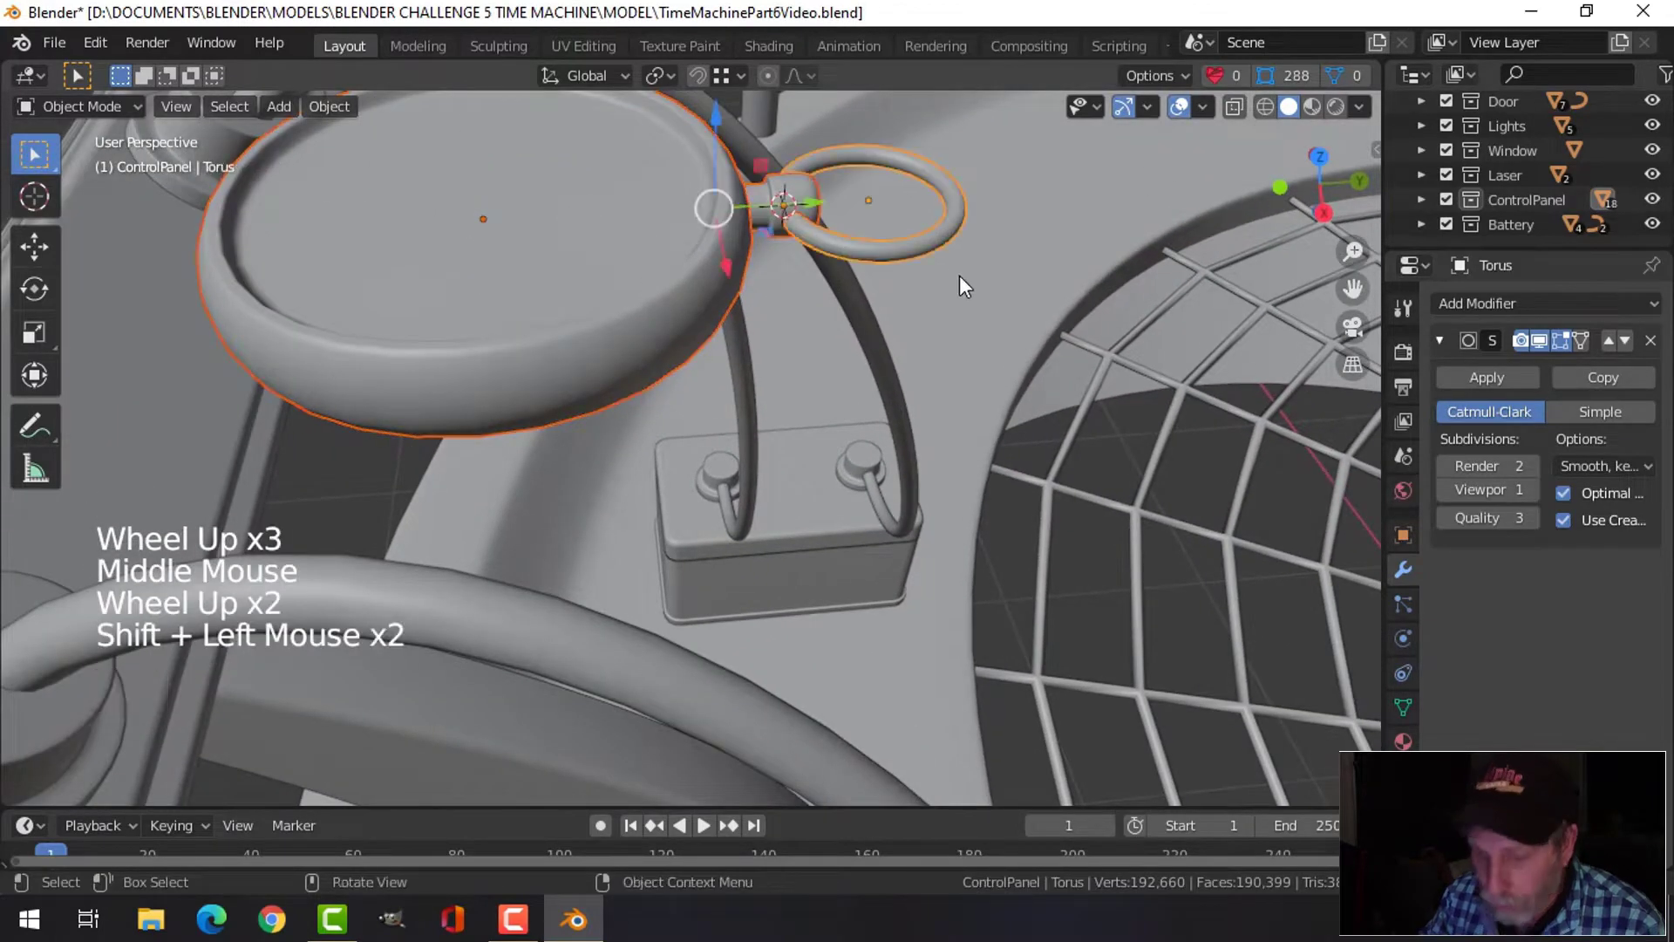
pyautogui.press('m')
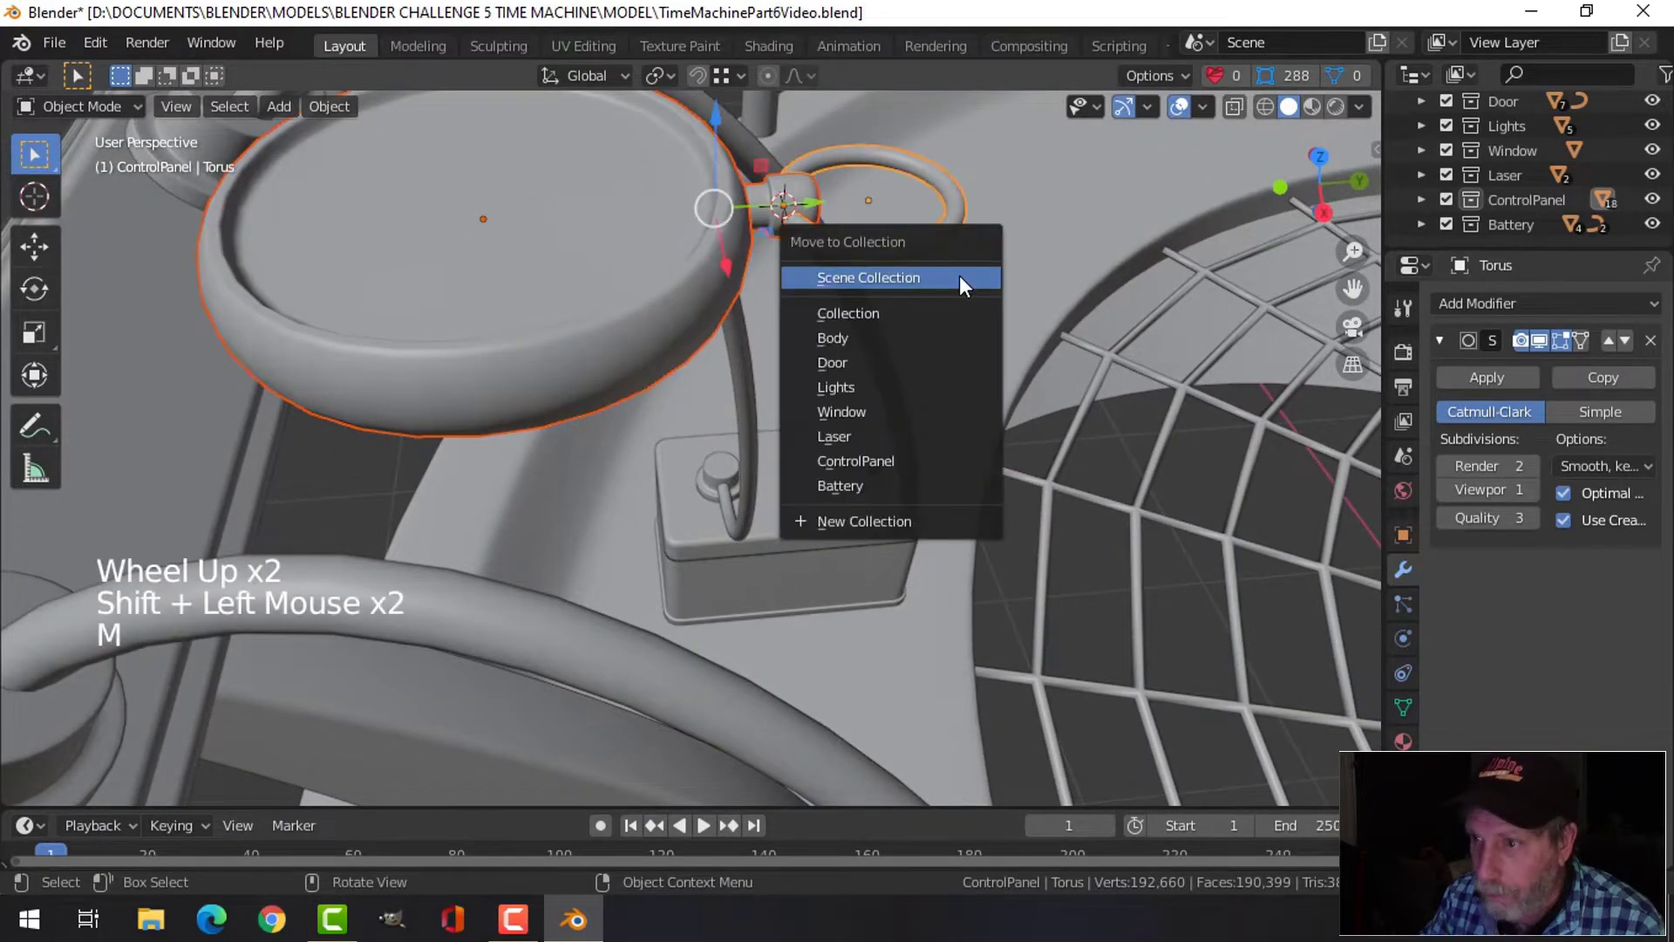
pyautogui.click(884, 520)
pyautogui.write('Watch1')
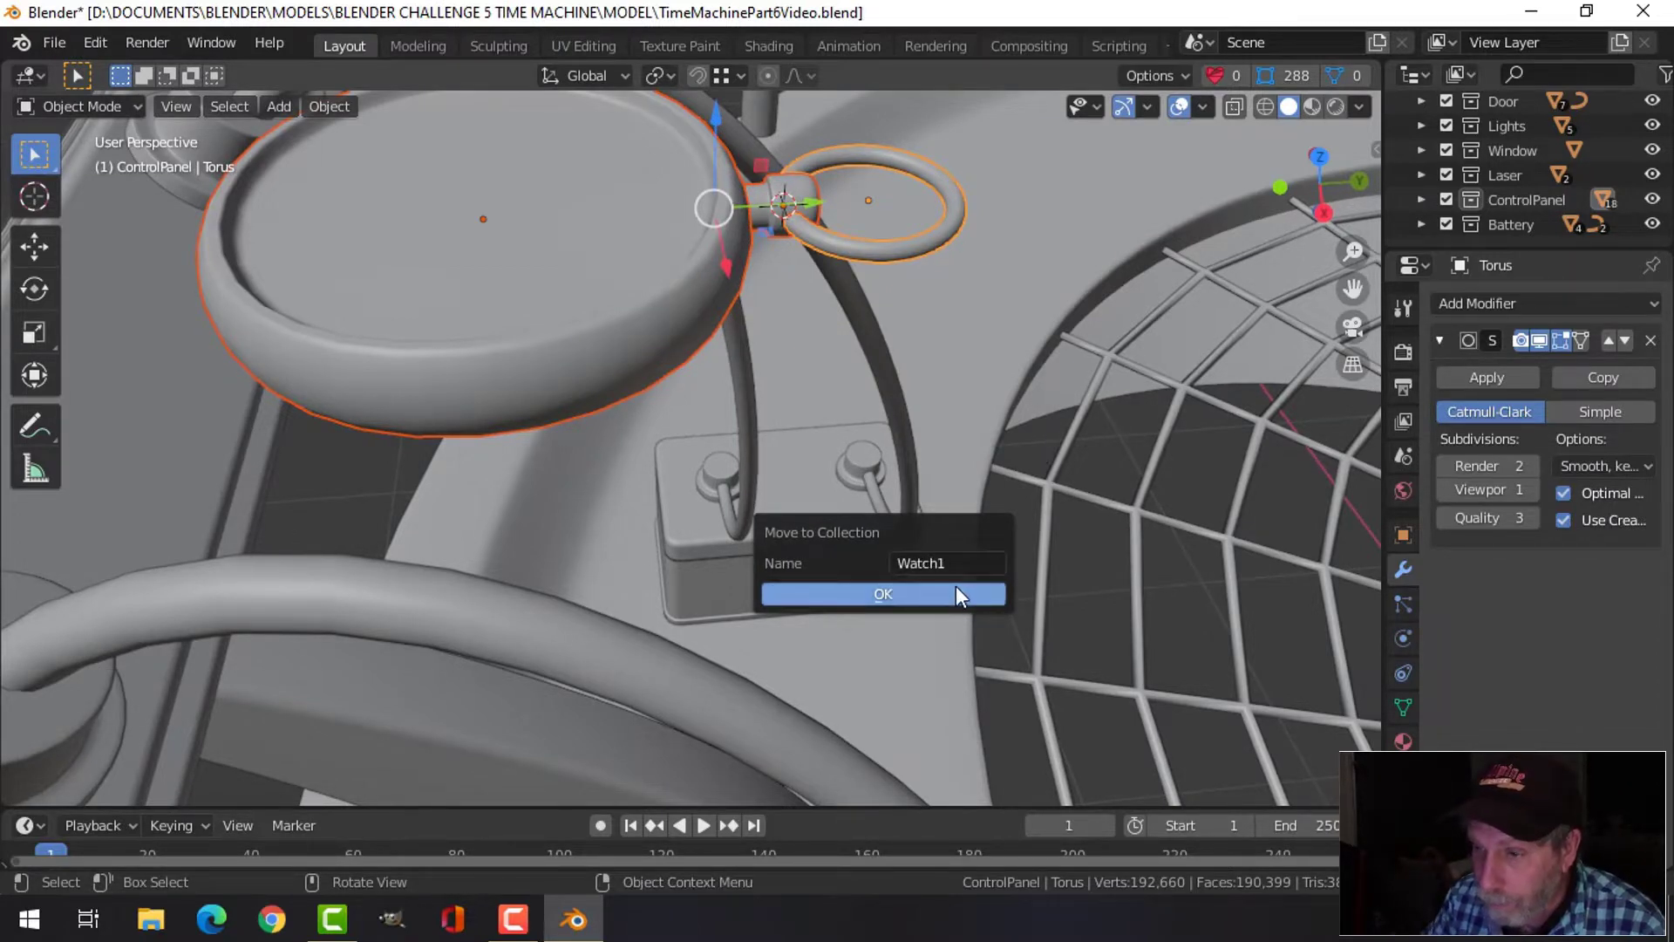
pyautogui.click(883, 594)
# Raise the disc's viewport subdivision by one level and deselect it
pyautogui.scroll(-3, 774, 378)
pyautogui.keyDown('shift'); pyautogui.moveTo(774, 378); pyautogui.dragTo(1011, 406, button='middle'); pyautogui.keyUp('shift')
pyautogui.hotkey('alt', 'a')
pyautogui.scroll(-2, 1035, 381)
pyautogui.moveTo(1011, 406); pyautogui.dragTo(769, 425, button='middle')
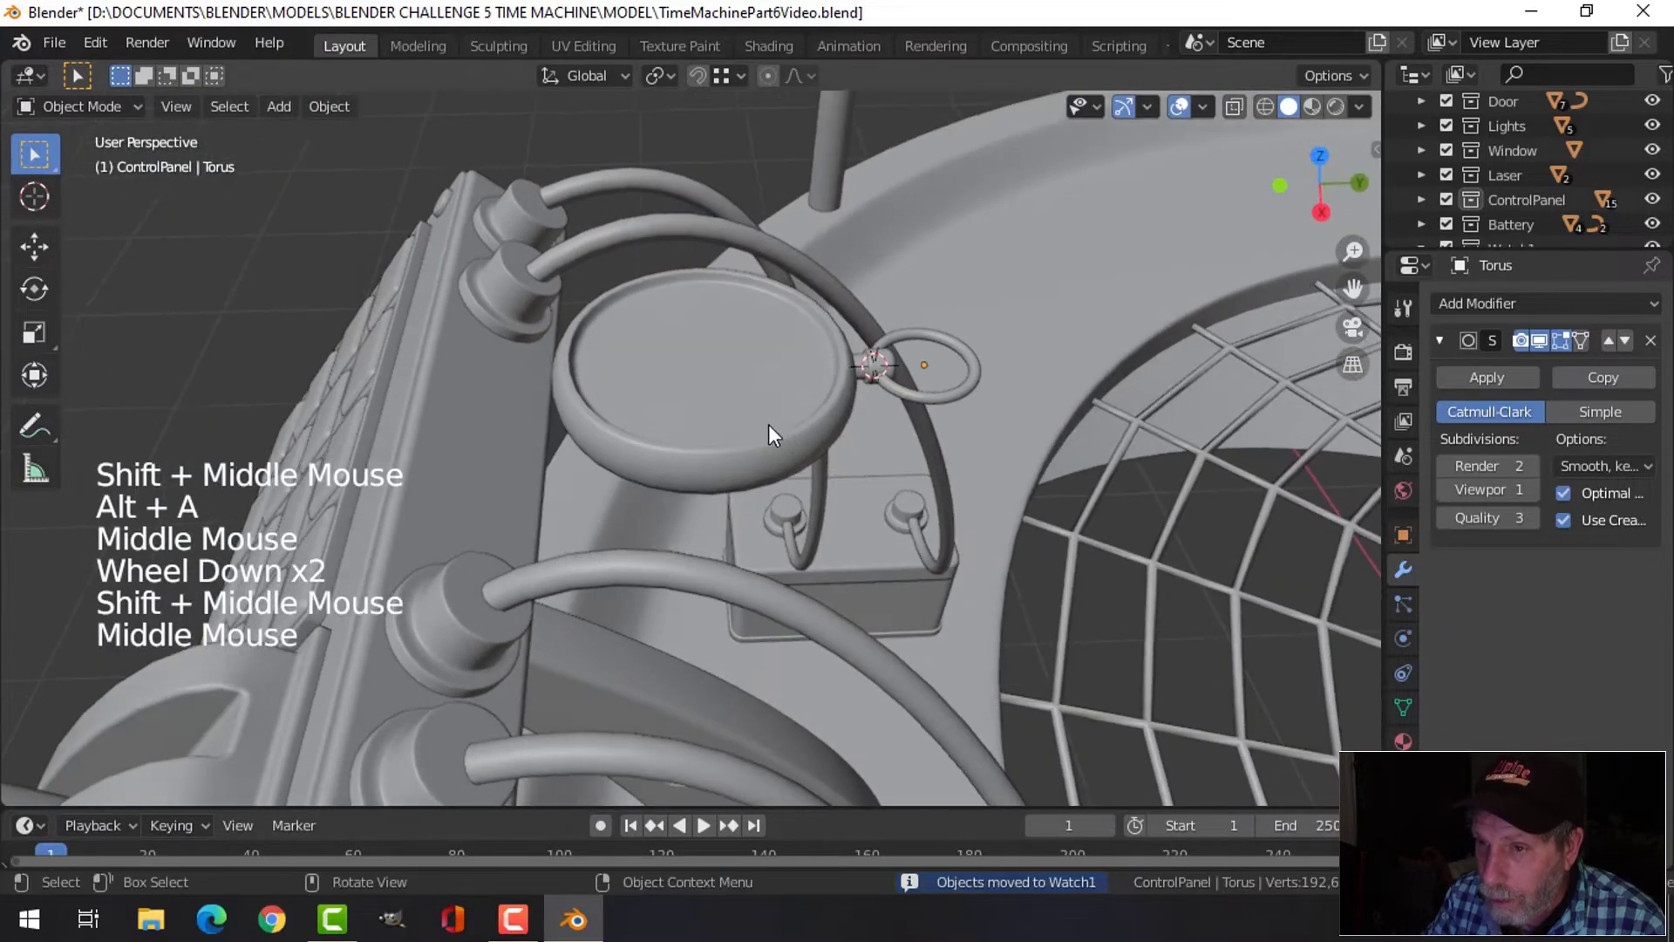
pyautogui.scroll(2, 789, 425)
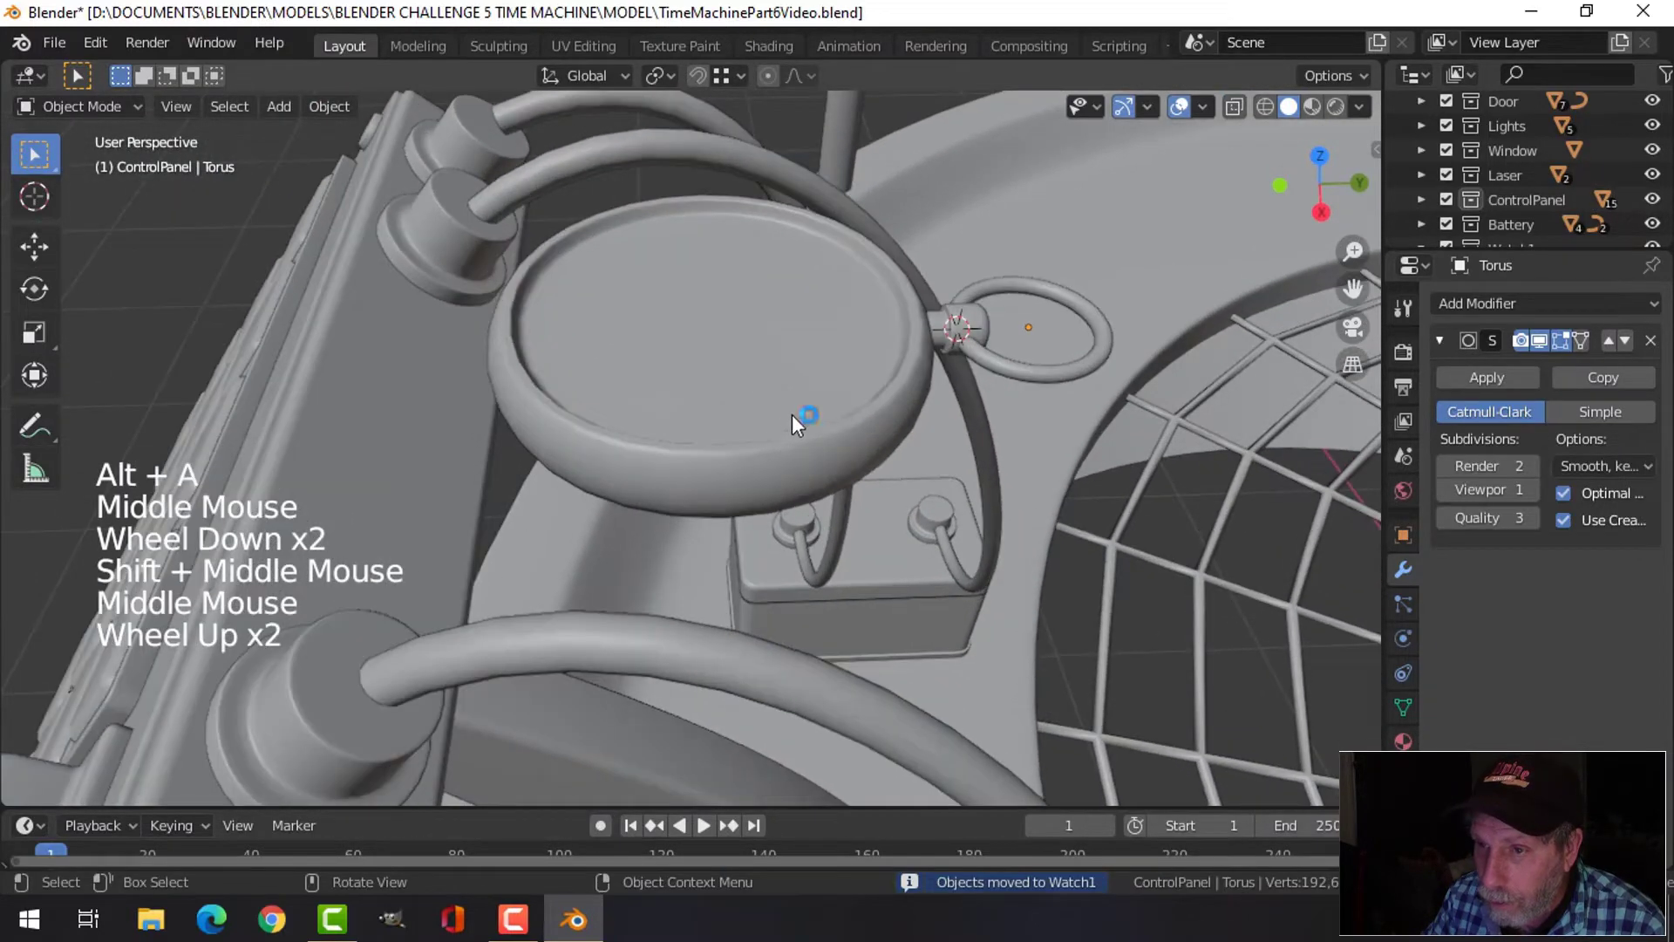
pyautogui.click(772, 467)
pyautogui.click(1533, 490)
pyautogui.moveTo(1011, 482); pyautogui.dragTo(933, 473, button='middle')
pyautogui.hotkey('alt', 'a')
# Duplicate the edge loop near the knob's shoulder and move the copy about -0.30 m along Y to the disc's opposite side
pyautogui.click(994, 365)
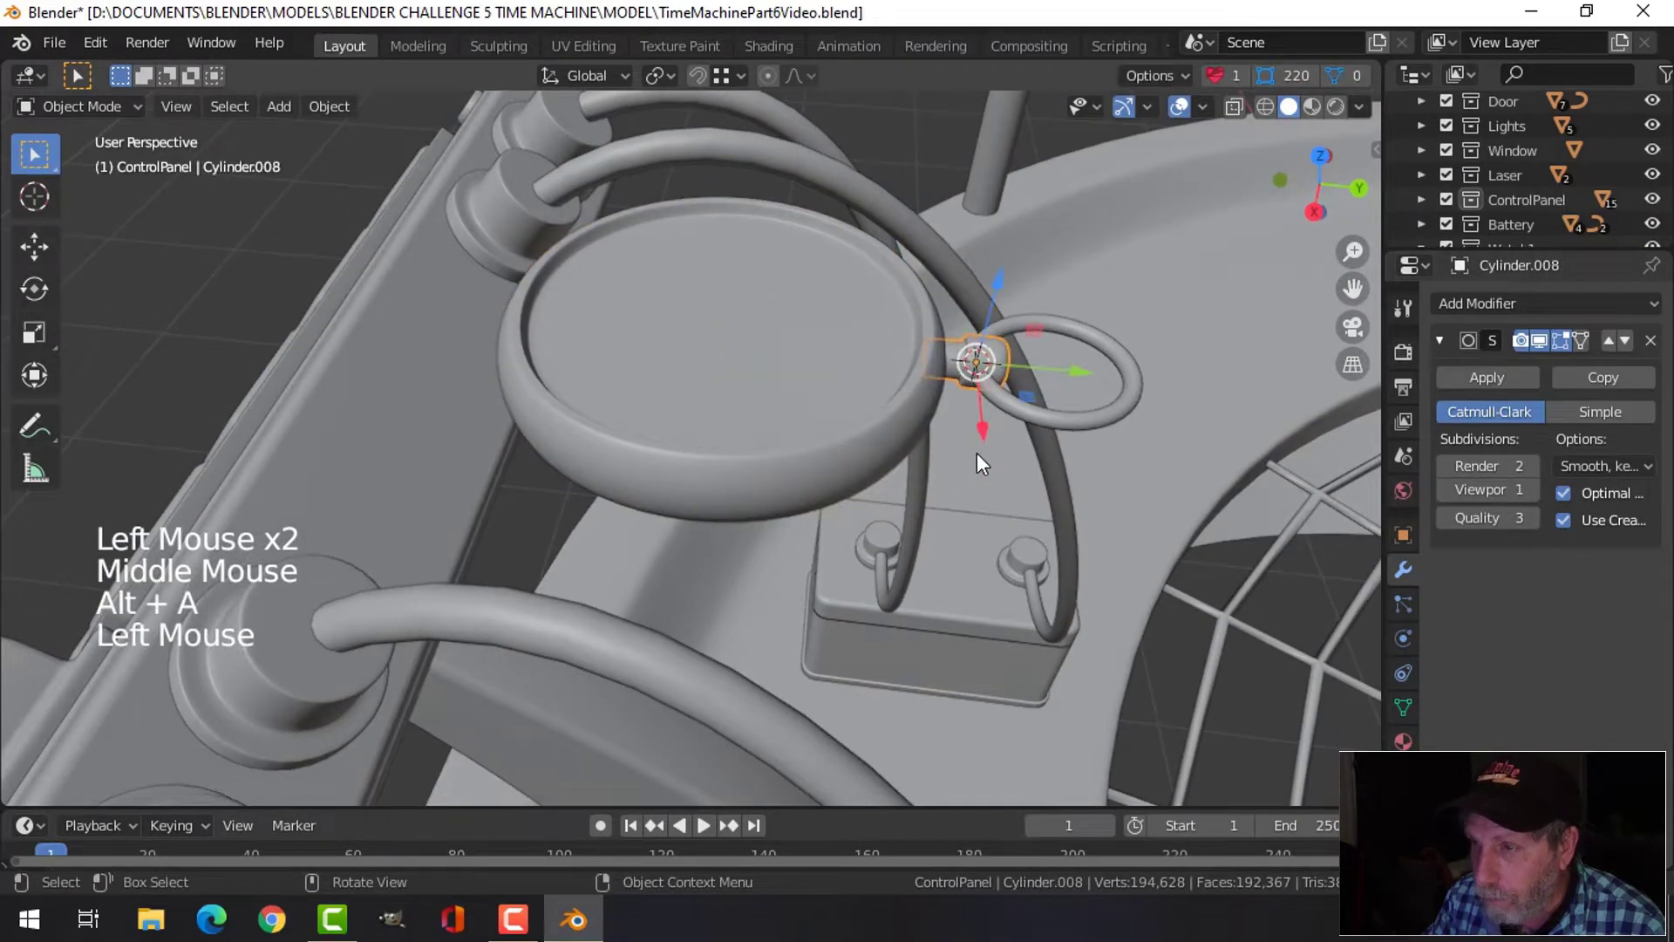
pyautogui.press('Tab')
pyautogui.scroll(2, 976, 453)
pyautogui.keyDown('shift'); pyautogui.moveTo(1057, 409); pyautogui.dragTo(881, 468, button='middle'); pyautogui.keyUp('shift')
pyautogui.scroll(2, 880, 468)
pyautogui.hotkey('alt', 'a')
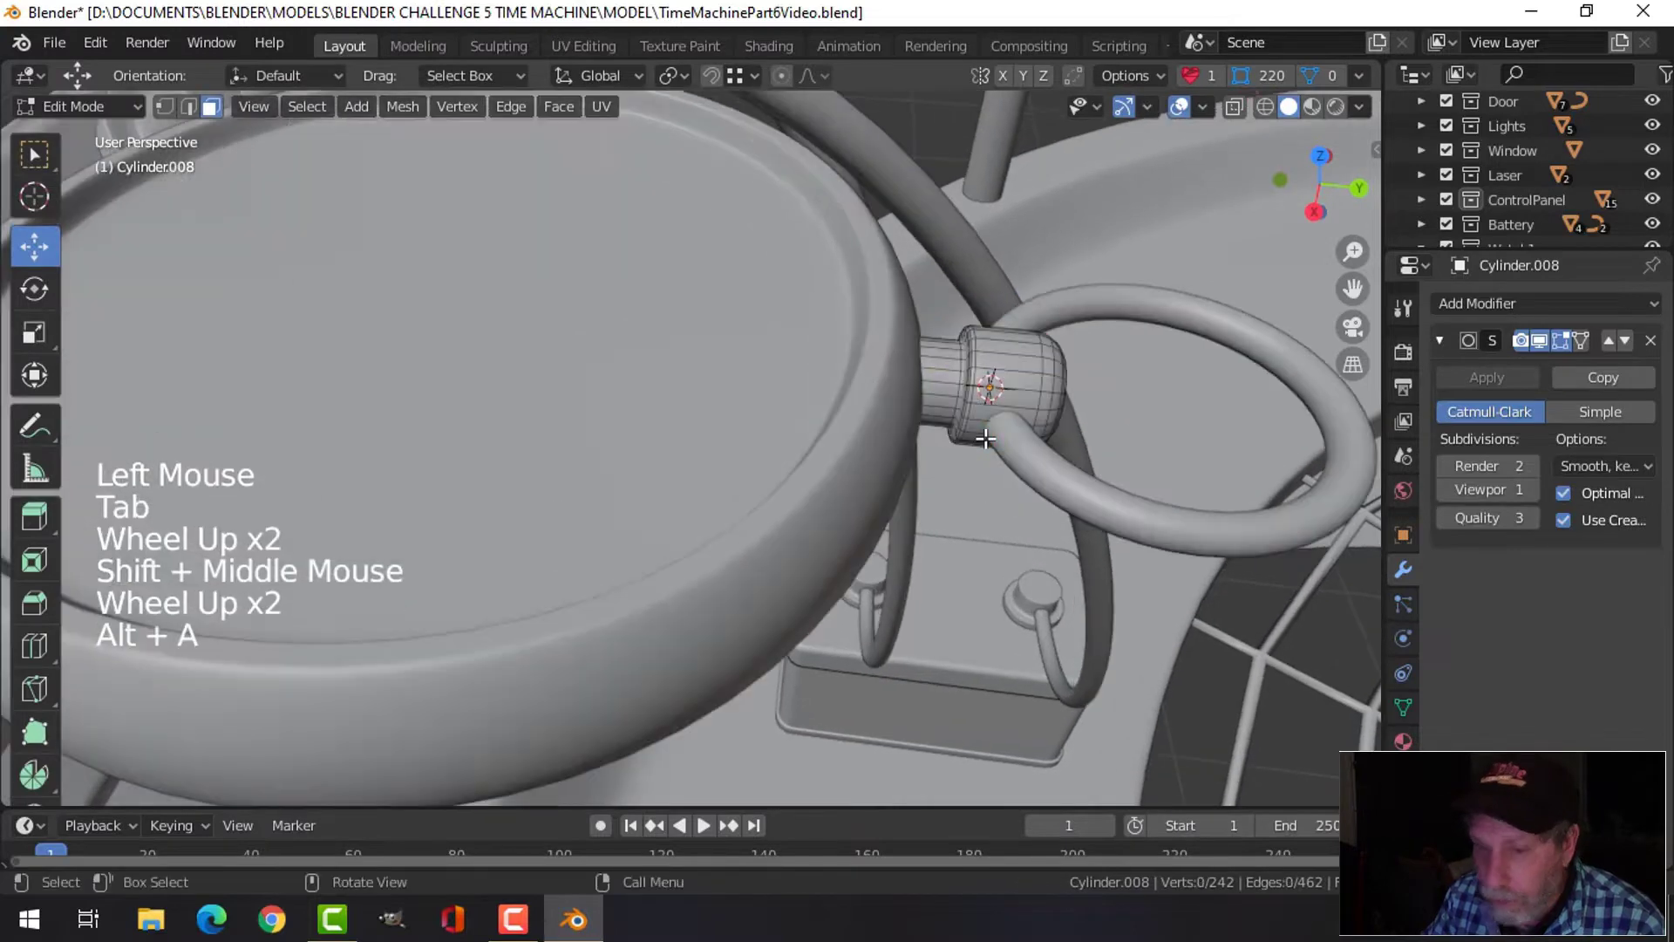
pyautogui.press('2')
pyautogui.keyDown('alt'); pyautogui.keyDown('shift'); pyautogui.click(981, 375); pyautogui.keyUp('shift'); pyautogui.keyUp('alt')
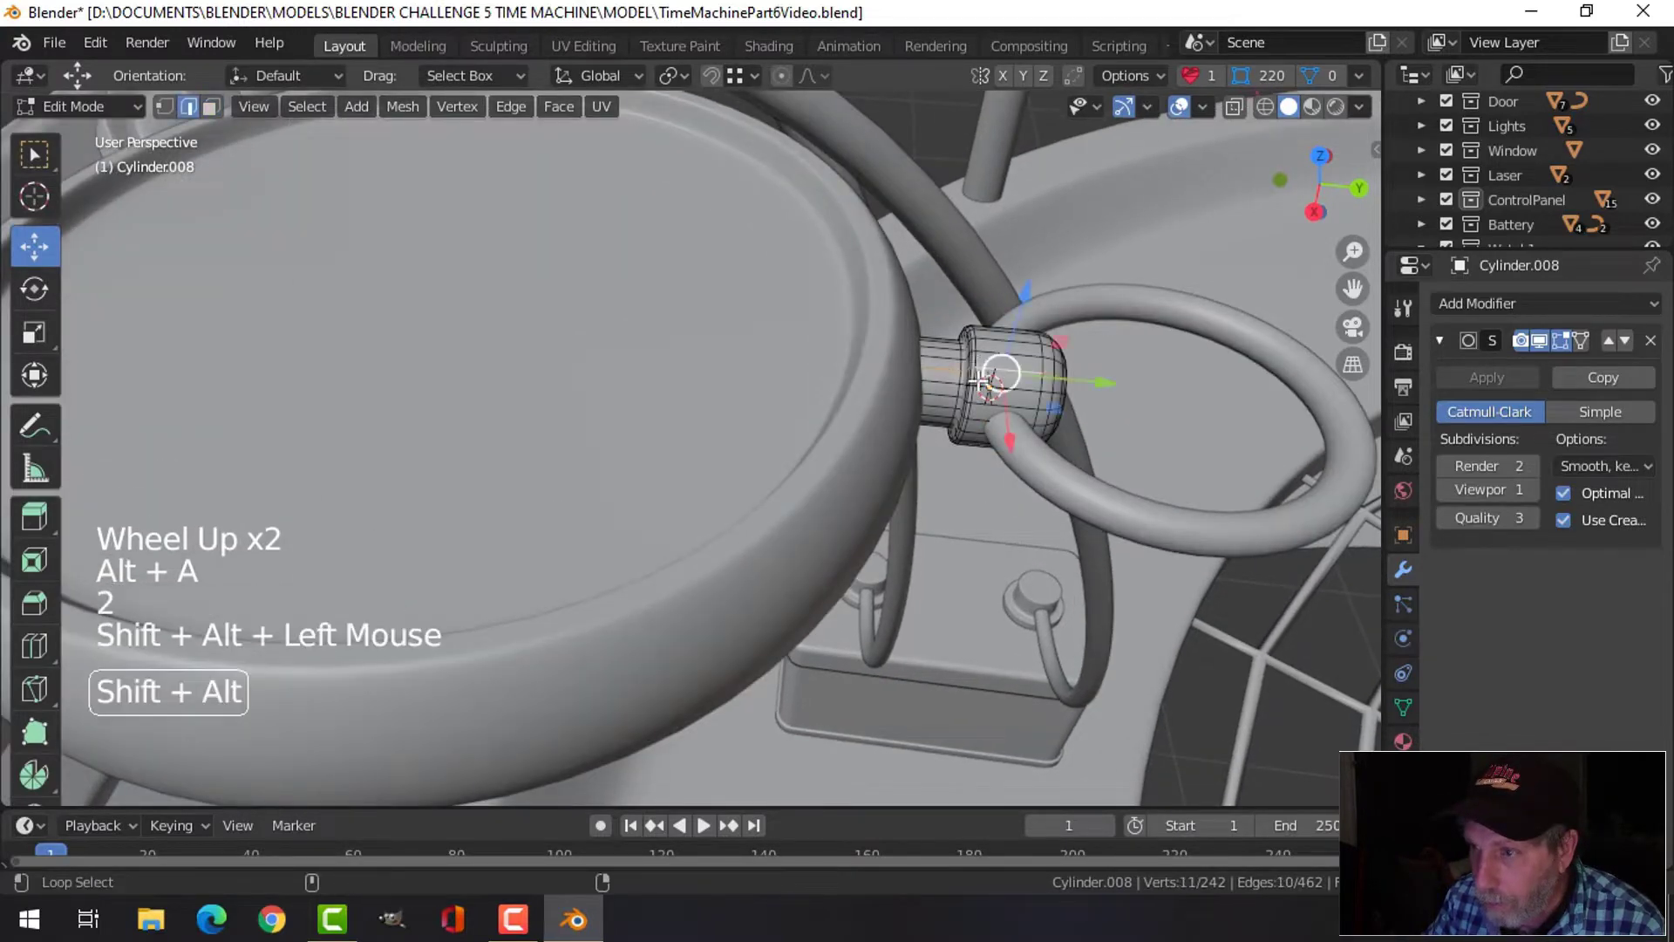
pyautogui.hotkey('alt', 'a')
pyautogui.keyDown('alt'); pyautogui.keyDown('shift'); pyautogui.click(975, 380); pyautogui.keyUp('shift'); pyautogui.keyUp('alt')
pyautogui.scroll(-5, 893, 467)
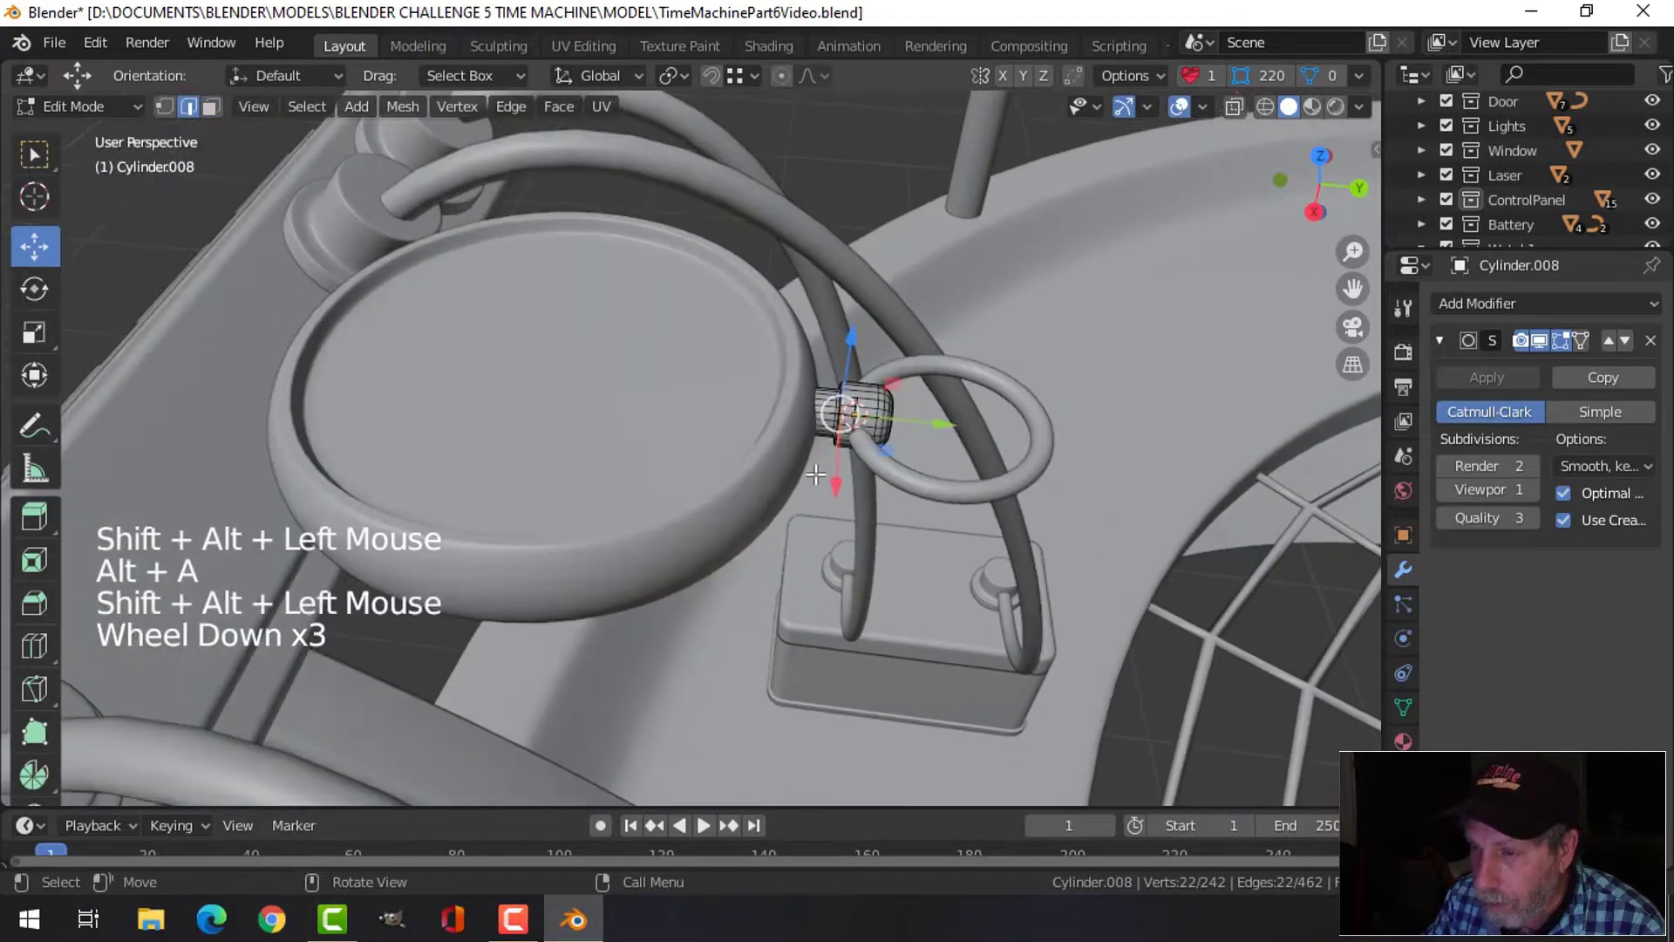
pyautogui.keyDown('shift'); pyautogui.moveTo(893, 466); pyautogui.dragTo(1033, 521, button='middle'); pyautogui.keyUp('shift')
pyautogui.hotkey('shift', 'd')
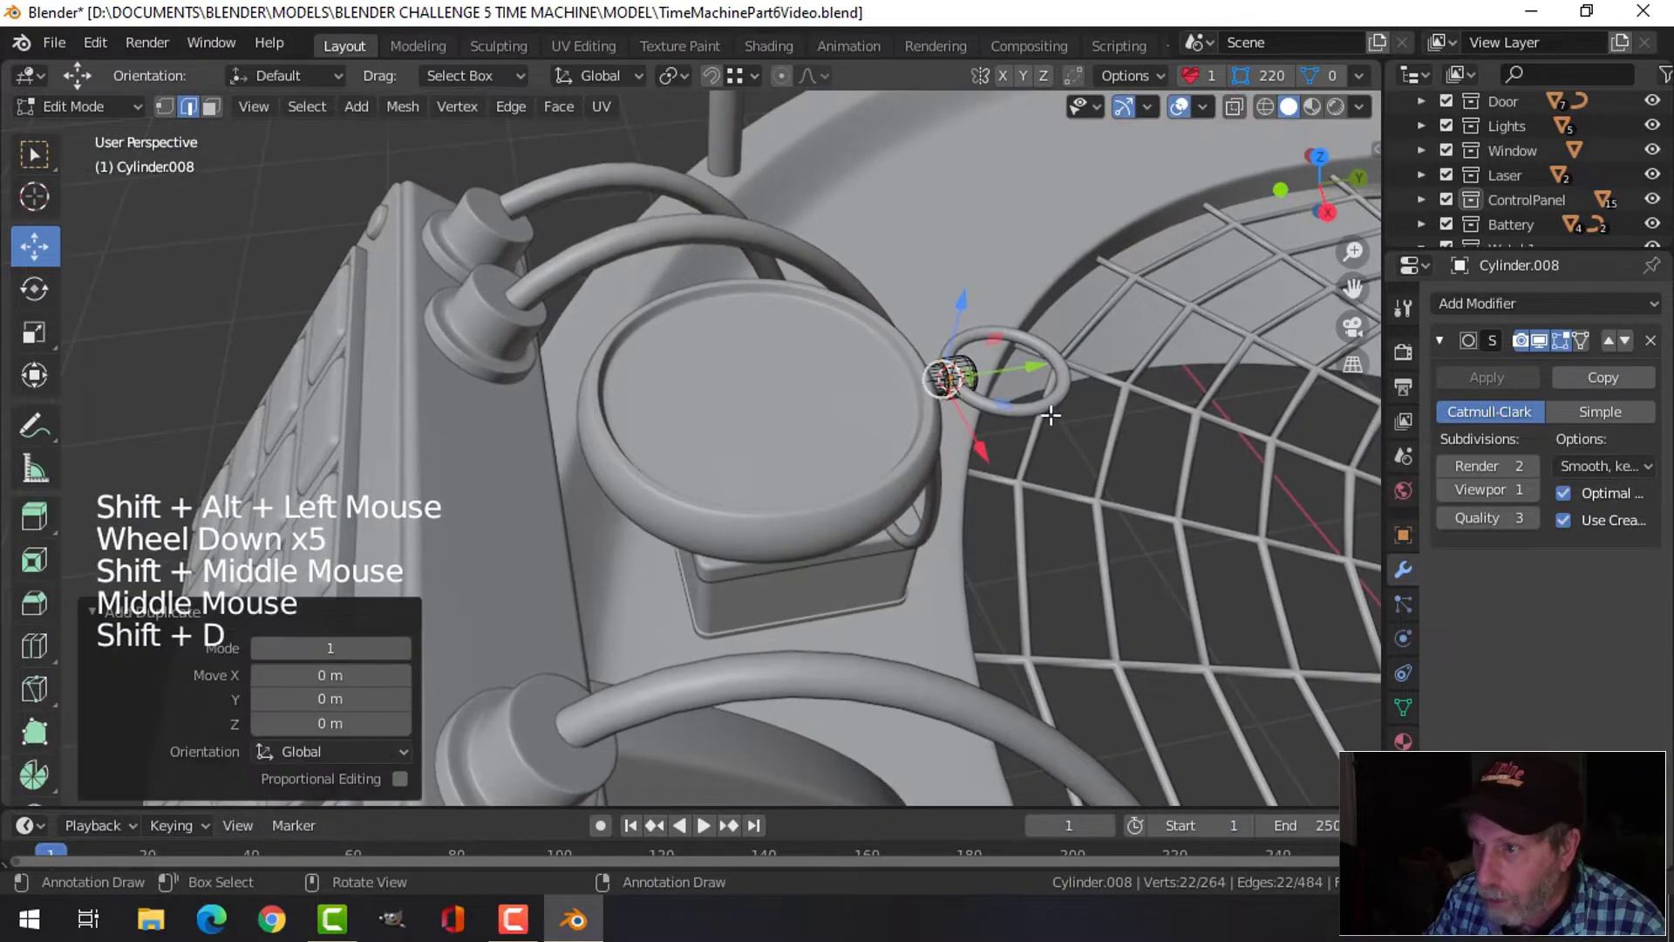
pyautogui.moveTo(1033, 370); pyautogui.dragTo(657, 450)
pyautogui.moveTo(657, 450); pyautogui.dragTo(812, 421, button='middle')
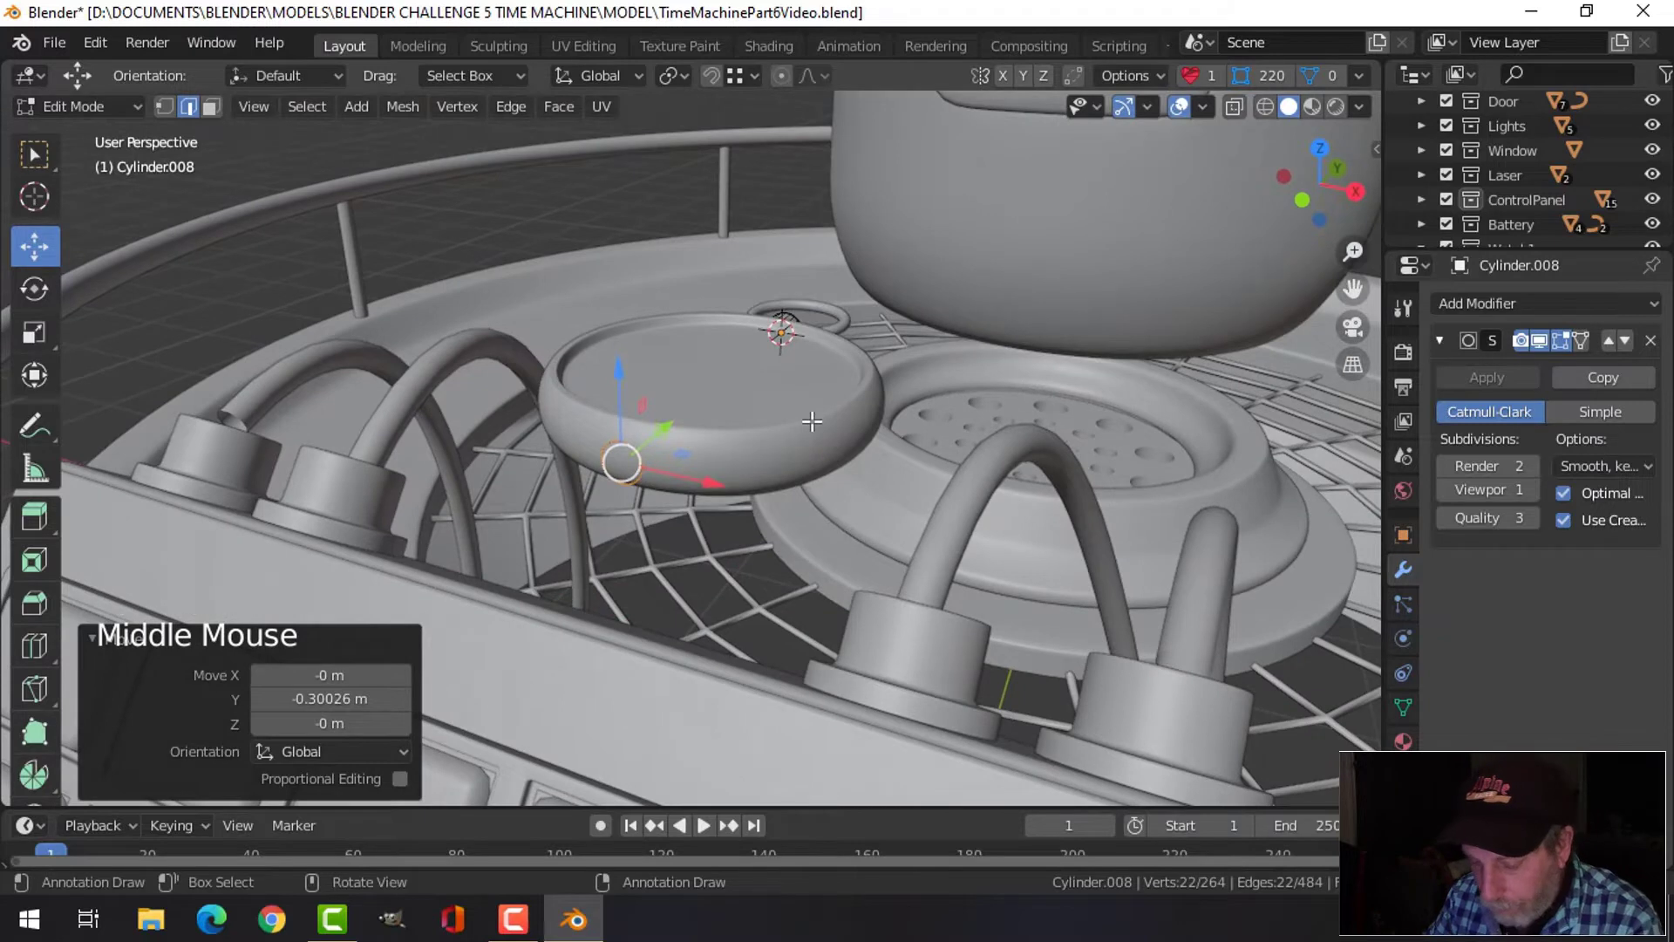
# Separate the duplicated edge loop into its own object and select it in Object Mode
pyautogui.press('p')
pyautogui.click(812, 421)
pyautogui.press('Tab')
pyautogui.click(641, 460)
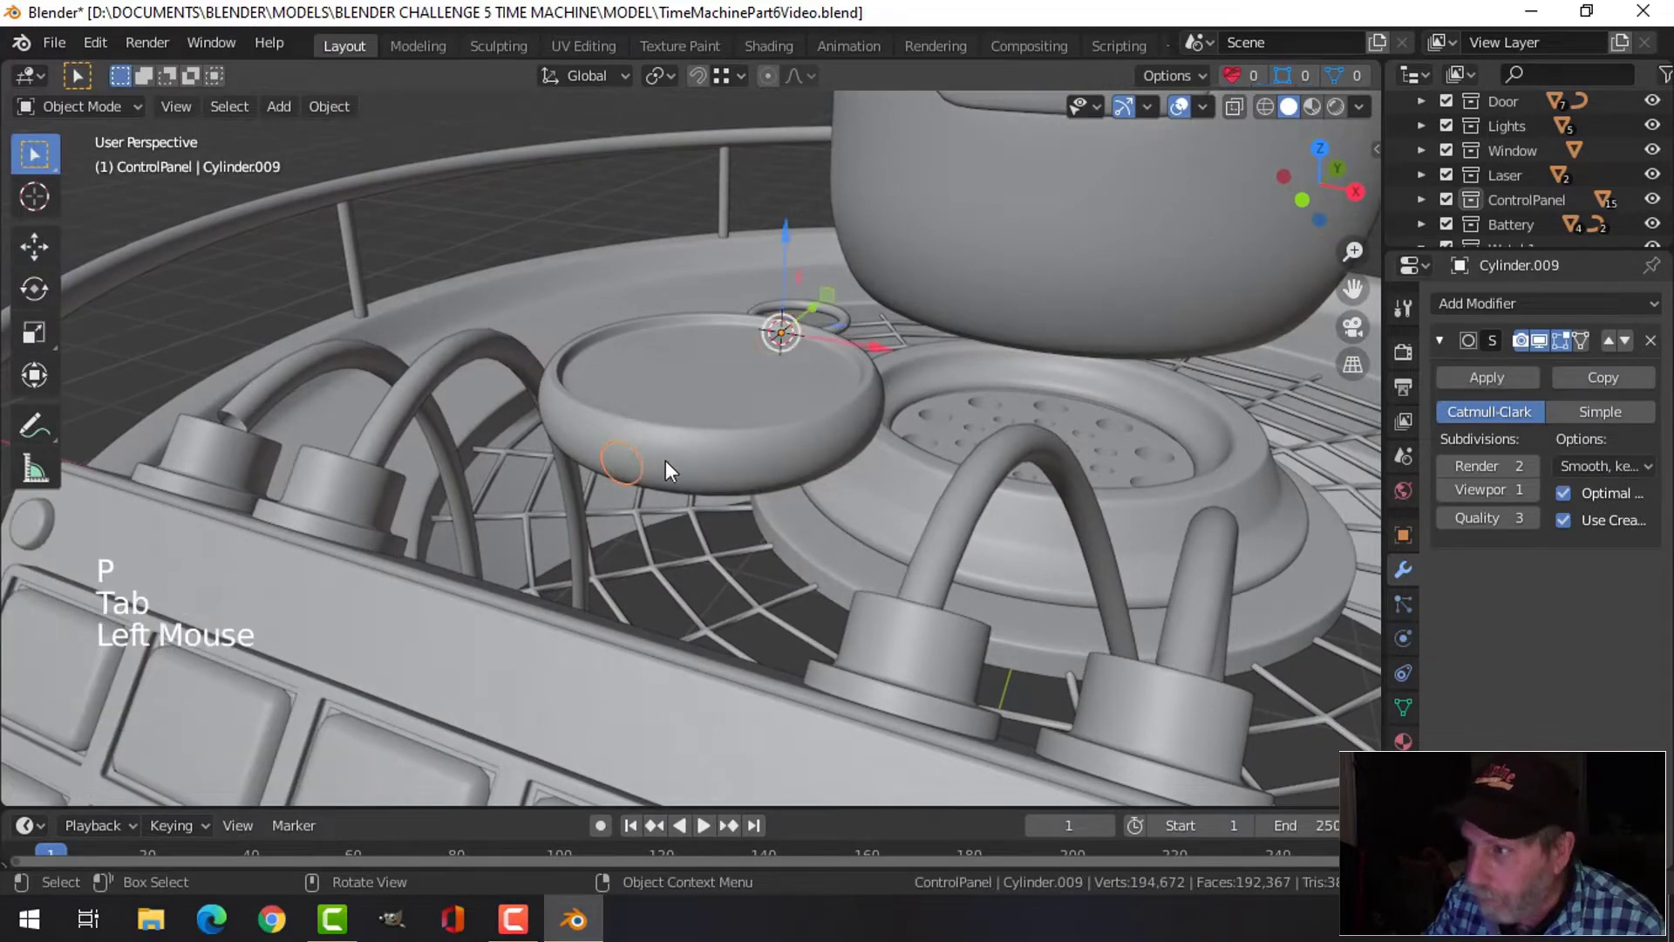
# Collapse the Watch1 collection in the outliner
pyautogui.scroll(-3, 1500, 196)
pyautogui.scroll(-1, 1493, 208)
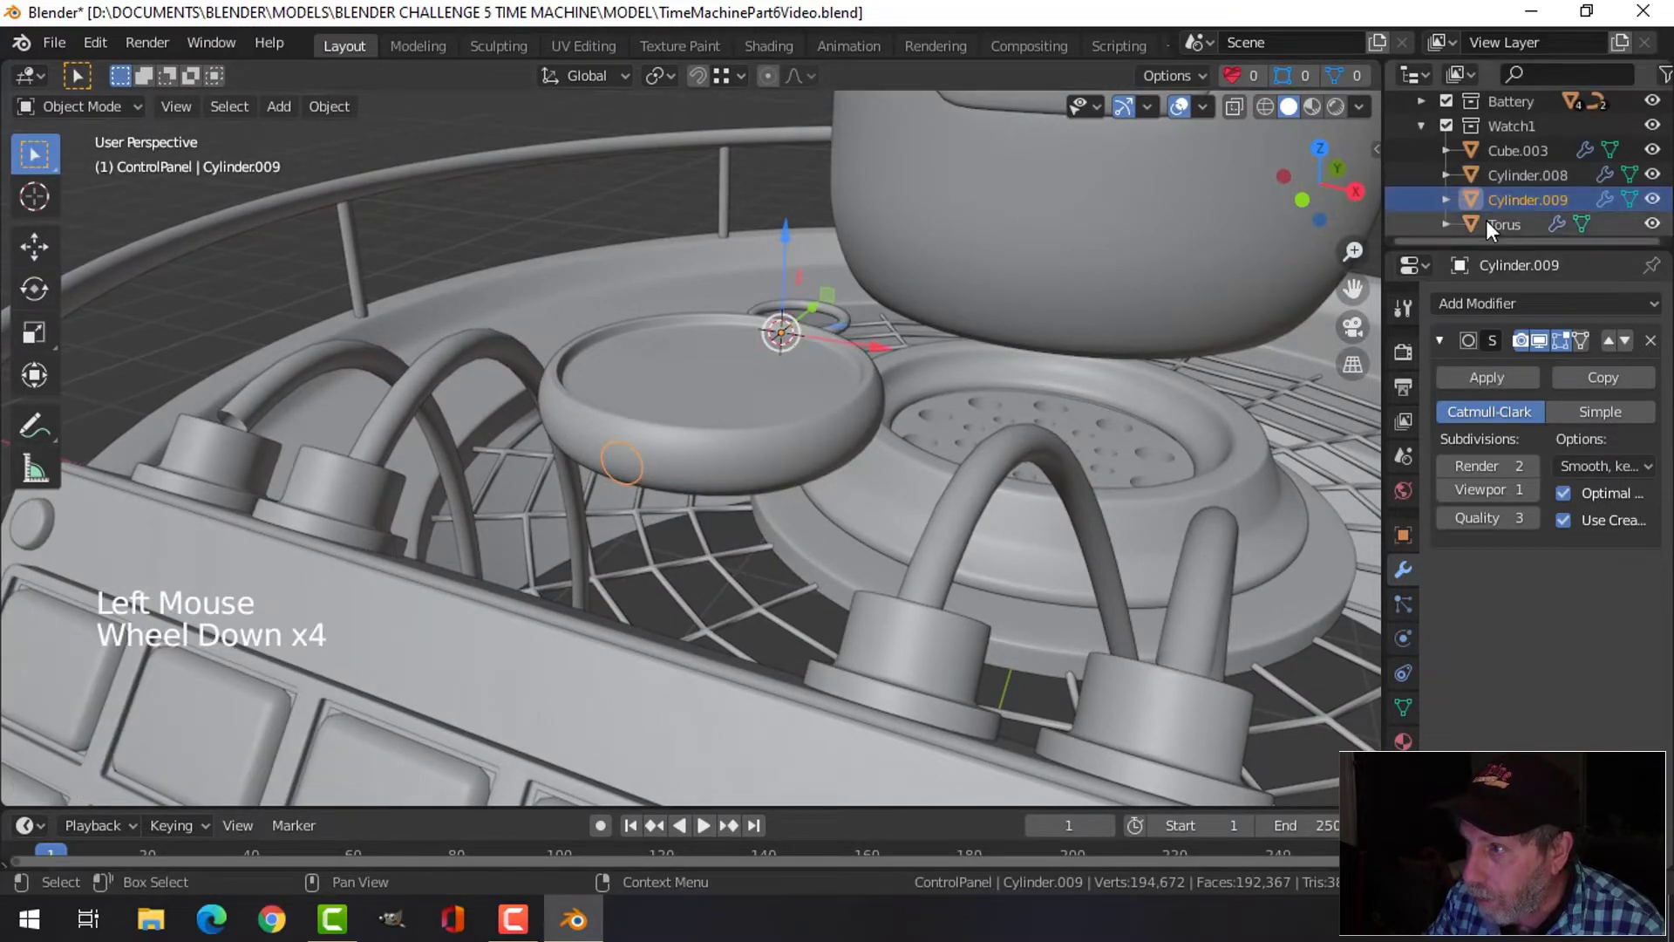
pyautogui.click(1420, 131)
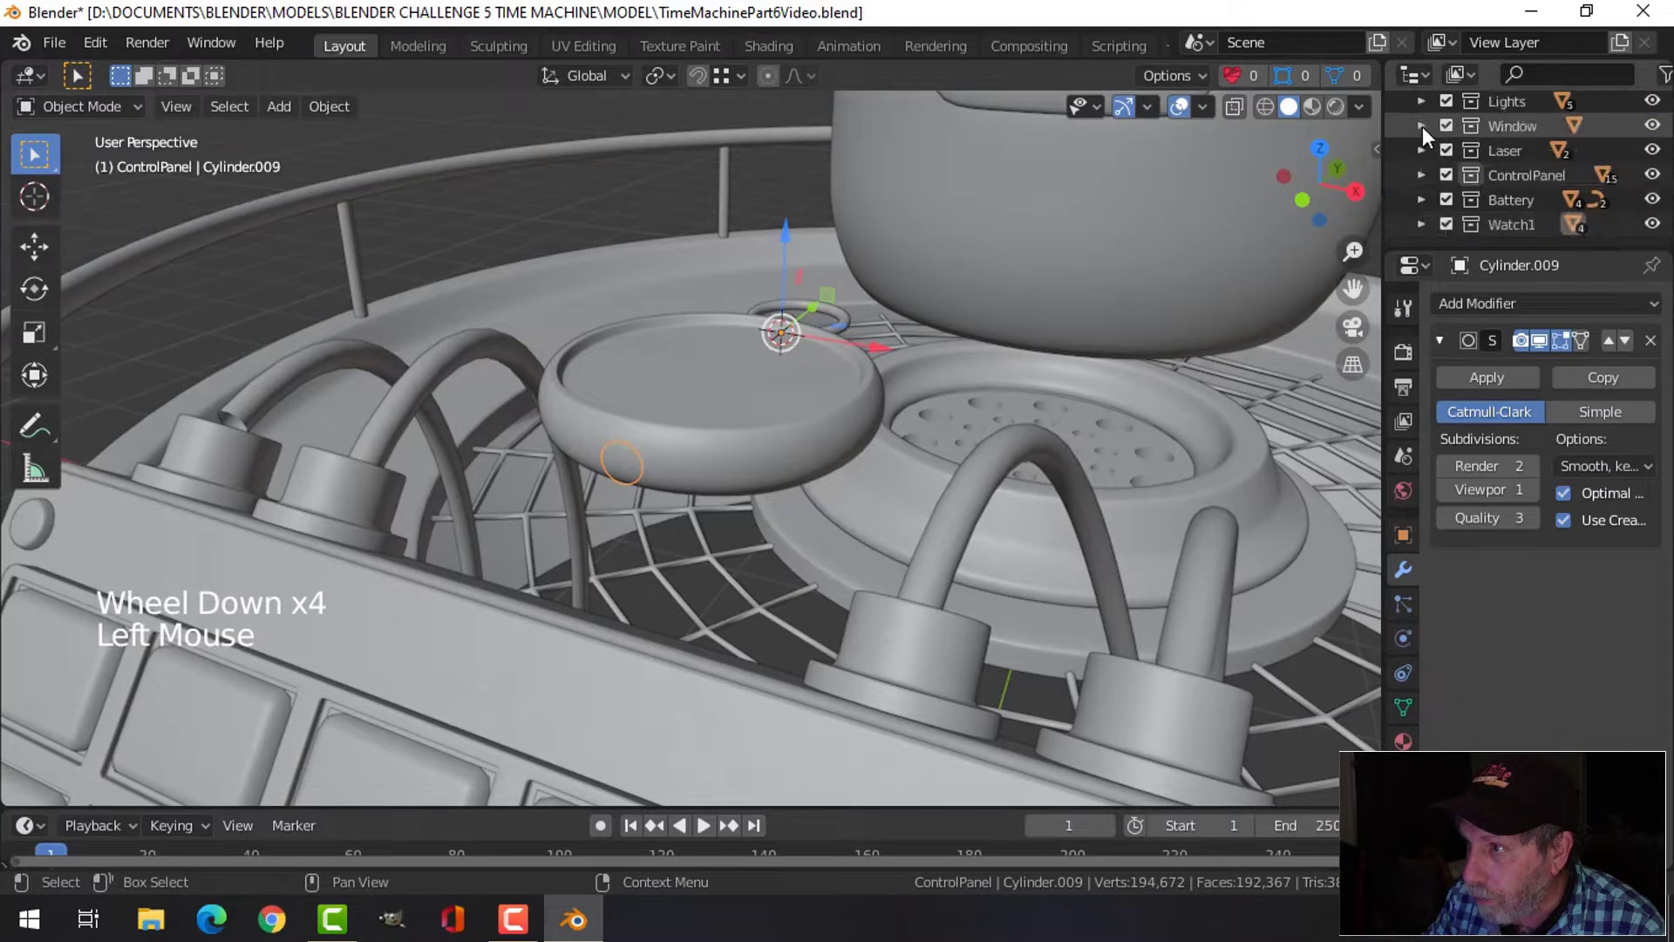
# Set the separated edge loop's origin to its own geometry
pyautogui.click(1446, 222)
pyautogui.click(1445, 223)
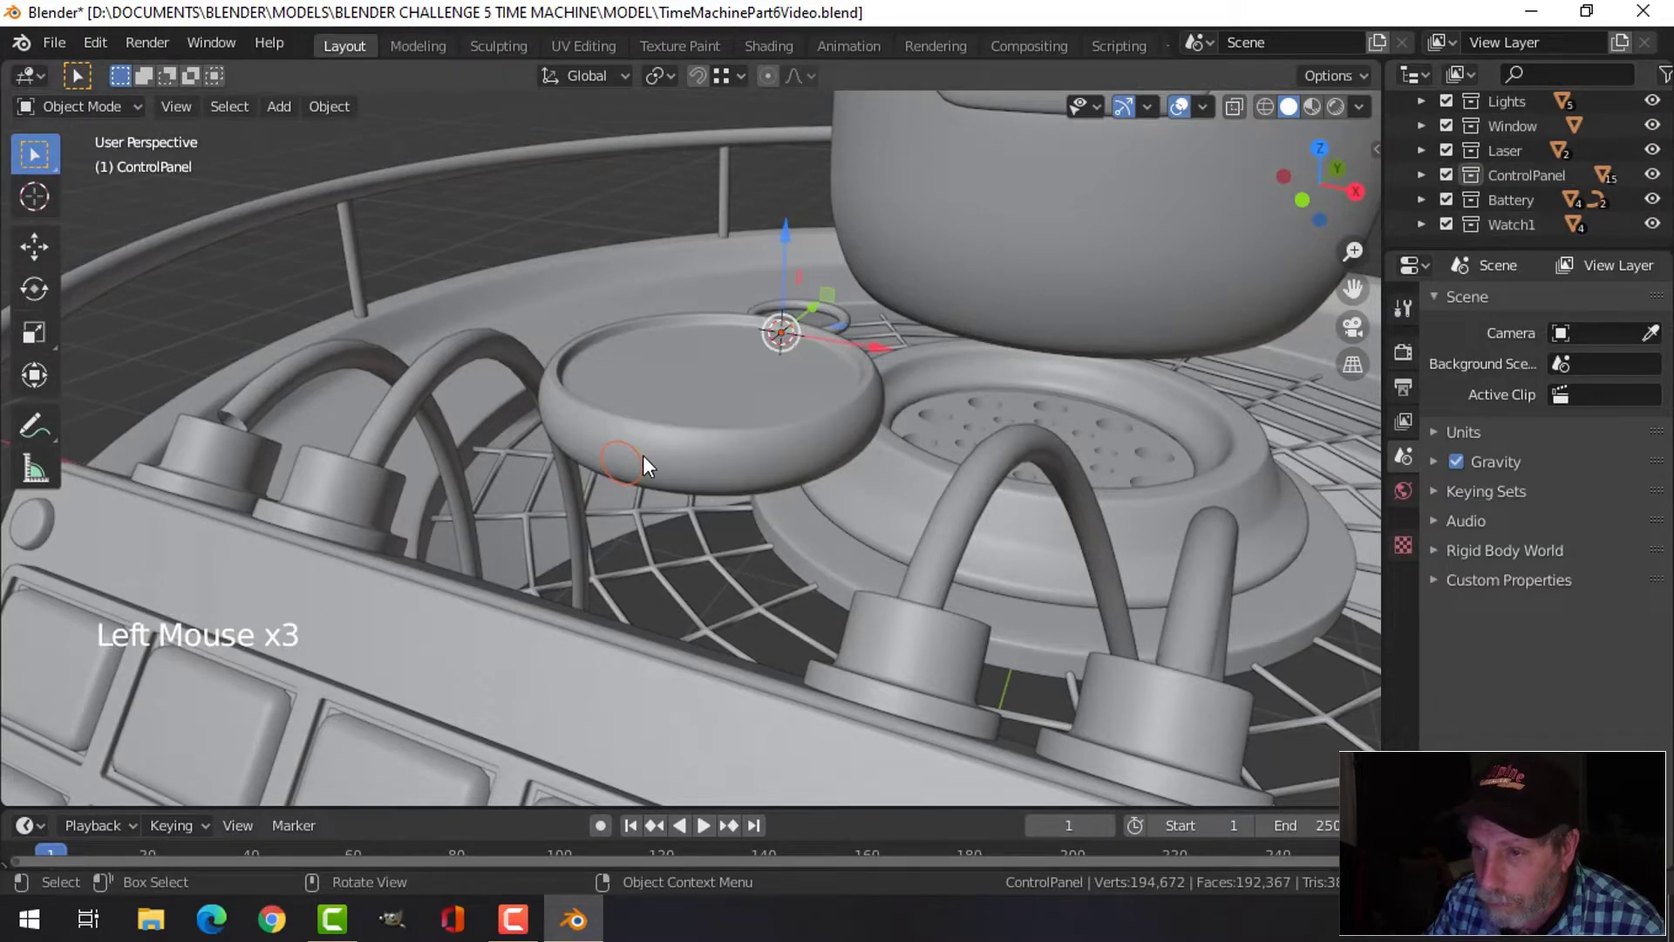
pyautogui.click(642, 459)
pyautogui.click(347, 106)
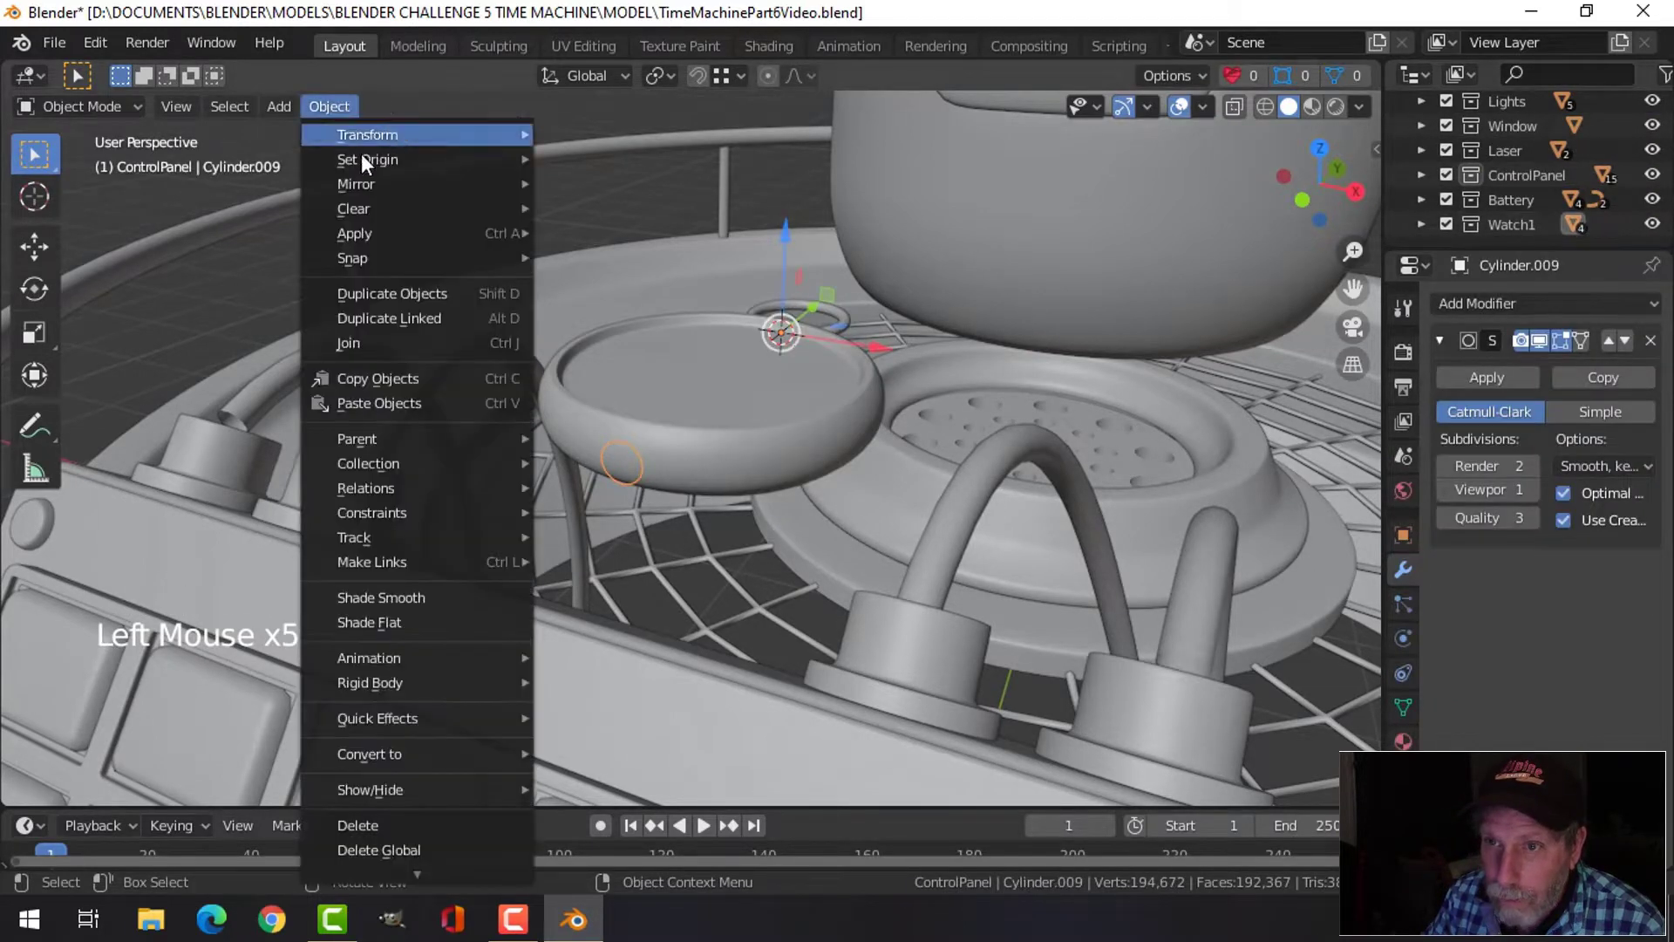
pyautogui.moveTo(363, 155)
pyautogui.click(654, 184)
# Extrude the whole separated loop along Y toward the watch disc to form a short tube
pyautogui.moveTo(705, 446); pyautogui.dragTo(659, 422, button='middle')
pyautogui.scroll(2, 576, 455)
pyautogui.scroll(2, 667, 438)
pyautogui.press('Tab')
pyautogui.press('a')
pyautogui.press('e')
pyautogui.moveTo(678, 394); pyautogui.dragTo(715, 392)
pyautogui.moveTo(715, 392); pyautogui.dragTo(859, 428, button='middle')
# Extrude the tube's outer edge loop and scale it inward to about 0.85 to form a flat shoulder
pyautogui.hotkey('alt', 'a')
pyautogui.keyDown('alt'); pyautogui.keyDown('shift'); pyautogui.click(678, 397); pyautogui.keyUp('shift'); pyautogui.keyUp('alt')
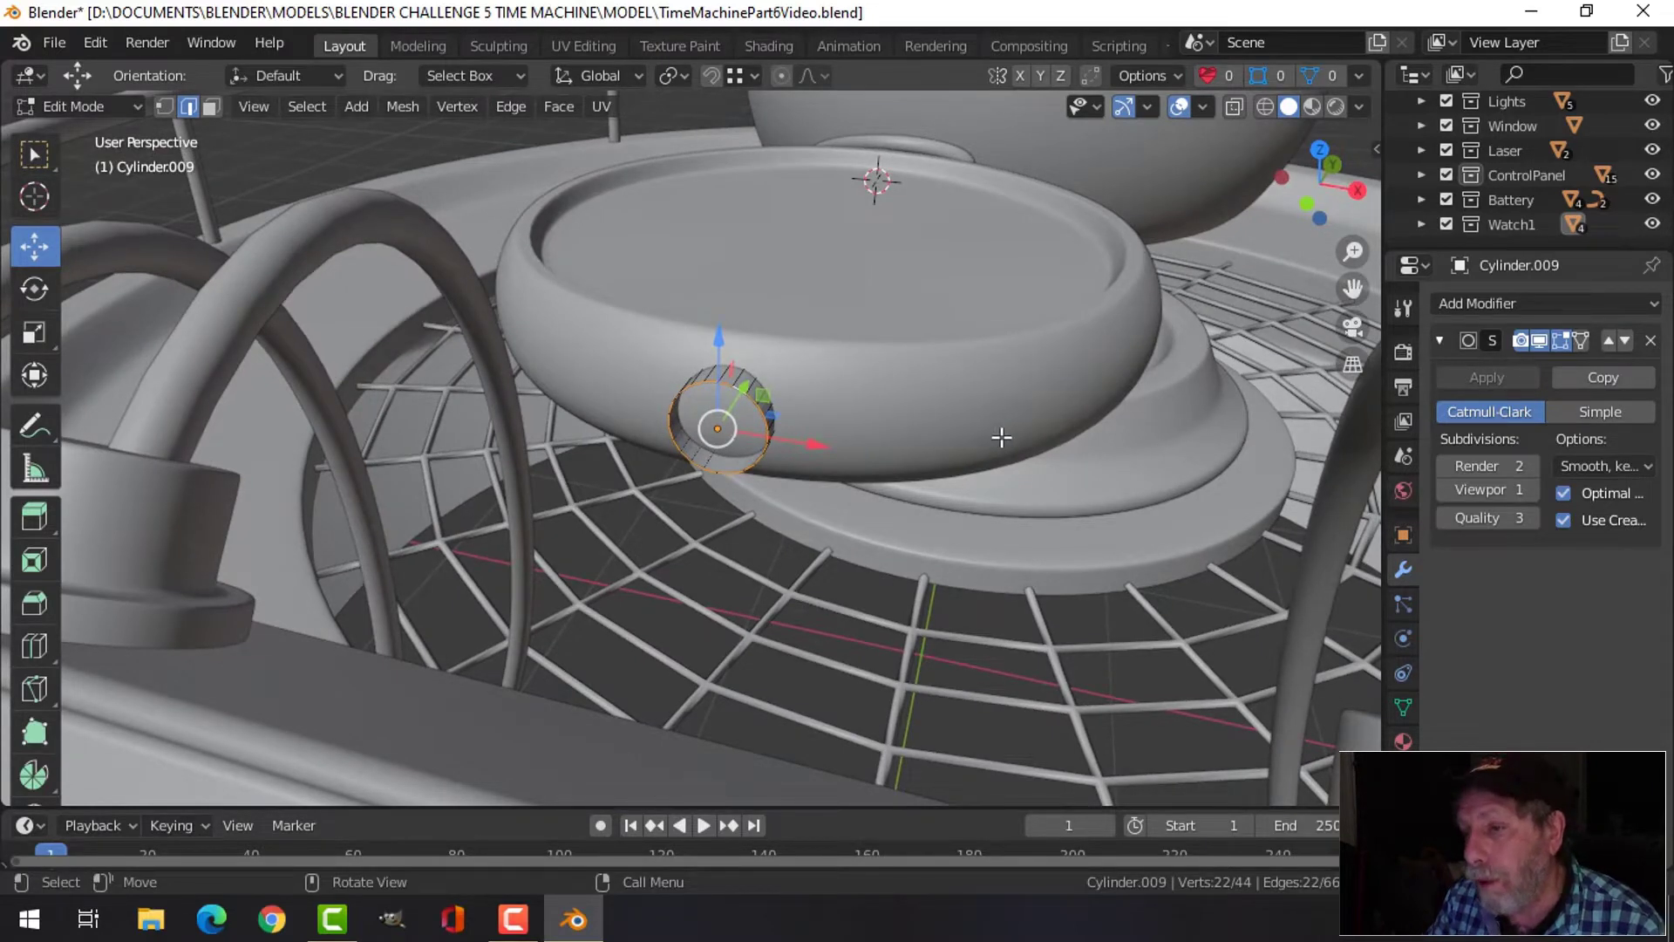
pyautogui.press('e')
pyautogui.press('s')
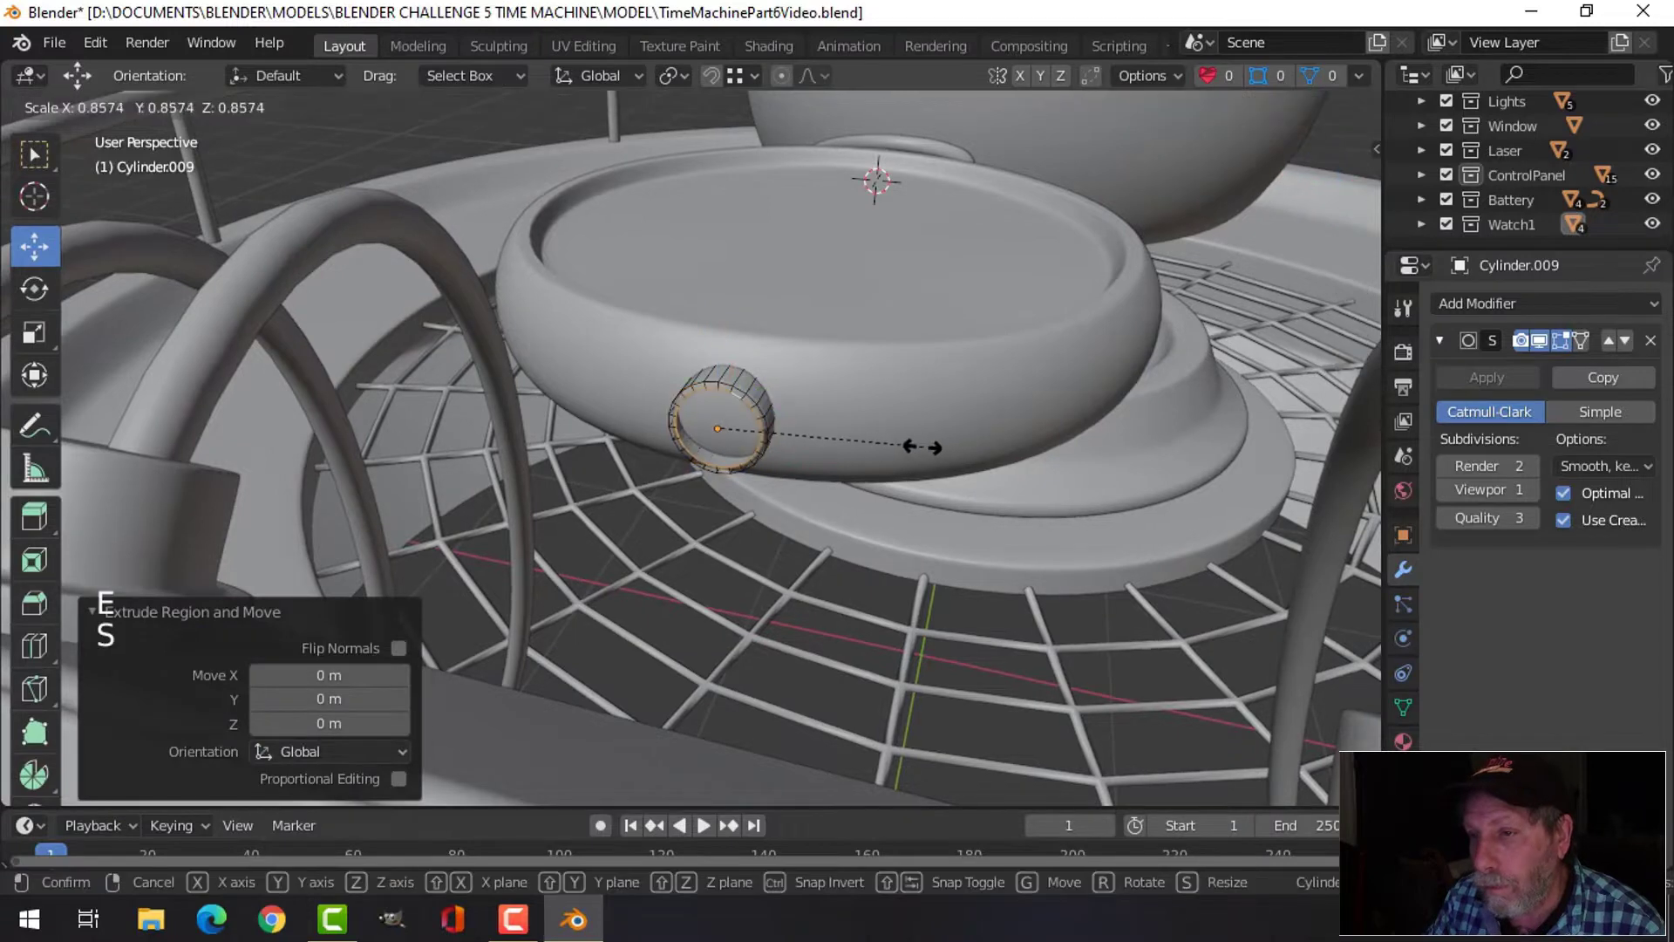
pyautogui.click(900, 447)
# Extrude the shoulder's inner edge loop about -0.009 m along Y, away from the disc, to form a narrower neck
pyautogui.moveTo(859, 471); pyautogui.dragTo(815, 478, button='middle')
pyautogui.press('e')
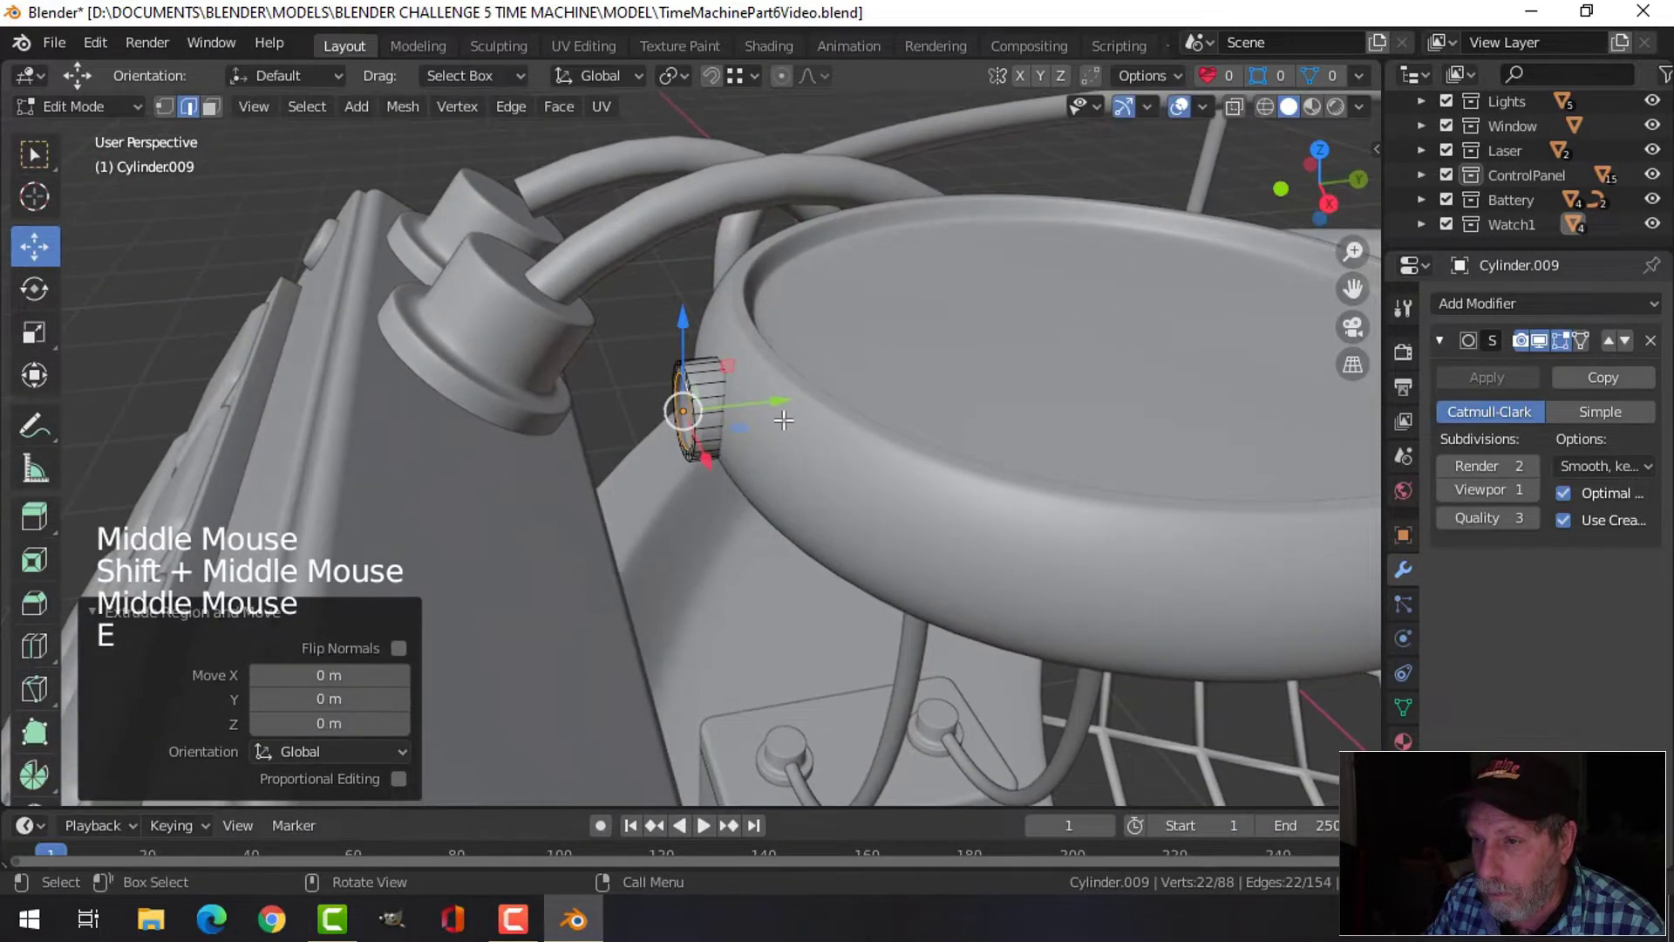
pyautogui.moveTo(779, 401); pyautogui.dragTo(741, 400)
pyautogui.scroll(2, 683, 386)
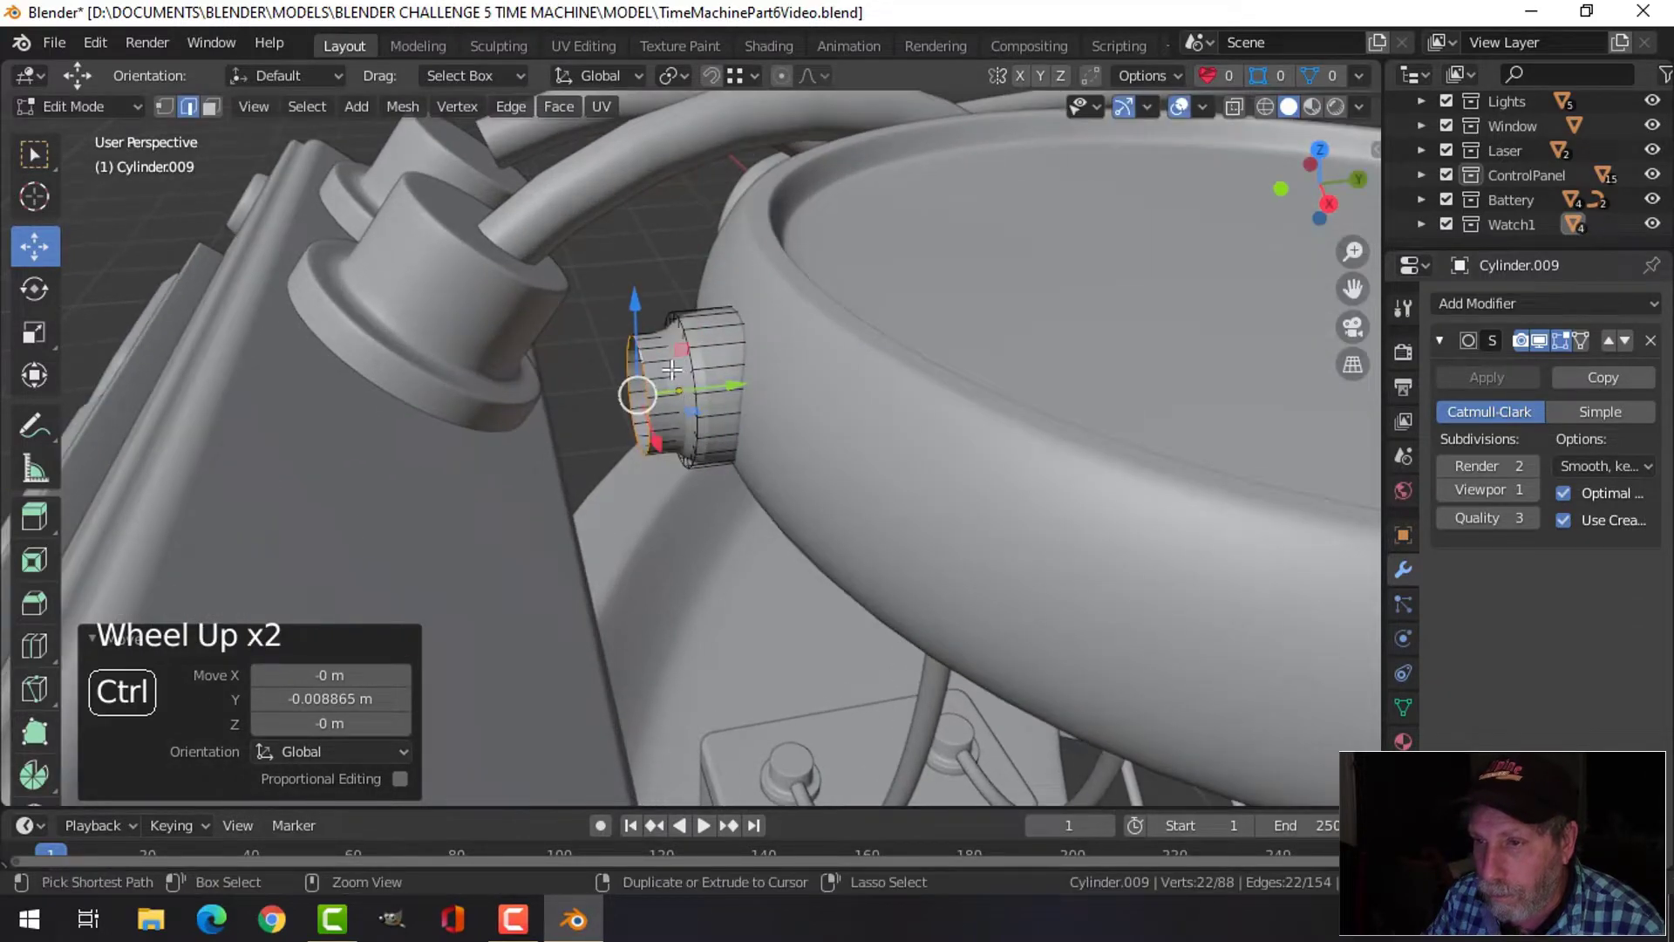
# Add two supporting edge loops, one on each side of the stem's step, and shade the stem smooth in Object Mode
pyautogui.hotkey('ctrl', 'r')
pyautogui.click(671, 368)
pyautogui.click(689, 376)
pyautogui.hotkey('ctrl', 'r')
pyautogui.click(688, 357)
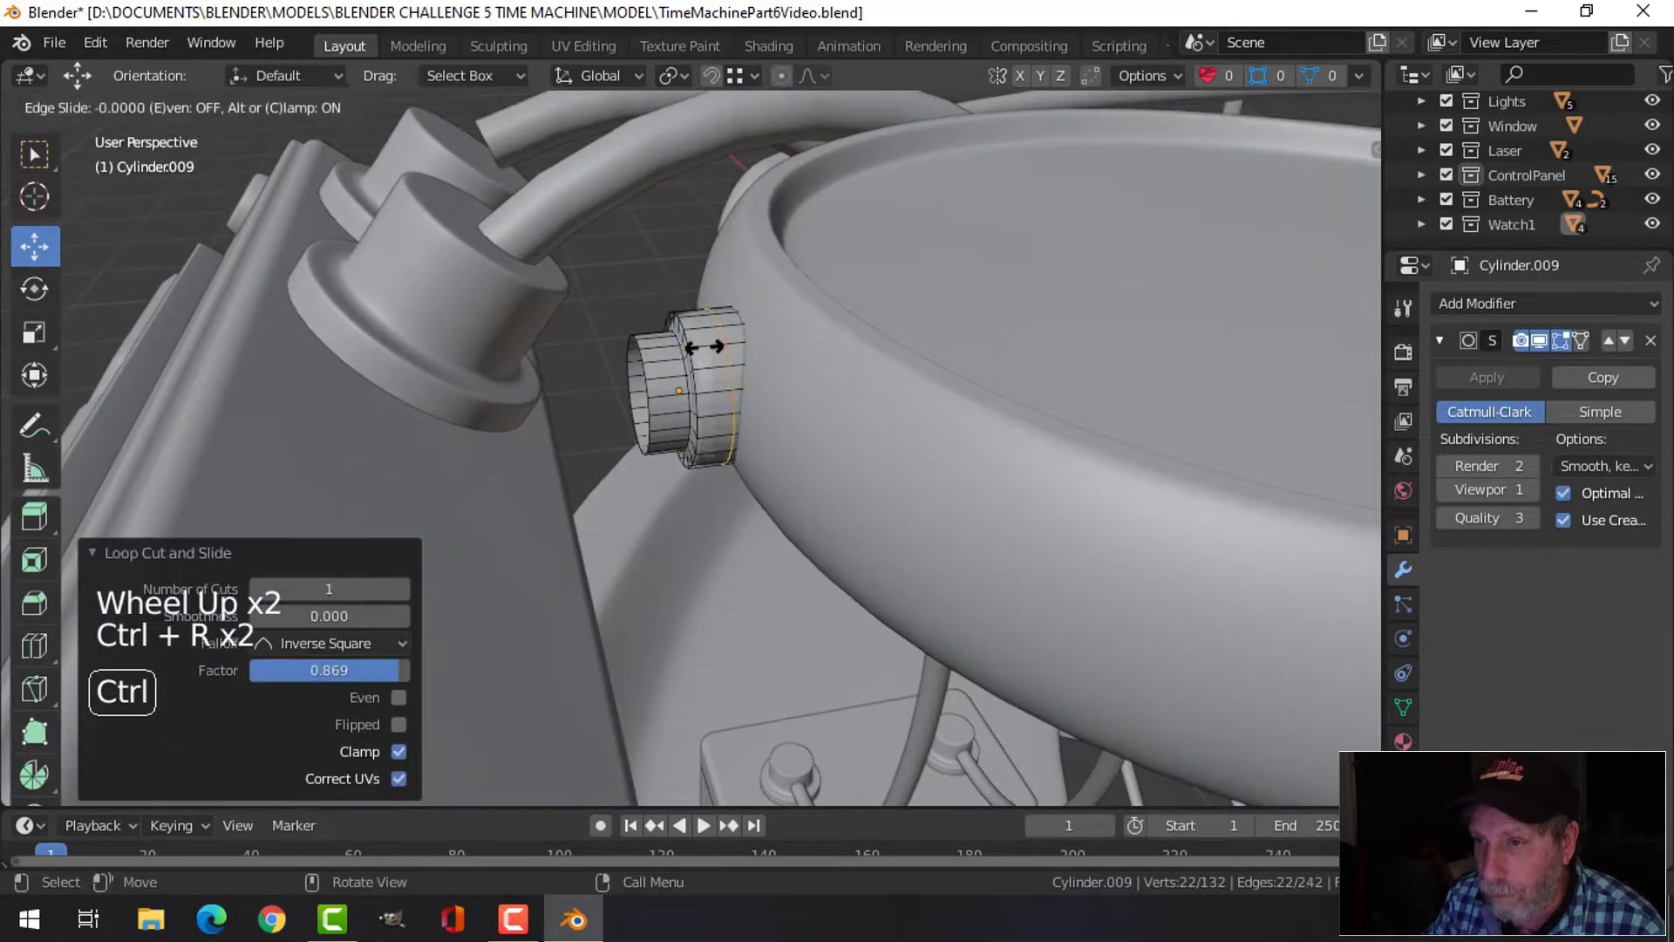
pyautogui.click(678, 361)
pyautogui.press('Tab')
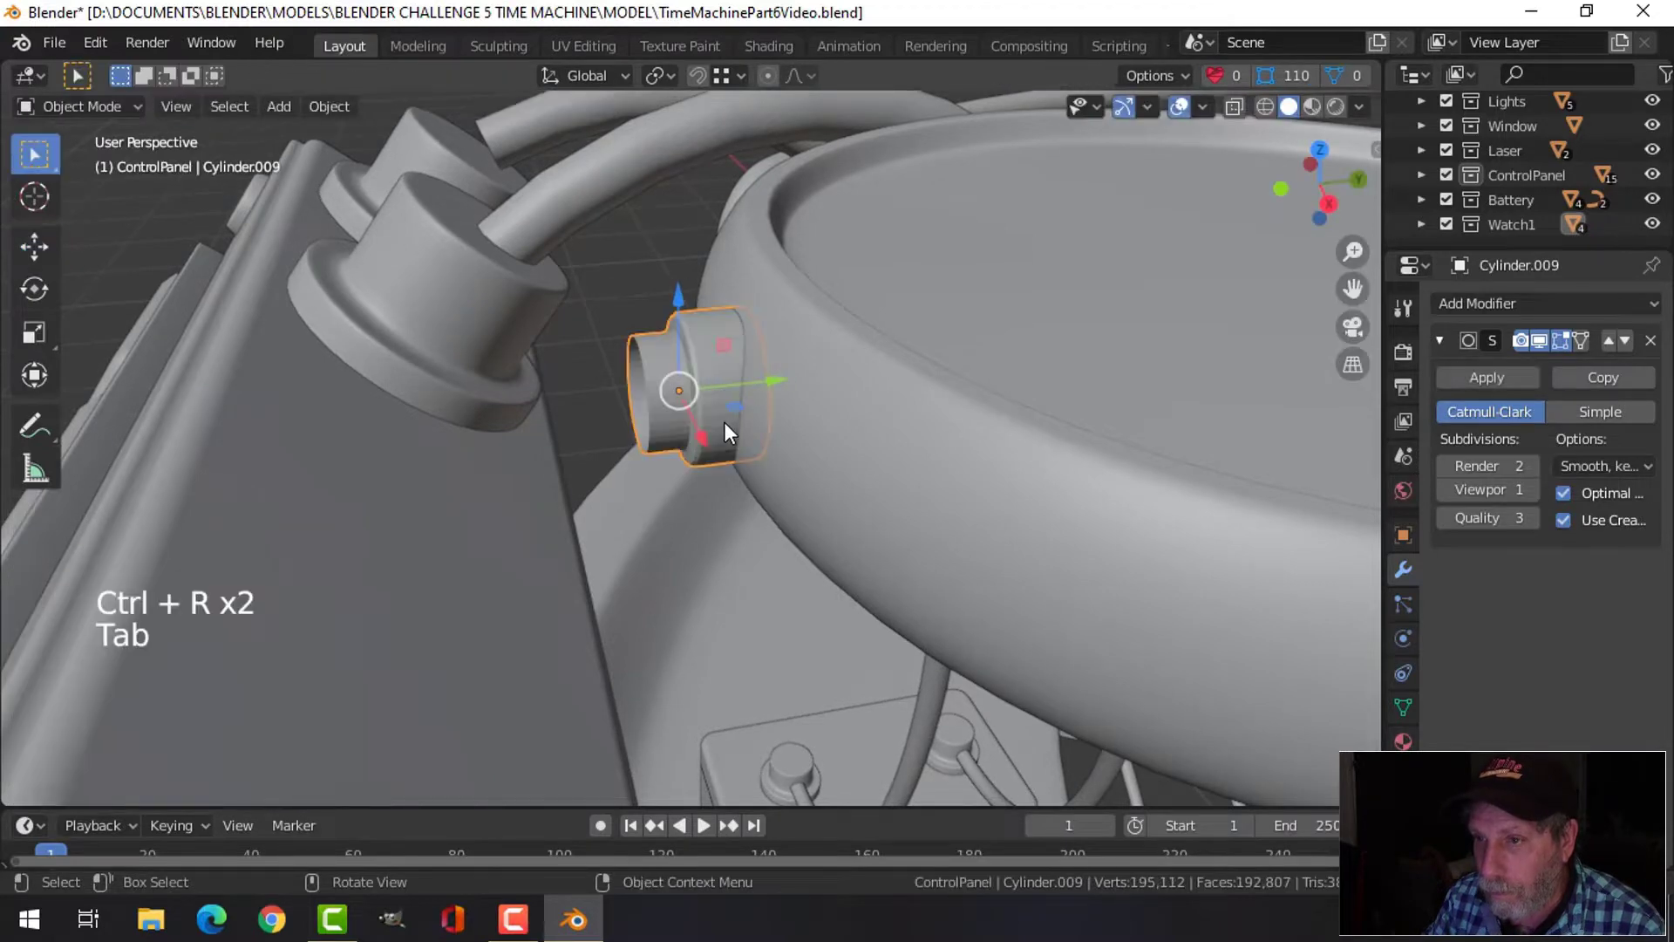
pyautogui.moveTo(725, 422); pyautogui.dragTo(740, 422, button='middle')
pyautogui.rightClick(744, 352)
pyautogui.click(745, 356)
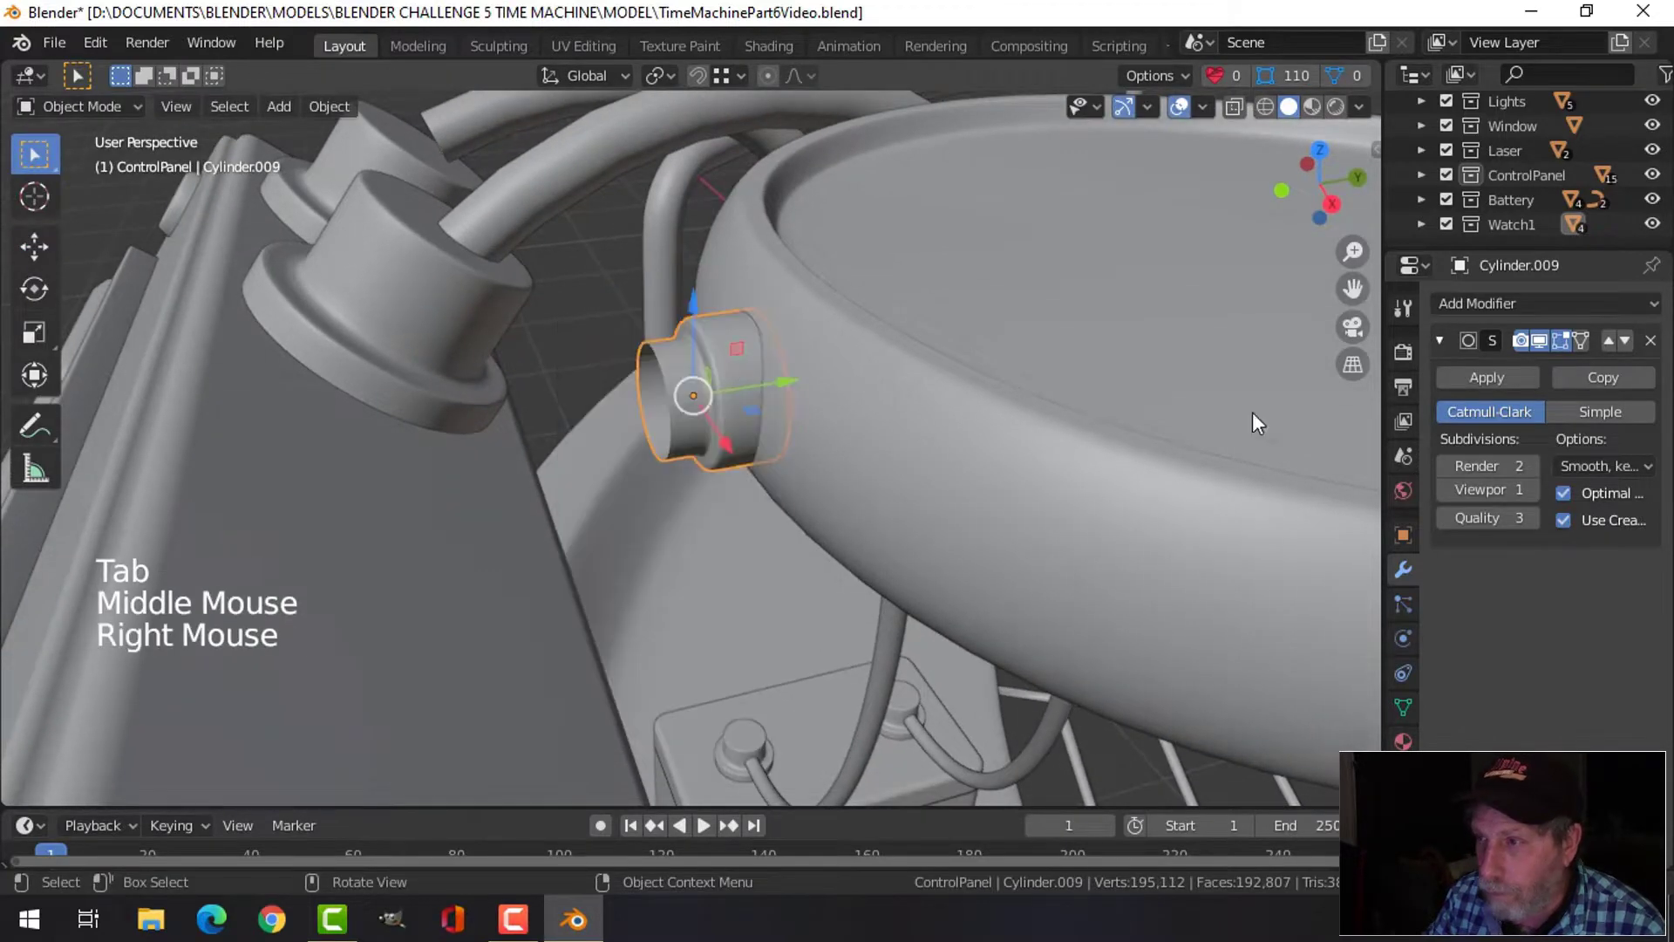
# Add a Solidify modifier to the stem and place it above the Subdivision Surface modifier
pyautogui.click(1438, 340)
pyautogui.click(1436, 305)
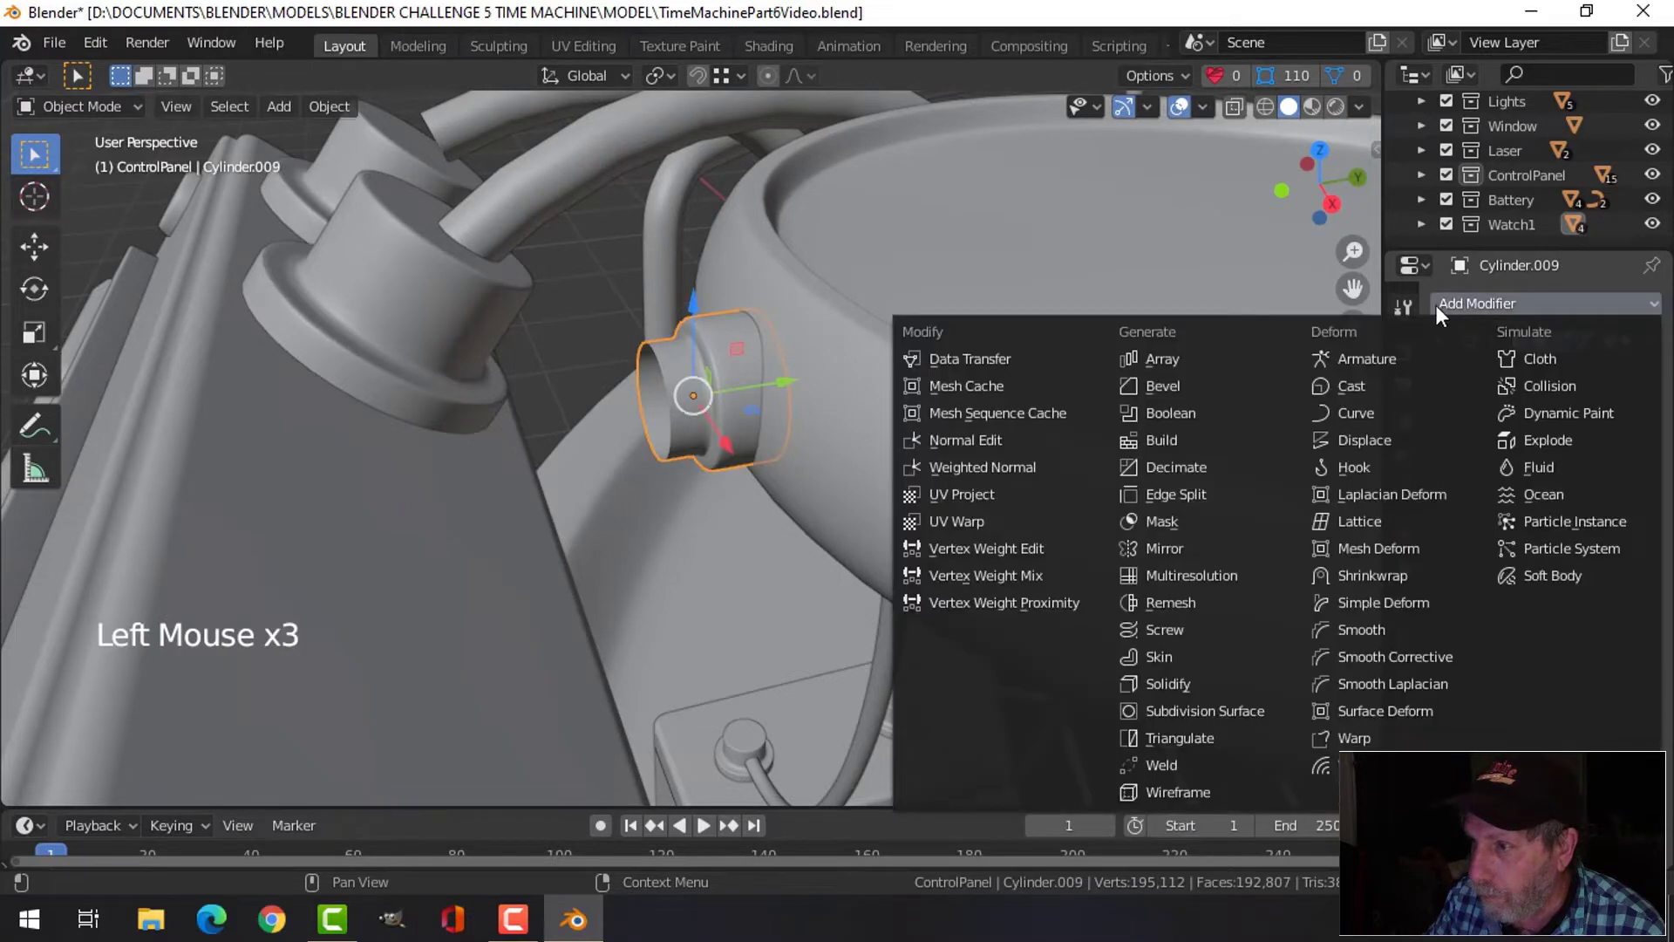
pyautogui.click(1210, 681)
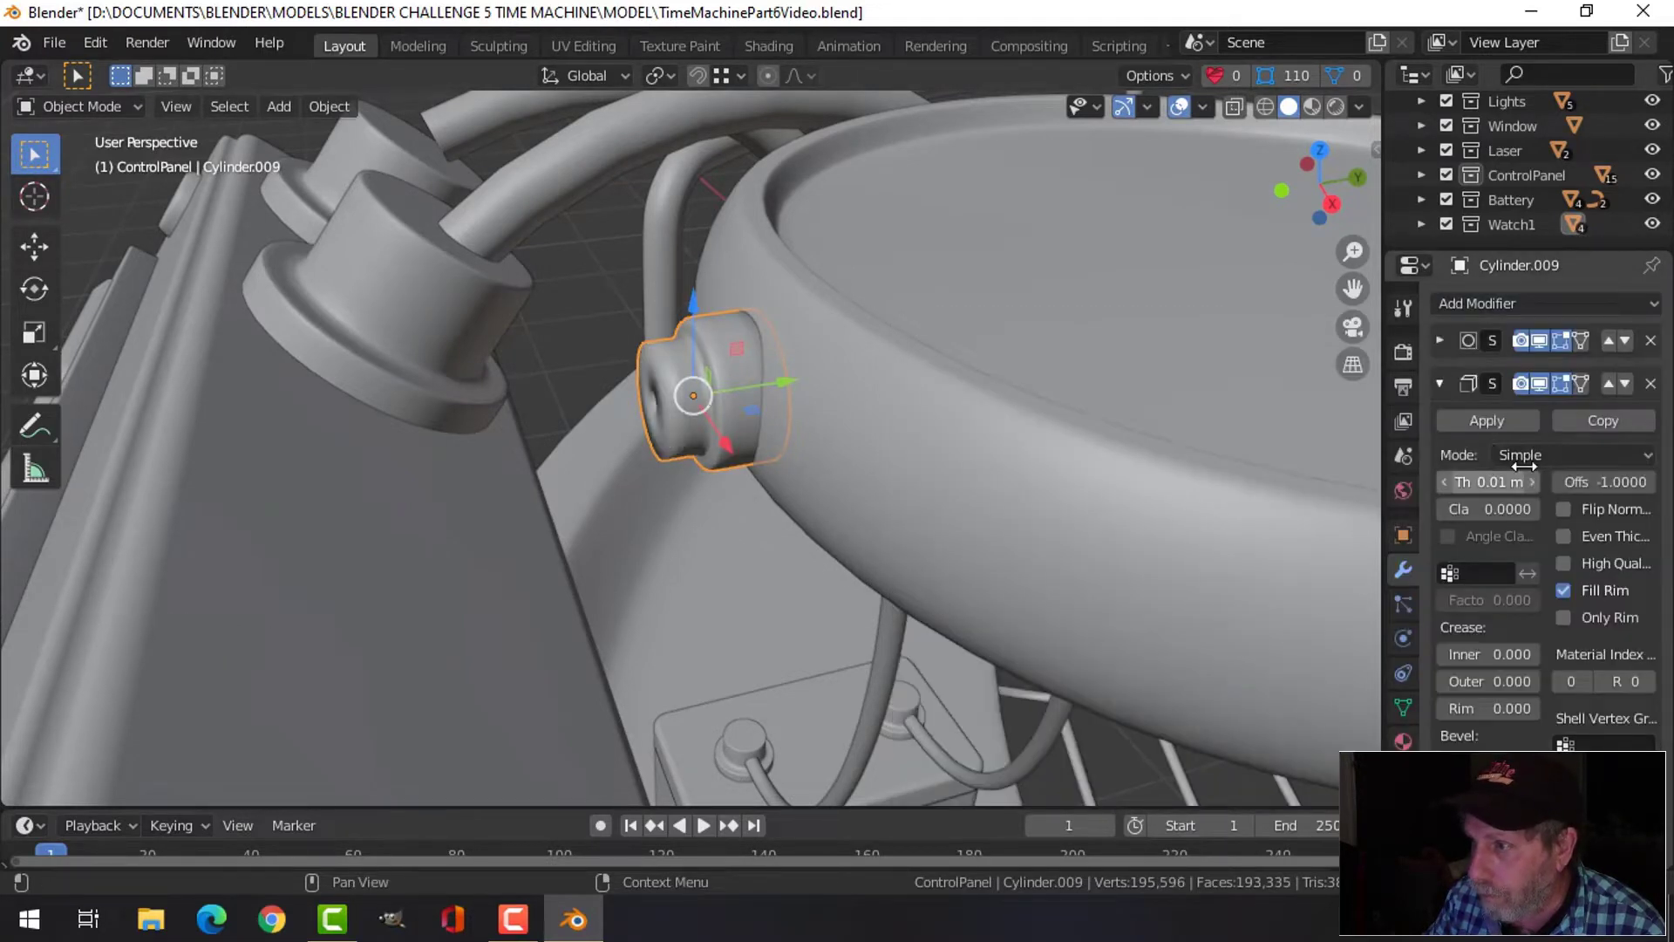
pyautogui.click(1606, 383)
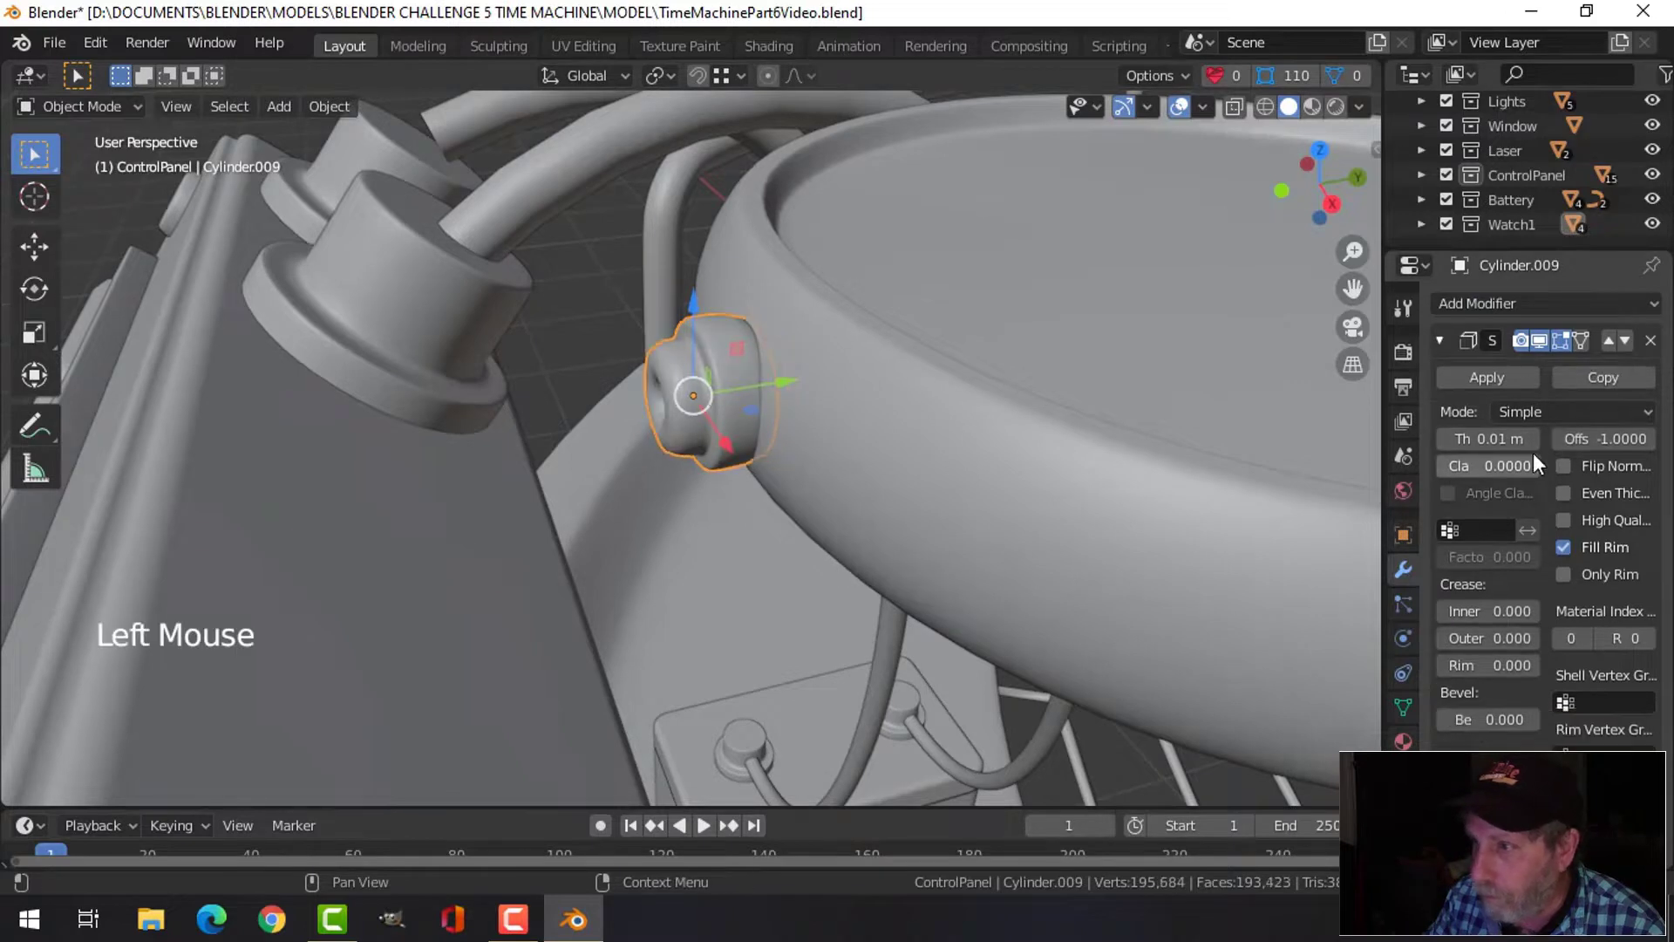
# Set the Solidify thickness to 0.003 m and apply the modifier
pyautogui.keyDown('shift'); pyautogui.moveTo(1514, 438); pyautogui.dragTo(1502, 438); pyautogui.keyUp('shift')
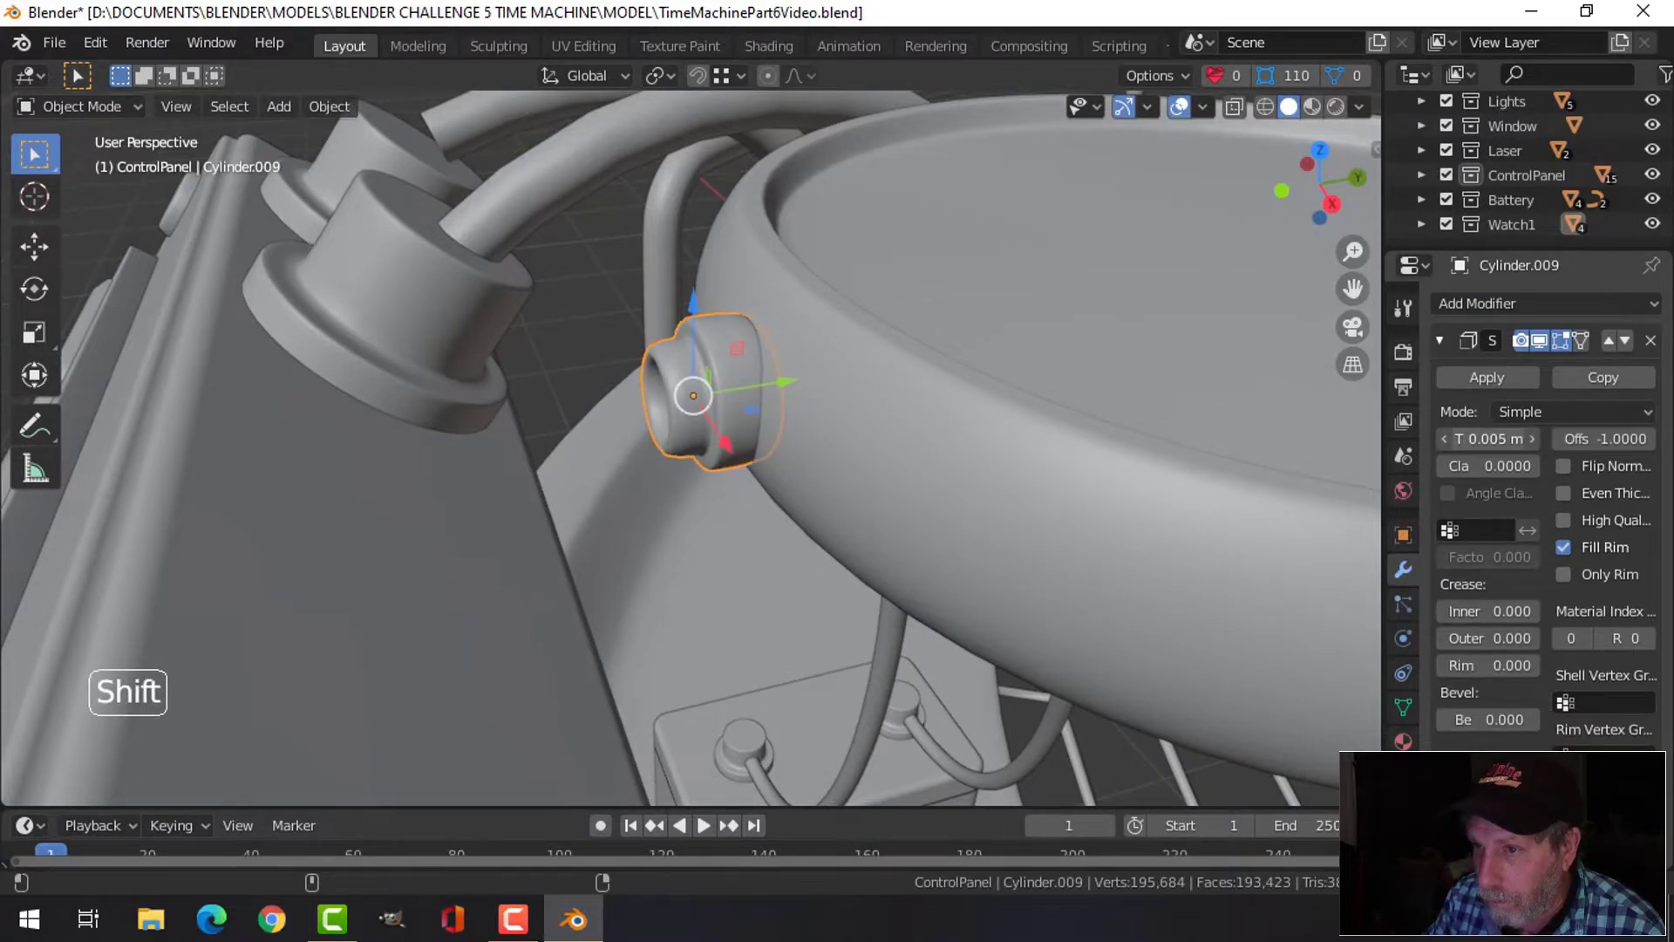
pyautogui.moveTo(913, 476); pyautogui.dragTo(1001, 462, button='middle')
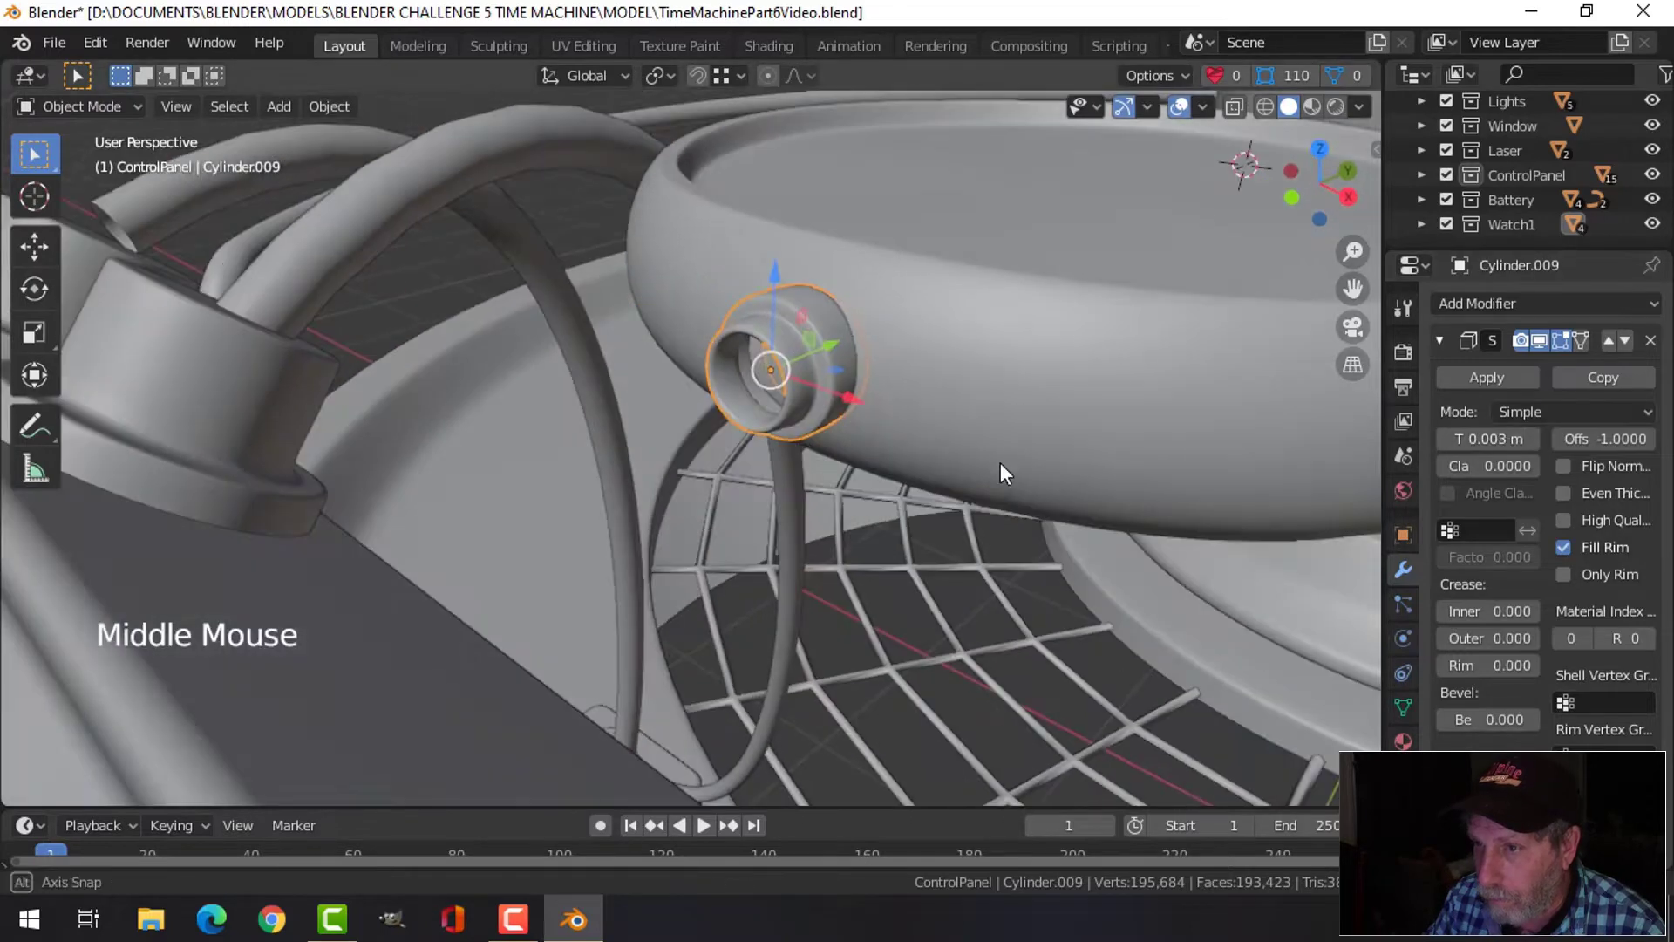
pyautogui.click(1487, 377)
# Enter Edit Mode on the stem, deselect its mesh and set the viewport's Clip Start to 0.01 m
pyautogui.scroll(1, 777, 398)
pyautogui.scroll(1, 784, 398)
pyautogui.press('Tab')
pyautogui.moveTo(785, 398); pyautogui.dragTo(829, 359, button='middle')
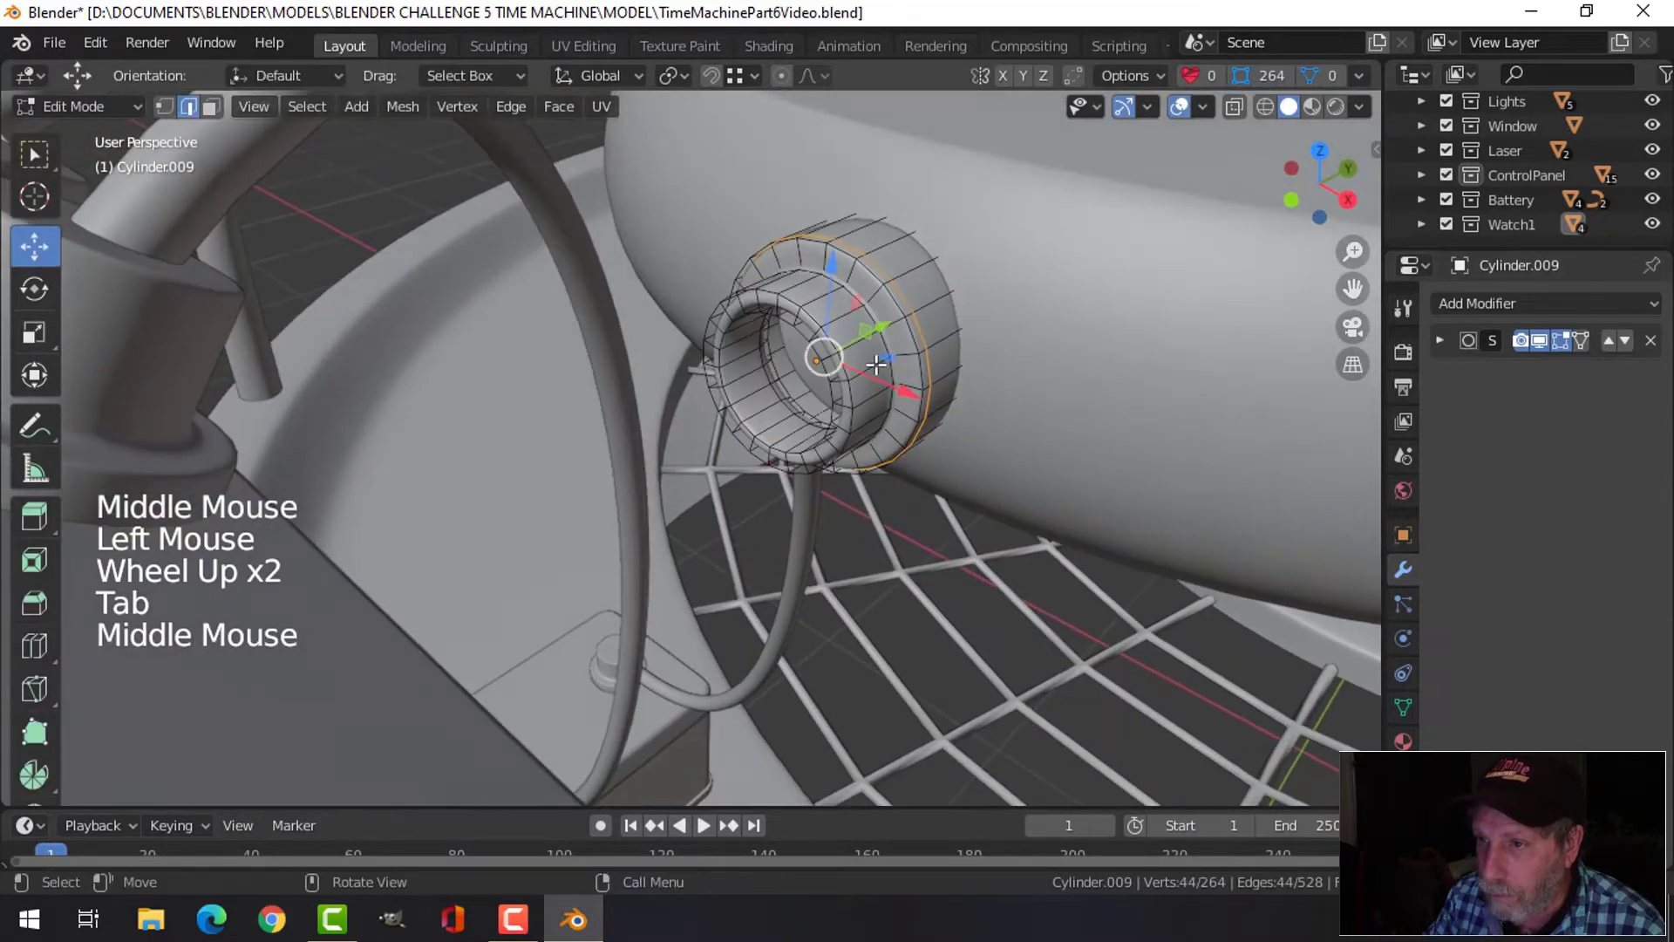
pyautogui.scroll(1, 844, 316)
pyautogui.hotkey('alt', 'a')
pyautogui.scroll(-1, 832, 320)
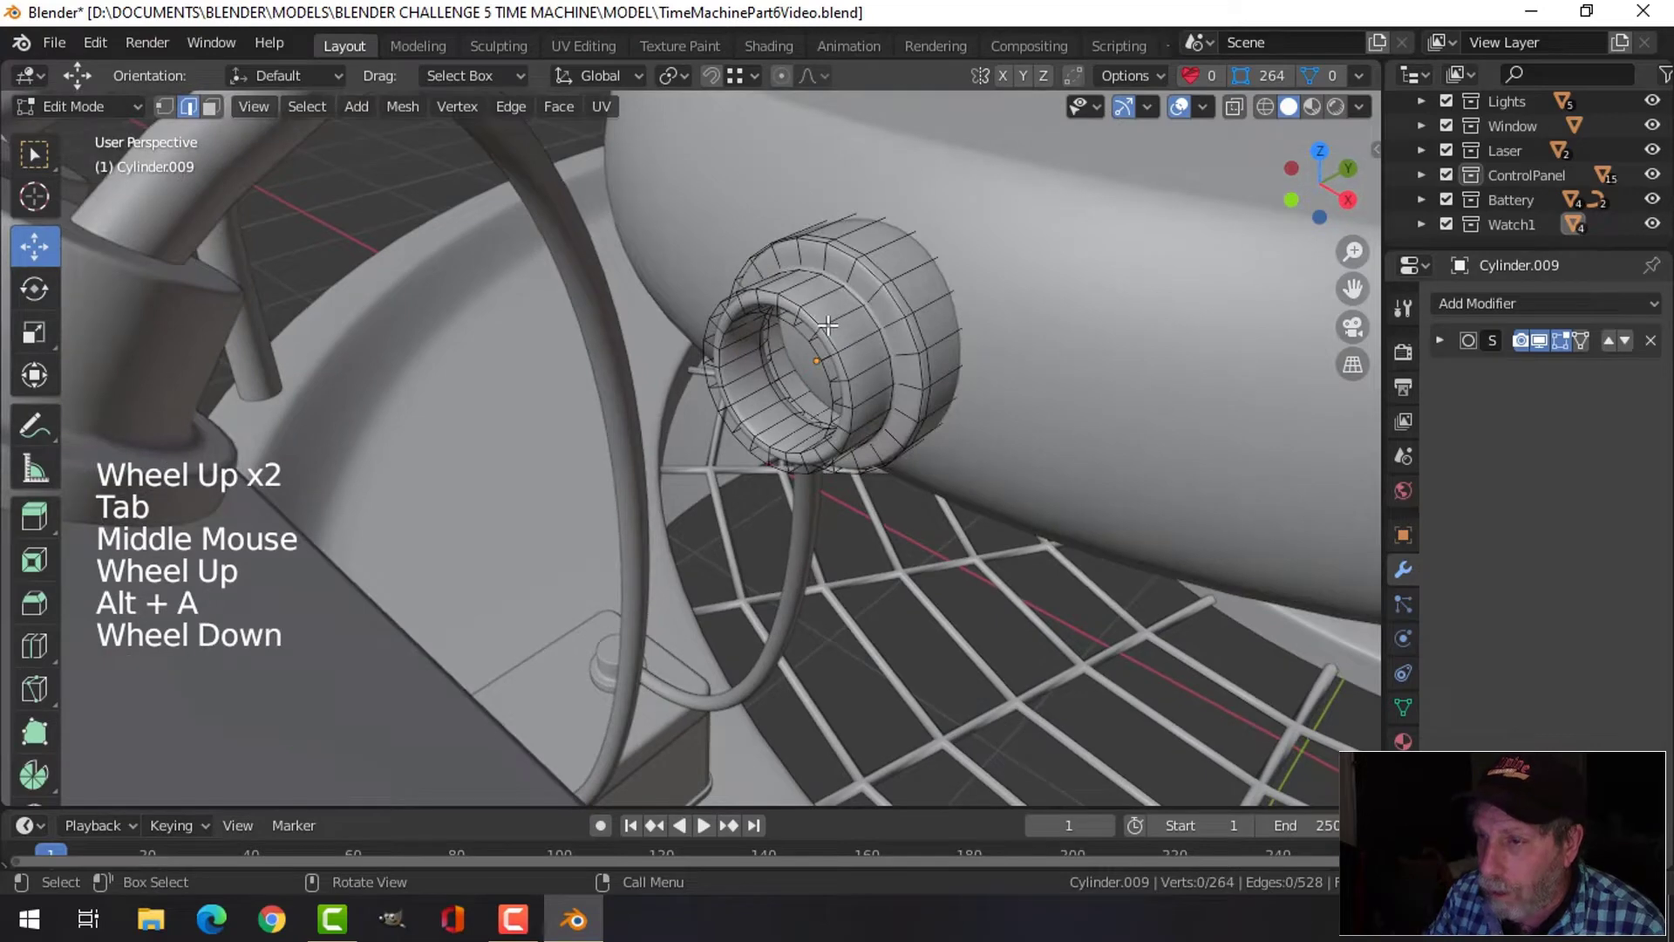
pyautogui.scroll(1, 827, 325)
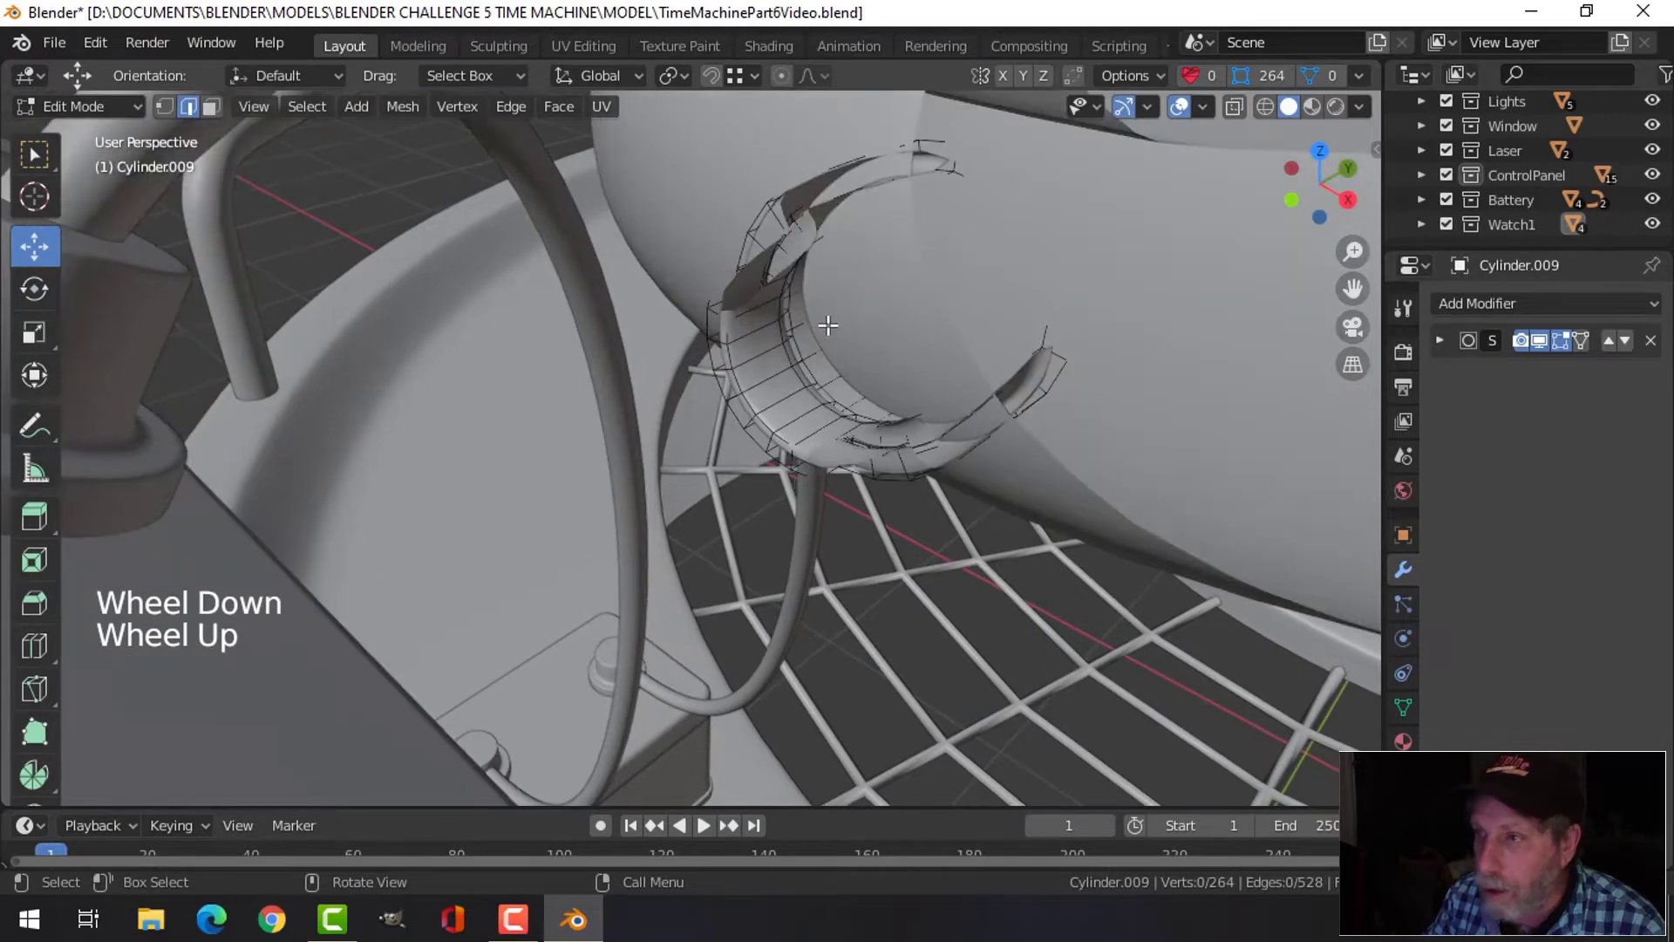
pyautogui.scroll(-1, 828, 325)
pyautogui.press('n')
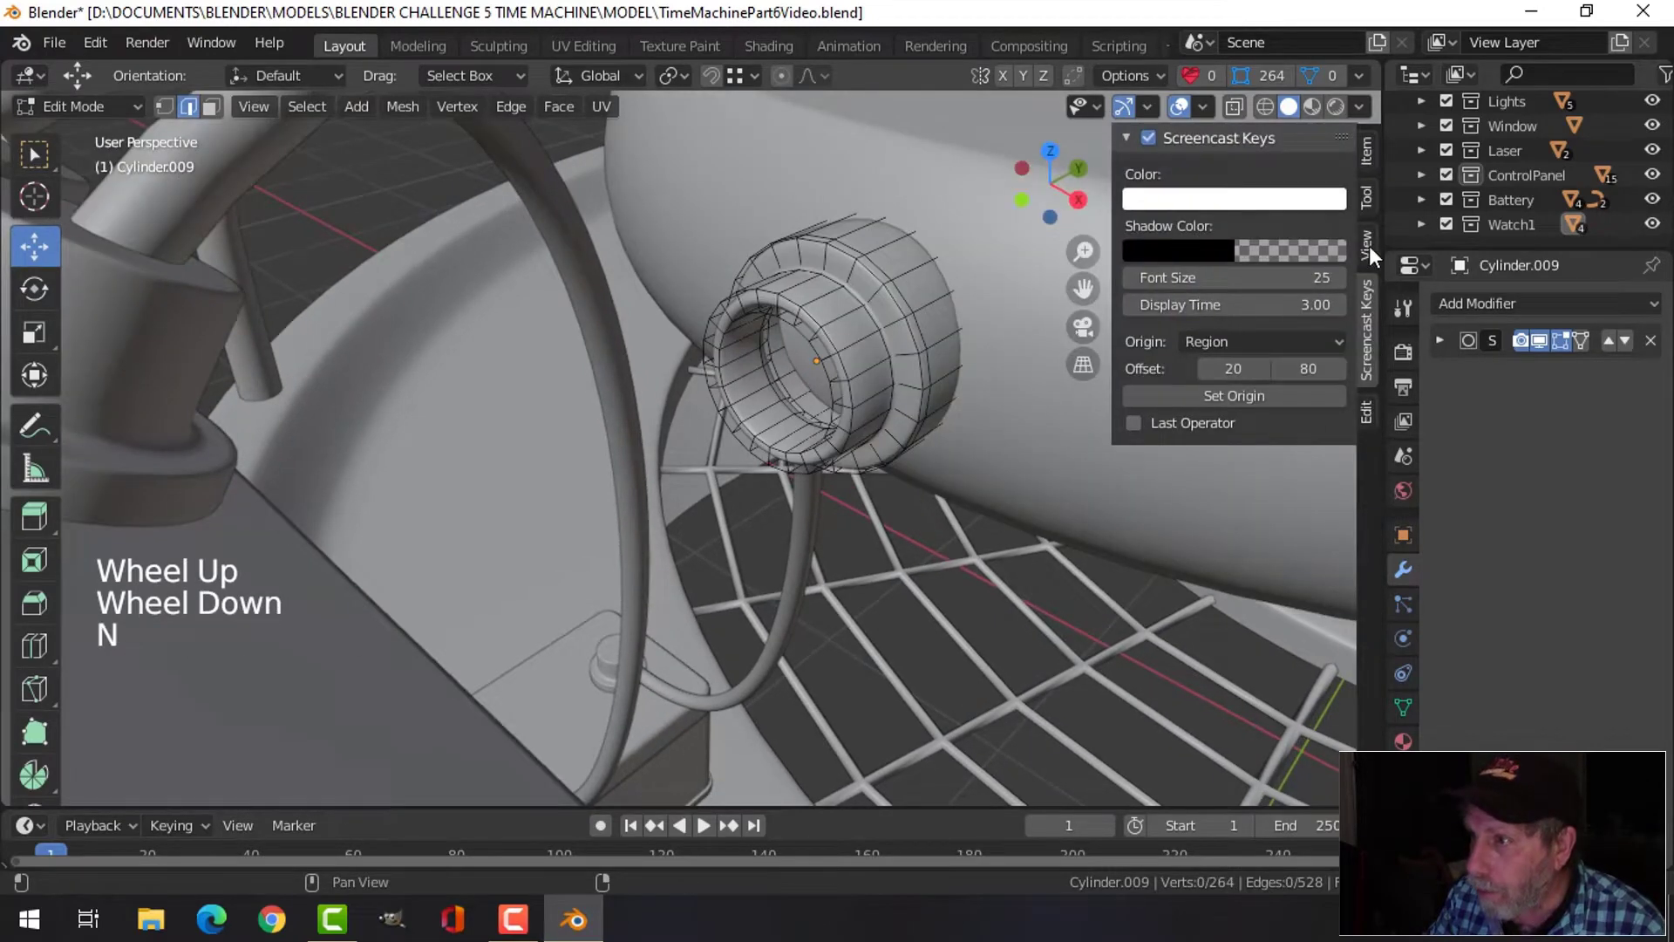
pyautogui.click(1367, 246)
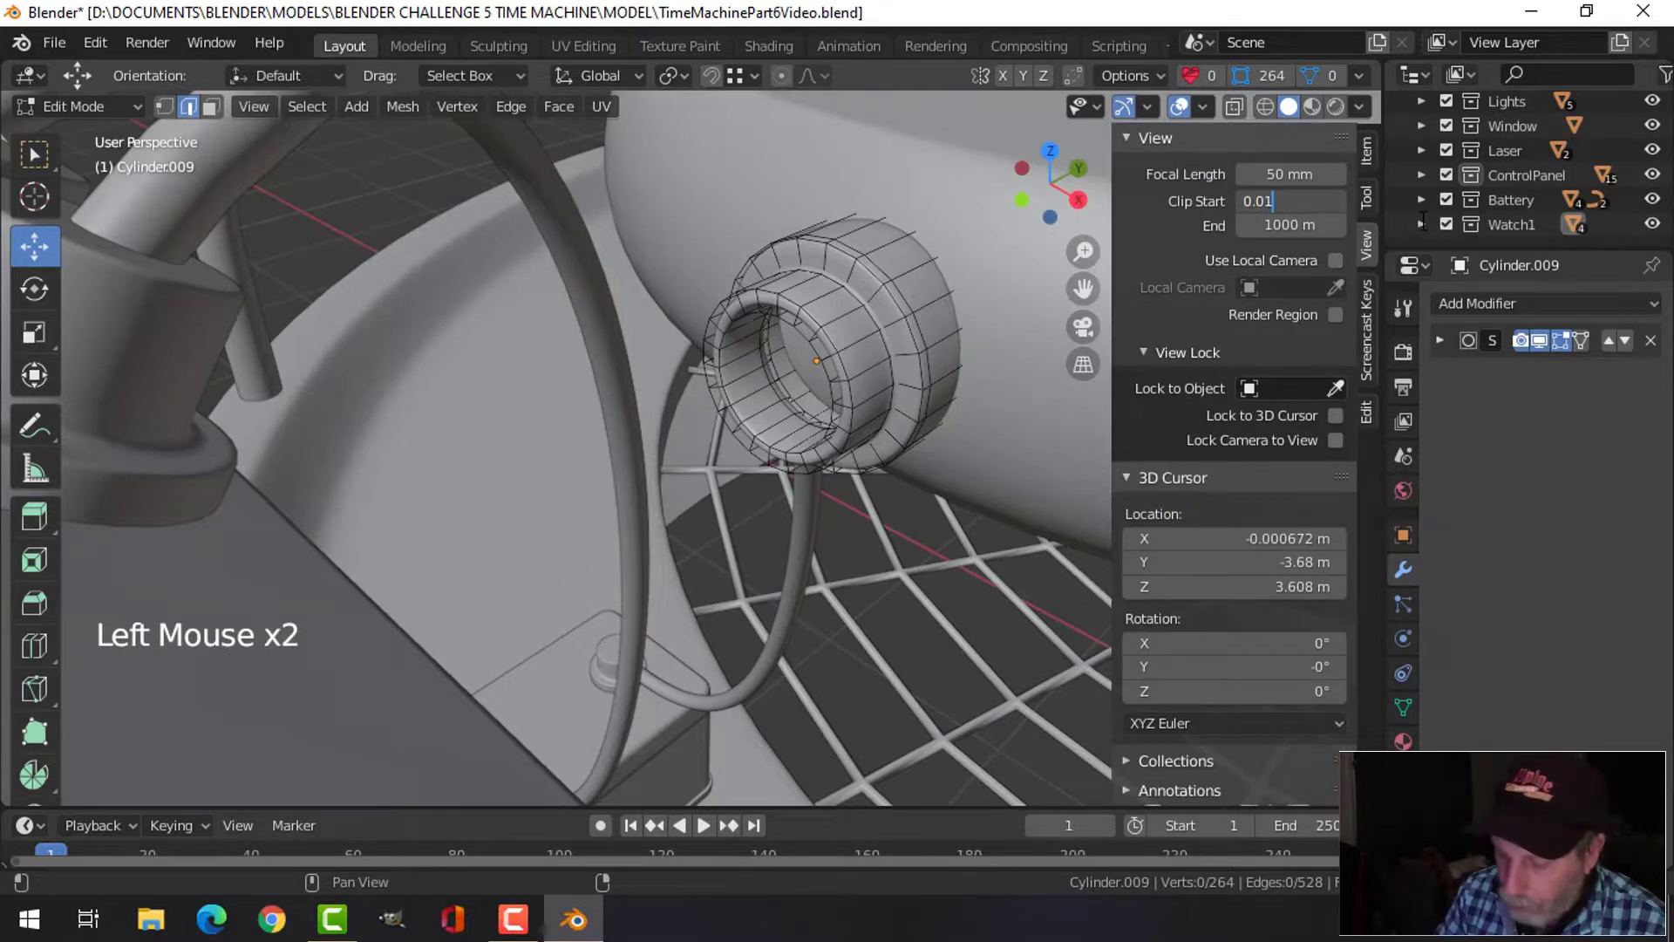
pyautogui.press('Return')
pyautogui.press('n')
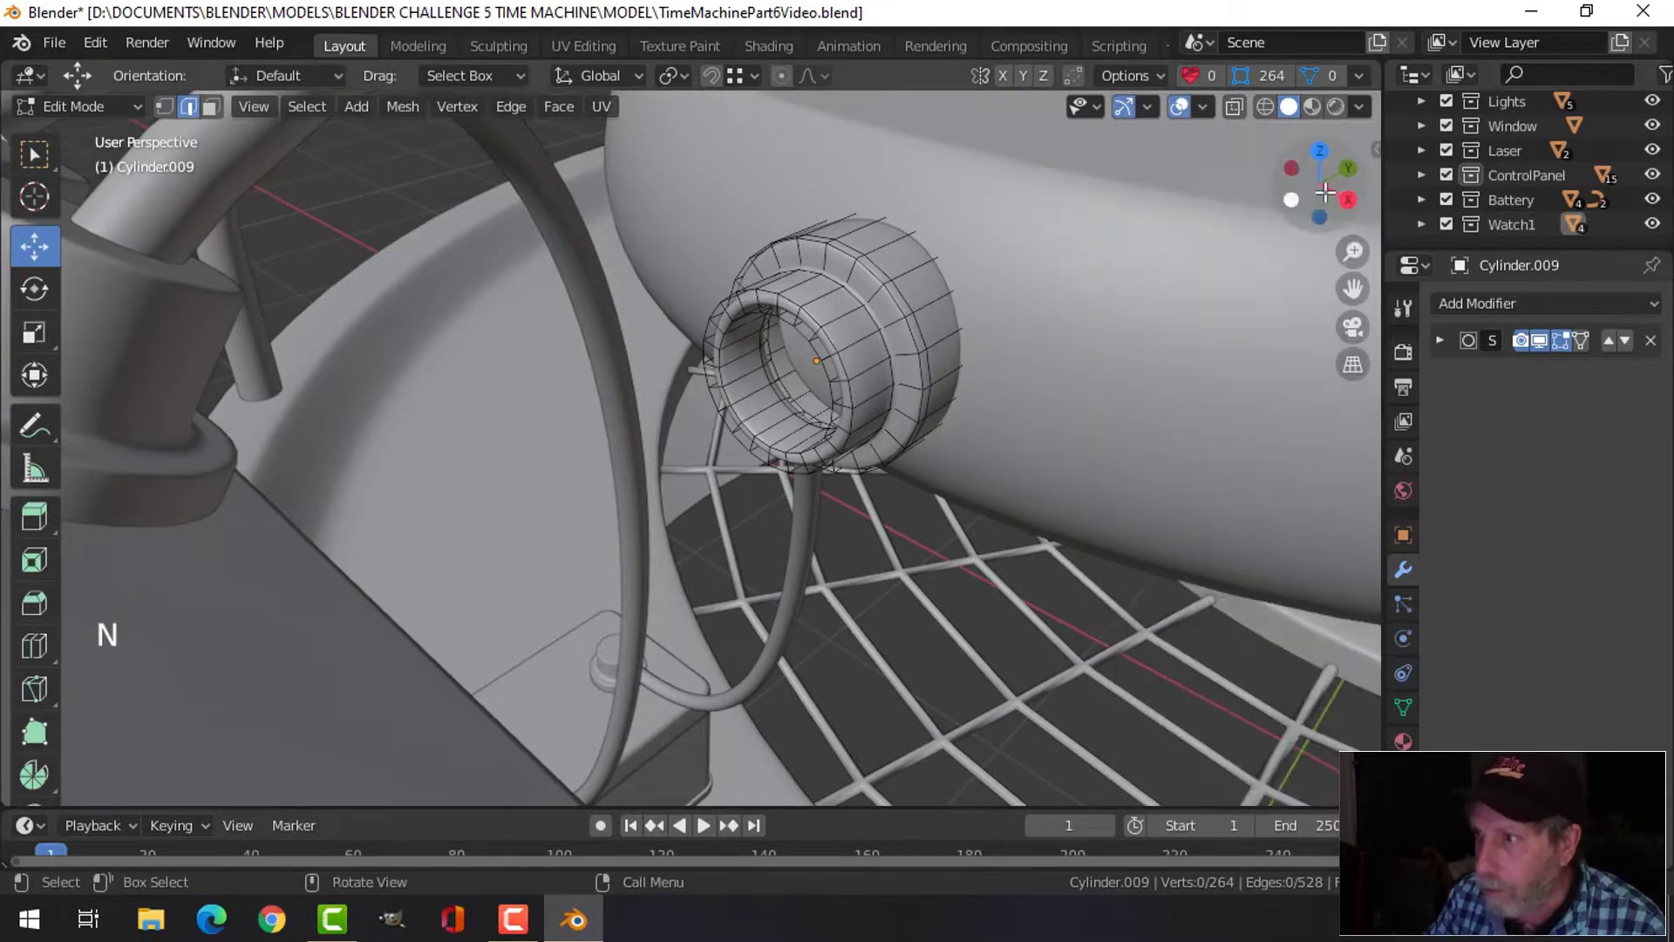
pyautogui.click(1360, 105)
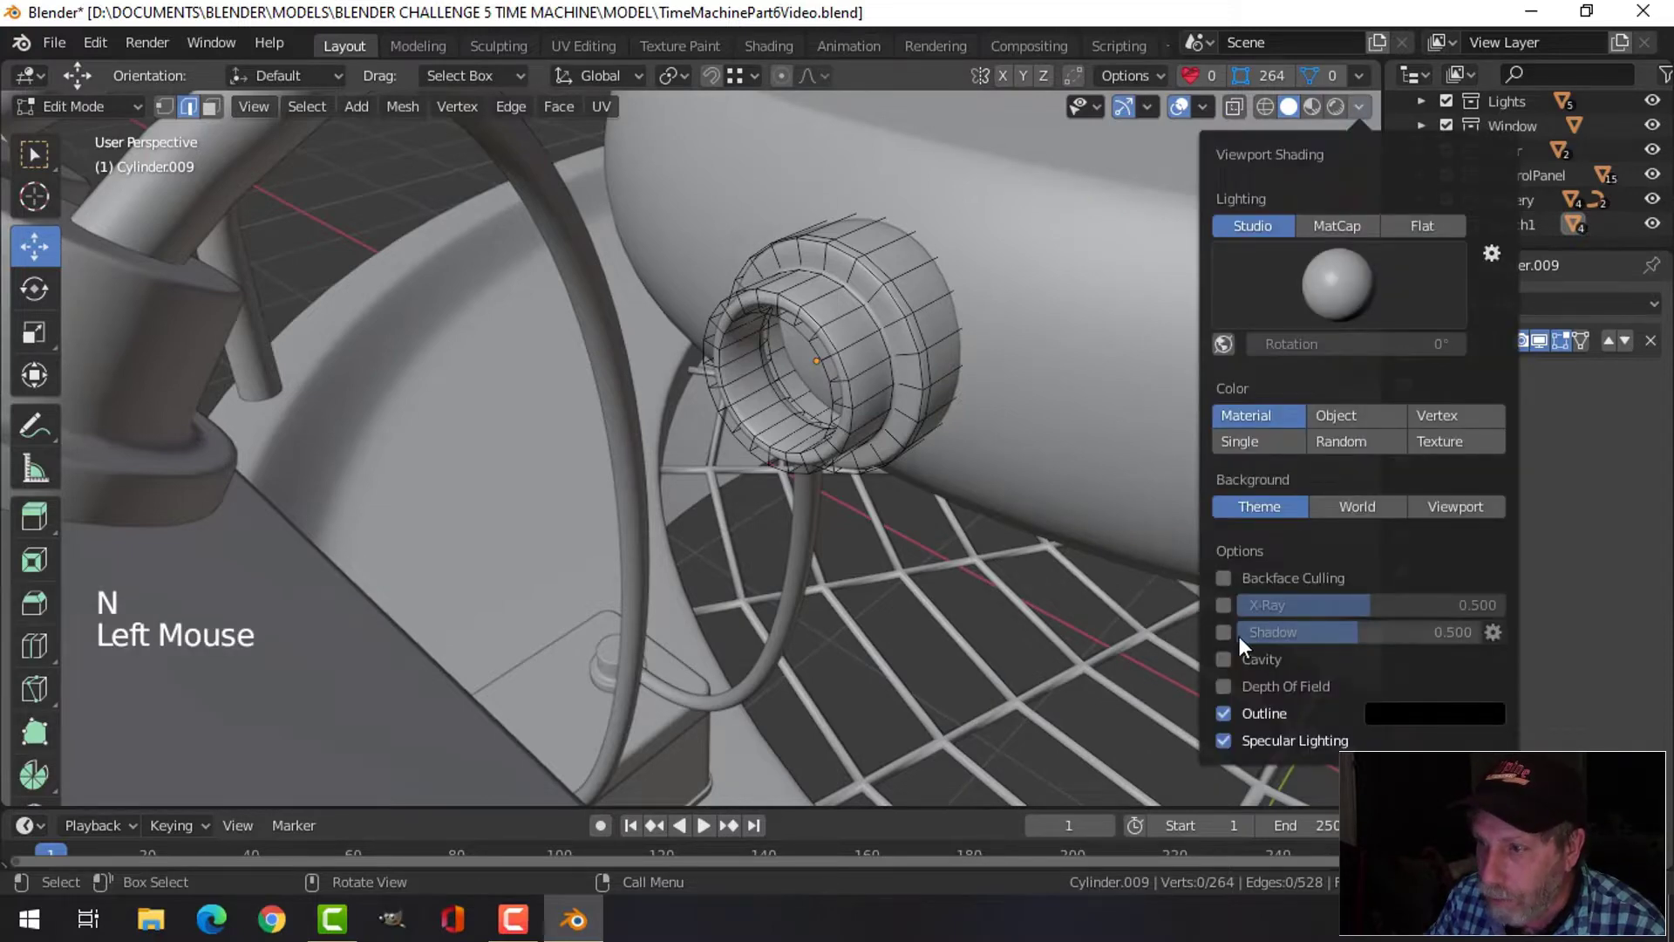
pyautogui.press('n')
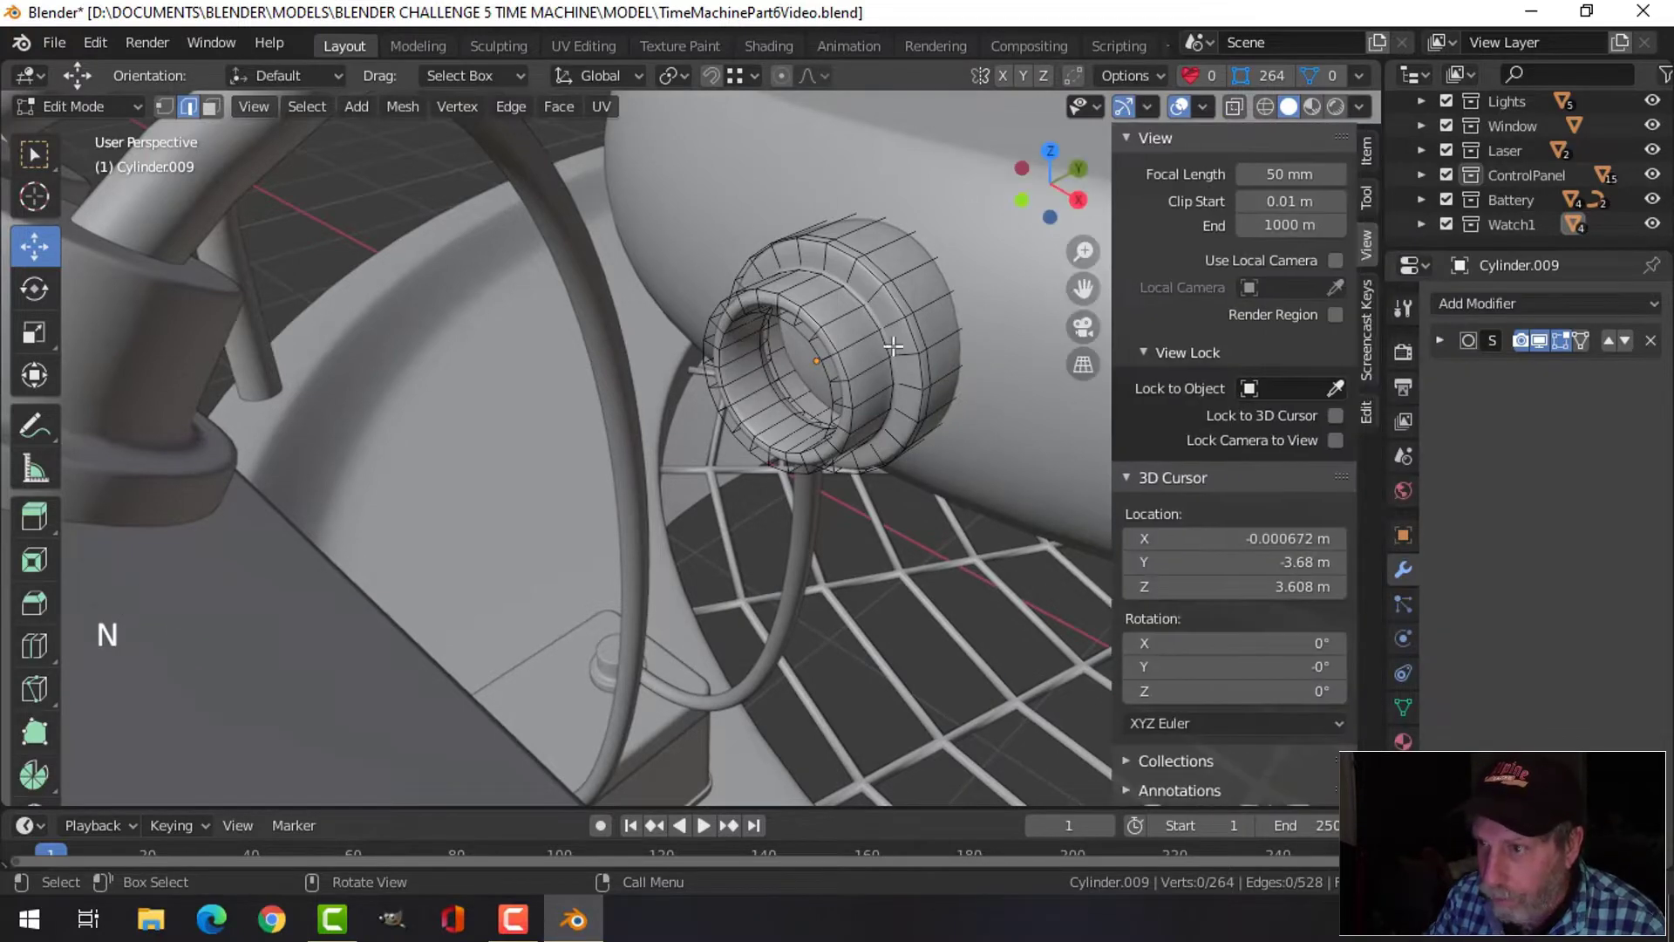
pyautogui.press('n')
# Add two supporting edge loops around the rim at the hollow stem's open end and leave Edit Mode
pyautogui.scroll(2, 935, 342)
pyautogui.hotkey('ctrl', 'r')
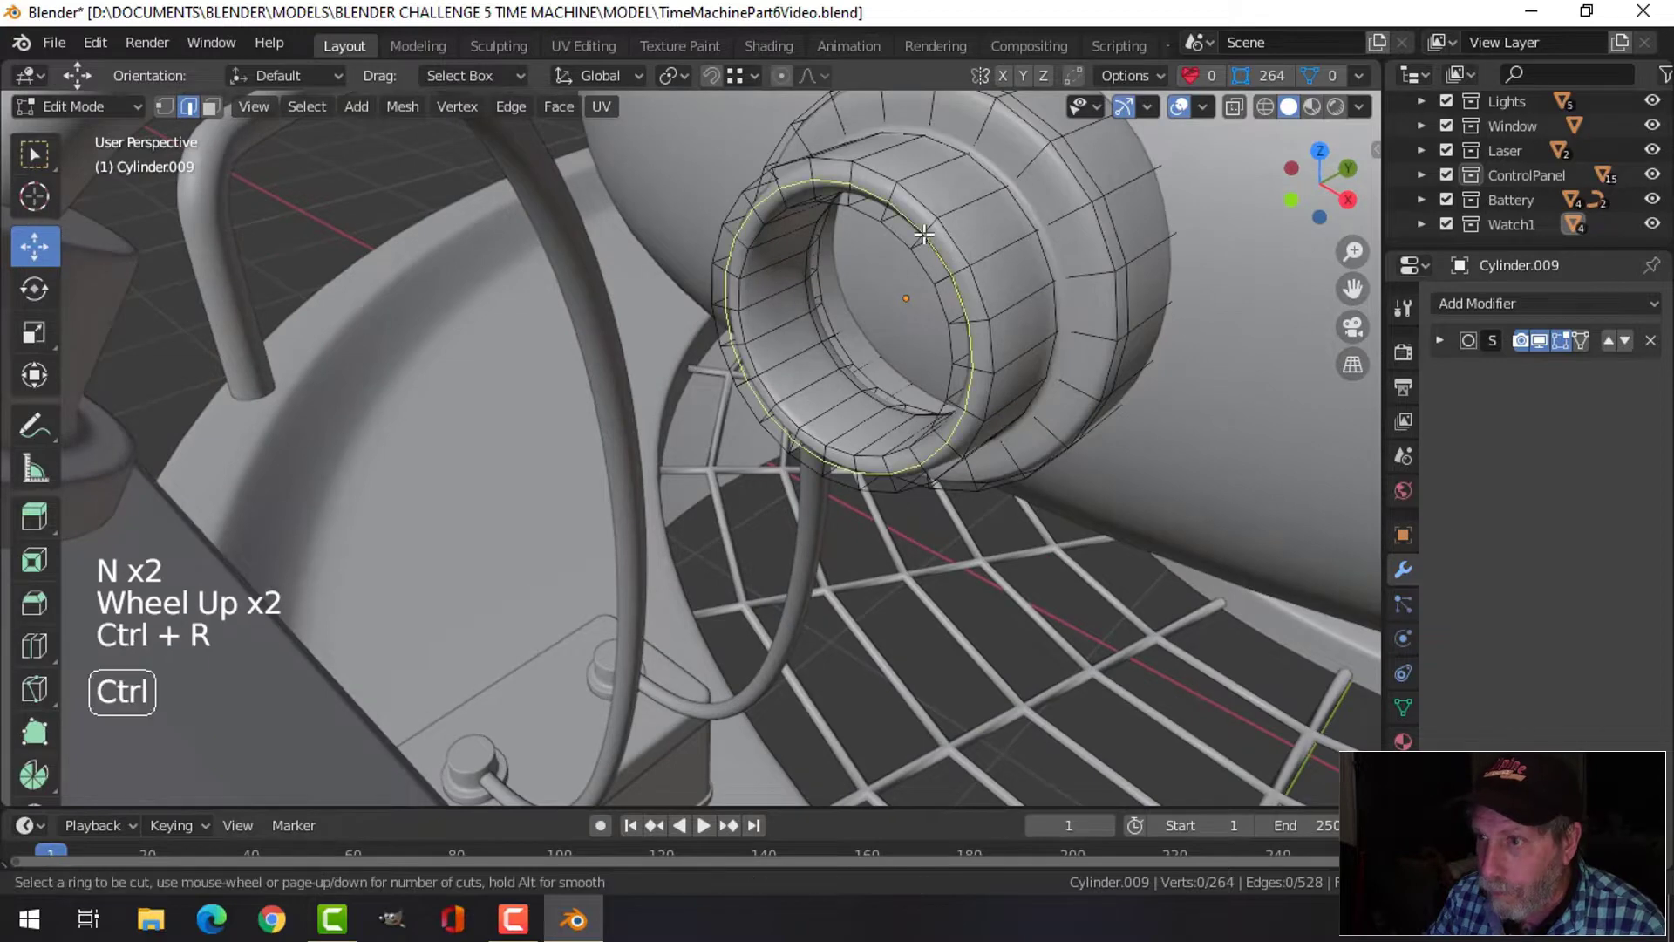
pyautogui.click(926, 234)
pyautogui.click(923, 243)
pyautogui.hotkey('ctrl', 'r')
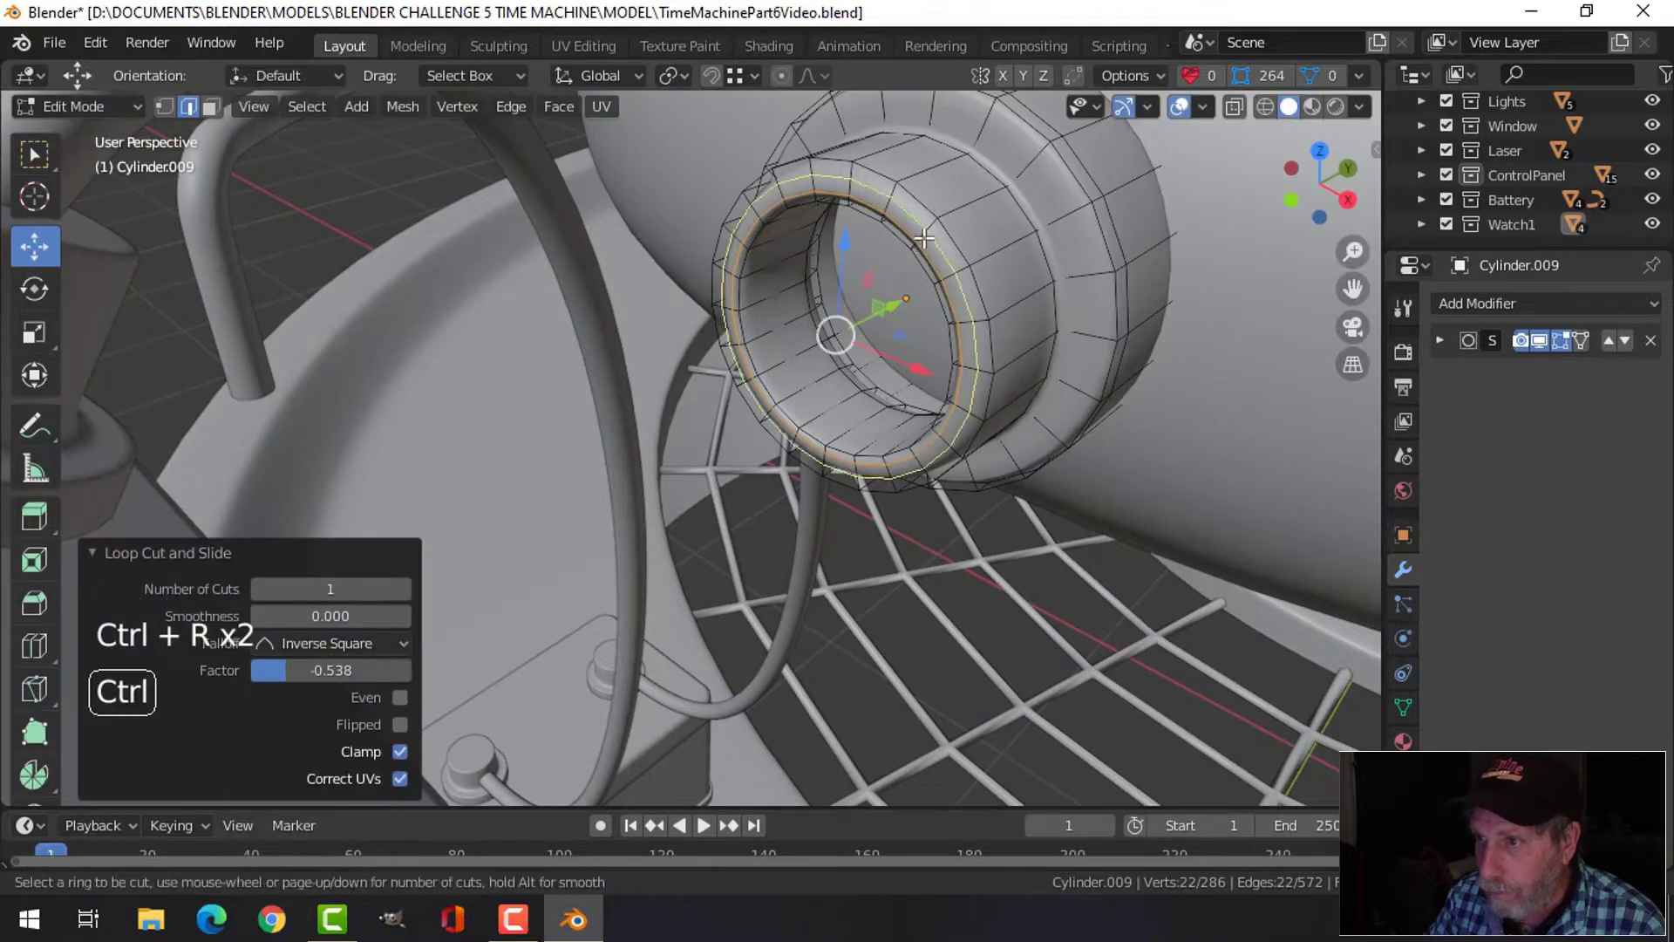
pyautogui.press('Tab')
pyautogui.scroll(-3, 976, 316)
pyautogui.hotkey('alt', 'a')
# Examine the watch and its hollow stem from farther away and from different angles
pyautogui.moveTo(972, 305); pyautogui.dragTo(998, 451, button='middle')
pyautogui.scroll(-2, 802, 369)
pyautogui.scroll(-3, 908, 384)
pyautogui.scroll(-2, 926, 471)
pyautogui.scroll(-1, 924, 466)
pyautogui.scroll(3, 781, 399)
pyautogui.scroll(-1, 815, 404)
pyautogui.scroll(-3, 777, 449)
pyautogui.scroll(-2, 726, 452)
pyautogui.moveTo(723, 446)
pyautogui.mouseDown(button='middle')
pyautogui.moveTo(805, 363)
pyautogui.moveTo(917, 495)
pyautogui.moveTo(821, 515)
pyautogui.moveTo(743, 506)
pyautogui.moveTo(751, 450)
pyautogui.mouseUp(button='middle')
pyautogui.scroll(2, 821, 514)
pyautogui.scroll(3, 708, 489)
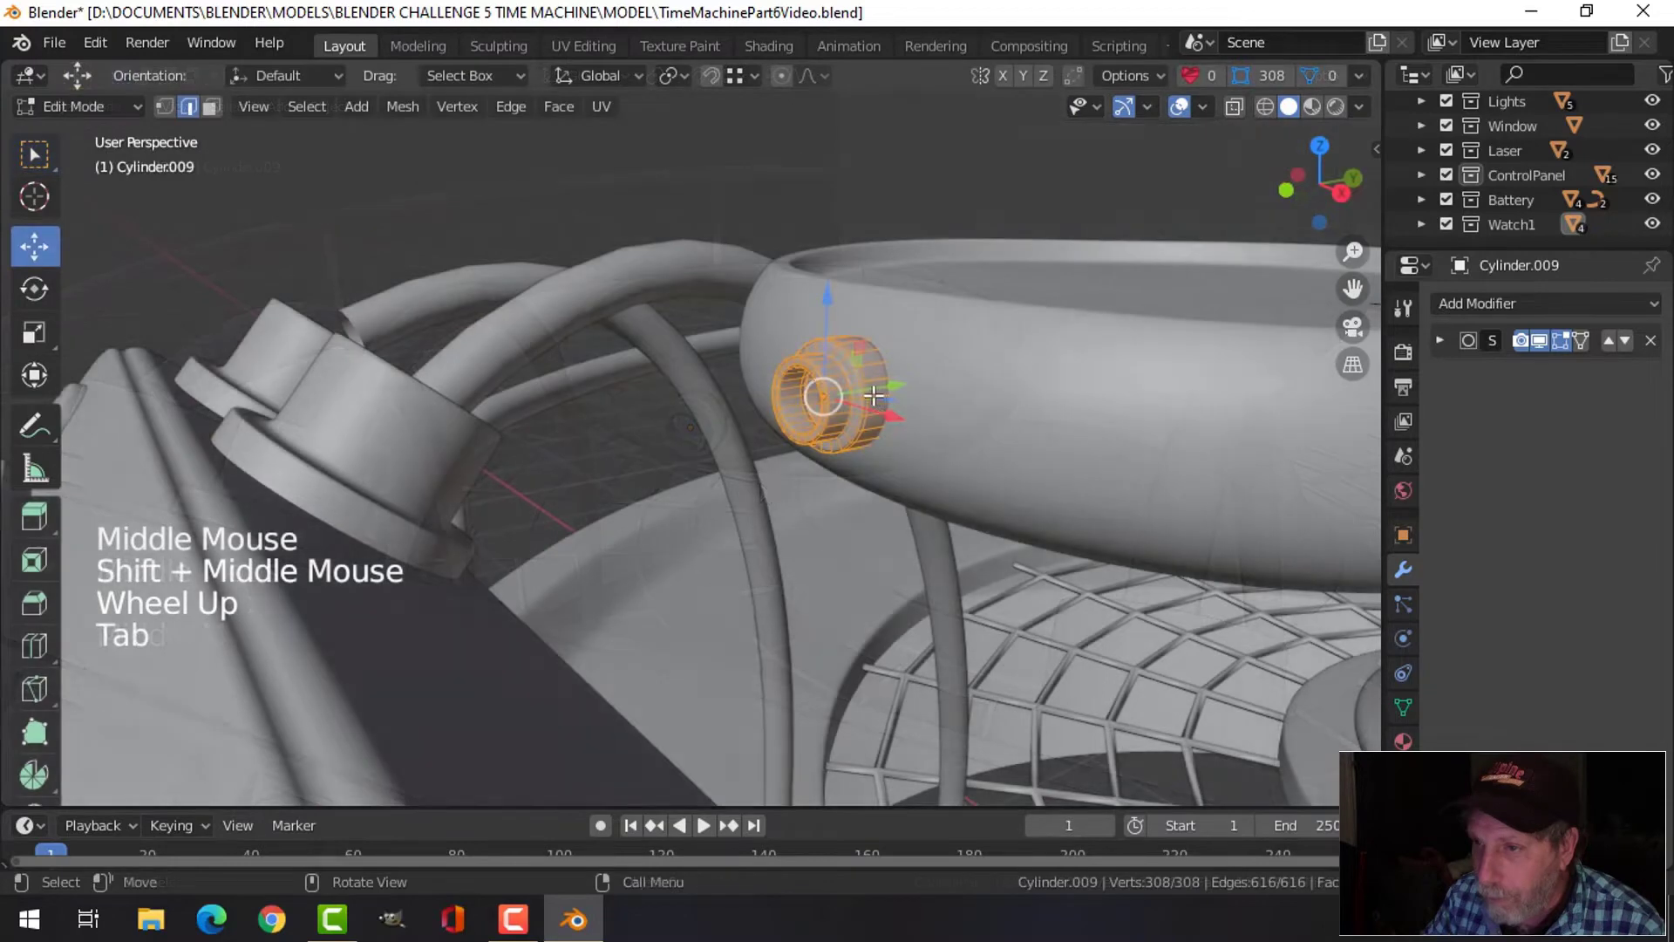
# Duplicate an edge loop at the stem's open rim and move the copy outward about -0.013 m along Y
pyautogui.keyDown('shift'); pyautogui.moveTo(784, 410); pyautogui.dragTo(758, 462, button='middle'); pyautogui.keyUp('shift')
pyautogui.moveTo(759, 462); pyautogui.dragTo(771, 436, button='middle')
pyautogui.hotkey('alt', 'a')
pyautogui.scroll(2, 770, 468)
pyautogui.press('2')
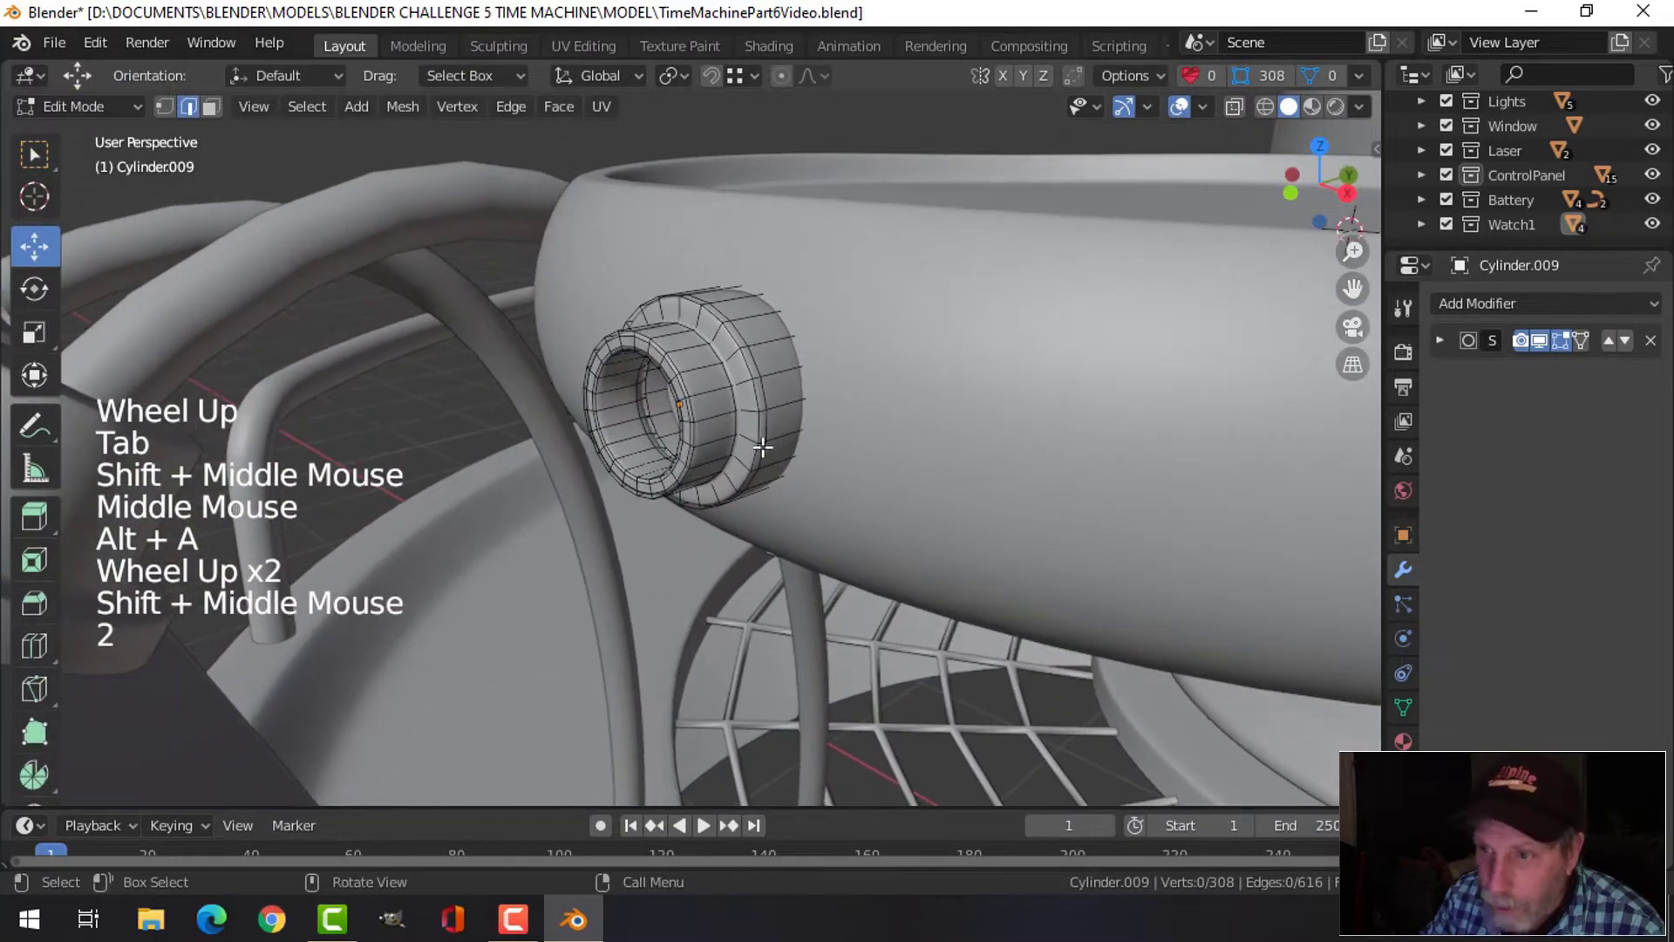
pyautogui.keyDown('alt'); pyautogui.keyDown('shift'); pyautogui.click(650, 353); pyautogui.keyUp('shift'); pyautogui.keyUp('alt')
pyautogui.scroll(-2, 650, 353)
pyautogui.moveTo(650, 354); pyautogui.dragTo(781, 442, button='middle')
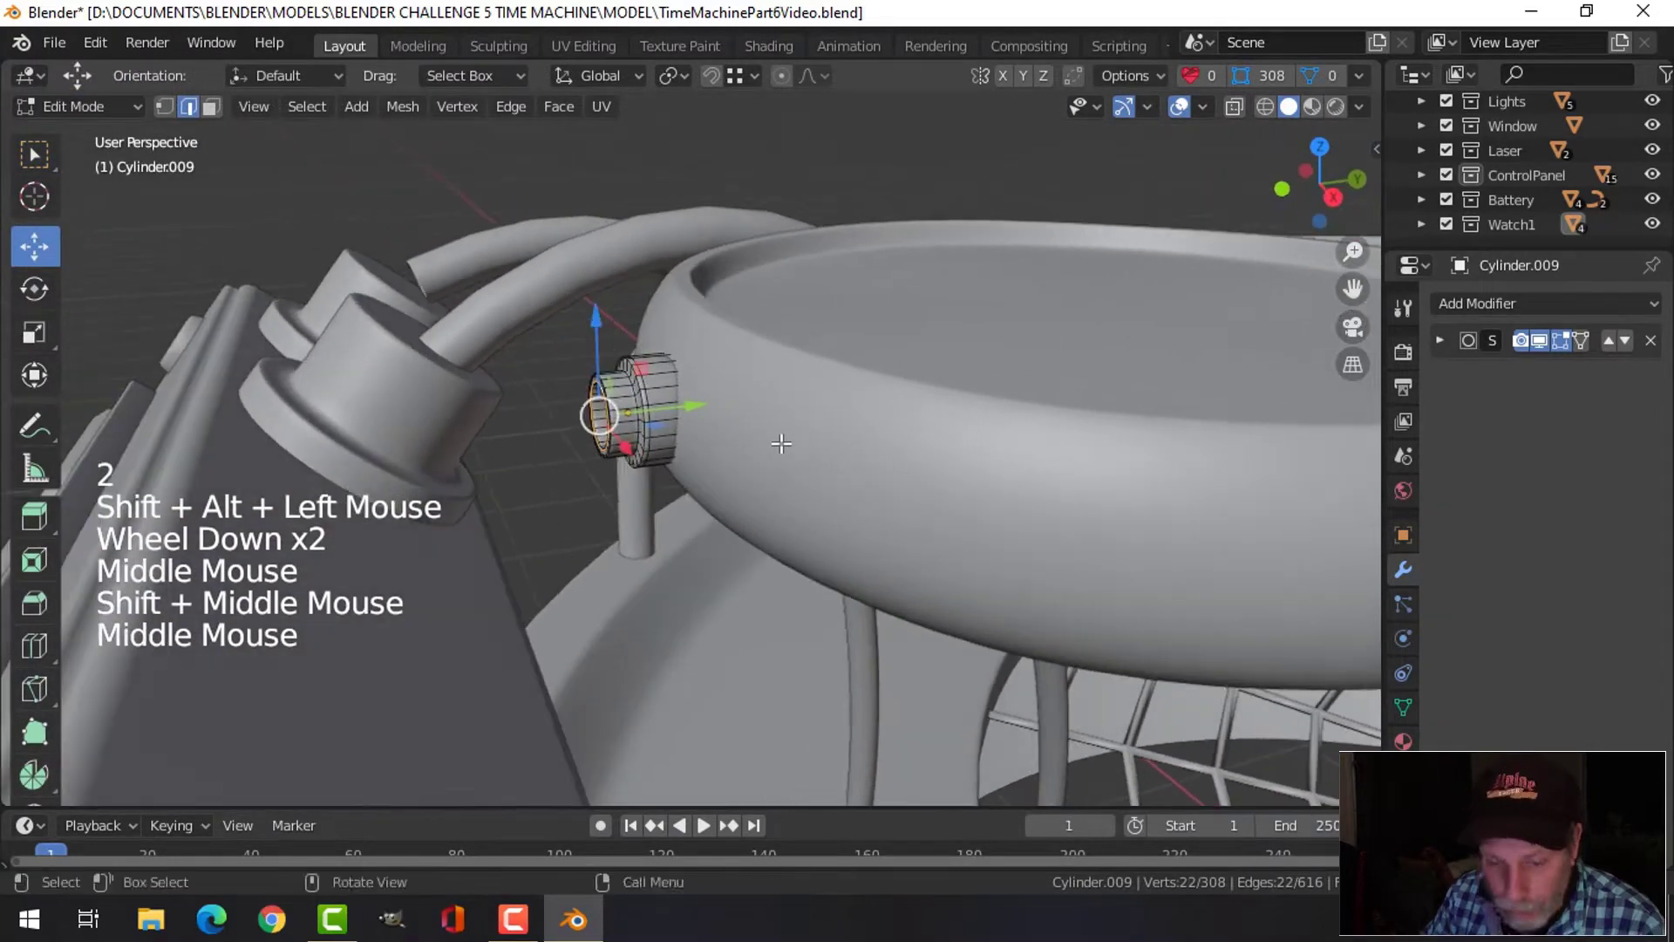
pyautogui.hotkey('shift', 'd')
pyautogui.click(636, 408)
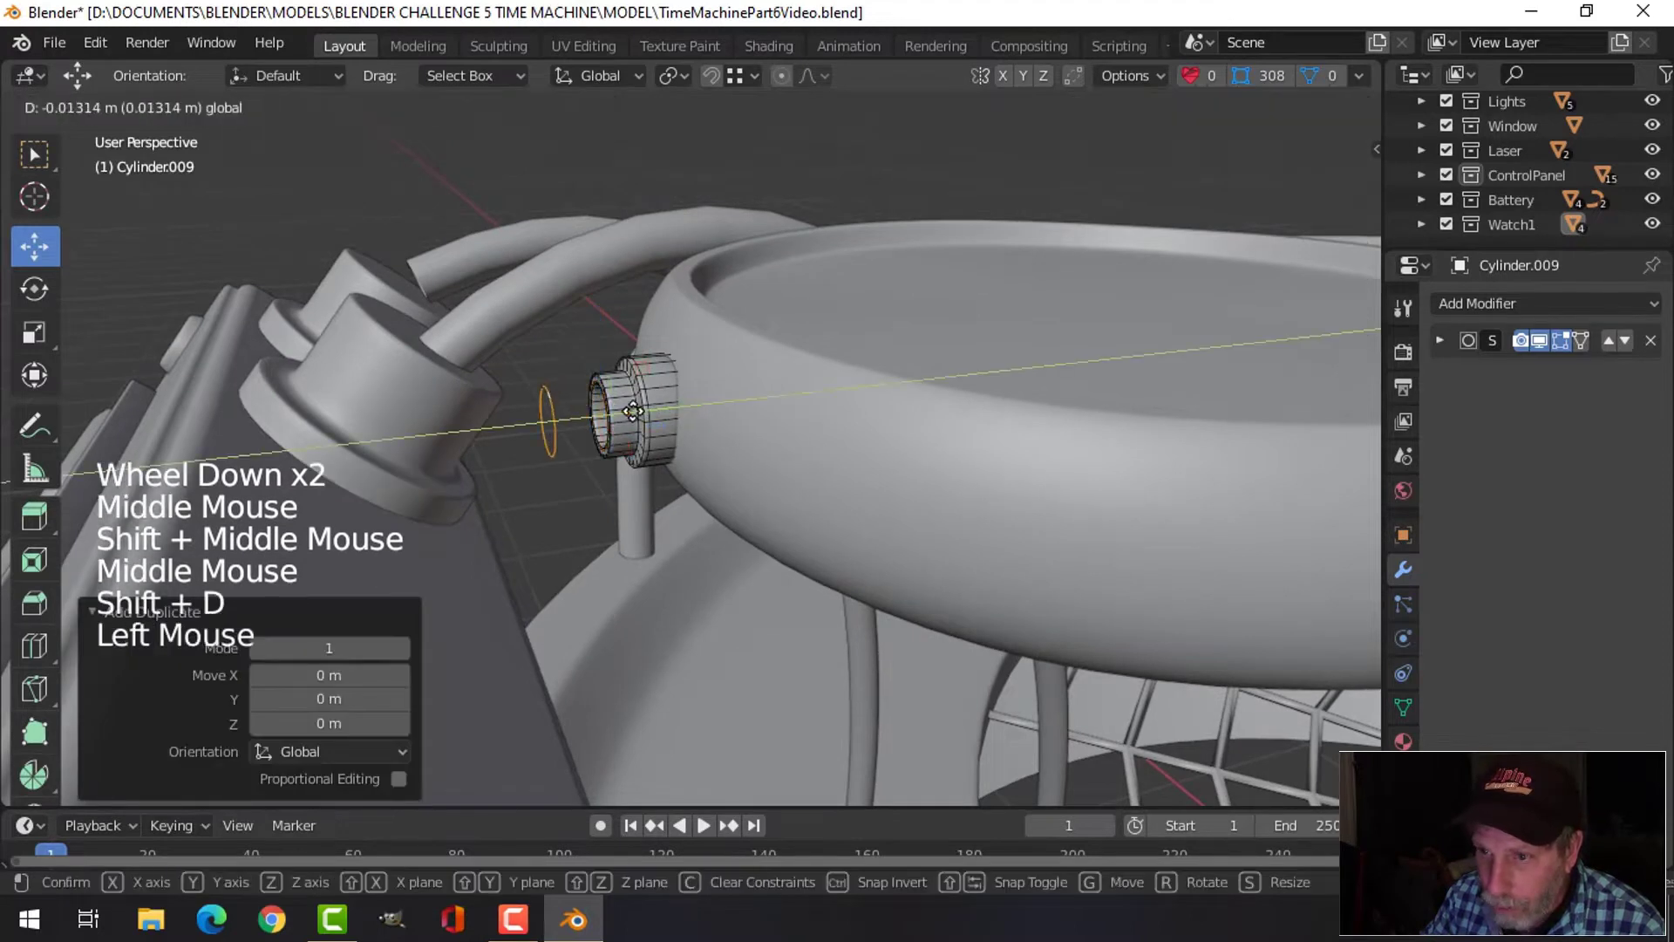
# Separate the duplicated rim loop into its own object and select it in Object Mode
pyautogui.press('p')
pyautogui.click(709, 397)
pyautogui.press('Tab')
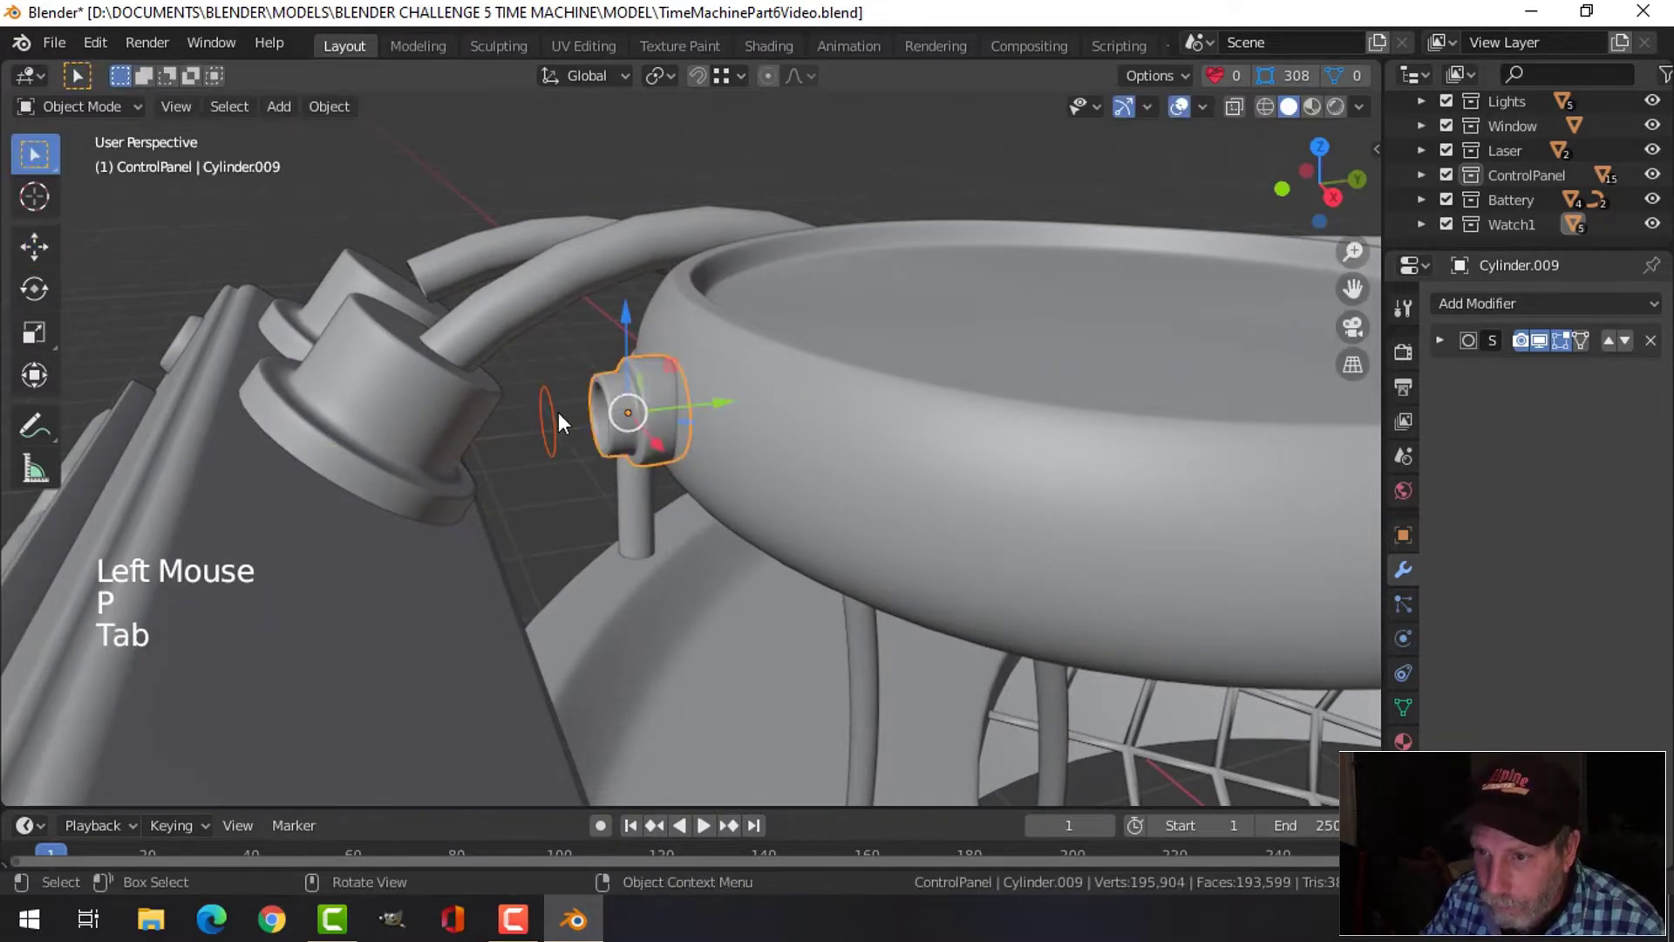
pyautogui.click(552, 417)
# Scale all of the new loop's vertices down to about 0.93 in Edit Mode
pyautogui.press('Tab')
pyautogui.press('a')
pyautogui.press('s')
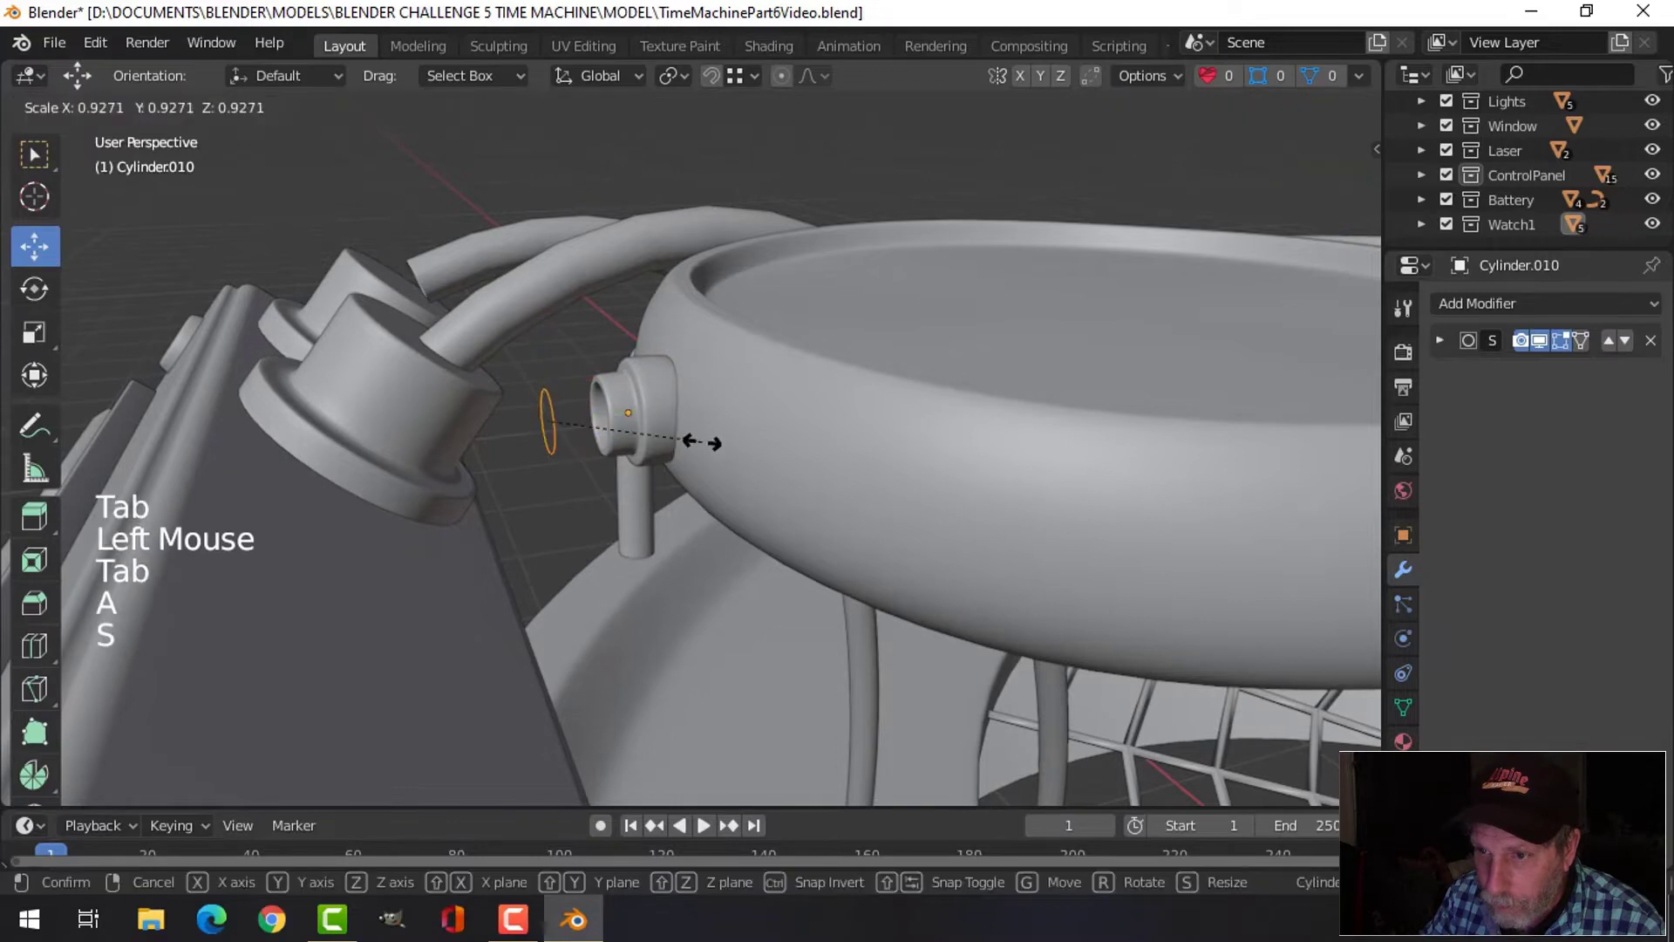
pyautogui.click(702, 443)
pyautogui.keyDown('shift'); pyautogui.moveTo(628, 446); pyautogui.dragTo(691, 451, button='middle'); pyautogui.keyUp('shift')
# Extrude the loop about 0.011 m along Y toward the stem and scale the new edge to 0.767 for a taper
pyautogui.press('e')
pyautogui.rightClick(664, 401)
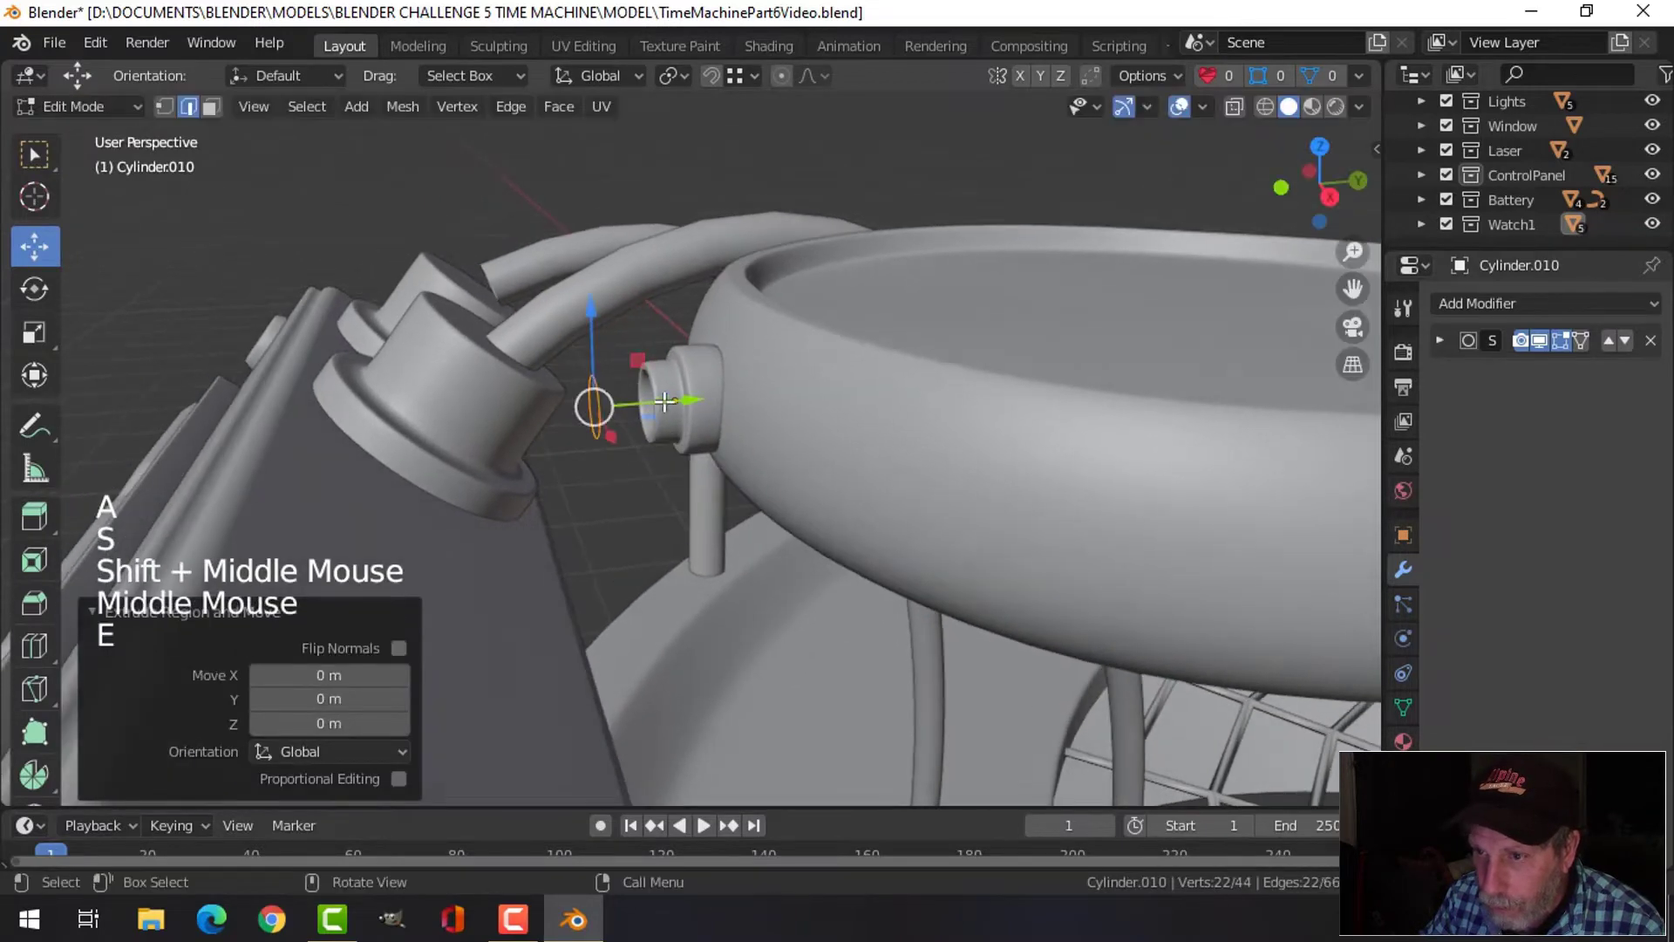
pyautogui.moveTo(665, 401); pyautogui.dragTo(713, 395)
pyautogui.press('s')
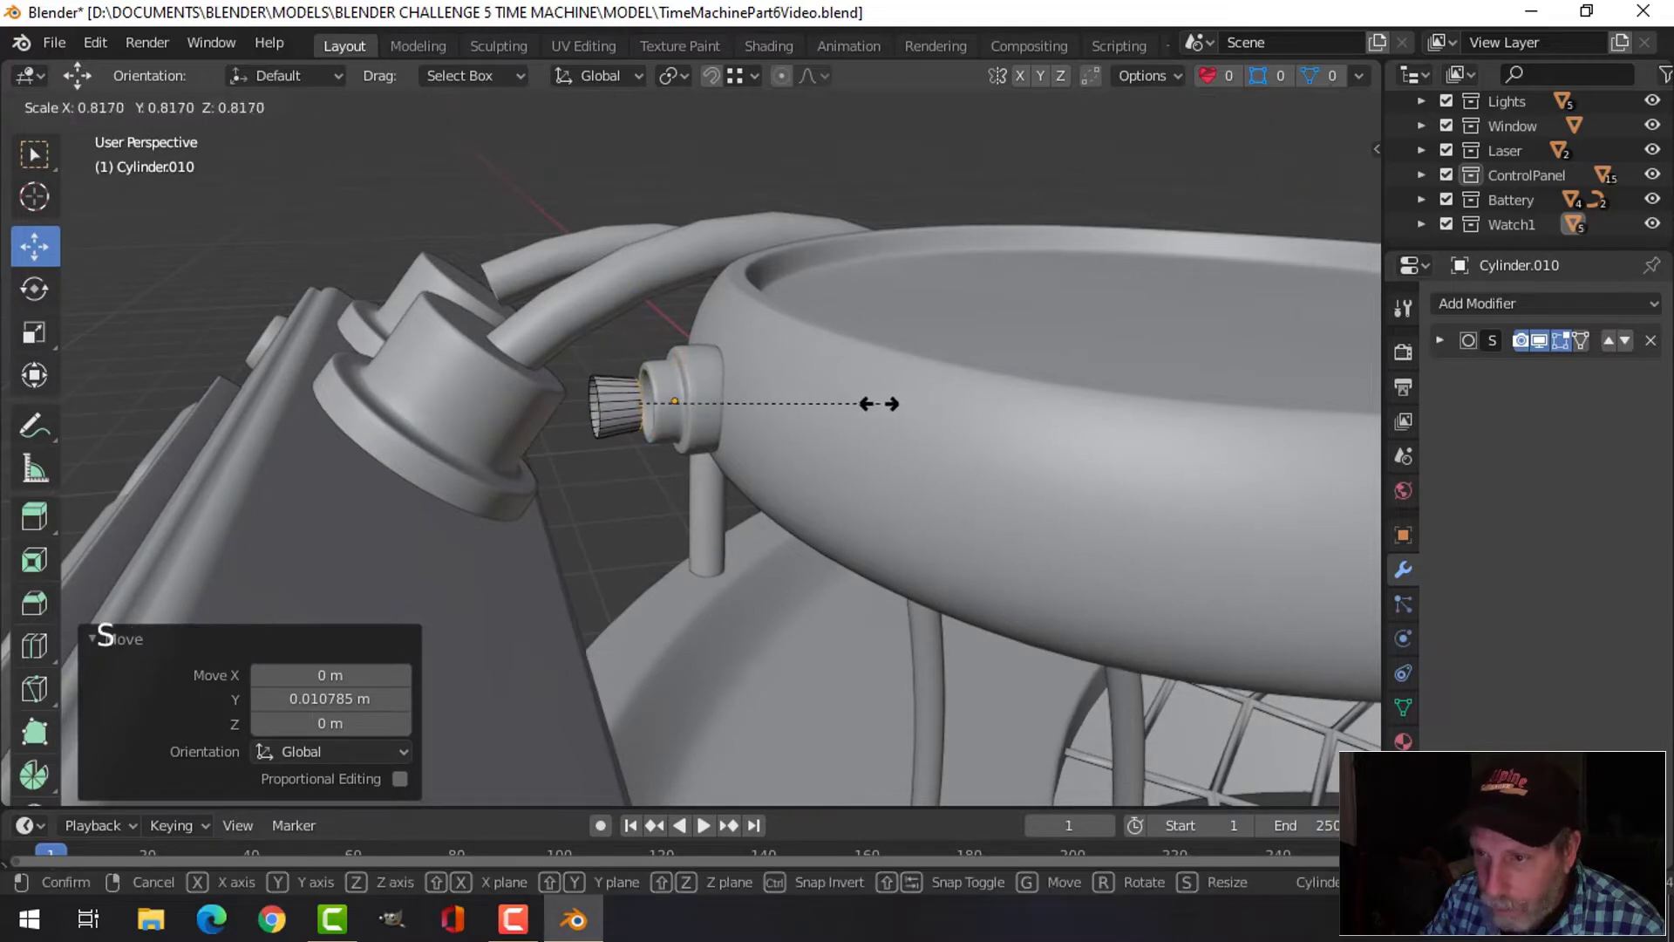
pyautogui.click(864, 401)
pyautogui.moveTo(871, 401); pyautogui.dragTo(658, 453, button='middle')
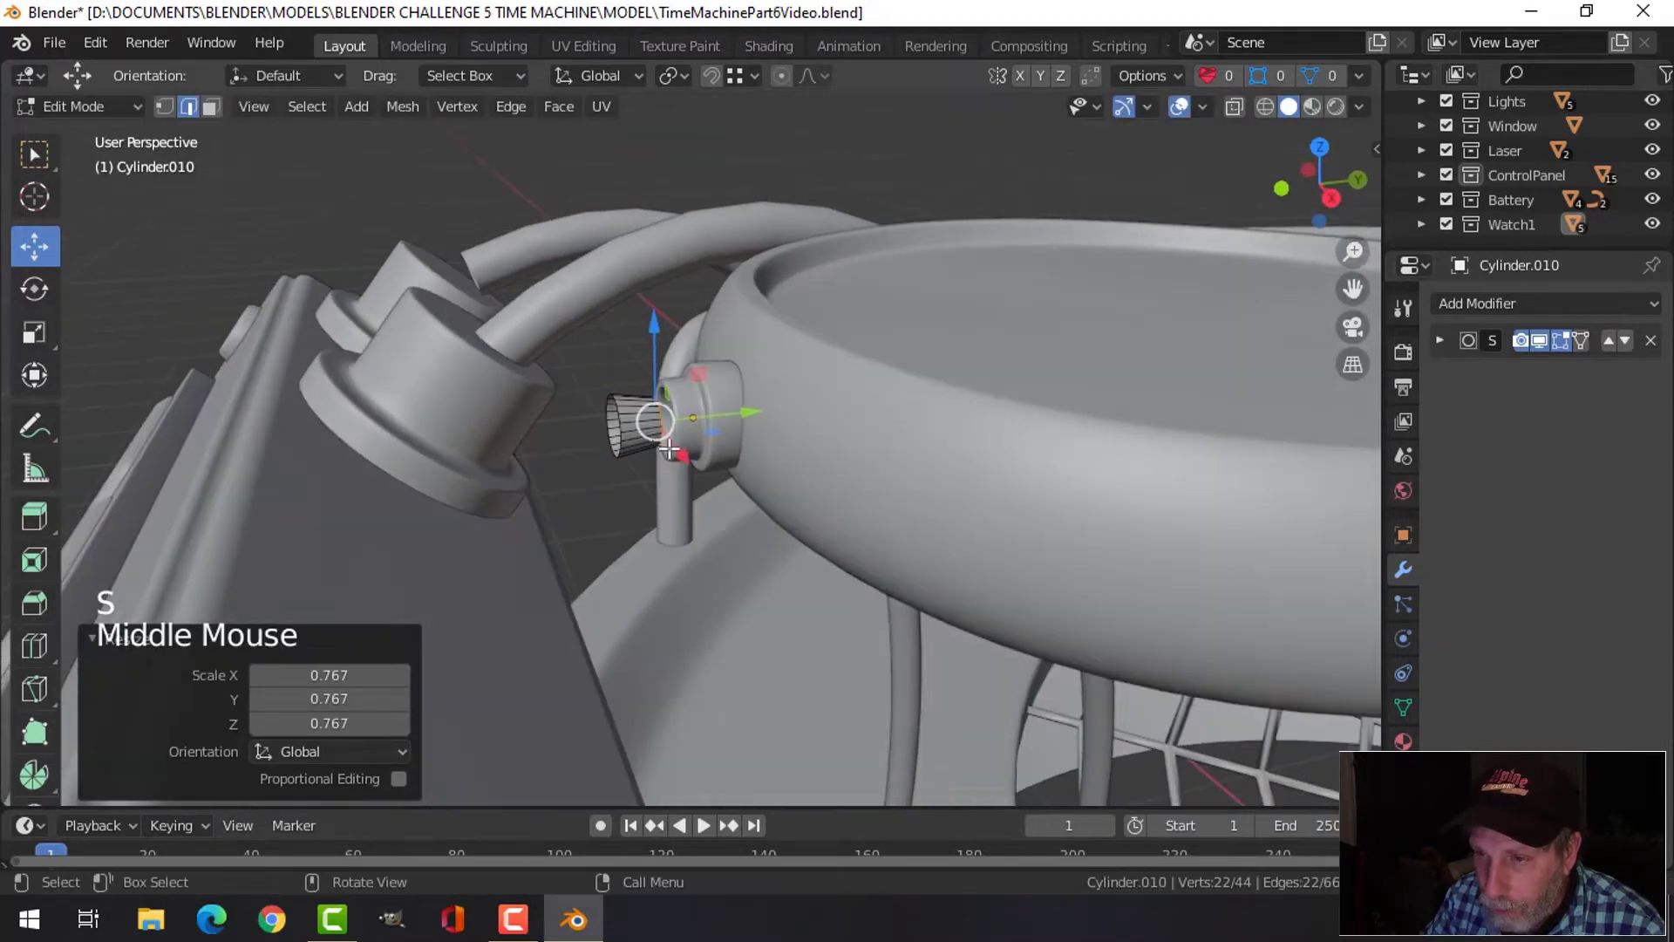
pyautogui.scroll(2, 652, 467)
pyautogui.hotkey('alt', 'a')
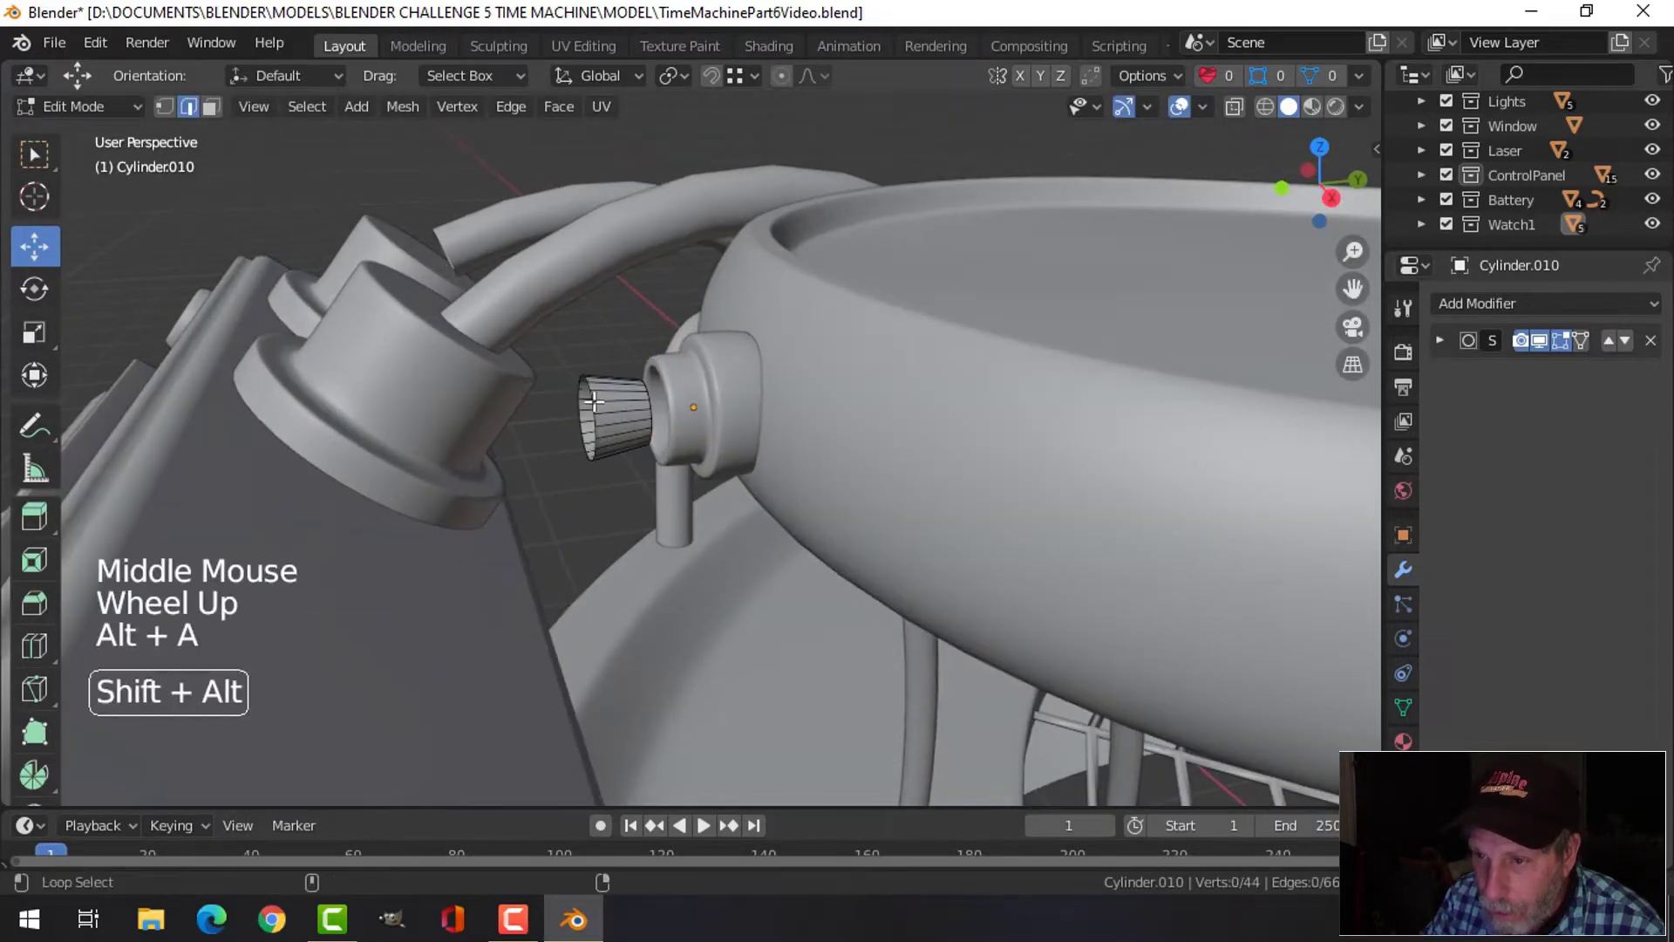
pyautogui.keyDown('alt'); pyautogui.keyDown('shift'); pyautogui.click(592, 400); pyautogui.keyUp('shift'); pyautogui.keyUp('alt')
pyautogui.hotkey('alt', 'a')
pyautogui.keyDown('alt'); pyautogui.keyDown('shift'); pyautogui.click(592, 401); pyautogui.keyUp('shift'); pyautogui.keyUp('alt')
pyautogui.scroll(-2, 610, 417)
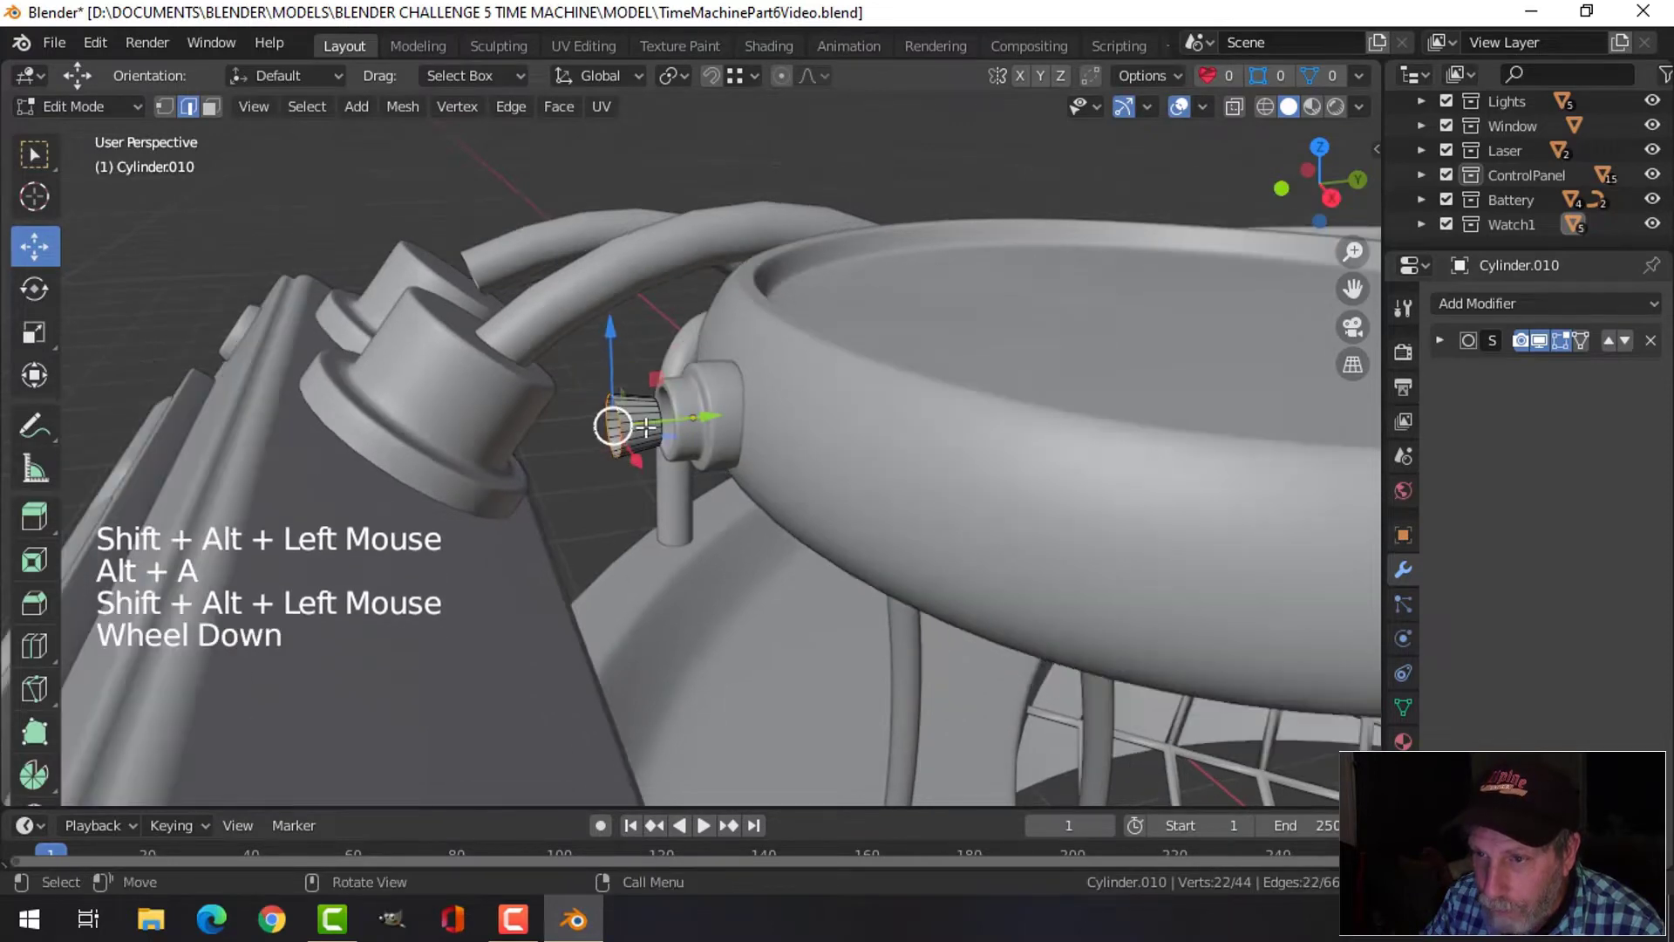
pyautogui.moveTo(616, 422); pyautogui.dragTo(647, 436, button='middle')
pyautogui.press('e')
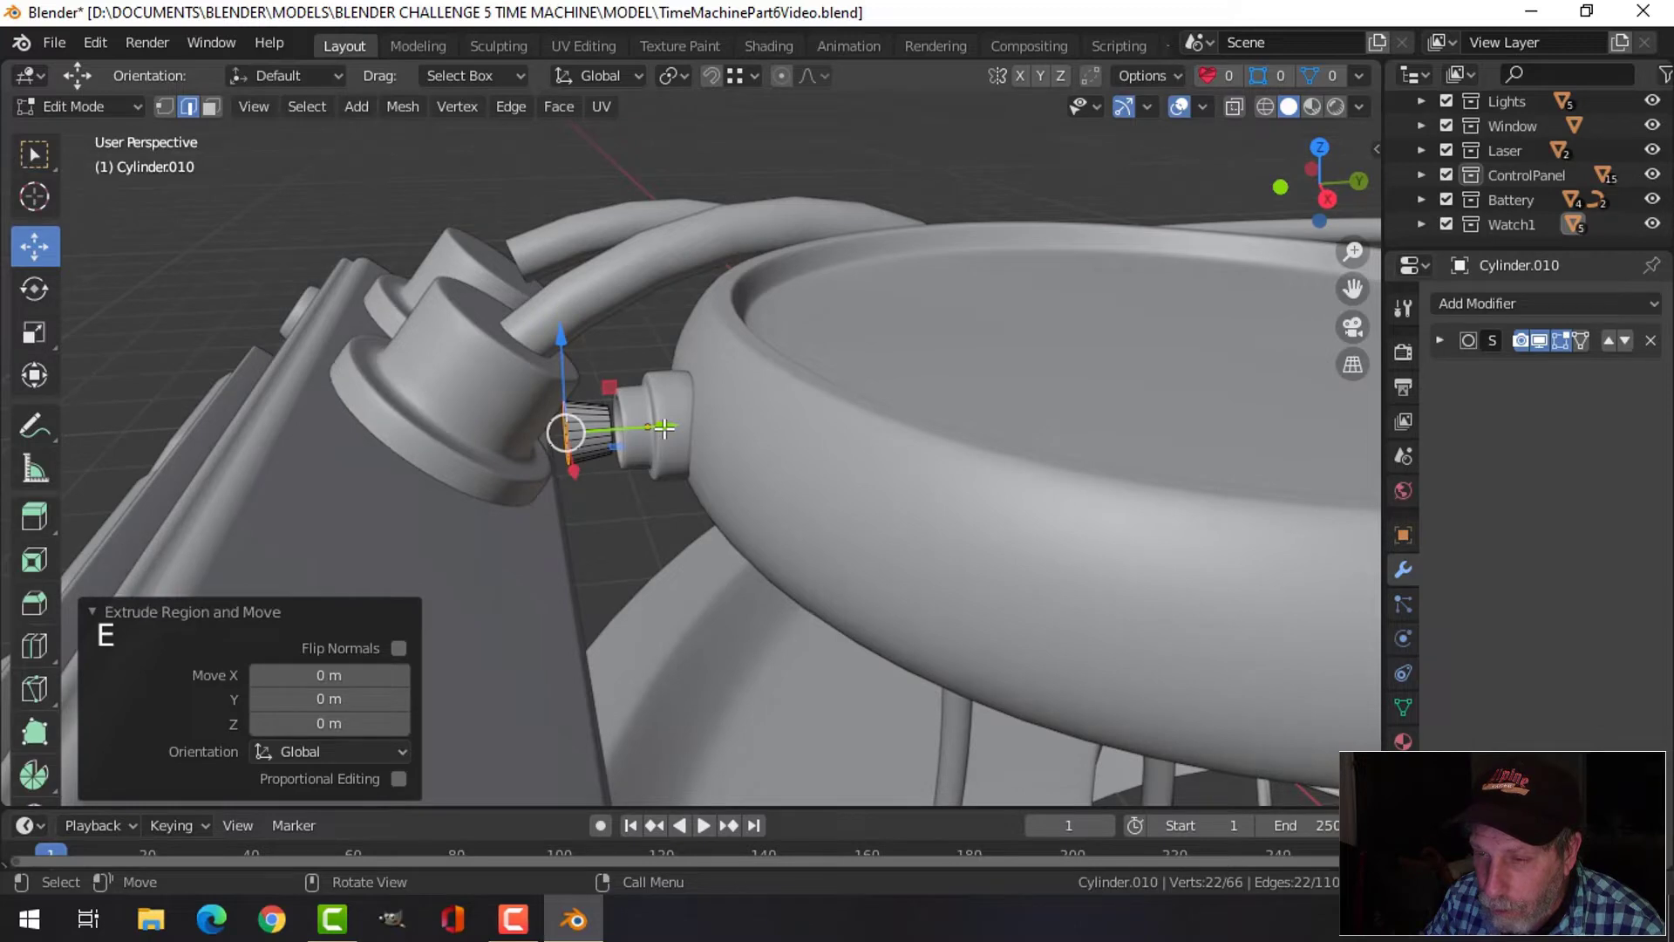
pyautogui.hotkey('ctrl', 'z')
pyautogui.hotkey('ctrl', 'z')
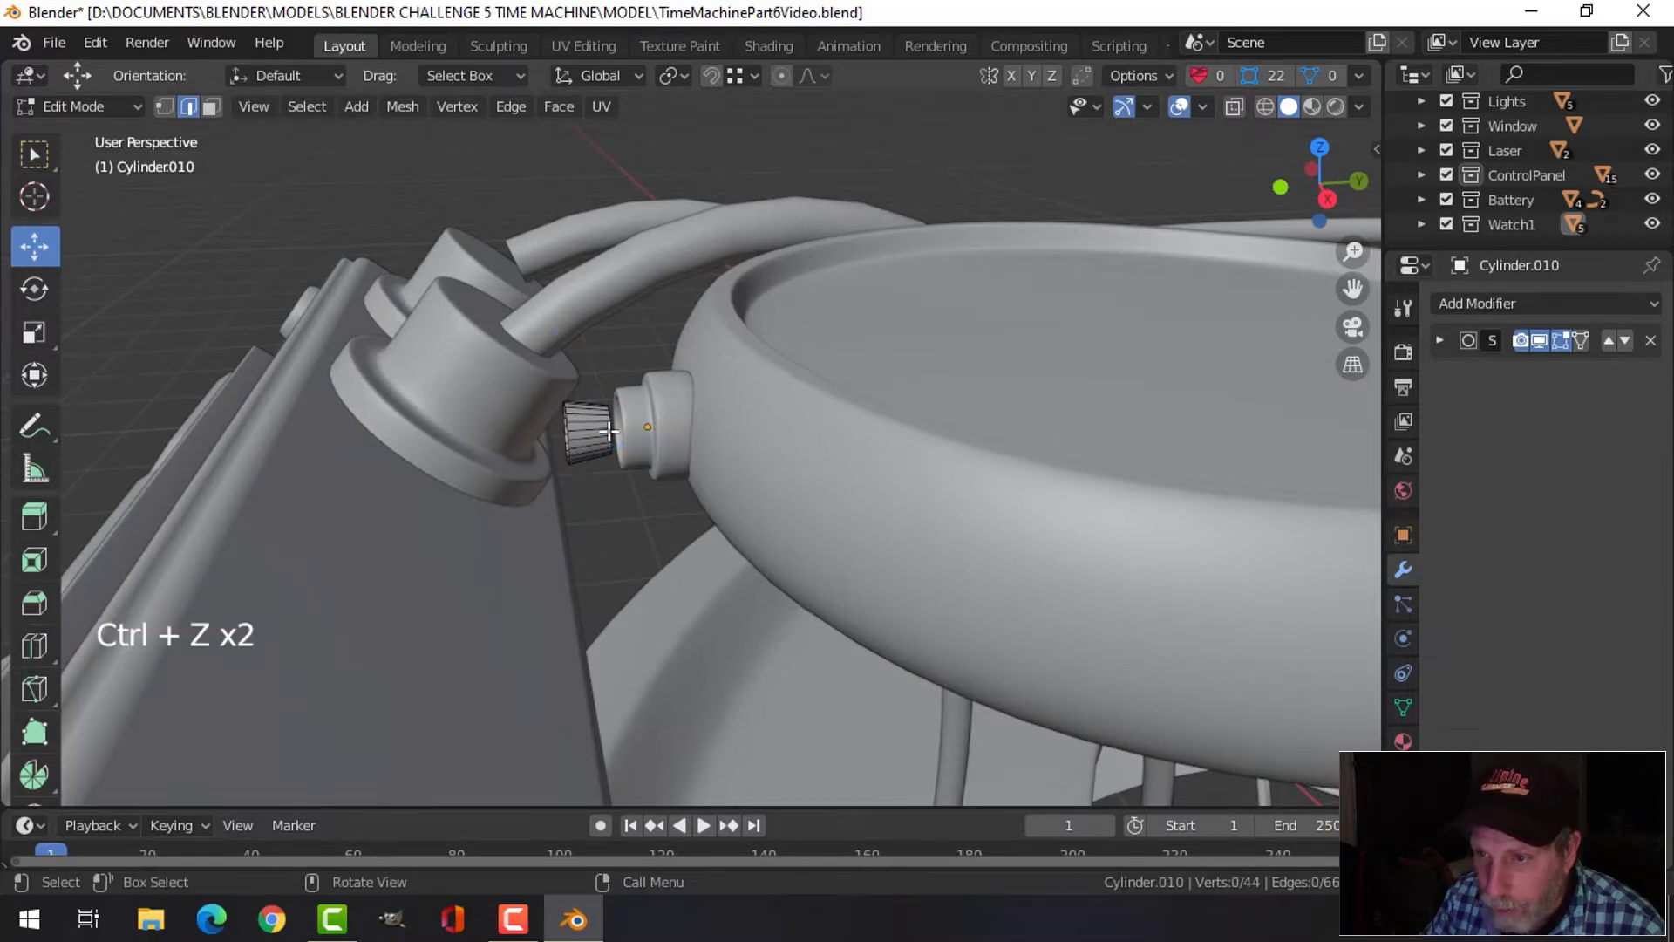
# Lengthen the tapered piece by moving its wide-end edge loop outward along Y, away from the watch
pyautogui.scroll(2, 541, 432)
pyautogui.keyDown('shift'); pyautogui.moveTo(527, 433); pyautogui.dragTo(677, 452, button='middle'); pyautogui.keyUp('shift')
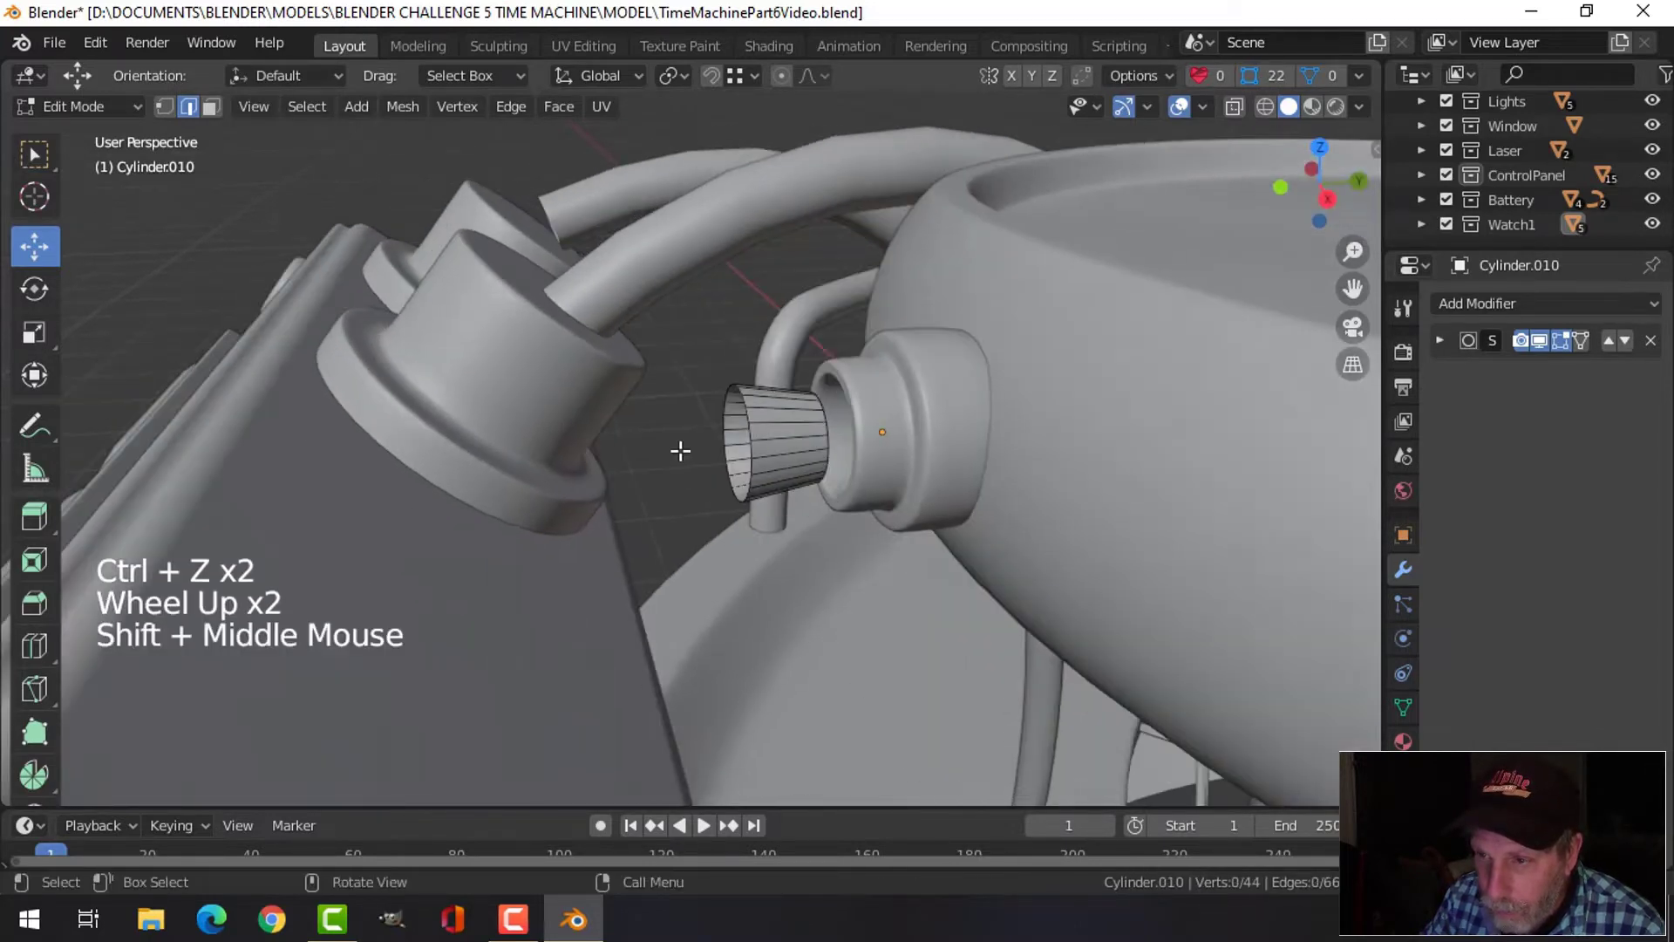
pyautogui.scroll(1, 677, 452)
pyautogui.keyDown('alt'); pyautogui.keyDown('shift'); pyautogui.click(776, 426); pyautogui.keyUp('shift'); pyautogui.keyUp('alt')
pyautogui.moveTo(776, 426); pyautogui.dragTo(838, 451, button='middle')
pyautogui.scroll(-2, 645, 471)
pyautogui.moveTo(867, 446); pyautogui.dragTo(815, 443)
# Extrude the wide rim in place and scale it up, then extrude it about -0.0145 m along Y as a collar
pyautogui.press('e')
pyautogui.press('s')
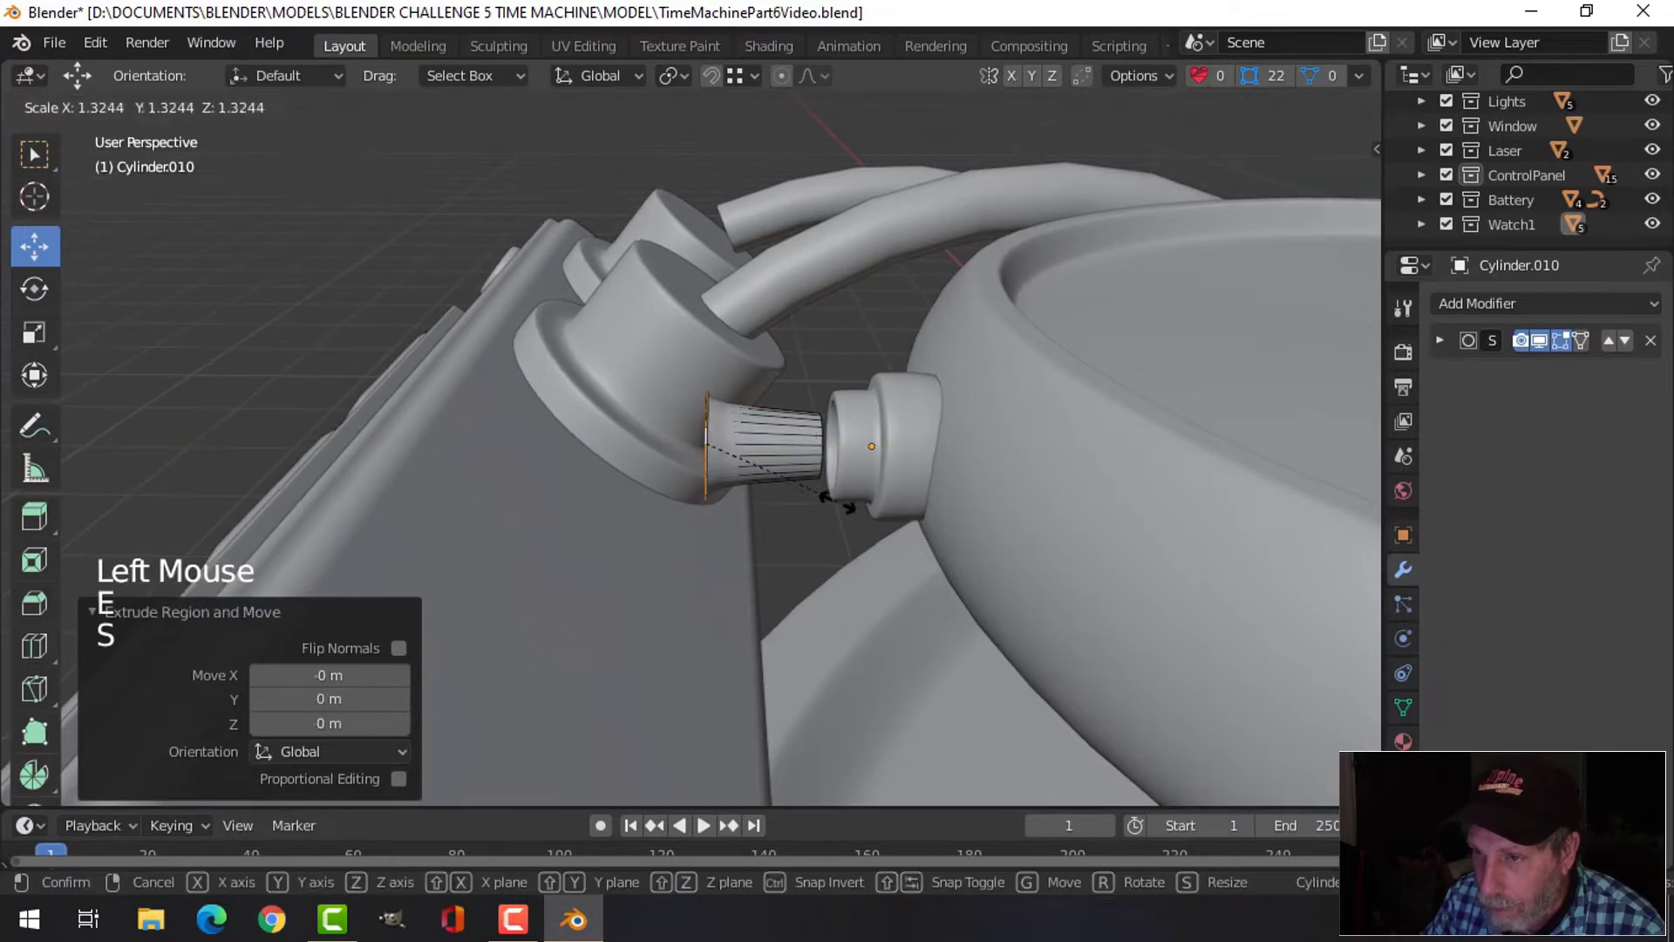
pyautogui.click(850, 532)
pyautogui.moveTo(852, 534); pyautogui.dragTo(829, 500, button='middle')
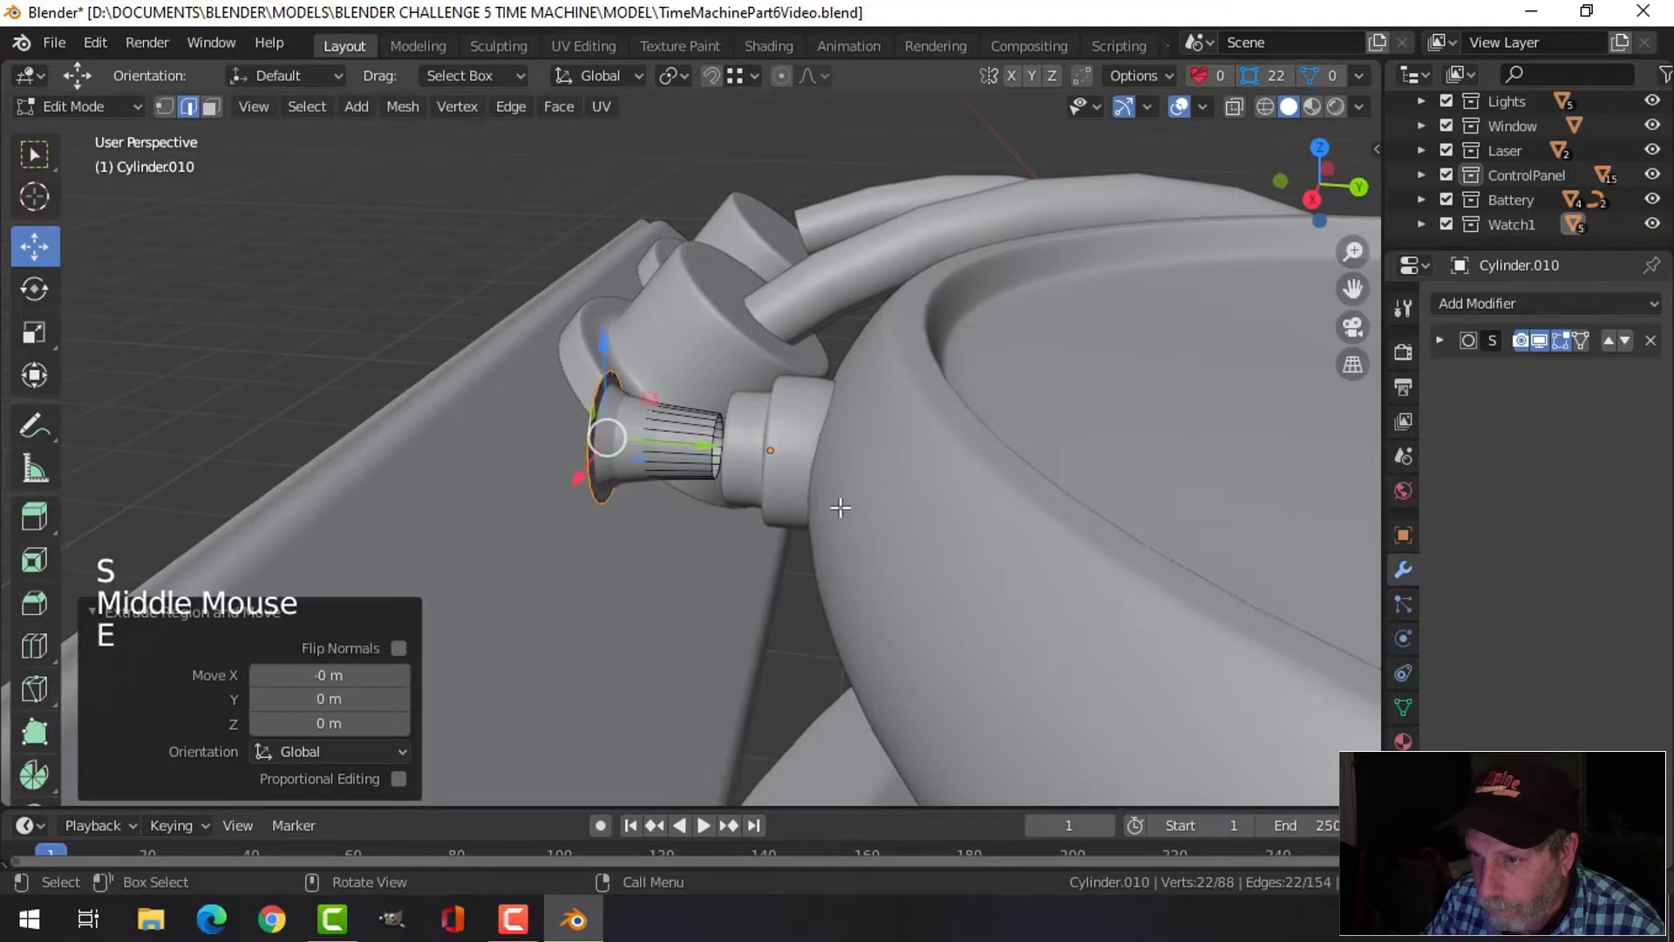
pyautogui.moveTo(610, 437); pyautogui.dragTo(629, 443)
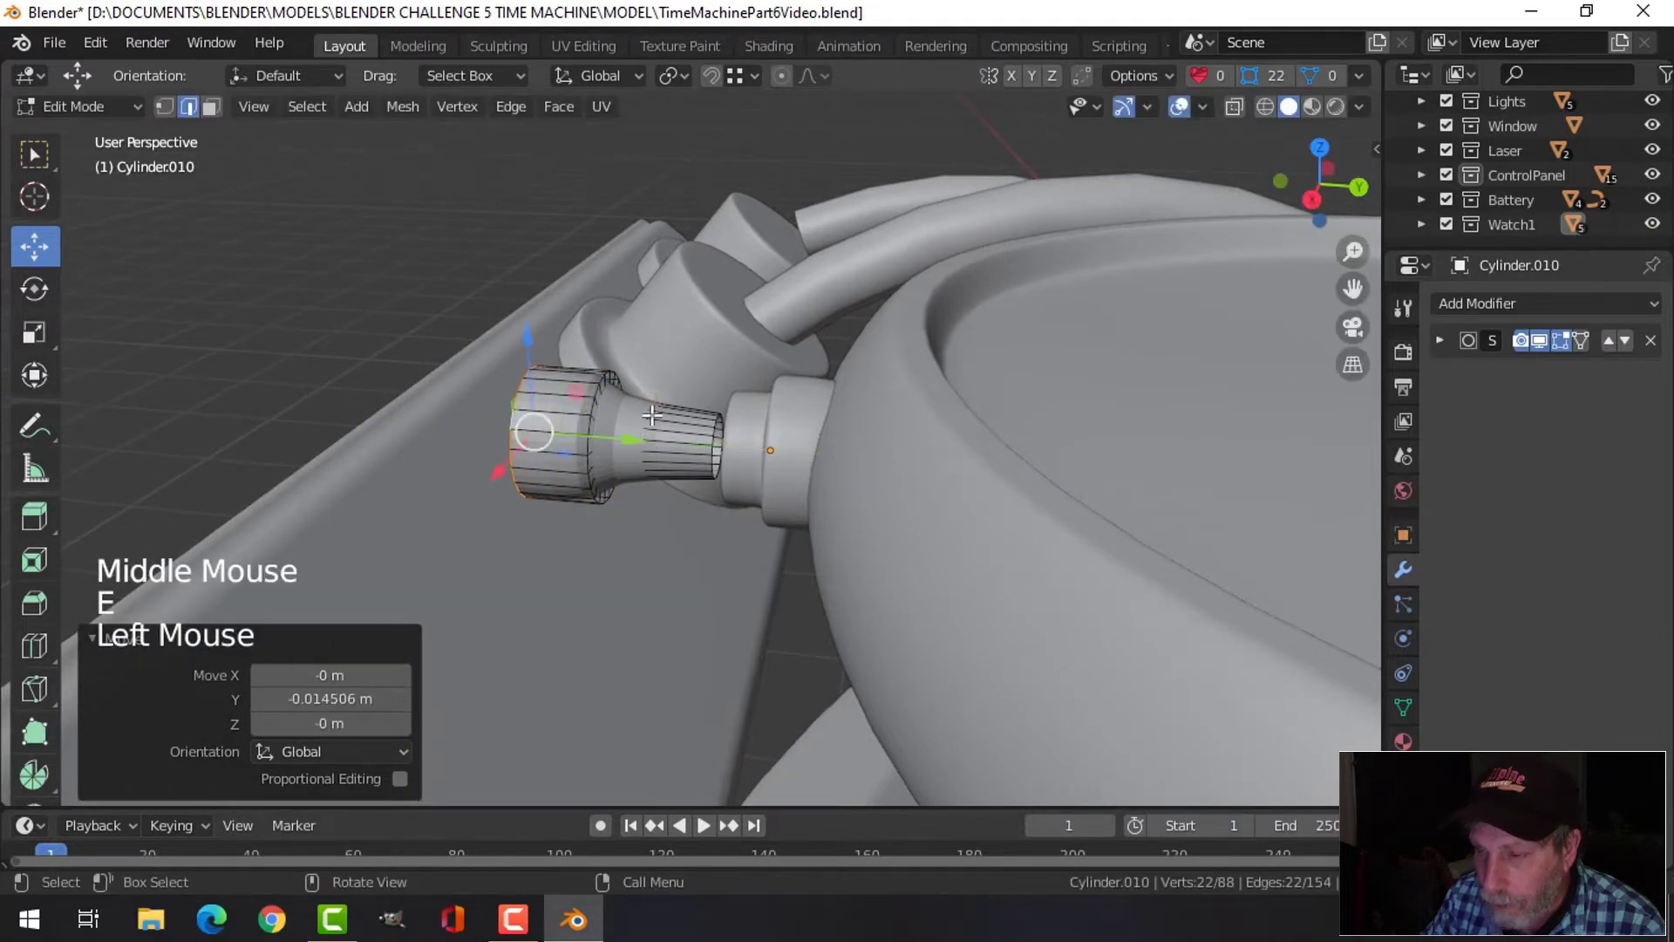
# Add two edge loops around the tapered neck beside the collar and return to Object Mode
pyautogui.hotkey('ctrl', 'r')
pyautogui.click(654, 416)
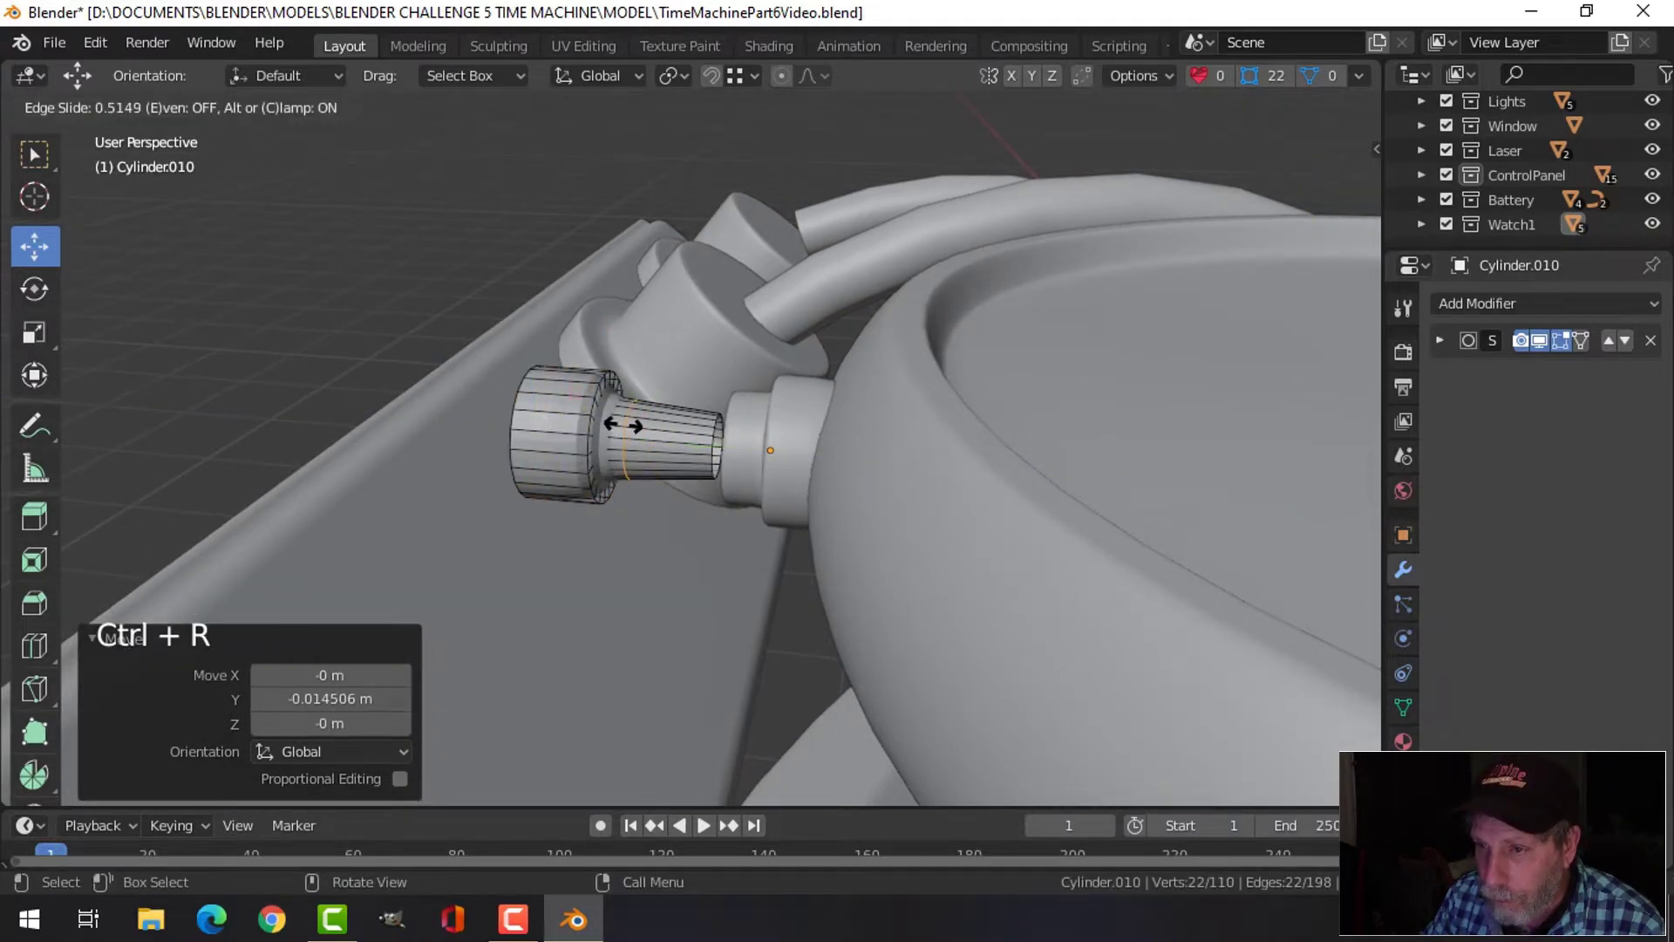
pyautogui.click(623, 424)
pyautogui.moveTo(628, 441); pyautogui.dragTo(668, 453, button='middle')
pyautogui.hotkey('ctrl', 'r')
pyautogui.click(671, 440)
pyautogui.click(677, 436)
pyautogui.hotkey('alt', 'a')
pyautogui.press('Tab')
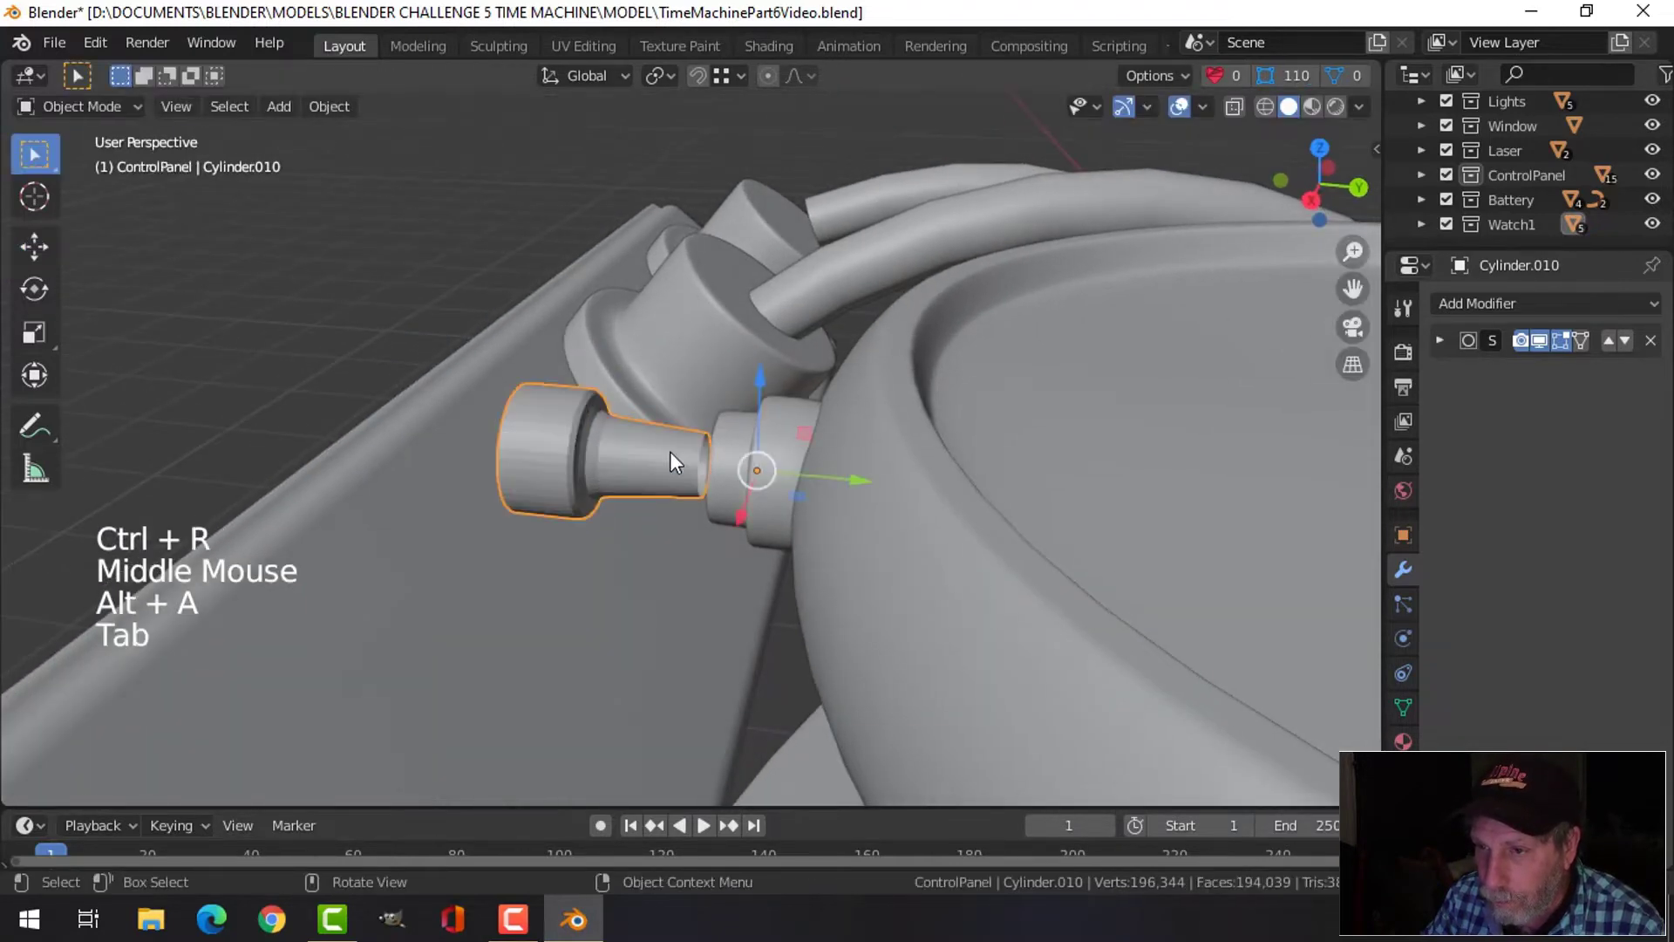
# Apply smooth shading to the tapered connector piece
pyautogui.scroll(-2, 668, 453)
pyautogui.hotkey('alt', 'a')
pyautogui.click(647, 455)
pyautogui.rightClick(647, 455)
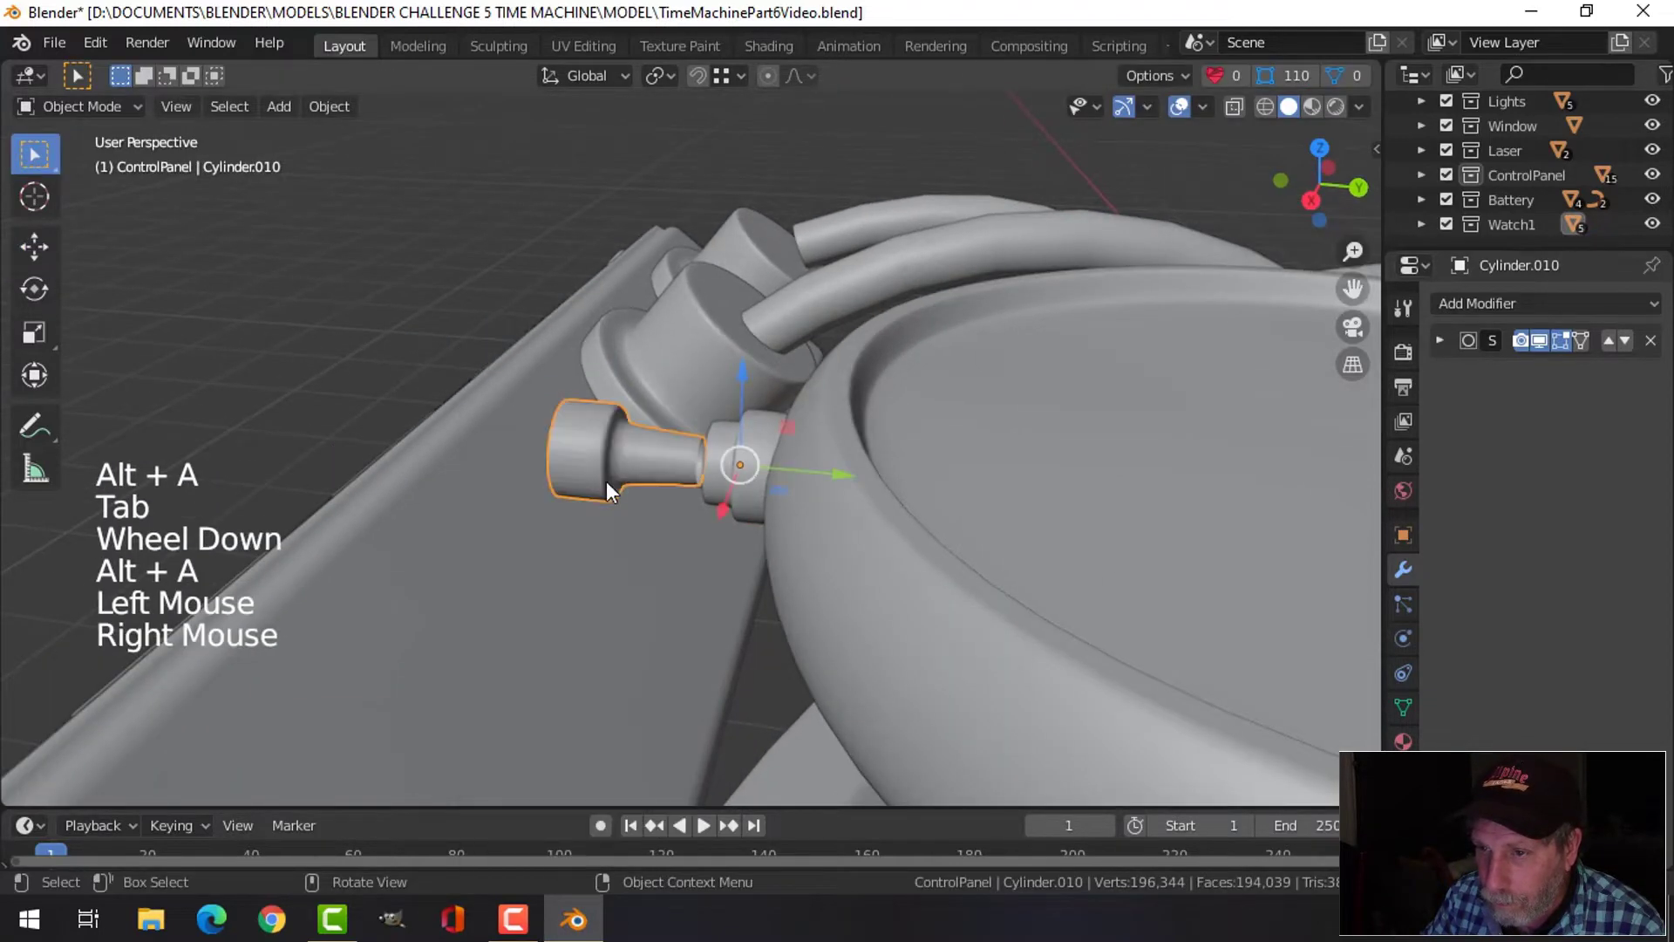
pyautogui.hotkey('alt', 'a')
pyautogui.moveTo(614, 480); pyautogui.dragTo(654, 464, button='middle')
# Move the connector along Y so its narrow end fits inside the watch's hollow stem
pyautogui.click(798, 466)
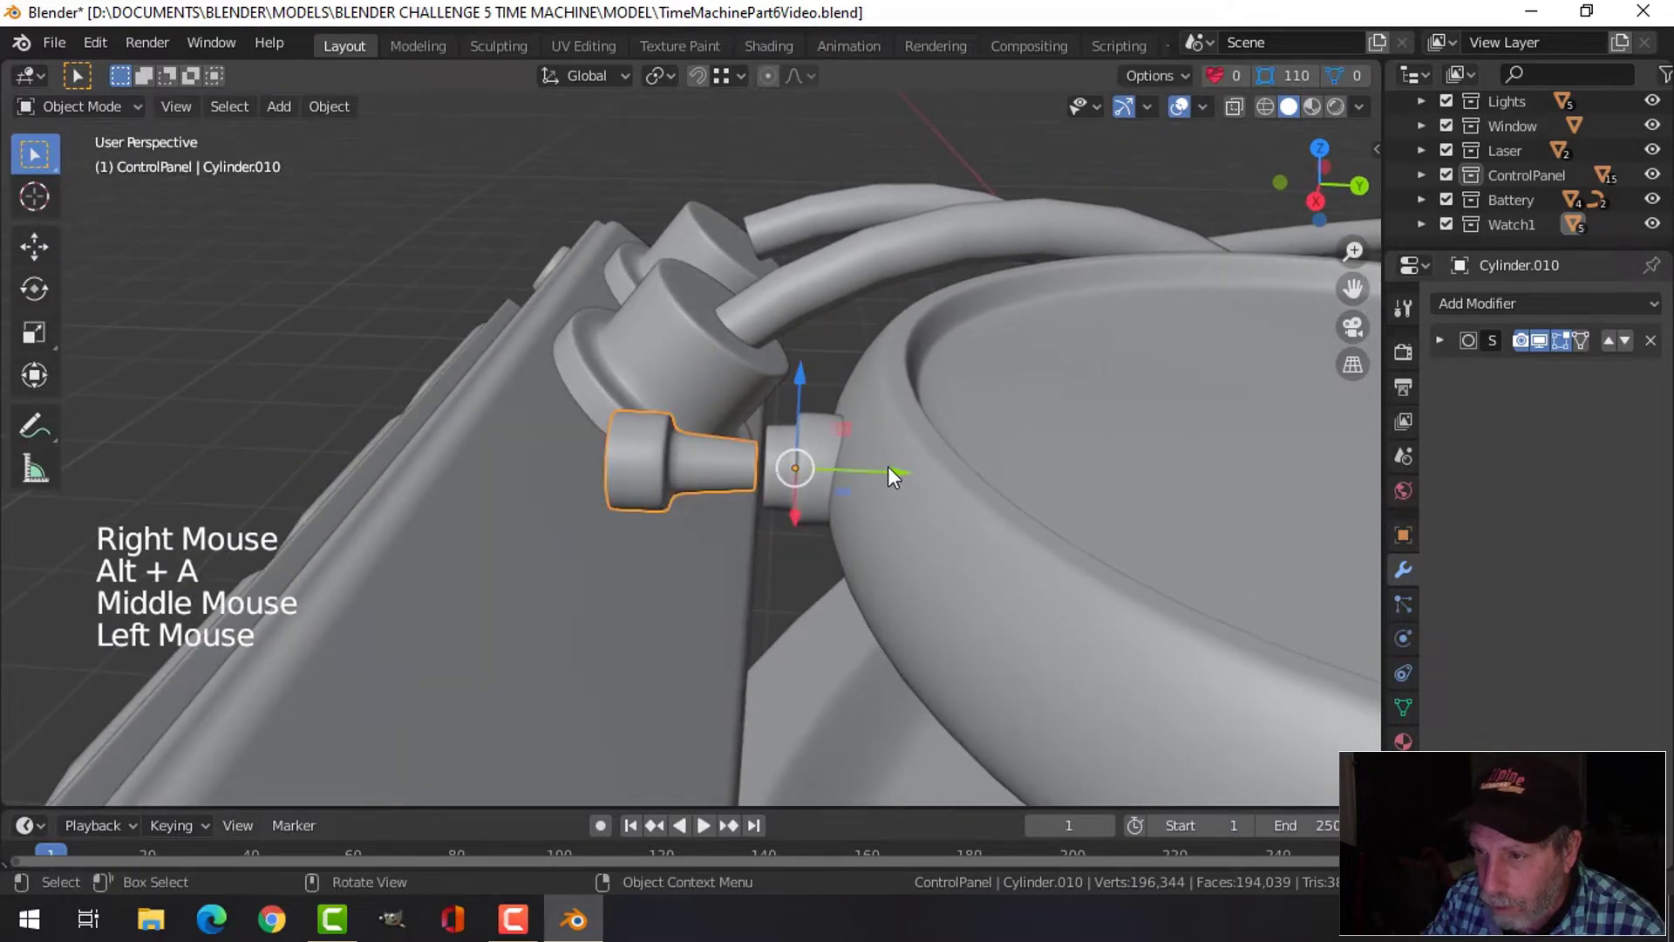
pyautogui.moveTo(888, 467); pyautogui.dragTo(971, 479)
pyautogui.hotkey('alt', 'a')
pyautogui.scroll(-3, 867, 489)
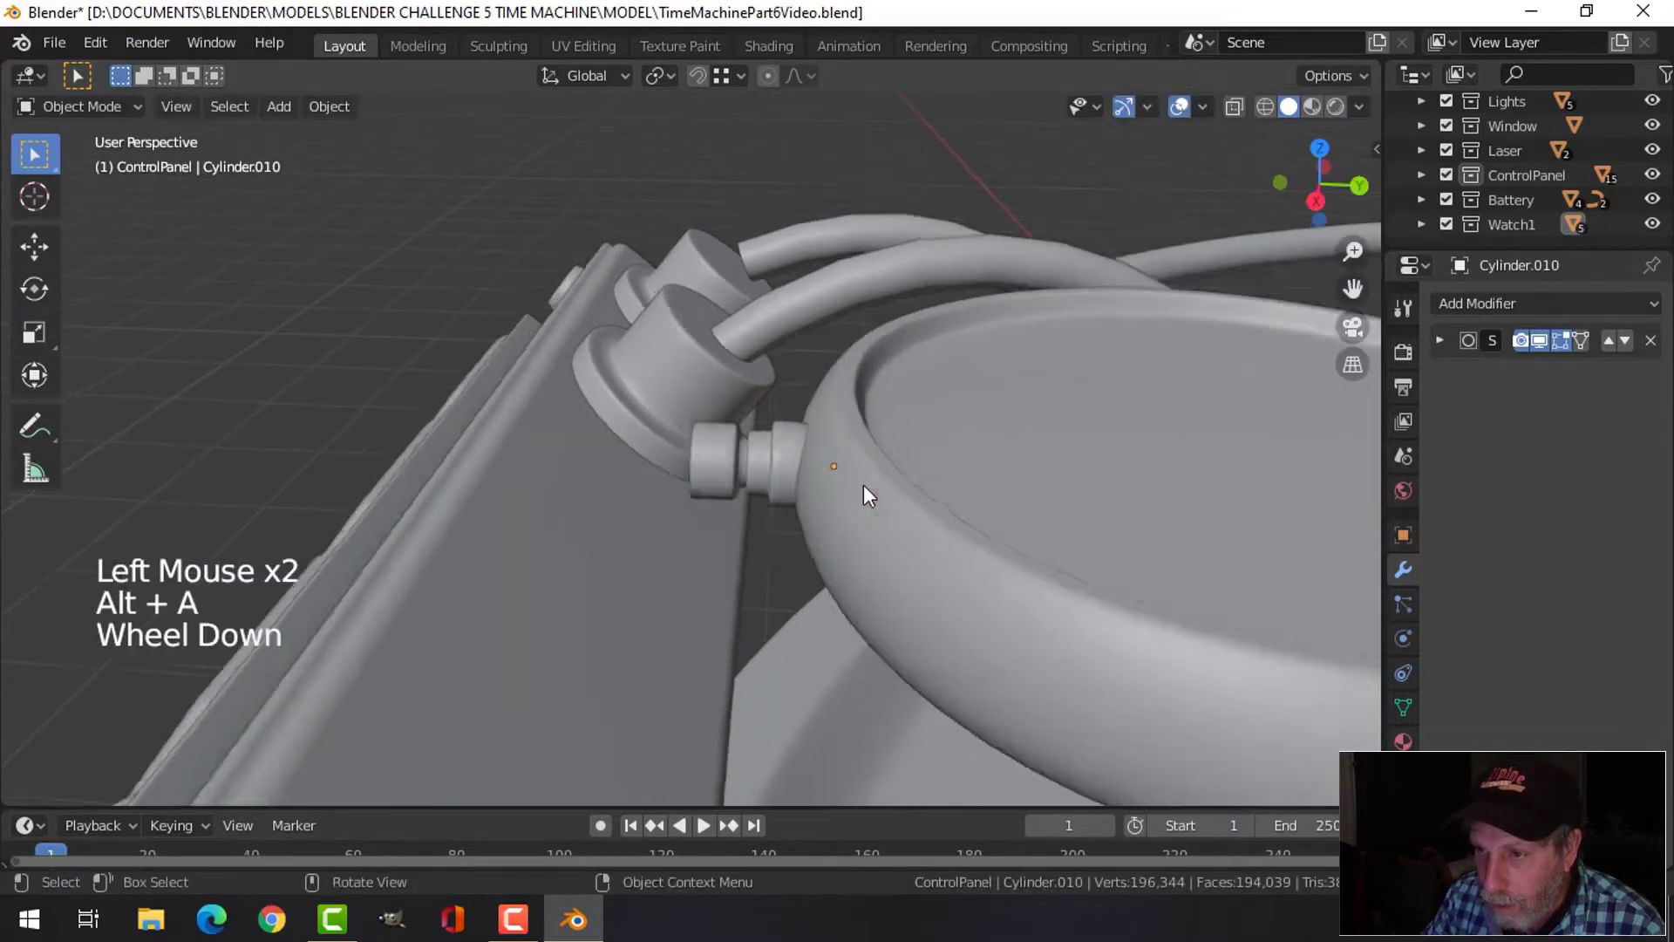
pyautogui.moveTo(867, 490); pyautogui.dragTo(776, 548, button='middle')
pyautogui.scroll(2, 815, 523)
pyautogui.scroll(-1, 755, 521)
pyautogui.moveTo(776, 549); pyautogui.dragTo(793, 549, button='middle')
# Move the connector about -0.0395 m along Y out of the stem and enter Edit Mode
pyautogui.click(851, 512)
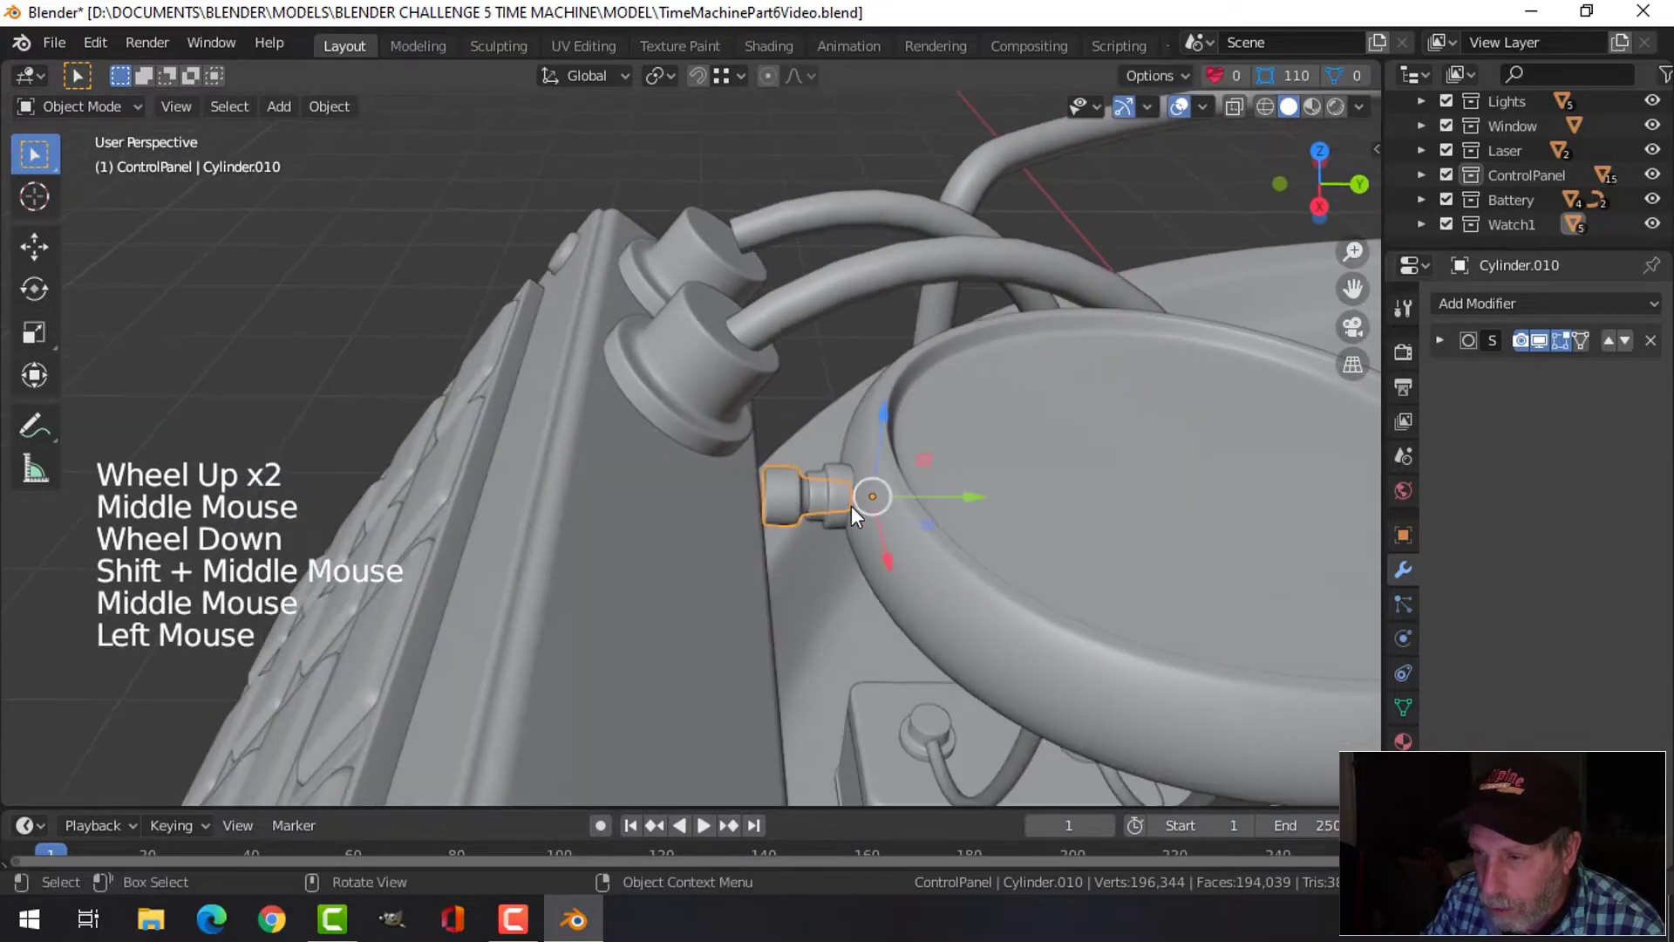
pyautogui.moveTo(976, 506); pyautogui.dragTo(876, 504)
pyautogui.scroll(3, 734, 510)
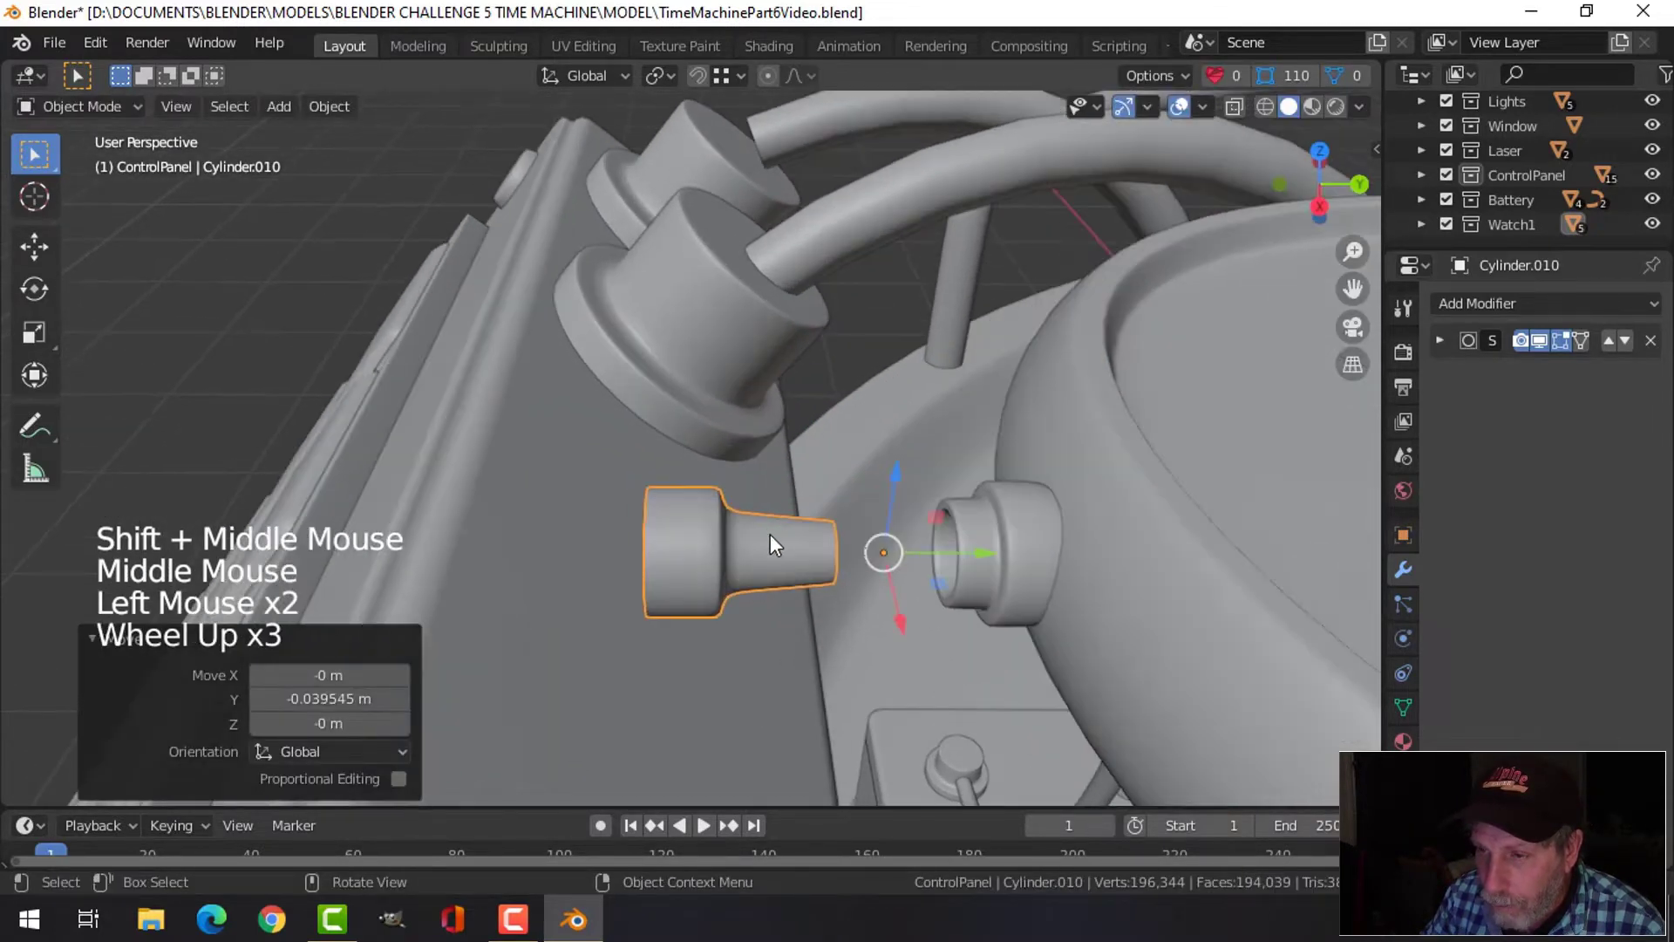
pyautogui.moveTo(770, 534); pyautogui.dragTo(756, 516, button='middle')
pyautogui.press('Tab')
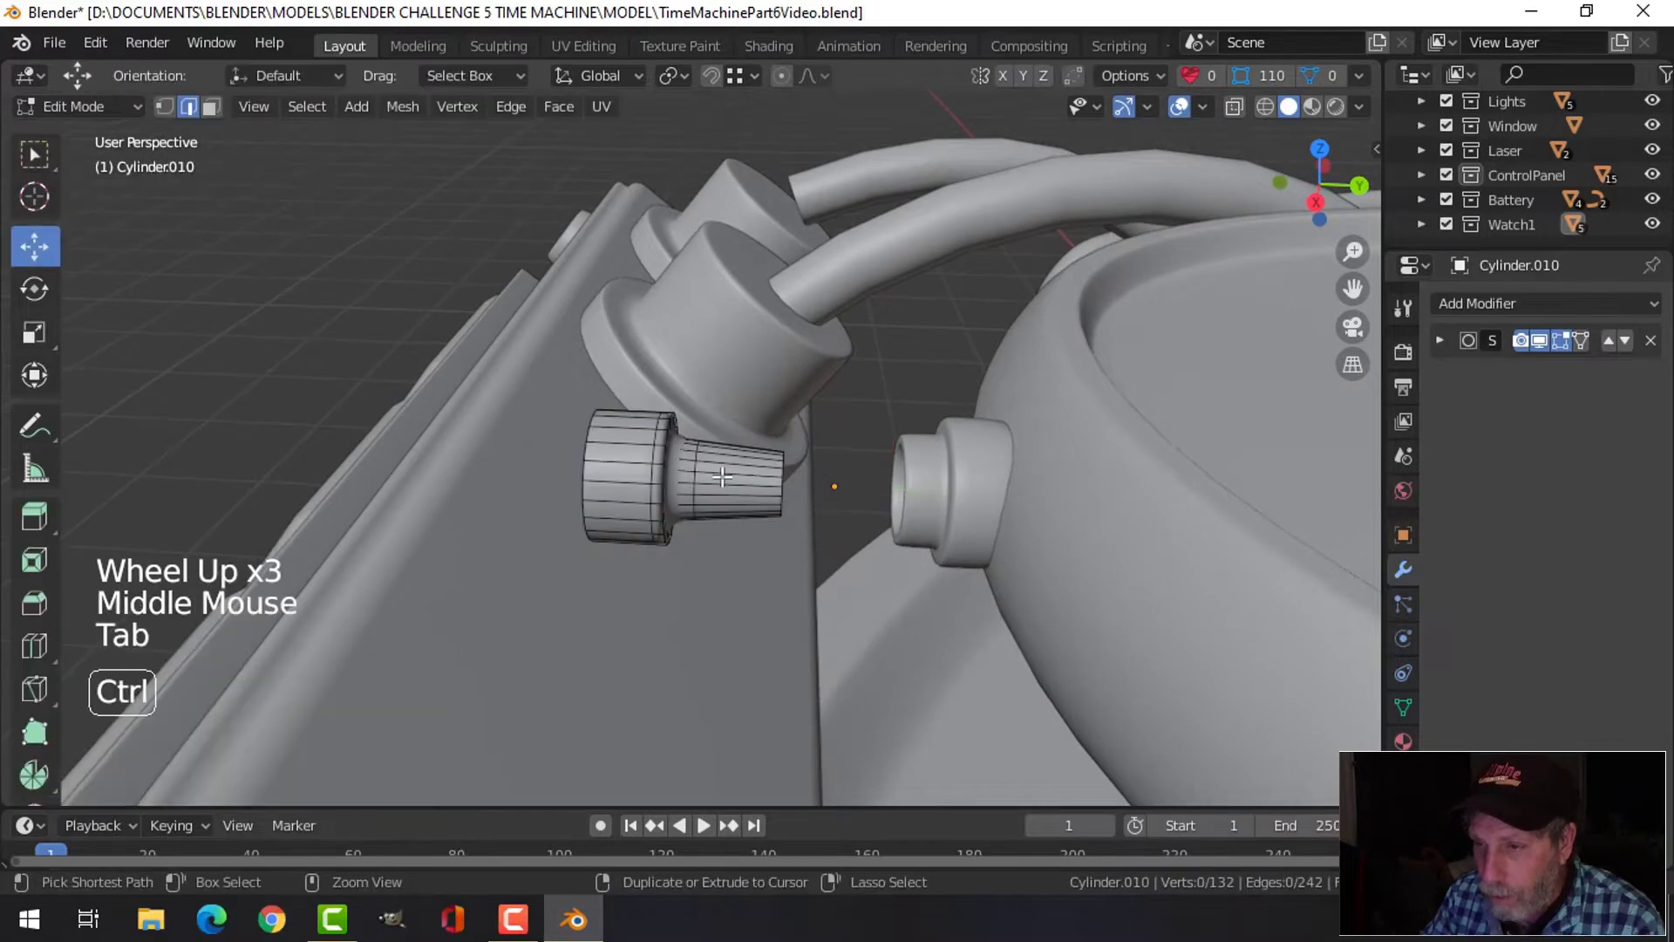
# Move the neck's edge loop nearest the collar about -0.0034 m along Y, closer to the collar
pyautogui.scroll(1, 698, 468)
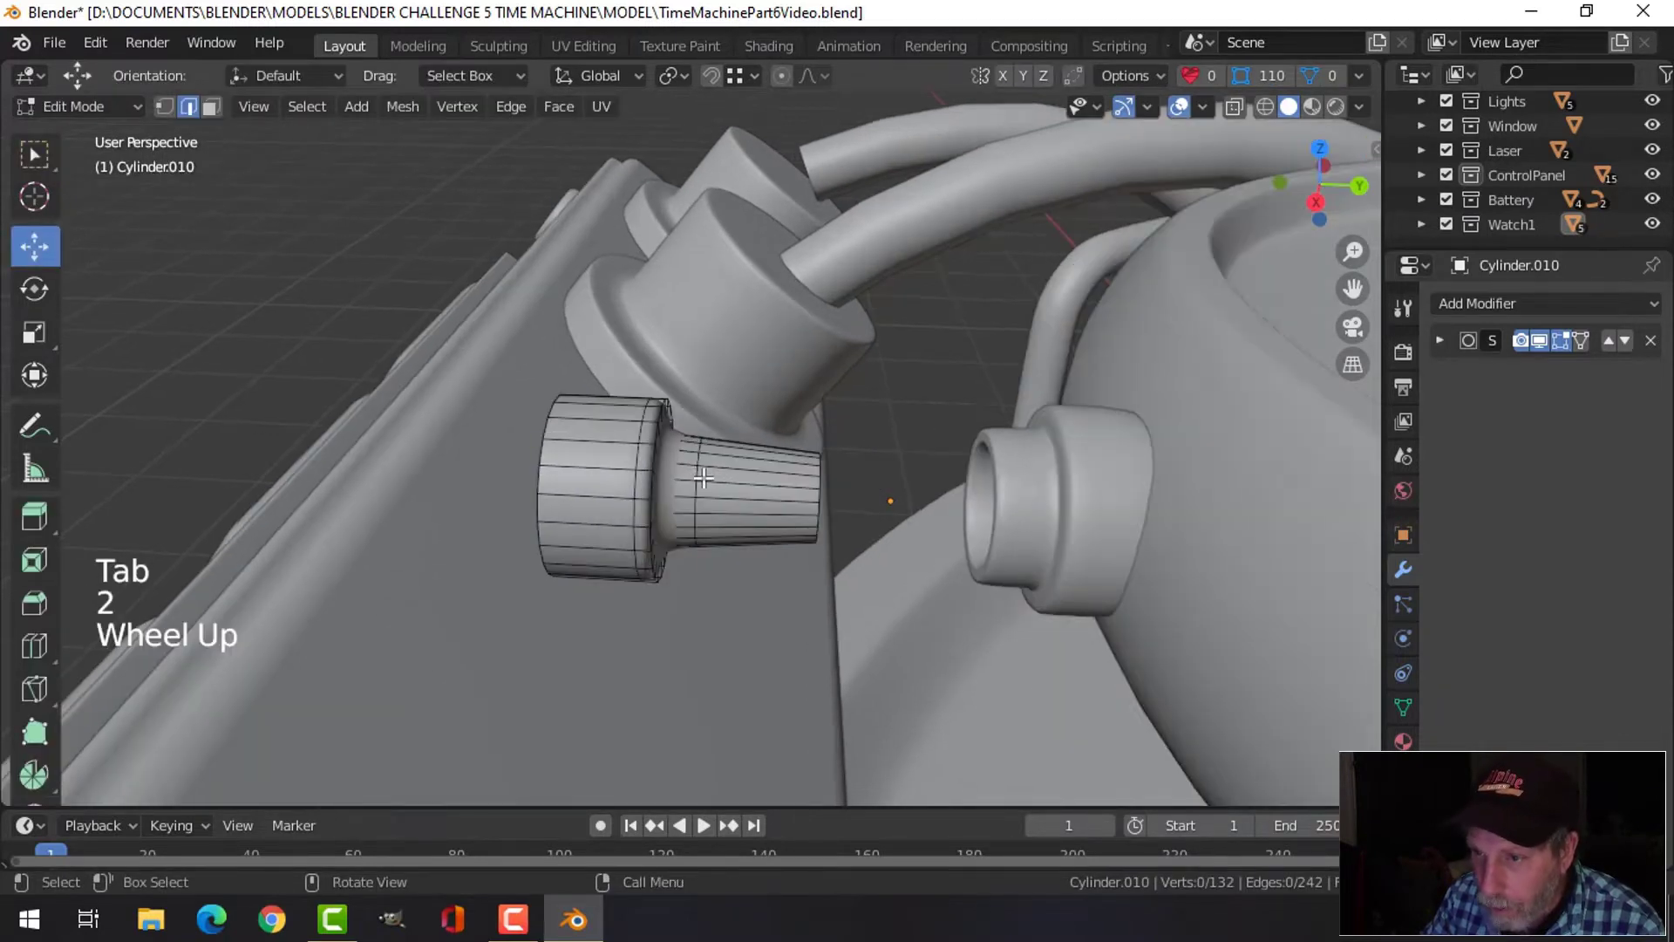
pyautogui.keyDown('alt'); pyautogui.keyDown('shift'); pyautogui.click(694, 475); pyautogui.keyUp('shift'); pyautogui.keyUp('alt')
pyautogui.moveTo(796, 508); pyautogui.dragTo(751, 490)
# Add three evenly spaced loop cuts along the tapered neck and bevel them into narrow bands about 0.0016 m wide
pyautogui.hotkey('ctrl', 'r')
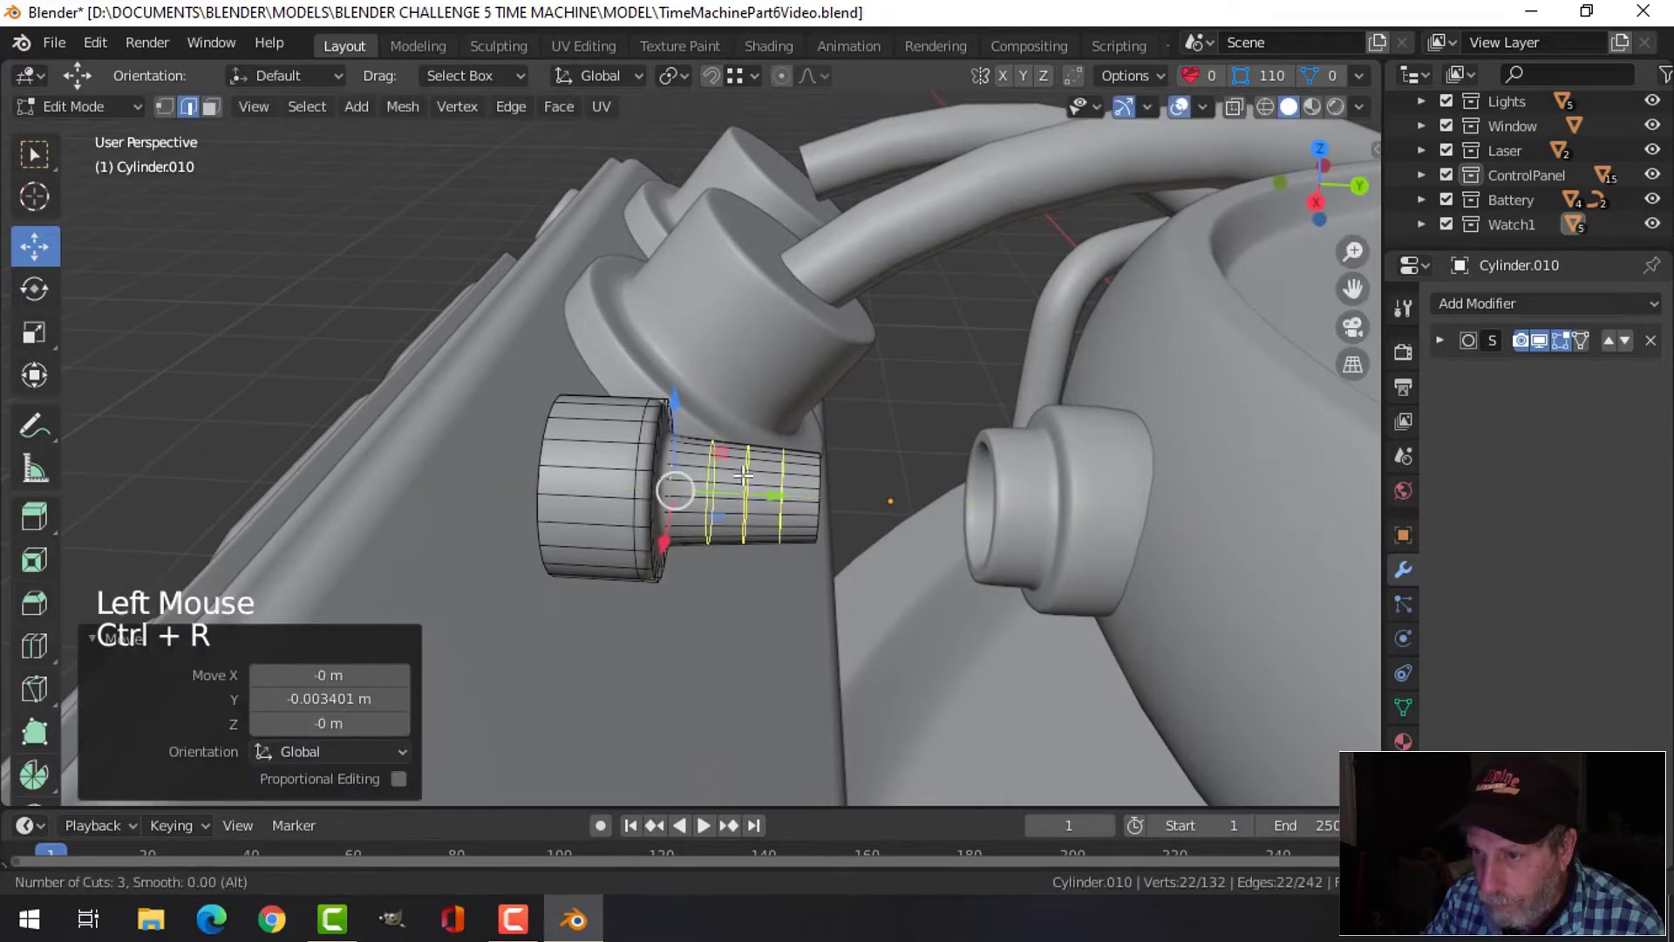
pyautogui.click(743, 473)
pyautogui.click(742, 476)
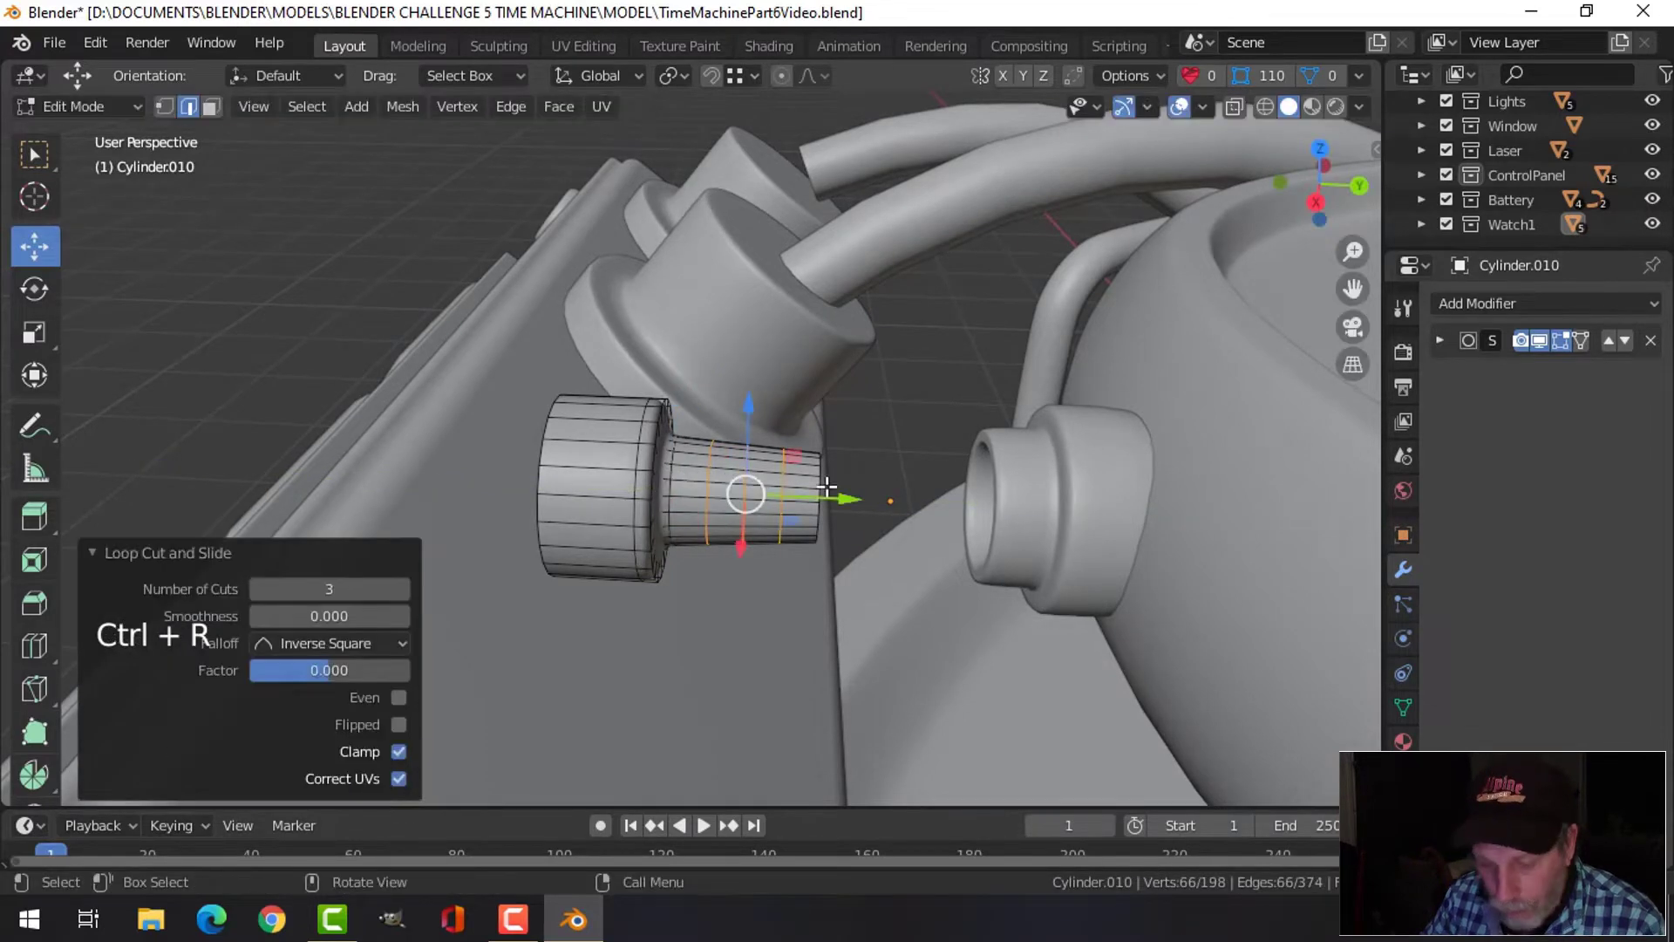
pyautogui.hotkey('ctrl', 'b')
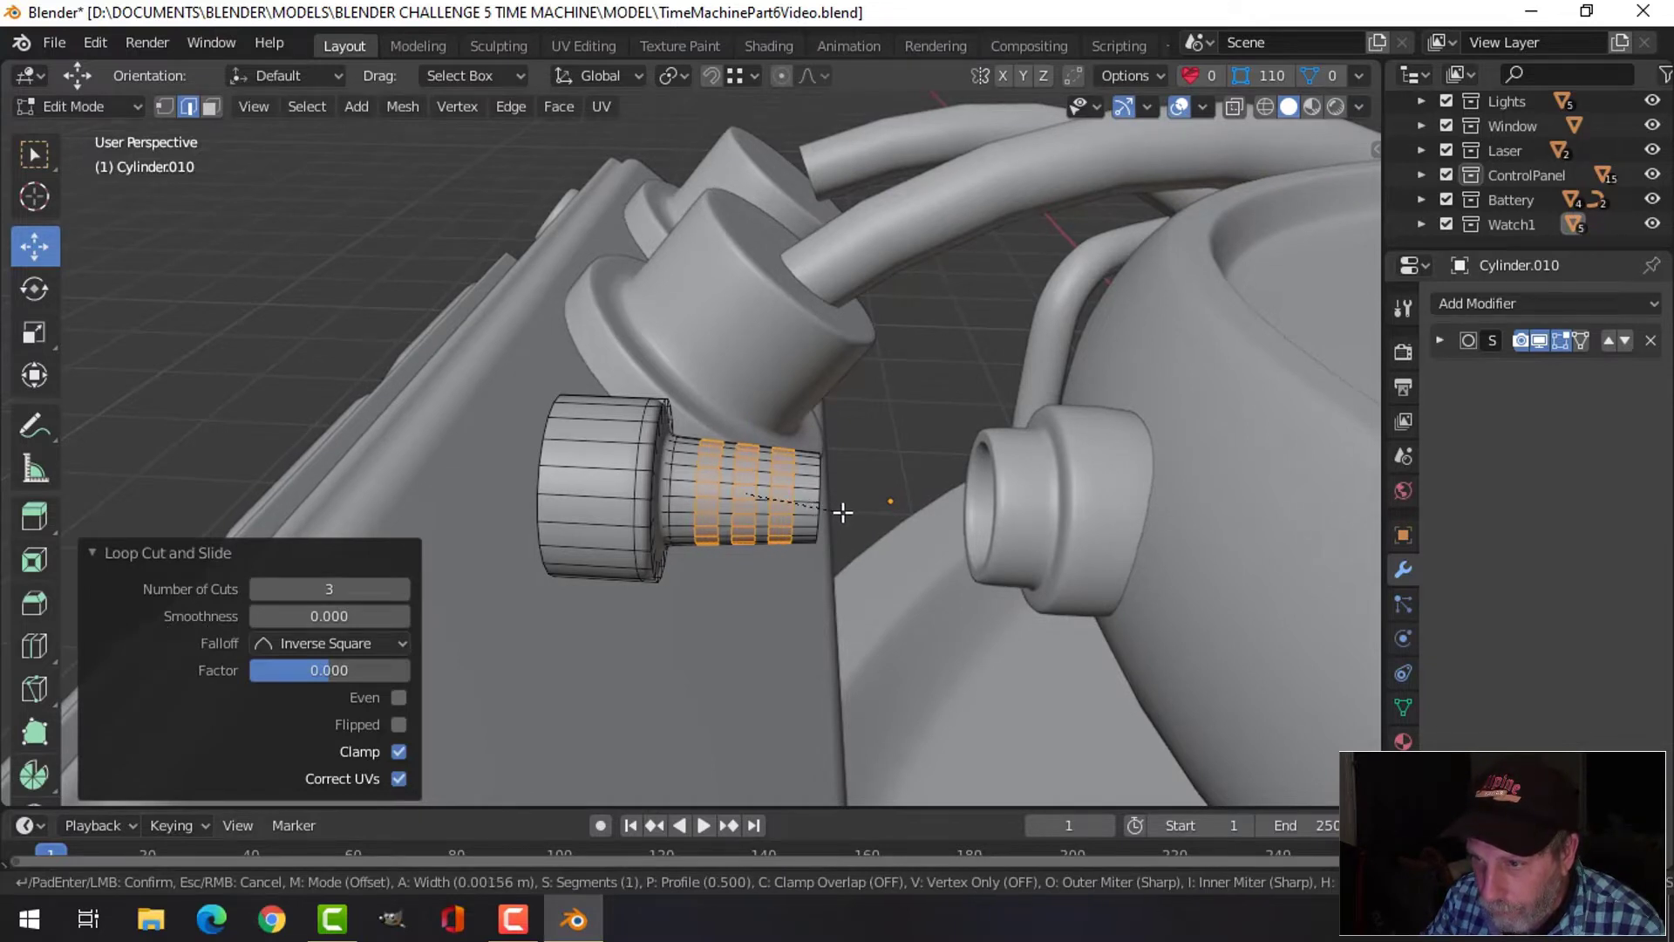
pyautogui.click(842, 512)
# Extrude the three bands and fatten them slightly outward into raised ribs, then return to Object Mode
pyautogui.press('e')
pyautogui.hotkey('alt', 's')
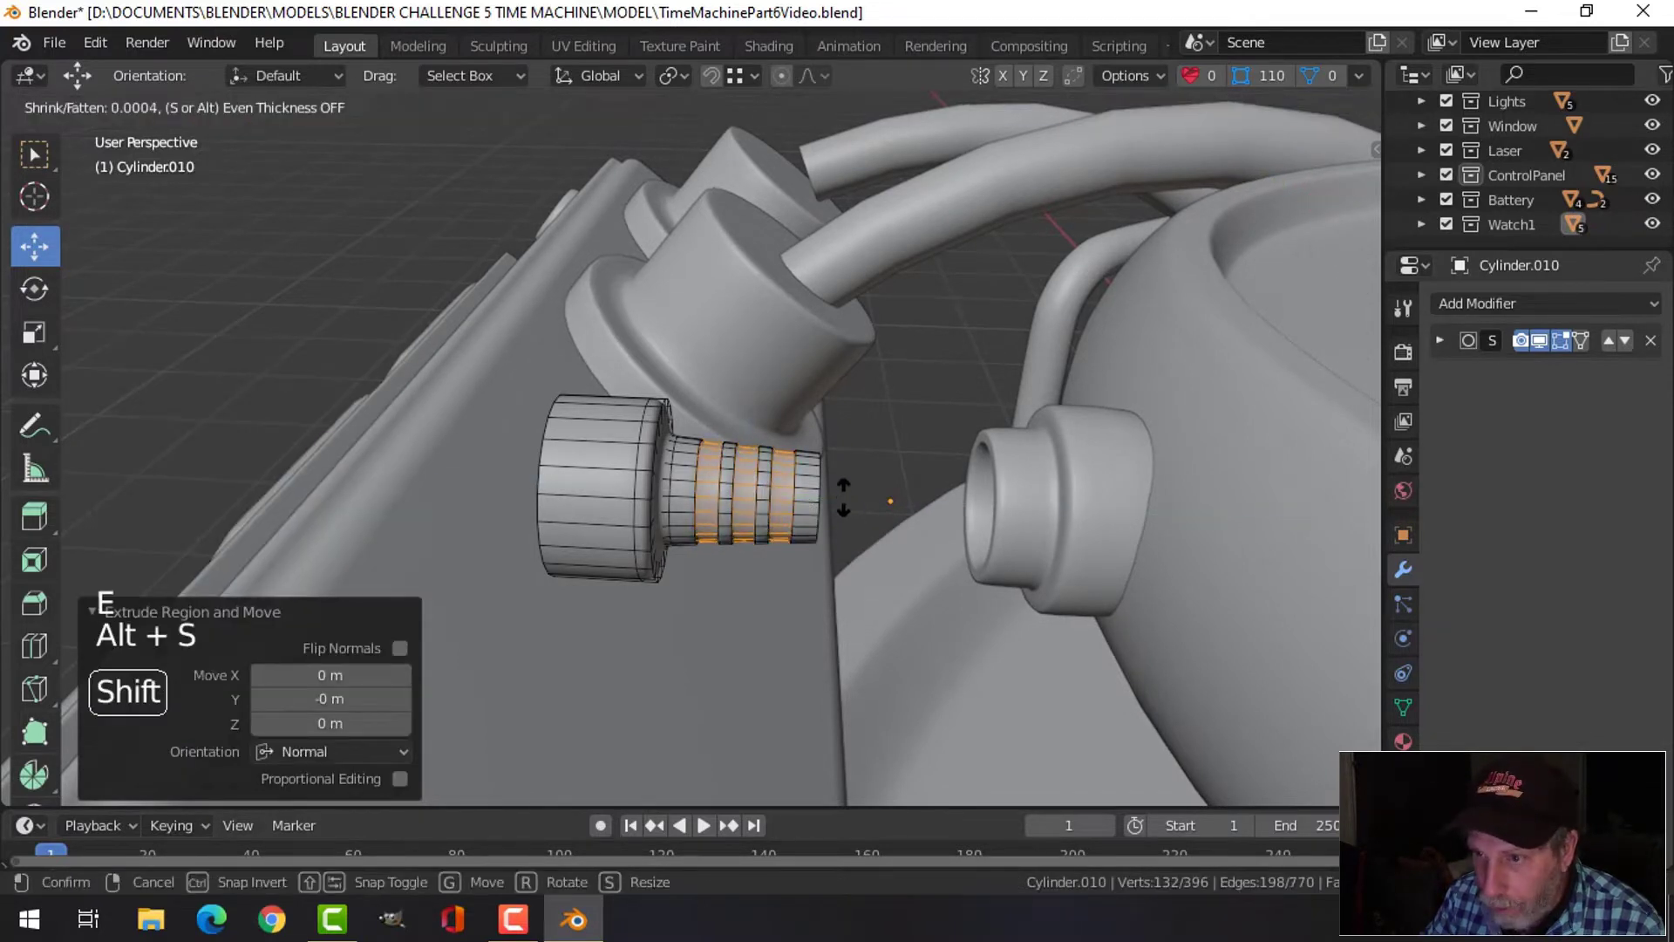
pyautogui.press('Tab')
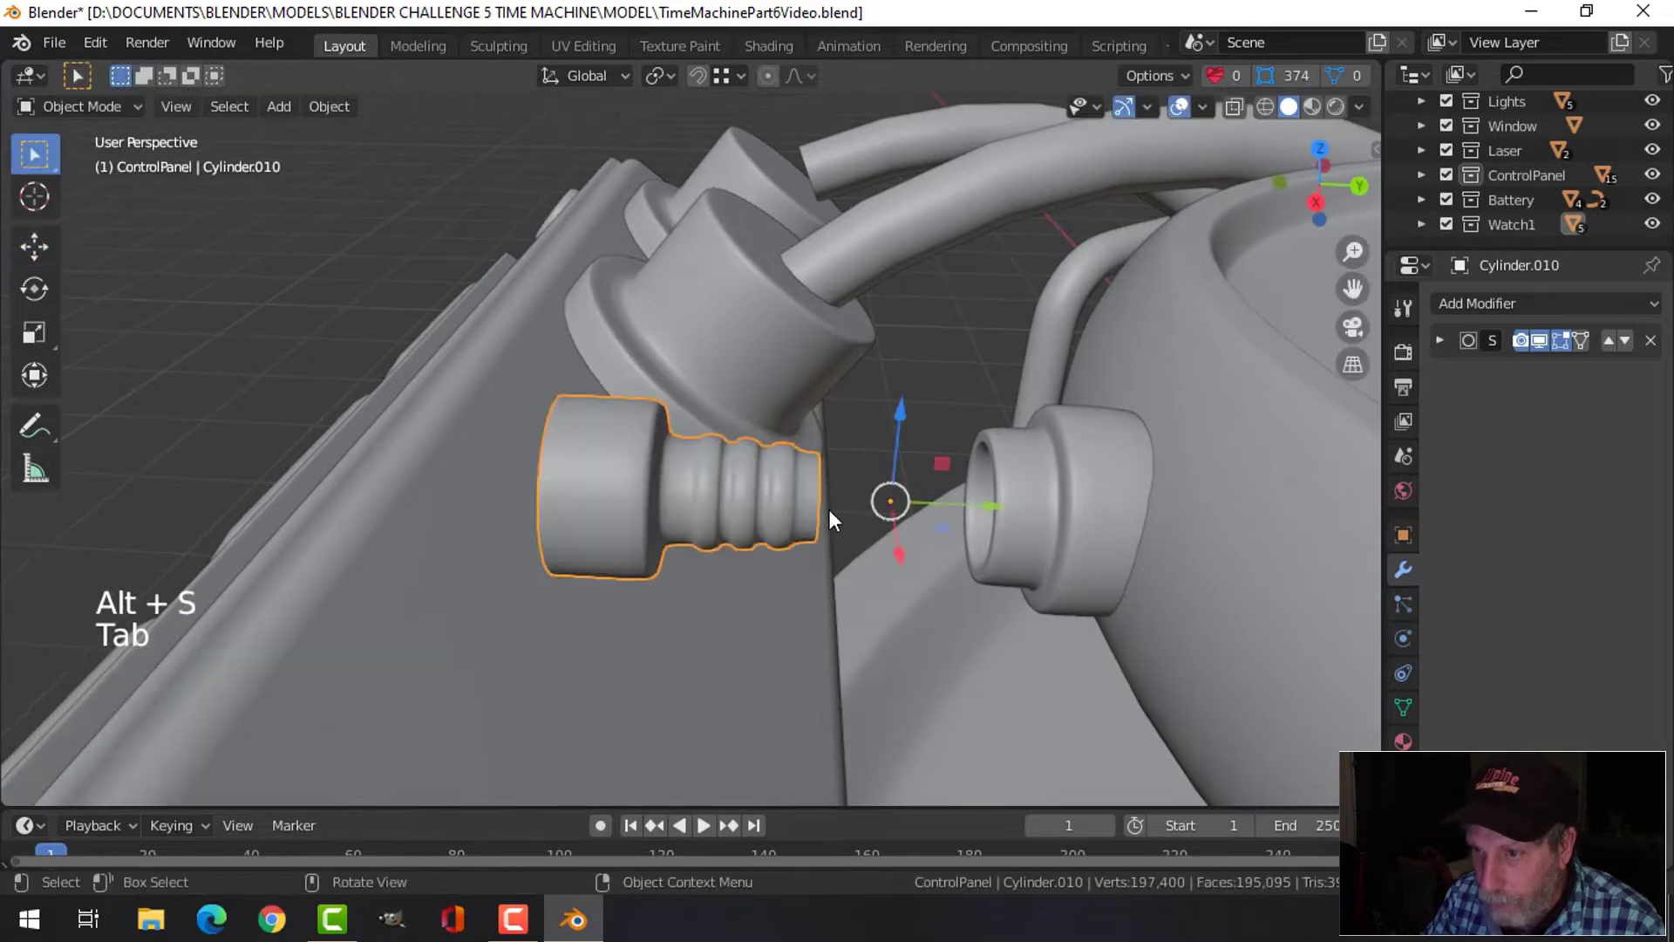
# Move the ribbed connector along Y until its narrow end sits inside the watch's hollow stem
pyautogui.scroll(-2, 830, 509)
pyautogui.hotkey('alt', 'a')
pyautogui.moveTo(815, 515); pyautogui.dragTo(849, 500, button='middle')
pyautogui.click(816, 468)
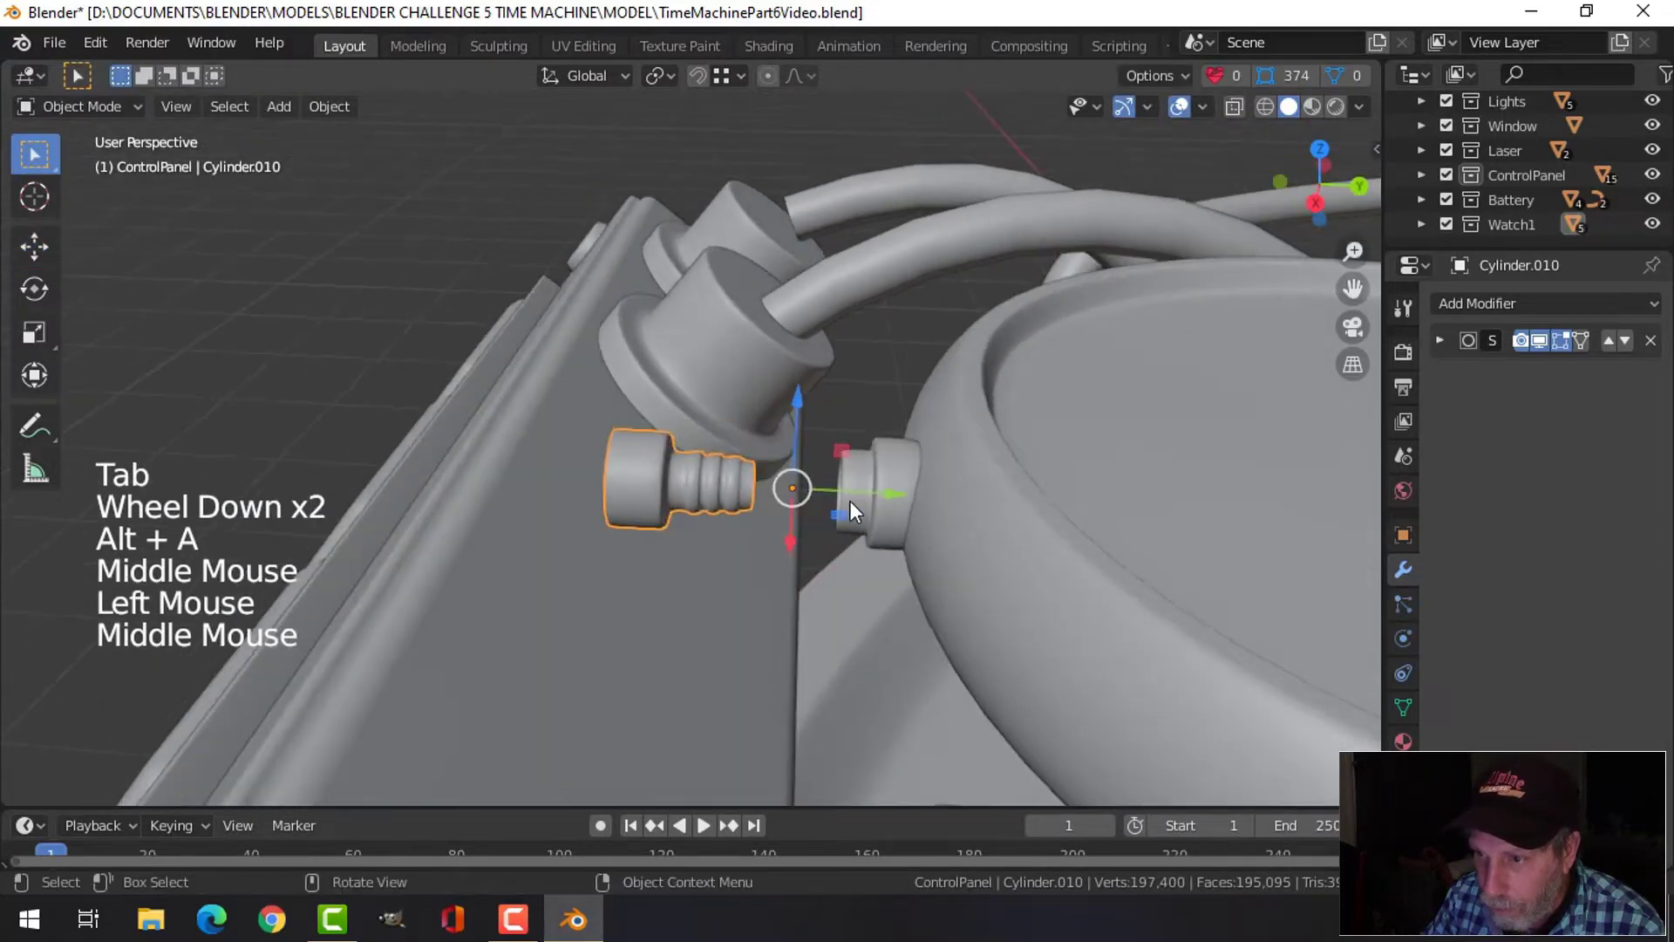
pyautogui.click(849, 500)
pyautogui.press('g')
pyautogui.press('y')
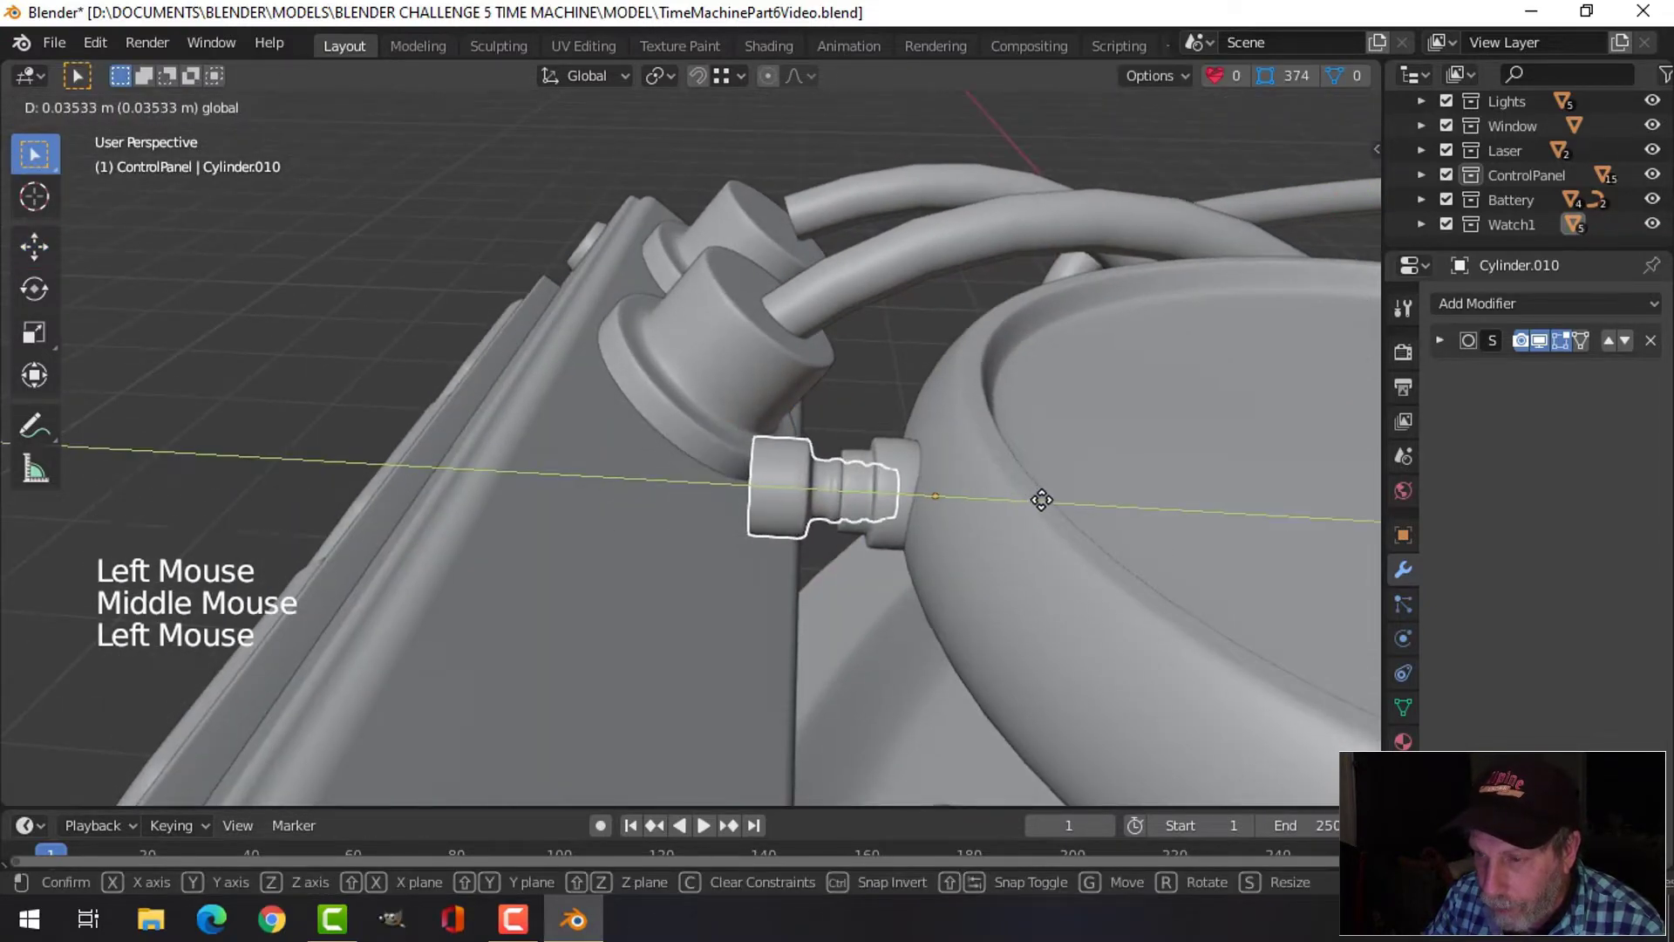
pyautogui.click(992, 500)
pyautogui.hotkey('alt', 'a')
pyautogui.scroll(-3, 840, 525)
pyautogui.moveTo(841, 525); pyautogui.dragTo(777, 506, button='middle')
pyautogui.scroll(1, 876, 528)
pyautogui.scroll(2, 876, 528)
pyautogui.scroll(-2, 803, 486)
# Extrude the open rim of the connector's collar in place and scale the new edge to 2.271
pyautogui.click(791, 460)
pyautogui.press('Tab')
pyautogui.scroll(1, 777, 505)
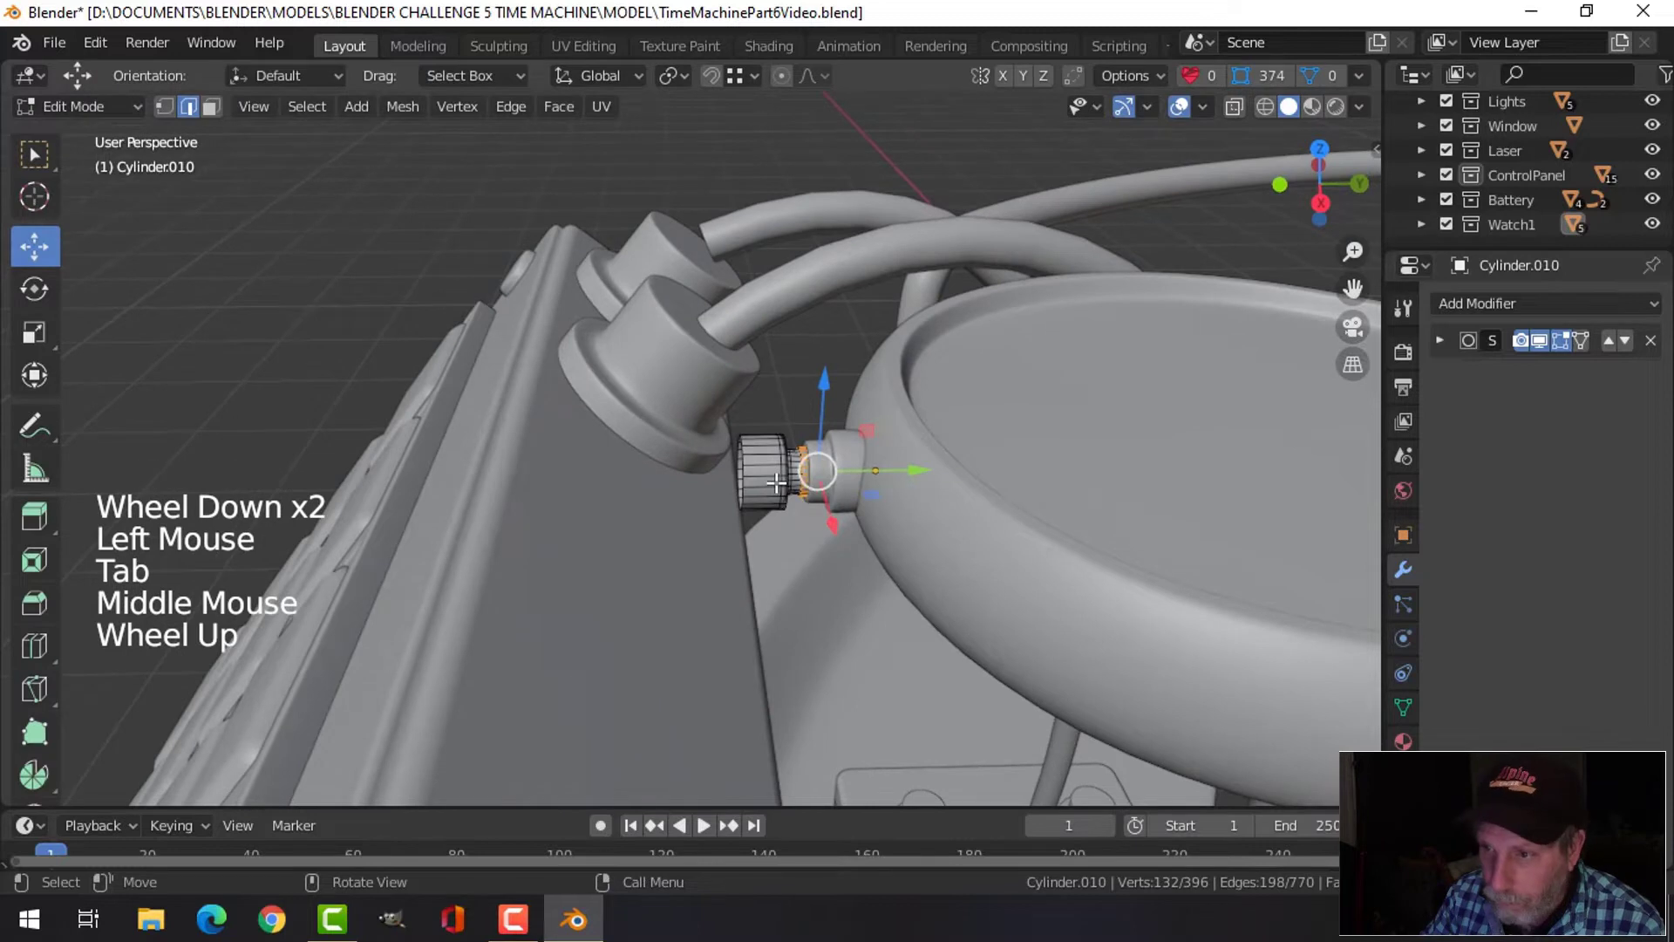
pyautogui.hotkey('alt', 'a')
pyautogui.press('2')
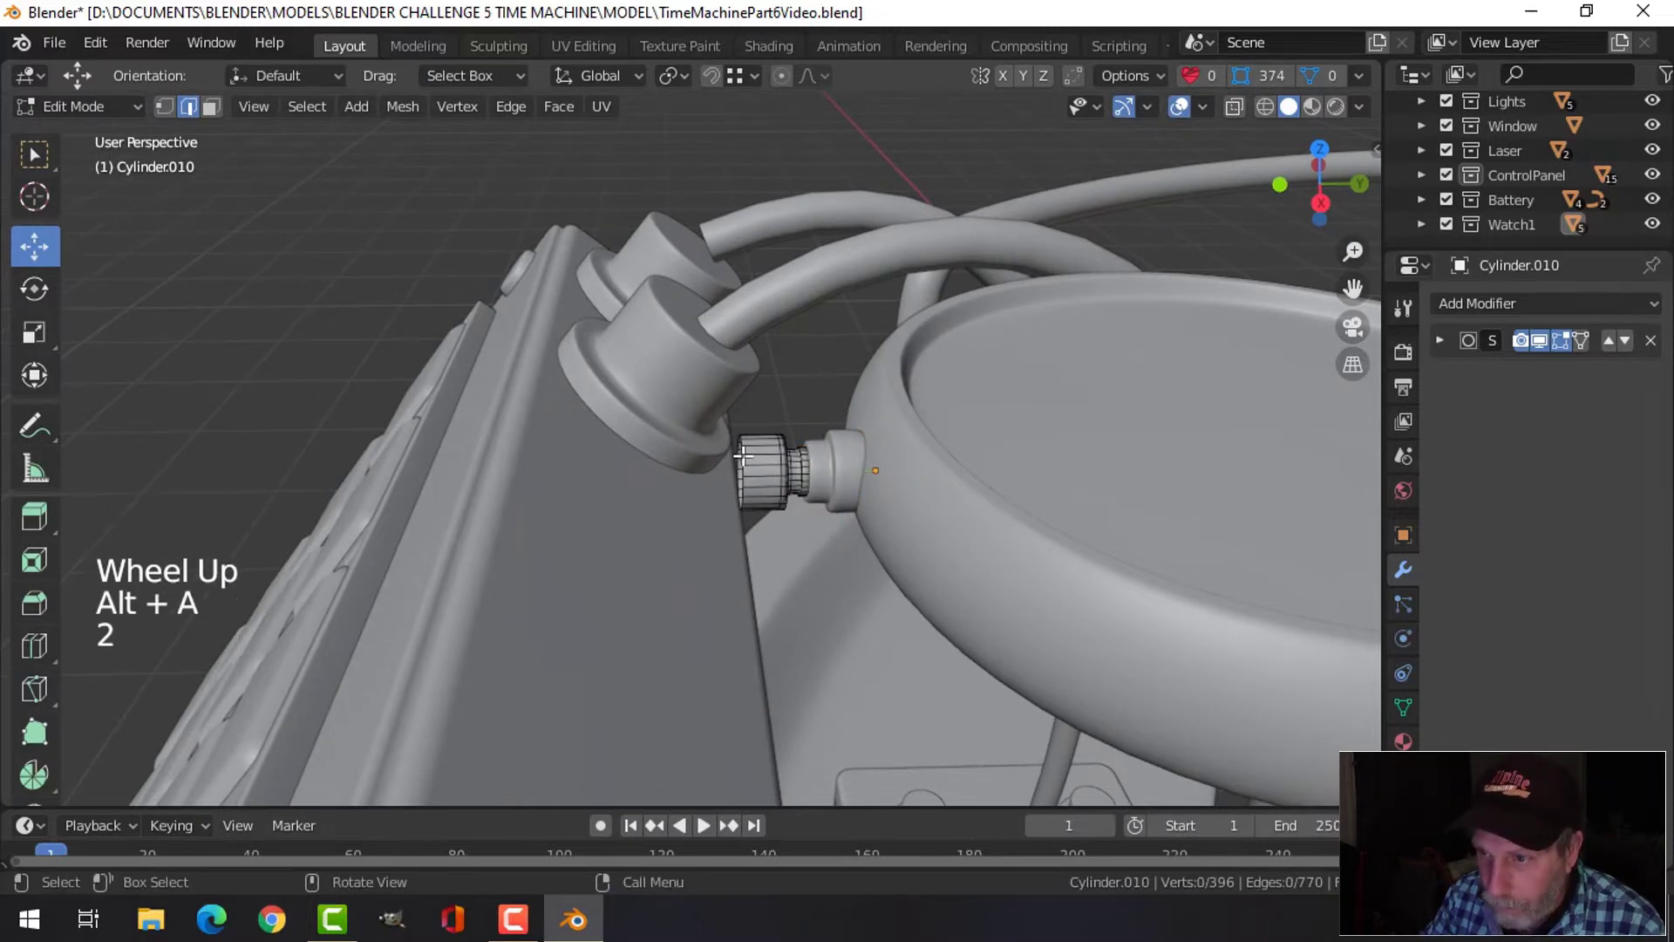
pyautogui.keyDown('alt'); pyautogui.keyDown('shift'); pyautogui.click(742, 454); pyautogui.keyUp('shift'); pyautogui.keyUp('alt')
pyautogui.scroll(-1, 742, 454)
pyautogui.press('e')
pyautogui.press('s')
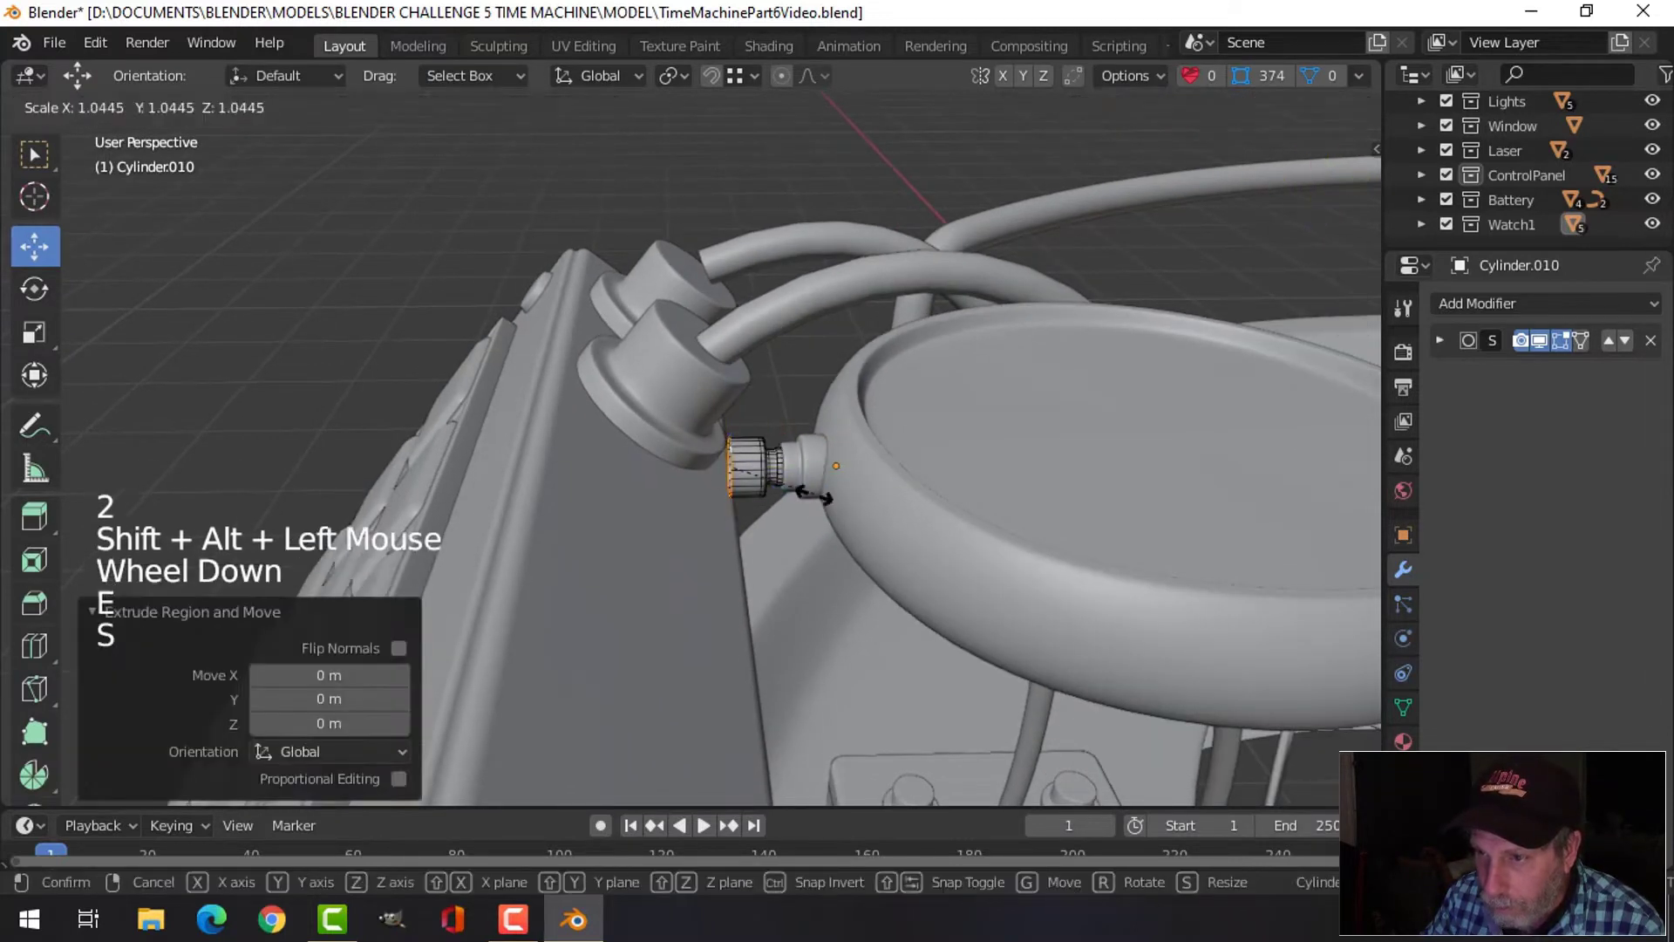
pyautogui.click(876, 584)
pyautogui.moveTo(876, 584); pyautogui.dragTo(851, 553, button='middle')
# Extrude the enlarged rim about -0.0233 m along Y to form a wide knob body, then clear the selection
pyautogui.press('e')
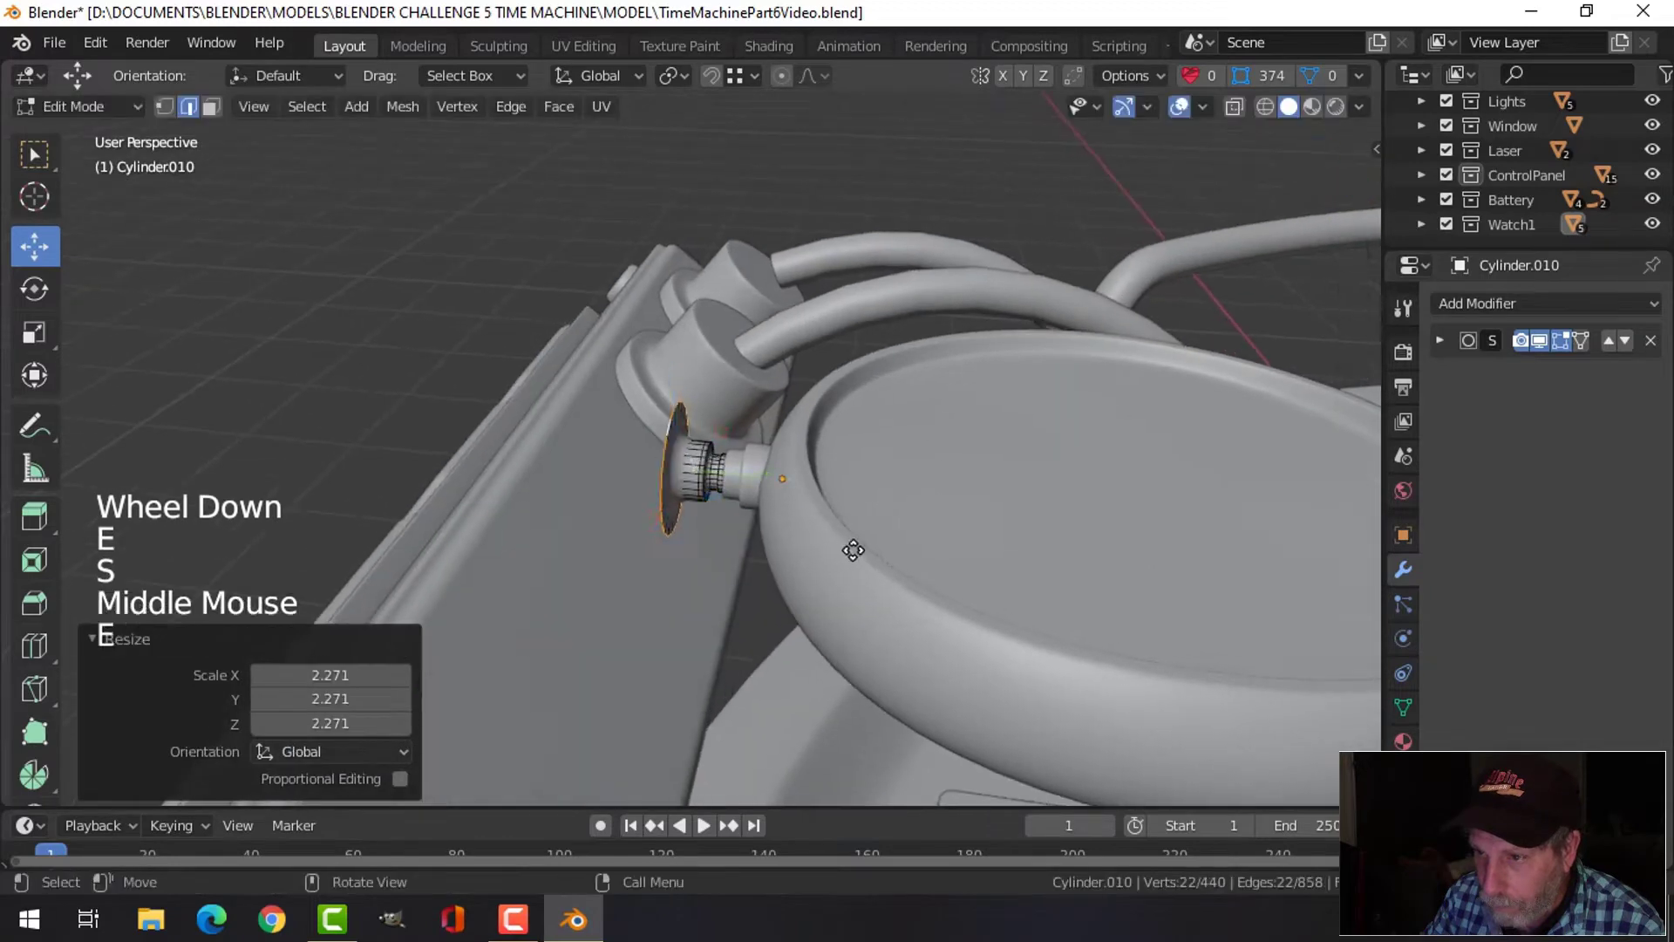
pyautogui.click(711, 483)
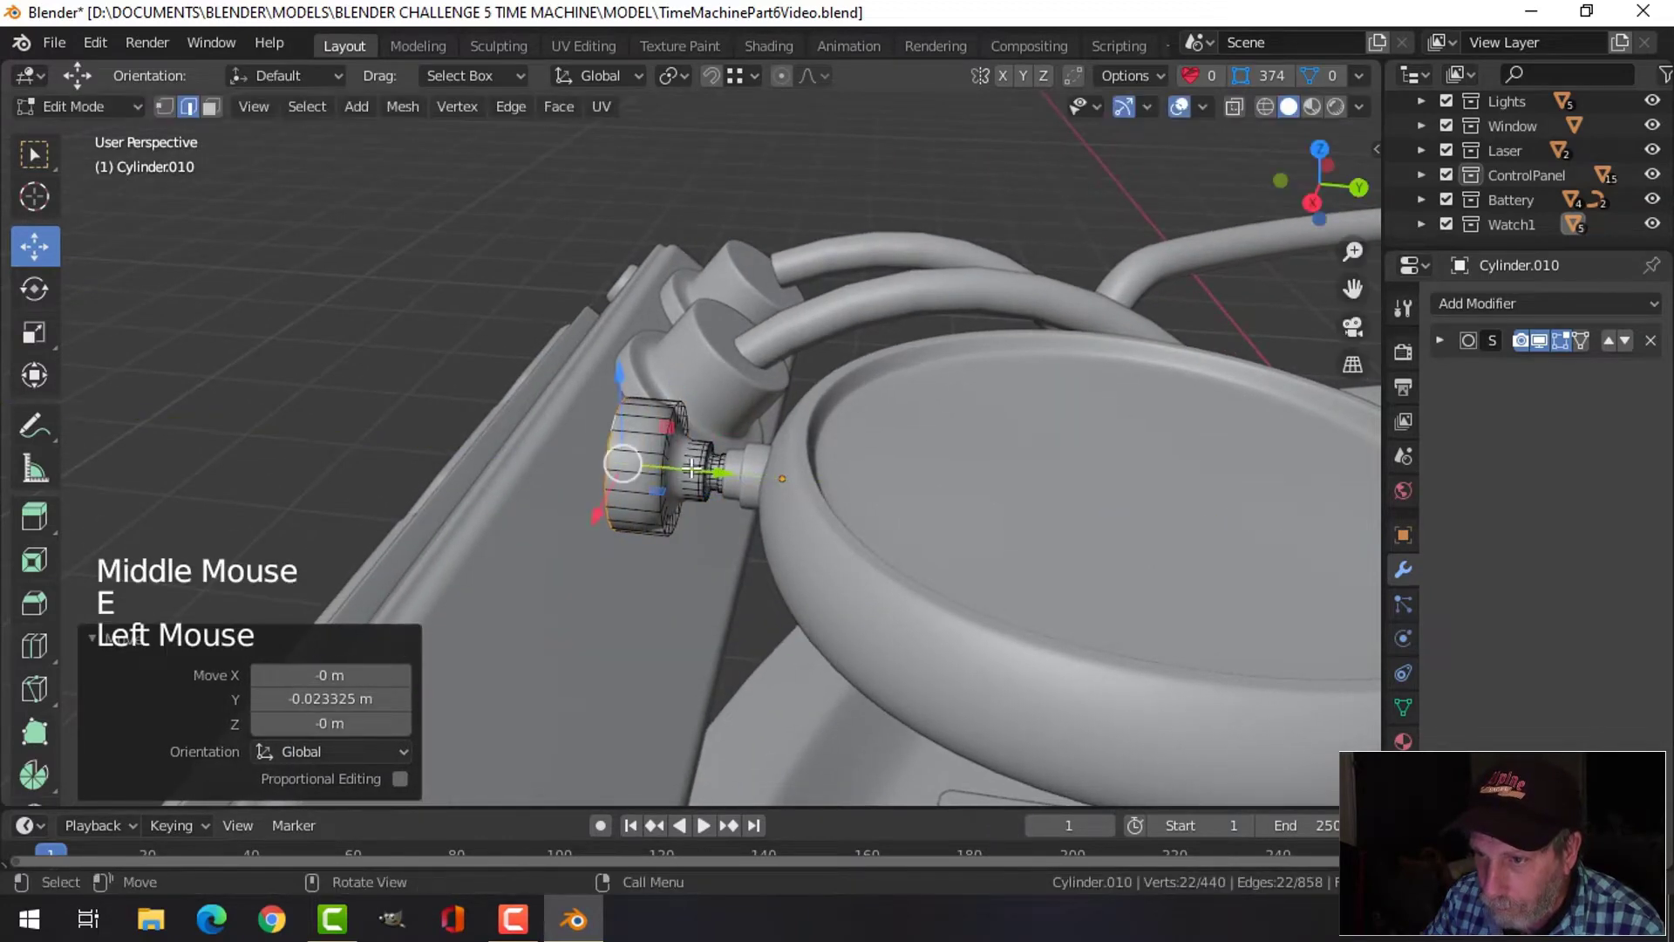
pyautogui.moveTo(711, 483); pyautogui.dragTo(633, 460, button='middle')
pyautogui.scroll(1, 610, 470)
pyautogui.hotkey('alt', 'a')
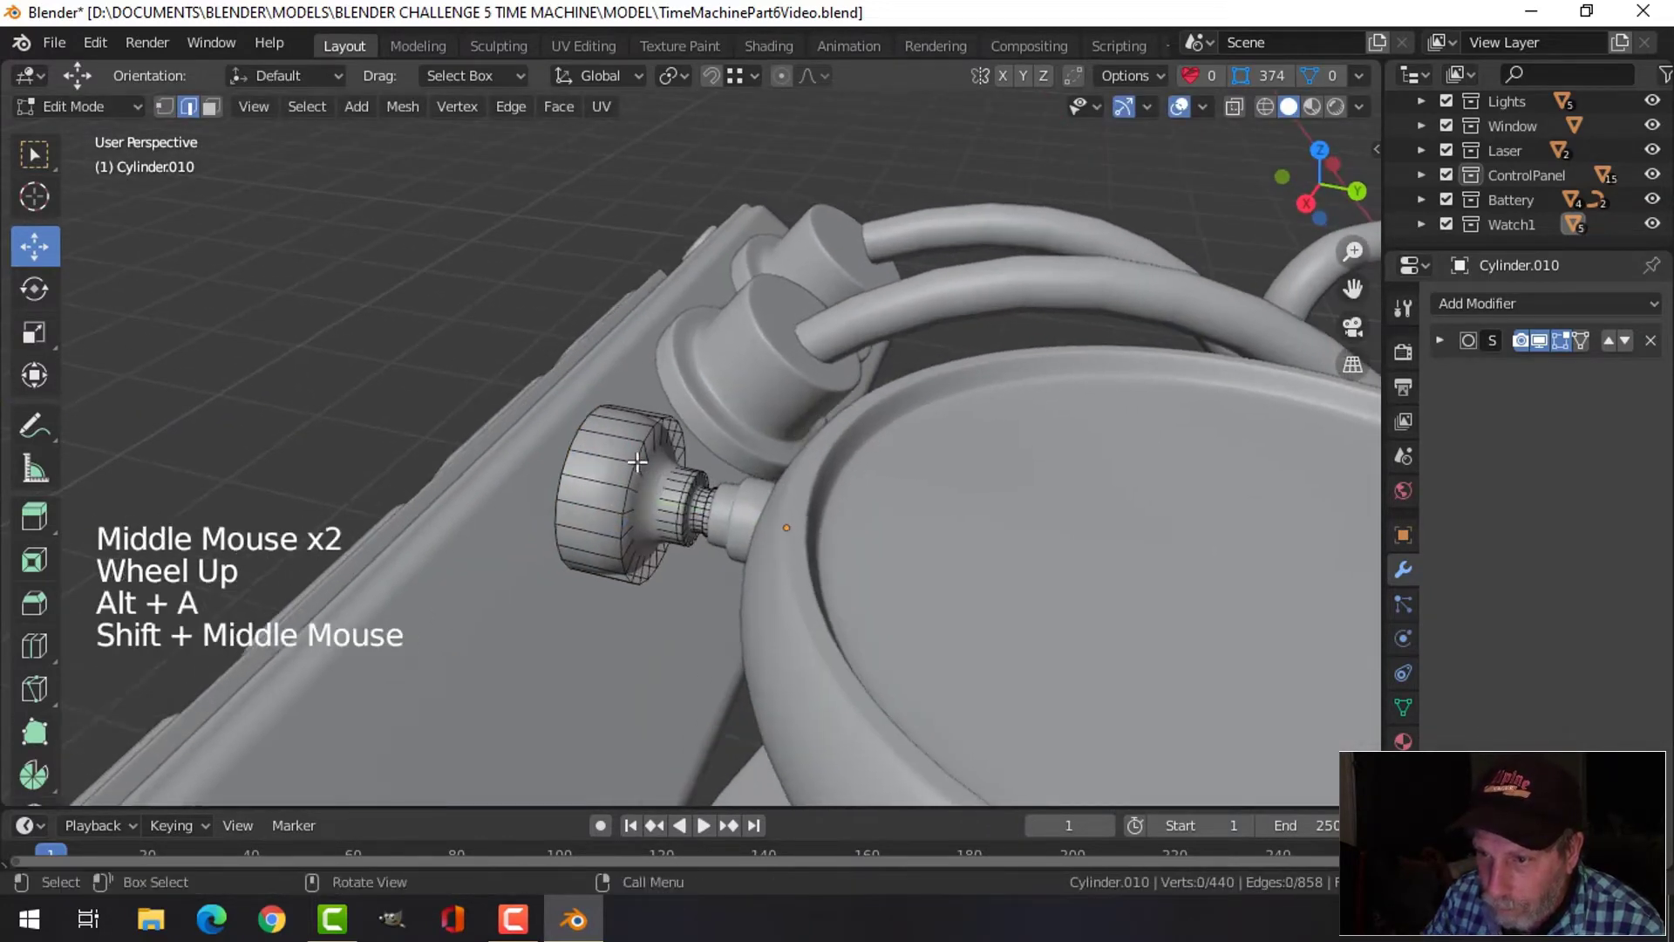
# Bevel the edge loop around the inner rim of the watch crown's knob
pyautogui.keyDown('alt'); pyautogui.keyDown('shift'); pyautogui.click(632, 456); pyautogui.keyUp('shift'); pyautogui.keyUp('alt')
pyautogui.hotkey('ctrl', 'b')
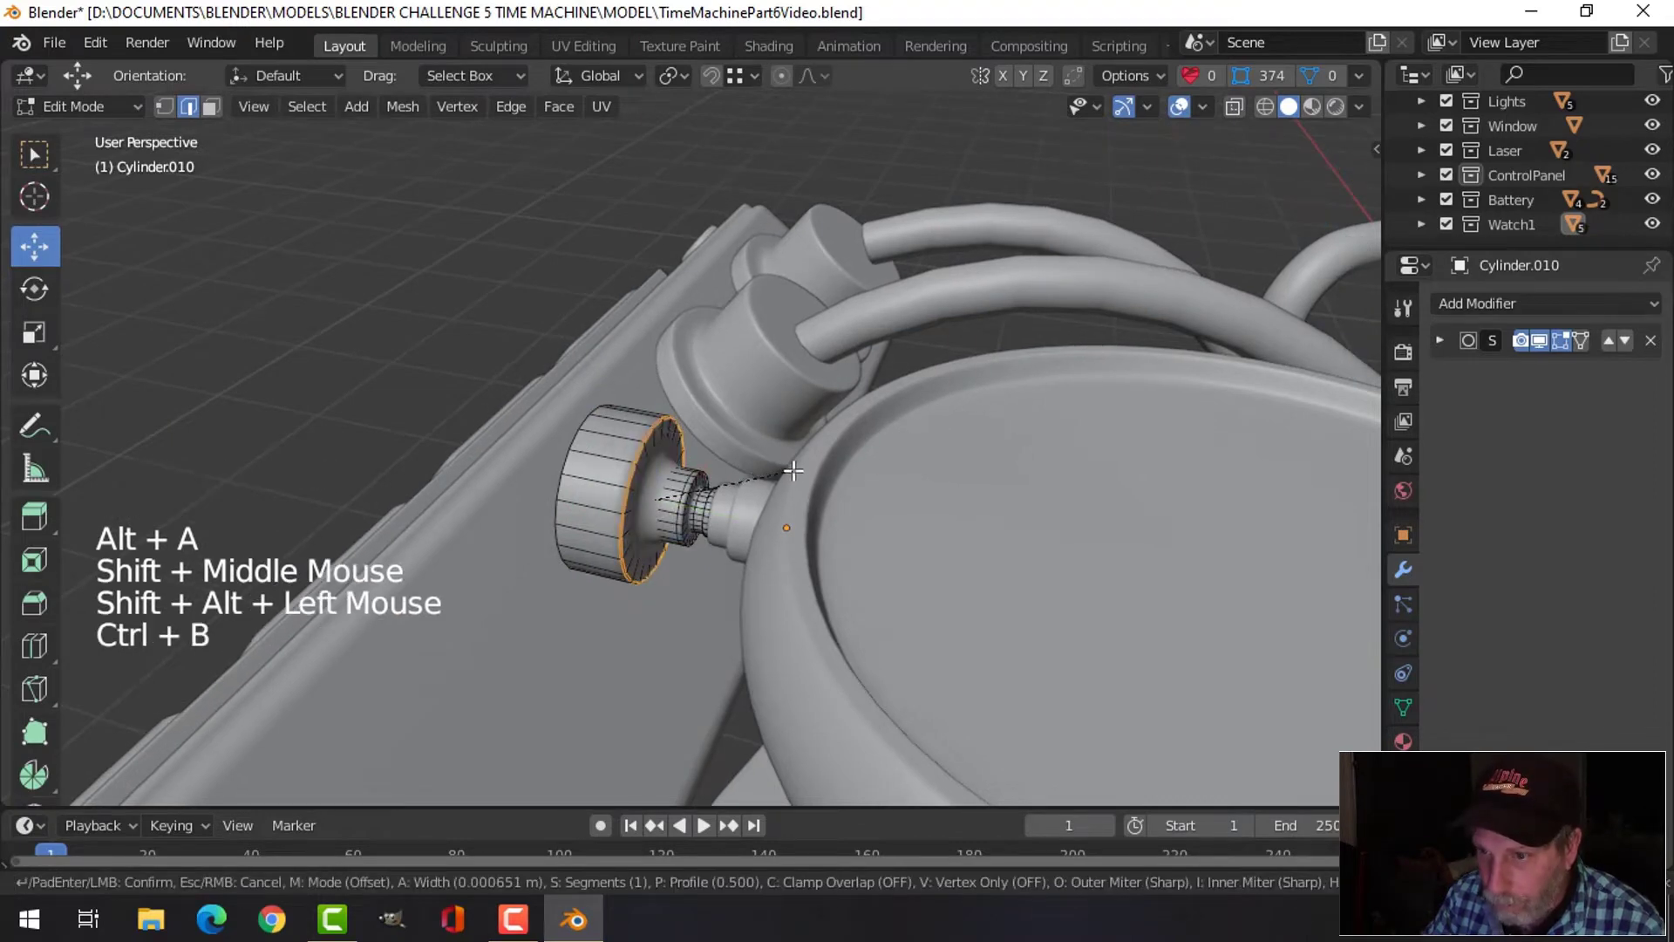
pyautogui.click(796, 465)
pyautogui.press('Tab')
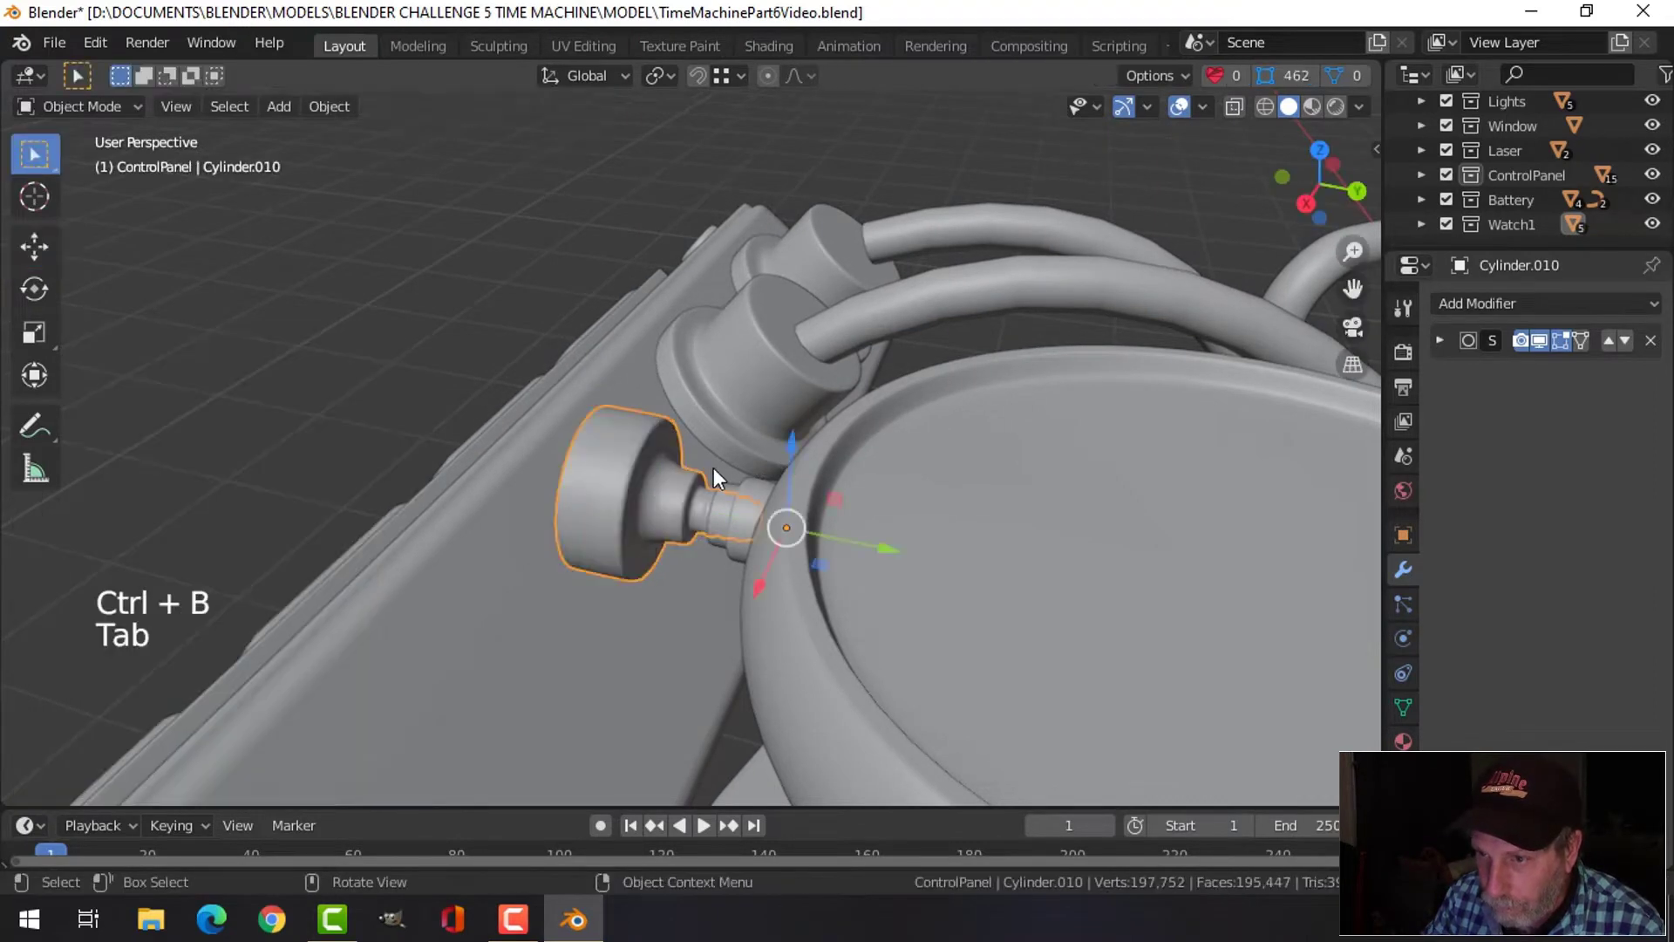
# Add one loop cut around the crown's stem where it meets the knob, with a slide factor of about -0.67
pyautogui.press('Tab')
pyautogui.hotkey('ctrl', 'r')
pyautogui.click(667, 475)
pyautogui.click(666, 471)
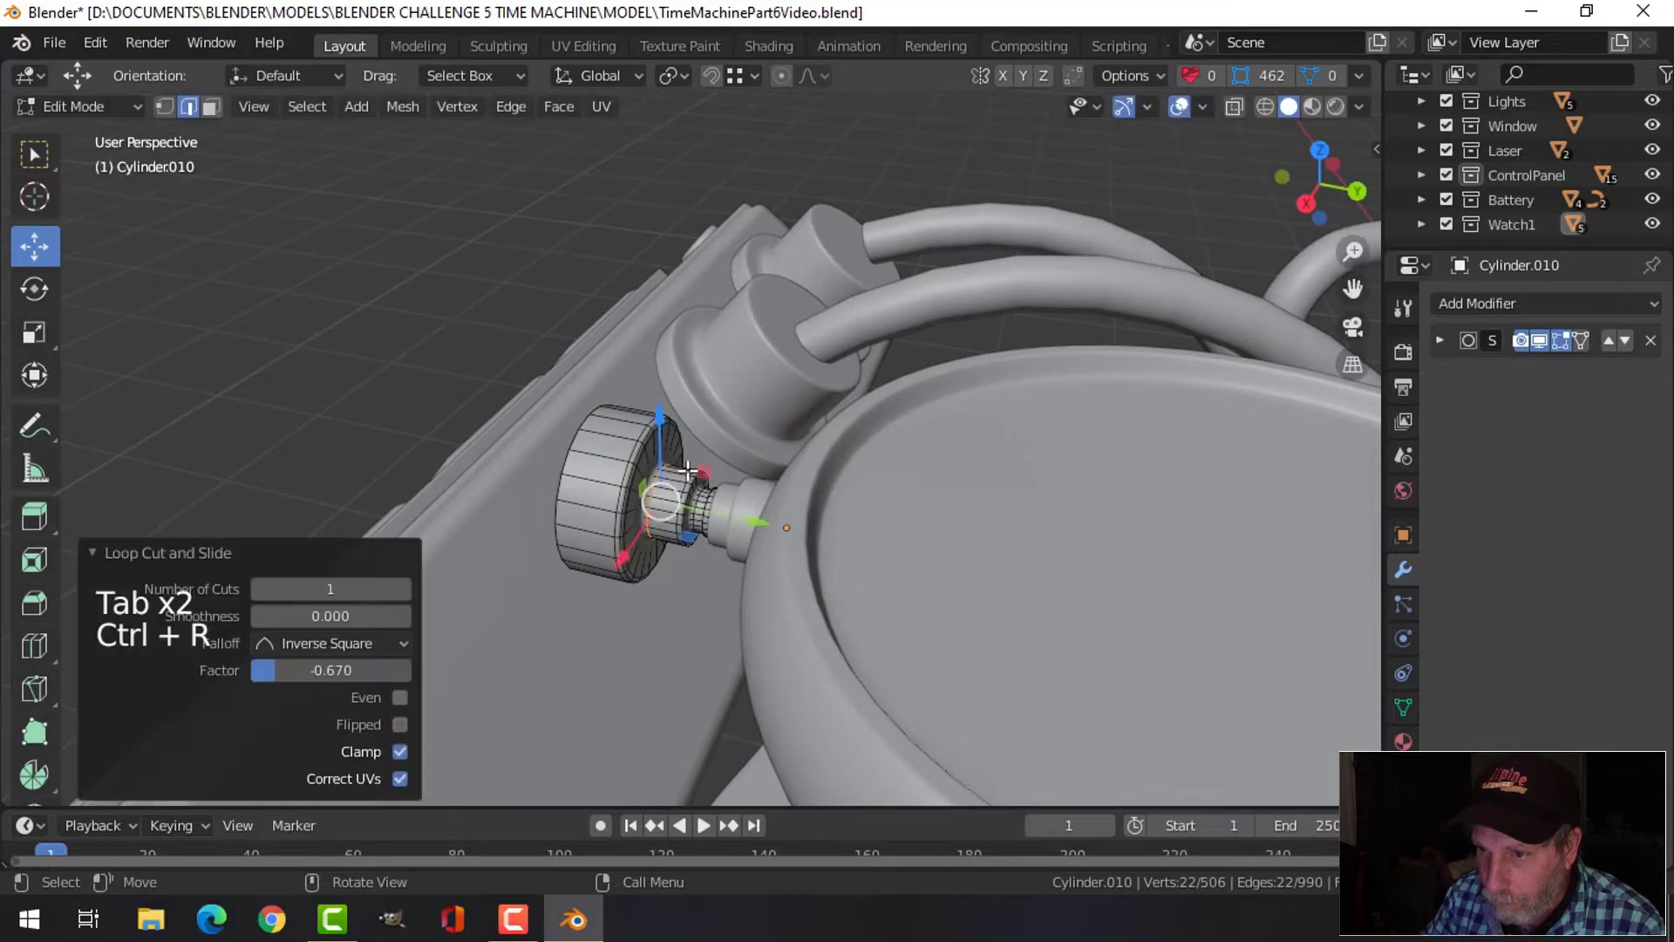
pyautogui.press('Tab')
pyautogui.scroll(-3, 731, 462)
pyautogui.hotkey('alt', 'a')
# Select all the edge loops of the crown's knob and scale it up about 1.16 times with the Y axis locked
pyautogui.moveTo(730, 462); pyautogui.dragTo(881, 491, button='middle')
pyautogui.click(697, 471)
pyautogui.press('Tab')
pyautogui.scroll(2, 773, 522)
pyautogui.hotkey('alt', 'a')
pyautogui.keyDown('alt'); pyautogui.keyDown('shift'); pyautogui.click(856, 453); pyautogui.keyUp('shift'); pyautogui.keyUp('alt')
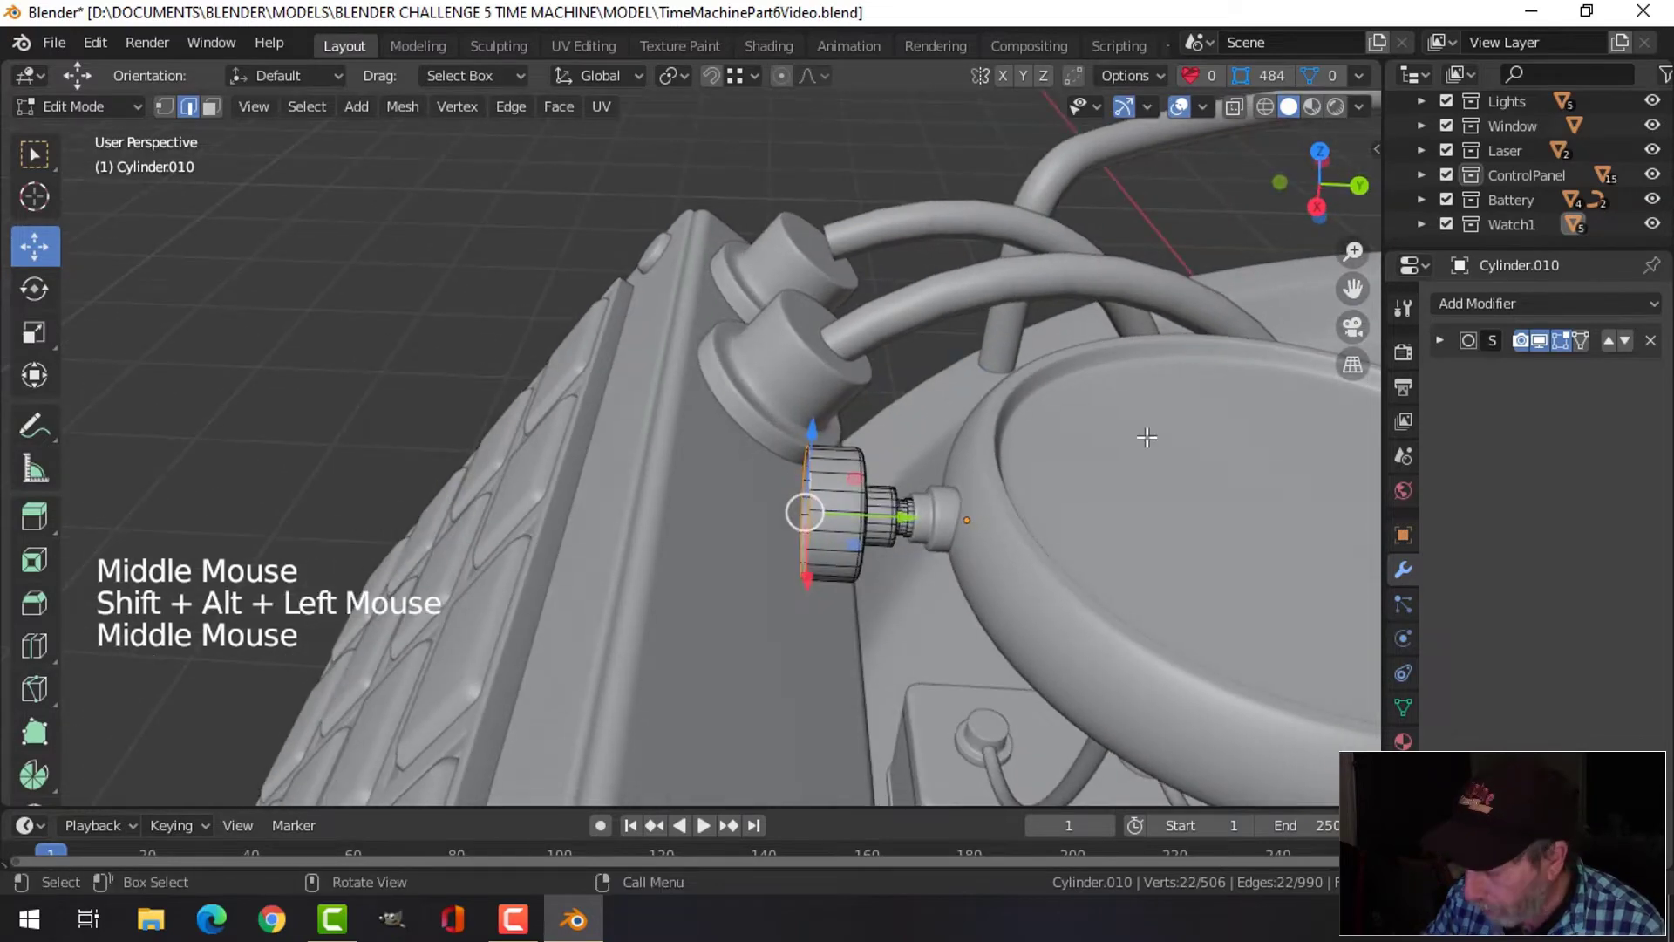
pyautogui.press('ctrl+KP_Add')
pyautogui.press('ctrl+KP_Add')
pyautogui.press('ctrl+KP_Add')
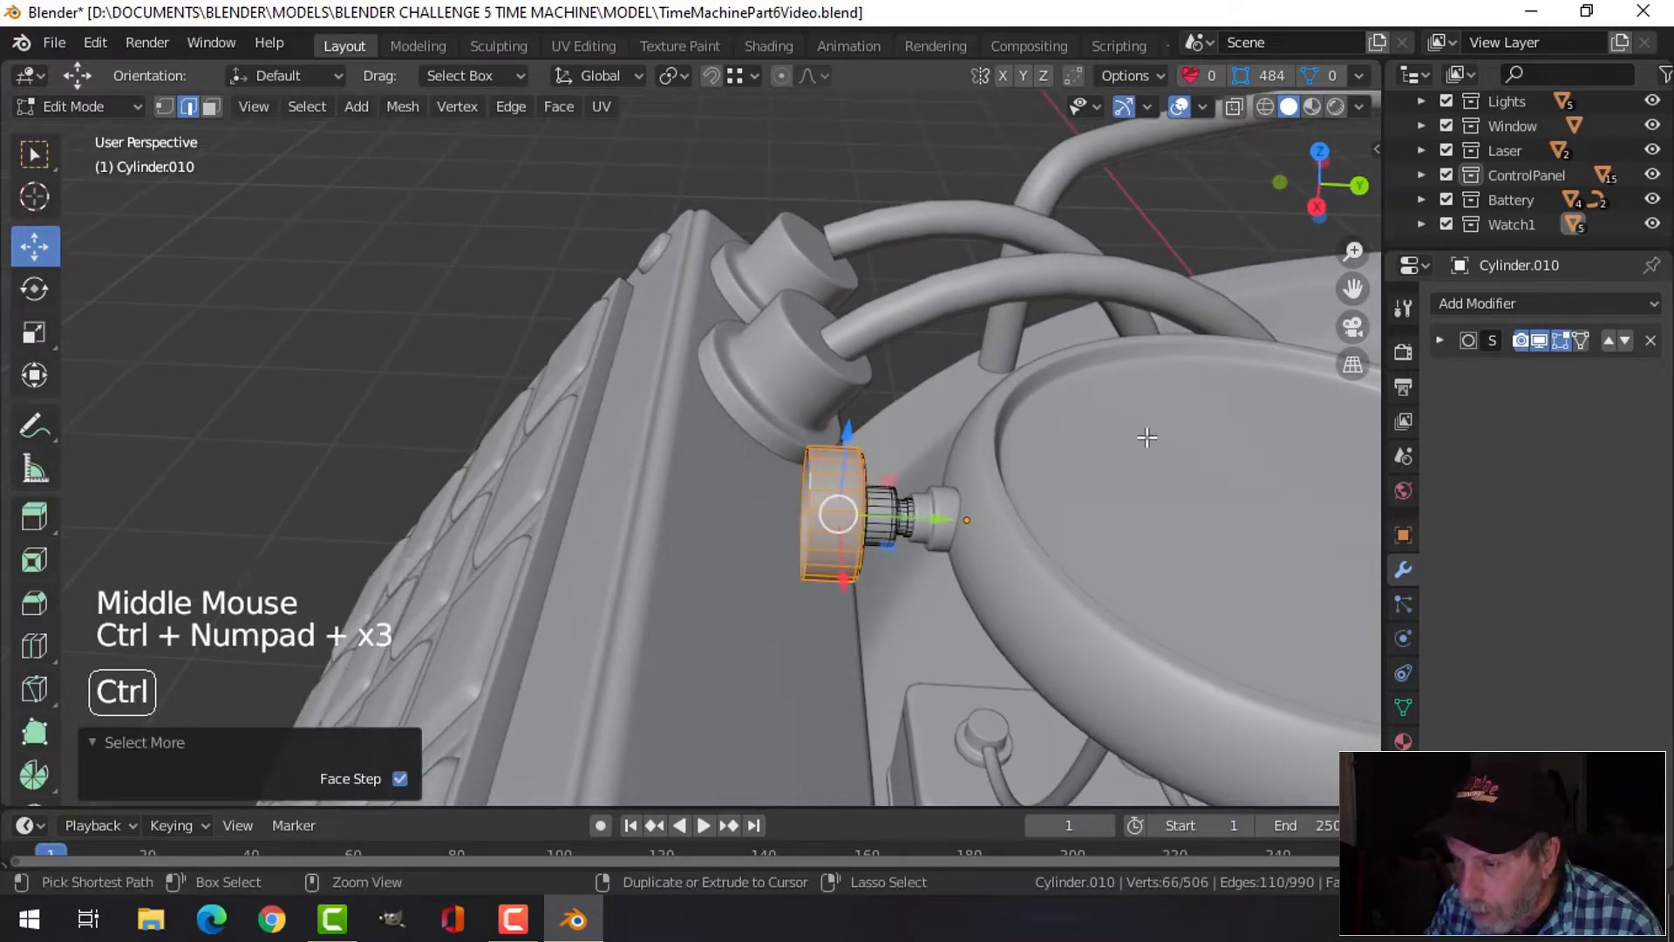
pyautogui.moveTo(1152, 462); pyautogui.dragTo(982, 442, button='middle')
pyautogui.press('ctrl+KP_Add')
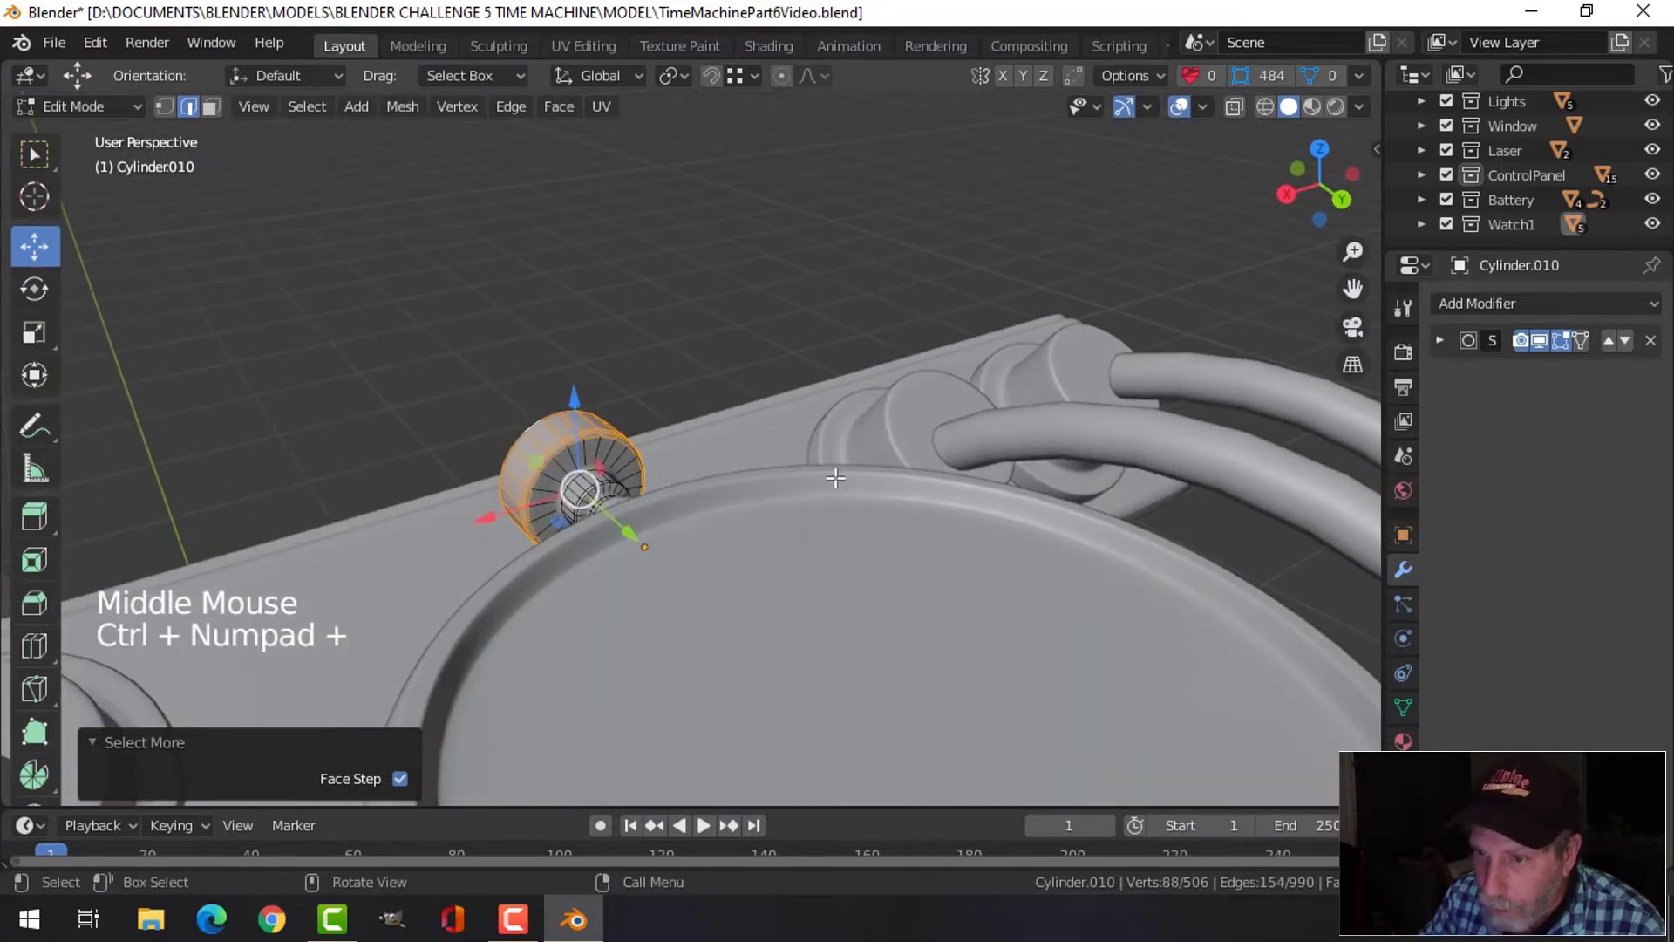
pyautogui.press('s')
pyautogui.hotkey('shift', 'y')
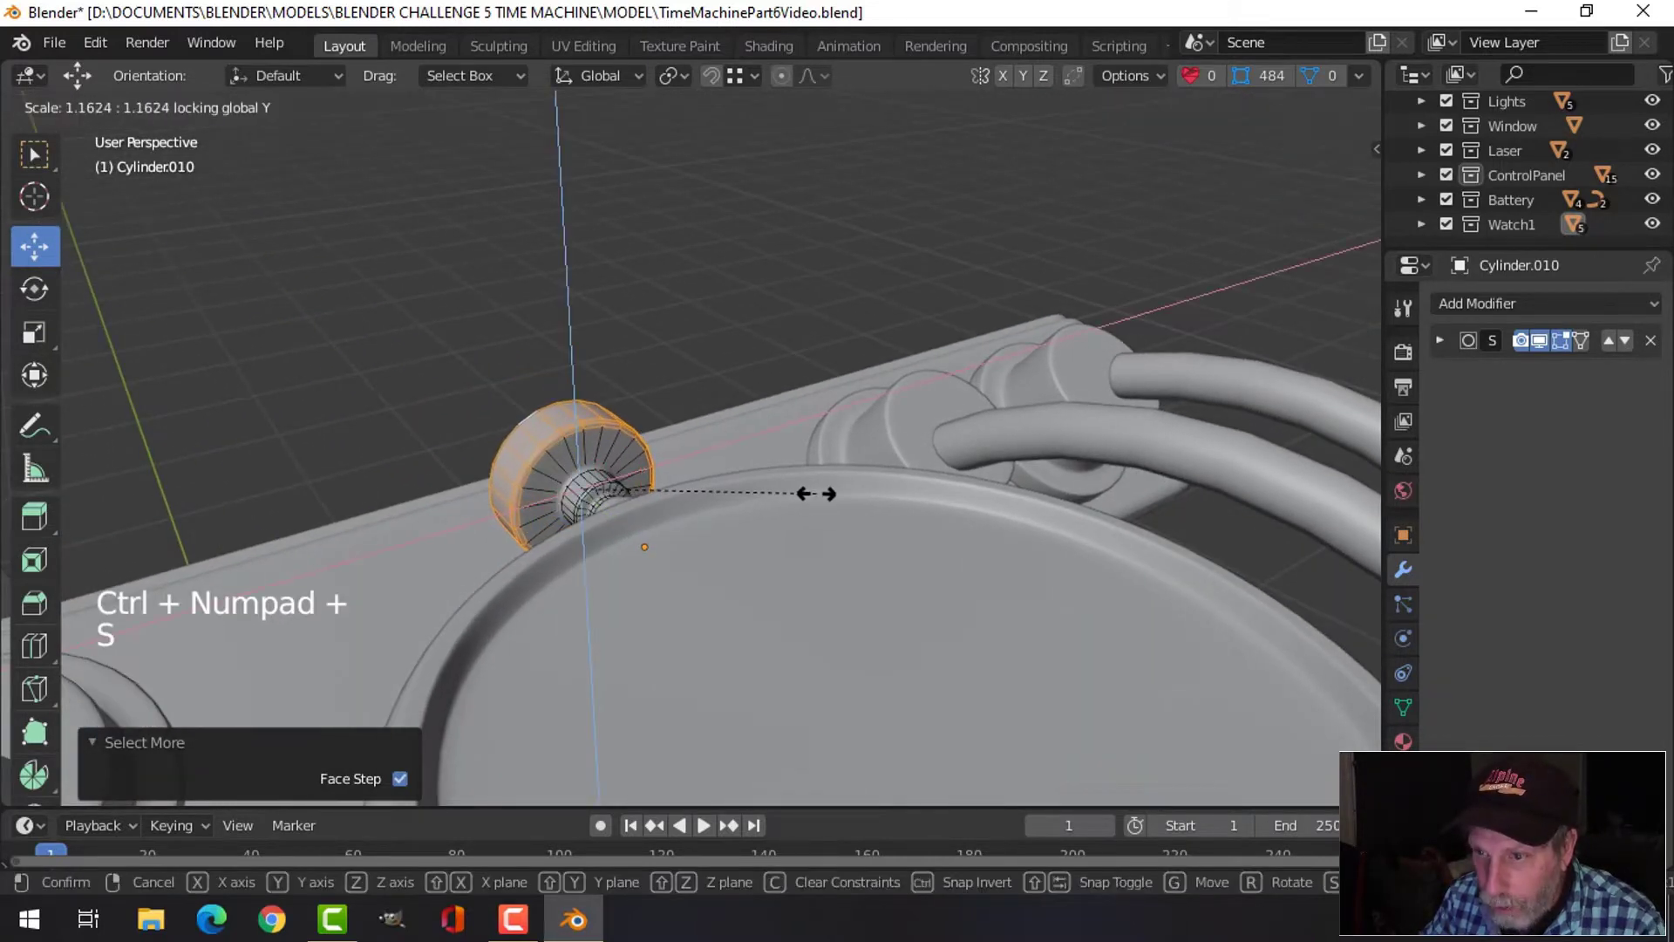
pyautogui.click(839, 484)
pyautogui.hotkey('alt', 'a')
pyautogui.press('Tab')
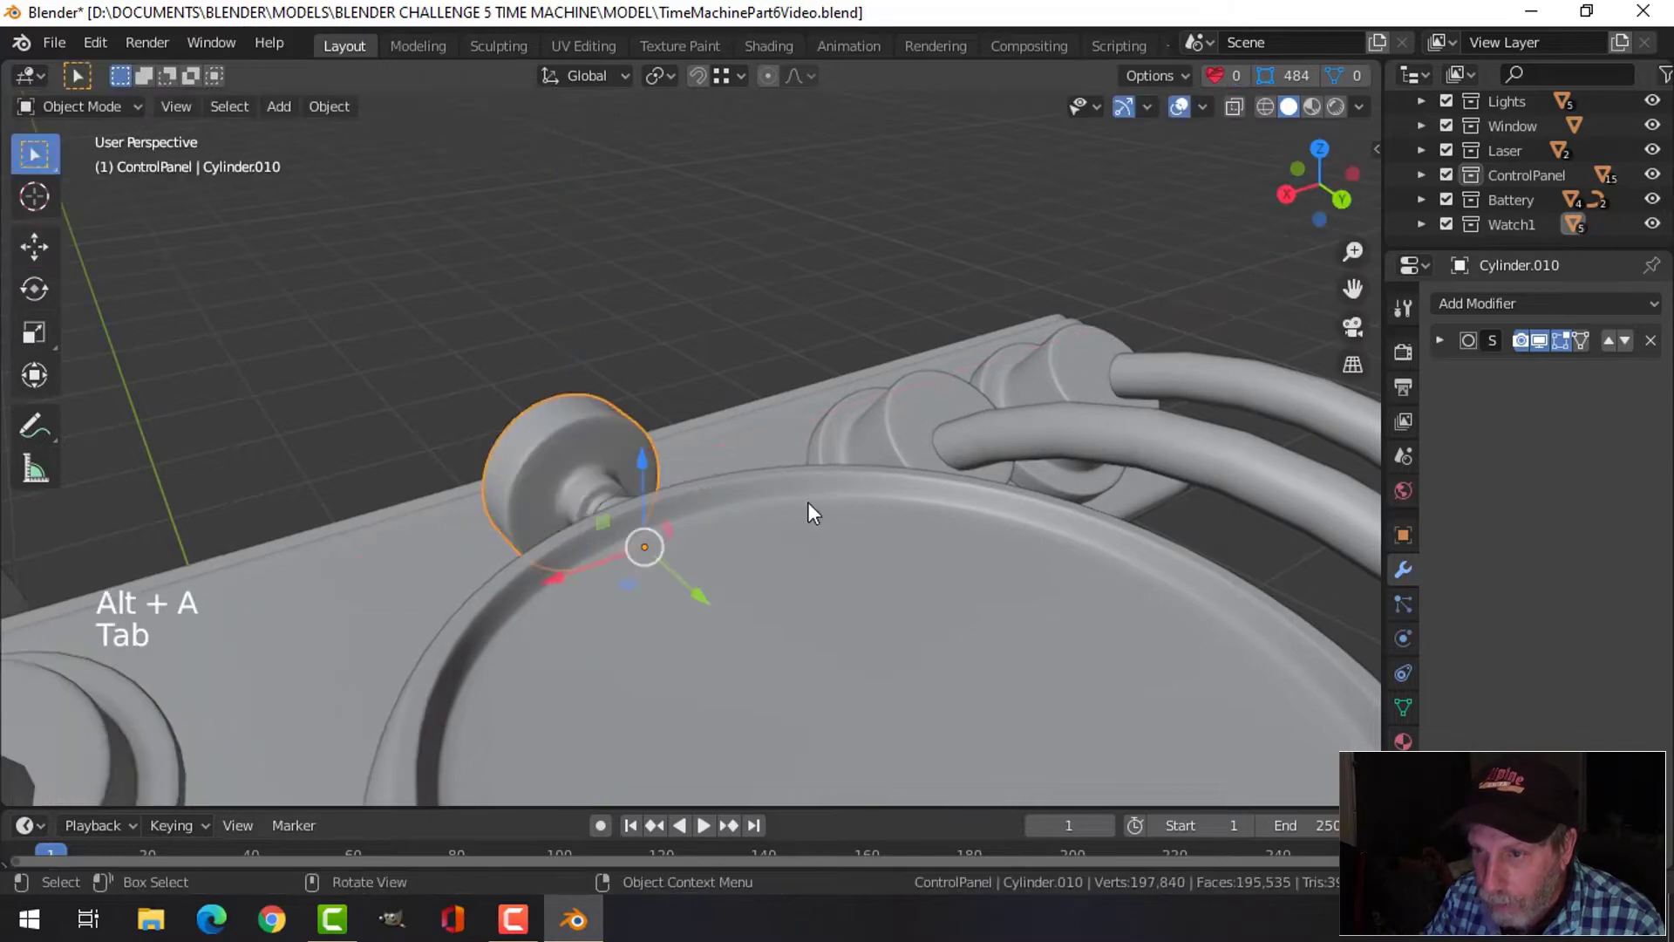
# Add a loop cut on the knob's inner face close to the stem, with an edge slide of about 0.69
pyautogui.hotkey('alt', 'a')
pyautogui.moveTo(796, 519); pyautogui.dragTo(830, 563, button='middle')
pyautogui.scroll(-1, 913, 525)
pyautogui.scroll(1, 789, 534)
pyautogui.scroll(2, 842, 589)
pyautogui.click(830, 563)
pyautogui.press('Tab')
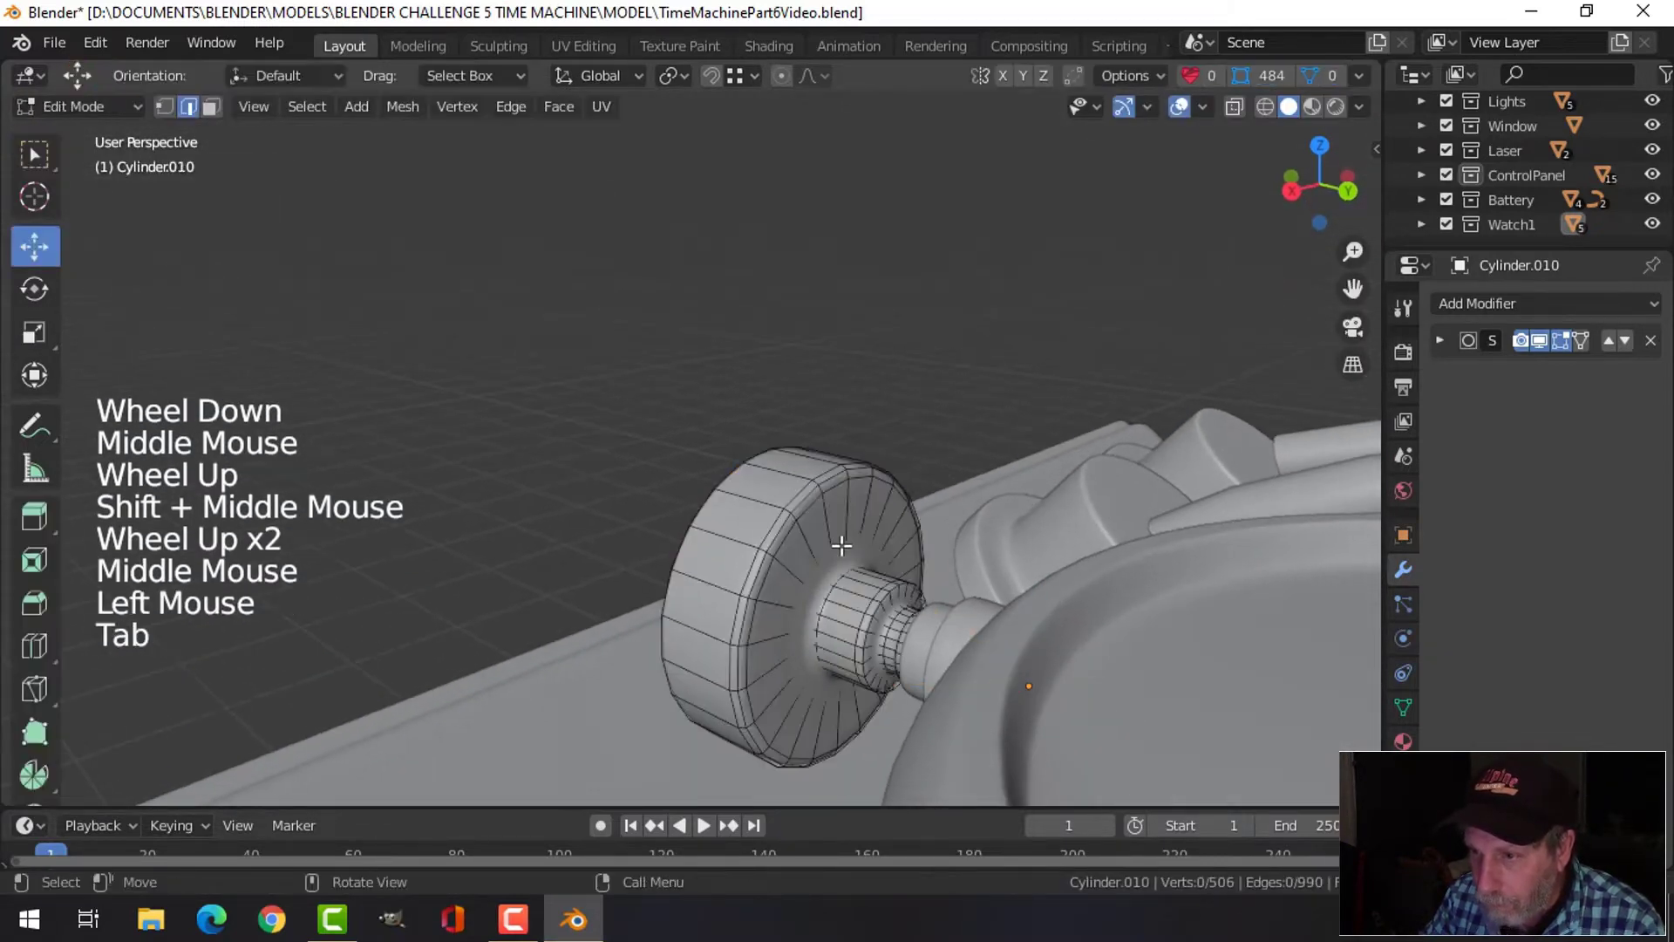
pyautogui.hotkey('ctrl', 'r')
pyautogui.click(853, 539)
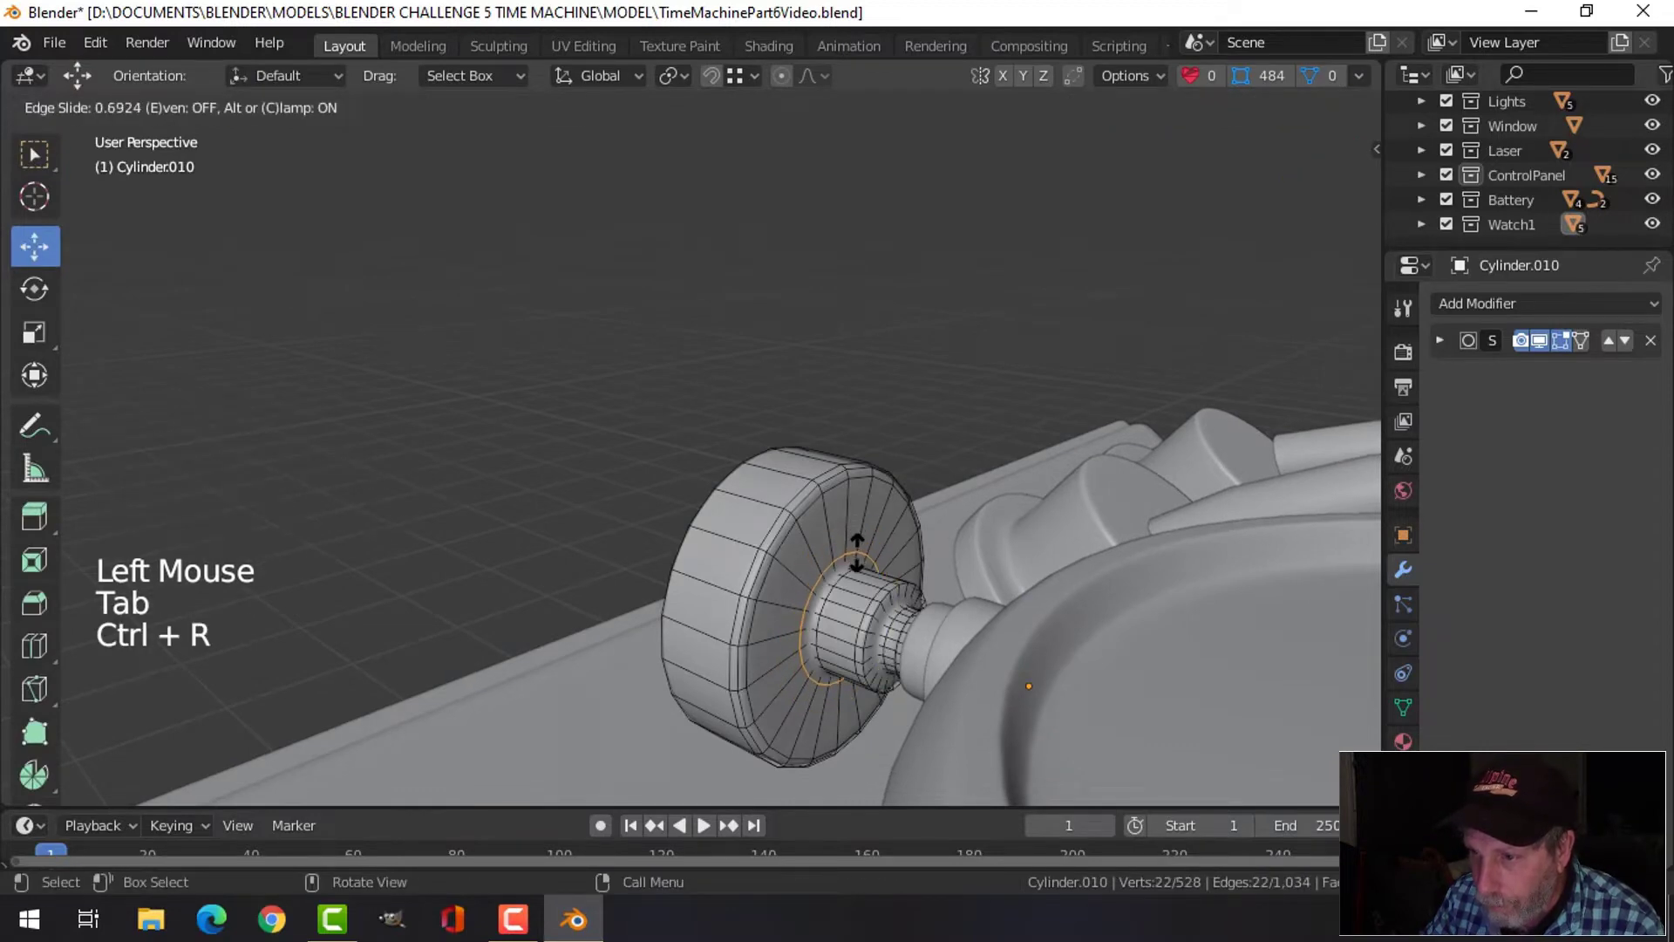
pyautogui.click(856, 543)
pyautogui.press('Tab')
pyautogui.scroll(-2, 867, 562)
pyautogui.hotkey('alt', 'a')
# Examine the watch and its crown in relation to the control panel from several angles
pyautogui.moveTo(871, 572)
pyautogui.mouseDown(button='middle')
pyautogui.moveTo(865, 603)
pyautogui.moveTo(803, 567)
pyautogui.moveTo(850, 567)
pyautogui.mouseUp(button='middle')
pyautogui.scroll(-3, 941, 623)
pyautogui.scroll(-1, 927, 616)
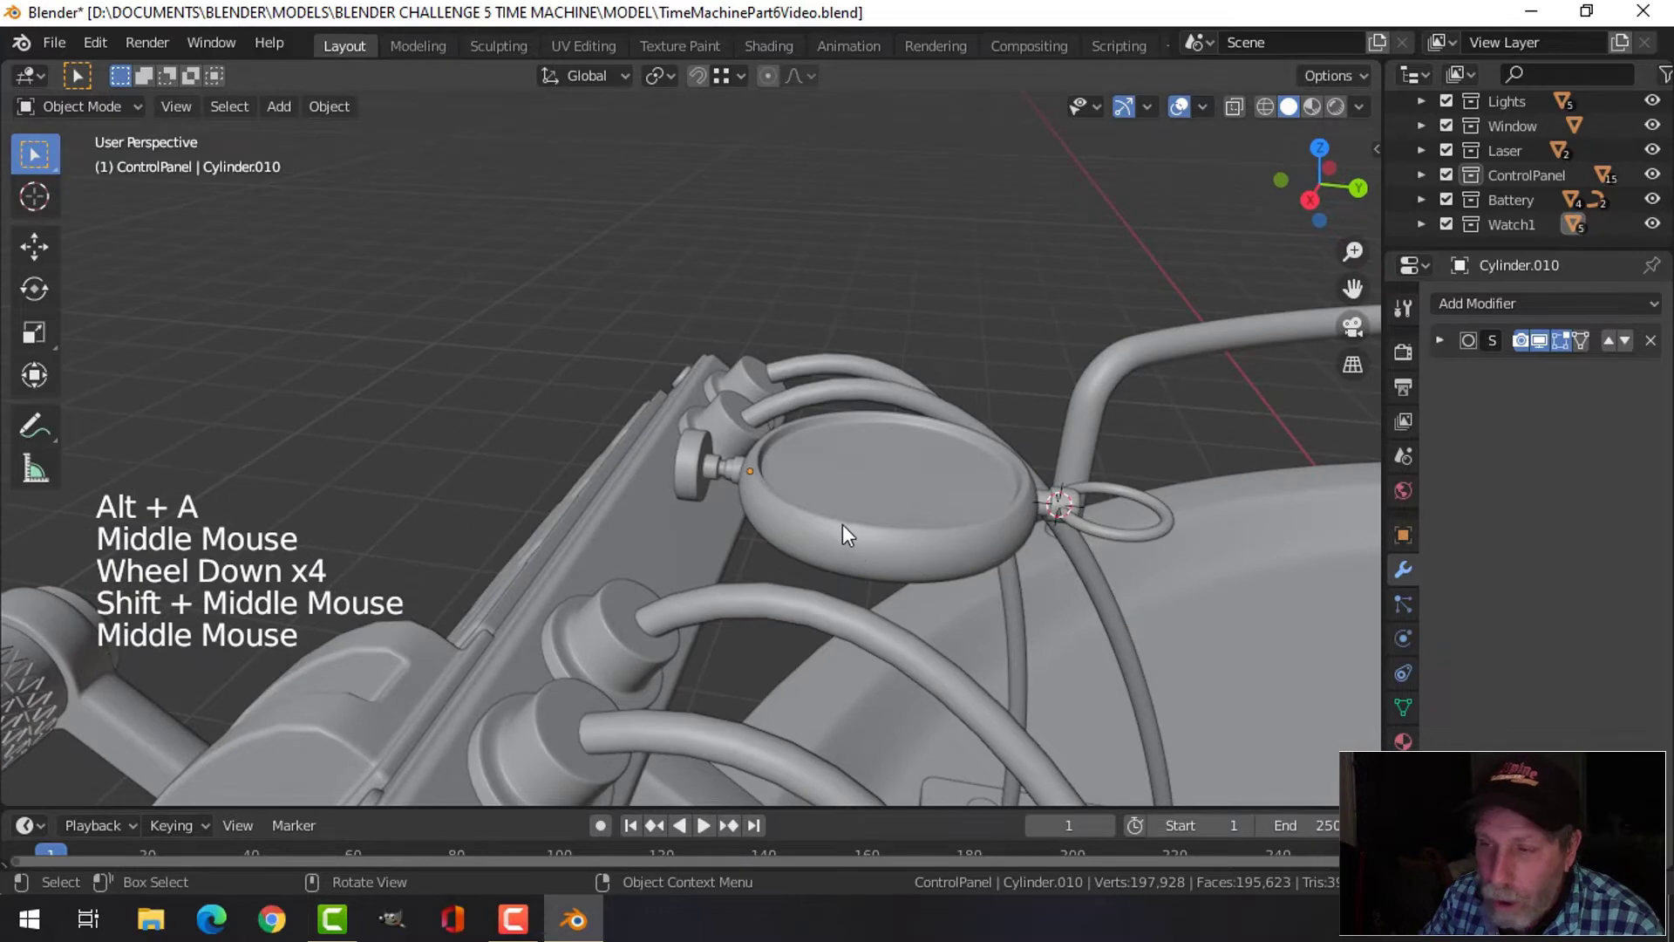
pyautogui.keyDown('shift'); pyautogui.moveTo(925, 520); pyautogui.dragTo(881, 533, button='middle'); pyautogui.keyUp('shift')
pyautogui.moveTo(881, 534)
pyautogui.mouseDown(button='middle')
pyautogui.moveTo(842, 539)
pyautogui.moveTo(860, 541)
pyautogui.mouseUp(button='middle')
pyautogui.scroll(-1, 836, 537)
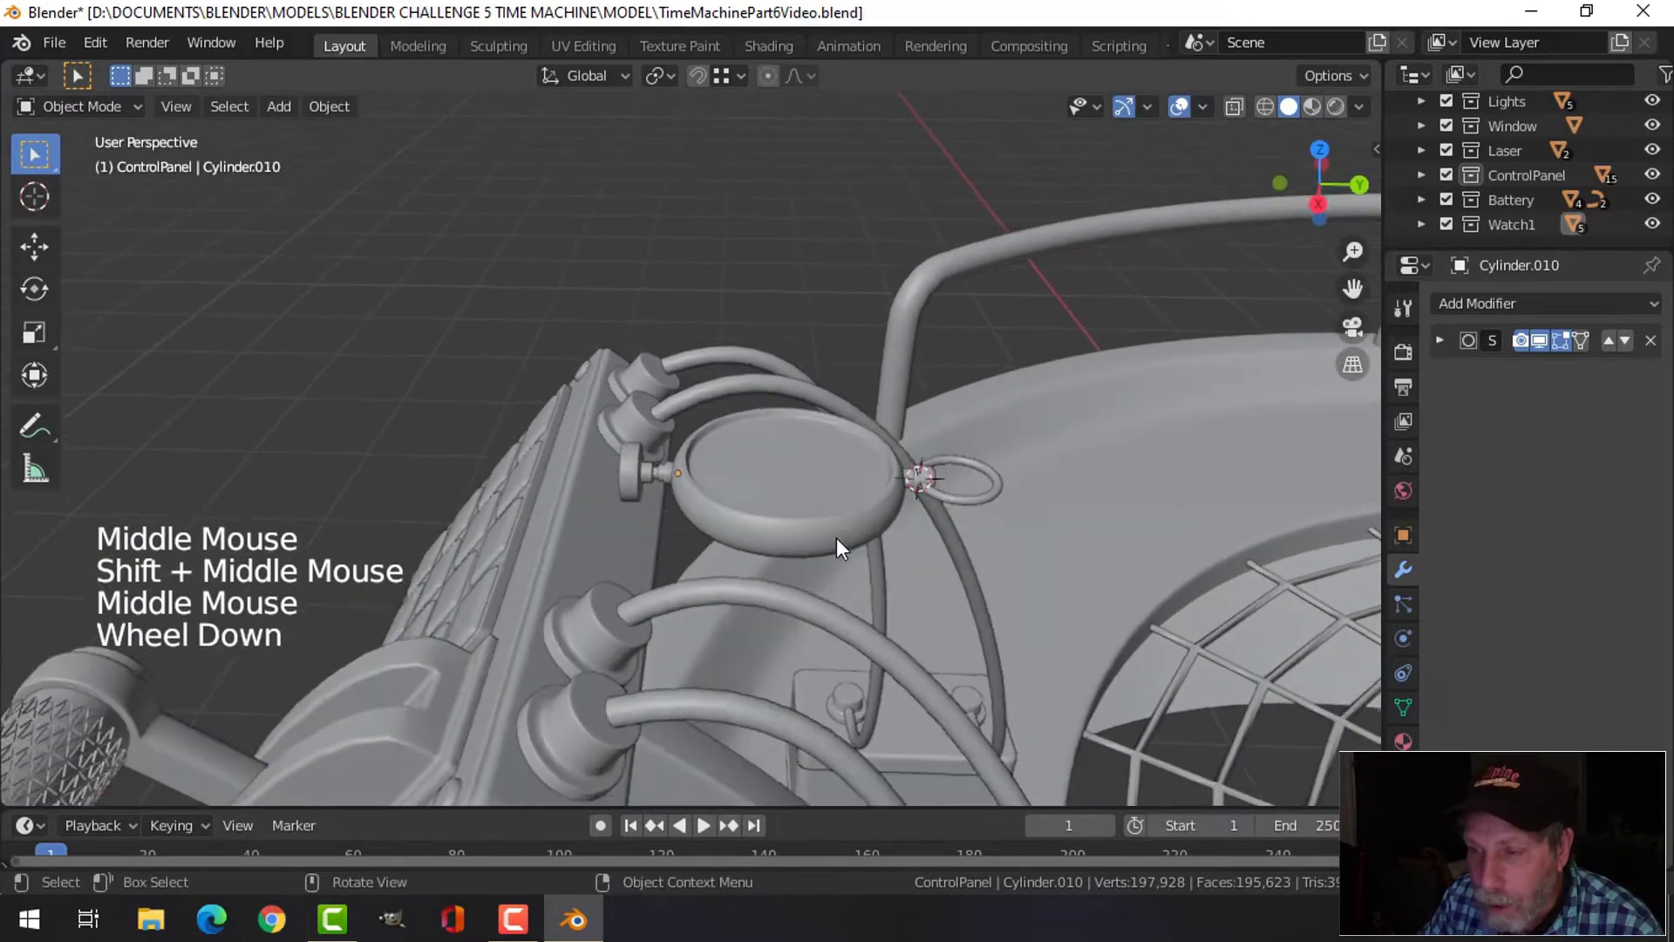
pyautogui.scroll(-1, 926, 589)
pyautogui.moveTo(926, 589)
pyautogui.mouseDown(button='middle')
pyautogui.moveTo(878, 553)
pyautogui.moveTo(933, 561)
pyautogui.mouseUp(button='middle')
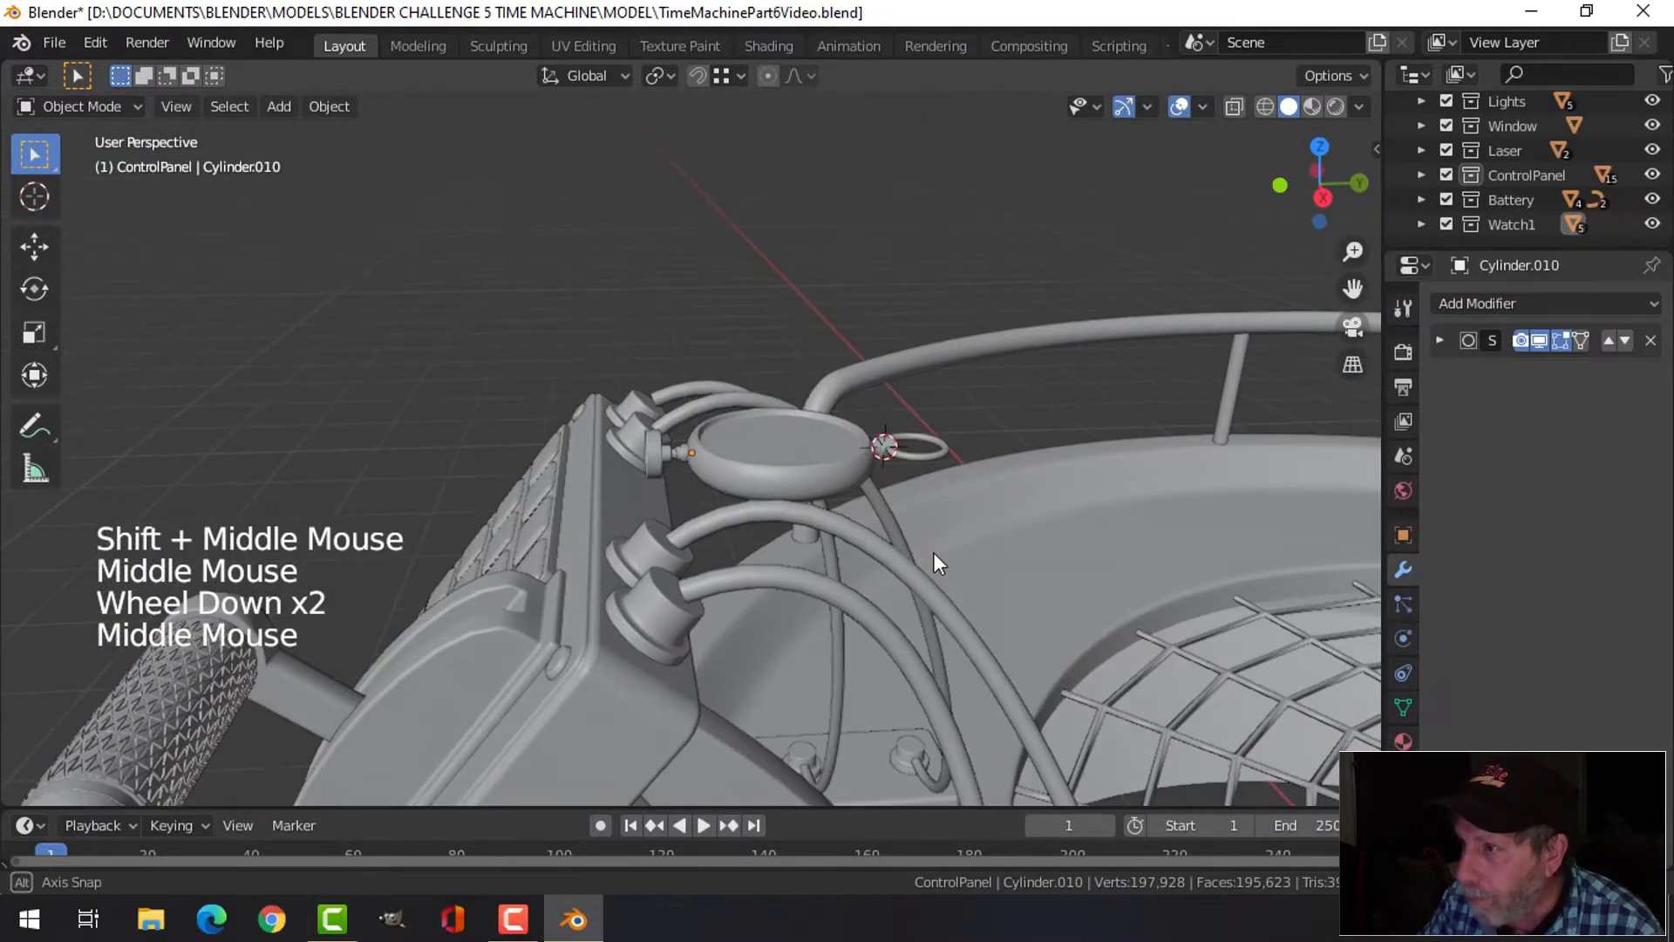
# Duplicate all objects in the Watch1 collection and move the copy about 0.55 m along Y
pyautogui.click(1510, 225)
pyautogui.rightClick(1509, 225)
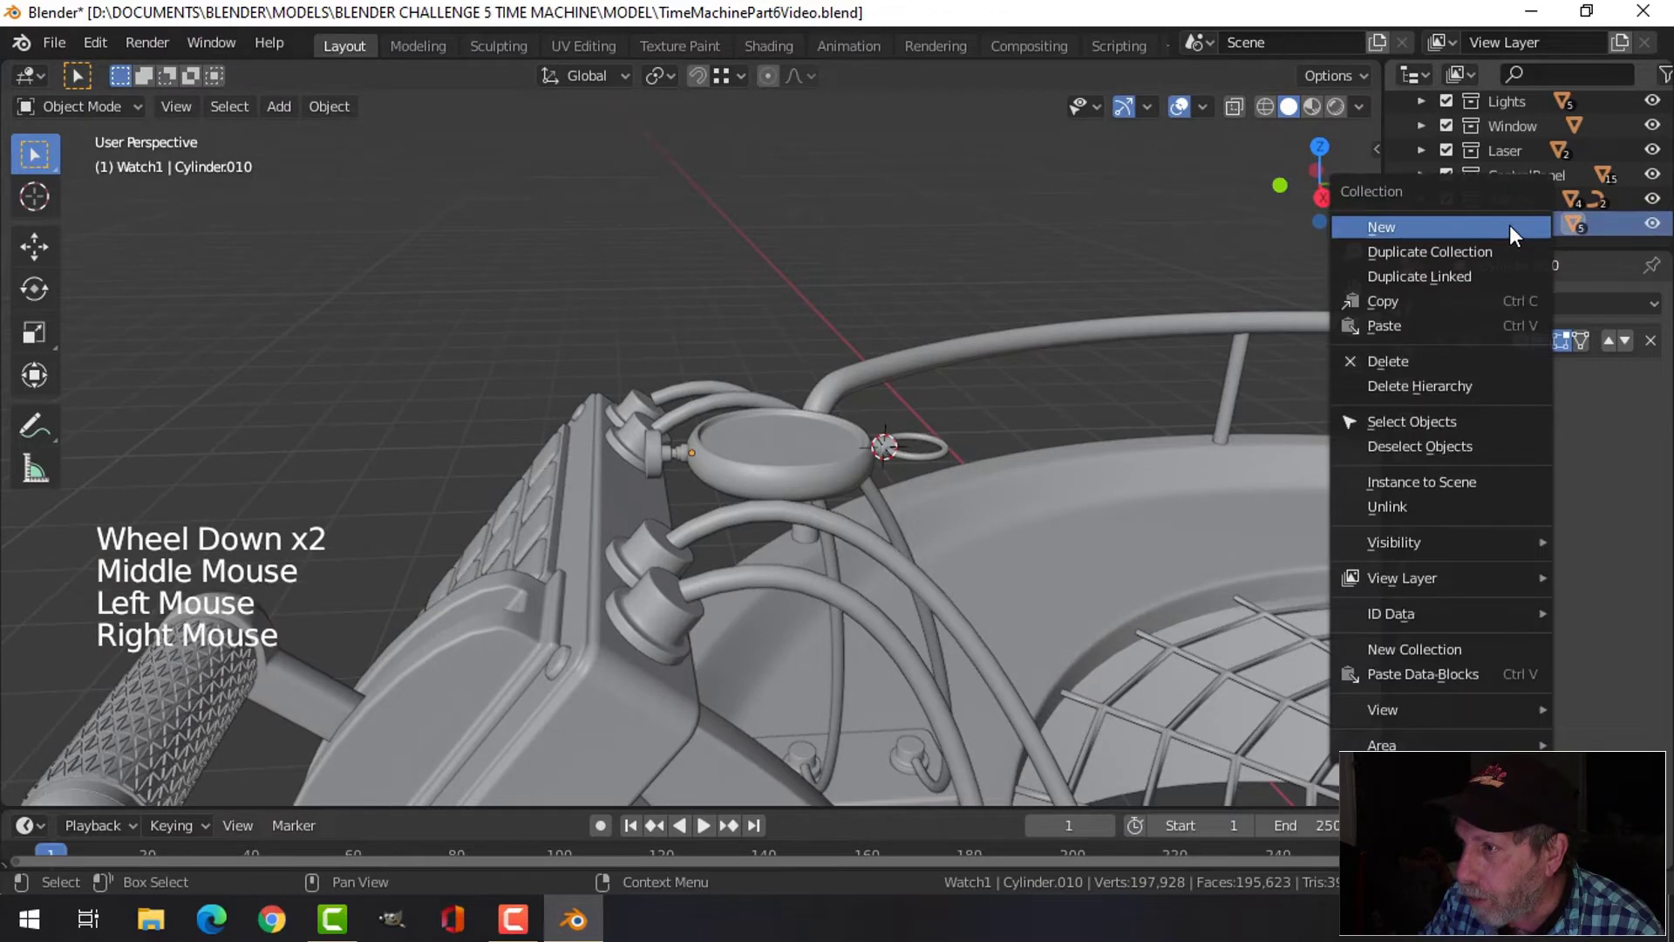
pyautogui.click(1432, 421)
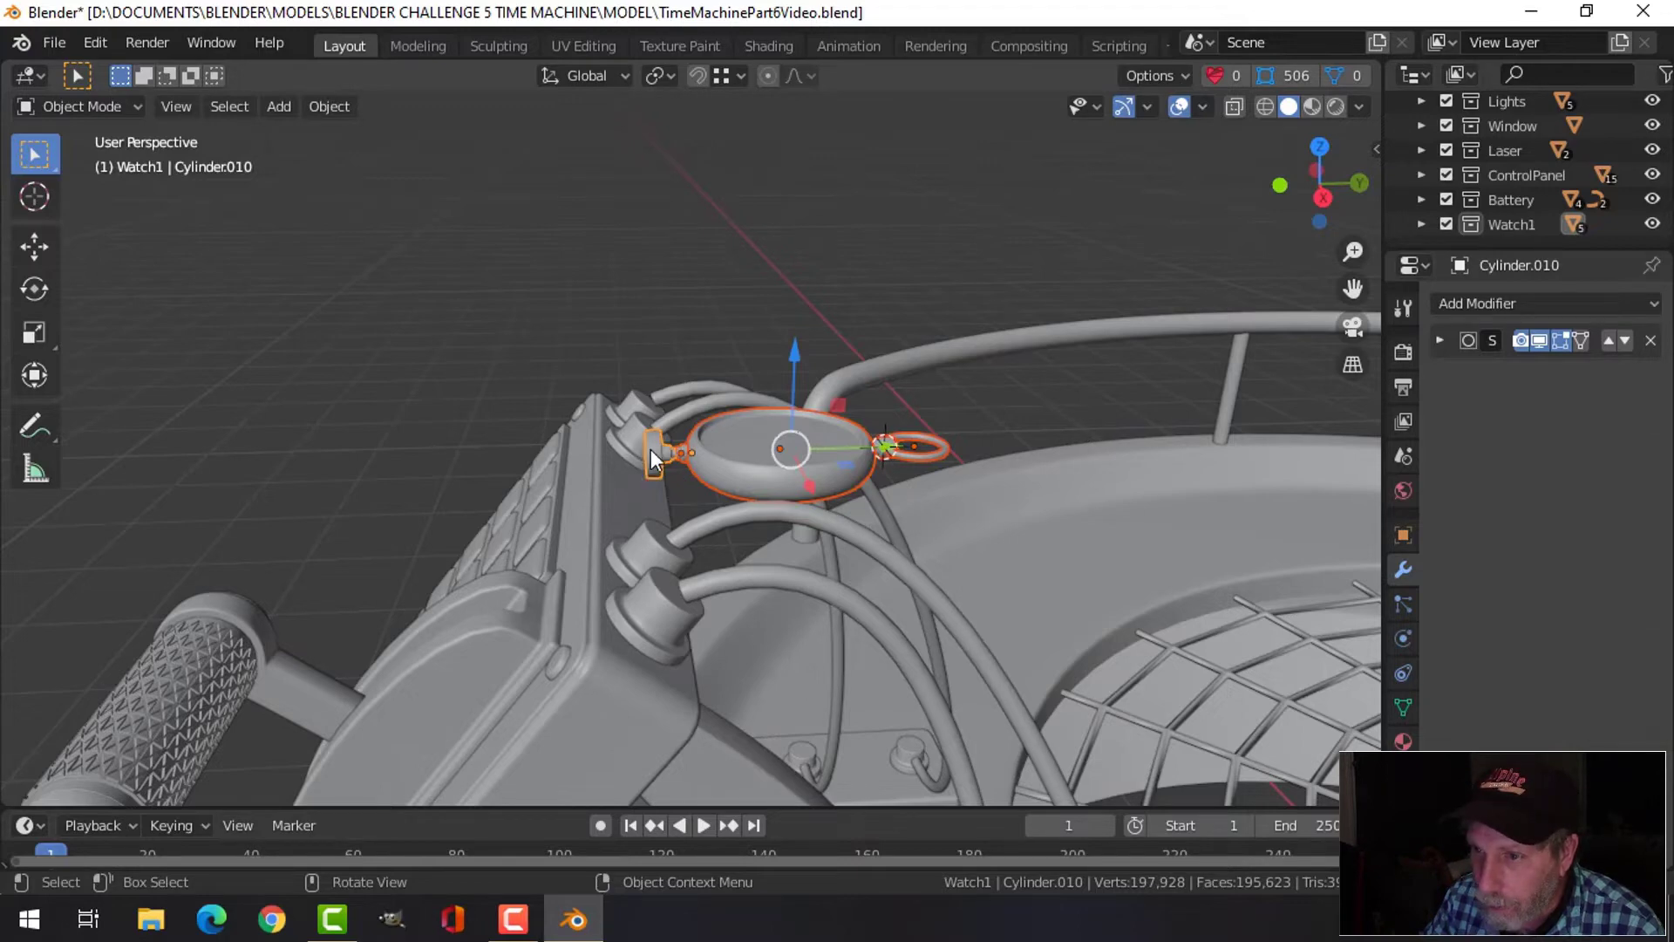
pyautogui.moveTo(783, 520); pyautogui.dragTo(827, 523, button='middle')
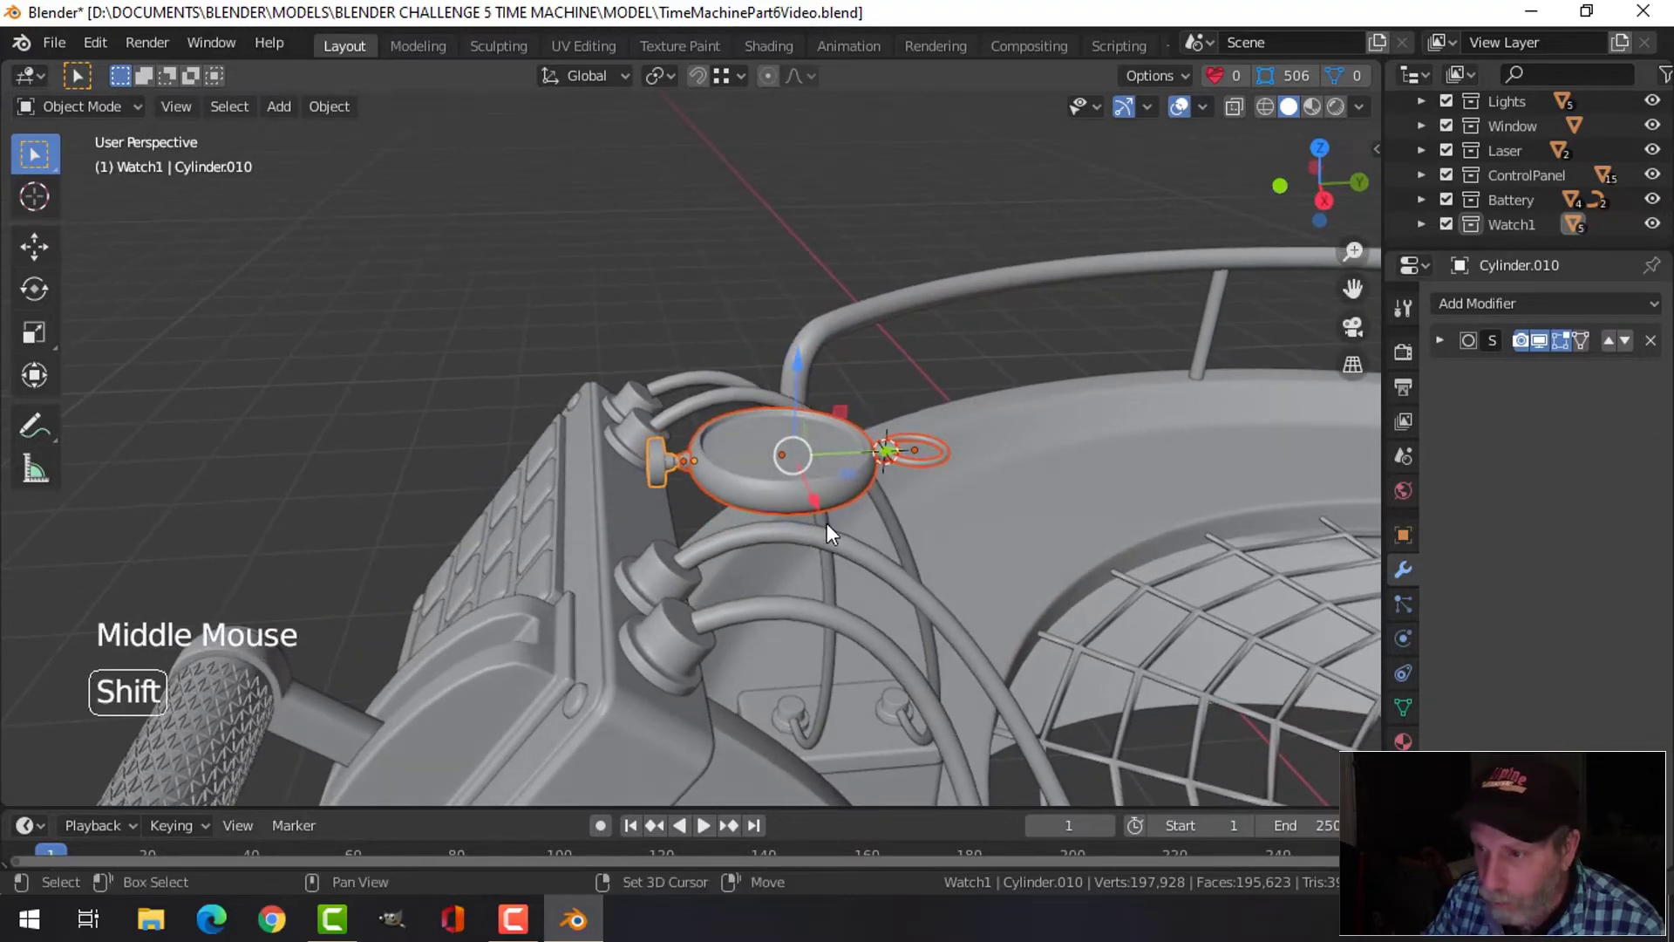
pyautogui.hotkey('shift', 'd')
pyautogui.moveTo(870, 451); pyautogui.dragTo(1214, 405)
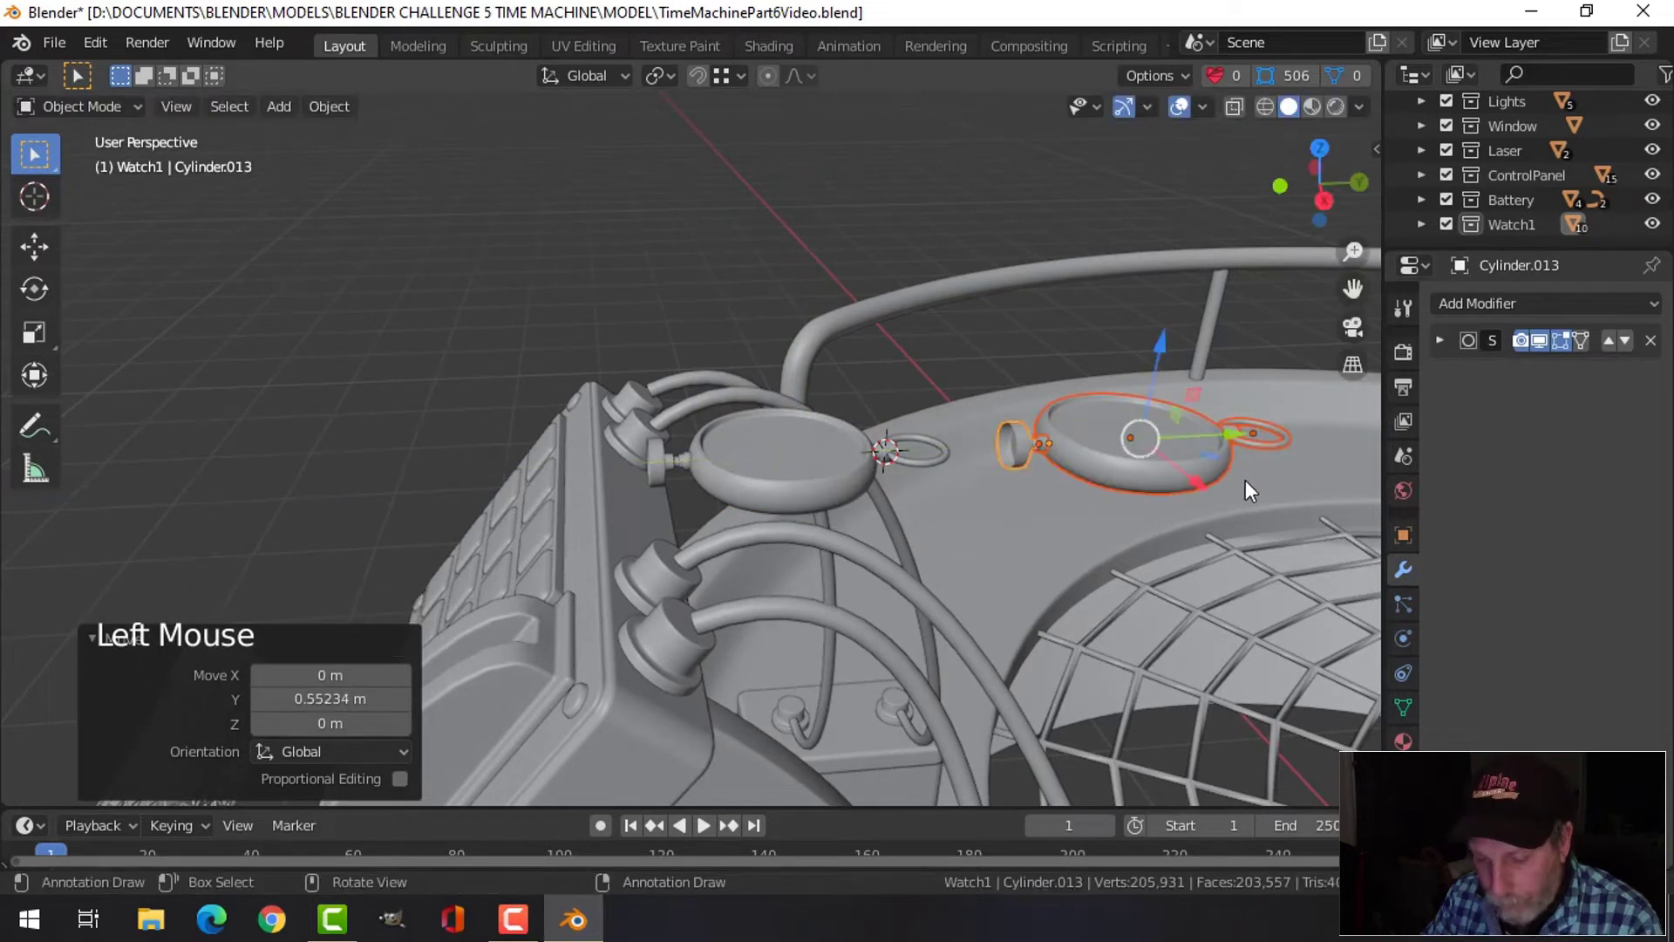
# Move the duplicated watch into a new collection named Watch
pyautogui.press('m')
pyautogui.click(1223, 482)
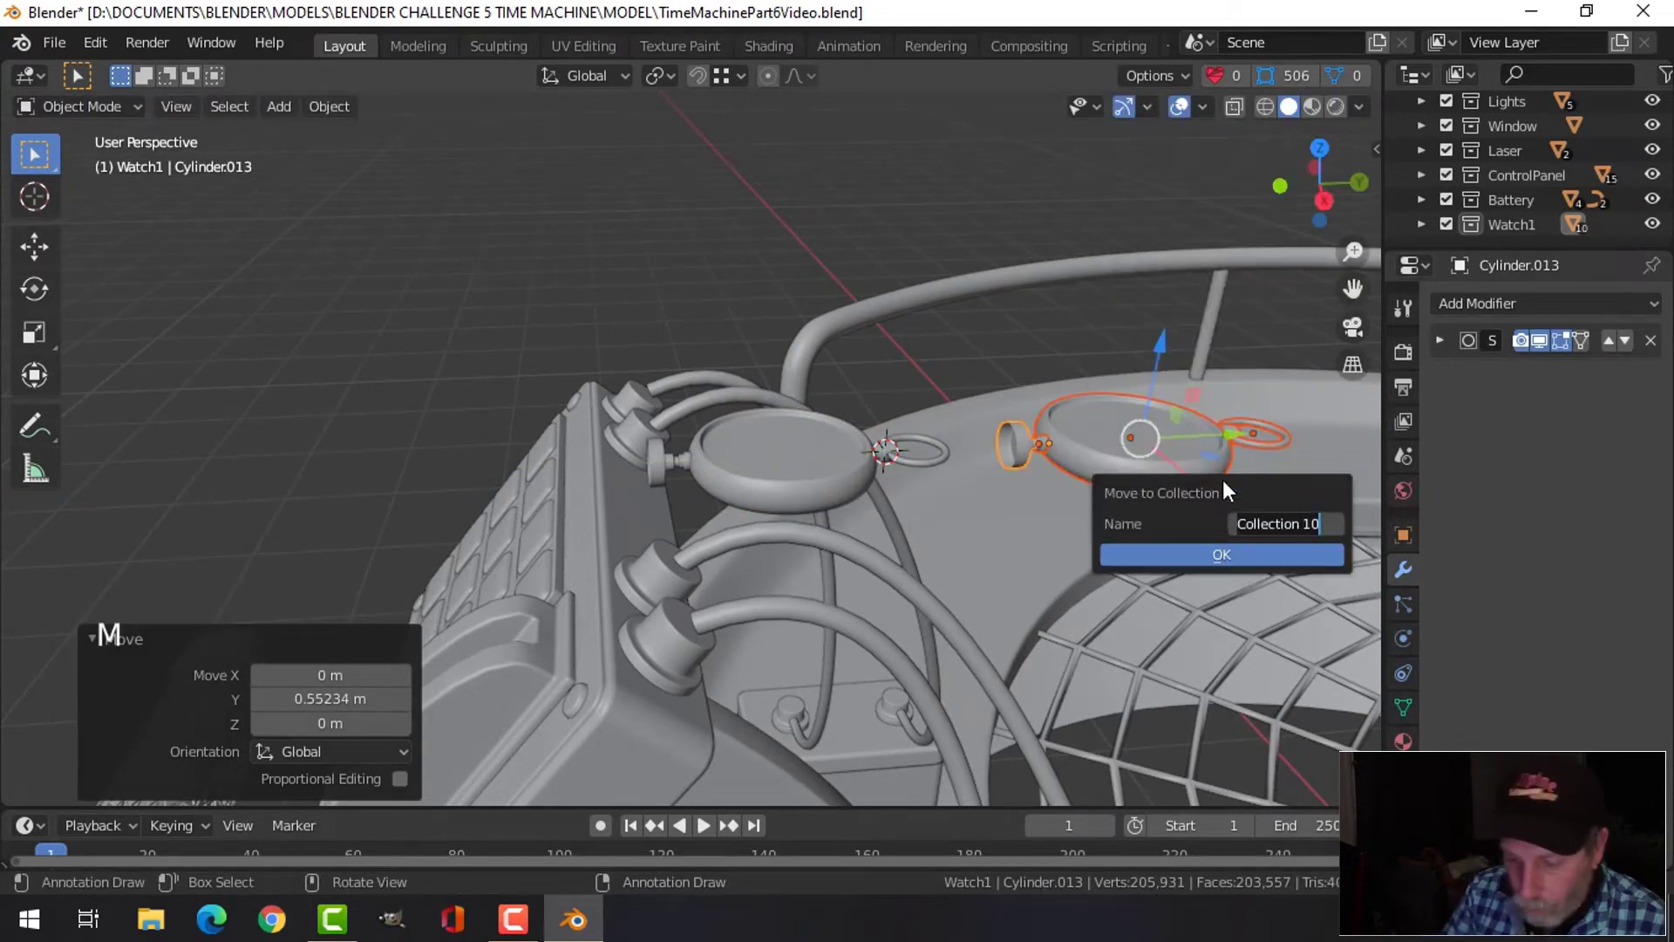
pyautogui.write('Watch')
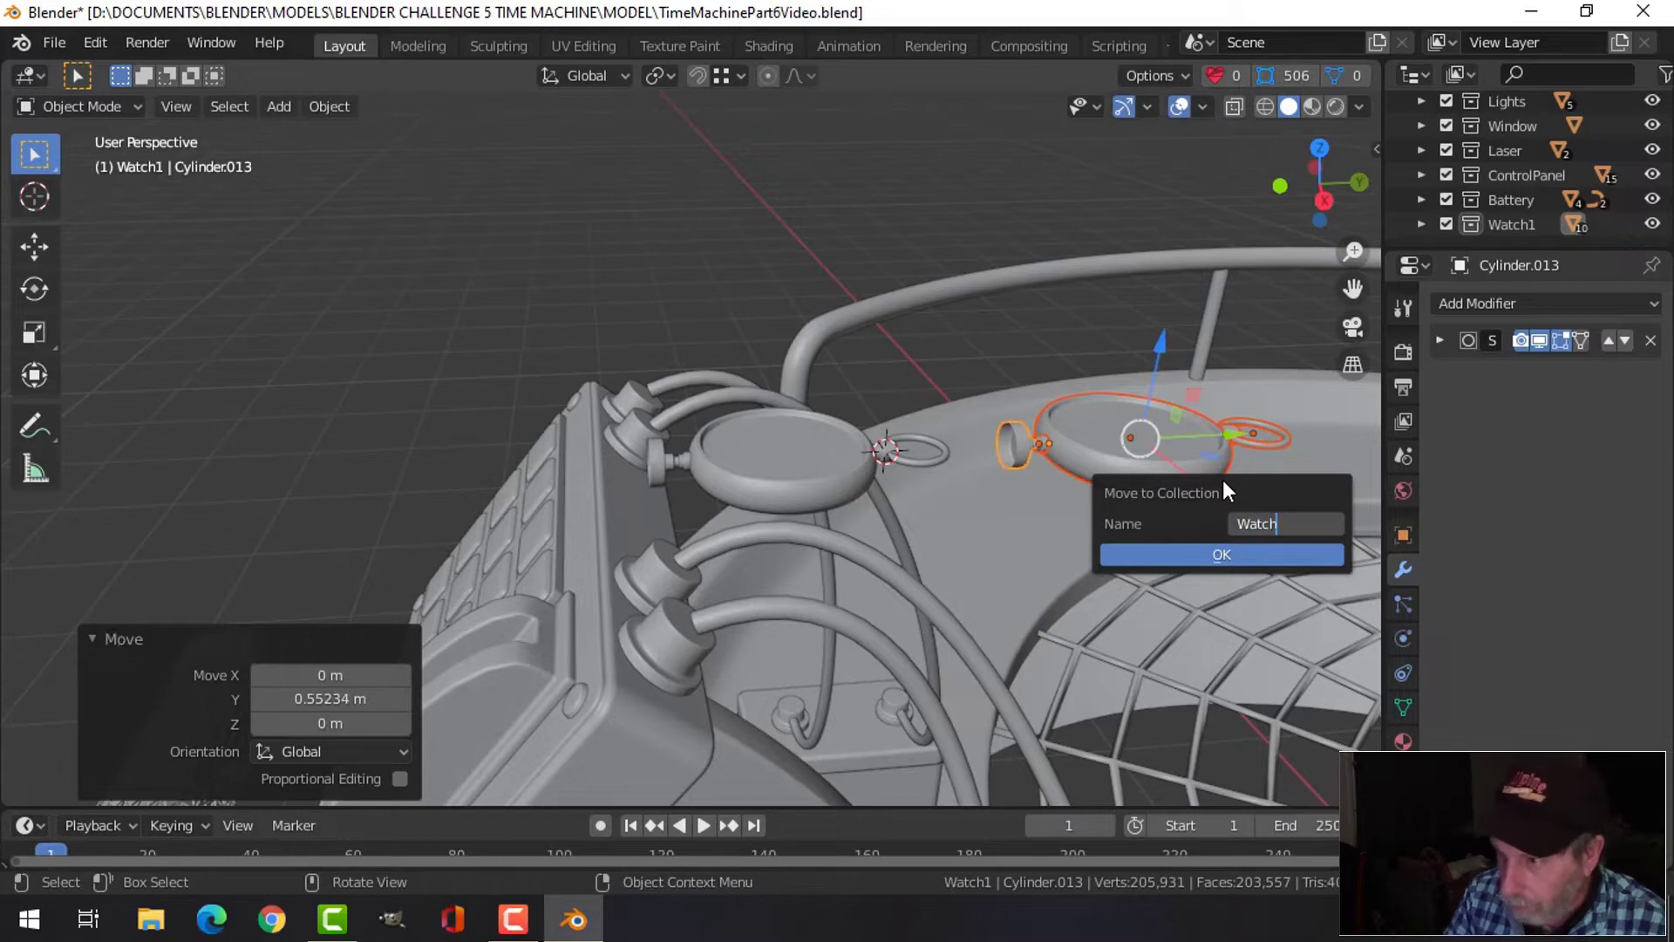
pyautogui.press('Return')
pyautogui.click(1196, 563)
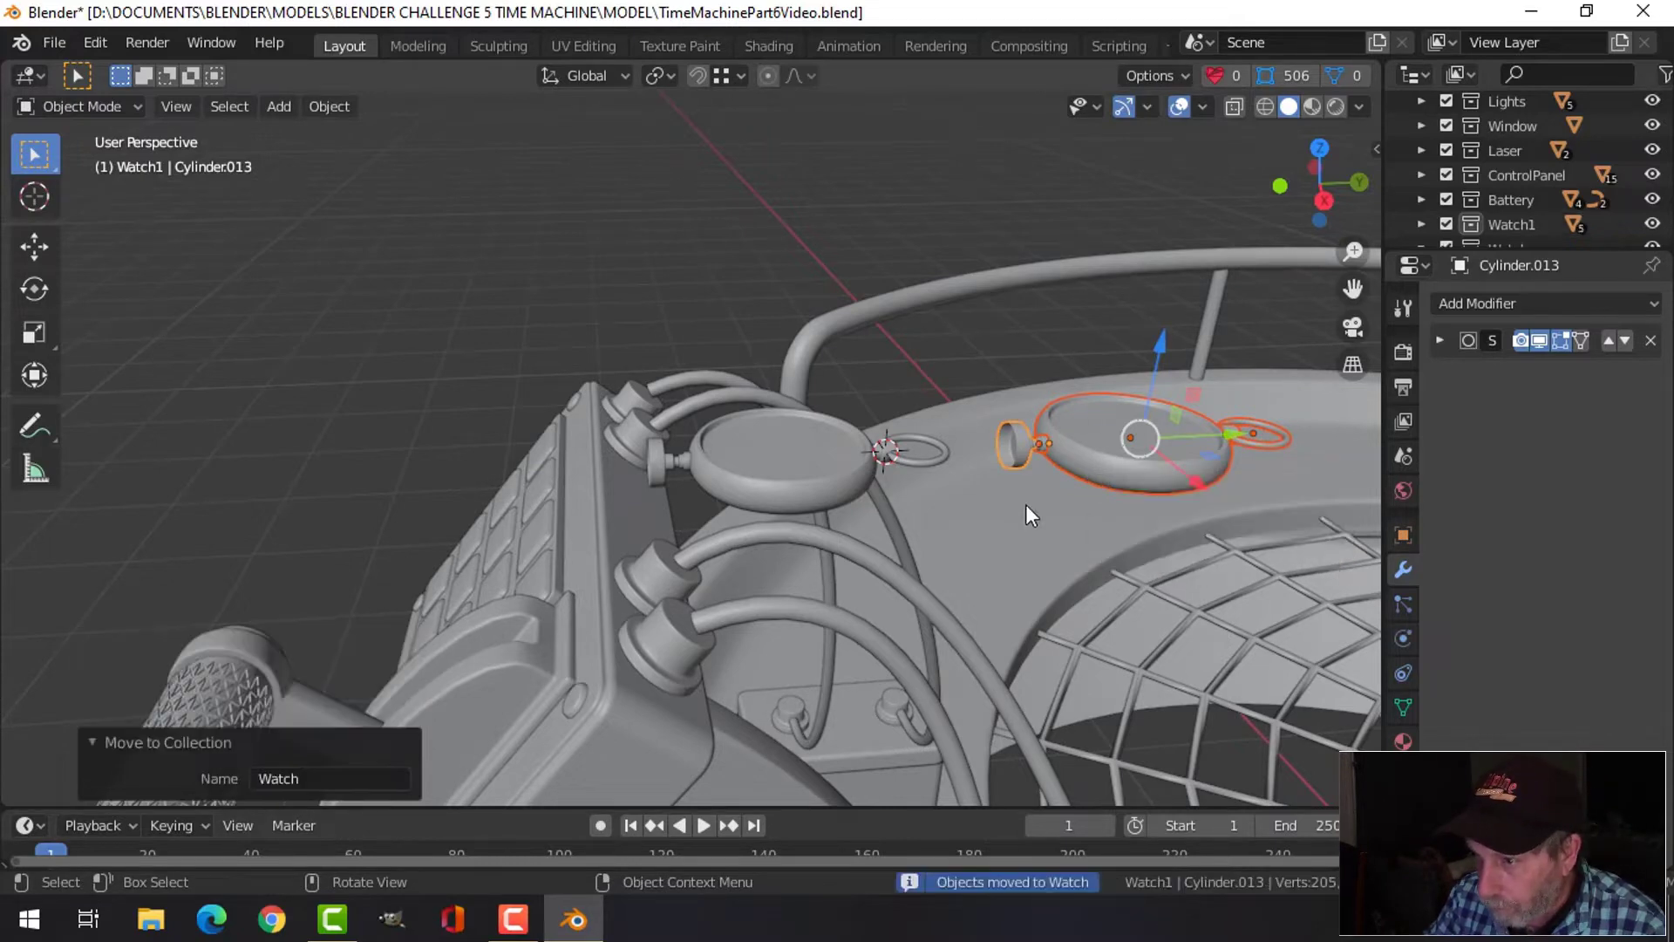
# Delete the crown from the duplicated watch
pyautogui.click(1017, 448)
pyautogui.click(1017, 443)
pyautogui.press('x')
pyautogui.click(1017, 442)
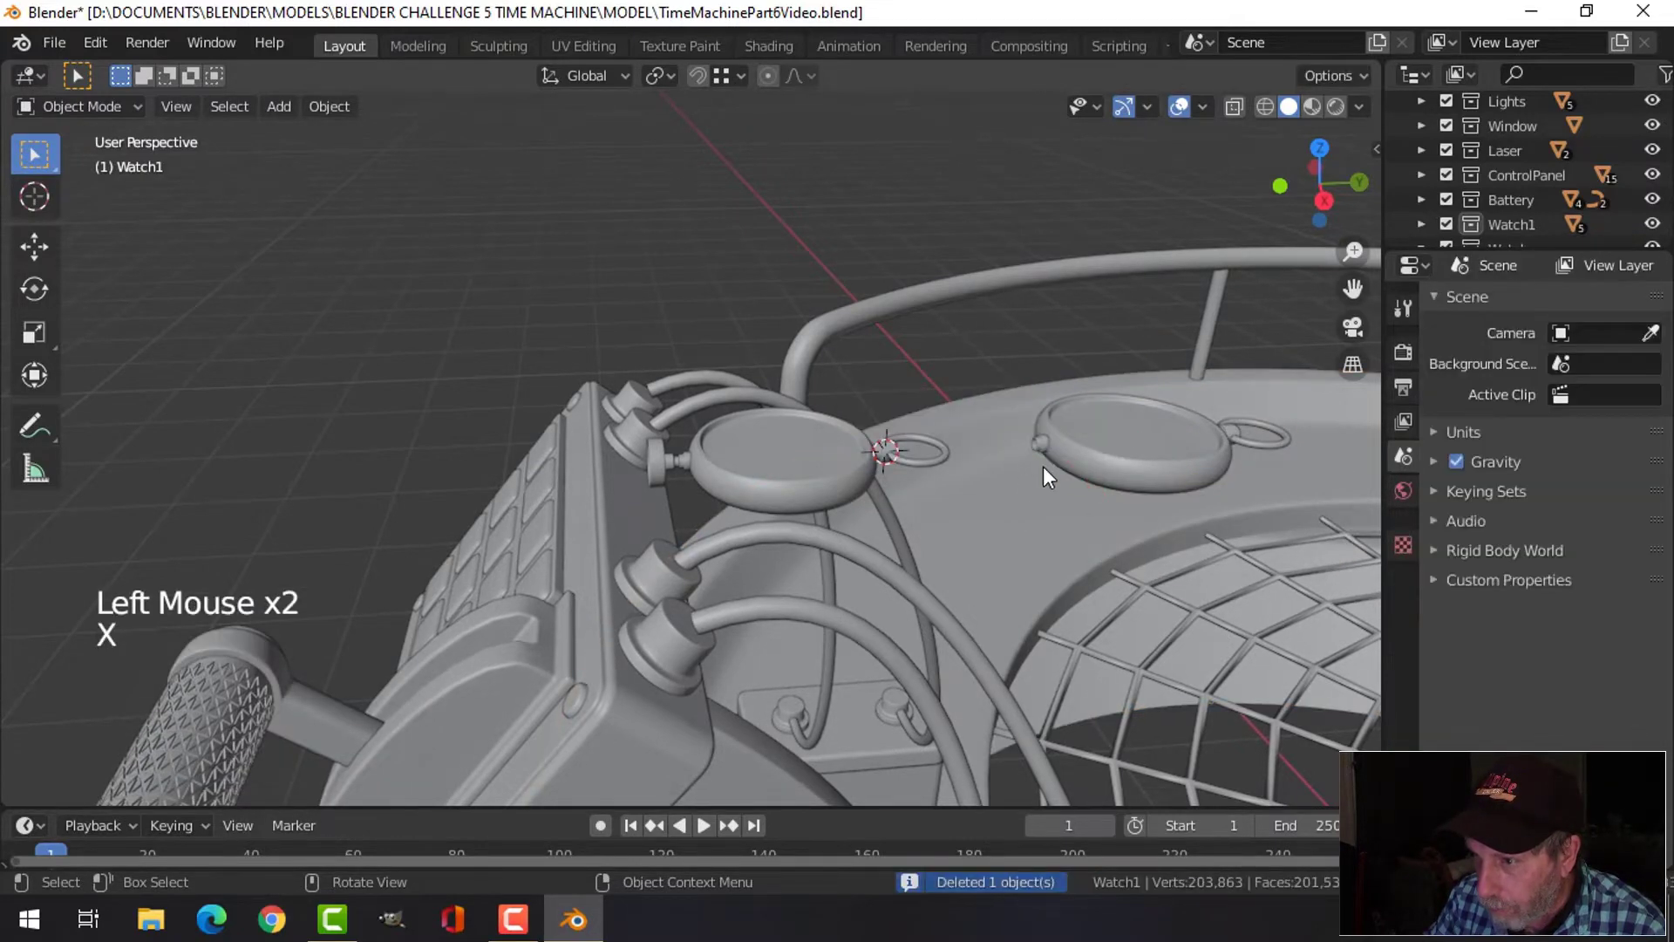
# Select all objects in the Watch collection and move them in top view about 1.49 m in X and 0.05 m in Y, beyond the battery
pyautogui.scroll(-2, 1043, 465)
pyautogui.keyDown('shift'); pyautogui.moveTo(1058, 466); pyautogui.dragTo(1029, 476, button='middle'); pyautogui.keyUp('shift')
pyautogui.moveTo(1029, 475); pyautogui.dragTo(1147, 430, button='middle')
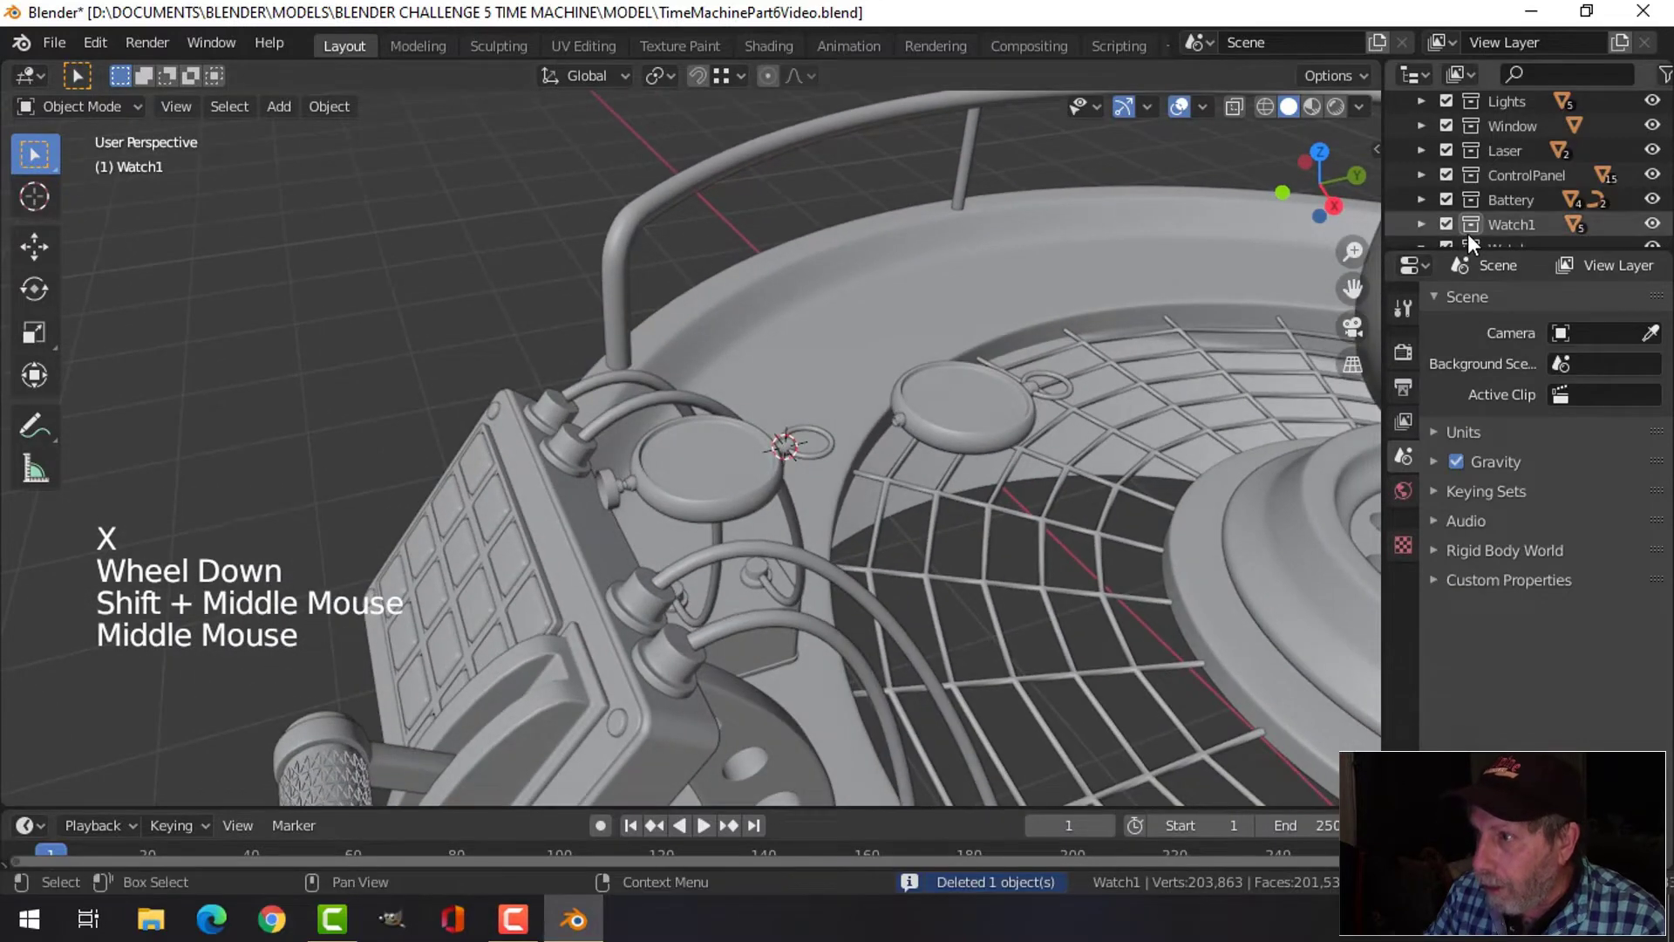
pyautogui.scroll(-3, 1469, 218)
pyautogui.click(1423, 130)
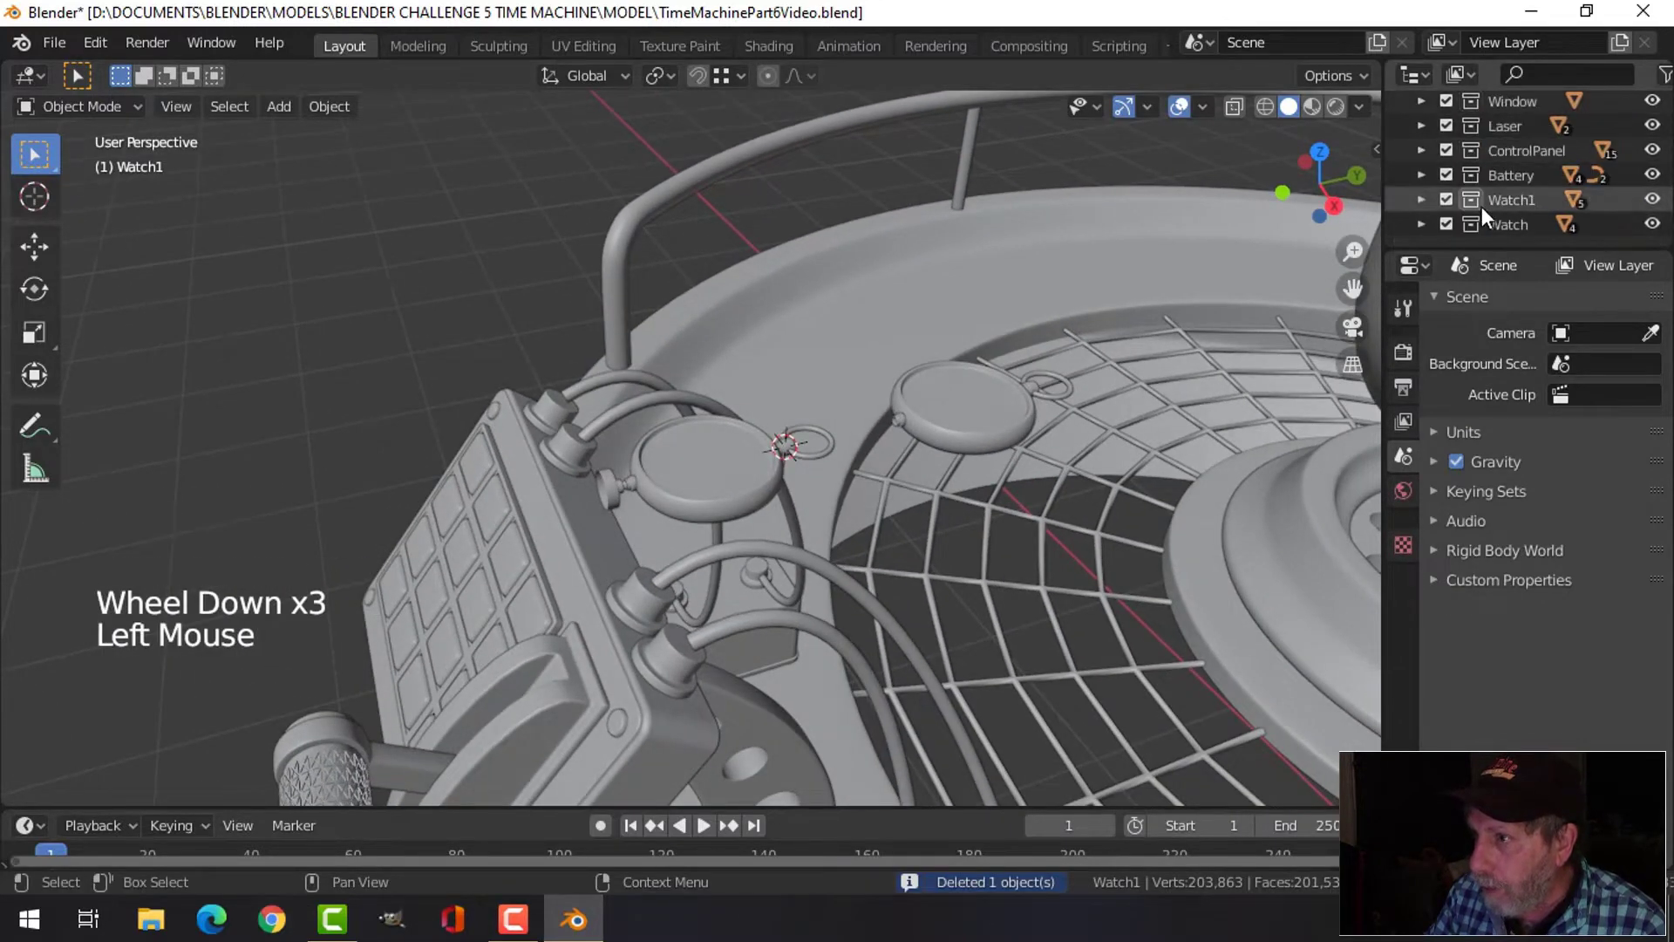
pyautogui.click(1498, 225)
pyautogui.rightClick(1498, 225)
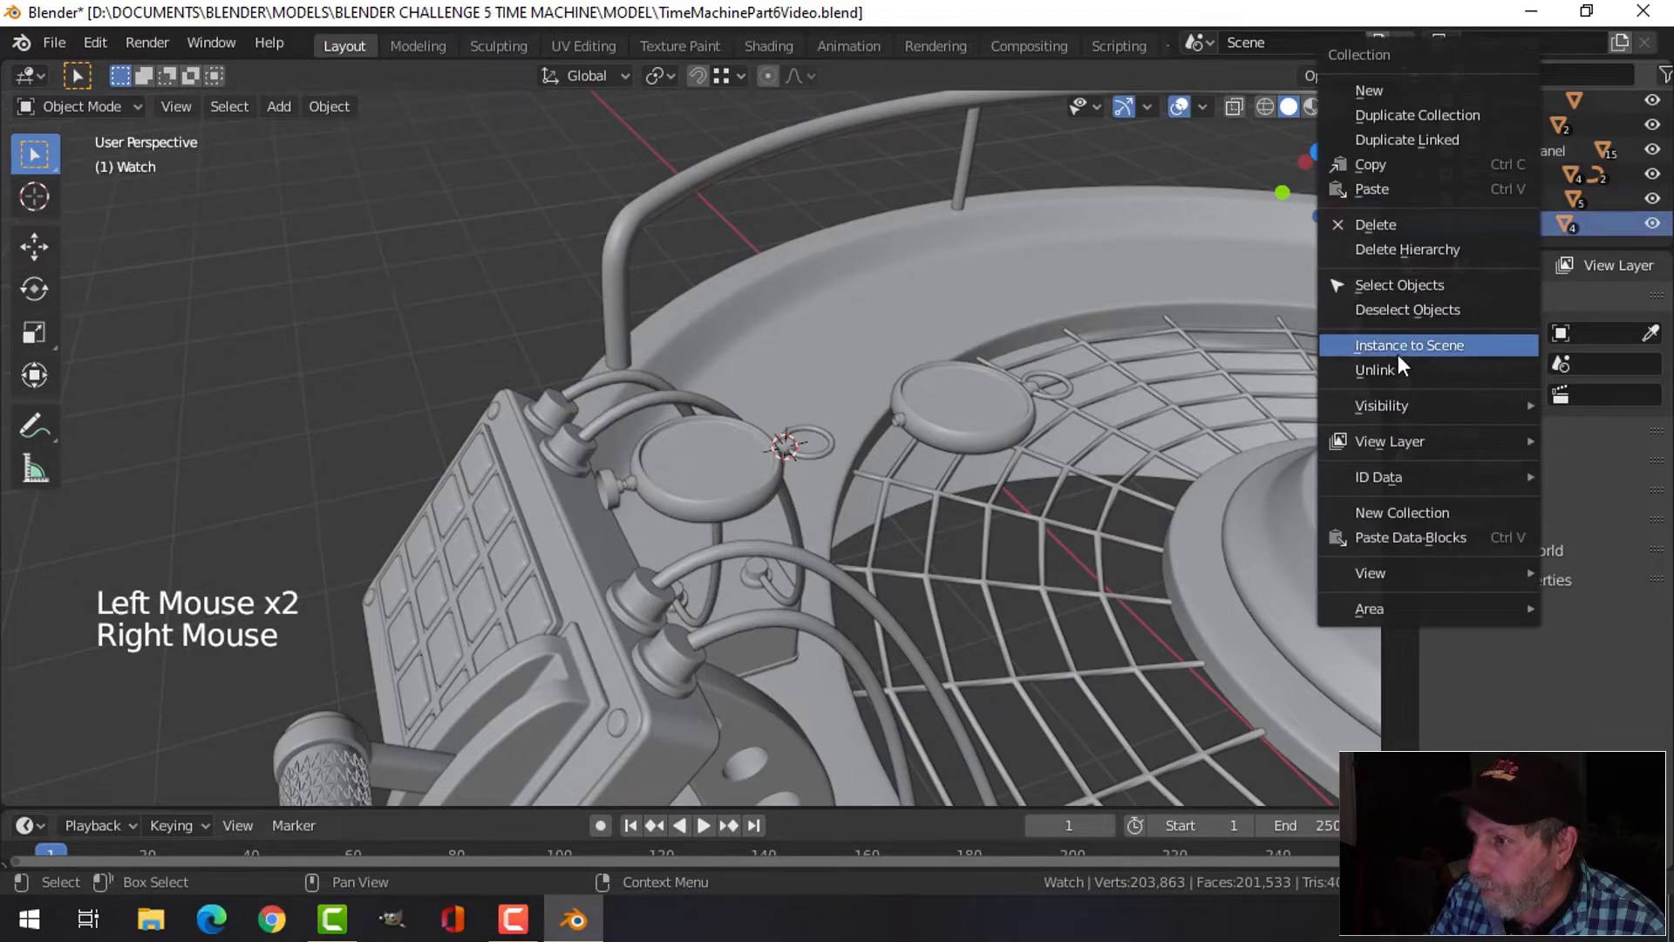
pyautogui.click(1409, 284)
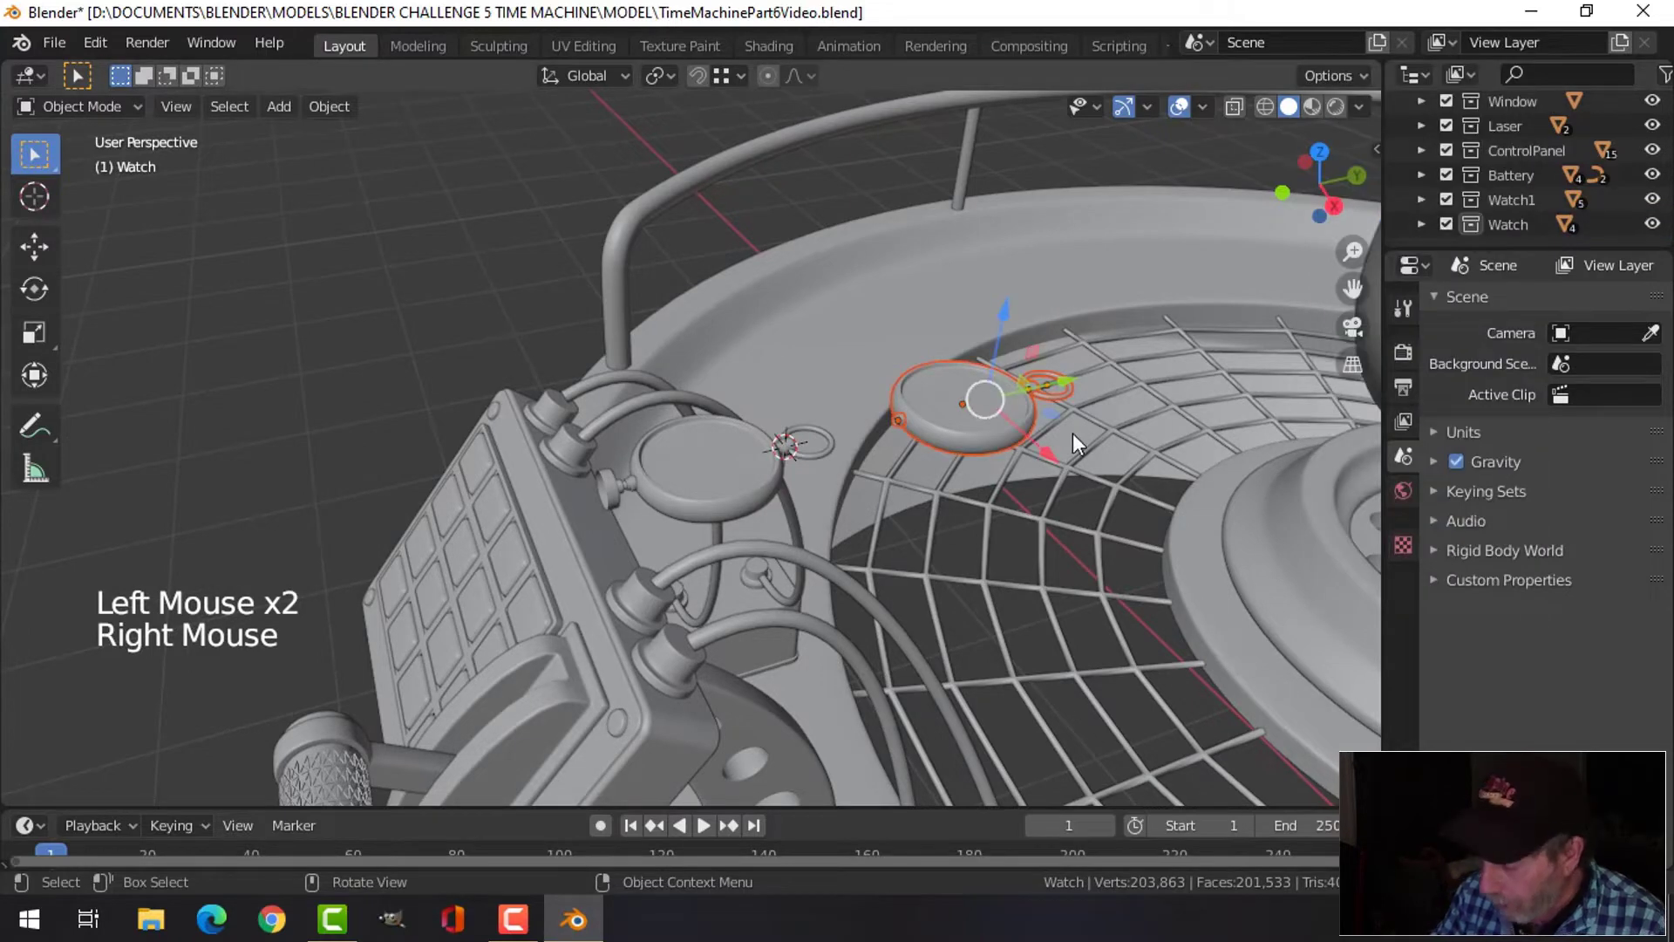
pyautogui.press('KP_7')
pyautogui.scroll(-4, 1074, 432)
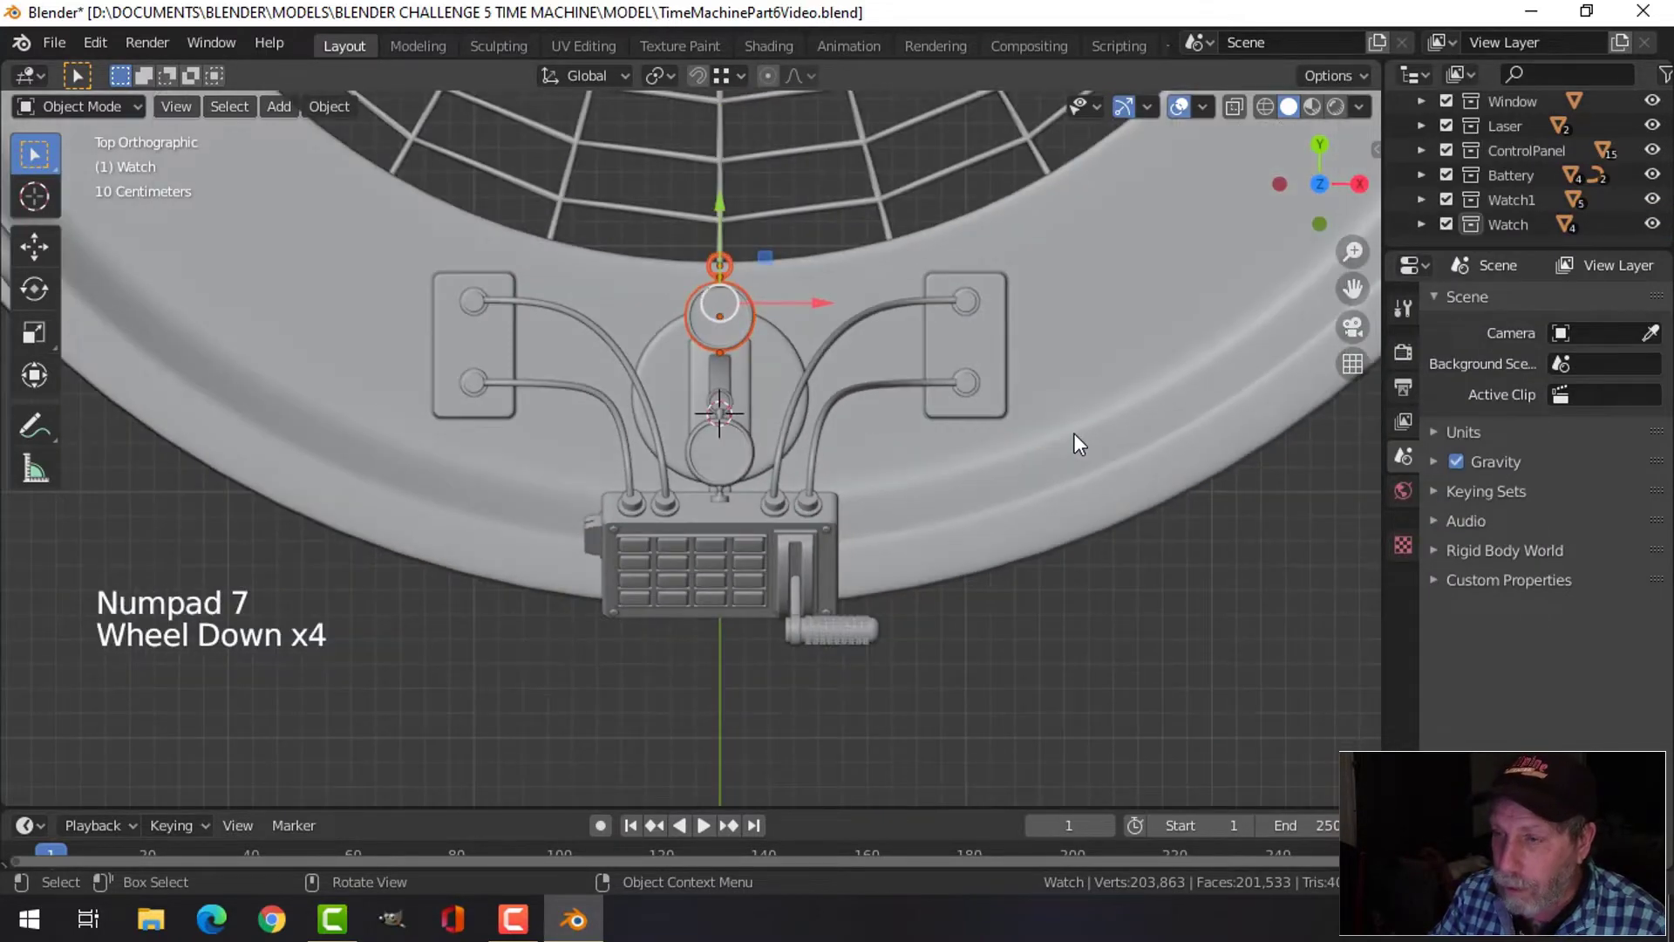
pyautogui.press('g')
pyautogui.click(64, 421)
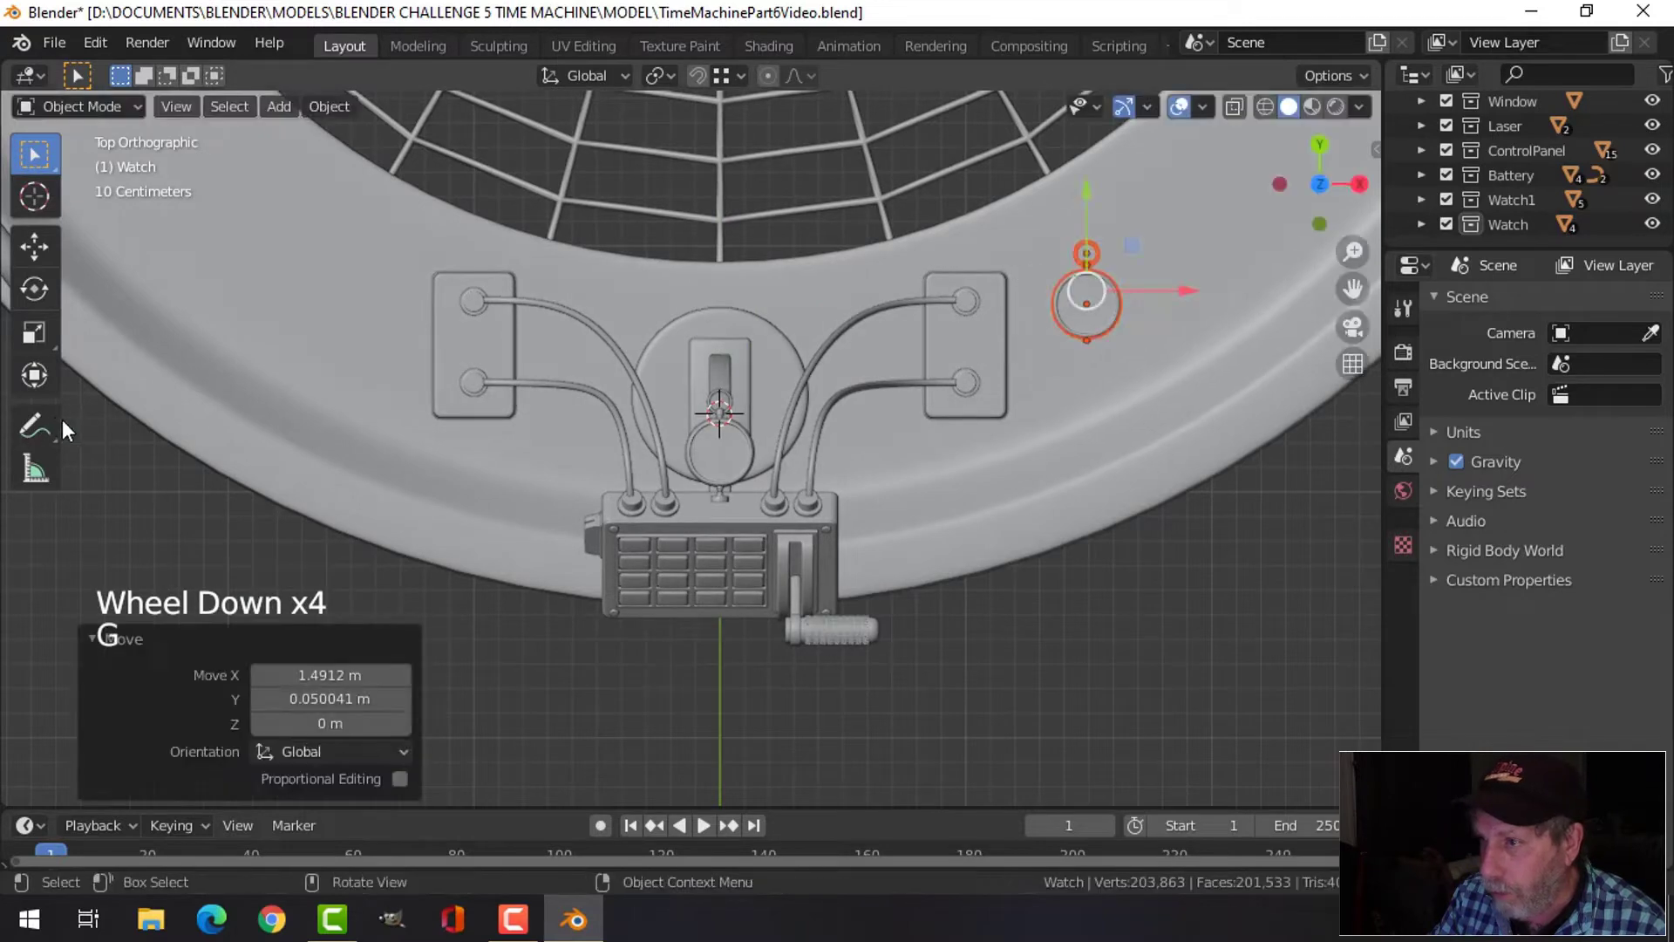
# Lower the duplicated watch vertically until it rests on the platform floor beside the battery
pyautogui.scroll(-2, 1044, 429)
pyautogui.keyDown('shift'); pyautogui.moveTo(1044, 429); pyautogui.dragTo(752, 279, button='middle'); pyautogui.keyUp('shift')
pyautogui.moveTo(741, 279); pyautogui.dragTo(727, 463)
pyautogui.moveTo(814, 548); pyautogui.dragTo(598, 421, button='middle')
pyautogui.scroll(2, 793, 576)
pyautogui.scroll(2, 735, 521)
pyautogui.scroll(3, 730, 551)
pyautogui.moveTo(584, 402); pyautogui.dragTo(584, 433)
pyautogui.hotkey('alt', 'a')
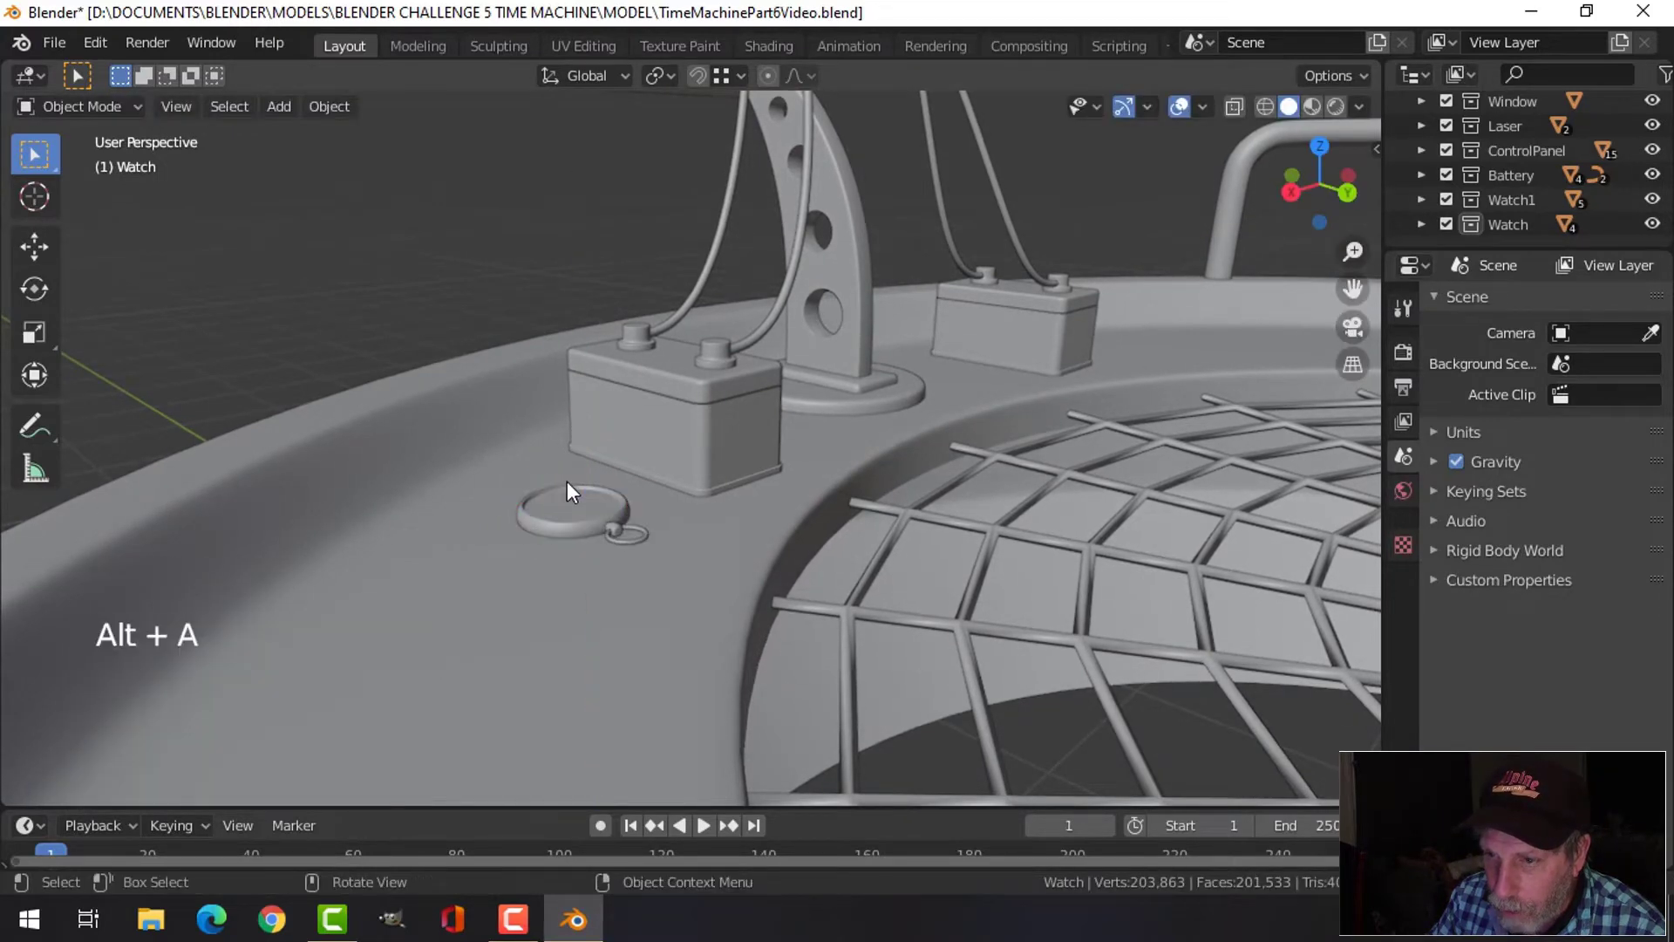
# Examine the duplicated watch's position beside the battery and the original watch at the control panel
pyautogui.scroll(-3, 567, 480)
pyautogui.moveTo(567, 479); pyautogui.dragTo(720, 563, button='middle')
pyautogui.scroll(1, 522, 527)
pyautogui.scroll(-5, 508, 531)
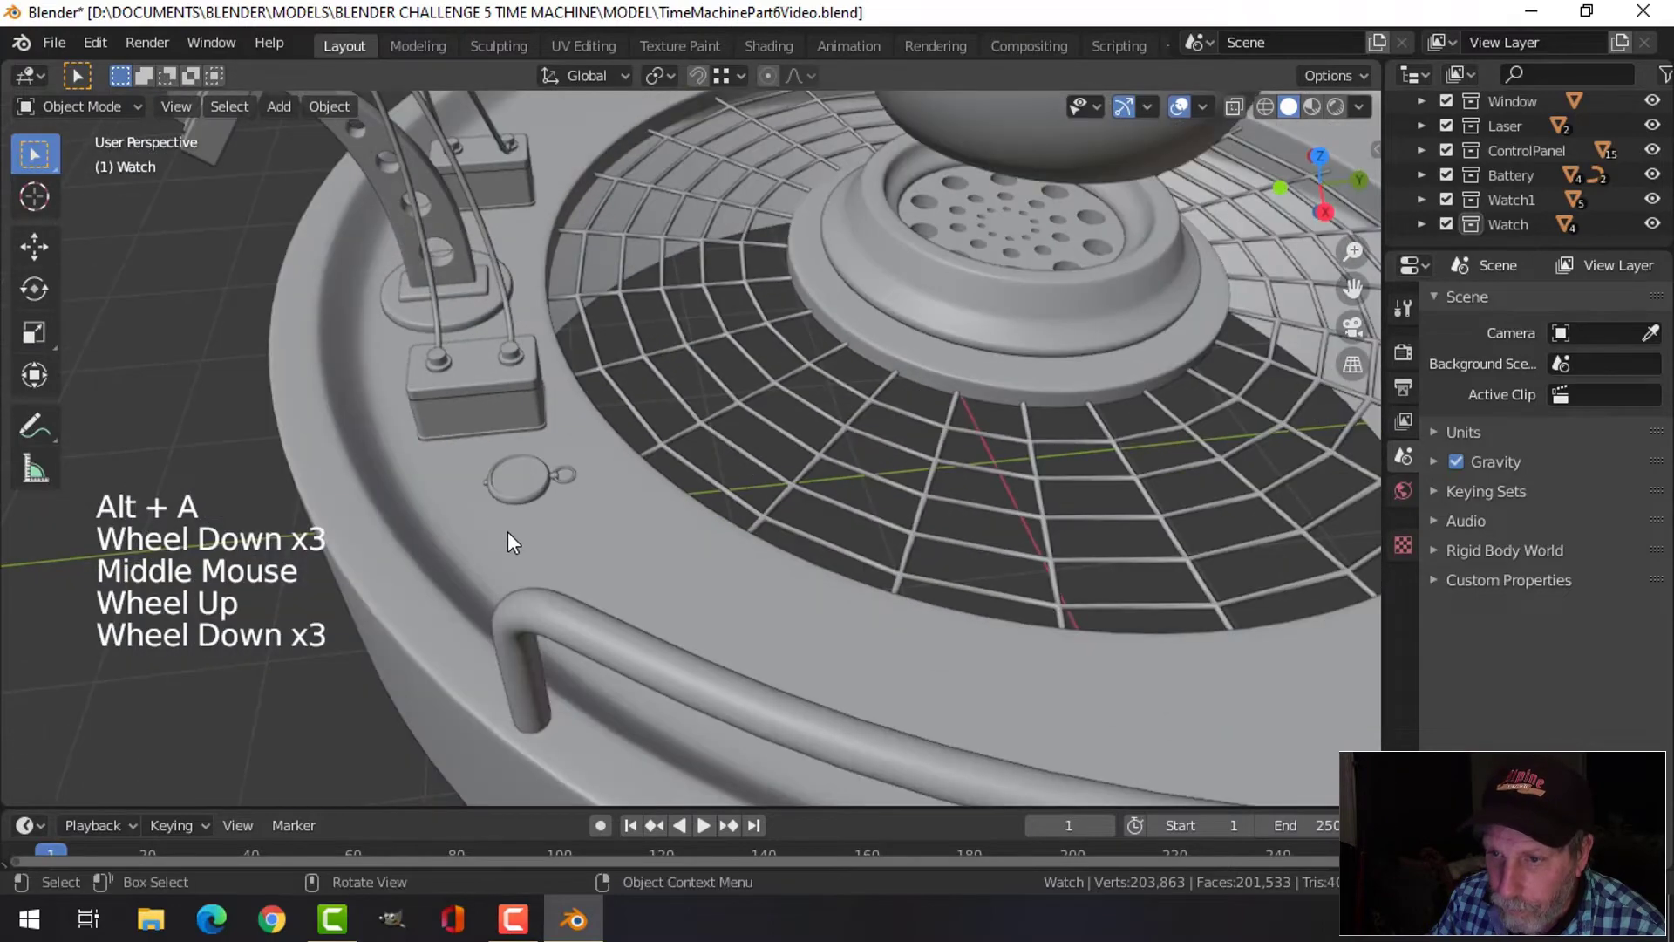
pyautogui.moveTo(507, 531); pyautogui.dragTo(721, 467, button='middle')
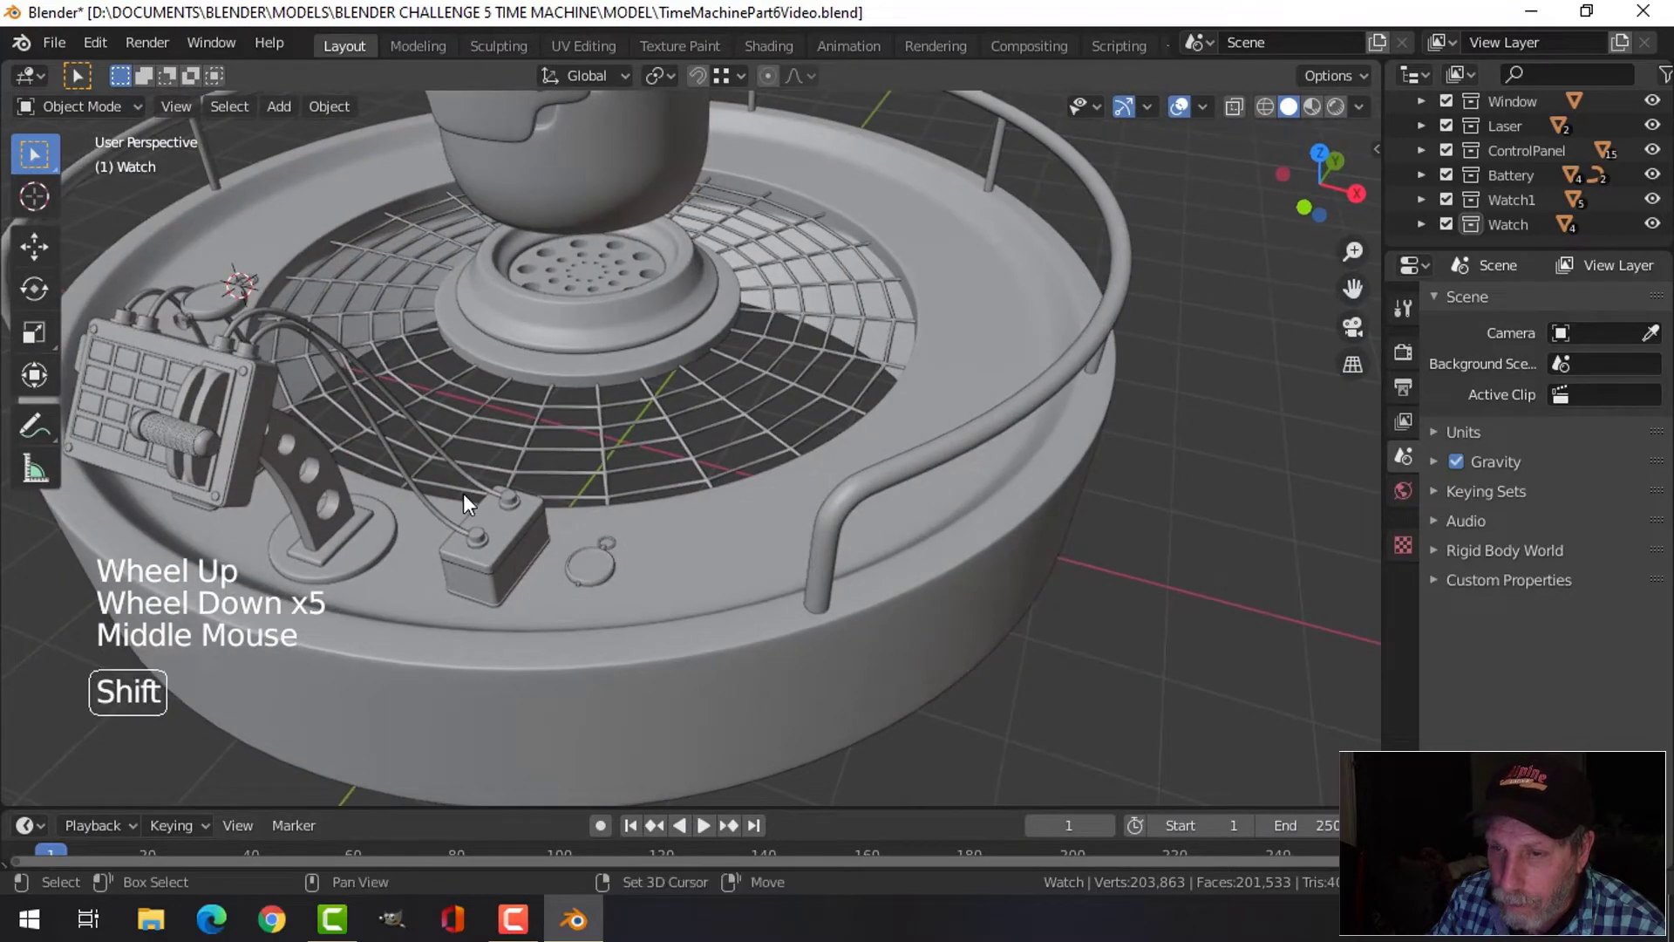
pyautogui.keyDown('shift'); pyautogui.moveTo(463, 493); pyautogui.dragTo(640, 406, button='middle'); pyautogui.keyUp('shift')
pyautogui.scroll(2, 863, 408)
pyautogui.scroll(2, 624, 353)
pyautogui.scroll(1, 705, 507)
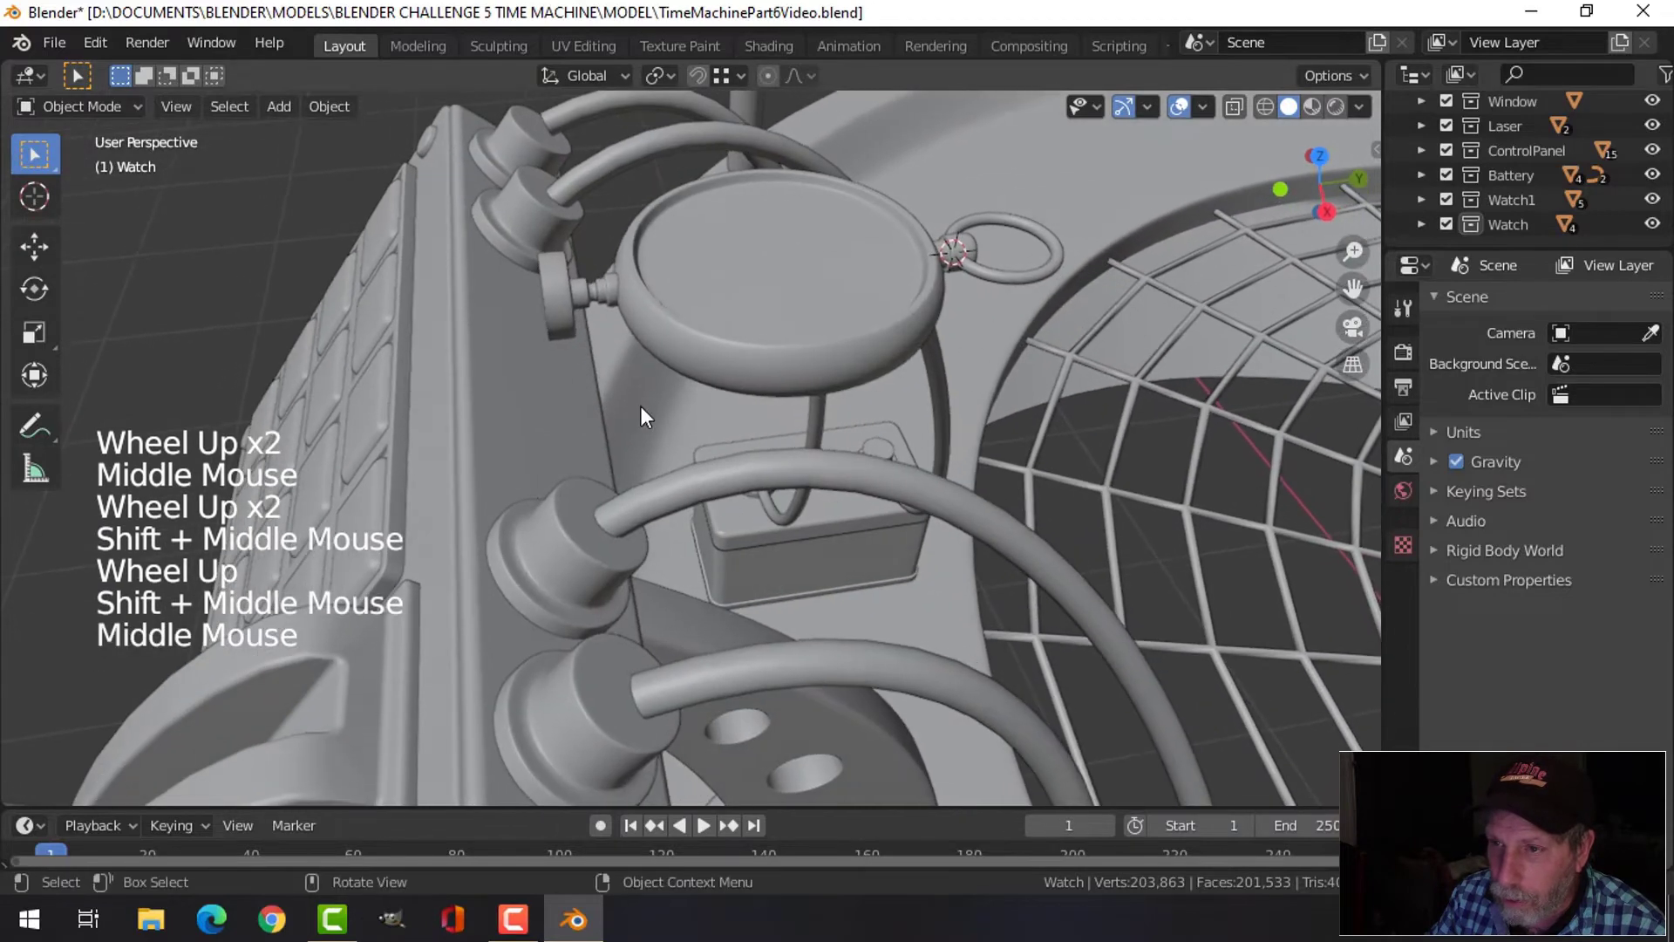
# Select all objects in the Watch1 collection and rotate them about -55.7° in right view to match the control panel's tilt
pyautogui.click(563, 297)
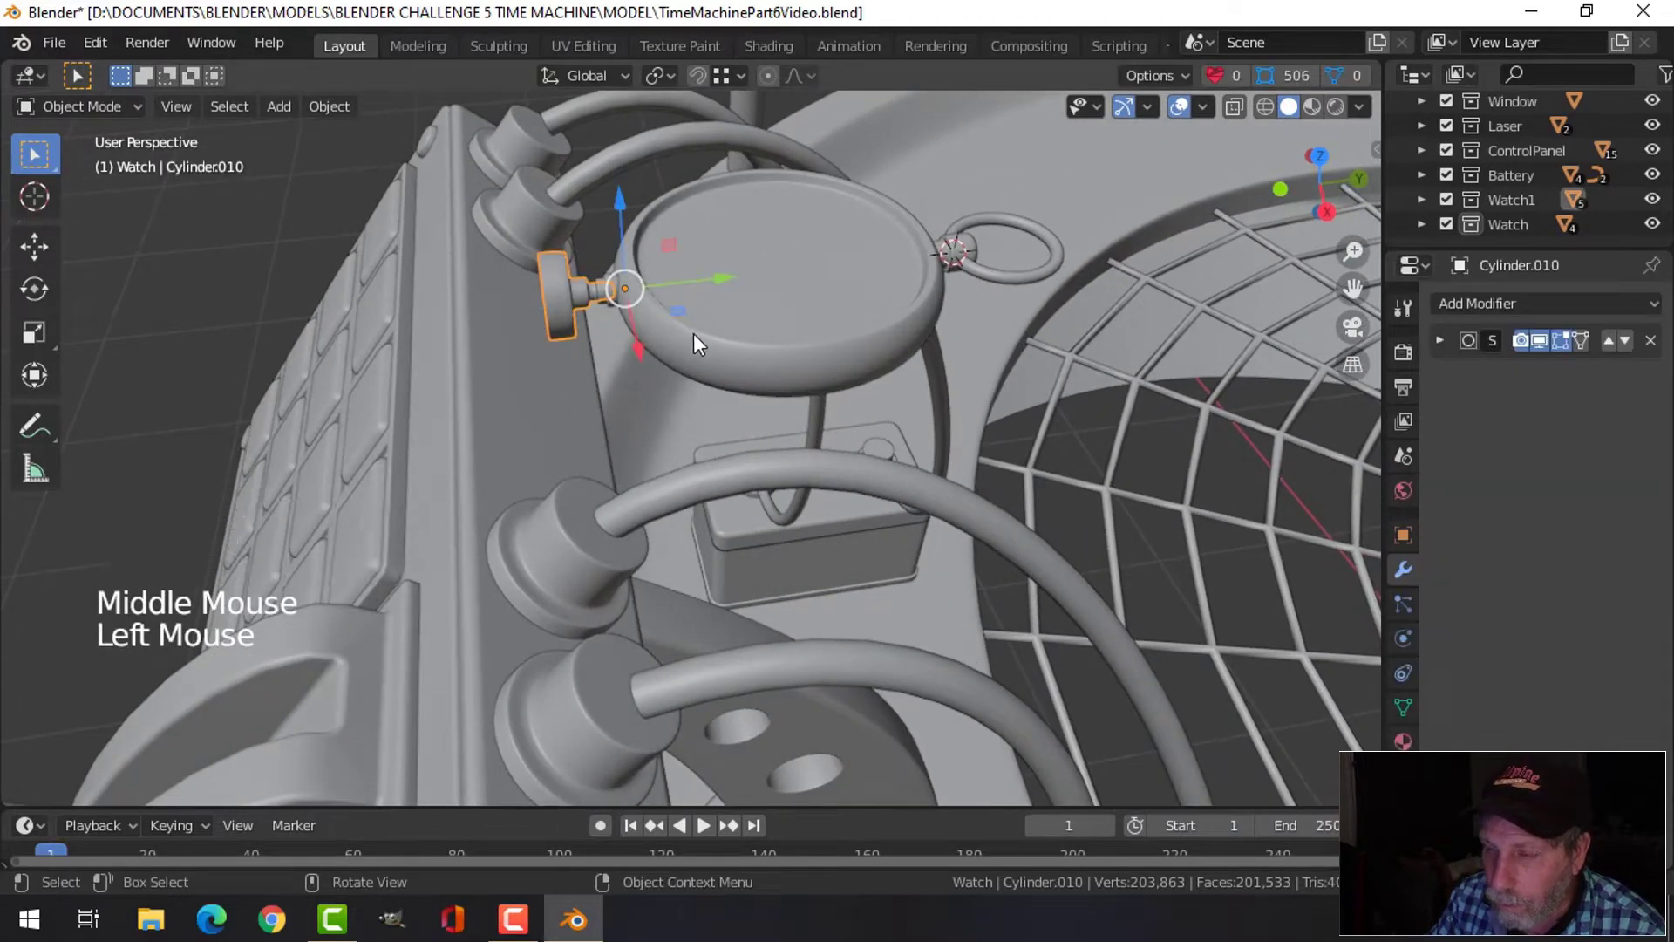
pyautogui.click(1524, 202)
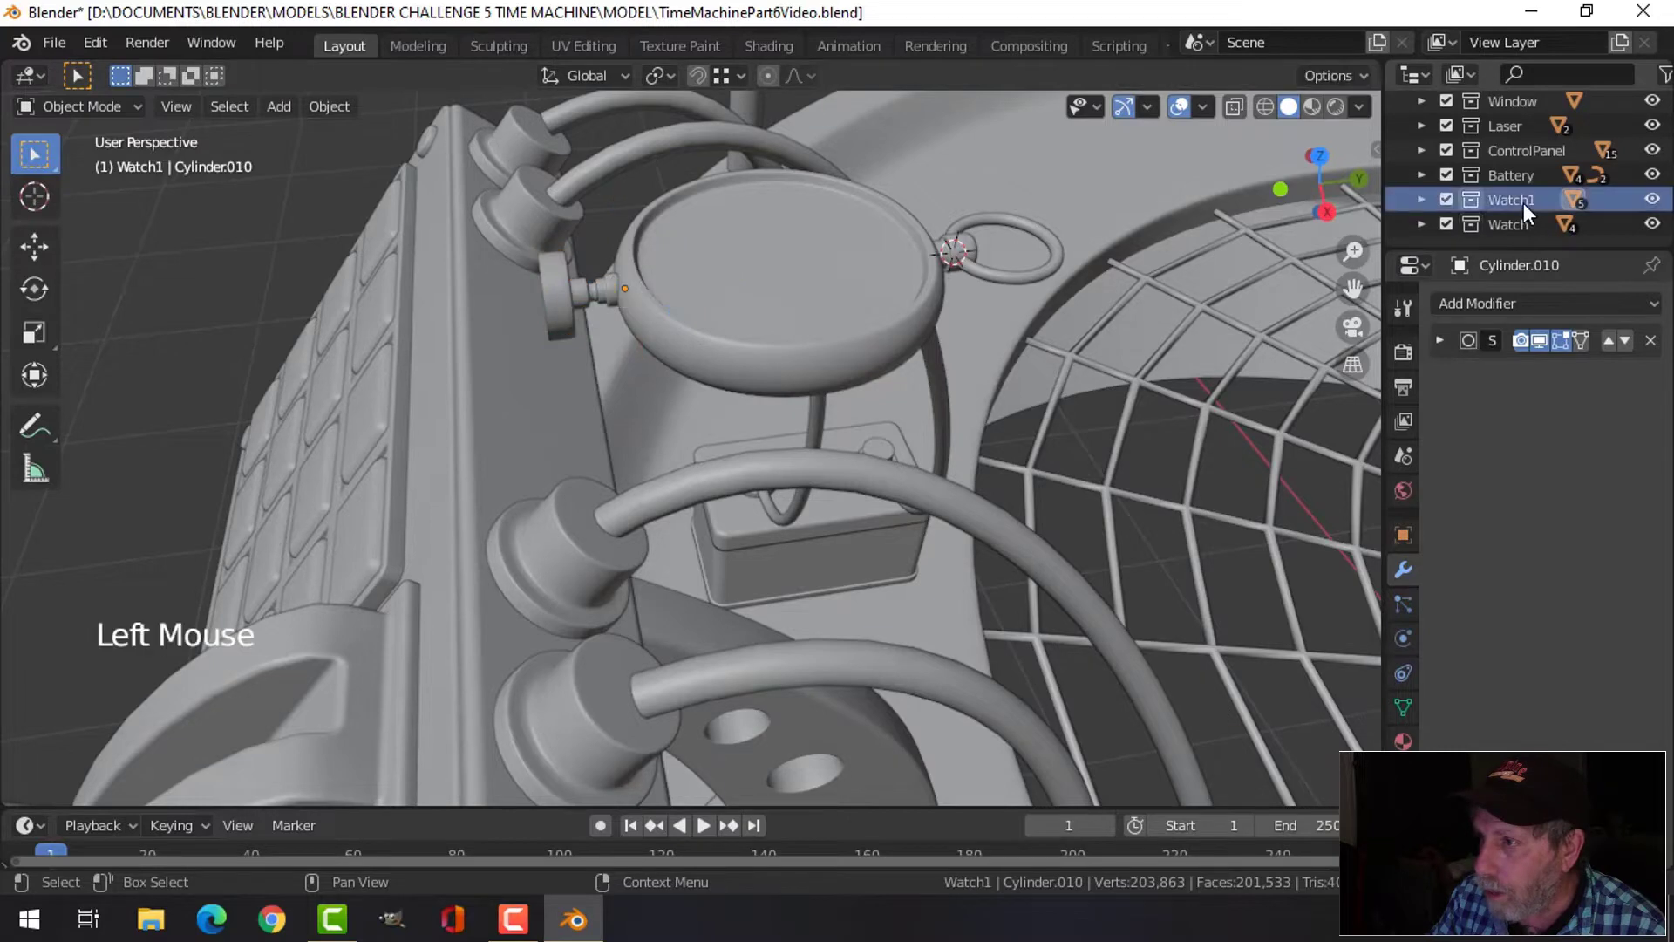
pyautogui.rightClick(1524, 203)
pyautogui.click(1429, 285)
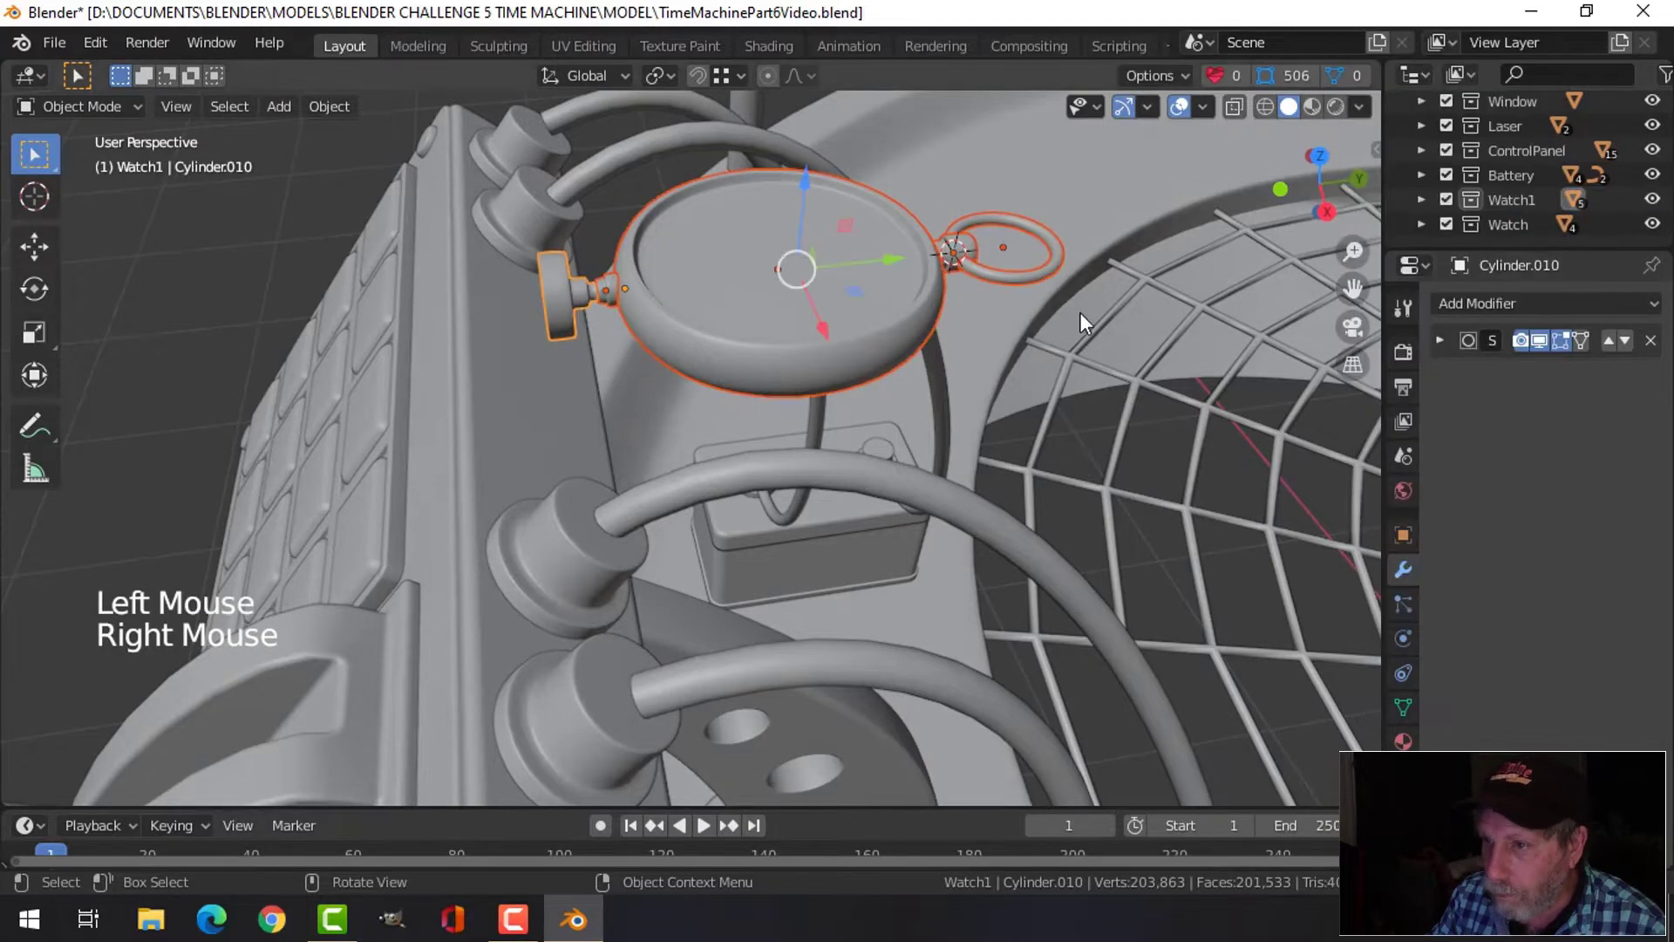
pyautogui.press('KP_3')
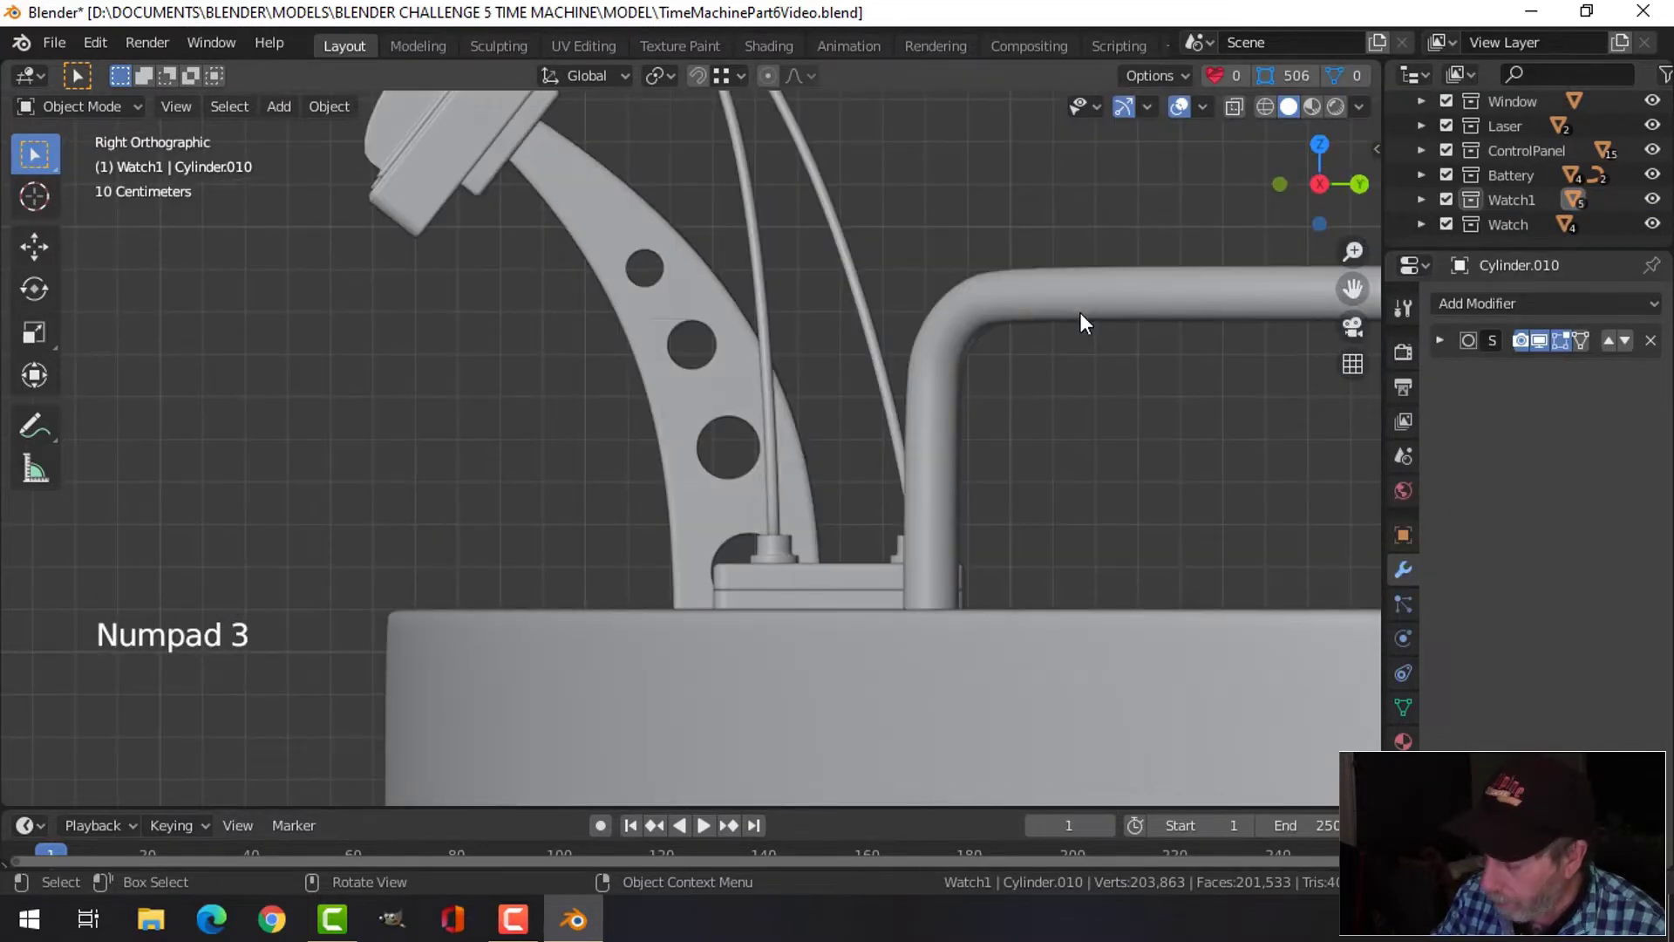
pyautogui.press('KP_Decimal')
pyautogui.scroll(2, 587, 450)
pyautogui.keyDown('shift'); pyautogui.moveTo(587, 451); pyautogui.dragTo(670, 464, button='middle'); pyautogui.keyUp('shift')
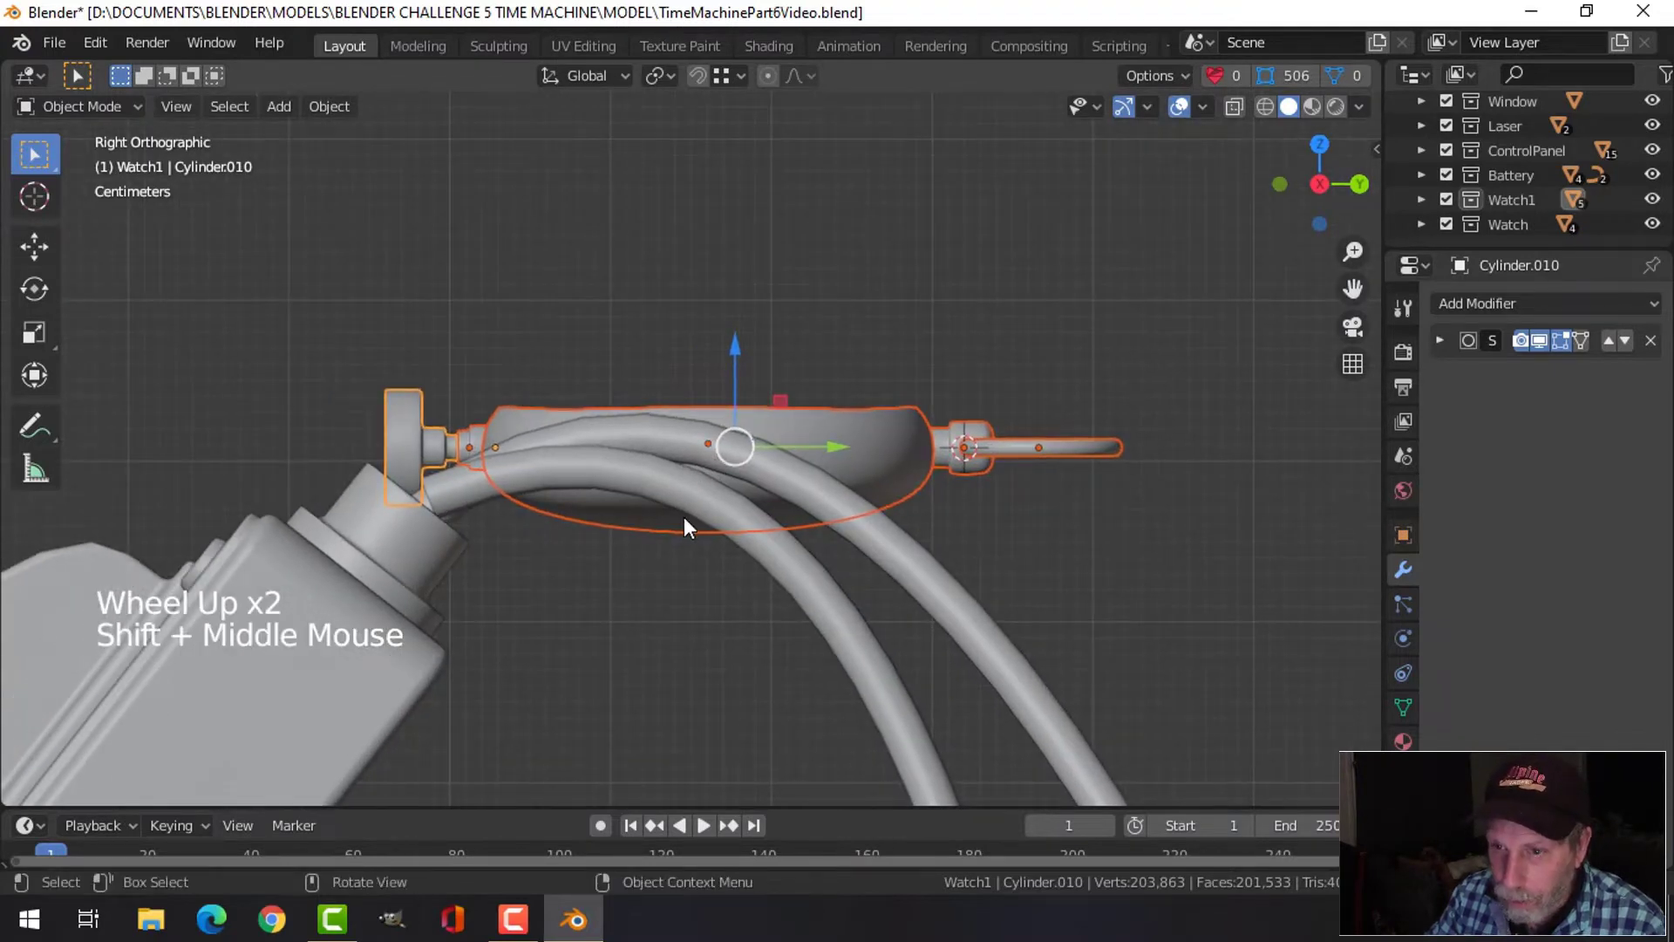
pyautogui.press('r')
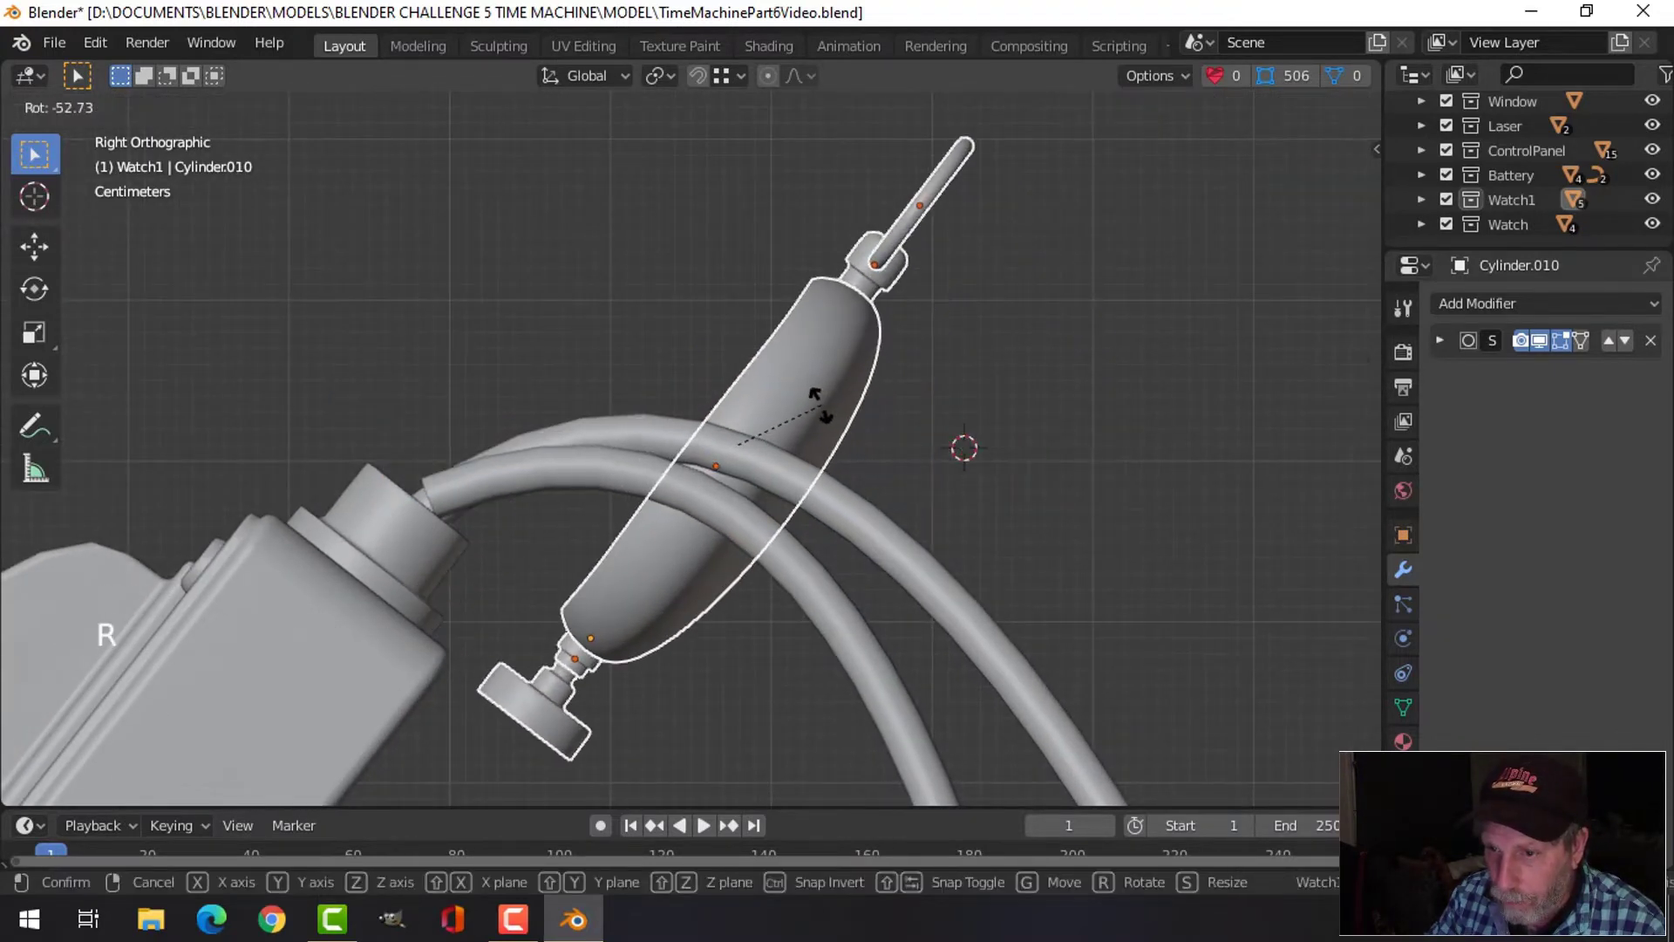
pyautogui.click(815, 399)
# Move the tilted watch about -0.11 m in Y and 0.09 m in Z onto the panel's top edge, fine-tuning its rotation by 1.15° and 1.7°
pyautogui.press('g')
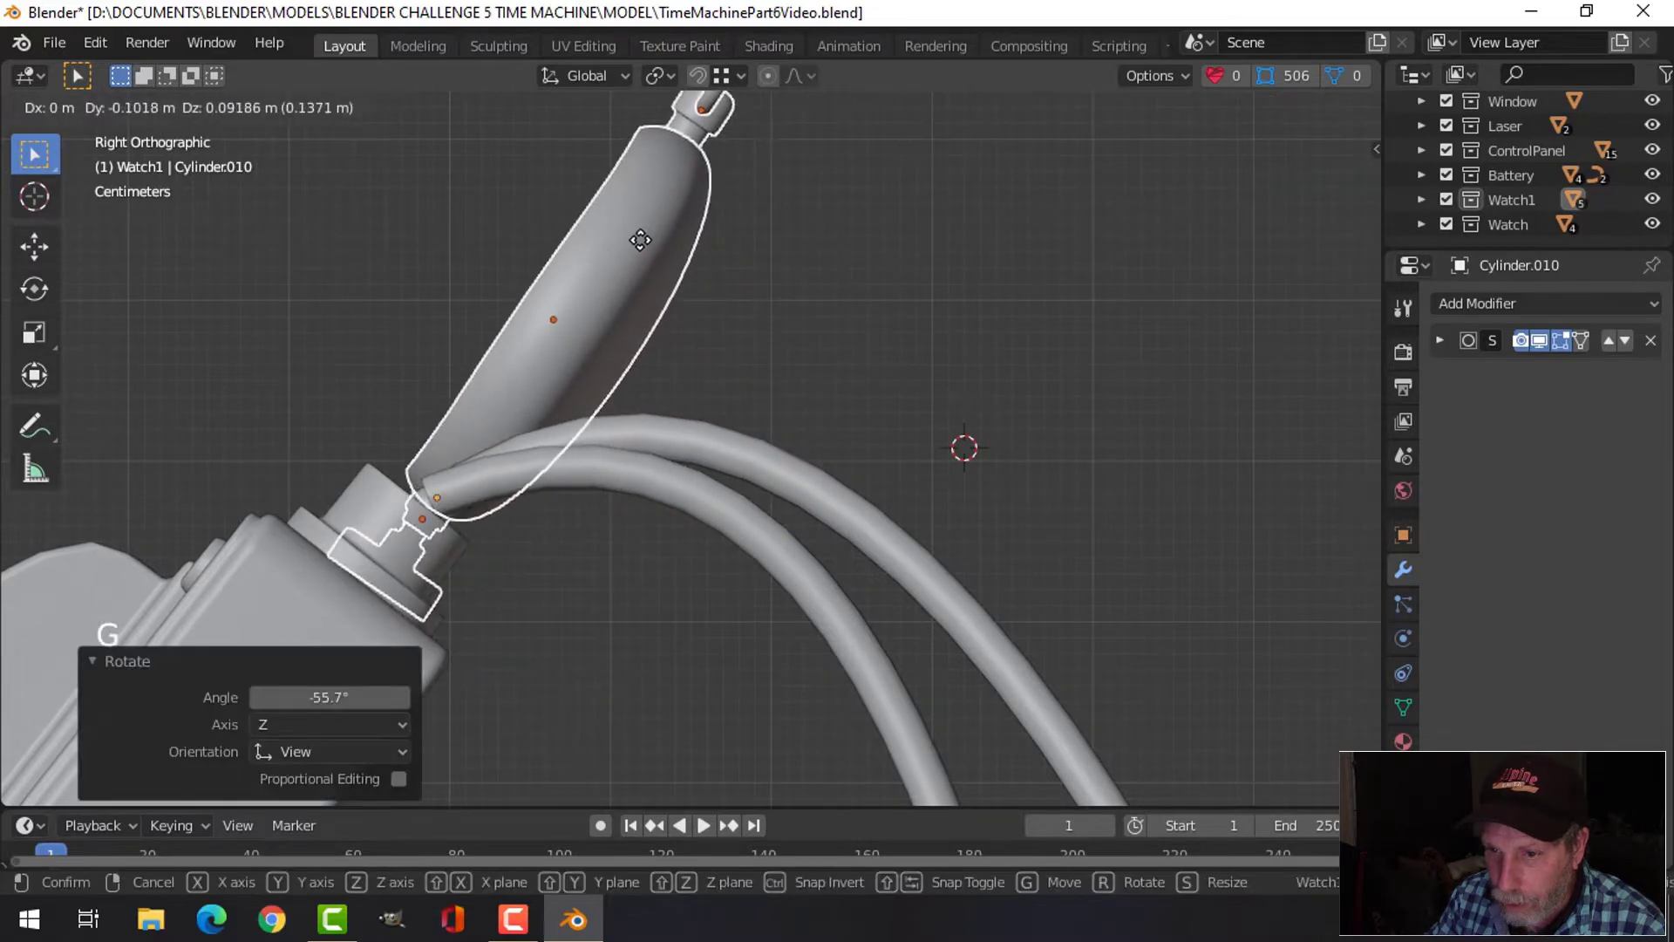
pyautogui.click(656, 260)
pyautogui.press('r')
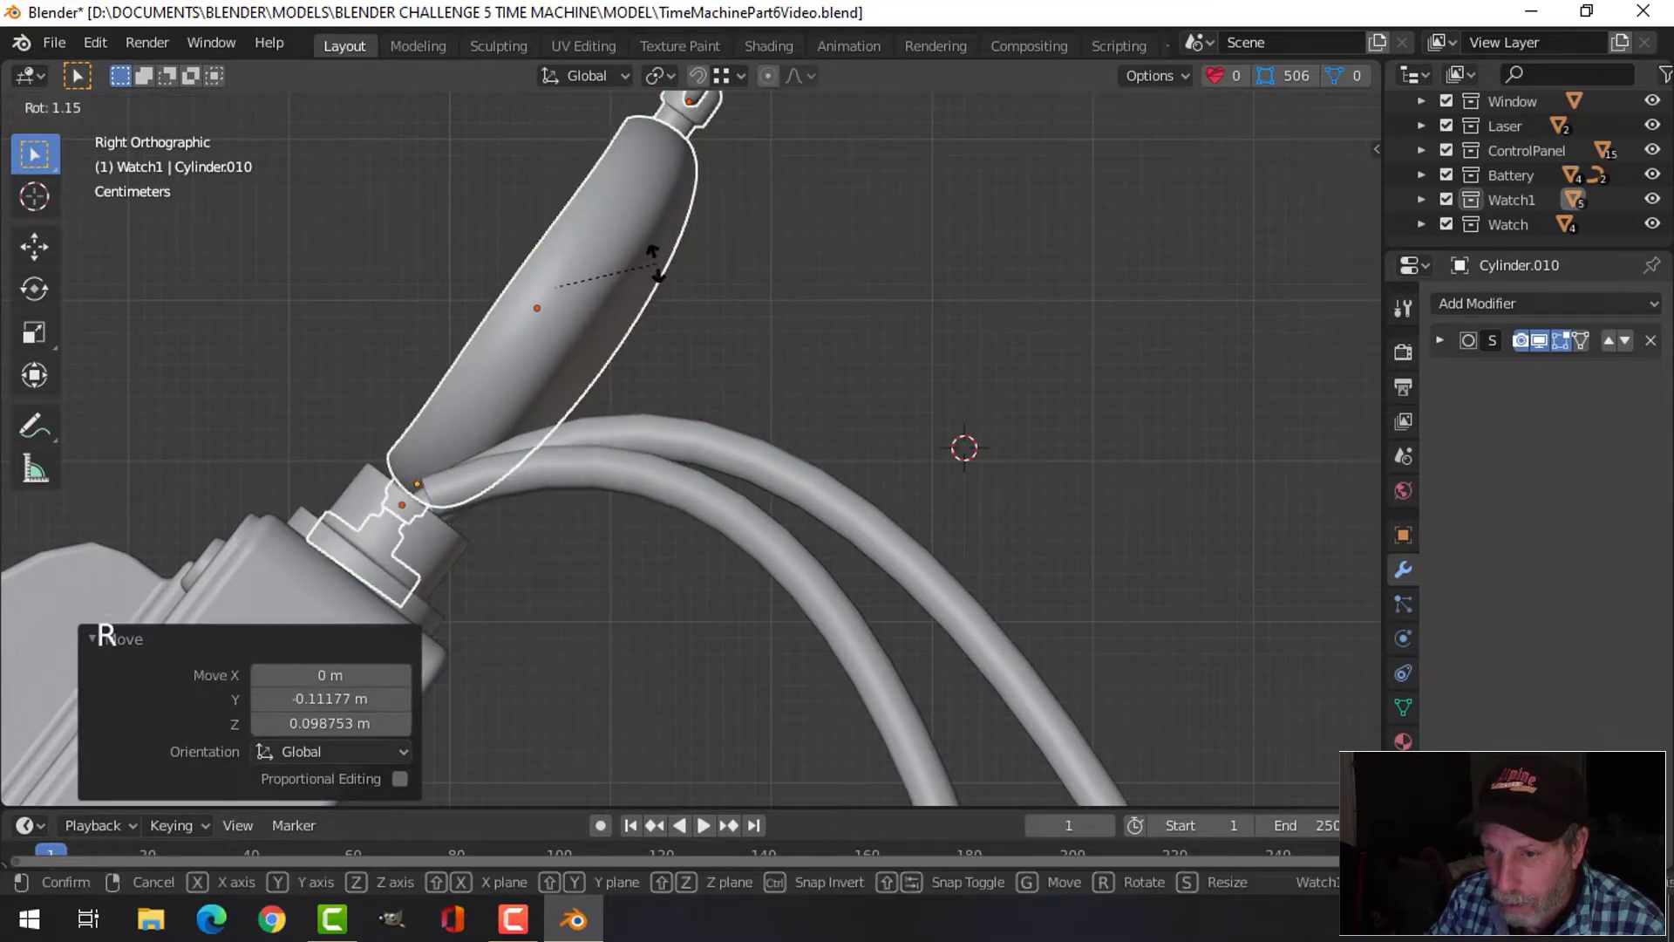
pyautogui.click(656, 261)
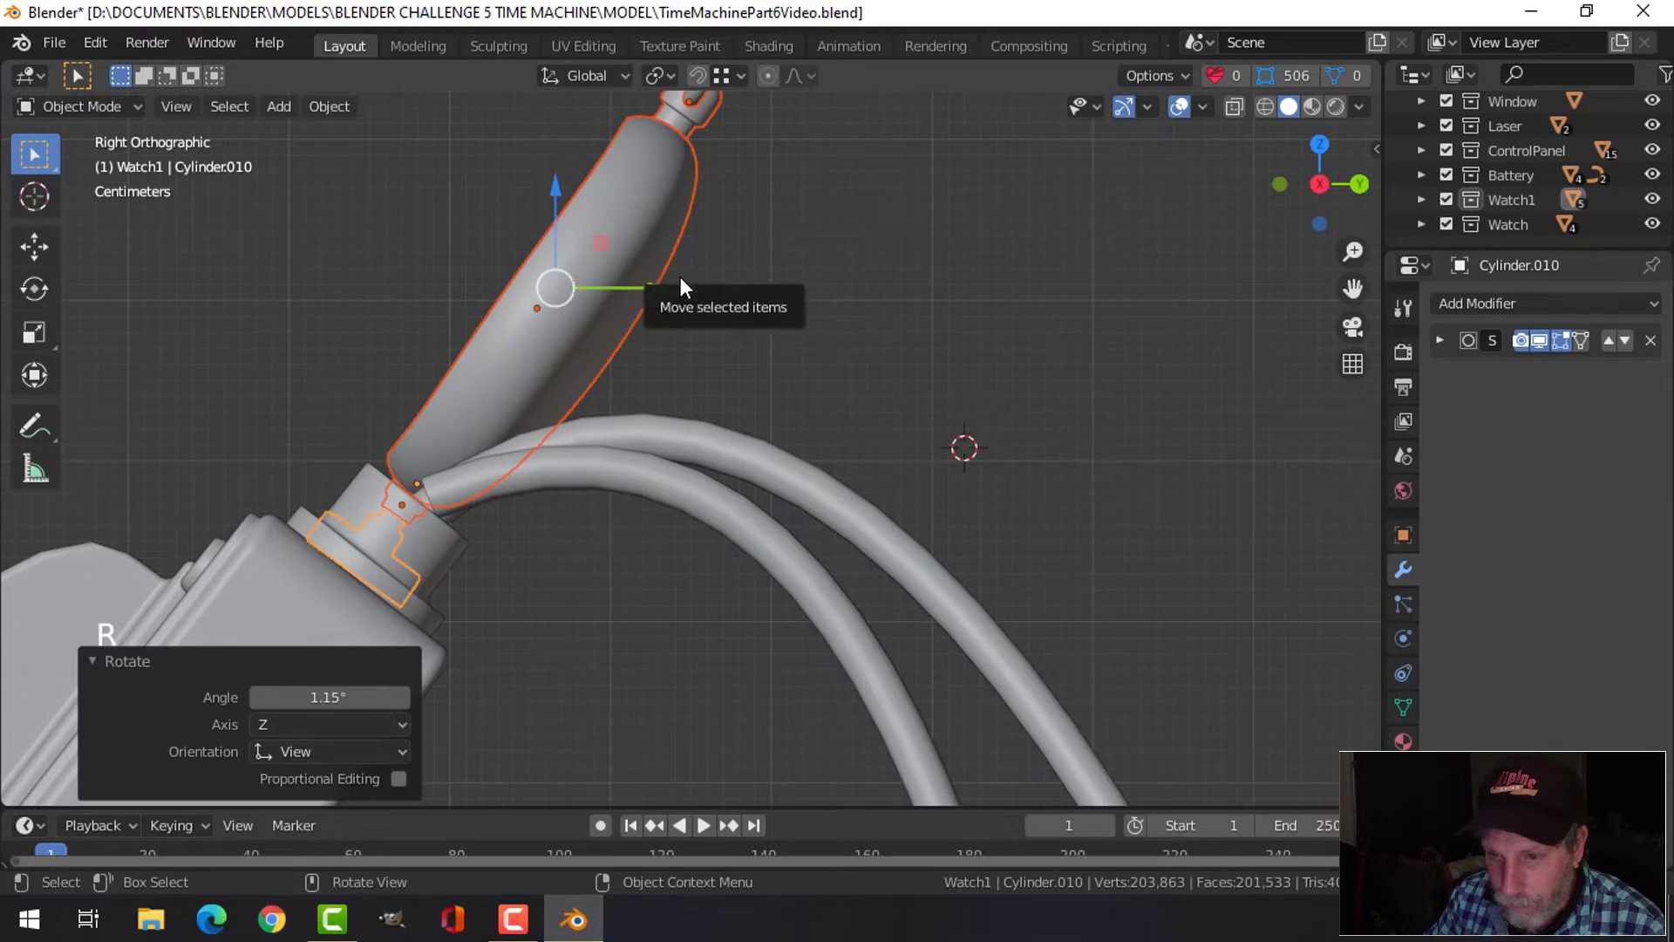
pyautogui.press('r')
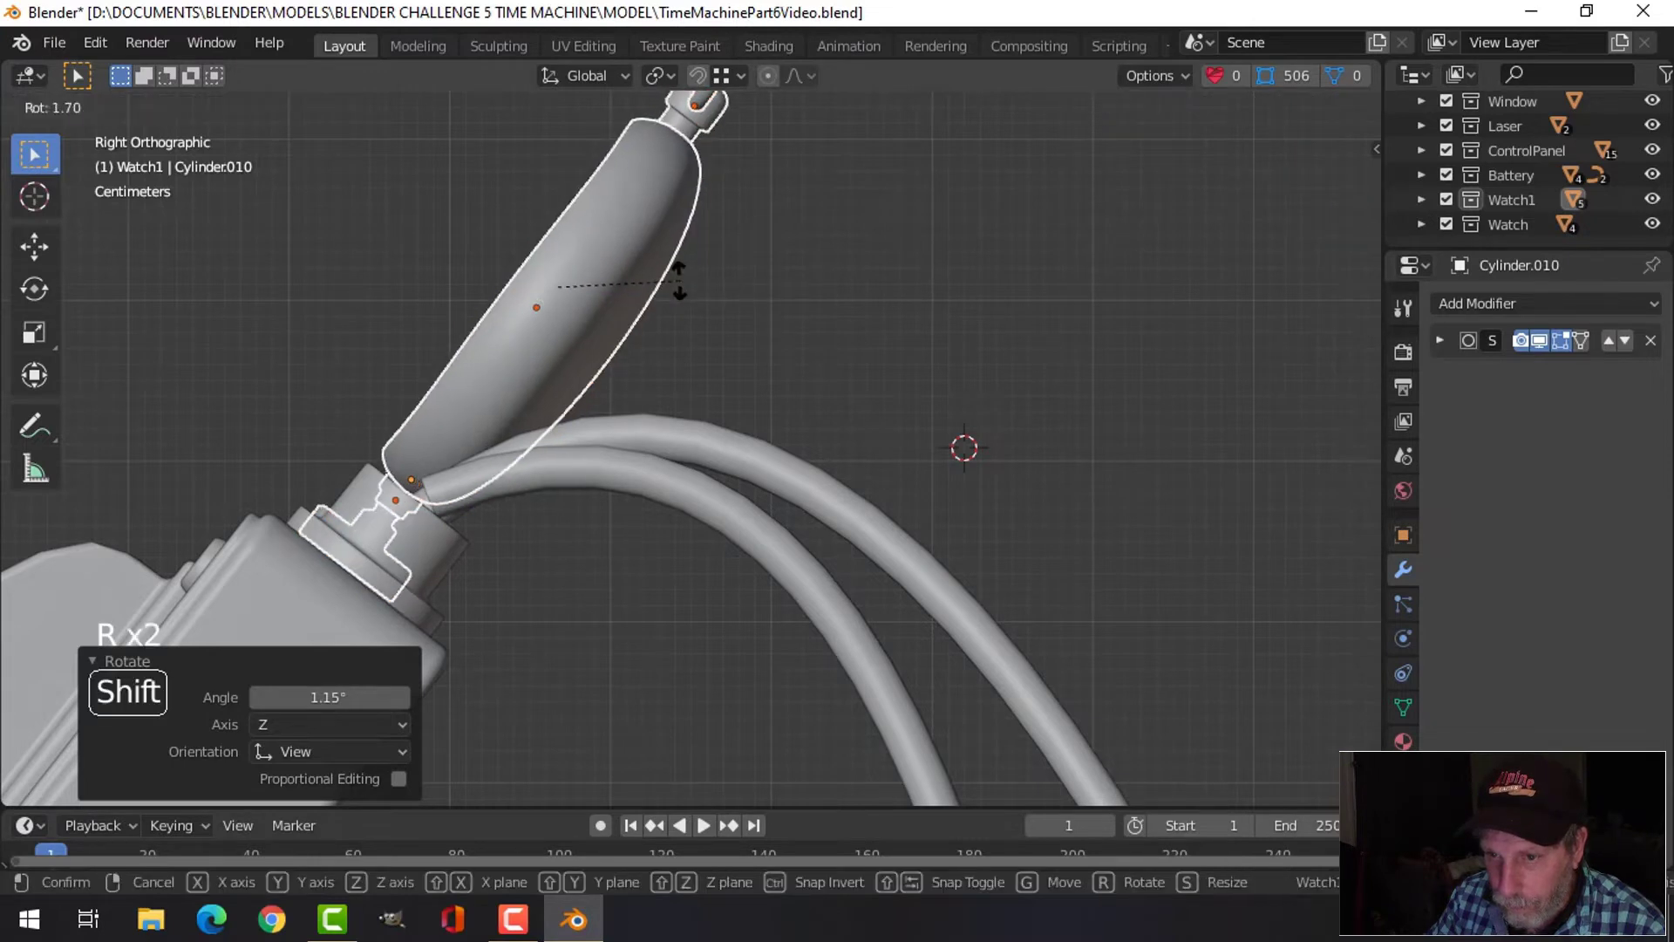
pyautogui.click(677, 281)
pyautogui.press('g')
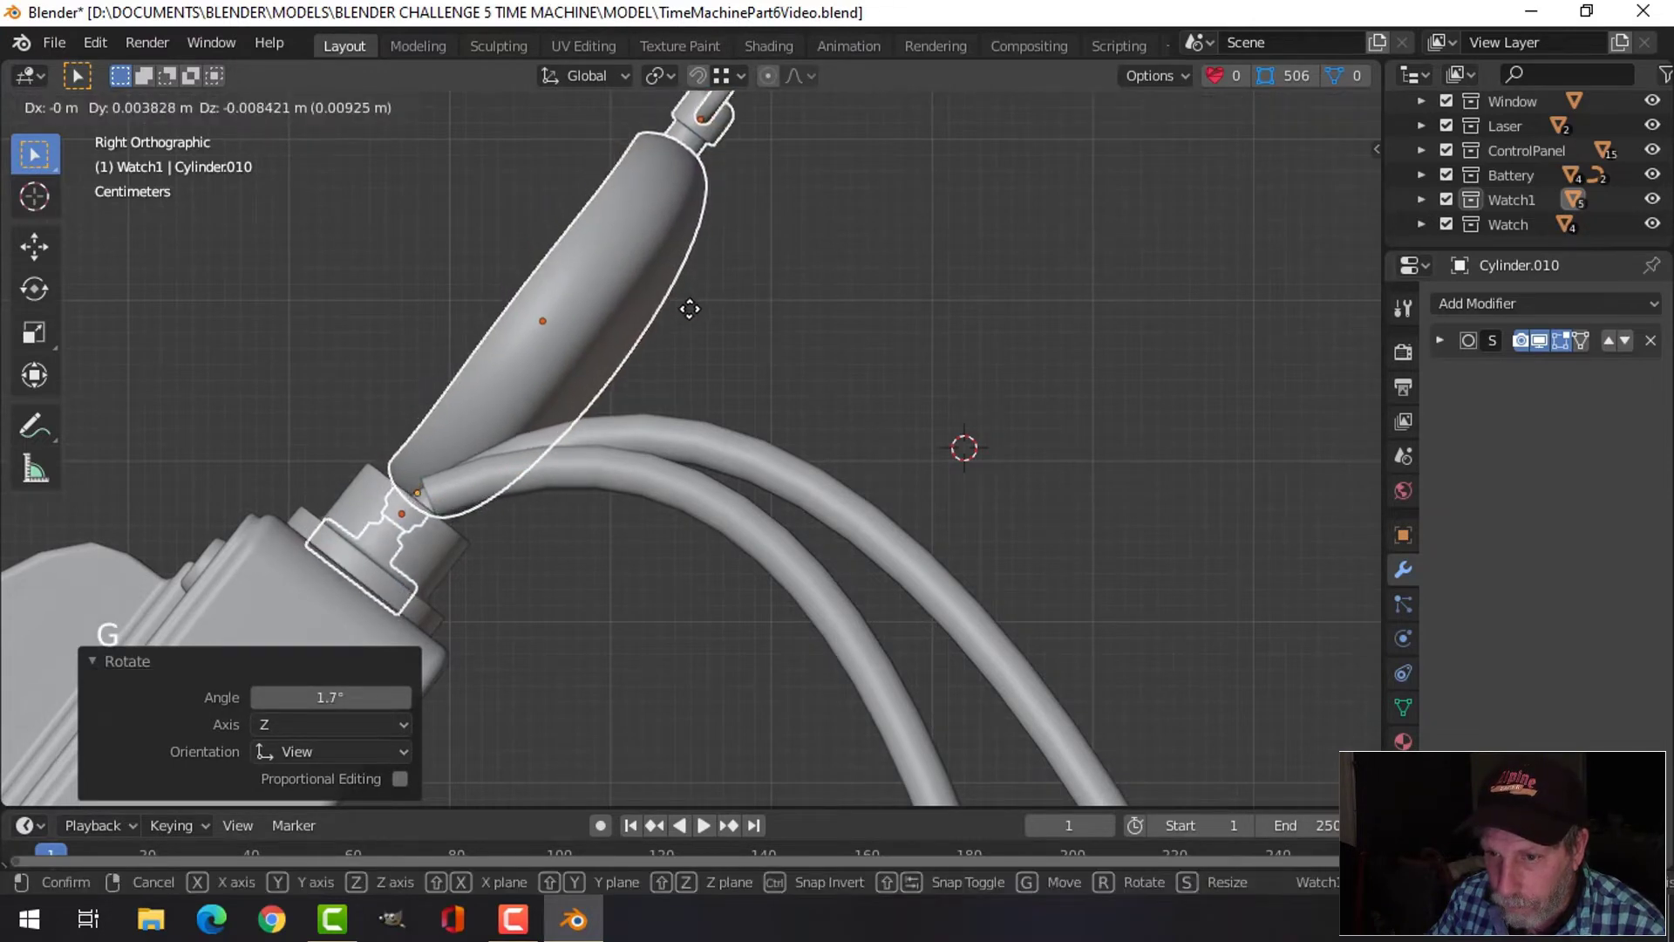
pyautogui.click(686, 350)
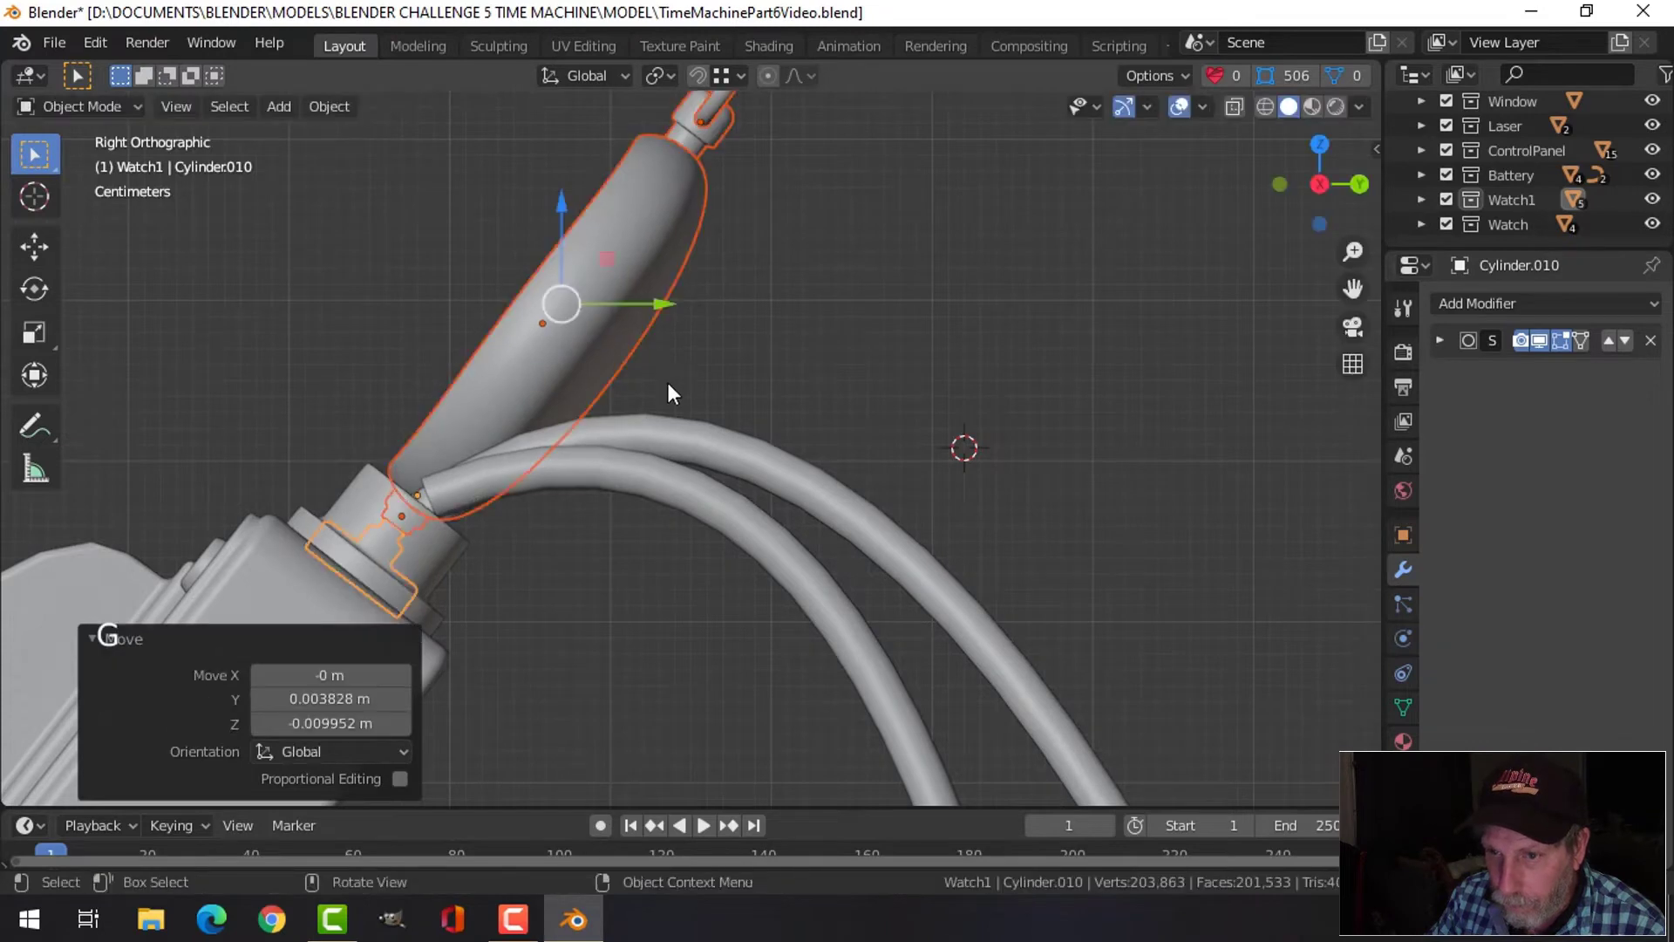
# Set the transform orientation to Normal and nudge the tilted watch along its local Z axis to line up its crown with the panel's top face
pyautogui.moveTo(668, 392); pyautogui.dragTo(733, 489, button='middle')
pyautogui.scroll(-3, 732, 489)
pyautogui.moveTo(587, 523); pyautogui.dragTo(523, 462, button='middle')
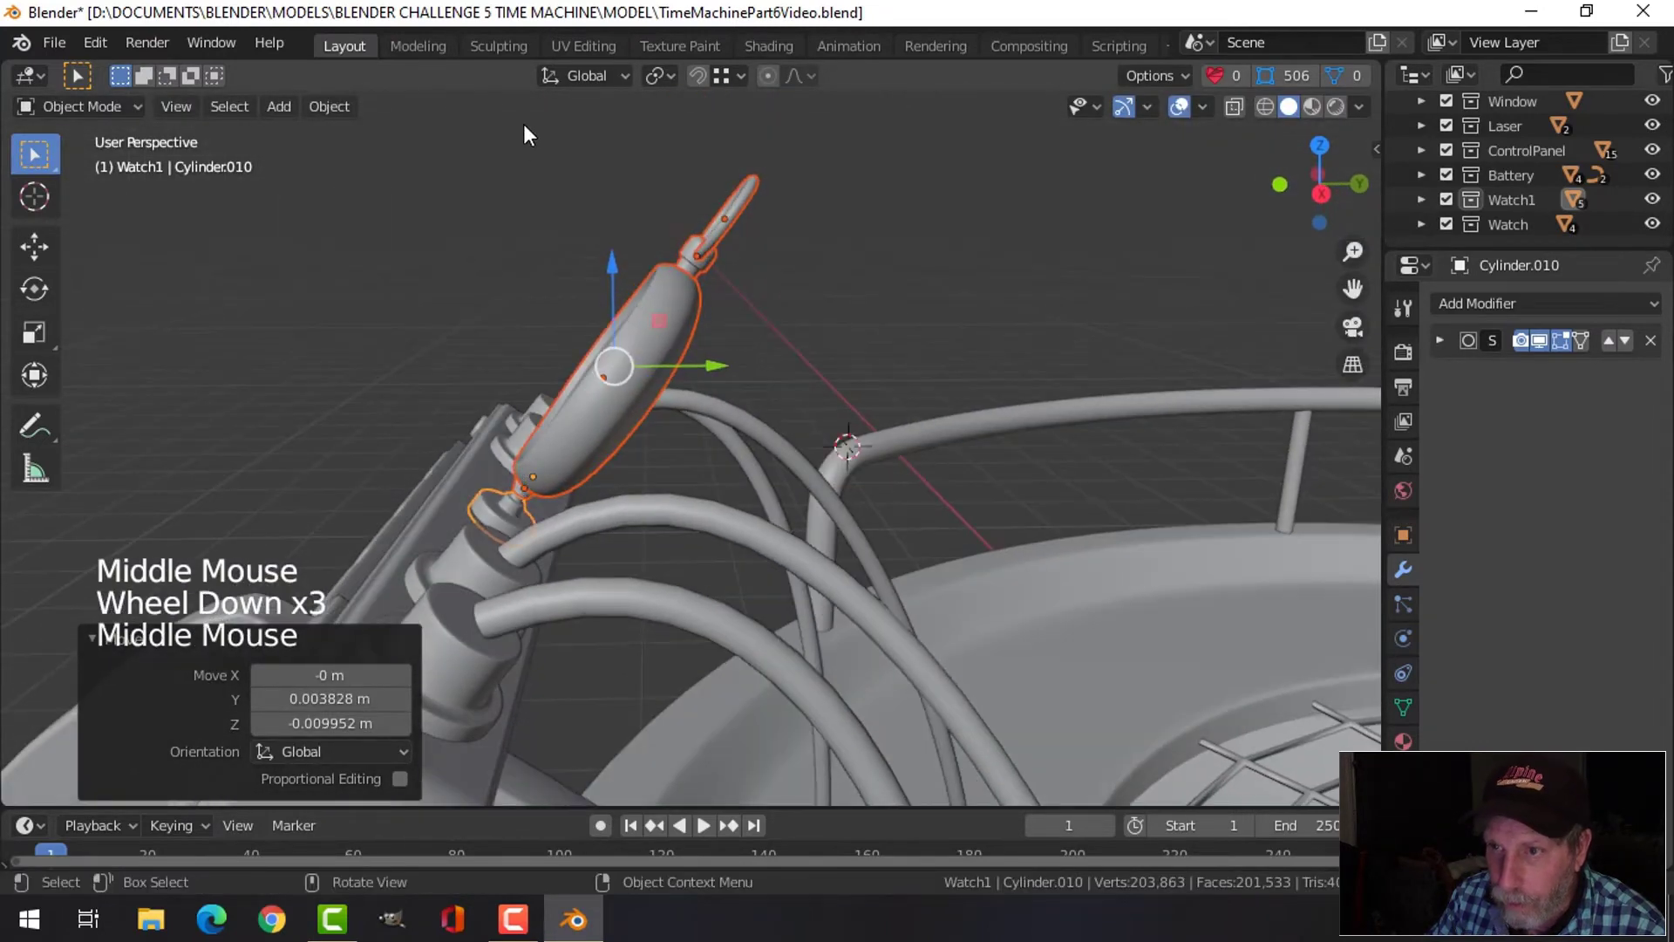
pyautogui.click(592, 76)
pyautogui.click(521, 201)
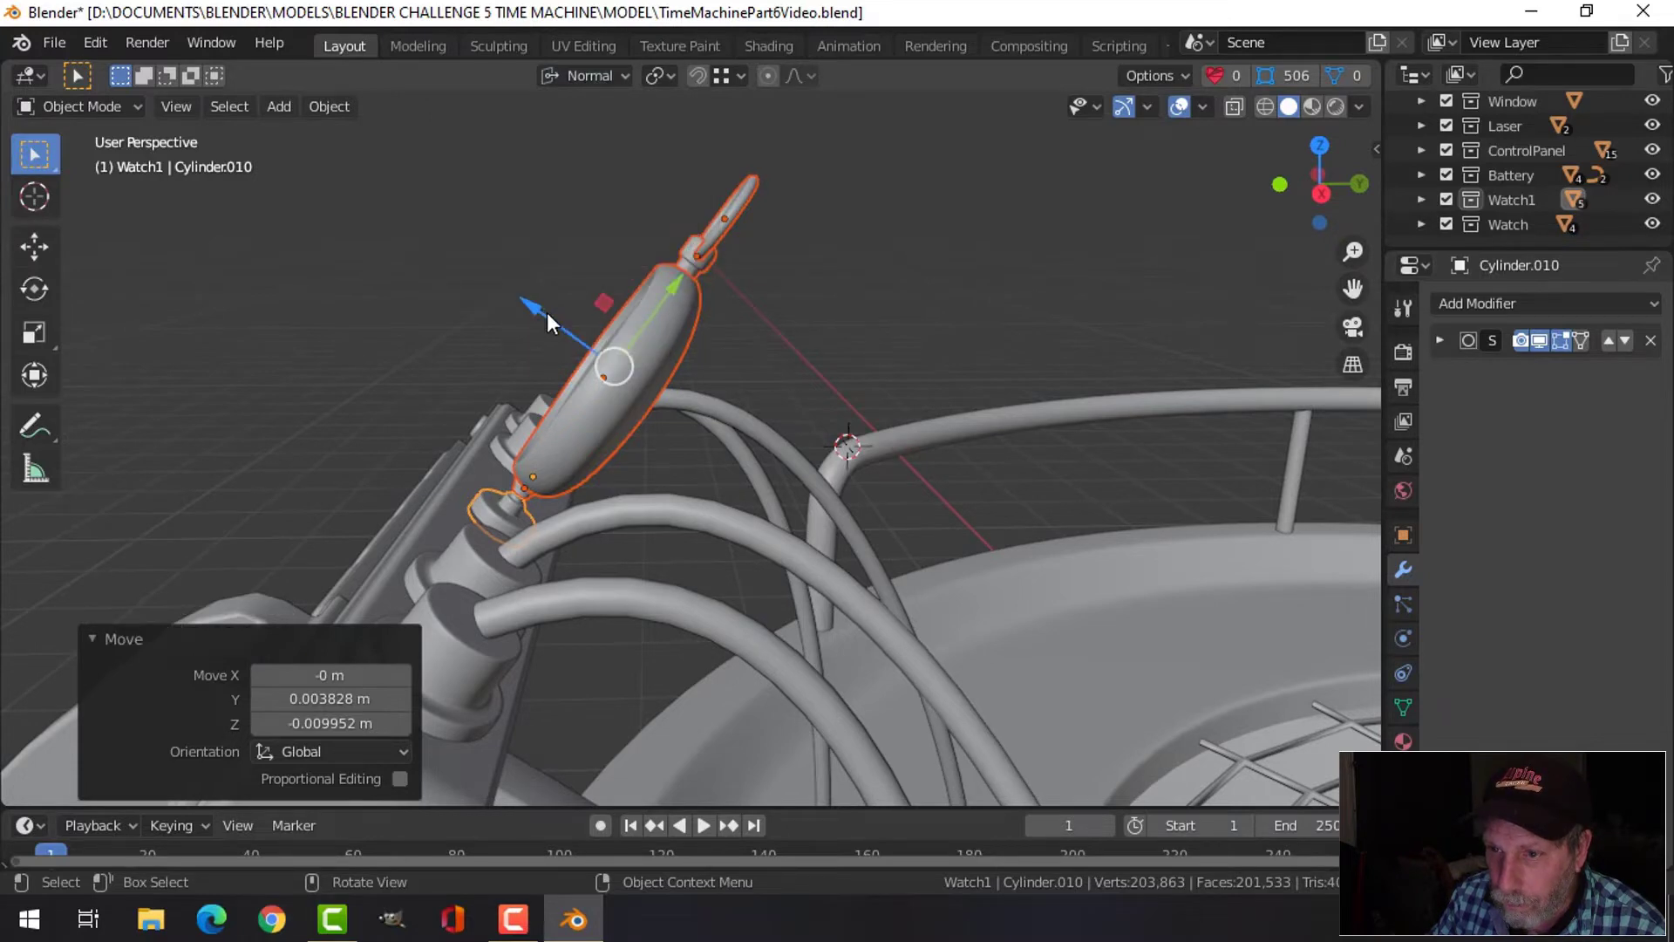
pyautogui.moveTo(535, 307); pyautogui.dragTo(542, 312)
pyautogui.moveTo(543, 312); pyautogui.dragTo(609, 408, button='middle')
pyautogui.moveTo(530, 317); pyautogui.dragTo(544, 324)
pyautogui.moveTo(544, 324)
pyautogui.mouseDown(button='middle')
pyautogui.moveTo(583, 385)
pyautogui.moveTo(558, 391)
pyautogui.moveTo(560, 337)
pyautogui.mouseUp(button='middle')
pyautogui.moveTo(558, 301); pyautogui.dragTo(554, 301)
pyautogui.moveTo(554, 301); pyautogui.dragTo(645, 436, button='middle')
# Examine how the watch's crown and body sit on the control panel between the cable connectors from several sides
pyautogui.hotkey('alt', 'a')
pyautogui.scroll(-2, 605, 463)
pyautogui.scroll(2, 617, 508)
pyautogui.scroll(2, 571, 478)
pyautogui.moveTo(645, 436); pyautogui.dragTo(850, 462, button='middle')
pyautogui.scroll(2, 617, 476)
pyautogui.scroll(-3, 656, 441)
pyautogui.scroll(-5, 759, 470)
pyautogui.scroll(4, 601, 440)
pyautogui.scroll(5, 728, 465)
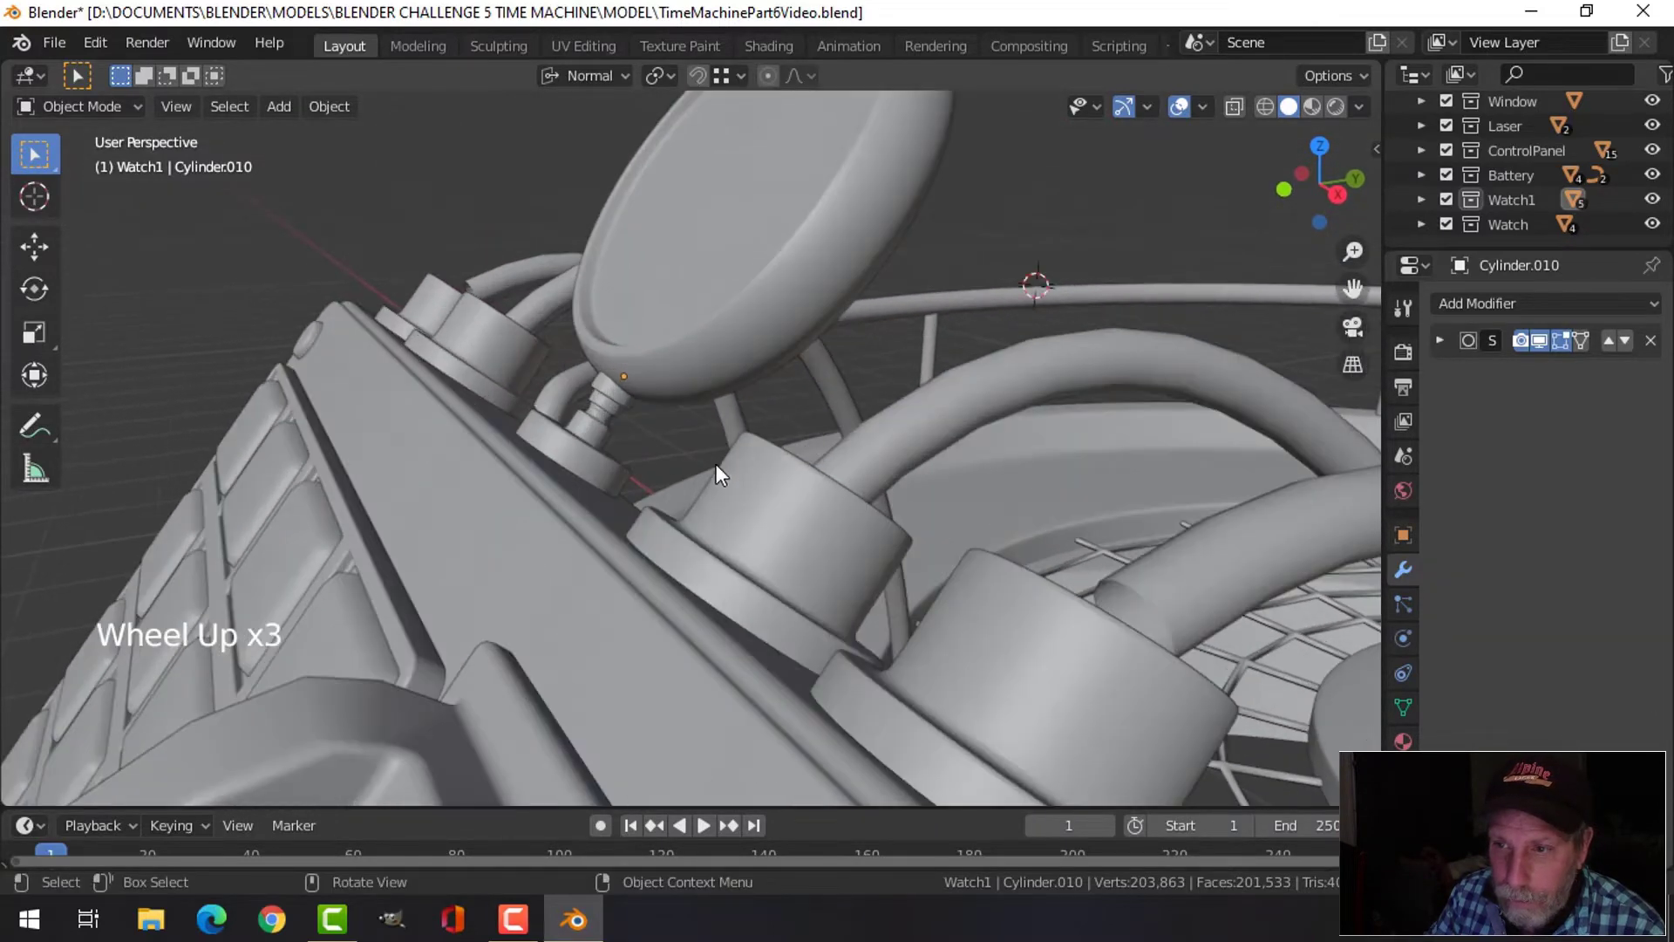
pyautogui.moveTo(656, 466); pyautogui.dragTo(531, 447, button='middle')
pyautogui.click(531, 448)
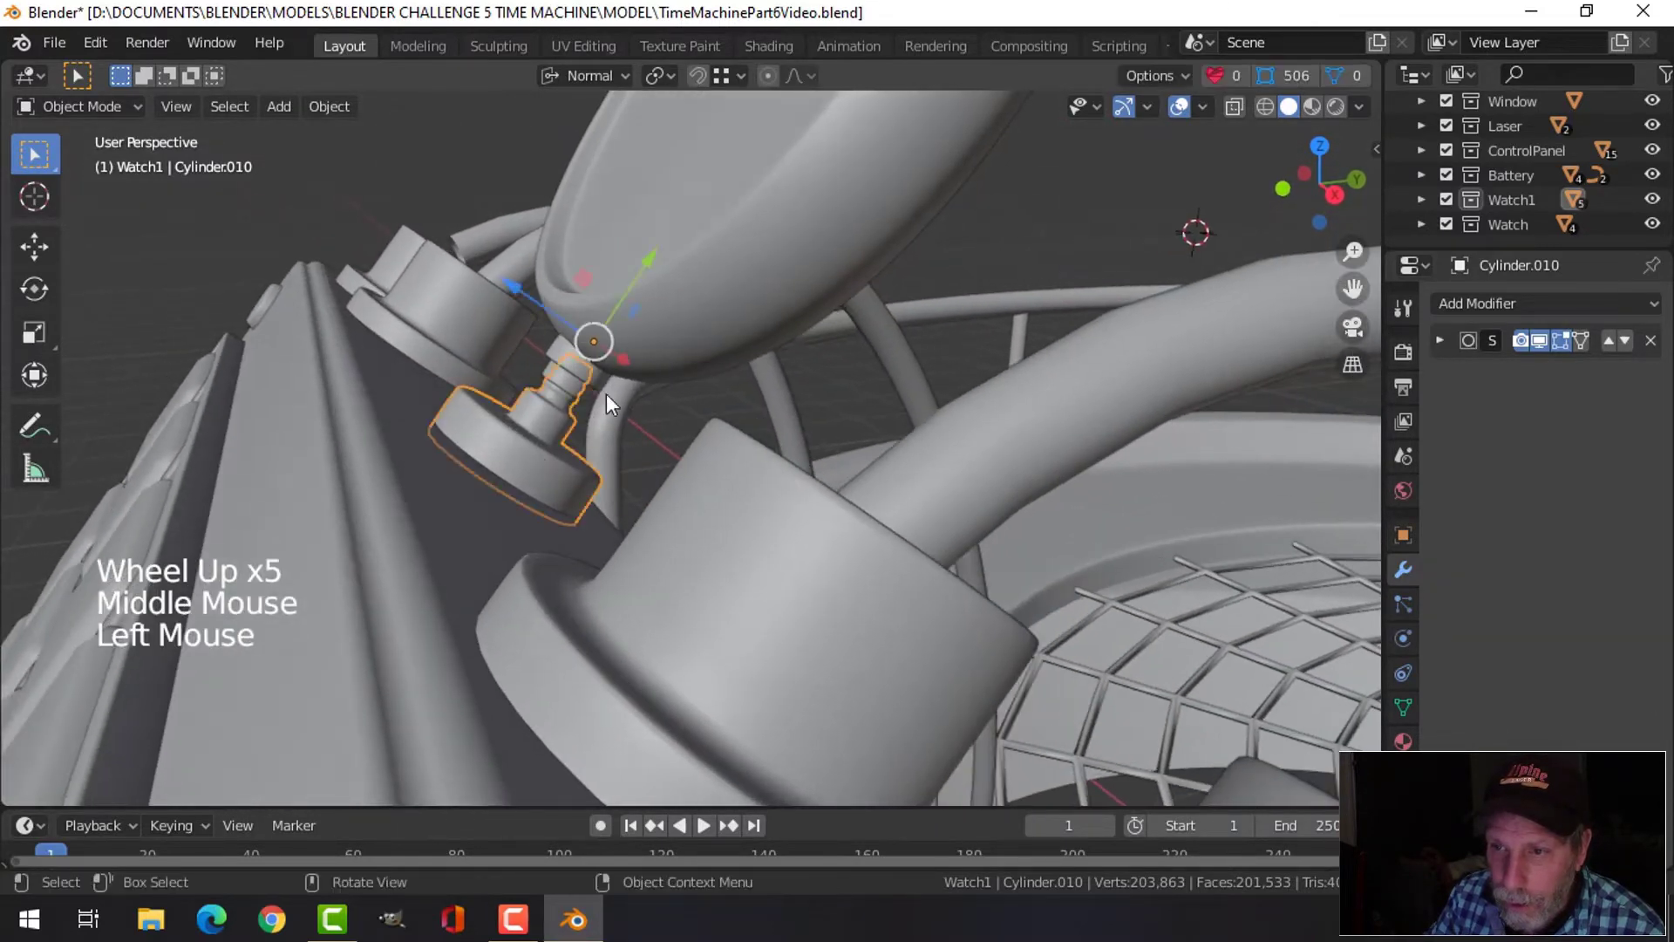
pyautogui.click(642, 264)
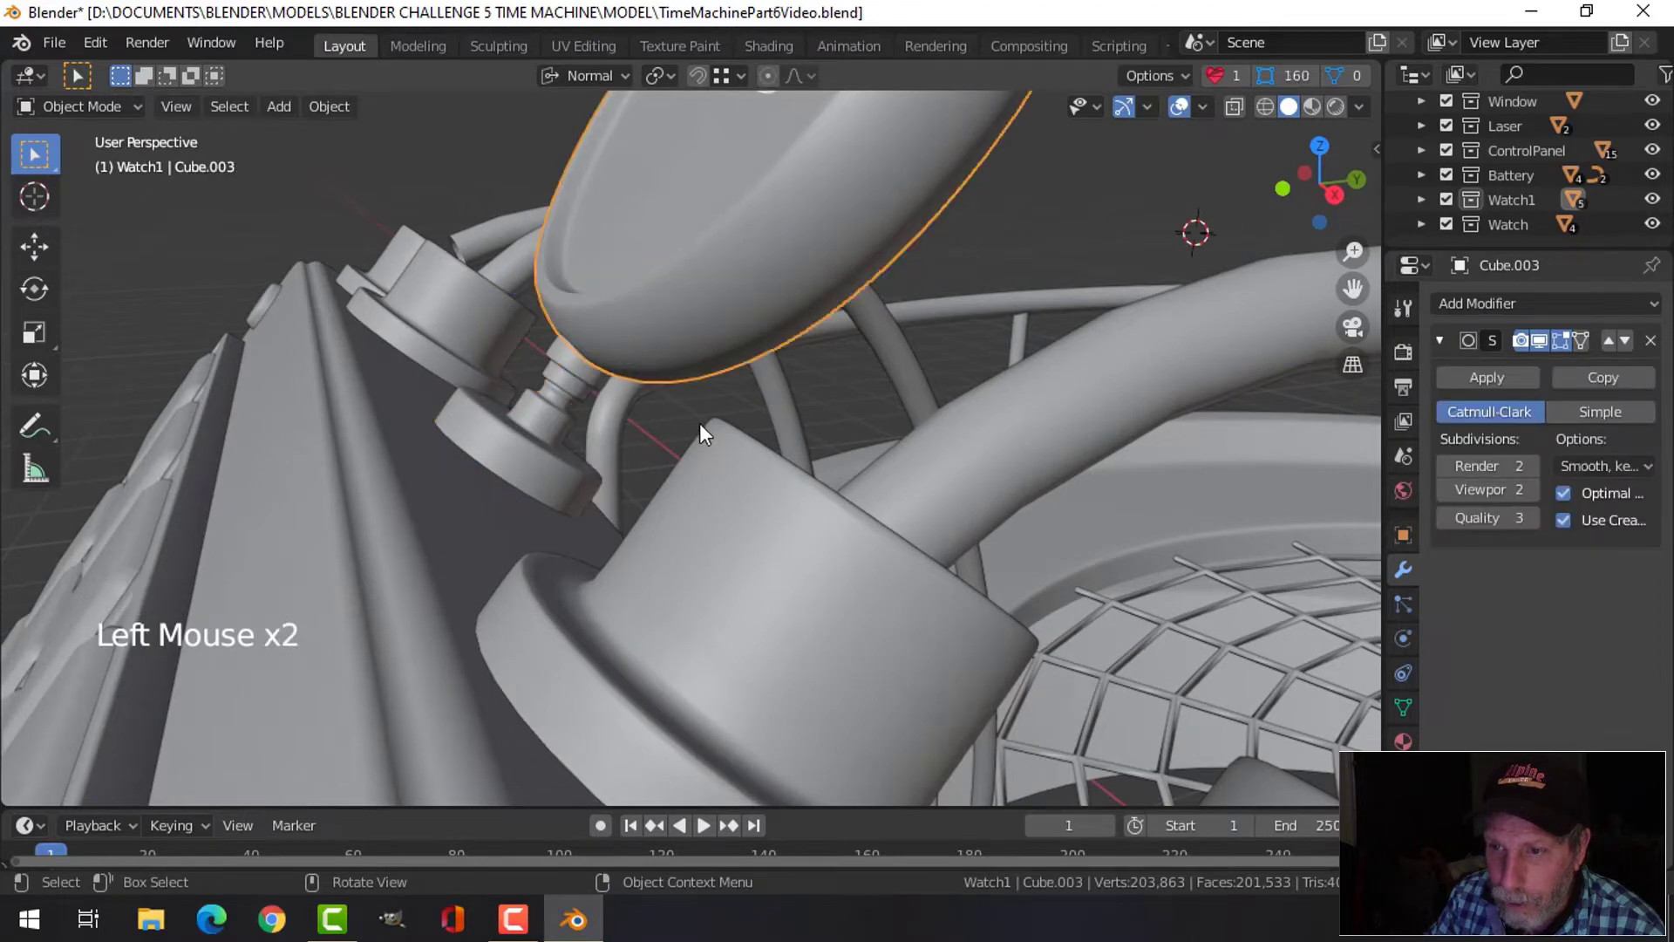
pyautogui.hotkey('alt', 'a')
pyautogui.scroll(-3, 714, 420)
pyautogui.moveTo(715, 422); pyautogui.dragTo(746, 437, button='middle')
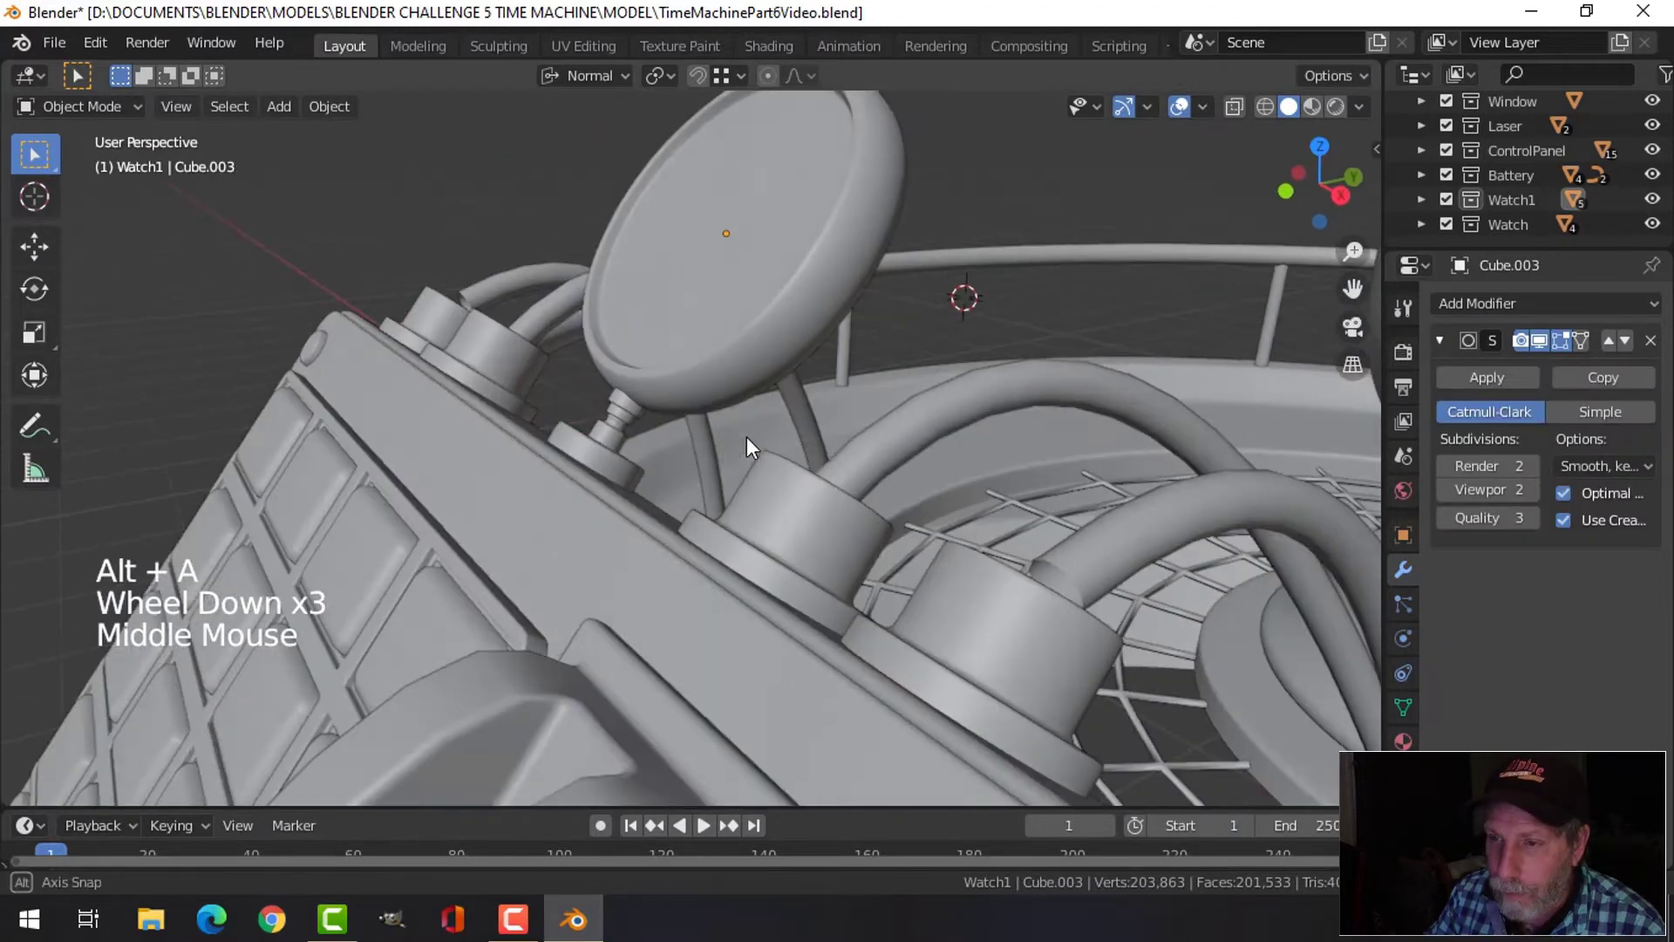
pyautogui.scroll(-3, 680, 445)
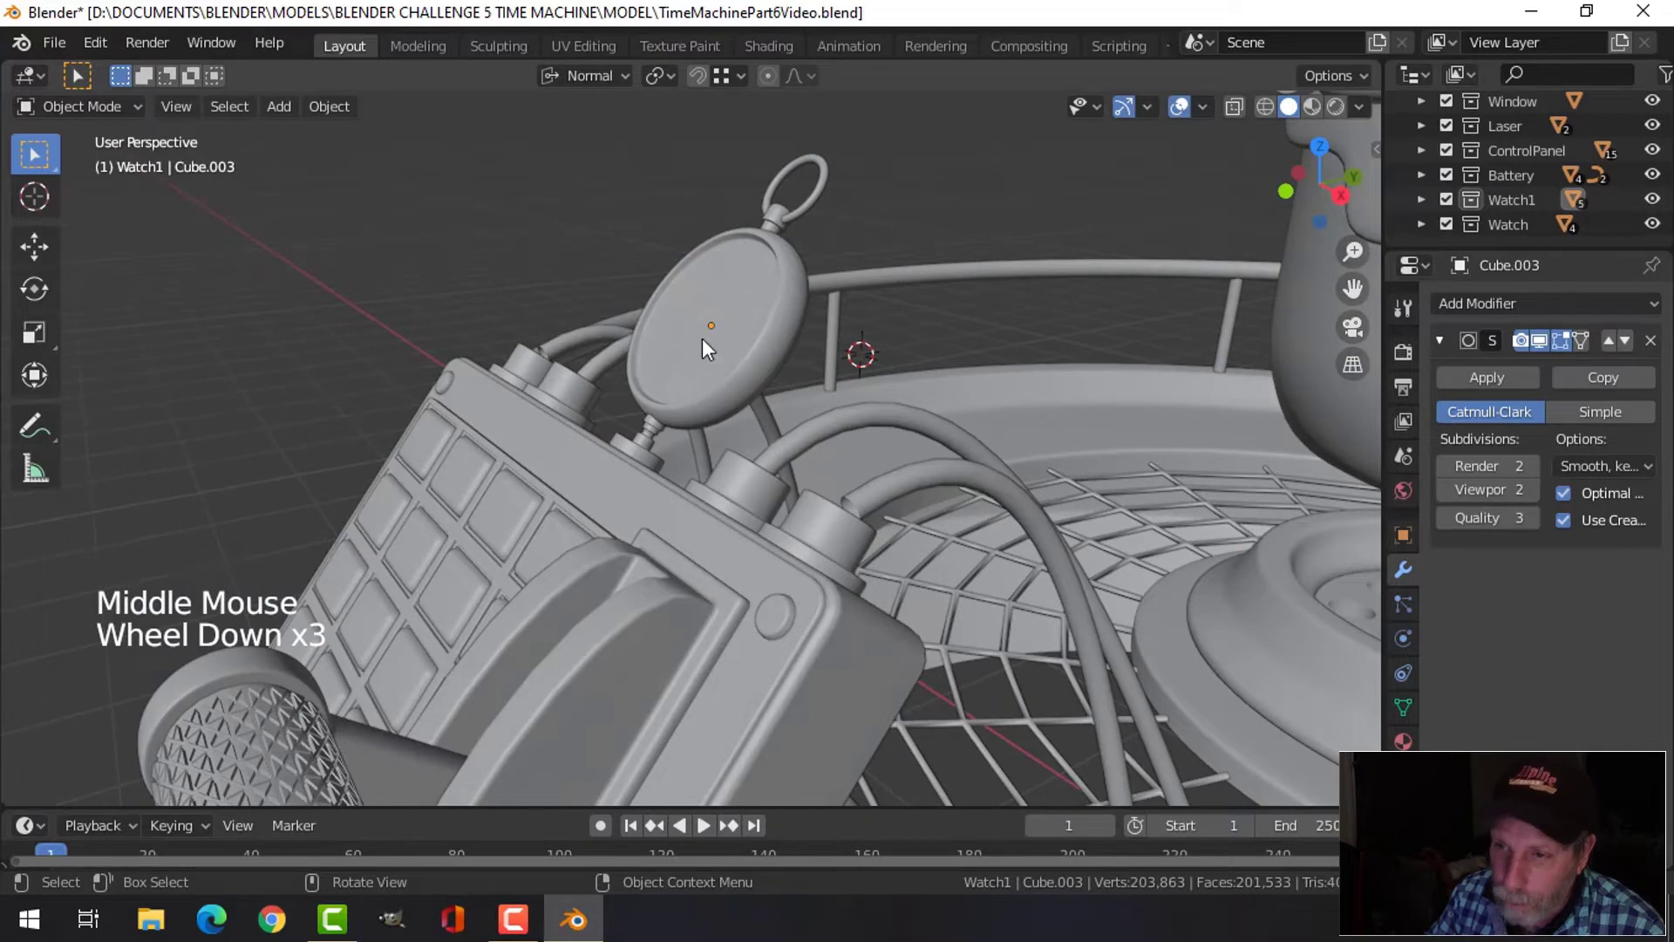
pyautogui.scroll(-2, 785, 431)
pyautogui.moveTo(830, 417); pyautogui.dragTo(752, 478, button='middle')
pyautogui.scroll(2, 673, 560)
pyautogui.click(570, 476)
pyautogui.moveTo(570, 476); pyautogui.dragTo(705, 438, button='middle')
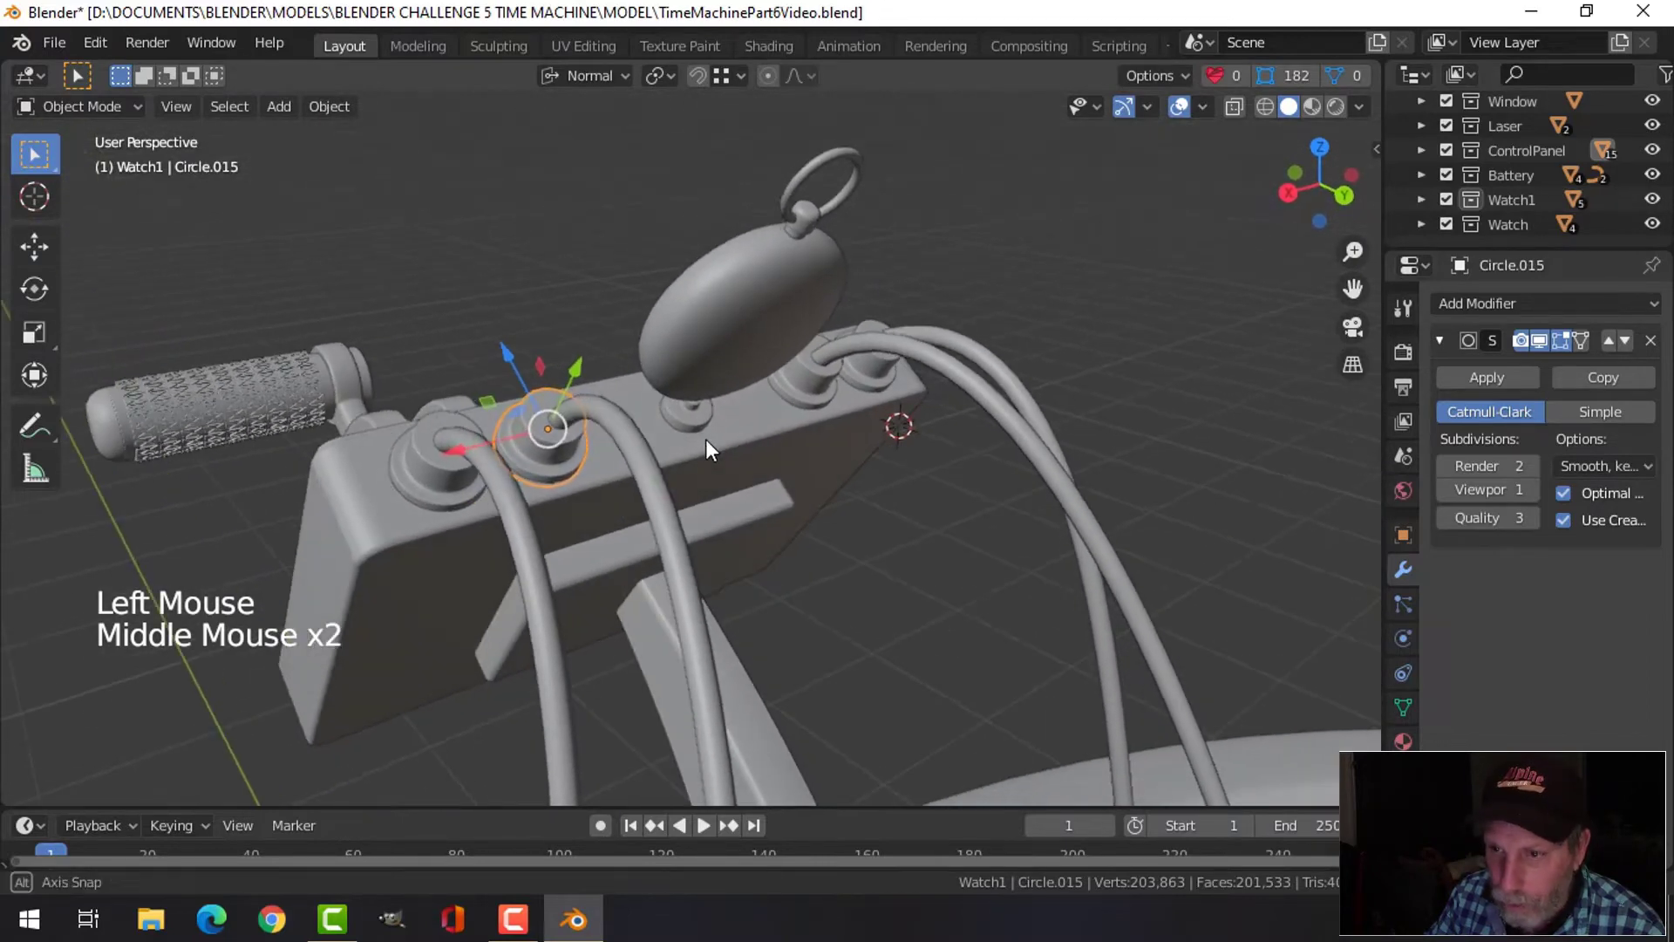
pyautogui.hotkey('shift', 'd')
pyautogui.click(687, 432)
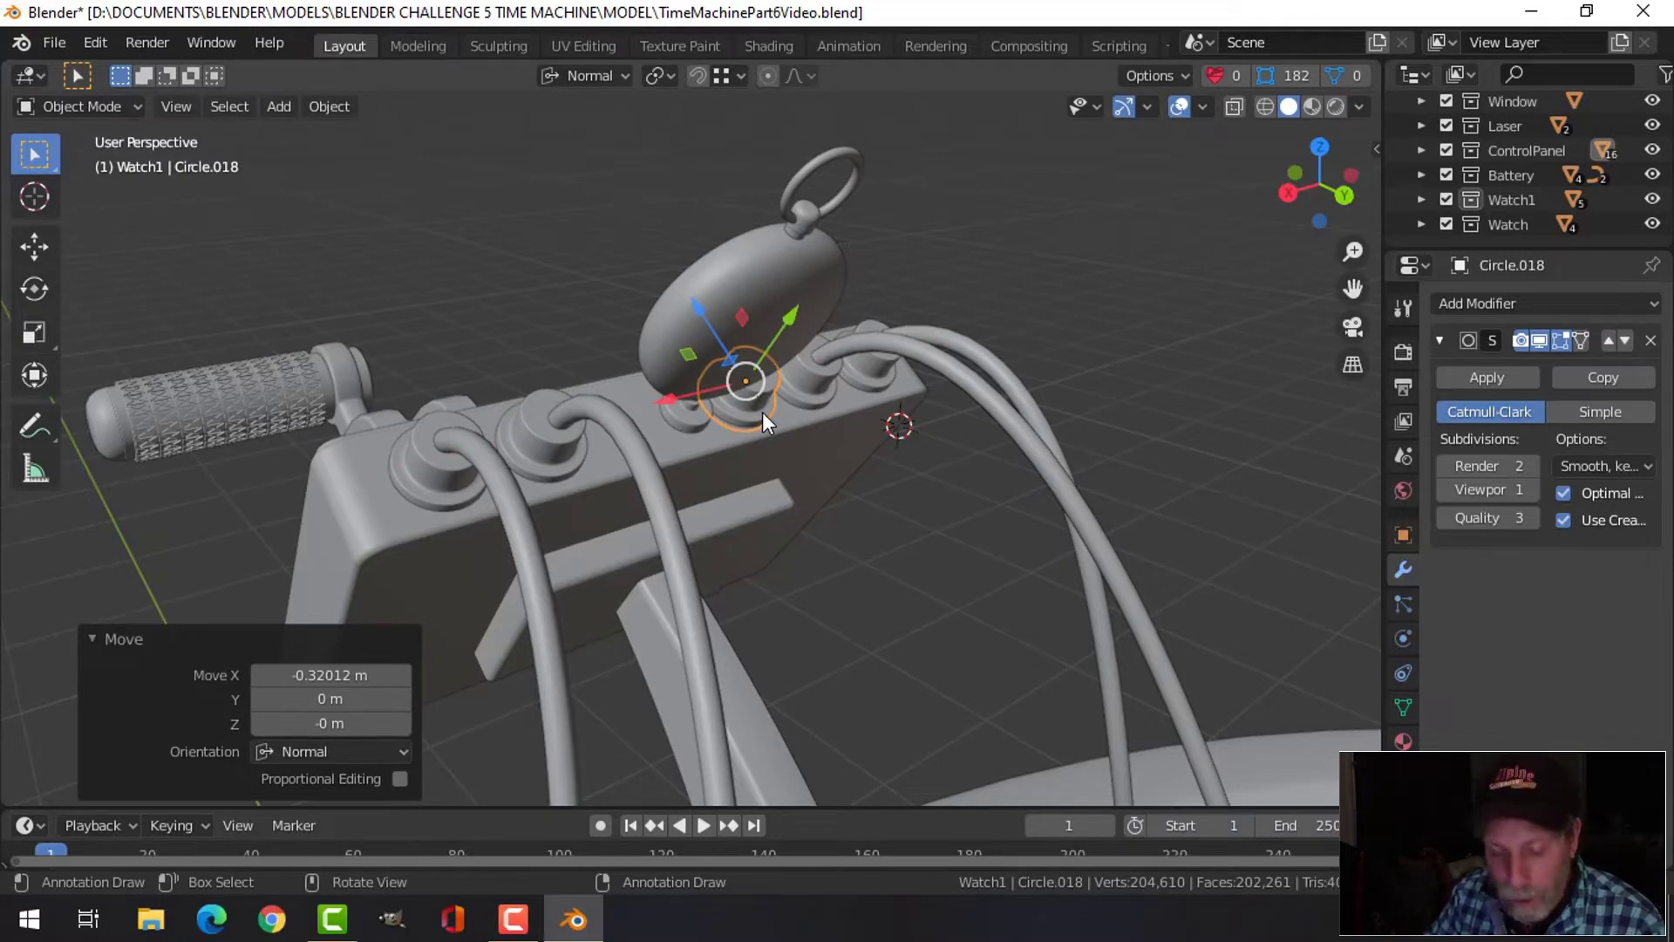
pyautogui.press('x')
pyautogui.click(762, 413)
# Select the central faces on the back of the panel watch's body in face mode and grow the selection by one ring
pyautogui.click(757, 378)
pyautogui.press('Tab')
pyautogui.moveTo(854, 345); pyautogui.dragTo(759, 285, button='middle')
pyautogui.hotkey('alt', 'a')
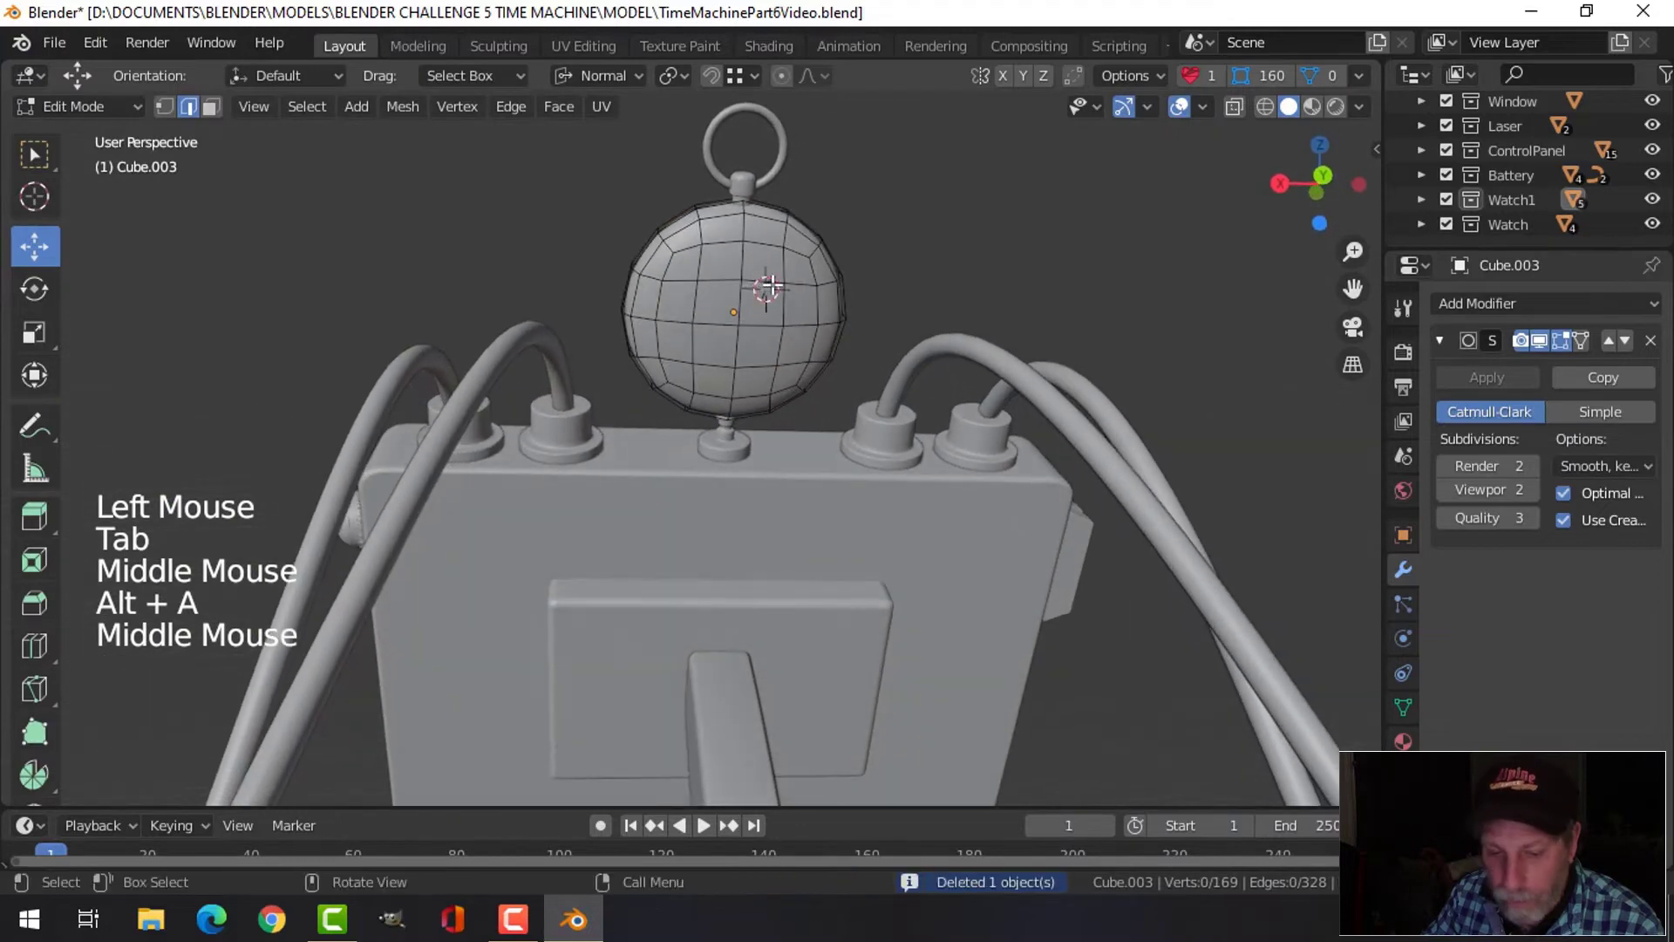
pyautogui.press('3')
pyautogui.press('c')
pyautogui.click(732, 324)
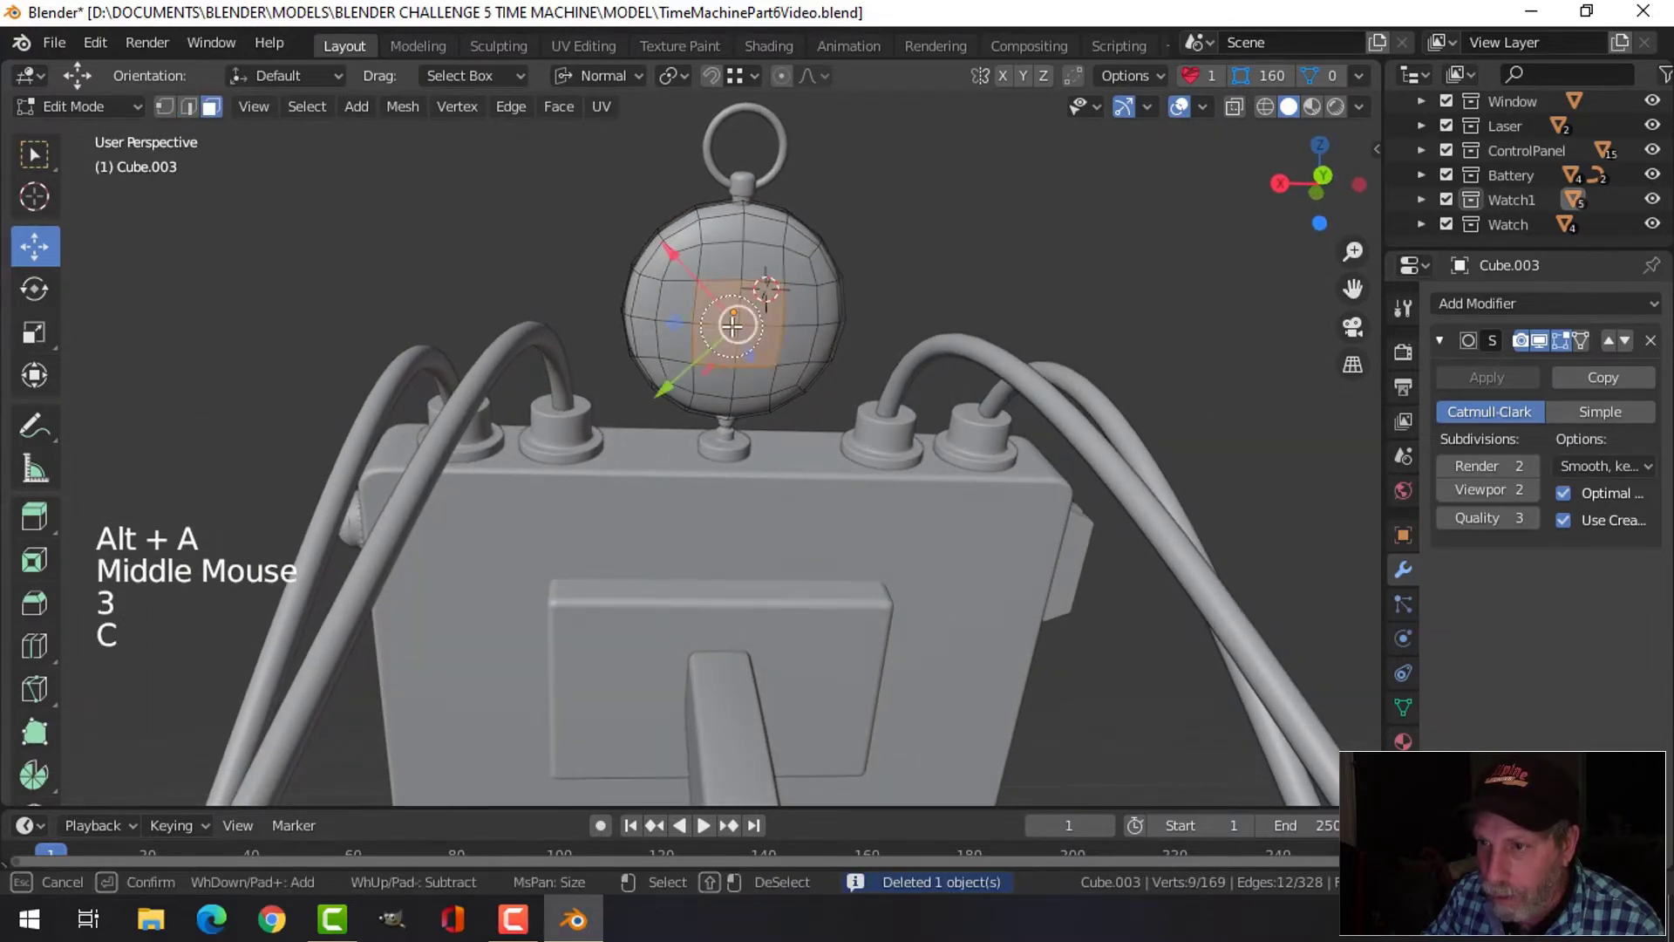
pyautogui.rightClick(914, 311)
pyautogui.press('ctrl+KP_Add')
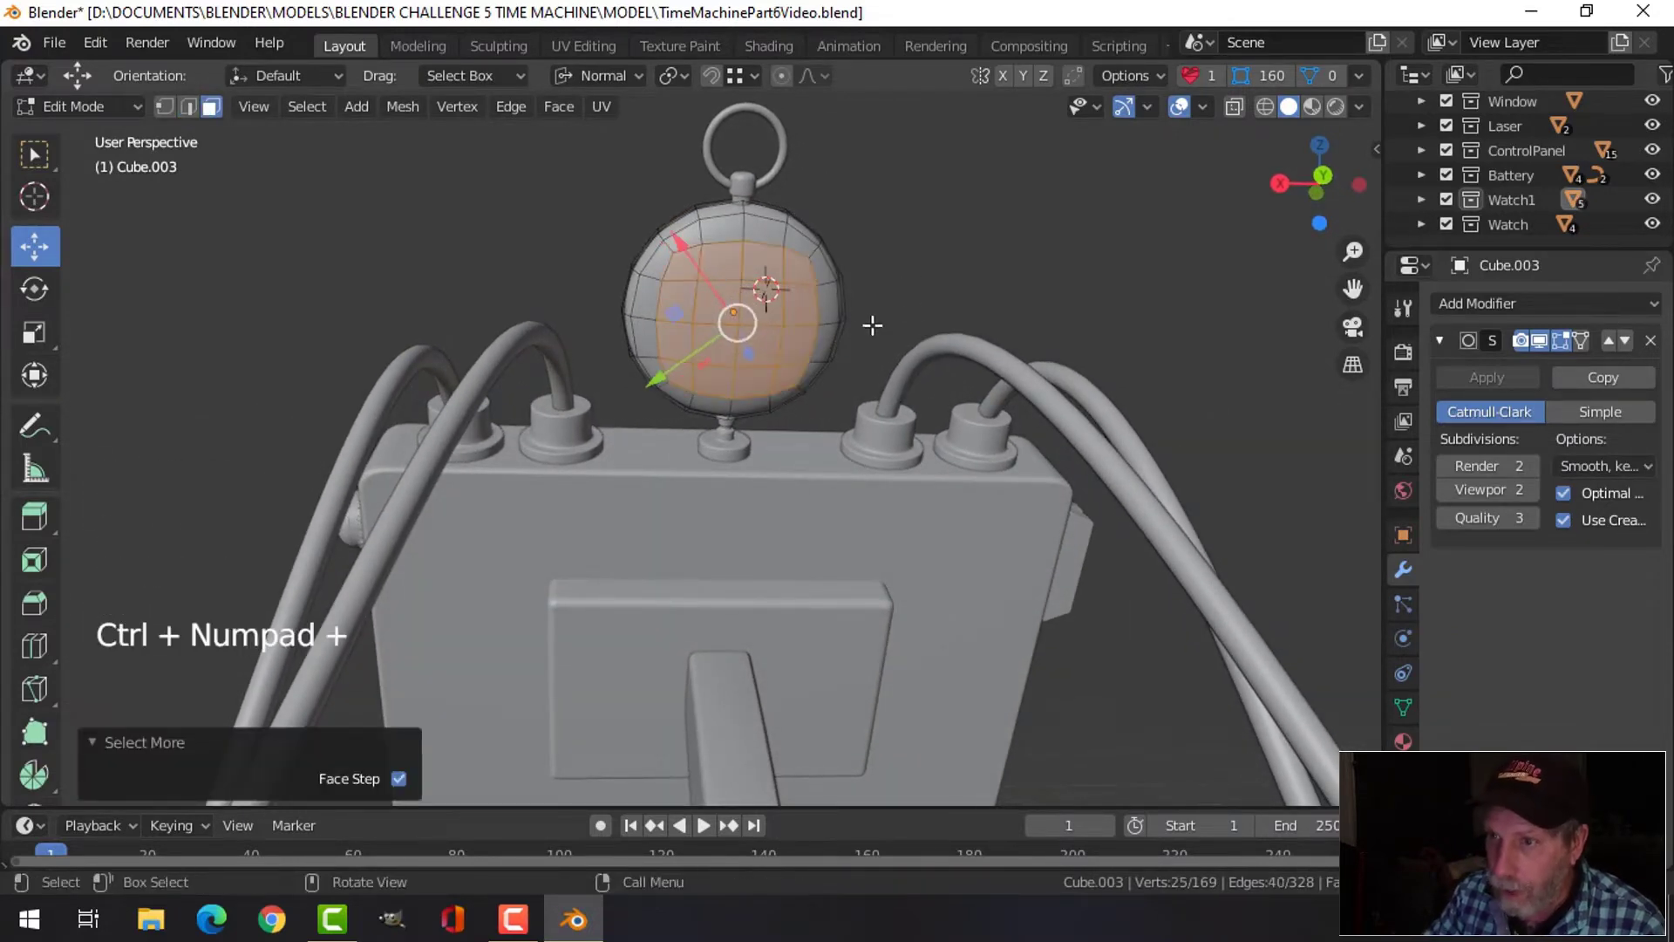
# Duplicate the selected back faces, pull the copy away from the watch, and separate and select it as its own object
pyautogui.scroll(-2, 872, 326)
pyautogui.moveTo(872, 325); pyautogui.dragTo(846, 399, button='middle')
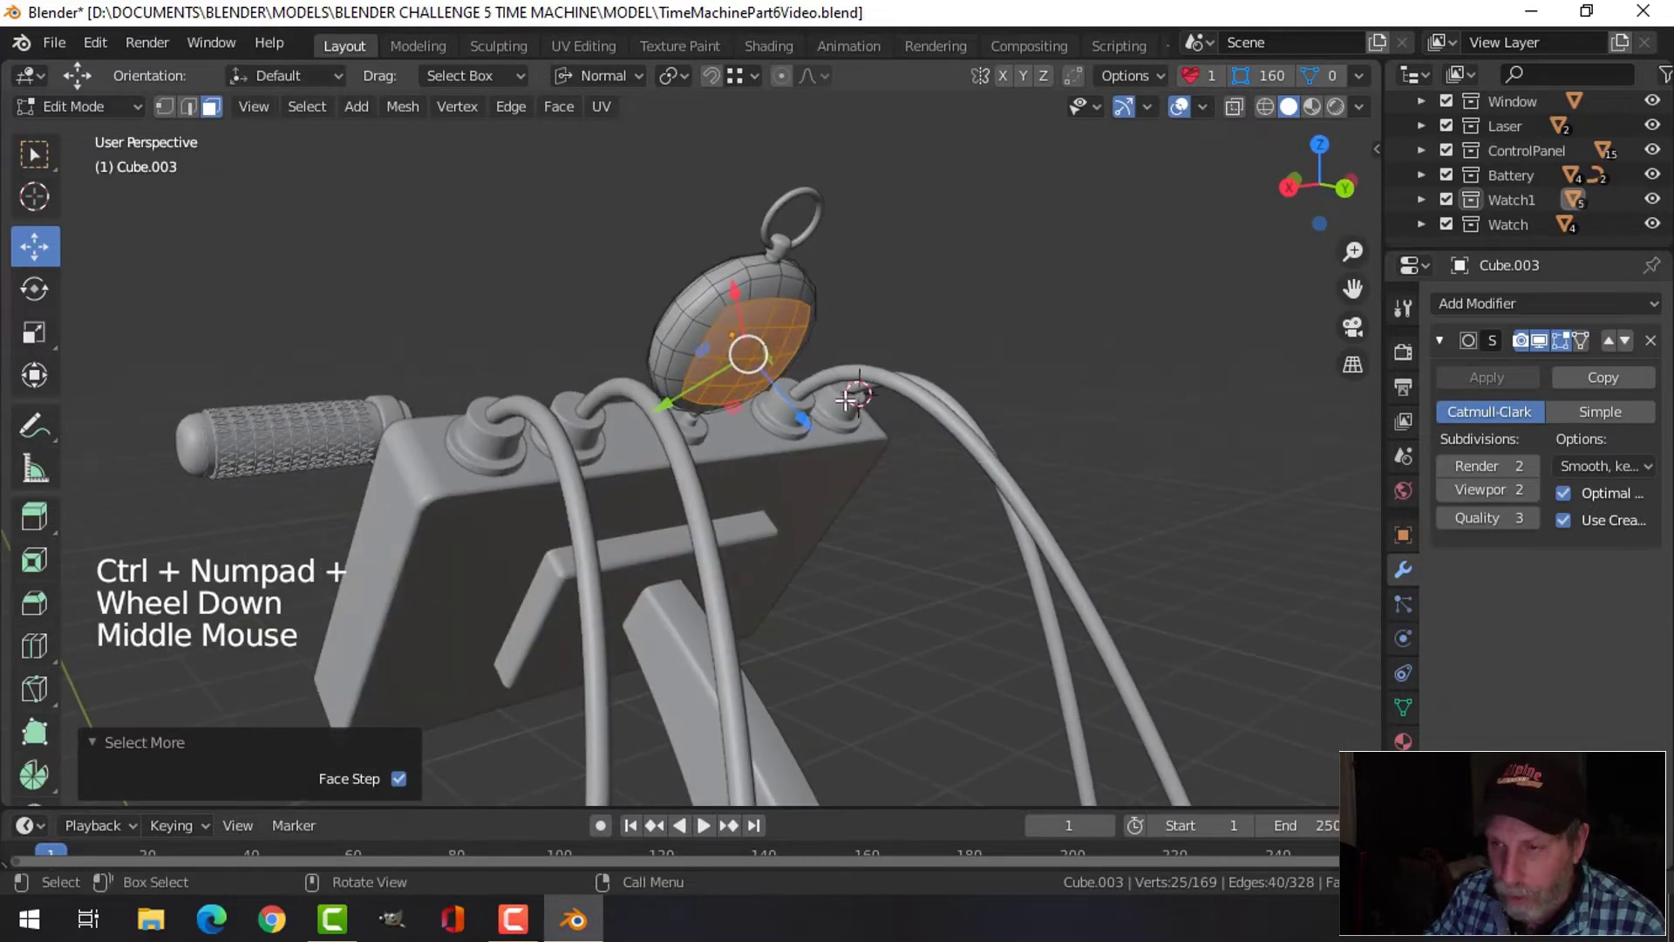
pyautogui.hotkey('shift', 'd')
pyautogui.moveTo(809, 425); pyautogui.dragTo(848, 458)
pyautogui.press('p')
pyautogui.click(1046, 421)
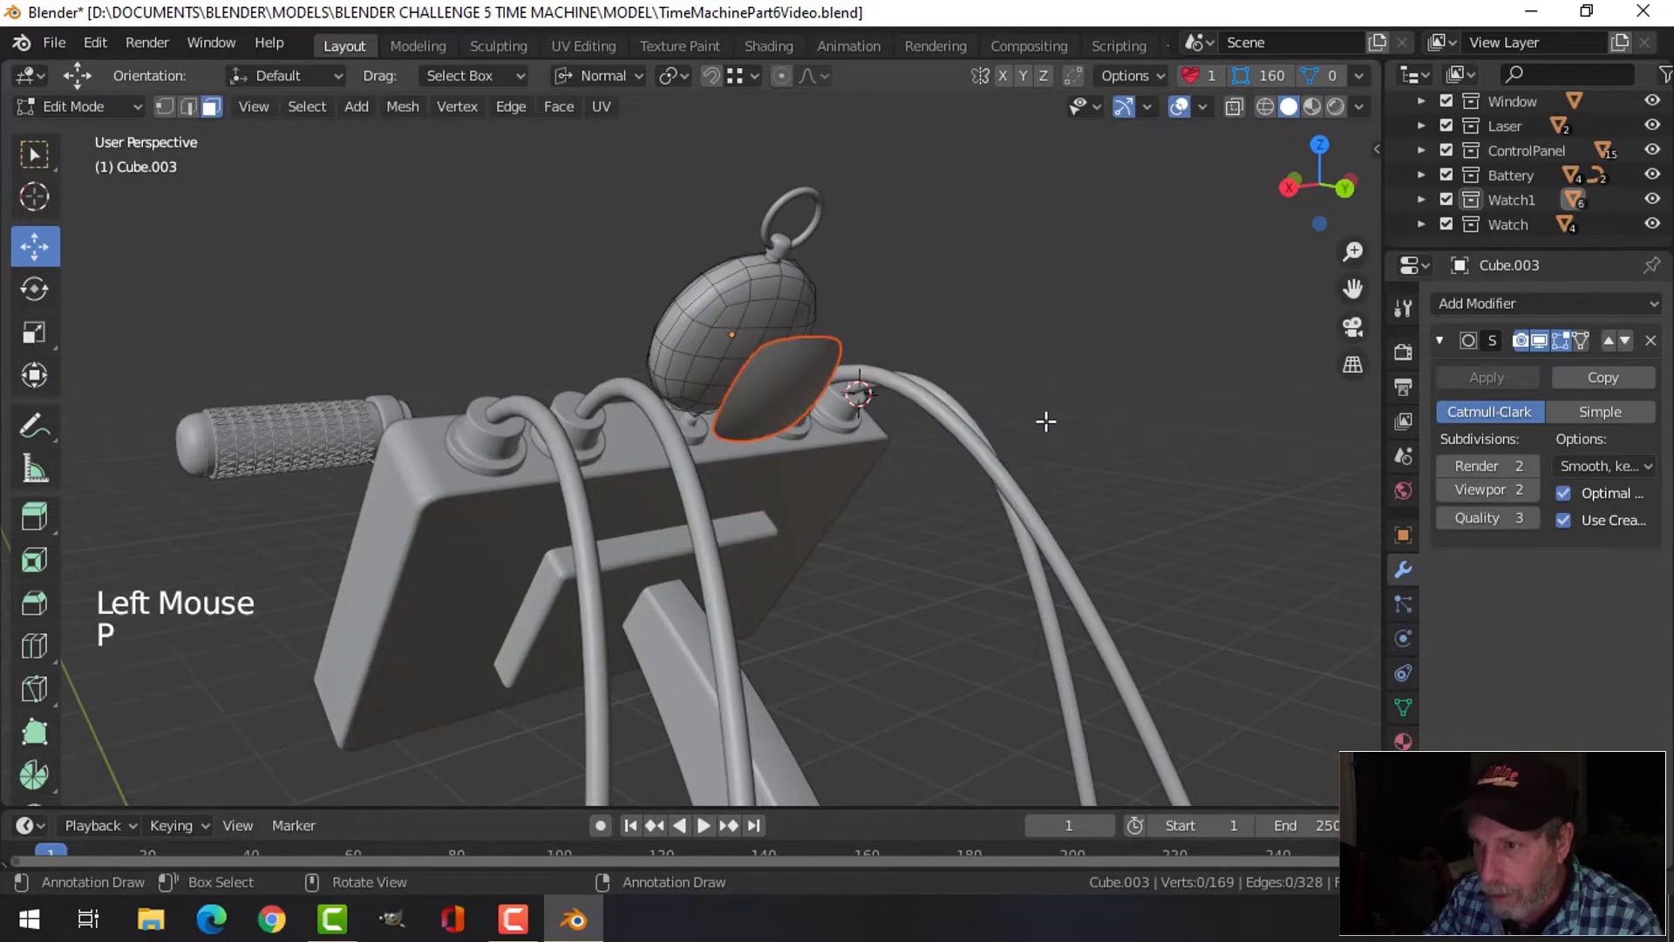
pyautogui.press('Tab')
pyautogui.moveTo(863, 417); pyautogui.dragTo(789, 436, button='middle')
pyautogui.click(766, 389)
pyautogui.press('x')
pyautogui.click(765, 388)
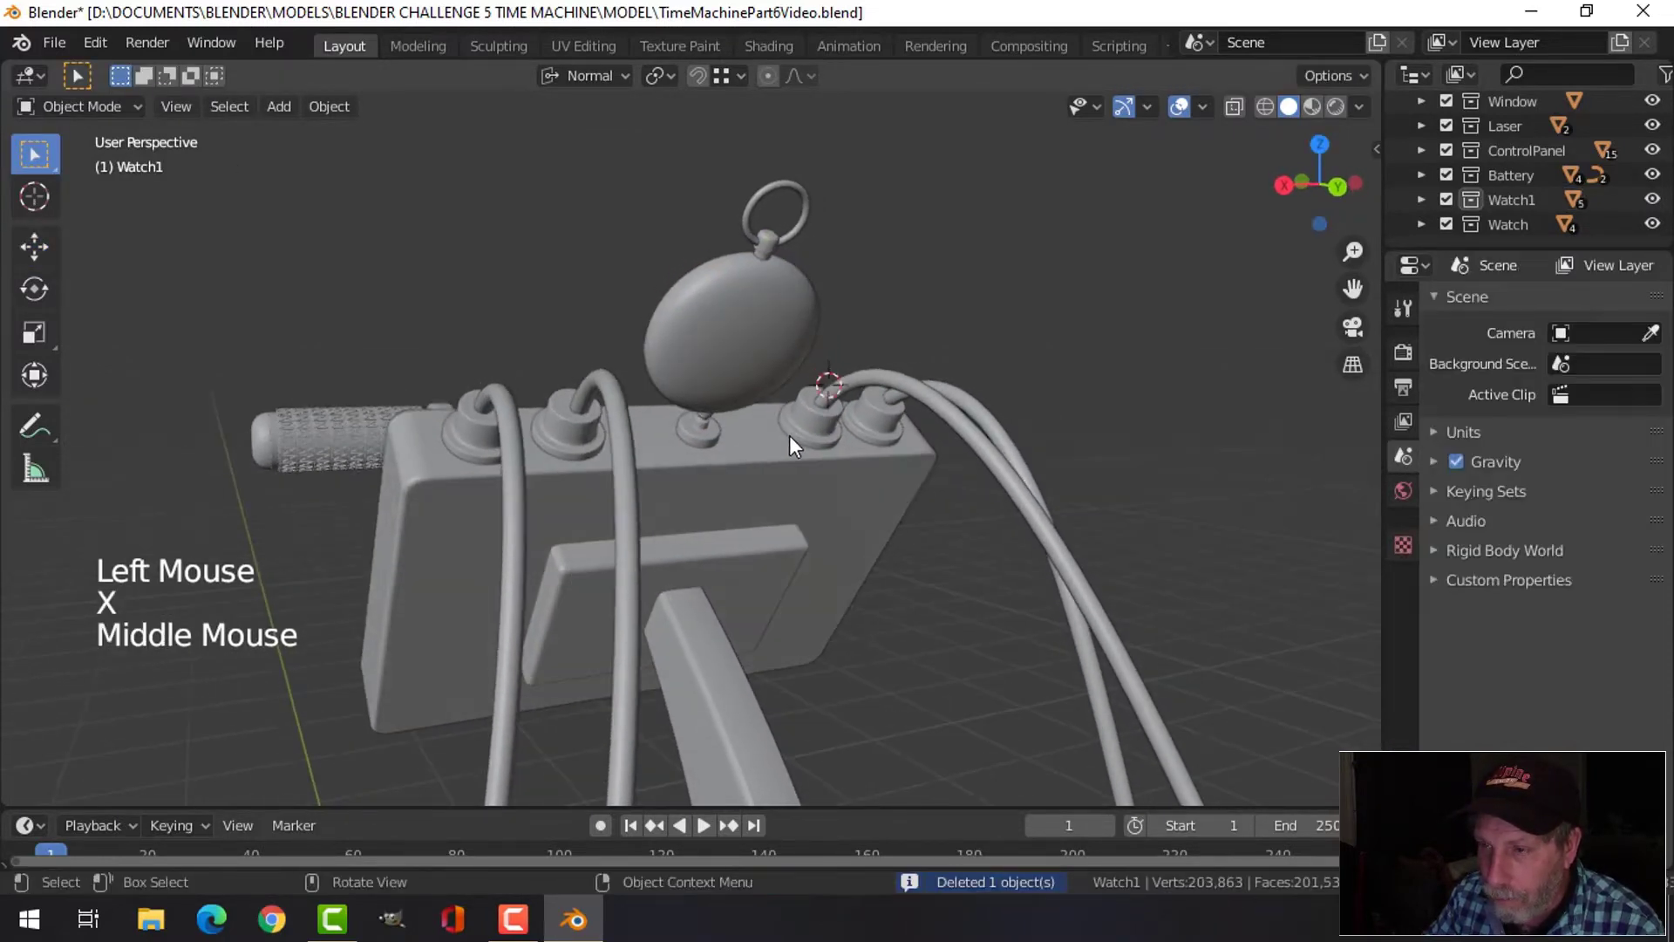
pyautogui.hotkey('ctrl', 'z')
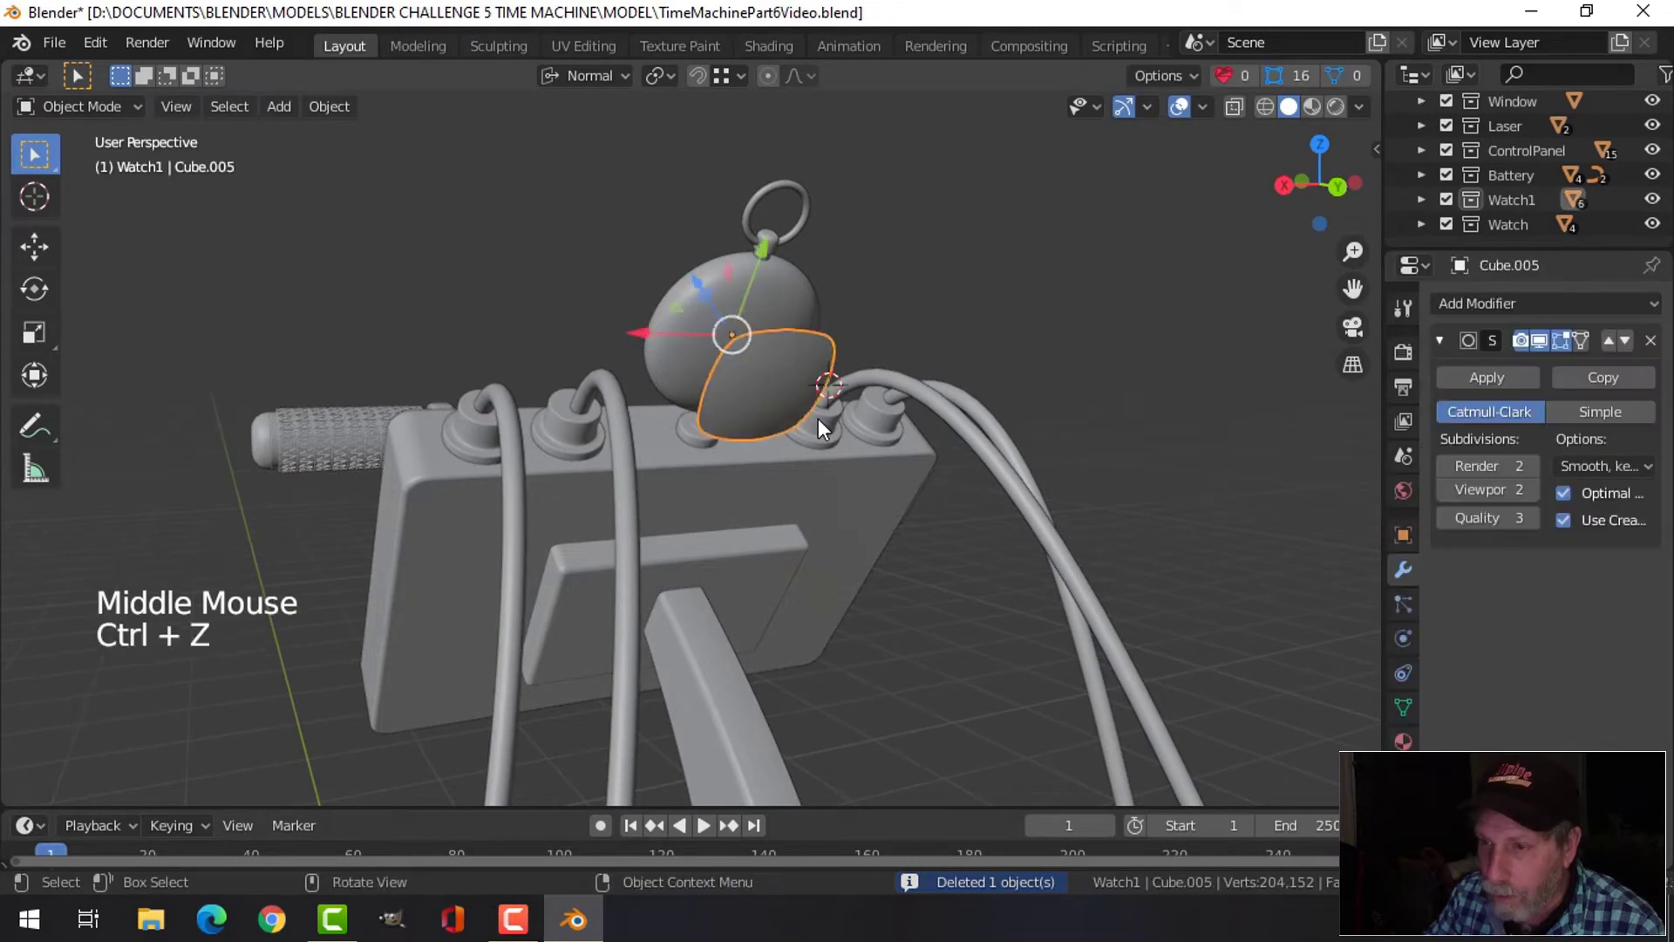
# Shape all faces of the separated patch into a circle with LoopTools and scale it to about 0.606
pyautogui.rightClick(766, 383)
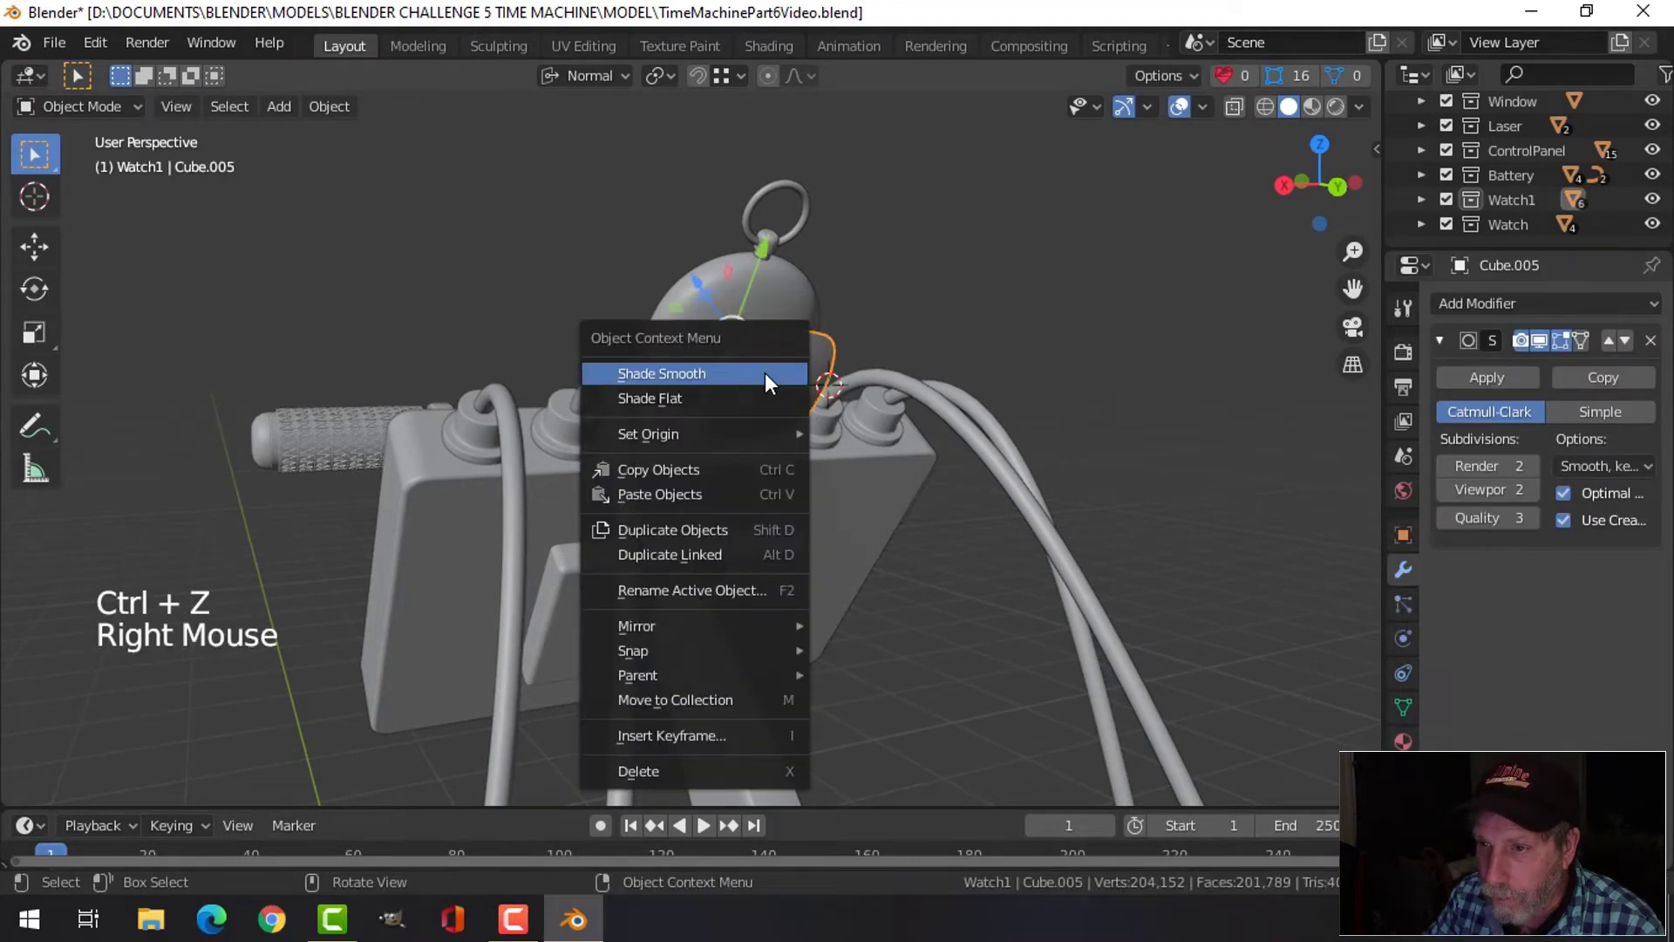
pyautogui.click(766, 373)
pyautogui.press('Tab')
pyautogui.press('a')
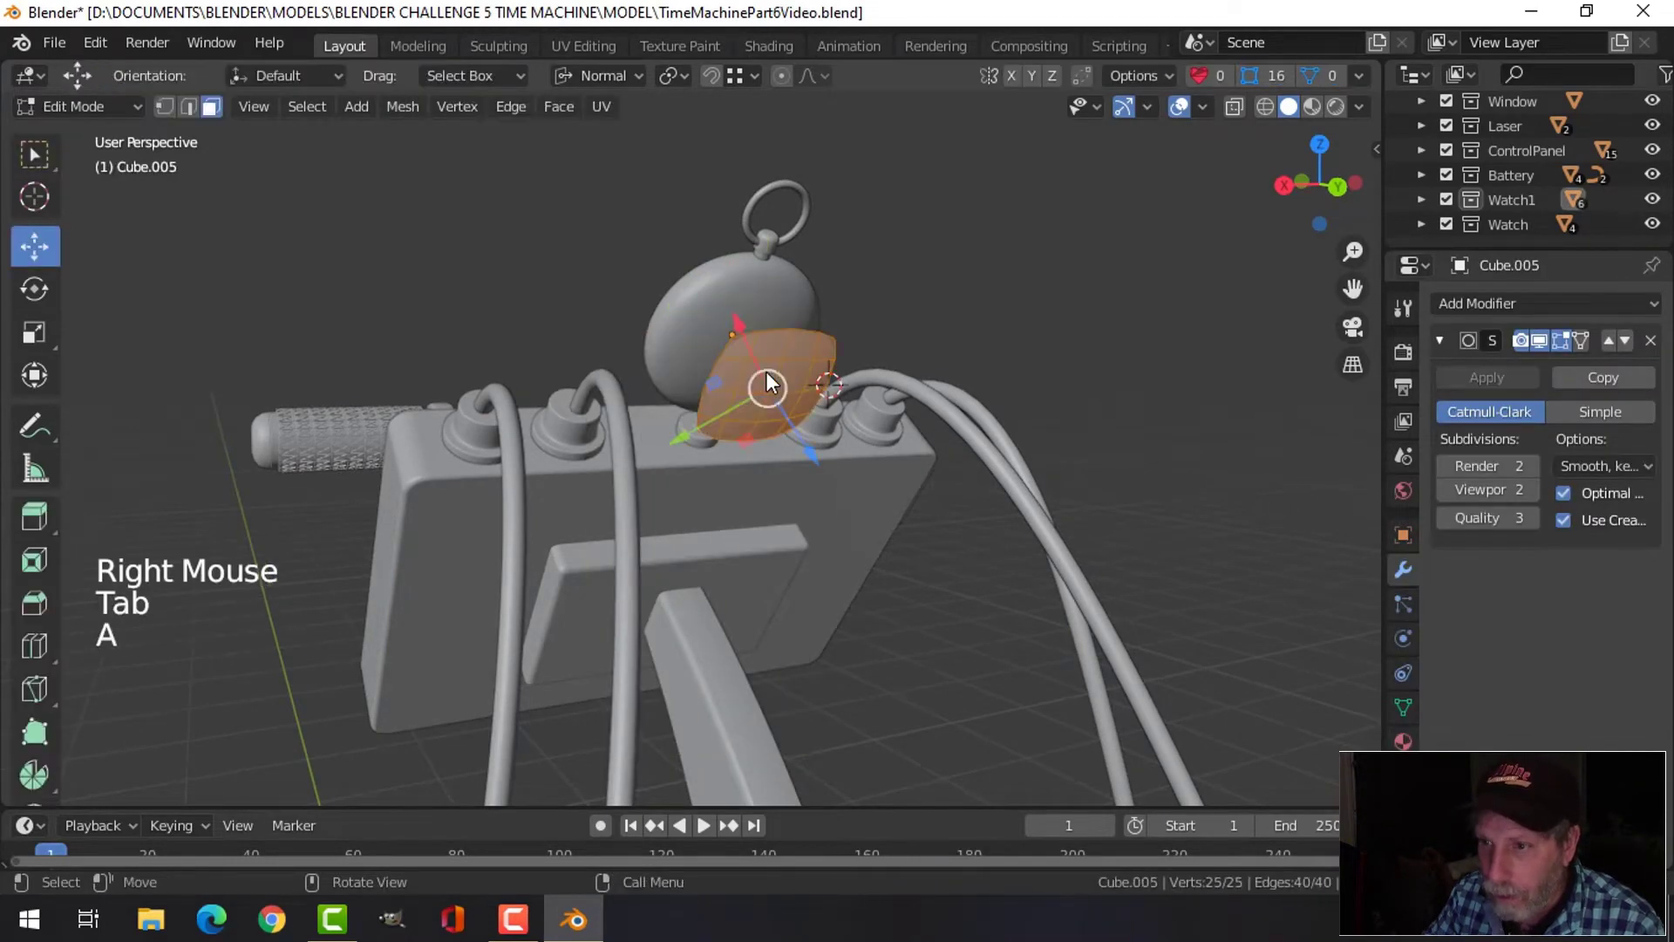
pyautogui.rightClick(767, 383)
pyautogui.moveTo(763, 286)
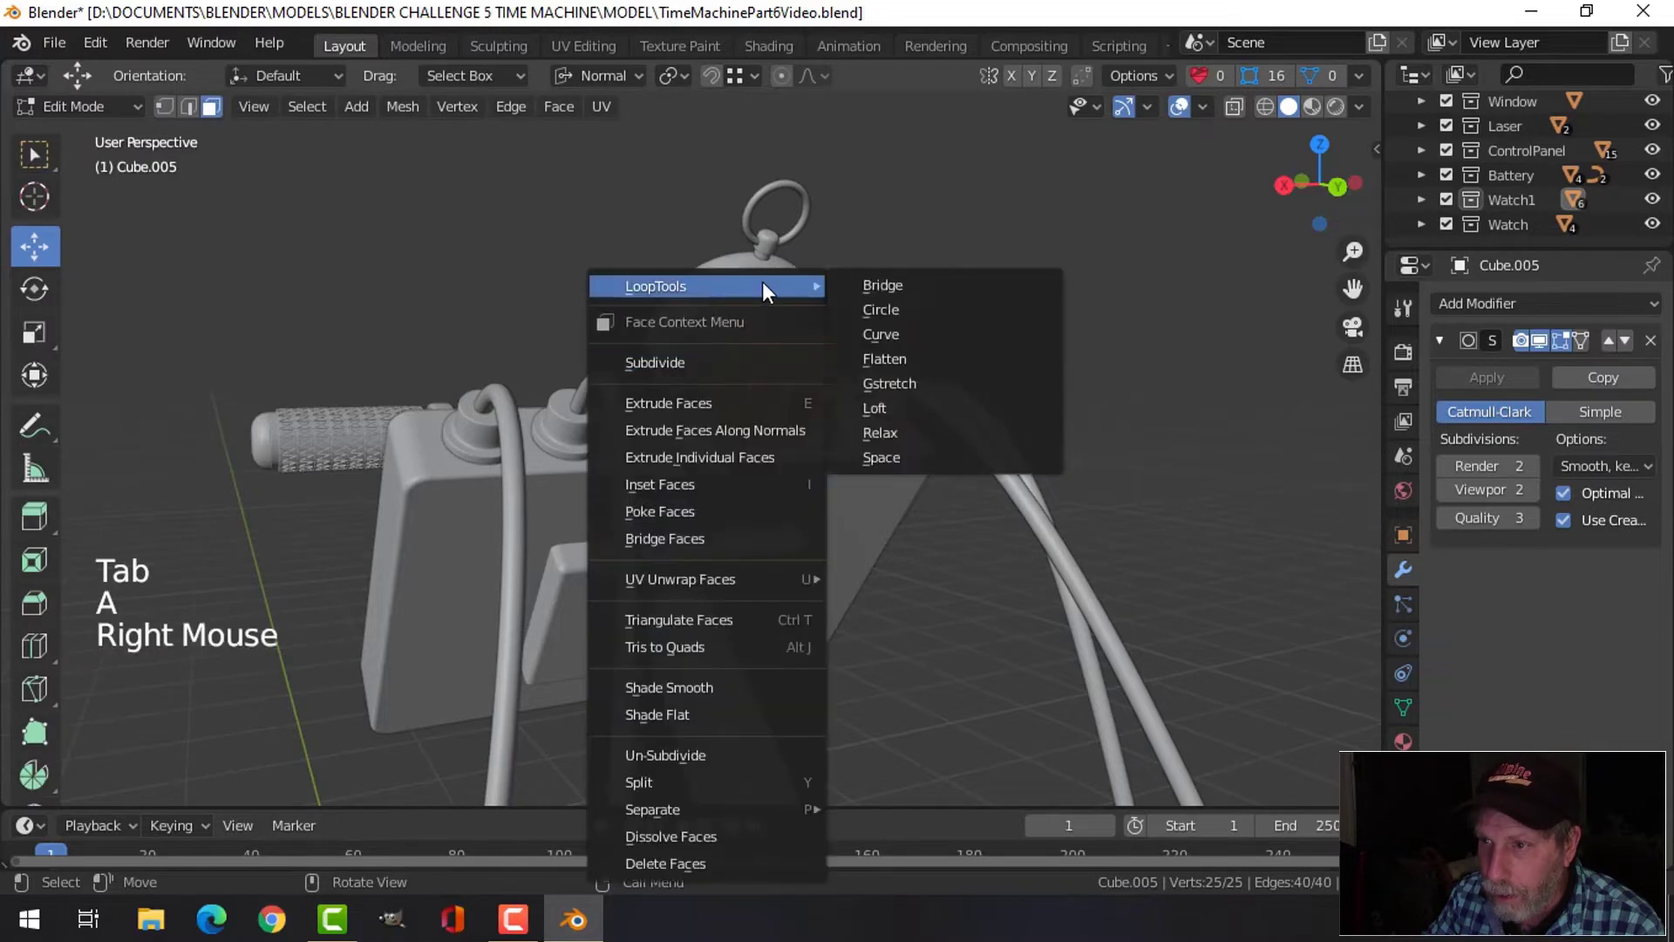
pyautogui.click(893, 309)
pyautogui.press('s')
pyautogui.click(829, 383)
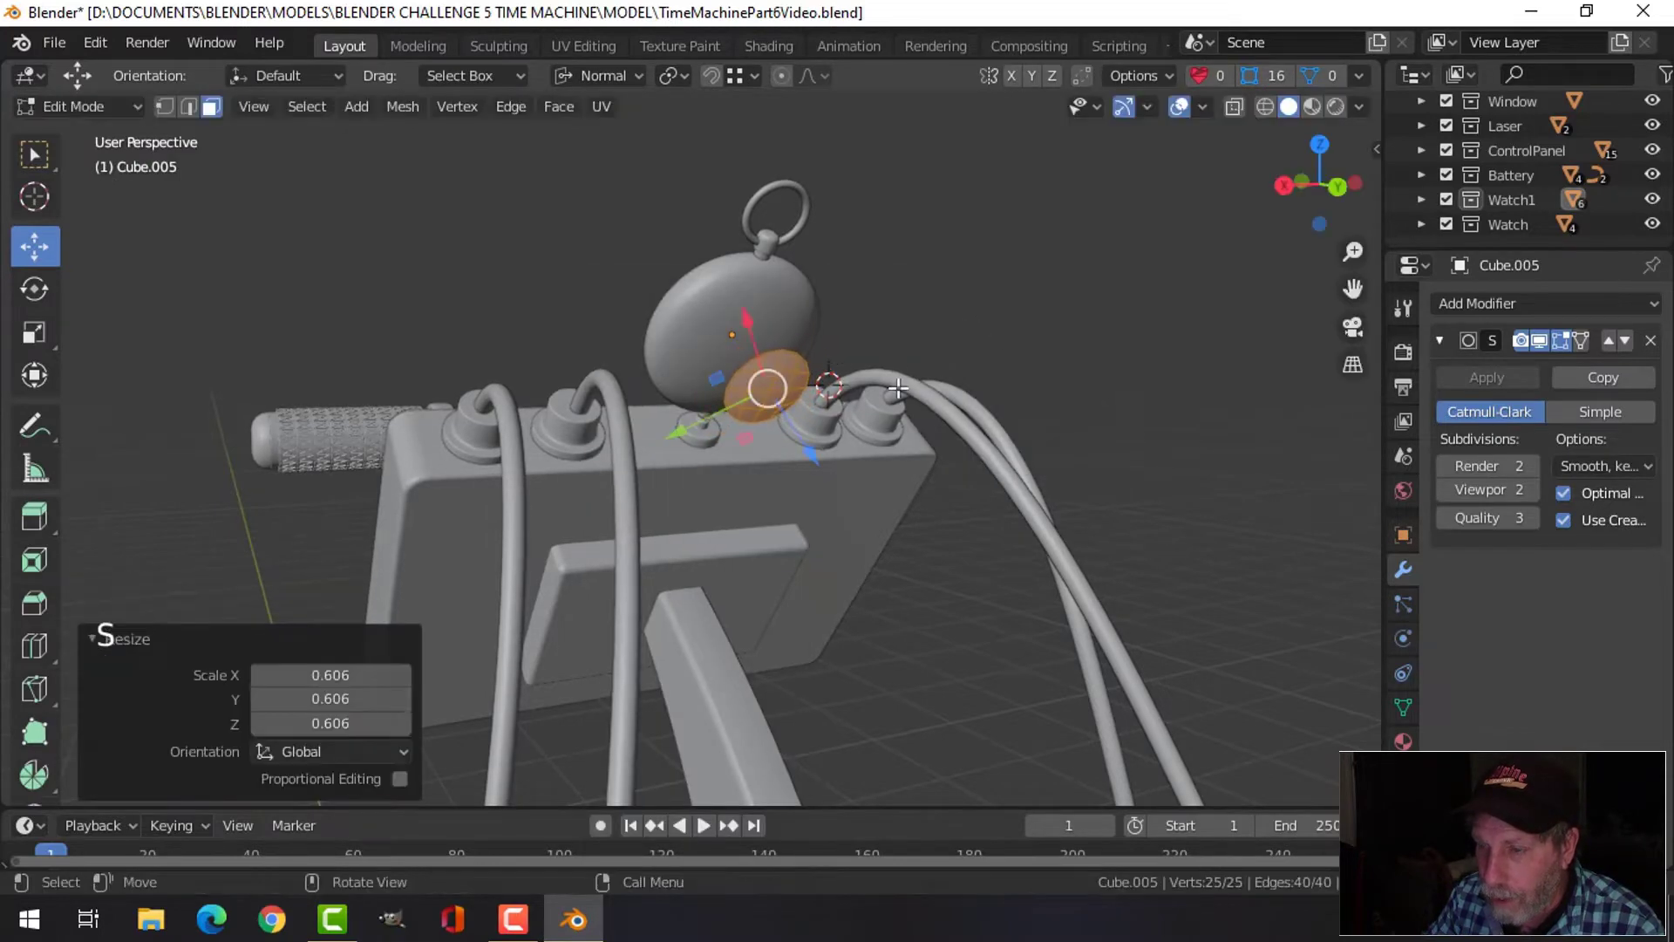
# Extrude the circular patch about 0.048 m along its normal, away from the watch
pyautogui.moveTo(829, 384); pyautogui.dragTo(876, 418, button='middle')
pyautogui.scroll(2, 845, 348)
pyautogui.scroll(2, 833, 344)
pyautogui.scroll(-2, 832, 345)
pyautogui.press('e')
pyautogui.moveTo(877, 418); pyautogui.dragTo(941, 363)
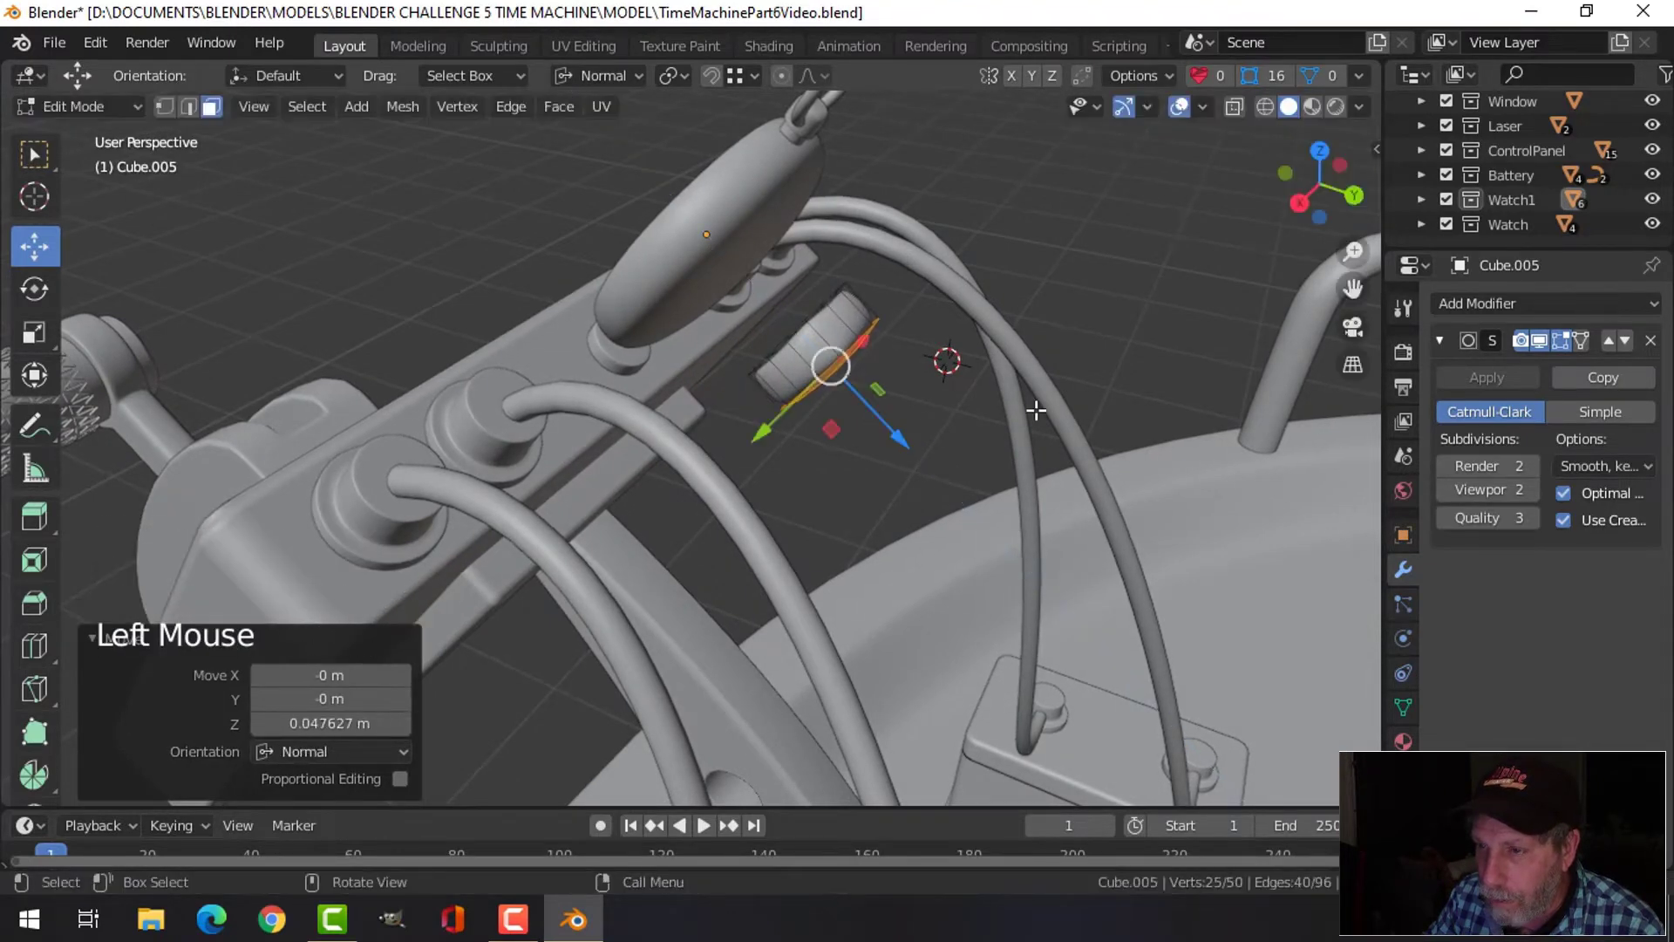
# Inset the extruded disc's end by extruding and scaling it to about 0.615, and extrude it about 0.026 m further outward
pyautogui.moveTo(942, 363); pyautogui.dragTo(931, 418, button='middle')
pyautogui.press('s')
pyautogui.click(915, 356)
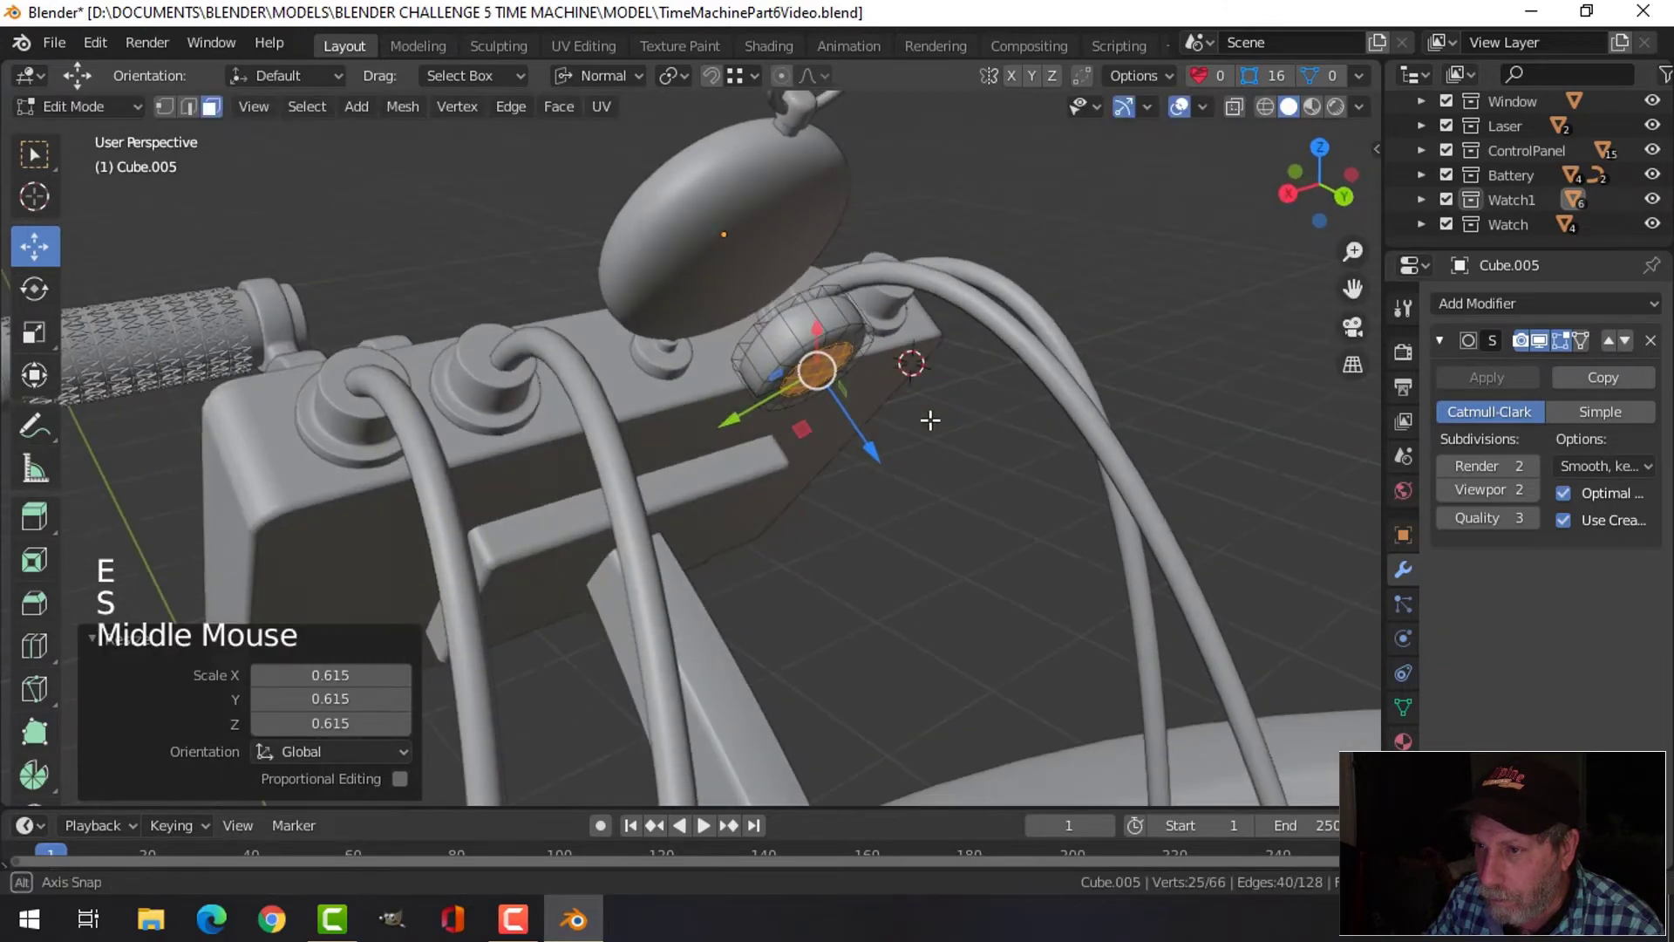
pyautogui.moveTo(882, 450); pyautogui.dragTo(924, 460)
pyautogui.moveTo(923, 461); pyautogui.dragTo(931, 348, button='middle')
pyautogui.scroll(2, 919, 362)
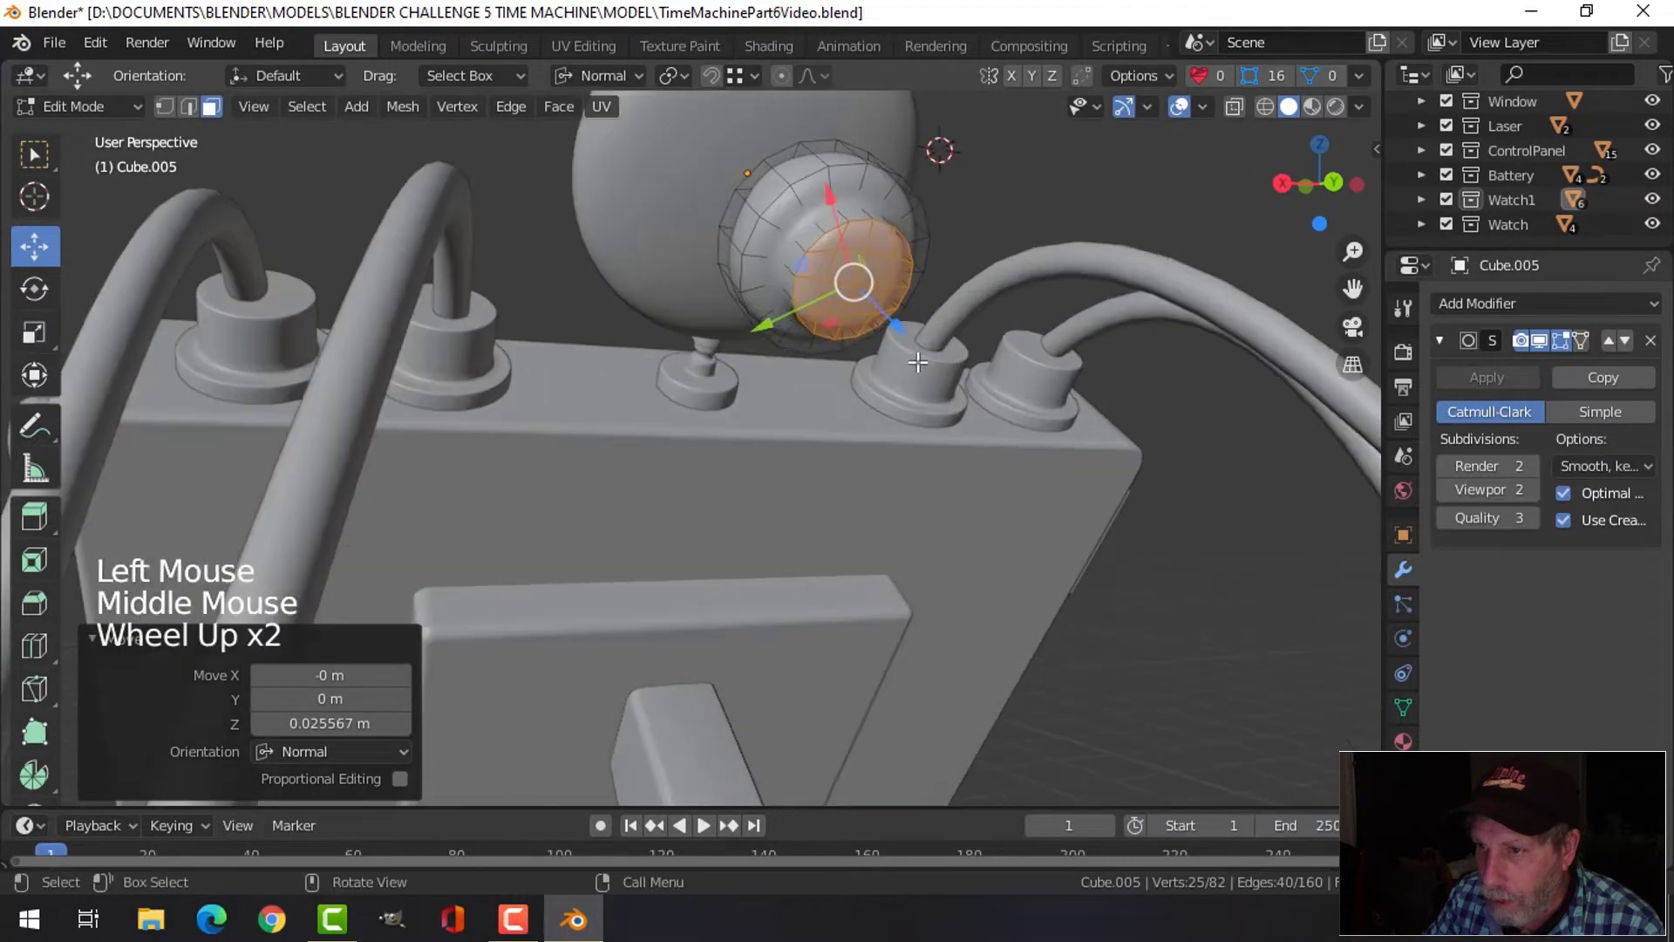
# Delete the connector's outer end faces, then extrude the opening's rim and scale it inward to about 0.555
pyautogui.press('x')
pyautogui.click(851, 361)
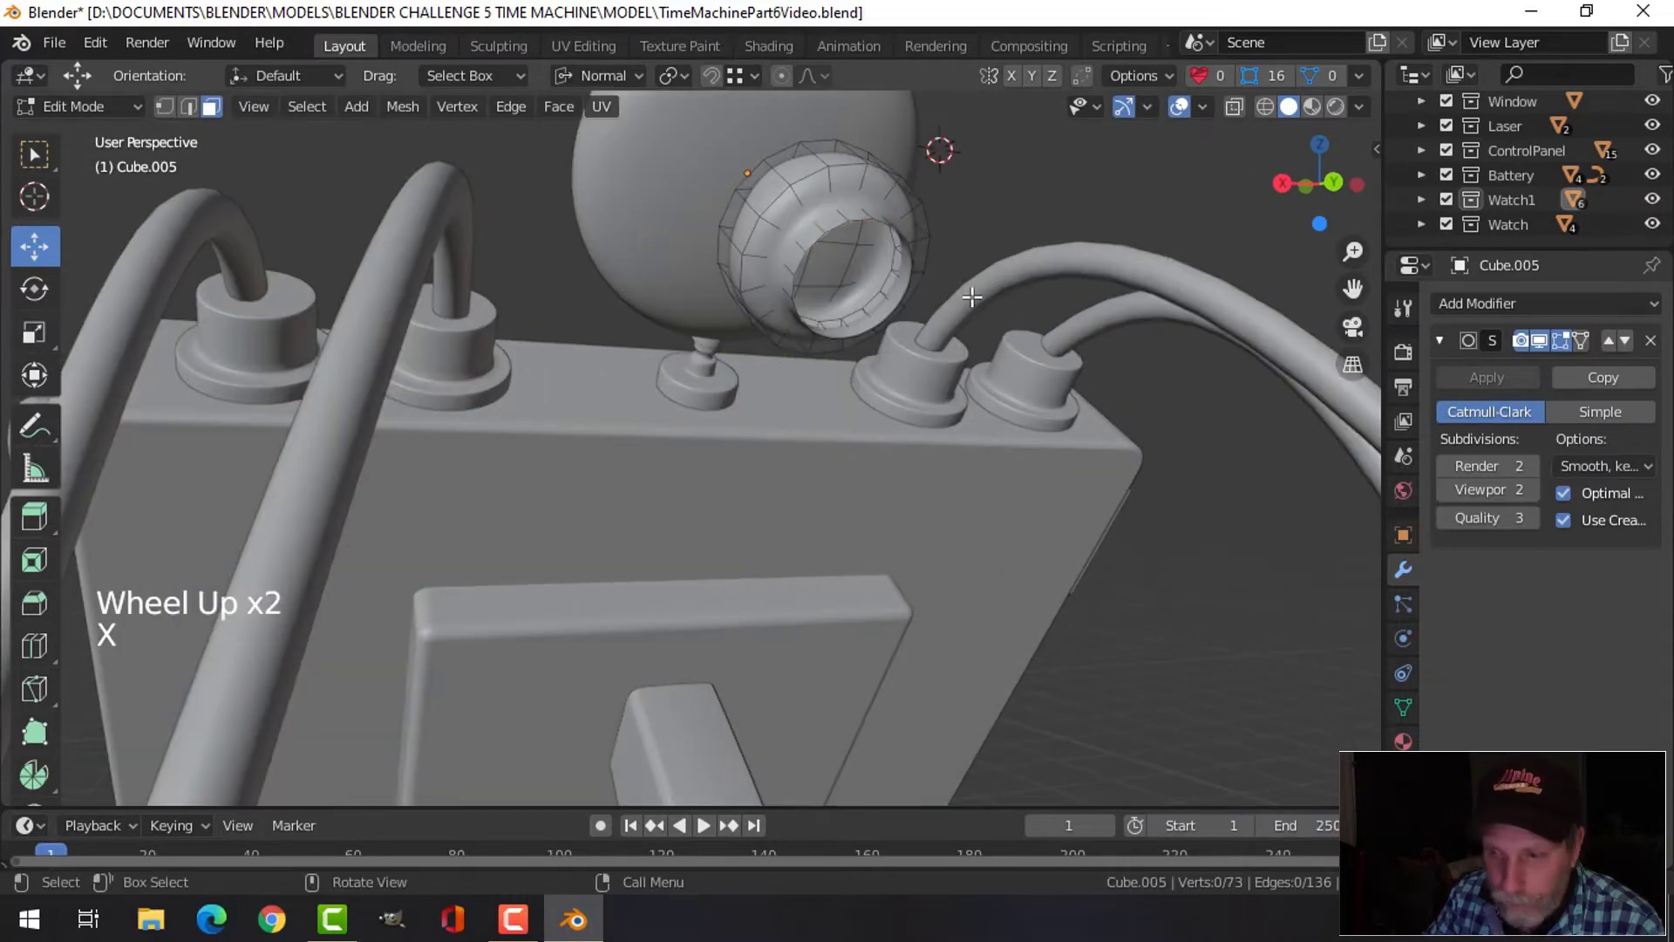
pyautogui.press('2')
pyautogui.keyDown('alt'); pyautogui.keyDown('shift'); pyautogui.click(894, 231); pyautogui.keyUp('shift'); pyautogui.keyUp('alt')
pyautogui.moveTo(1020, 299); pyautogui.dragTo(1057, 291, button='middle')
pyautogui.press('e')
pyautogui.press('s')
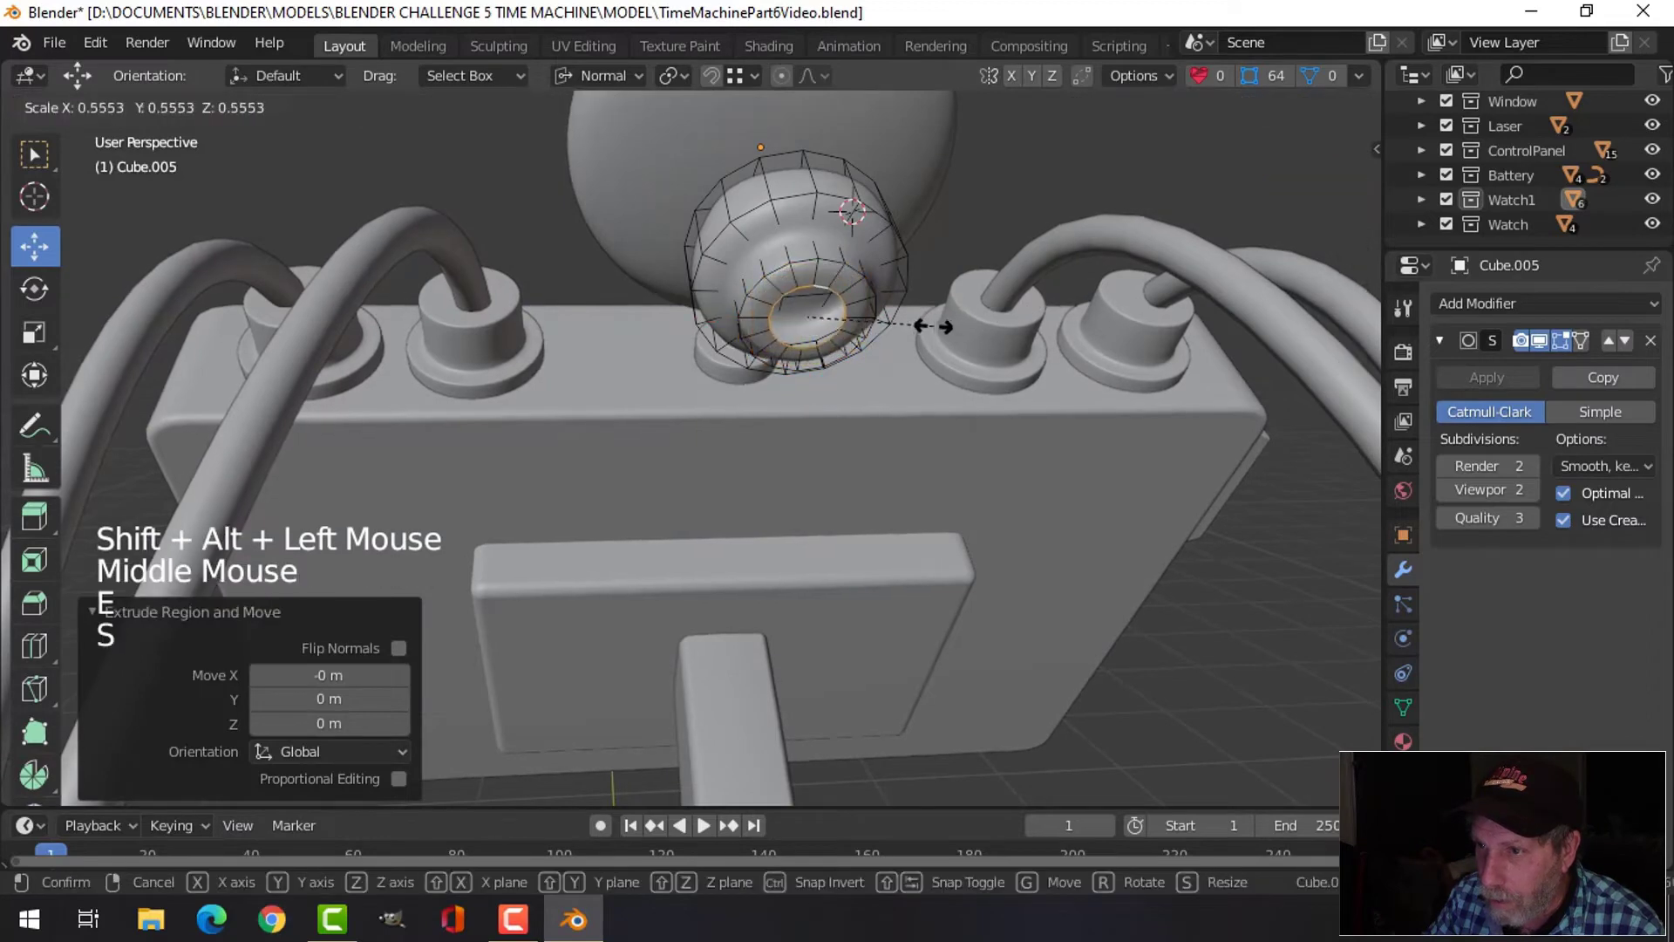
pyautogui.click(933, 326)
pyautogui.hotkey('alt', 'a')
# Try to delete individual faces from the connector's watch-facing side and undo the deletion
pyautogui.moveTo(933, 326); pyautogui.dragTo(1114, 435, button='middle')
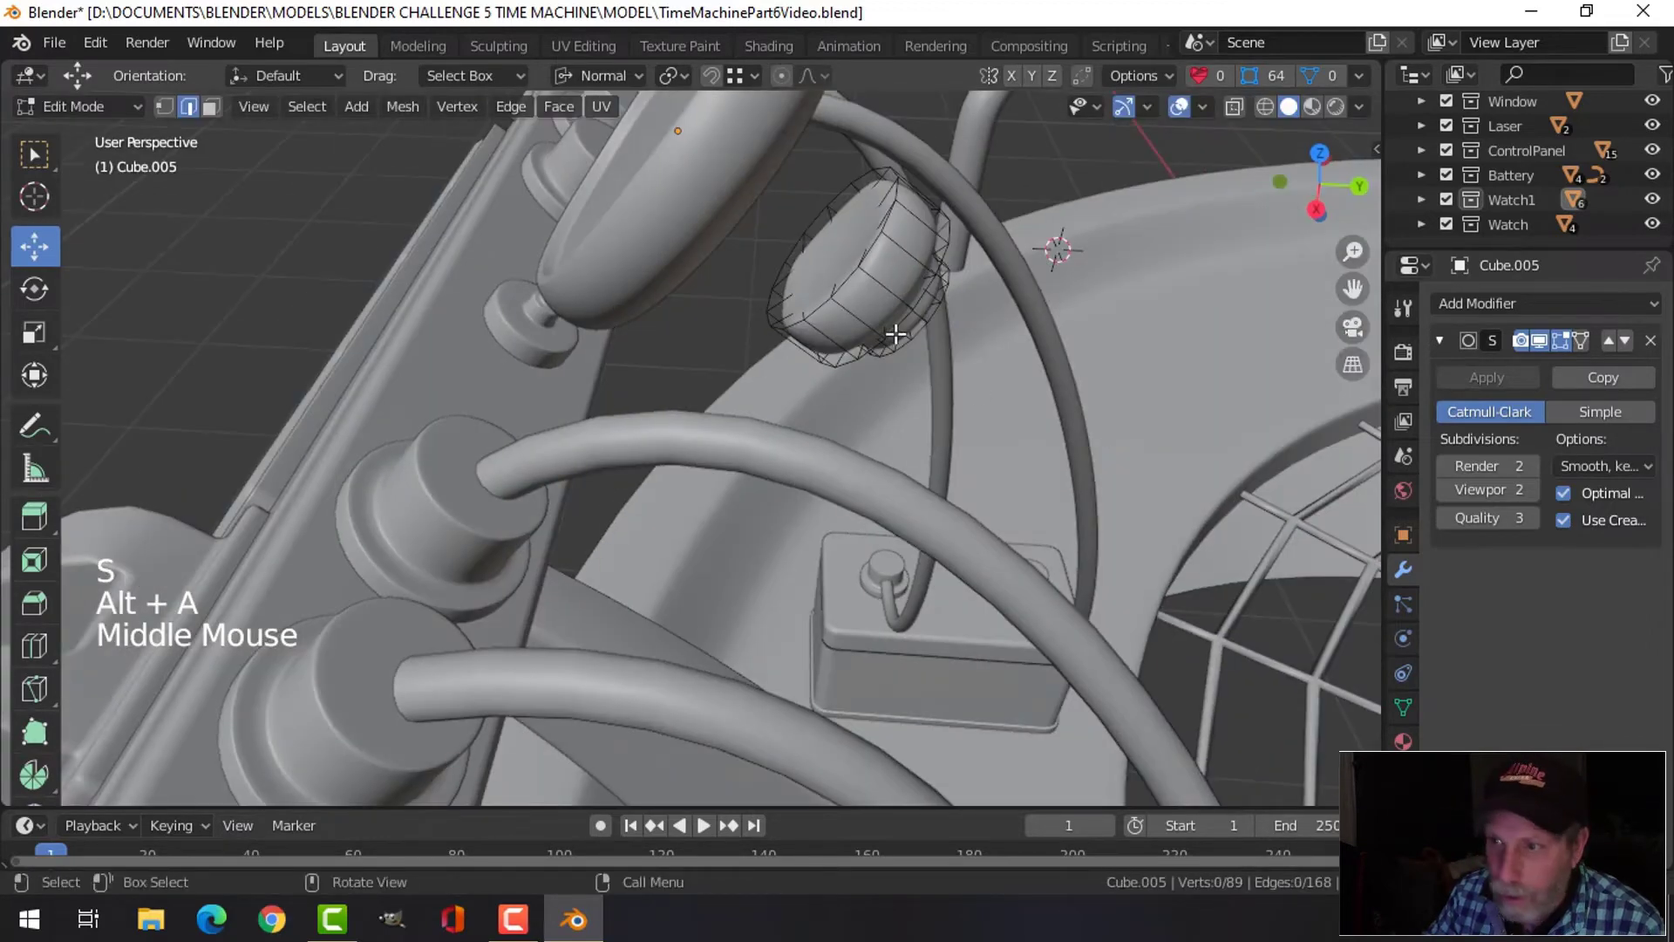
pyautogui.press('3')
pyautogui.click(842, 227)
pyautogui.press('x')
pyautogui.click(842, 228)
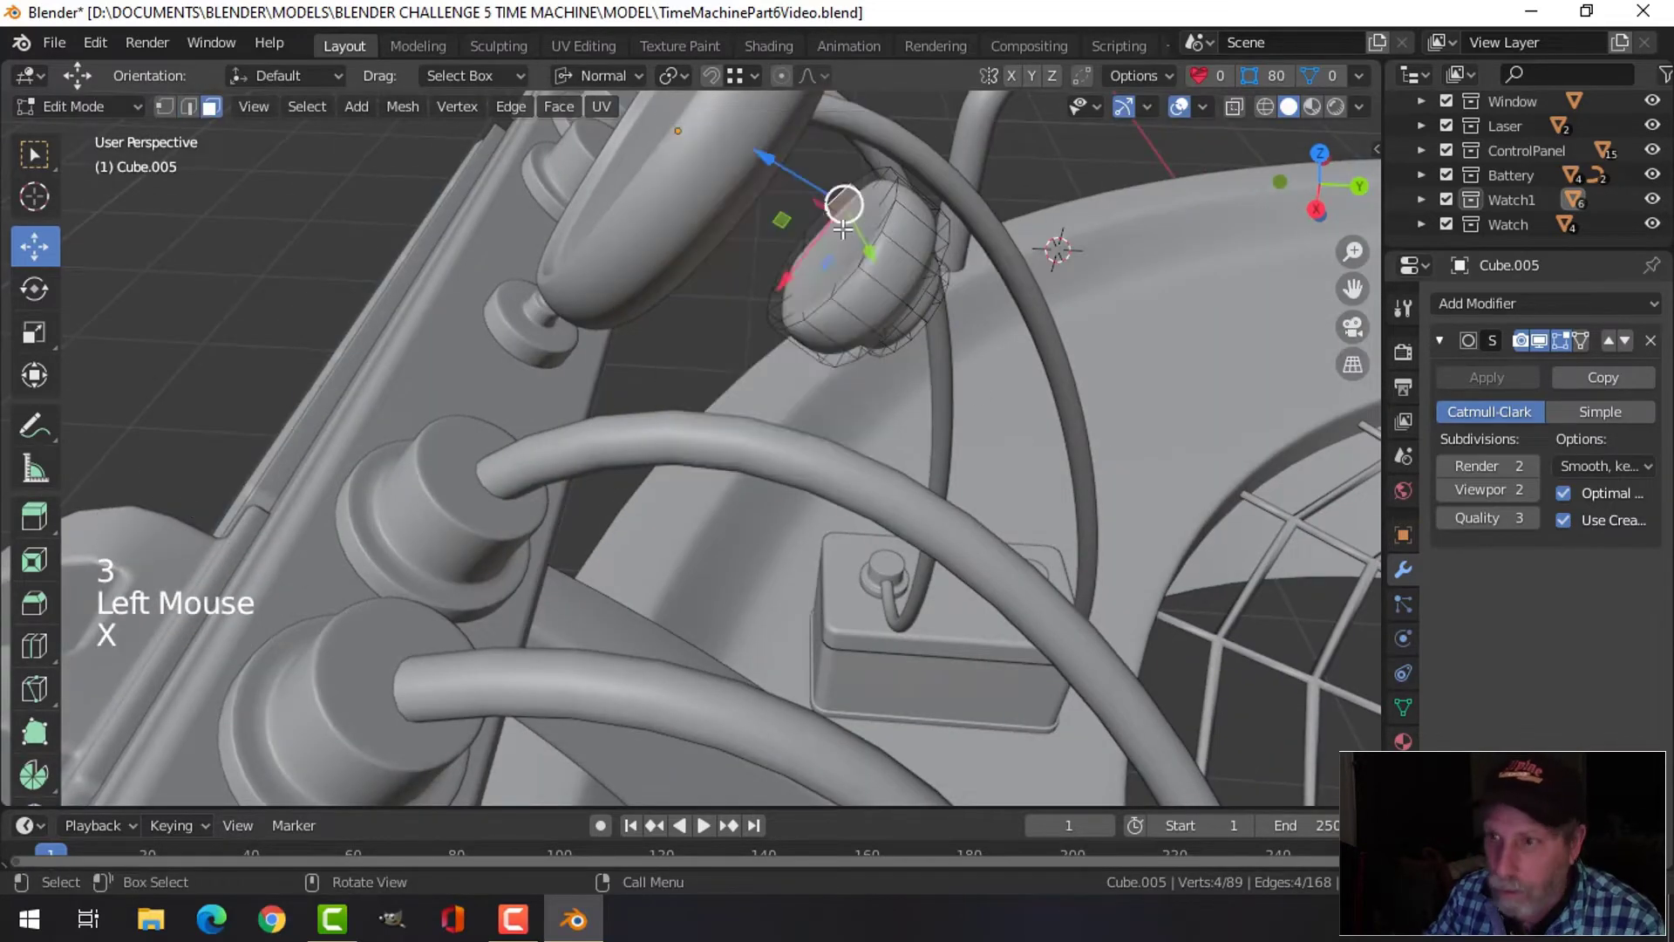
pyautogui.click(850, 218)
pyautogui.press('x')
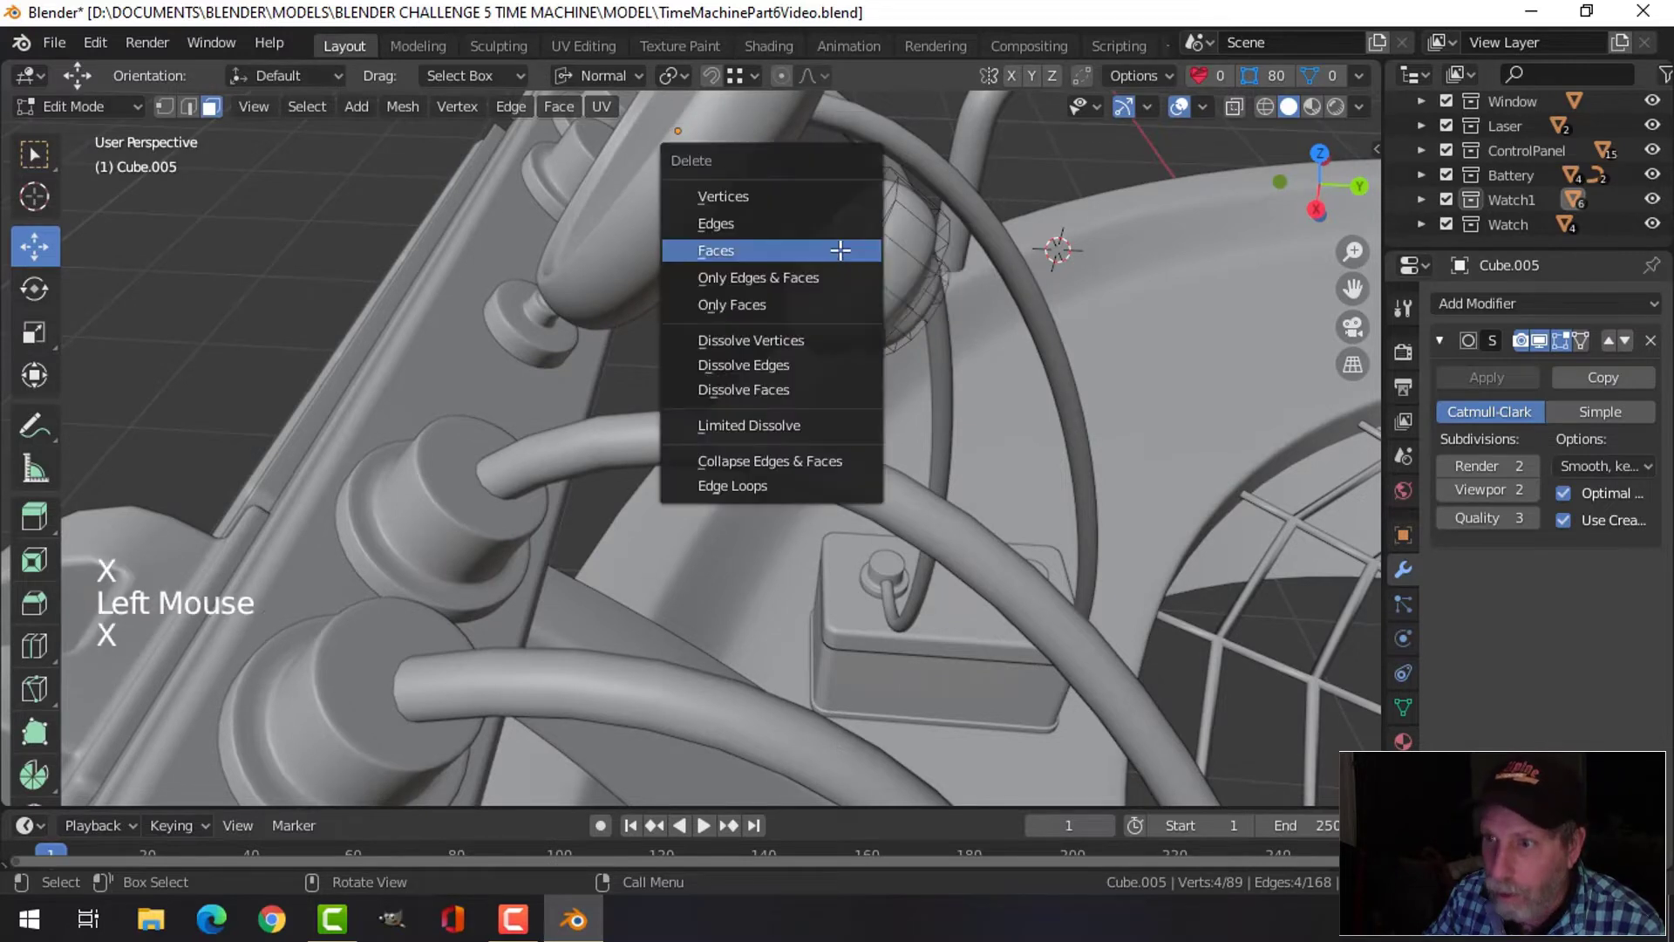
pyautogui.click(840, 251)
pyautogui.hotkey('ctrl', 'z')
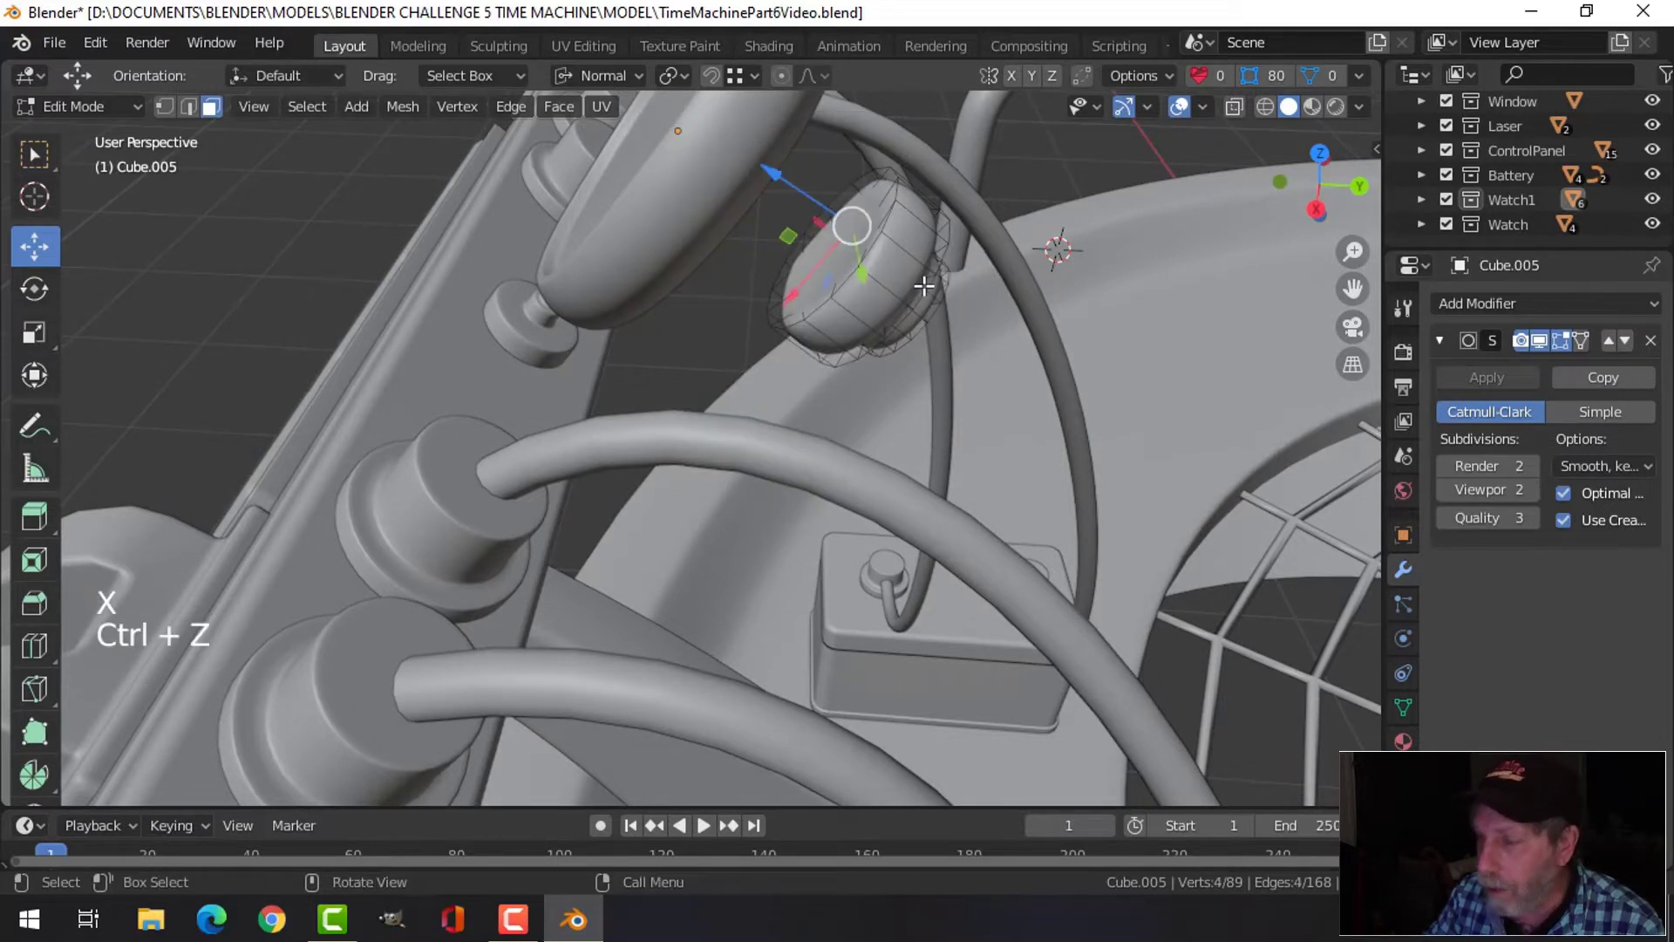
# Delete all the faces capping the connector's watch-facing end and show its subdivision modifier in the viewport again
pyautogui.click(851, 227)
pyautogui.moveTo(850, 226)
pyautogui.mouseDown(button='middle')
pyautogui.moveTo(857, 271)
pyautogui.moveTo(852, 247)
pyautogui.mouseUp(button='middle')
pyautogui.hotkey('alt', 'a')
pyautogui.press('c')
pyautogui.moveTo(848, 224); pyautogui.dragTo(850, 217)
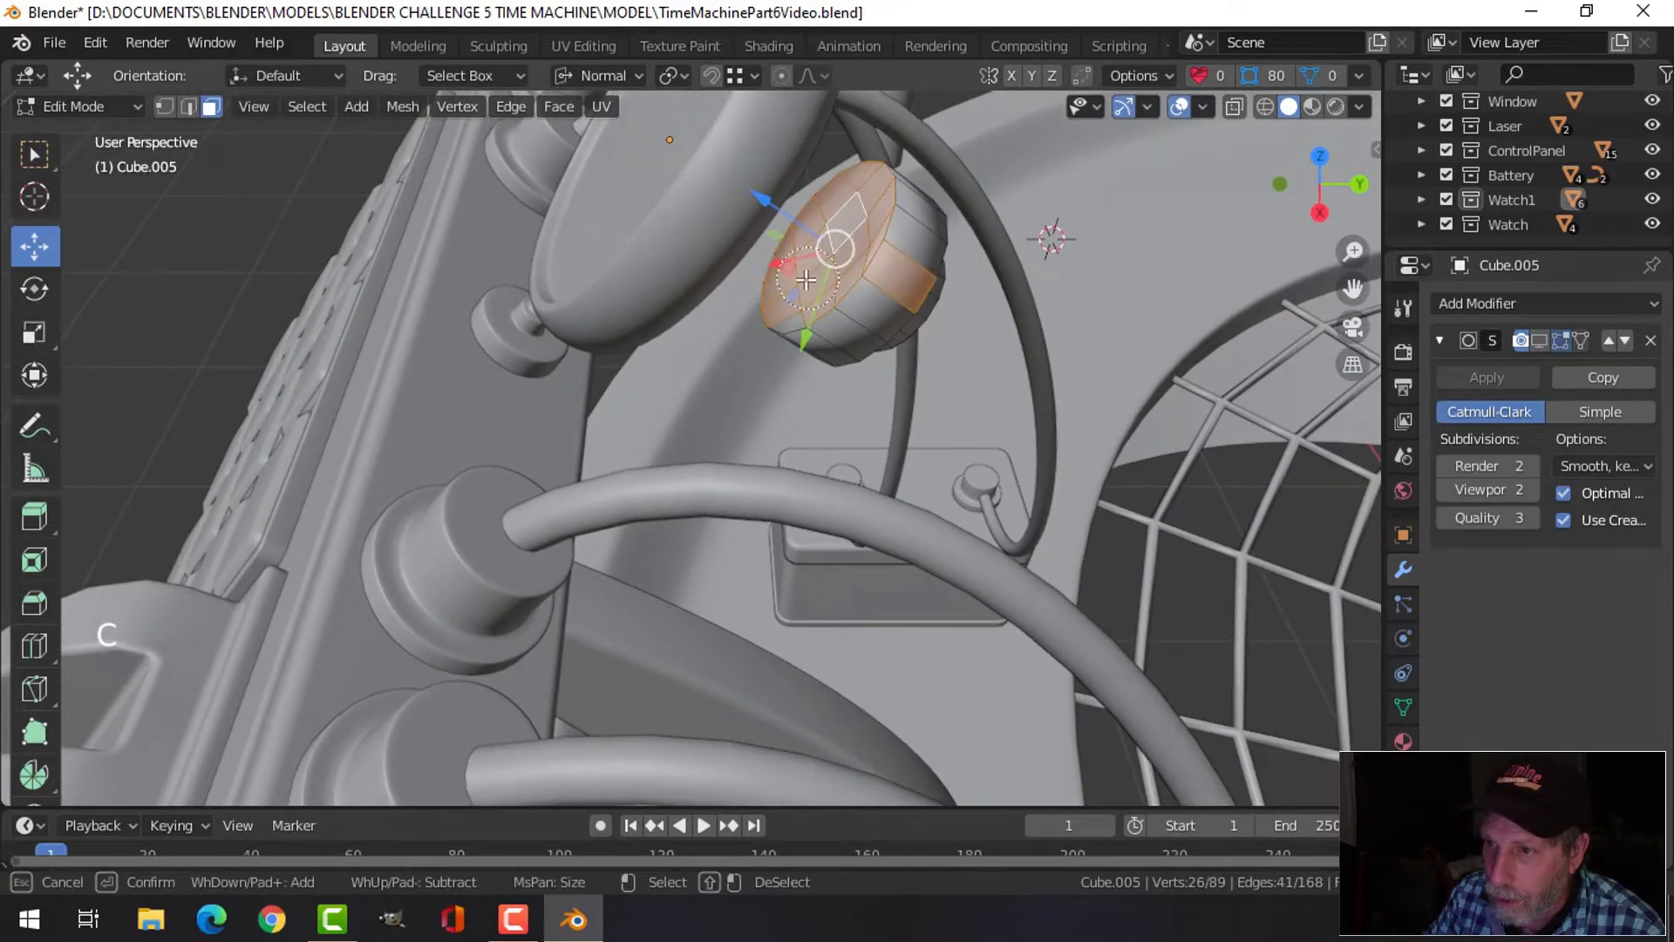
pyautogui.keyDown('shift'); pyautogui.click(932, 283); pyautogui.keyUp('shift')
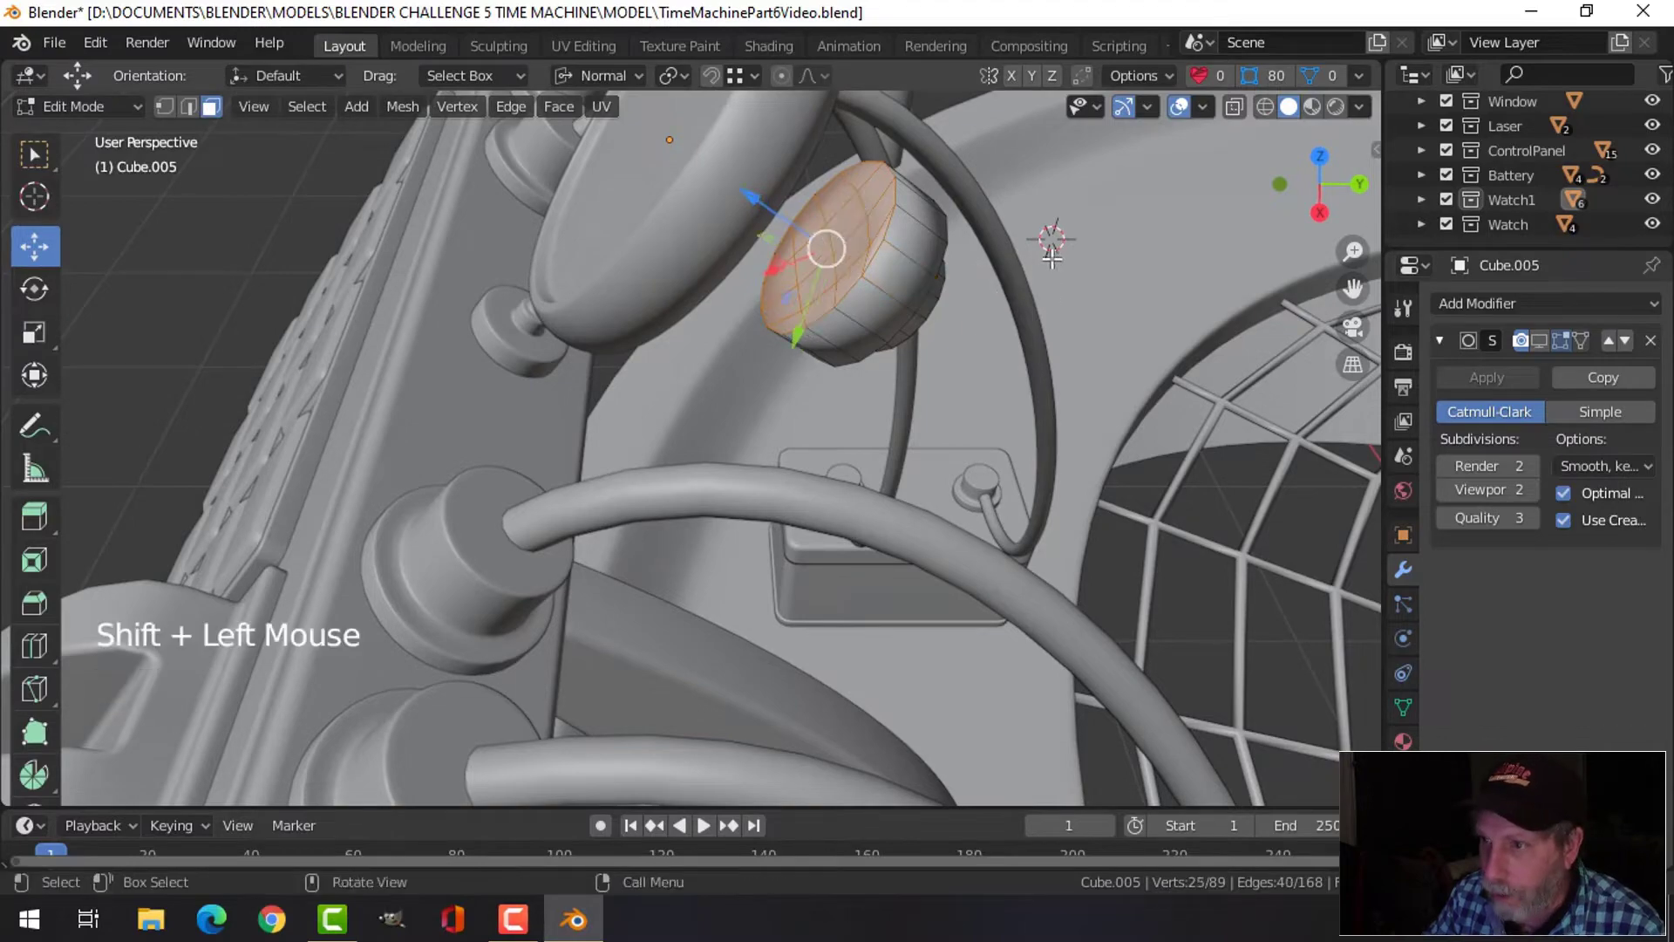
pyautogui.moveTo(932, 284); pyautogui.dragTo(1079, 364, button='middle')
pyautogui.press('x')
pyautogui.click(1079, 364)
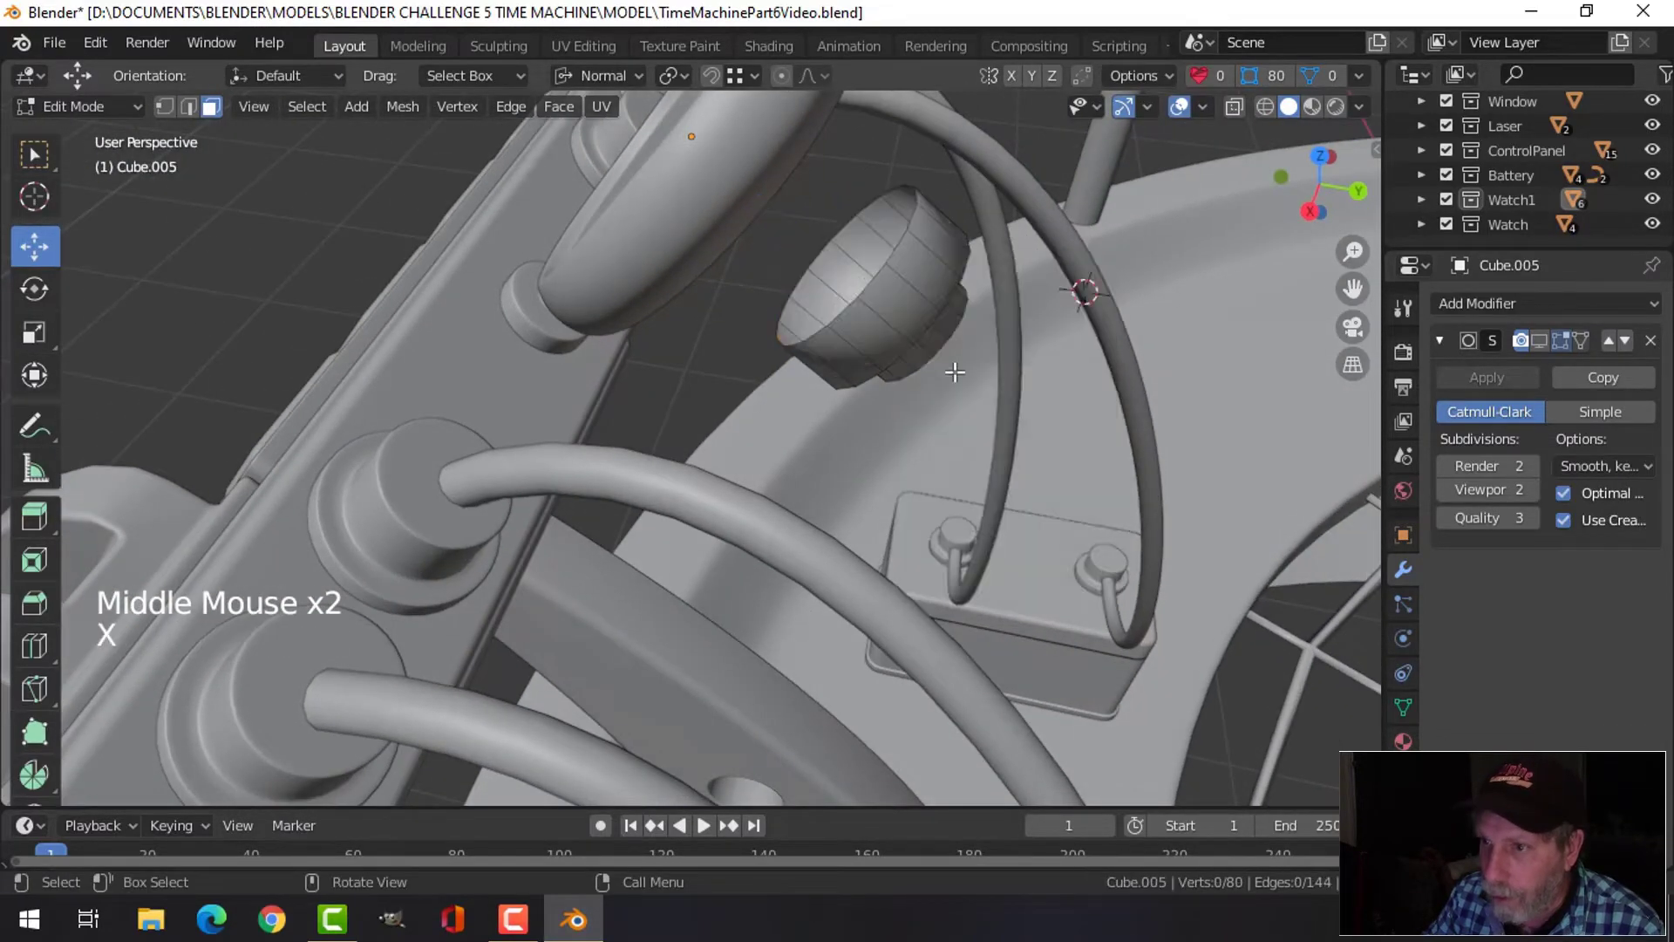
pyautogui.moveTo(955, 372); pyautogui.dragTo(1549, 352, button='middle')
pyautogui.click(1541, 338)
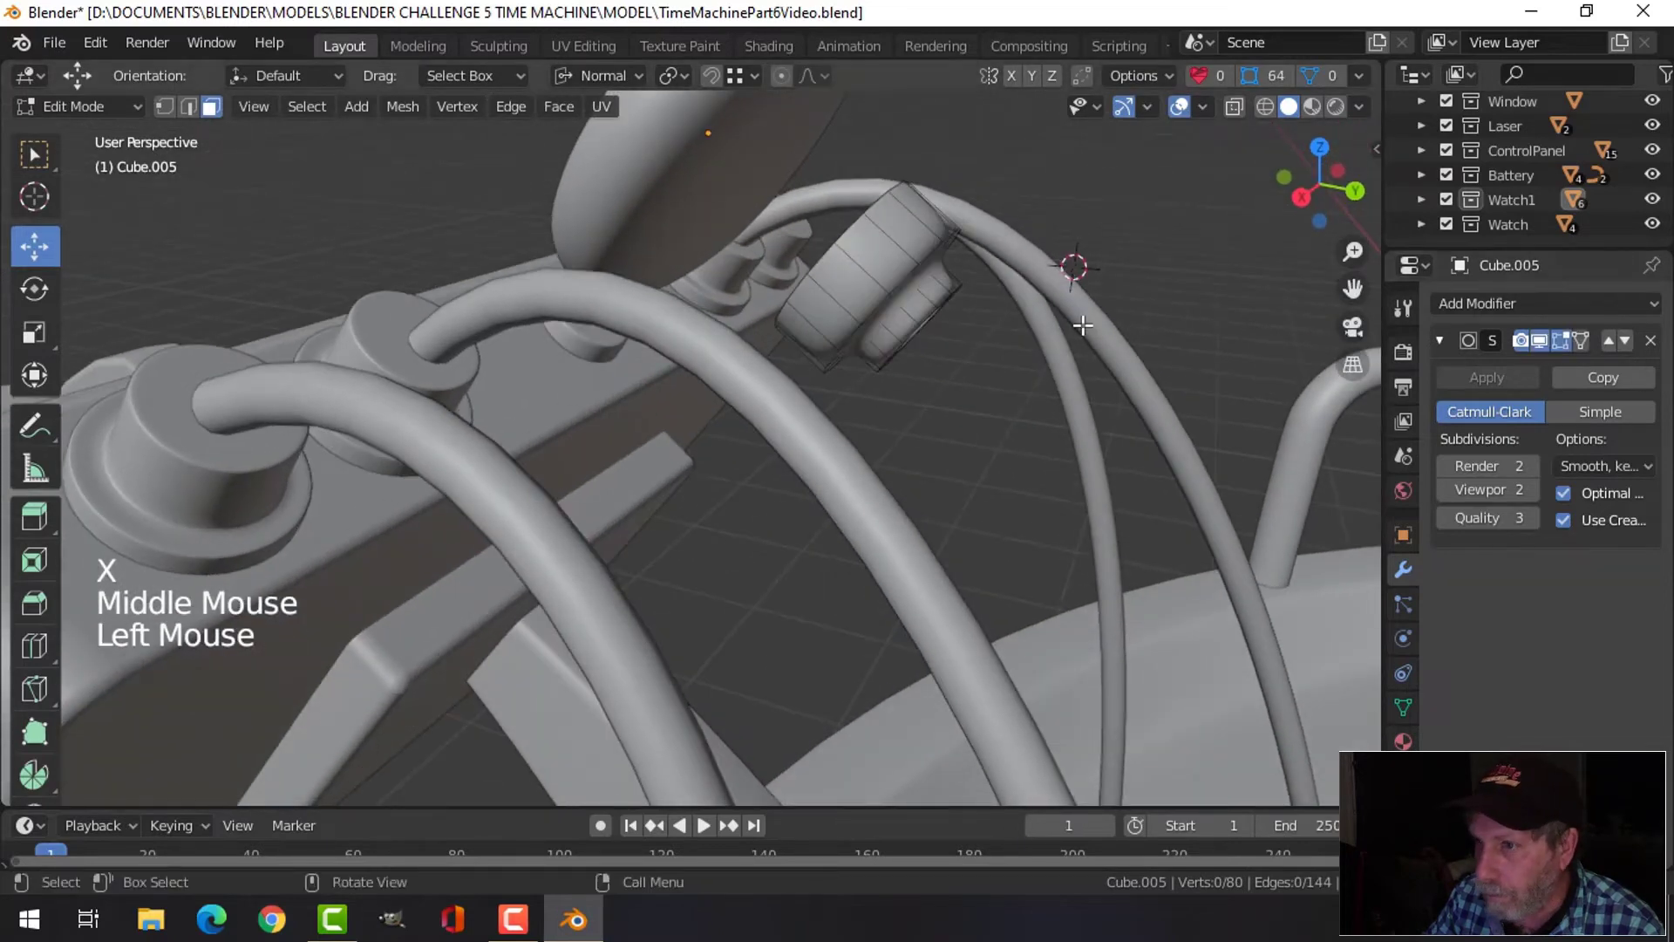
# Scale the connector's entire mesh uniformly to 0.756
pyautogui.moveTo(959, 349); pyautogui.dragTo(924, 390, button='middle')
pyautogui.press('Tab')
pyautogui.hotkey('alt', 'a')
pyautogui.click(905, 342)
pyautogui.moveTo(1001, 317); pyautogui.dragTo(894, 245, button='middle')
pyautogui.press('Tab')
pyautogui.press('a')
pyautogui.press('s')
pyautogui.click(950, 275)
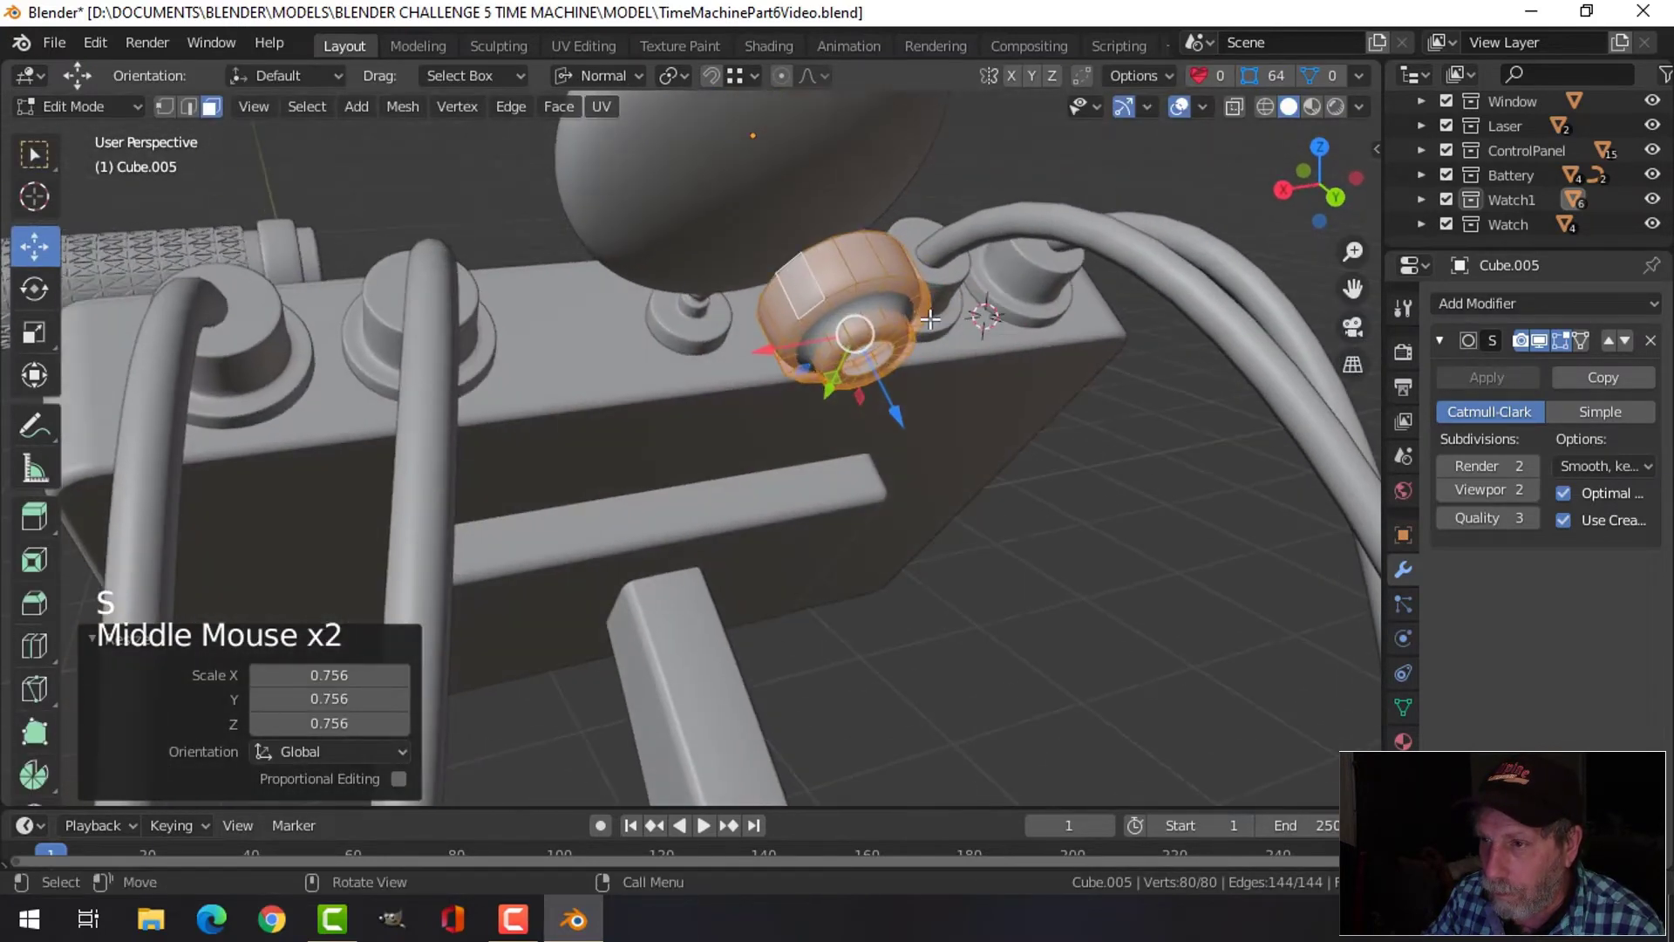
# Bevel the outer edge loop of the connector's wide section by about 0.004 m with two segments
pyautogui.scroll(2, 888, 240)
pyautogui.hotkey('alt', 'a')
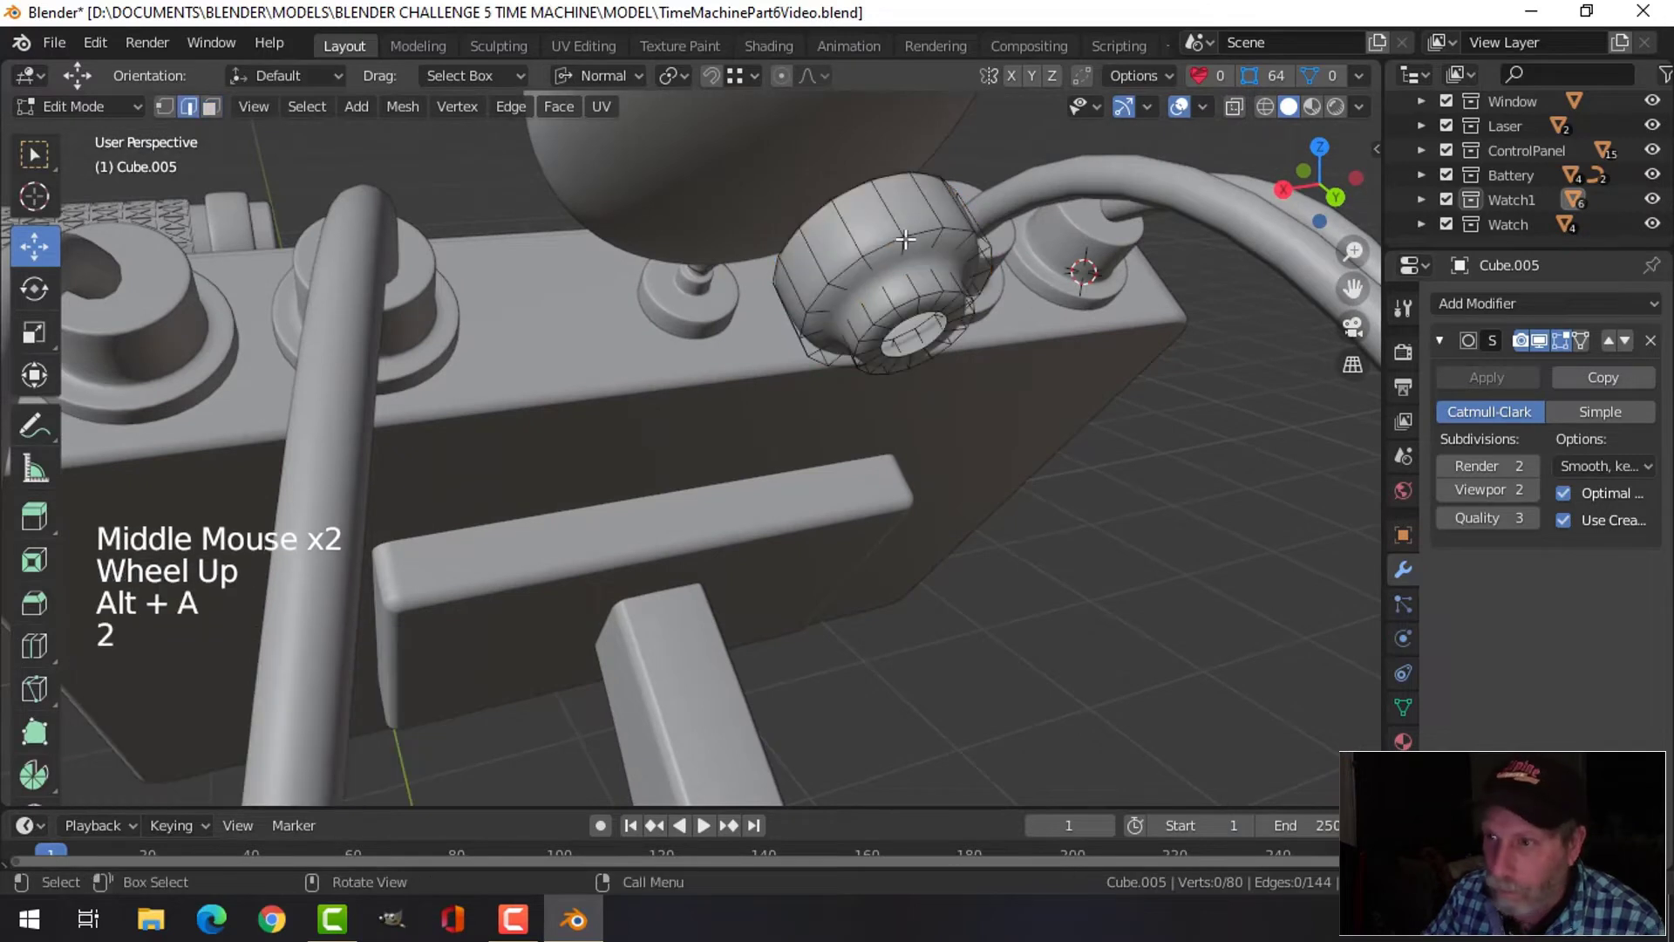
pyautogui.keyDown('alt'); pyautogui.keyDown('shift'); pyautogui.click(905, 242); pyautogui.keyUp('shift'); pyautogui.keyUp('alt')
pyautogui.hotkey('ctrl', 'b')
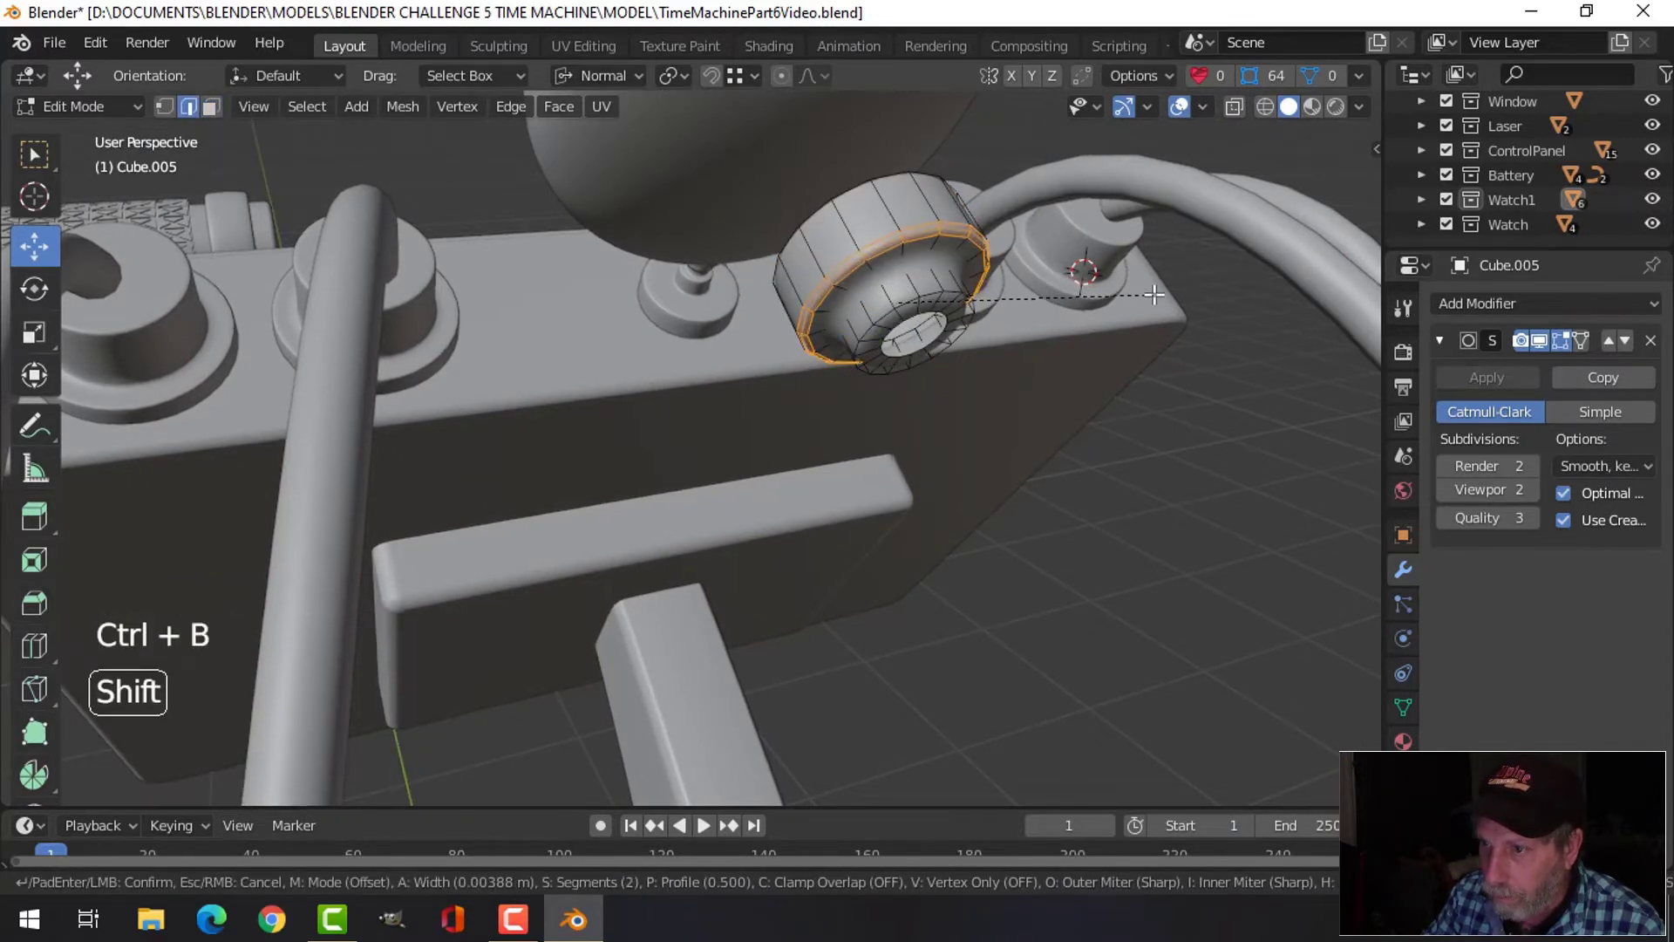
pyautogui.click(1153, 295)
pyautogui.moveTo(1089, 287); pyautogui.dragTo(964, 284, button='middle')
pyautogui.hotkey('alt', 'a')
# Add supporting loop cuts around the connector's narrower end and return to object editing
pyautogui.hotkey('ctrl', 'r')
pyautogui.click(942, 292)
pyautogui.click(937, 279)
pyautogui.hotkey('alt', 'a')
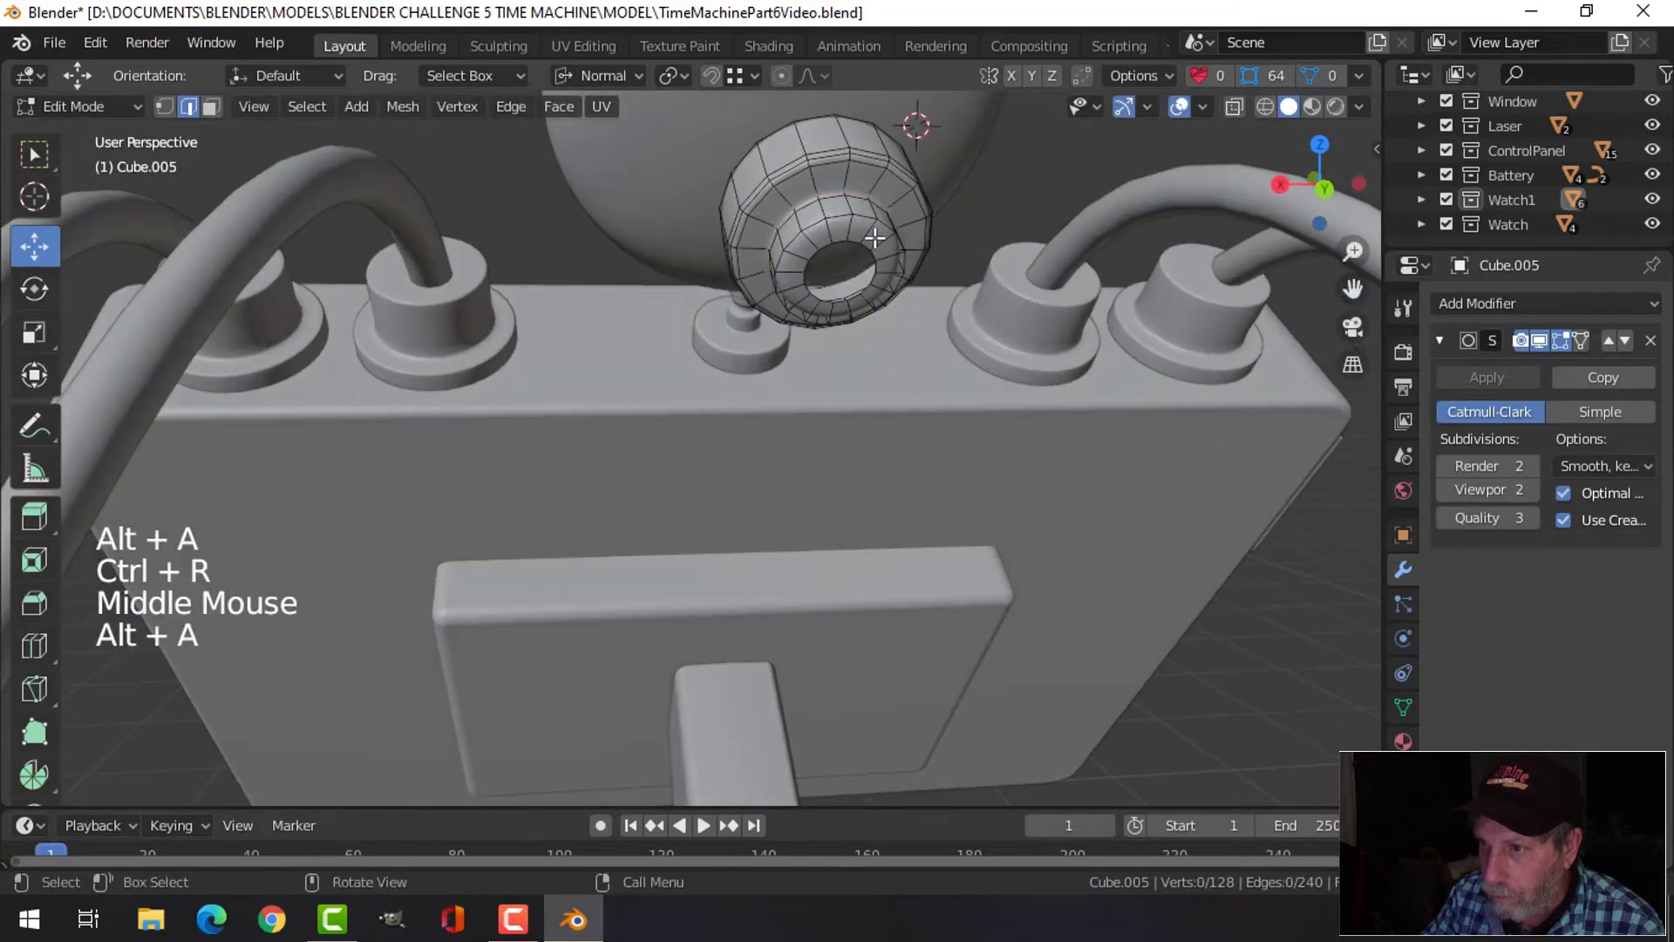
pyautogui.hotkey('ctrl', 'r')
pyautogui.click(875, 237)
pyautogui.click(875, 237)
pyautogui.press('Tab')
# Set the connector's origin to its geometry and move it along its normal axis against the back of the watch
pyautogui.scroll(-1, 897, 234)
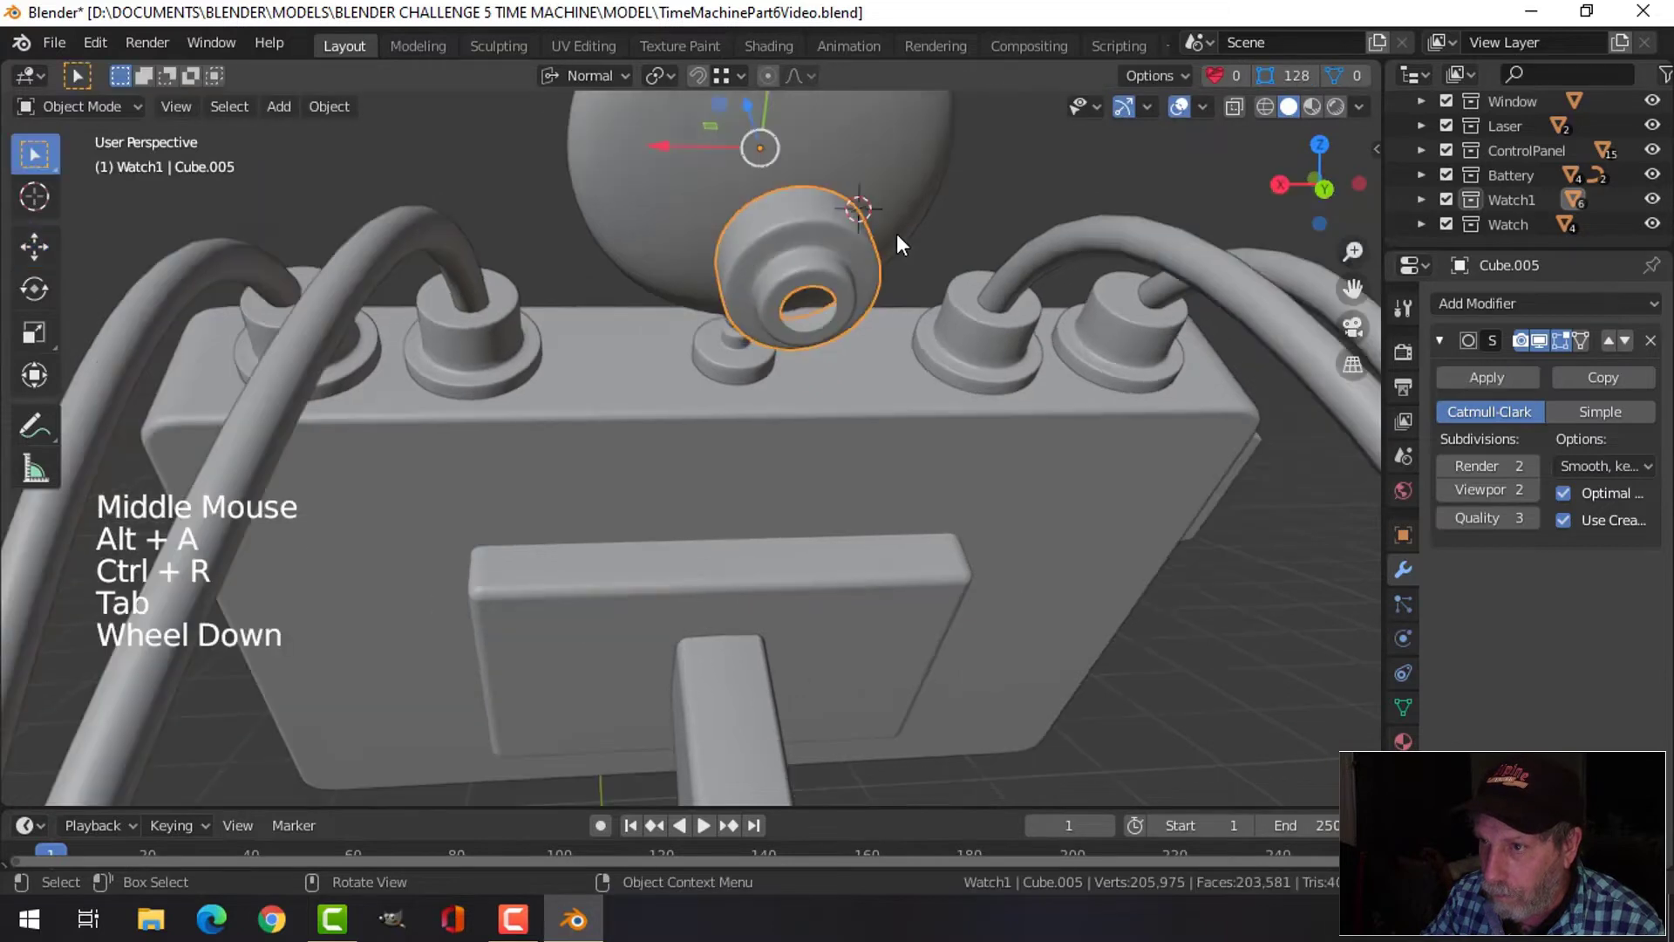
pyautogui.scroll(-1, 896, 234)
pyautogui.hotkey('alt', 'a')
pyautogui.moveTo(896, 234); pyautogui.dragTo(965, 353, button='middle')
pyautogui.click(877, 322)
pyautogui.moveTo(877, 322); pyautogui.dragTo(917, 347, button='middle')
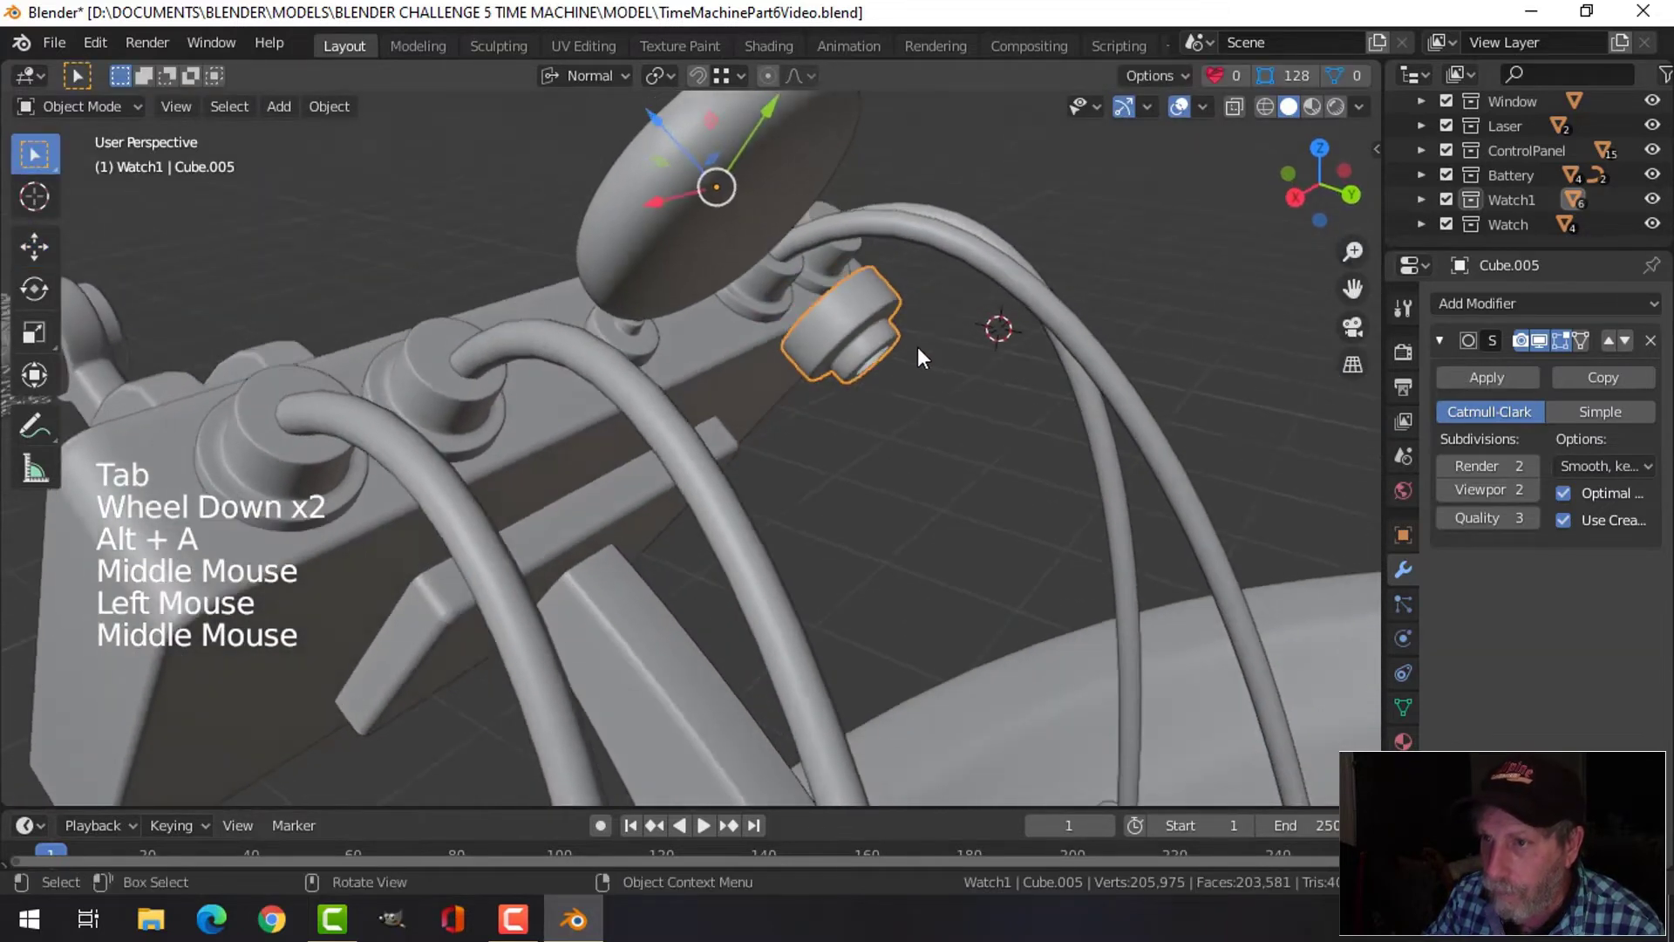
pyautogui.scroll(-1, 917, 347)
pyautogui.click(329, 106)
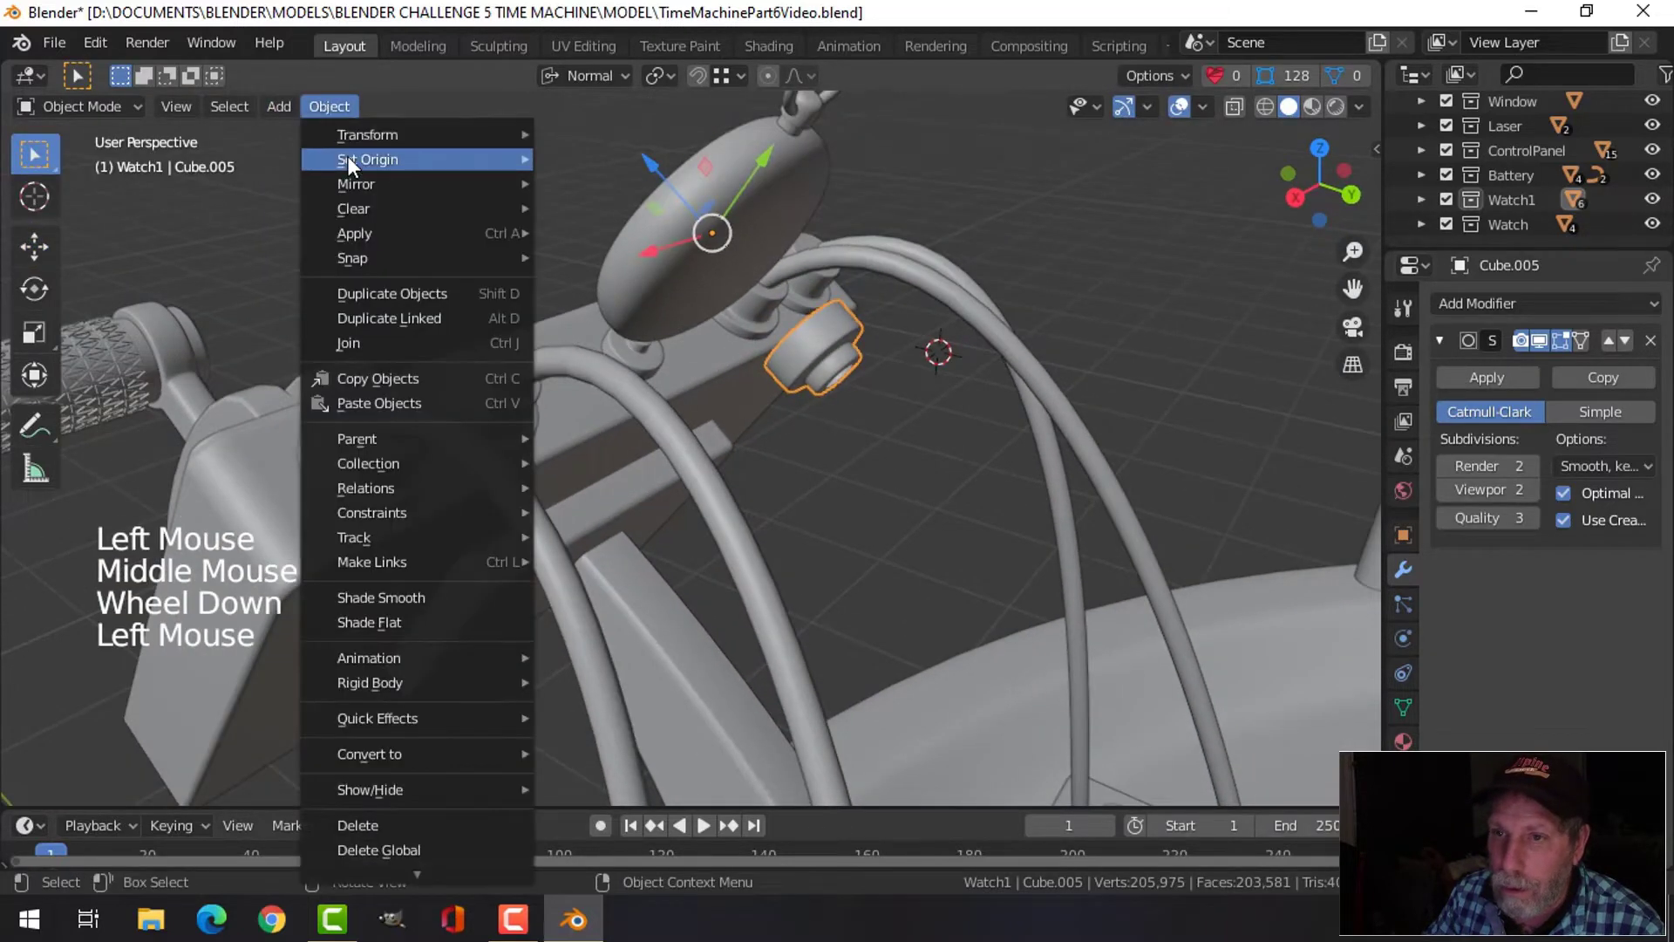
pyautogui.click(624, 185)
pyautogui.moveTo(716, 266); pyautogui.dragTo(752, 290, button='middle')
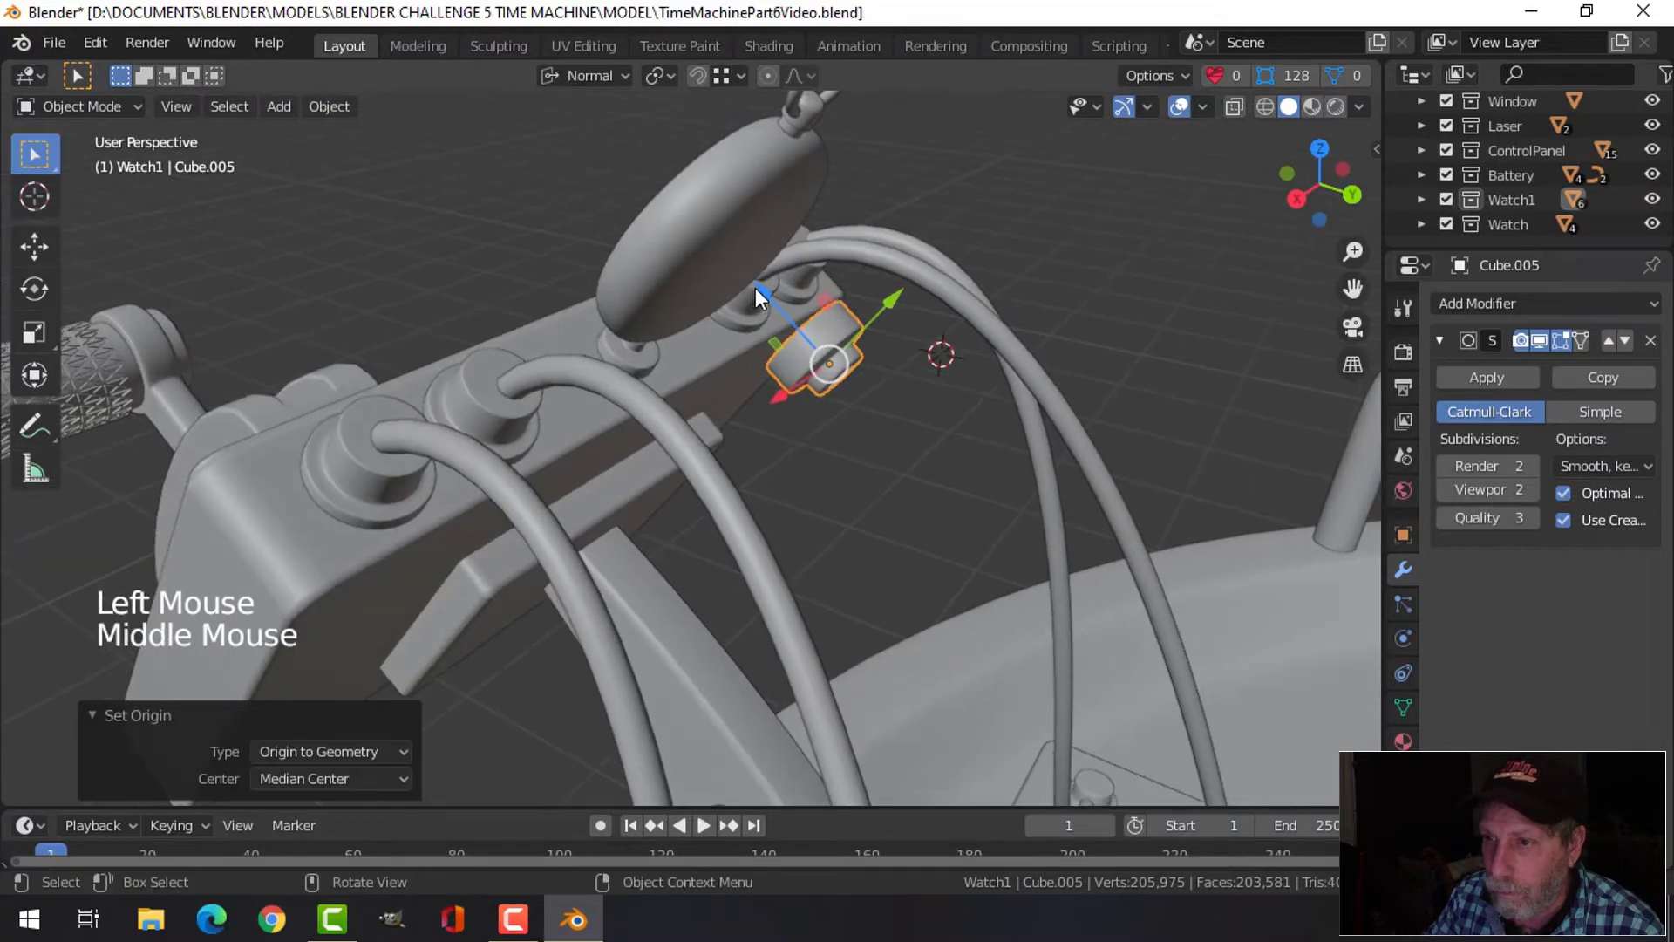
pyautogui.moveTo(755, 288); pyautogui.dragTo(680, 226)
pyautogui.moveTo(680, 227); pyautogui.dragTo(885, 333, button='middle')
pyautogui.hotkey('alt', 'a')
# Duplicate the inner battery cable about 0.25 m along Y and remove the Mirror modifier from the copy
pyautogui.scroll(-2, 760, 274)
pyautogui.scroll(-3, 886, 334)
pyautogui.keyDown('shift'); pyautogui.moveTo(819, 386); pyautogui.dragTo(693, 279, button='middle'); pyautogui.keyUp('shift')
pyautogui.scroll(-2, 675, 280)
pyautogui.click(589, 250)
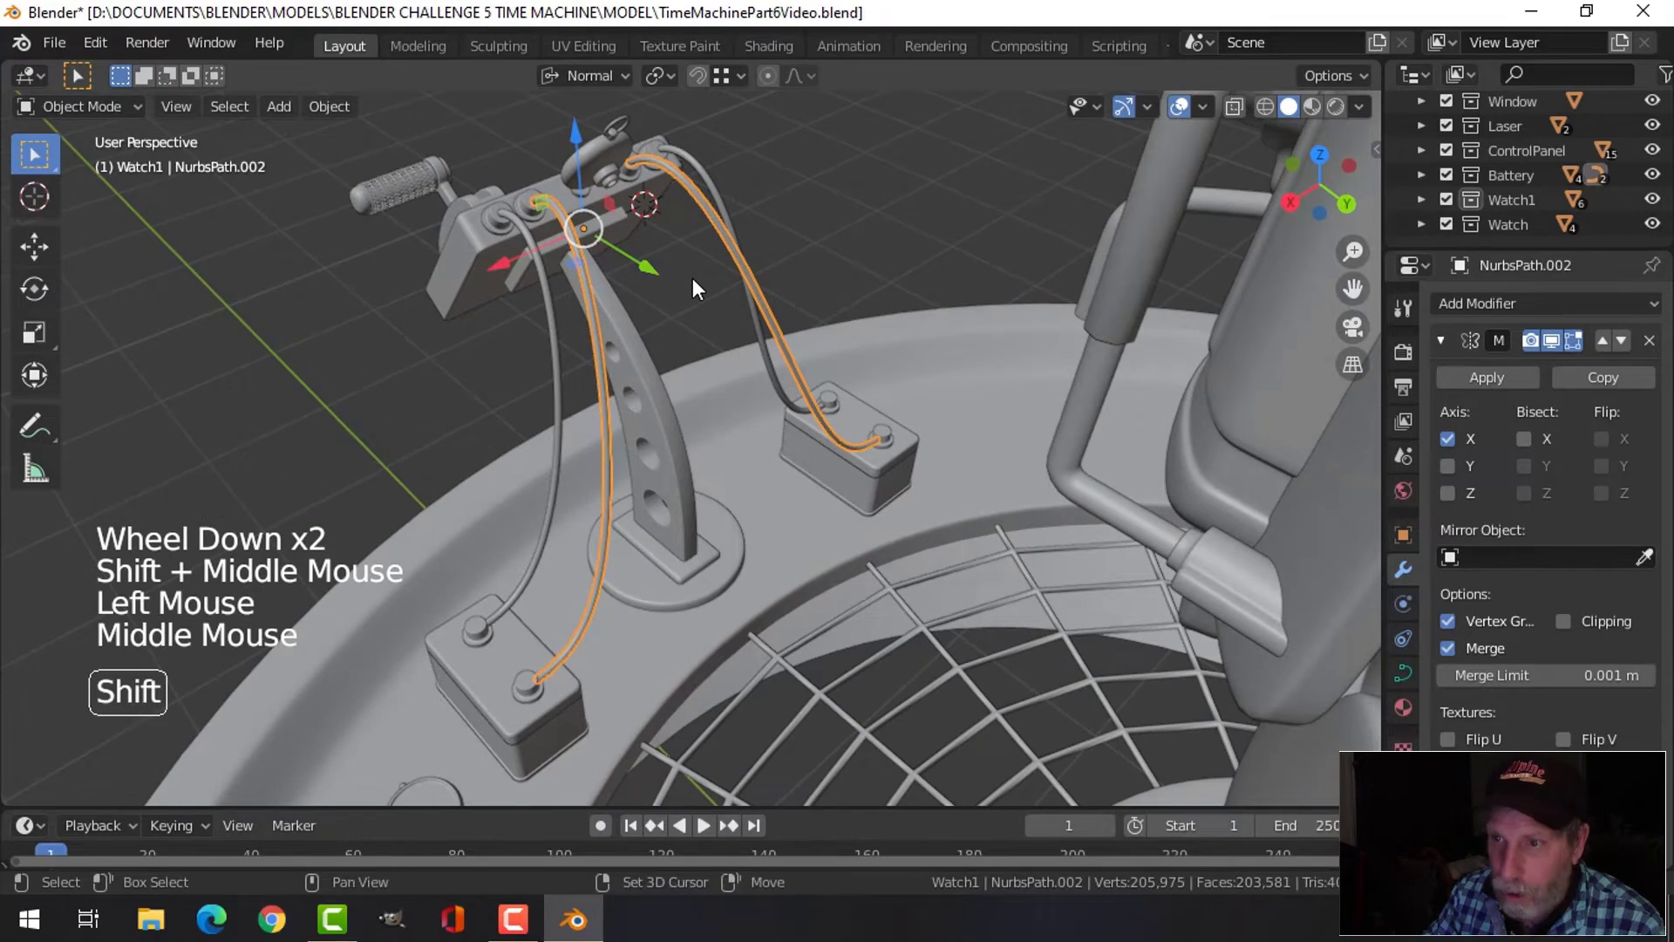
pyautogui.hotkey('shift', 'd')
pyautogui.moveTo(636, 261); pyautogui.dragTo(679, 287)
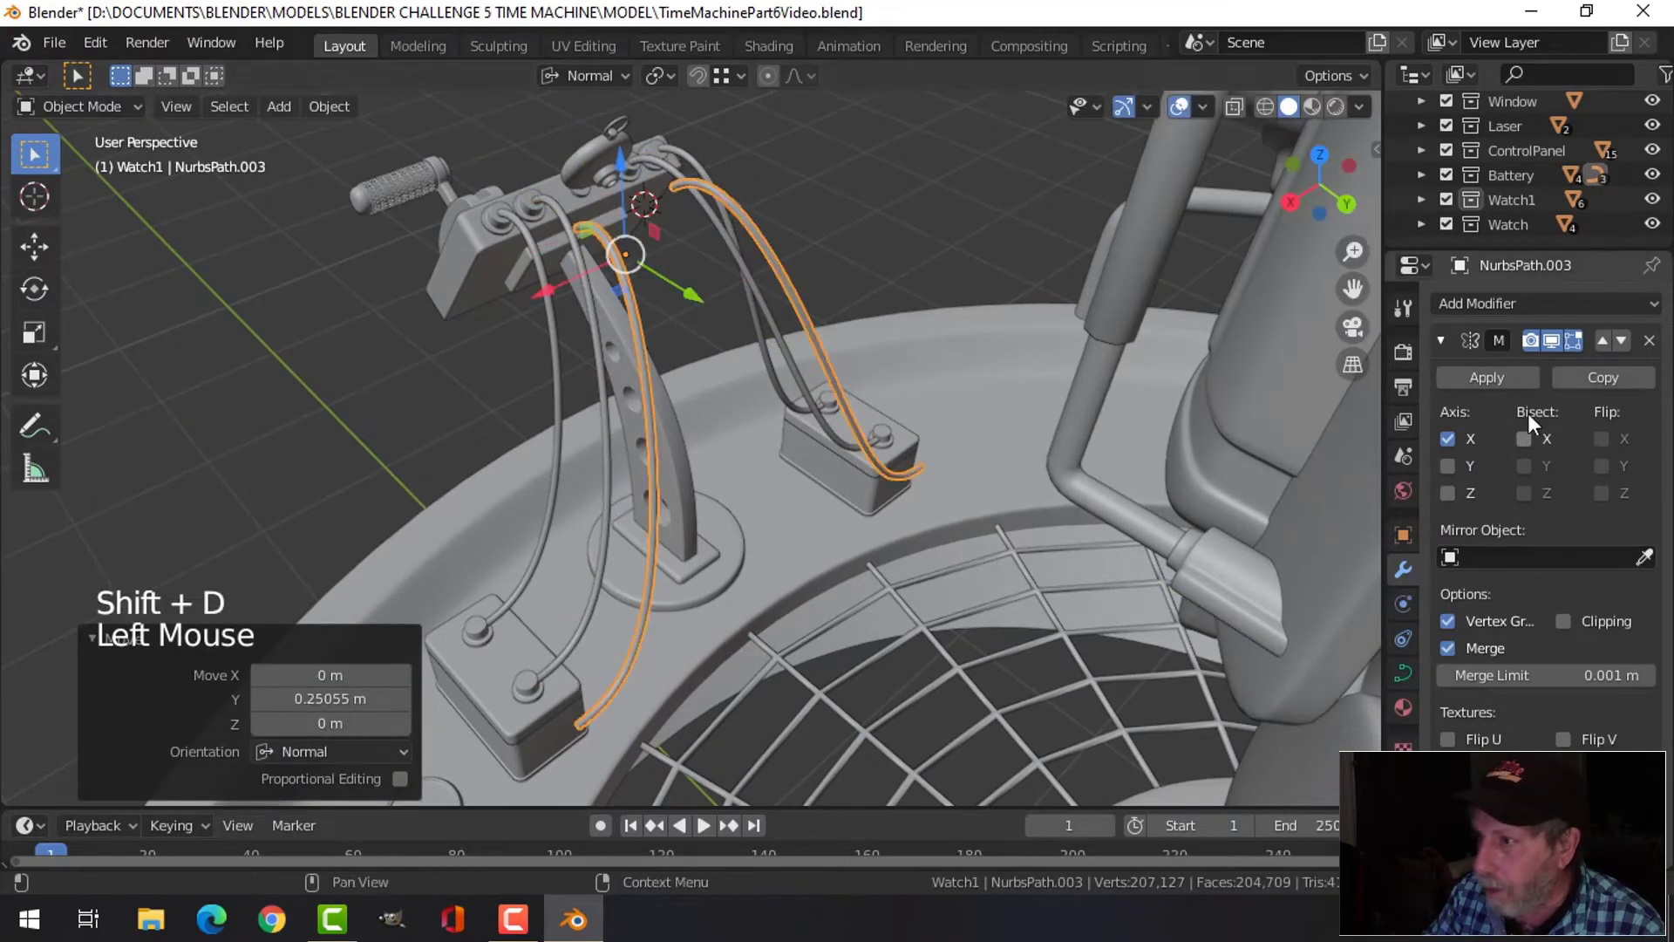
pyautogui.click(1648, 341)
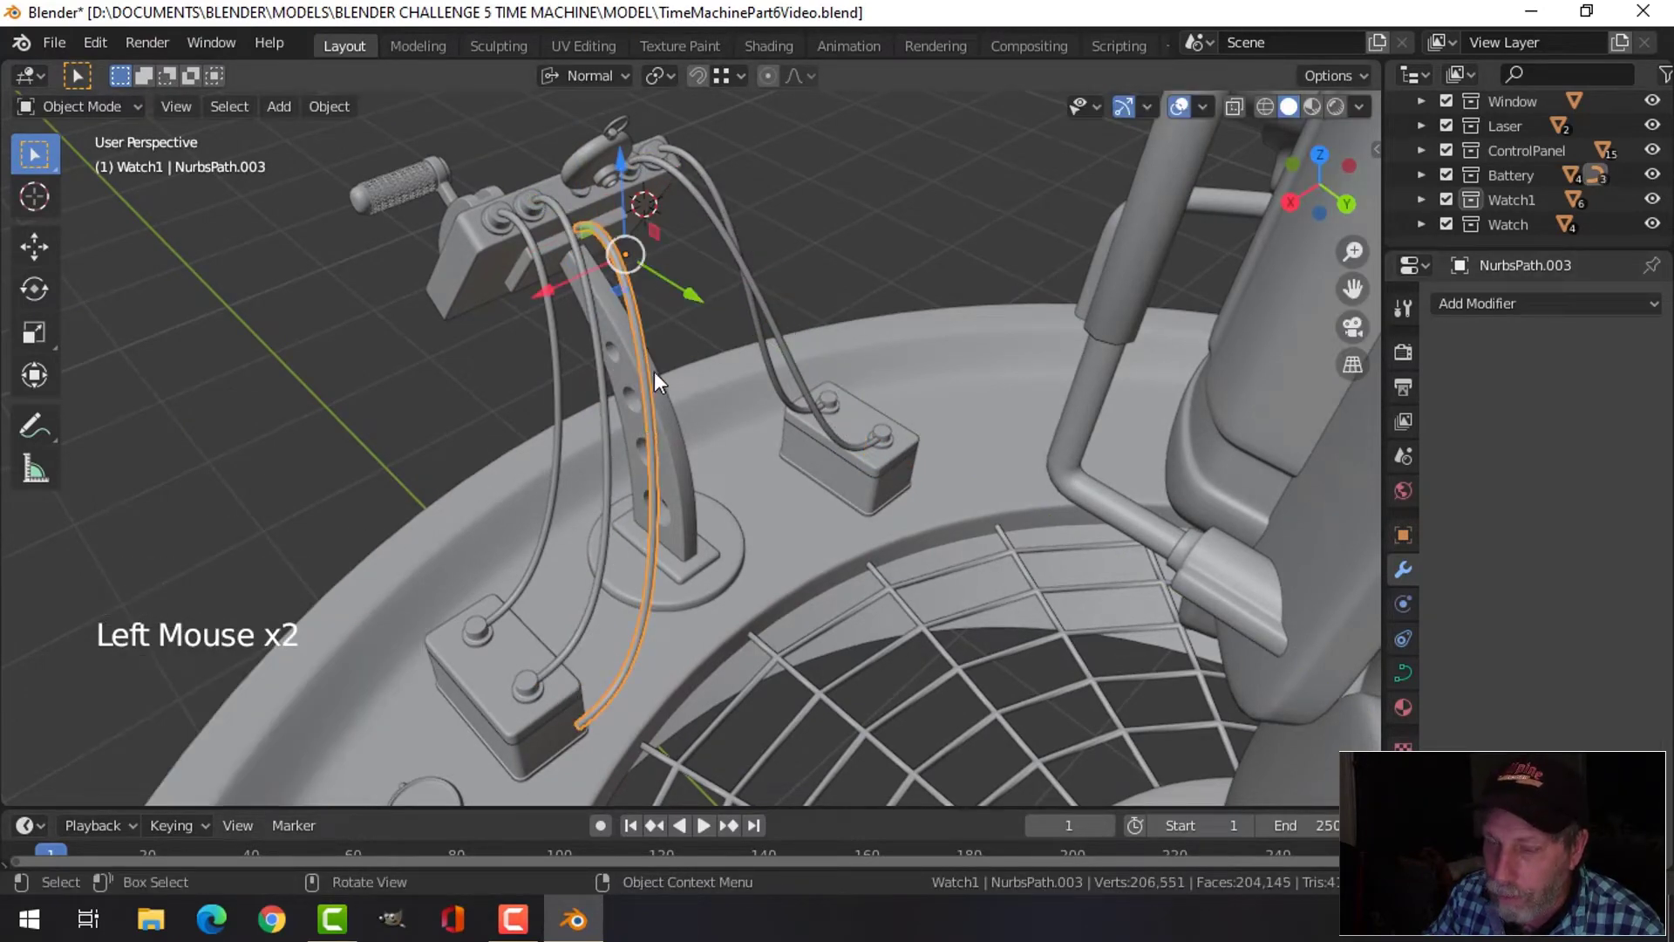
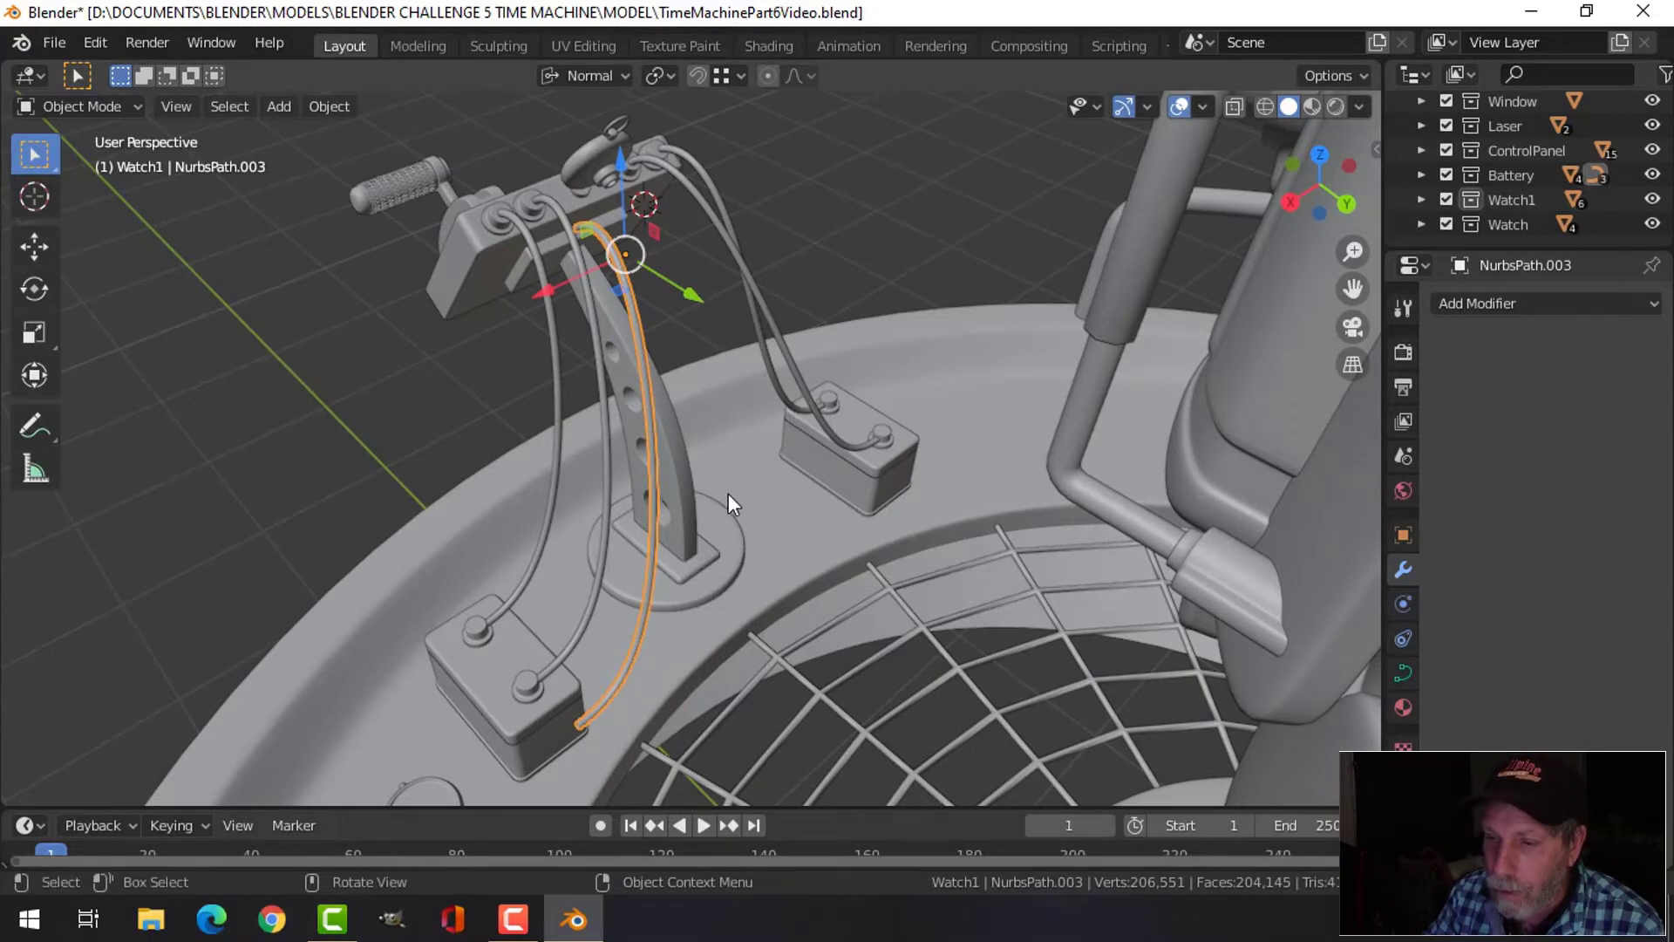
# Slide the cable copy back toward the control panel and place its lower end point at the battery's rear terminal
pyautogui.moveTo(600, 373); pyautogui.dragTo(687, 357, button='middle')
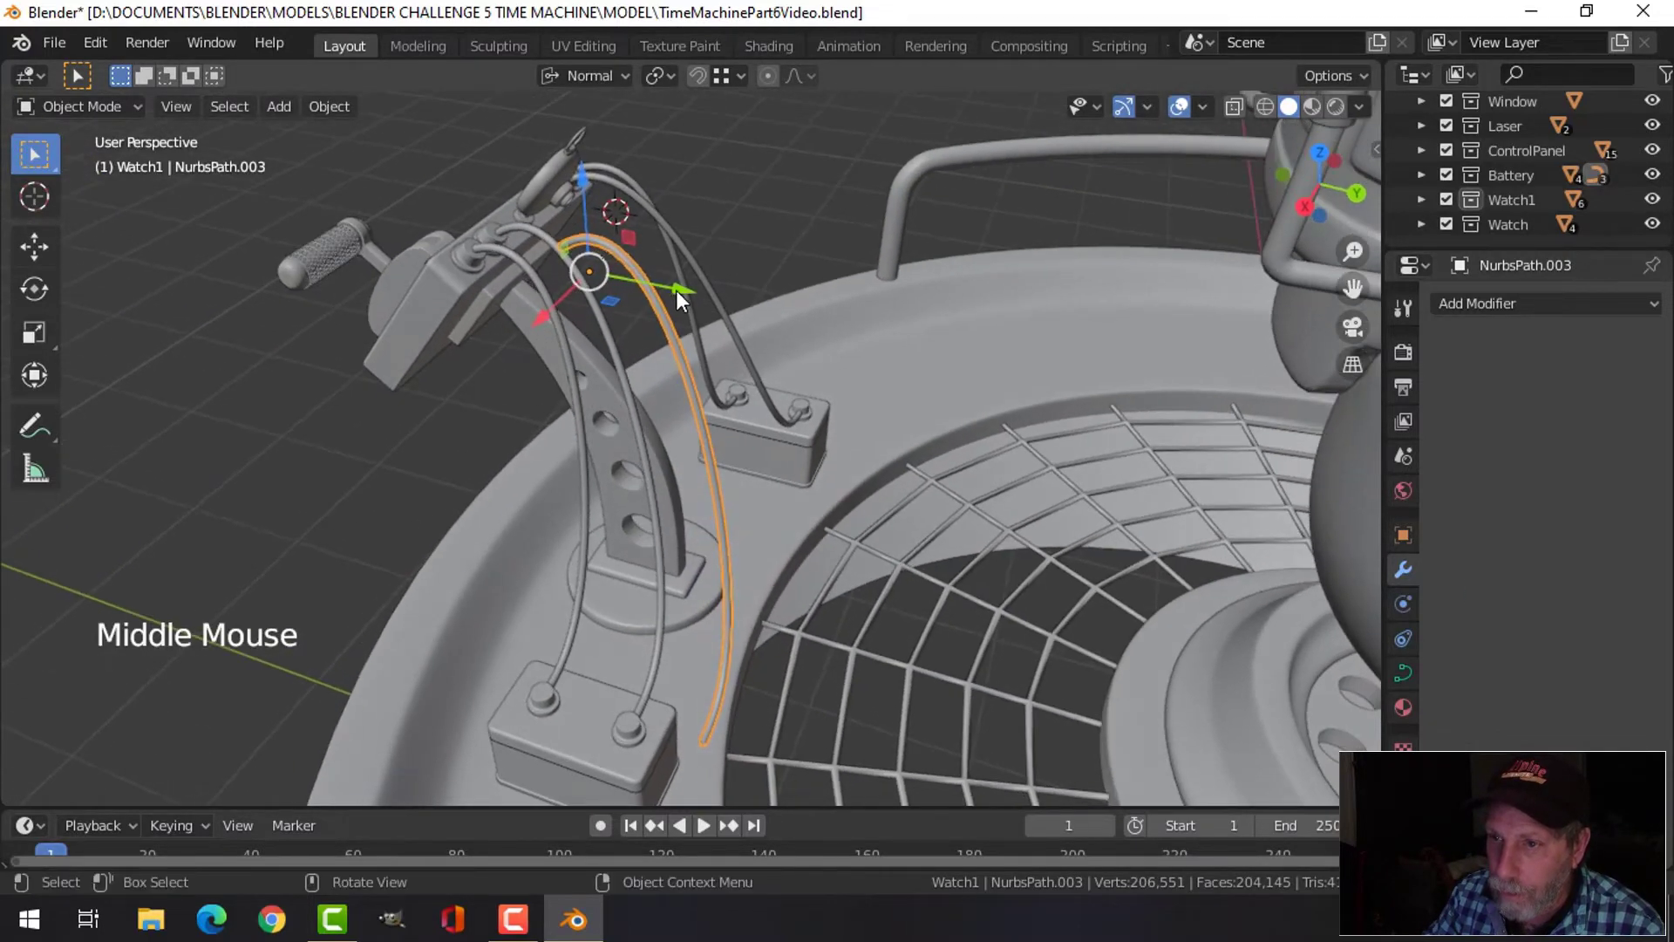
pyautogui.moveTo(679, 295); pyautogui.dragTo(587, 290)
pyautogui.keyDown('shift'); pyautogui.moveTo(678, 533); pyautogui.dragTo(605, 559, button='middle'); pyautogui.keyUp('shift')
pyautogui.press('Tab')
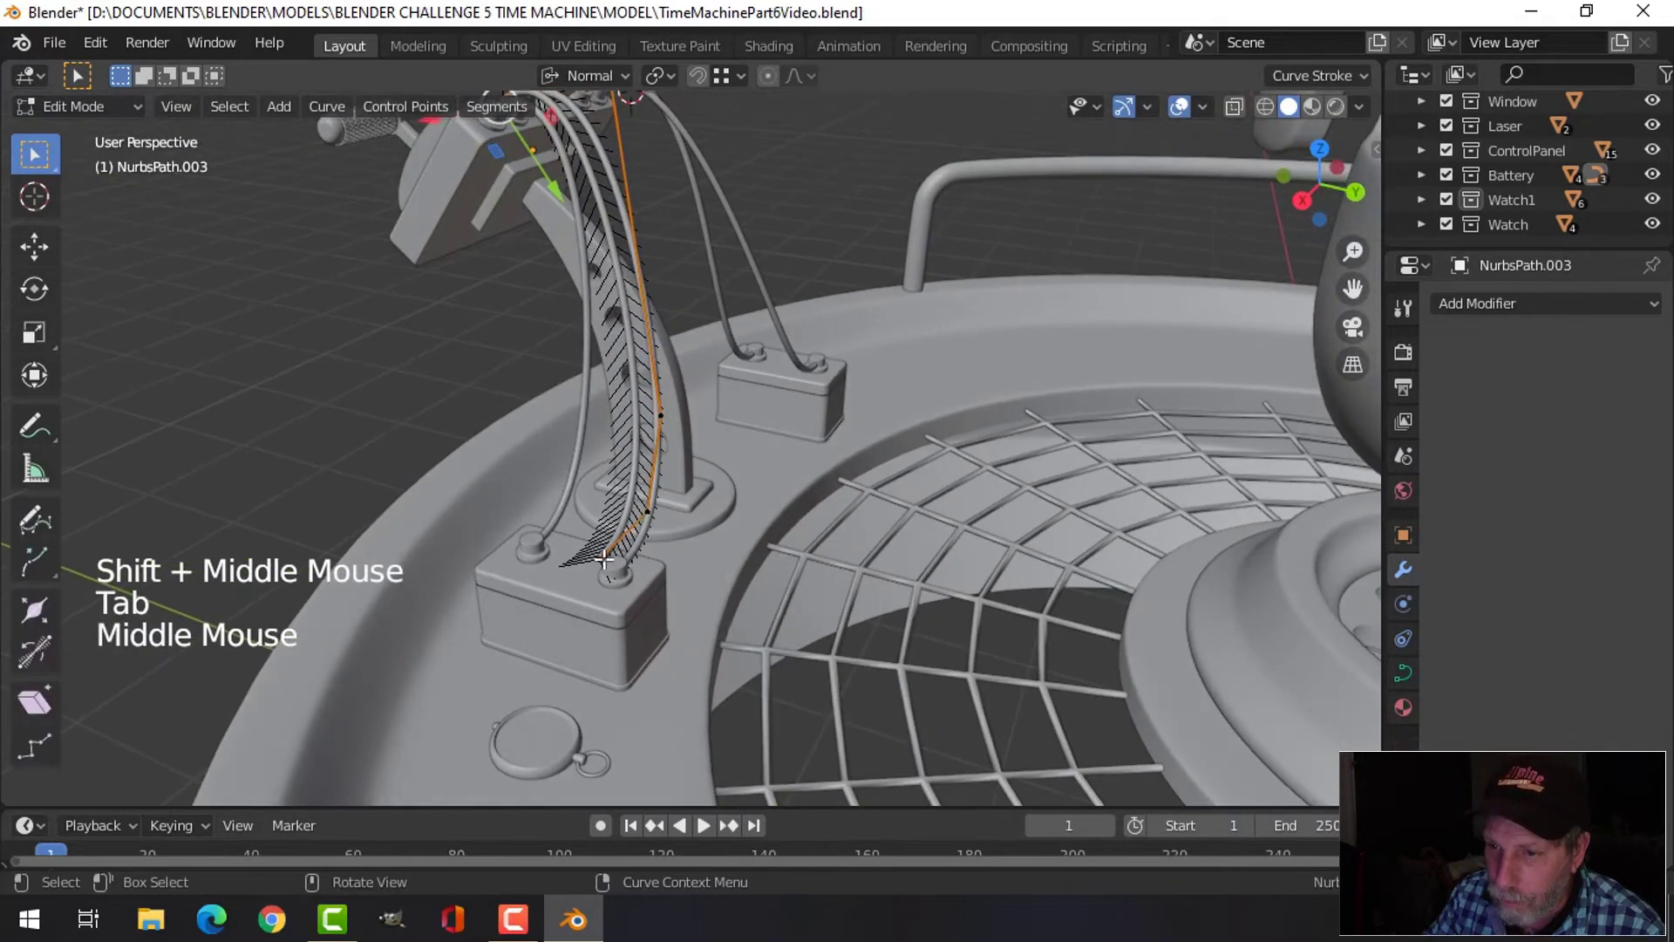
pyautogui.click(604, 558)
pyautogui.press('KP_7')
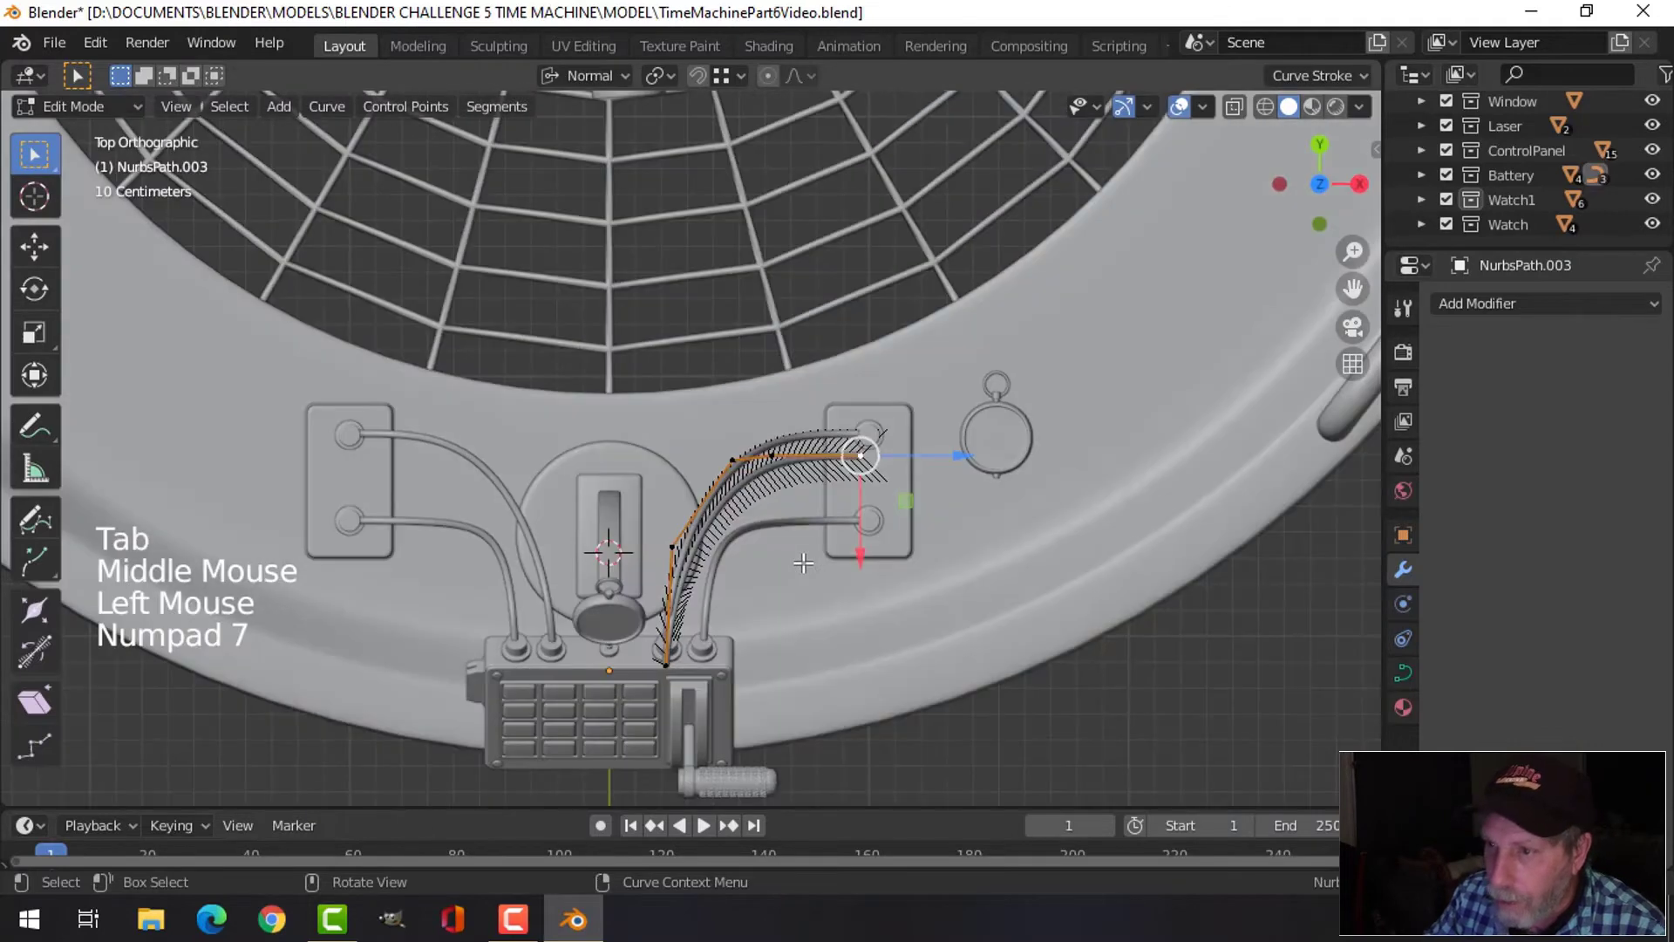
pyautogui.scroll(2, 1012, 567)
pyautogui.press('g')
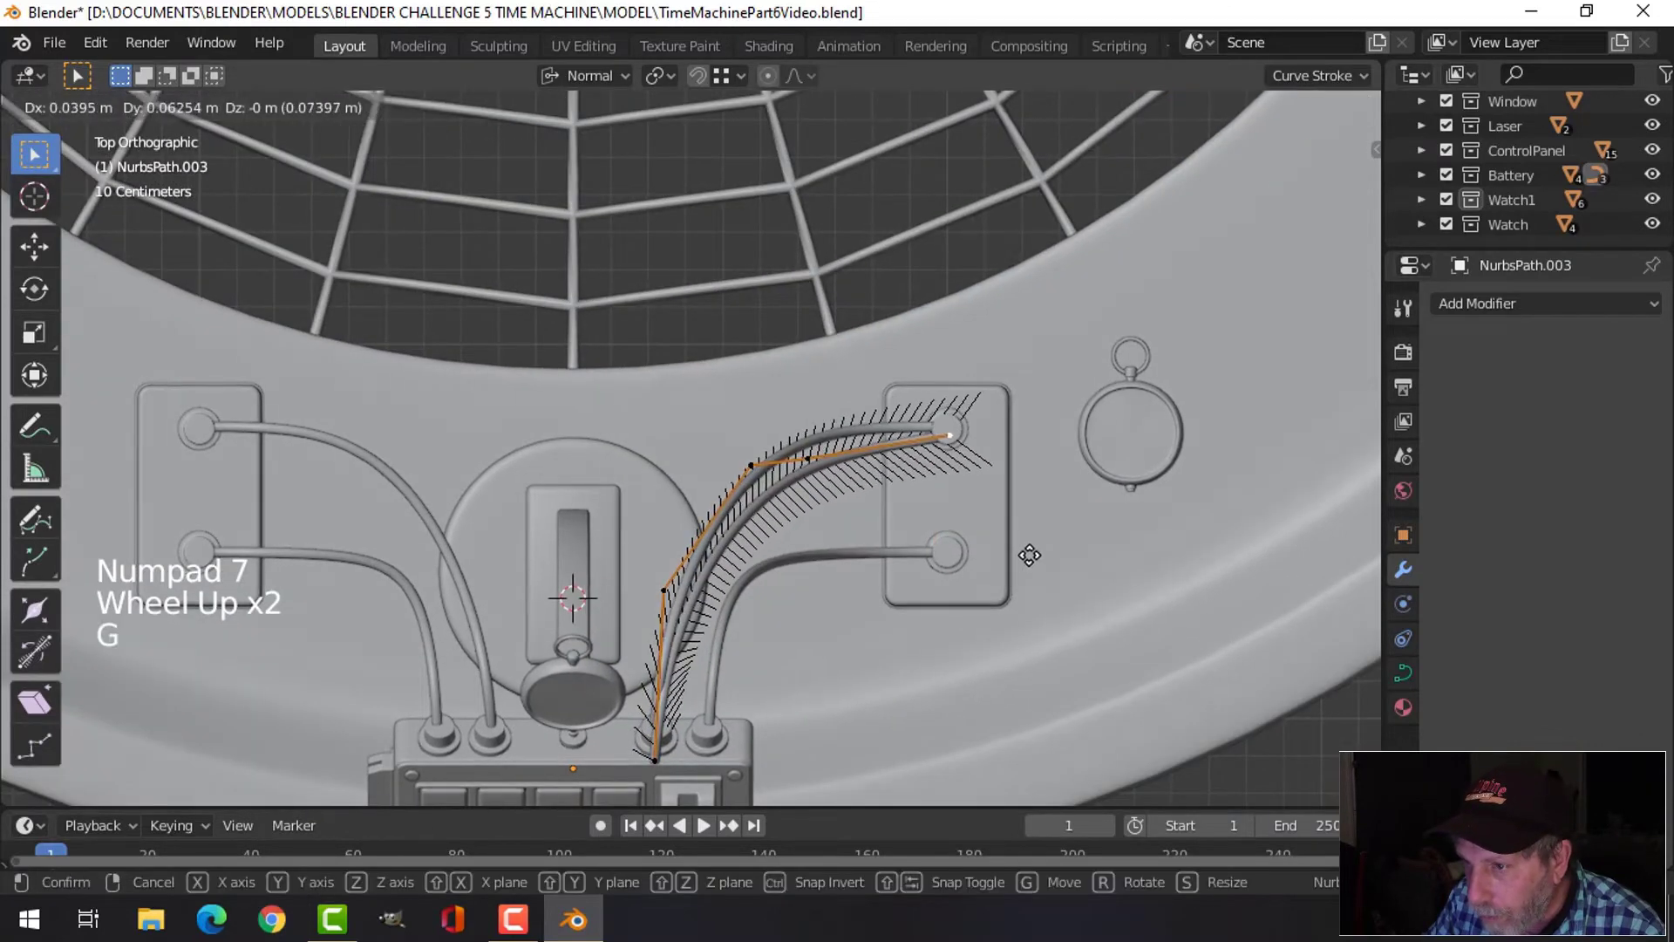
pyautogui.click(1027, 565)
# Move the control point next to the cable's battery end by about 0.303 m in X and -0.217 m in Y
pyautogui.click(813, 463)
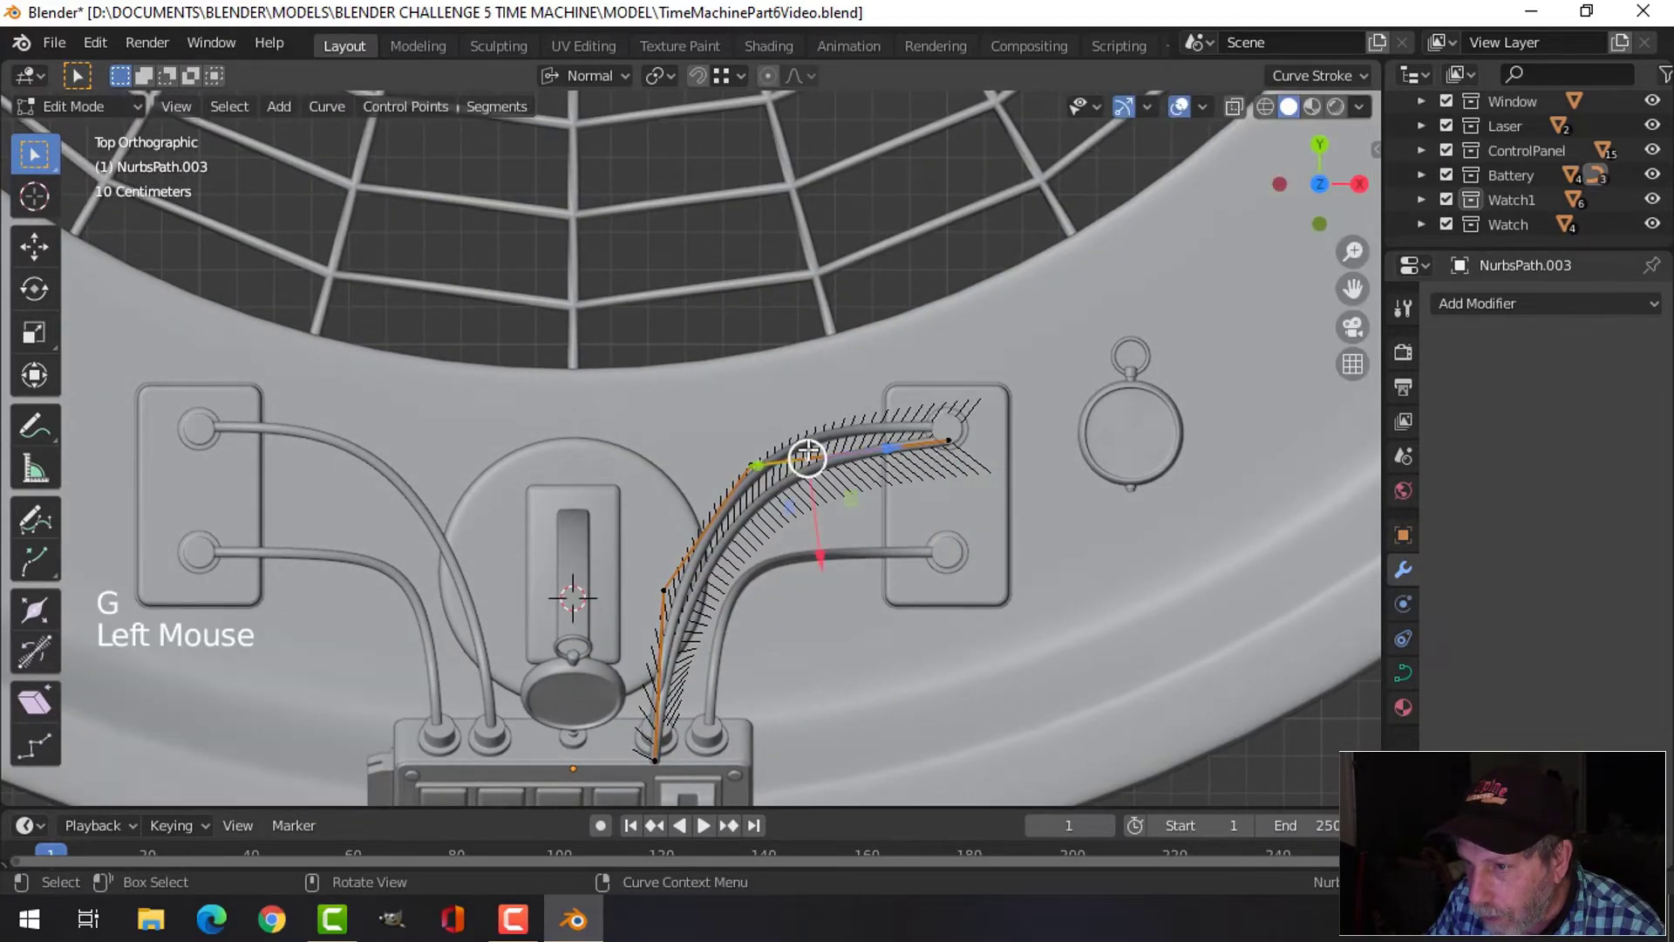
pyautogui.press('g')
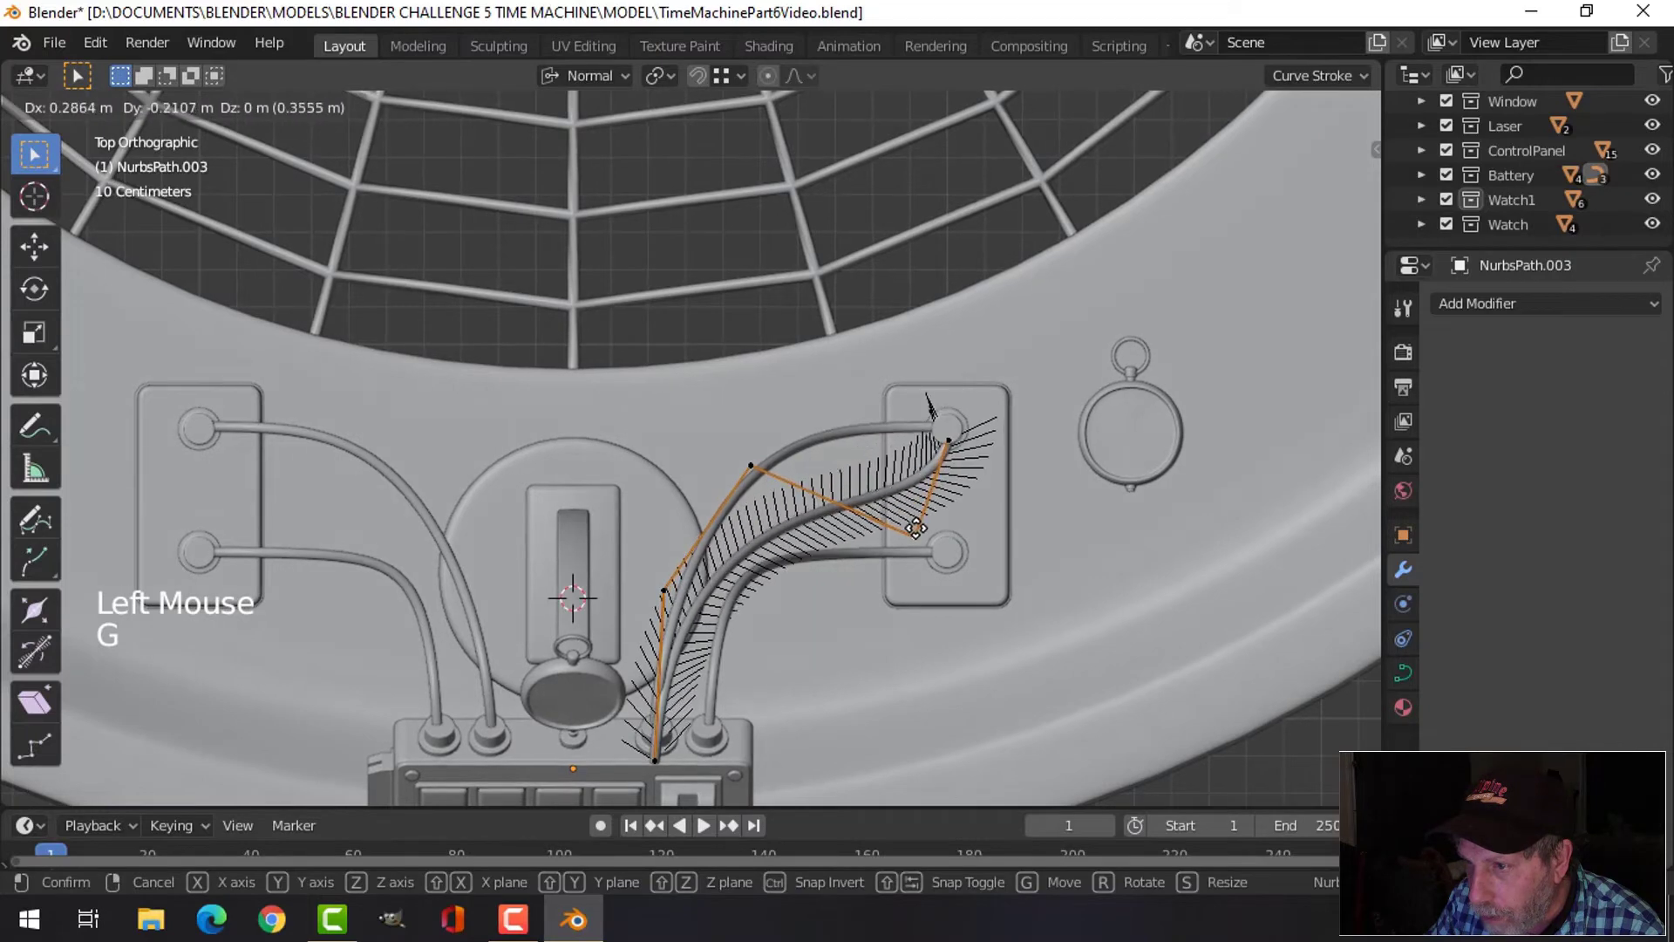
pyautogui.click(921, 536)
pyautogui.scroll(-1, 1021, 524)
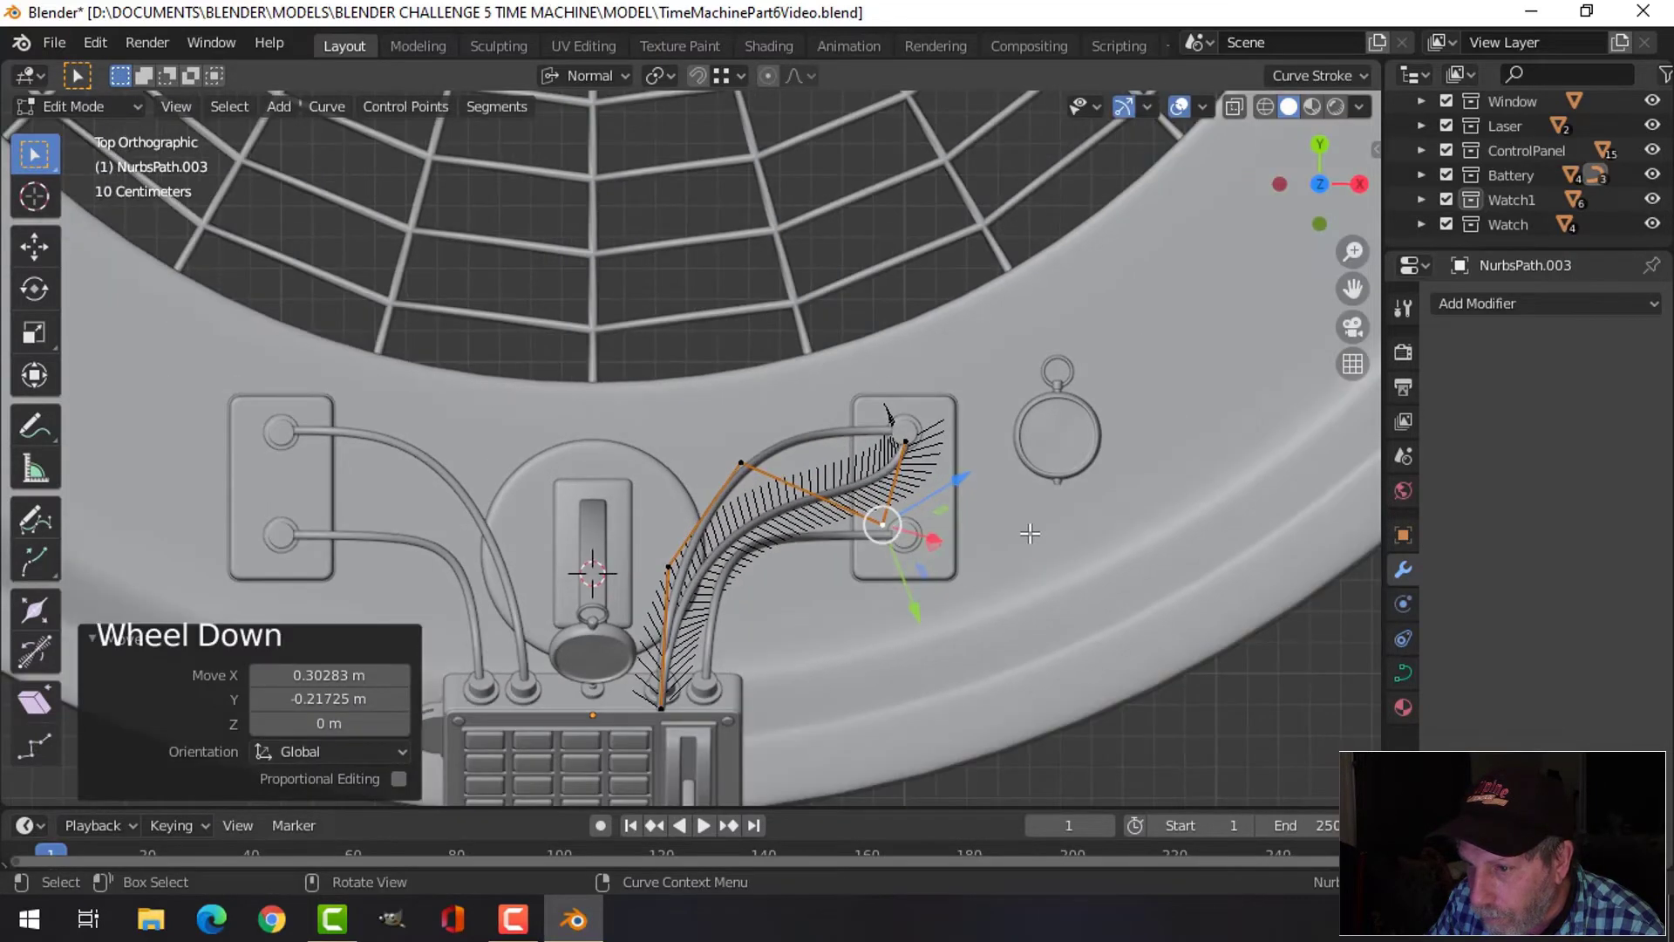
# Move the two panel-end control points of the cable about -0.232 m in X and 0.314 m in Y, behind the watch
pyautogui.moveTo(1025, 525); pyautogui.dragTo(982, 535, button='middle')
pyautogui.scroll(-3, 688, 620)
pyautogui.keyDown('shift'); pyautogui.click(676, 578); pyautogui.keyUp('shift')
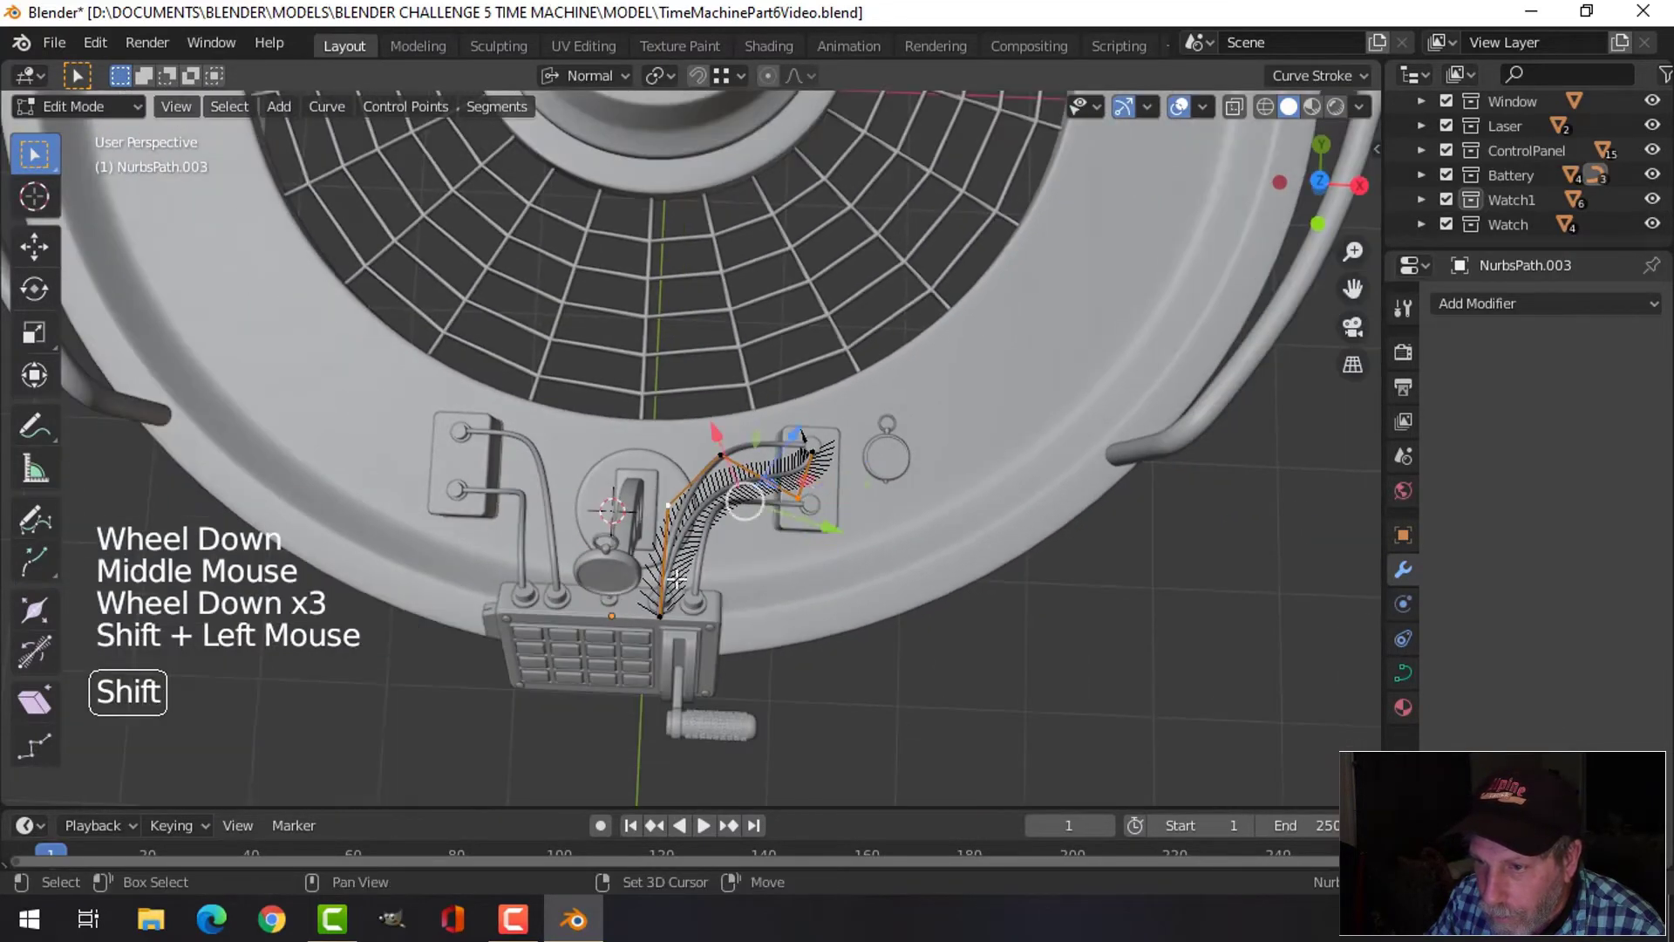
pyautogui.press('KP_7')
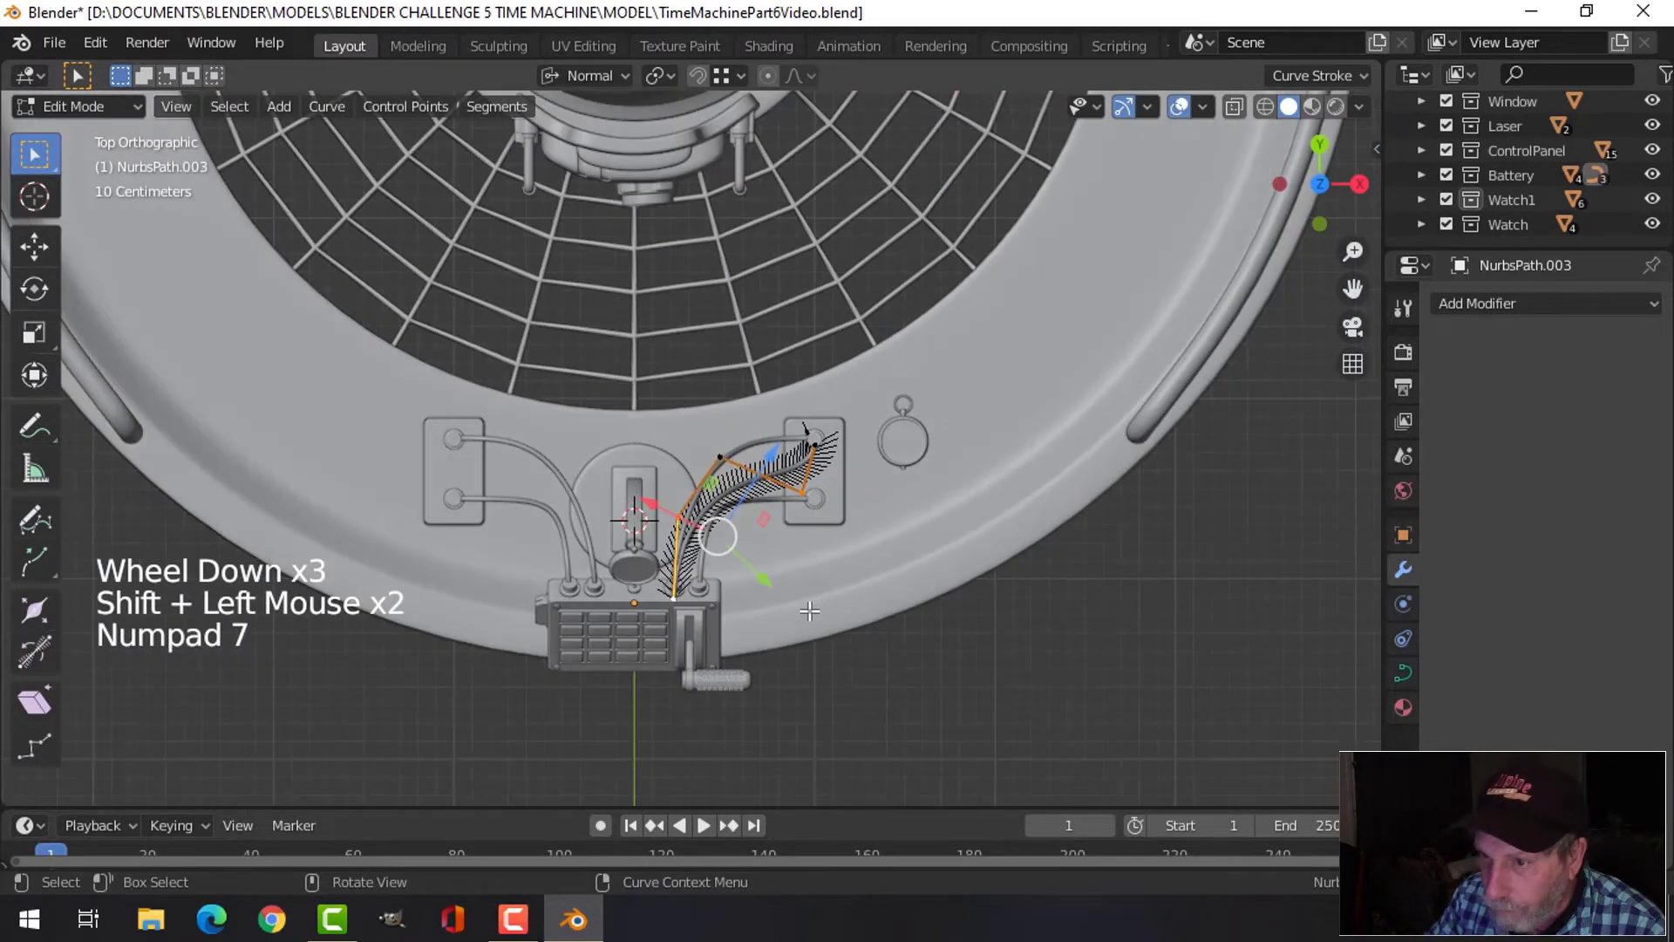
pyautogui.press('g')
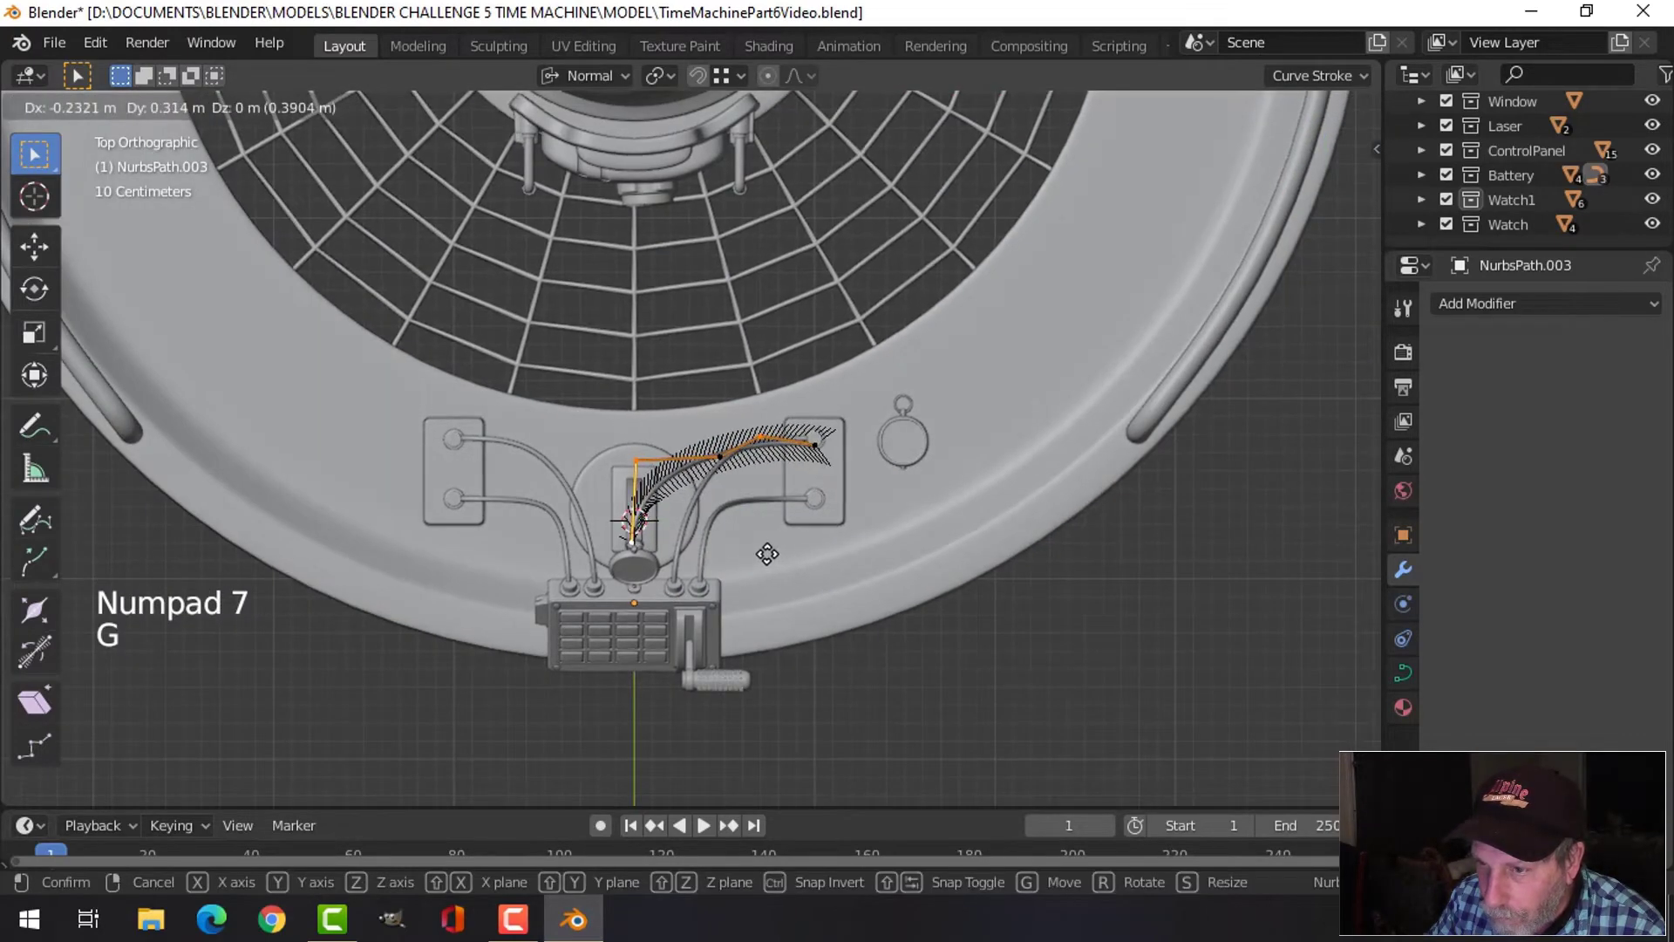
pyautogui.click(769, 554)
# Set the transform orientation to Global and lower the watch cable's high control point about 0.469 m in Z
pyautogui.moveTo(769, 555); pyautogui.dragTo(789, 366, button='middle')
pyautogui.scroll(2, 619, 436)
pyautogui.hotkey('alt', 'a')
pyautogui.click(751, 275)
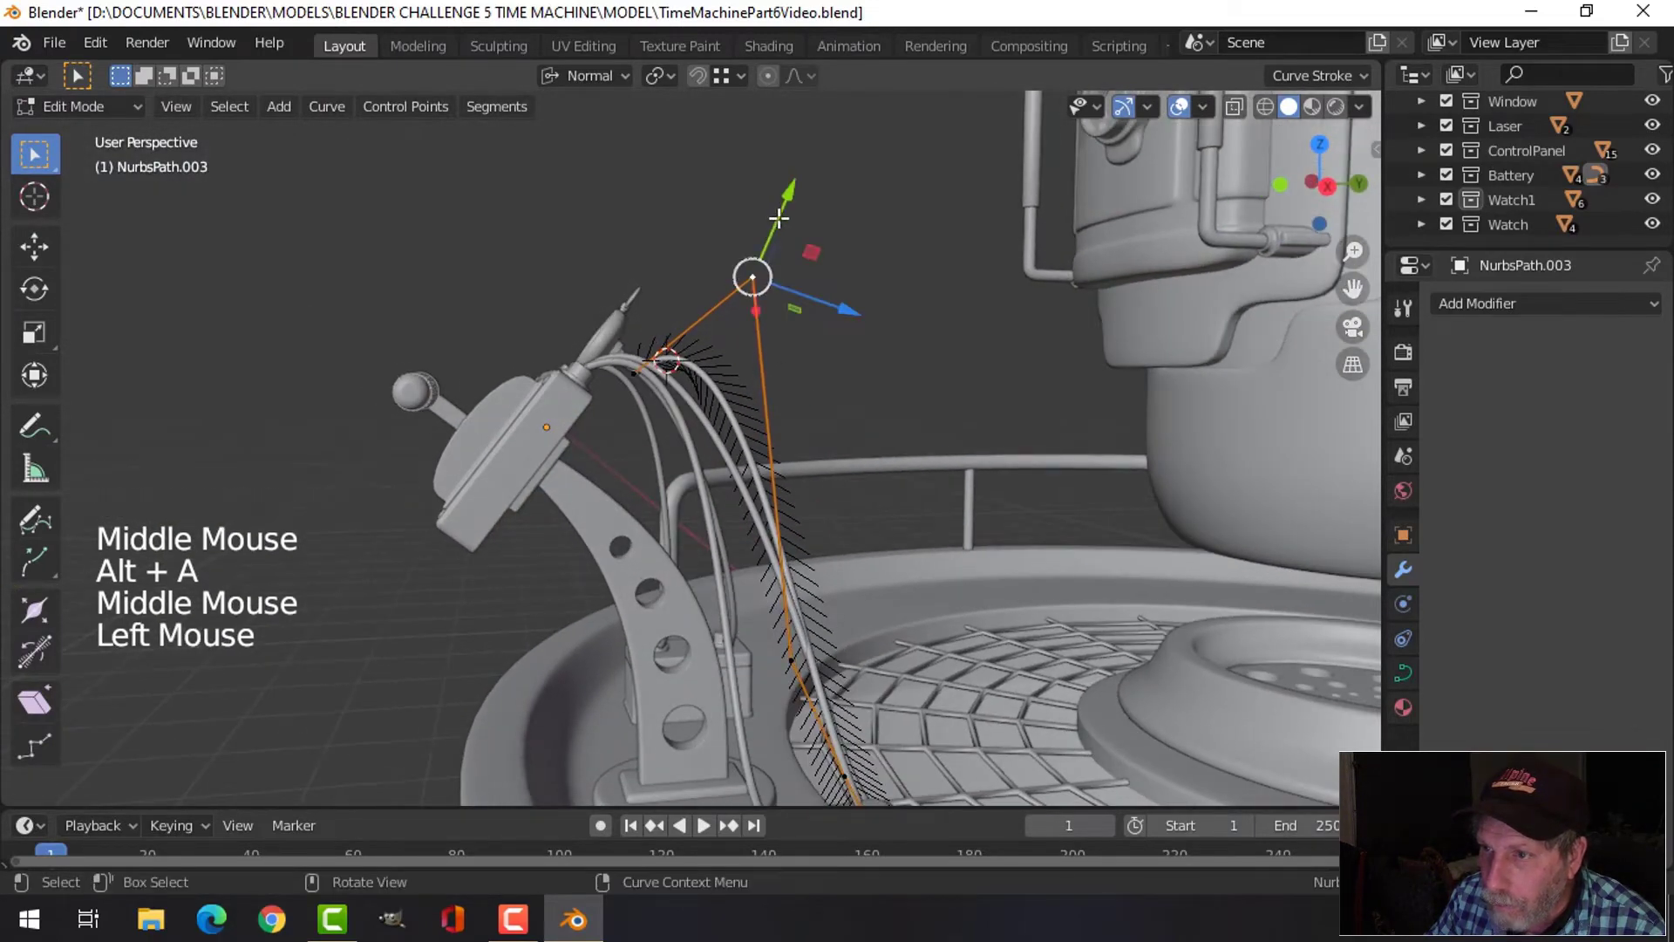
pyautogui.click(603, 77)
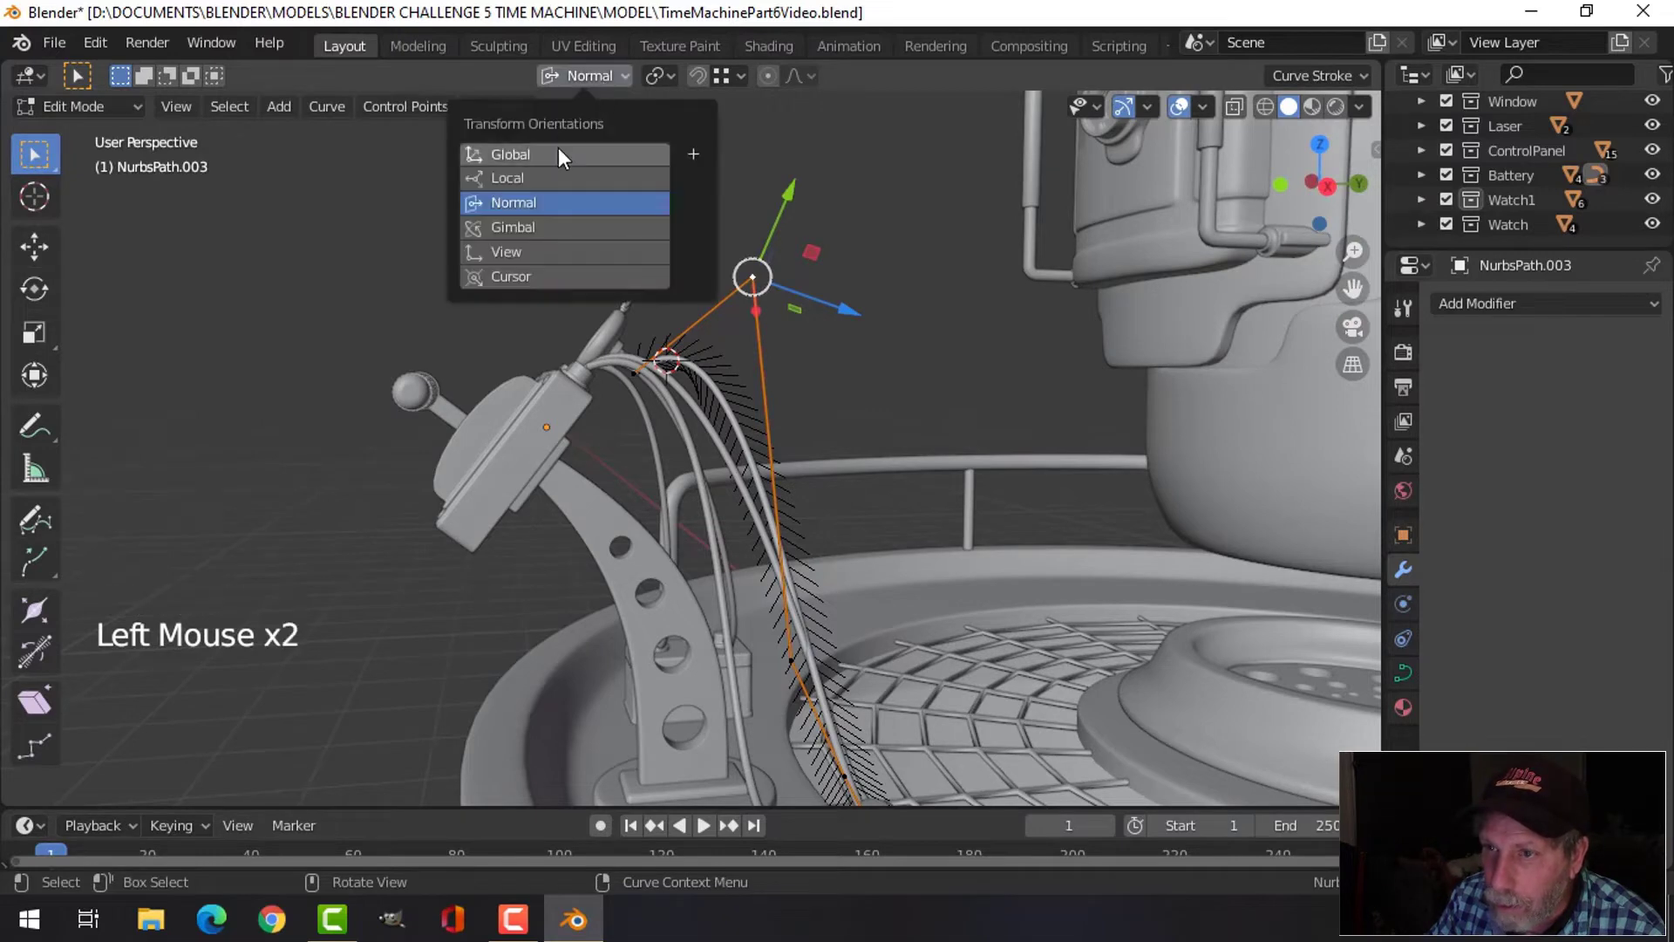
pyautogui.click(558, 151)
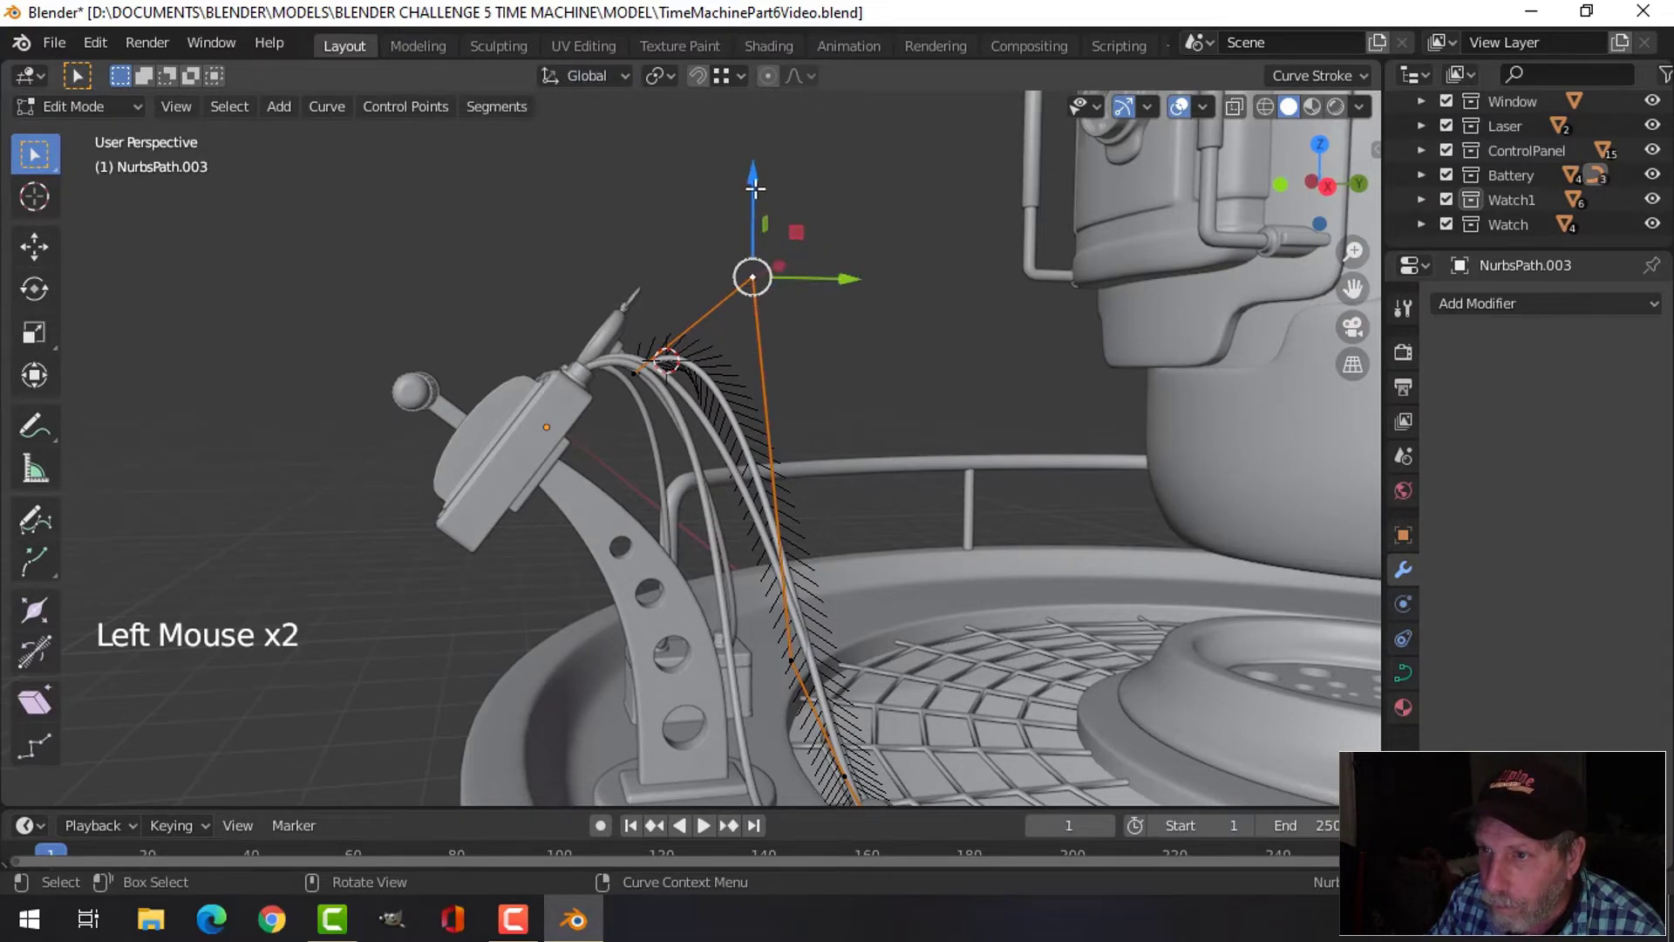
pyautogui.moveTo(755, 189); pyautogui.dragTo(758, 314)
# Raise the watch cable's upper end point slightly in Z and lower the neighbouring control point about 0.224 m in Z
pyautogui.moveTo(758, 314); pyautogui.dragTo(663, 366, button='middle')
pyautogui.click(642, 360)
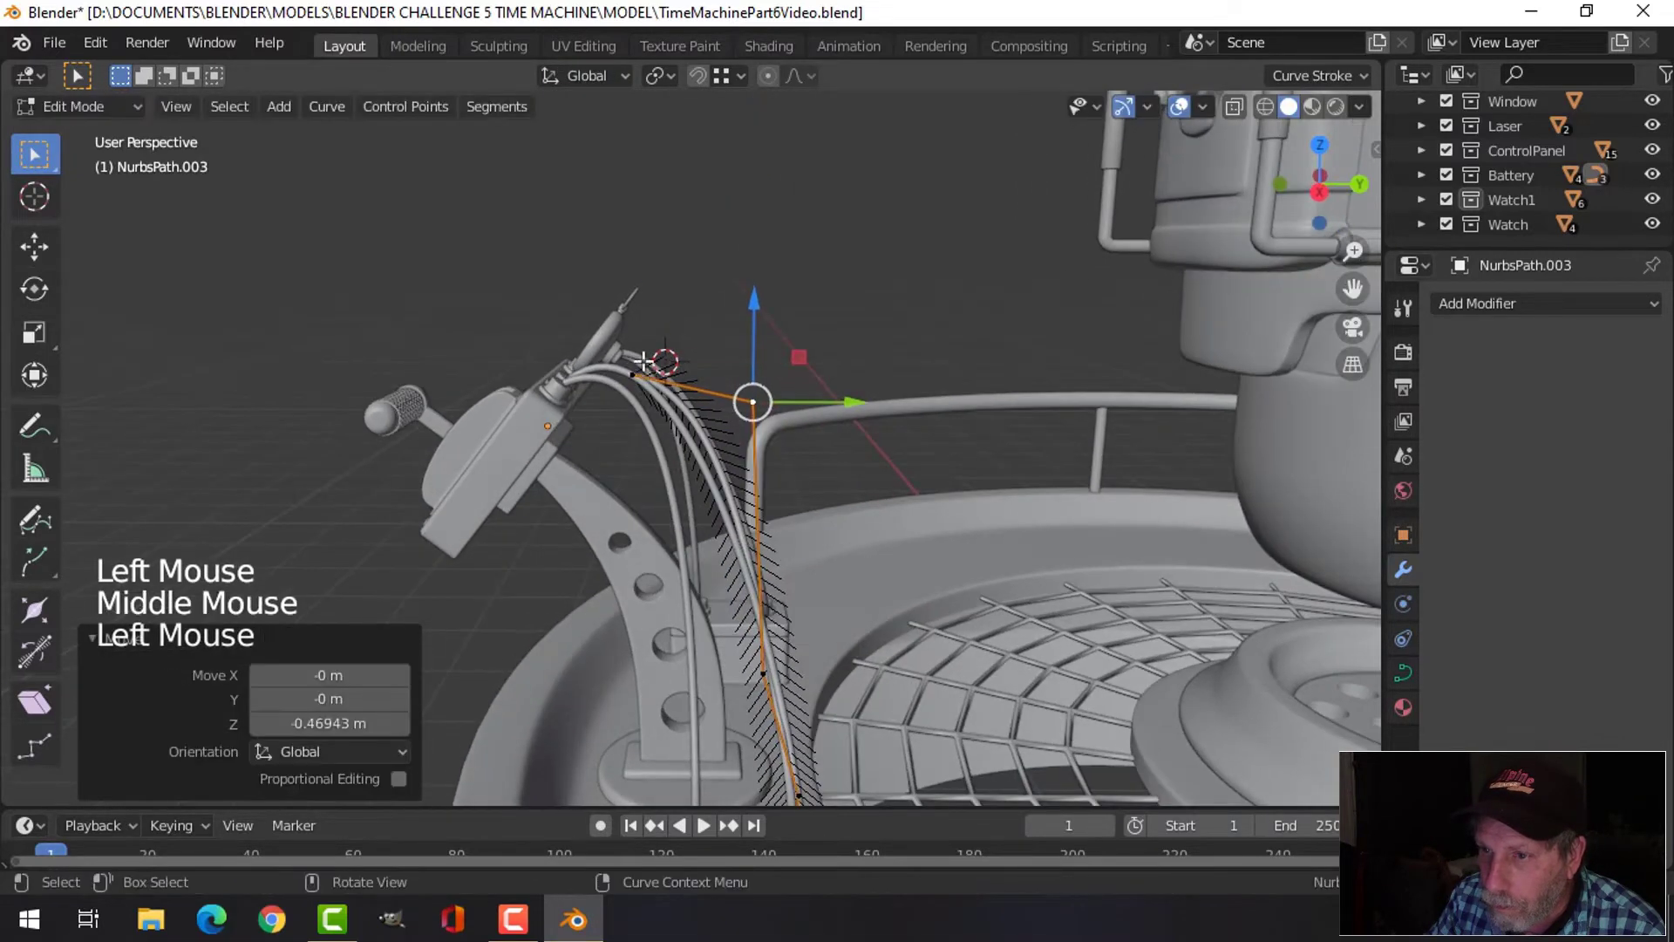
pyautogui.moveTo(630, 287); pyautogui.dragTo(629, 270)
pyautogui.click(752, 365)
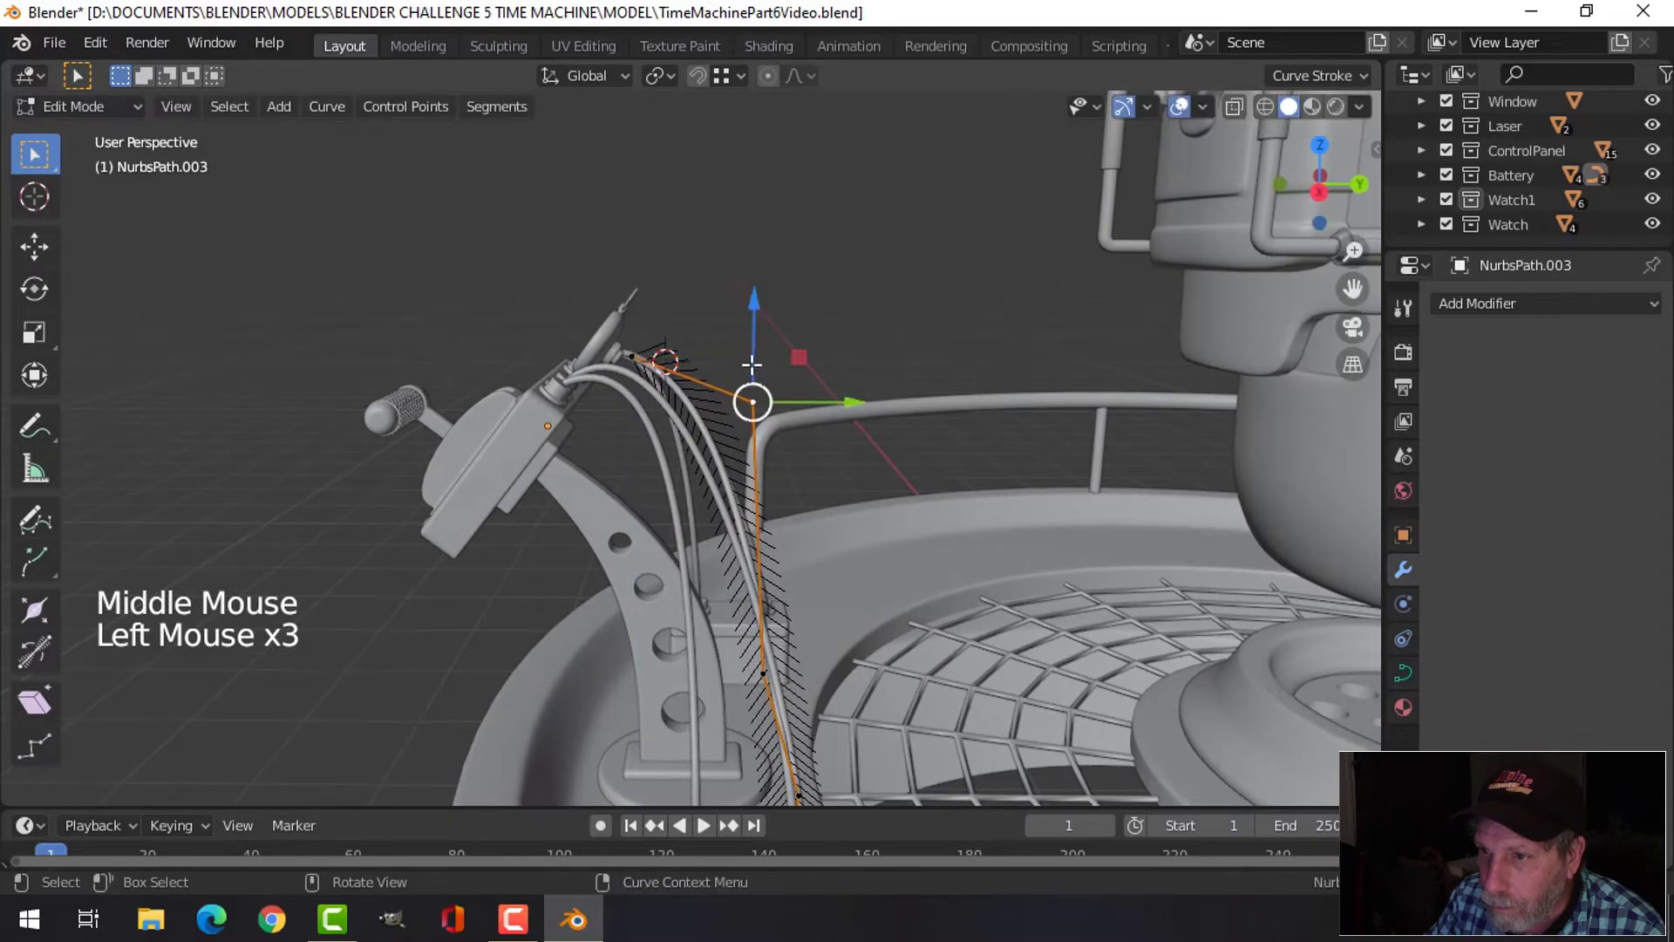
pyautogui.moveTo(751, 365); pyautogui.dragTo(907, 396)
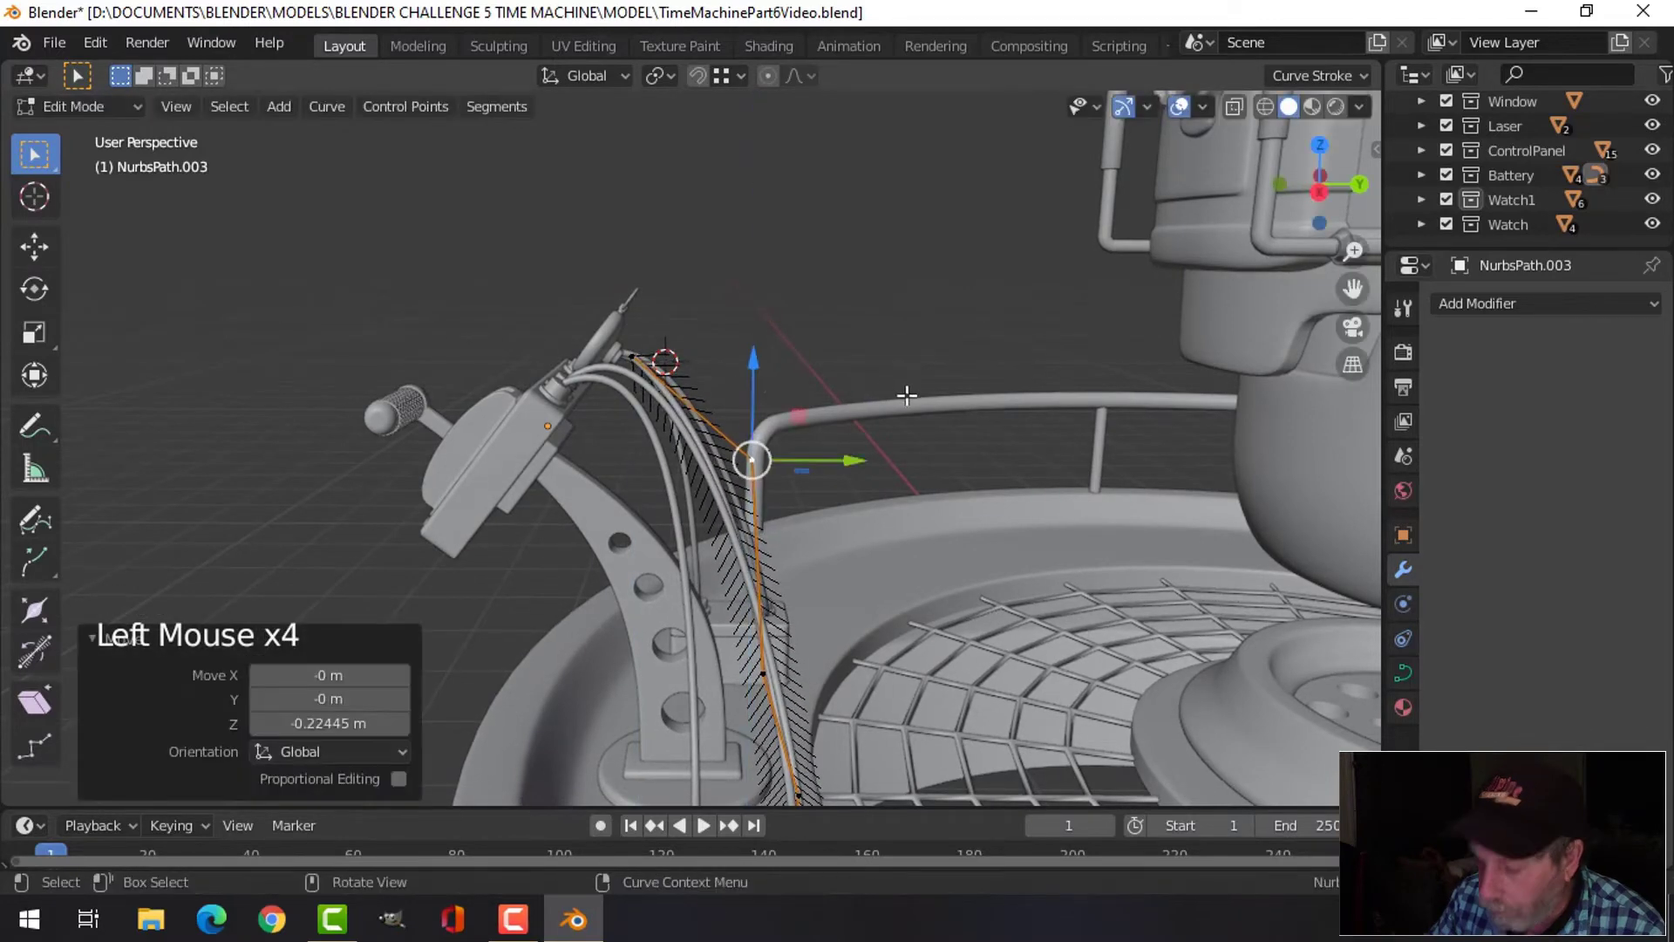
# Lower the cable's end point behind the watch about 0.017 m in Z
pyautogui.moveTo(907, 397); pyautogui.dragTo(711, 272, button='middle')
pyautogui.scroll(2, 784, 366)
pyautogui.scroll(1, 692, 345)
pyautogui.scroll(1, 692, 345)
pyautogui.scroll(2, 708, 383)
pyautogui.click(685, 375)
pyautogui.moveTo(698, 261); pyautogui.dragTo(698, 268)
pyautogui.moveTo(697, 268); pyautogui.dragTo(927, 449, button='middle')
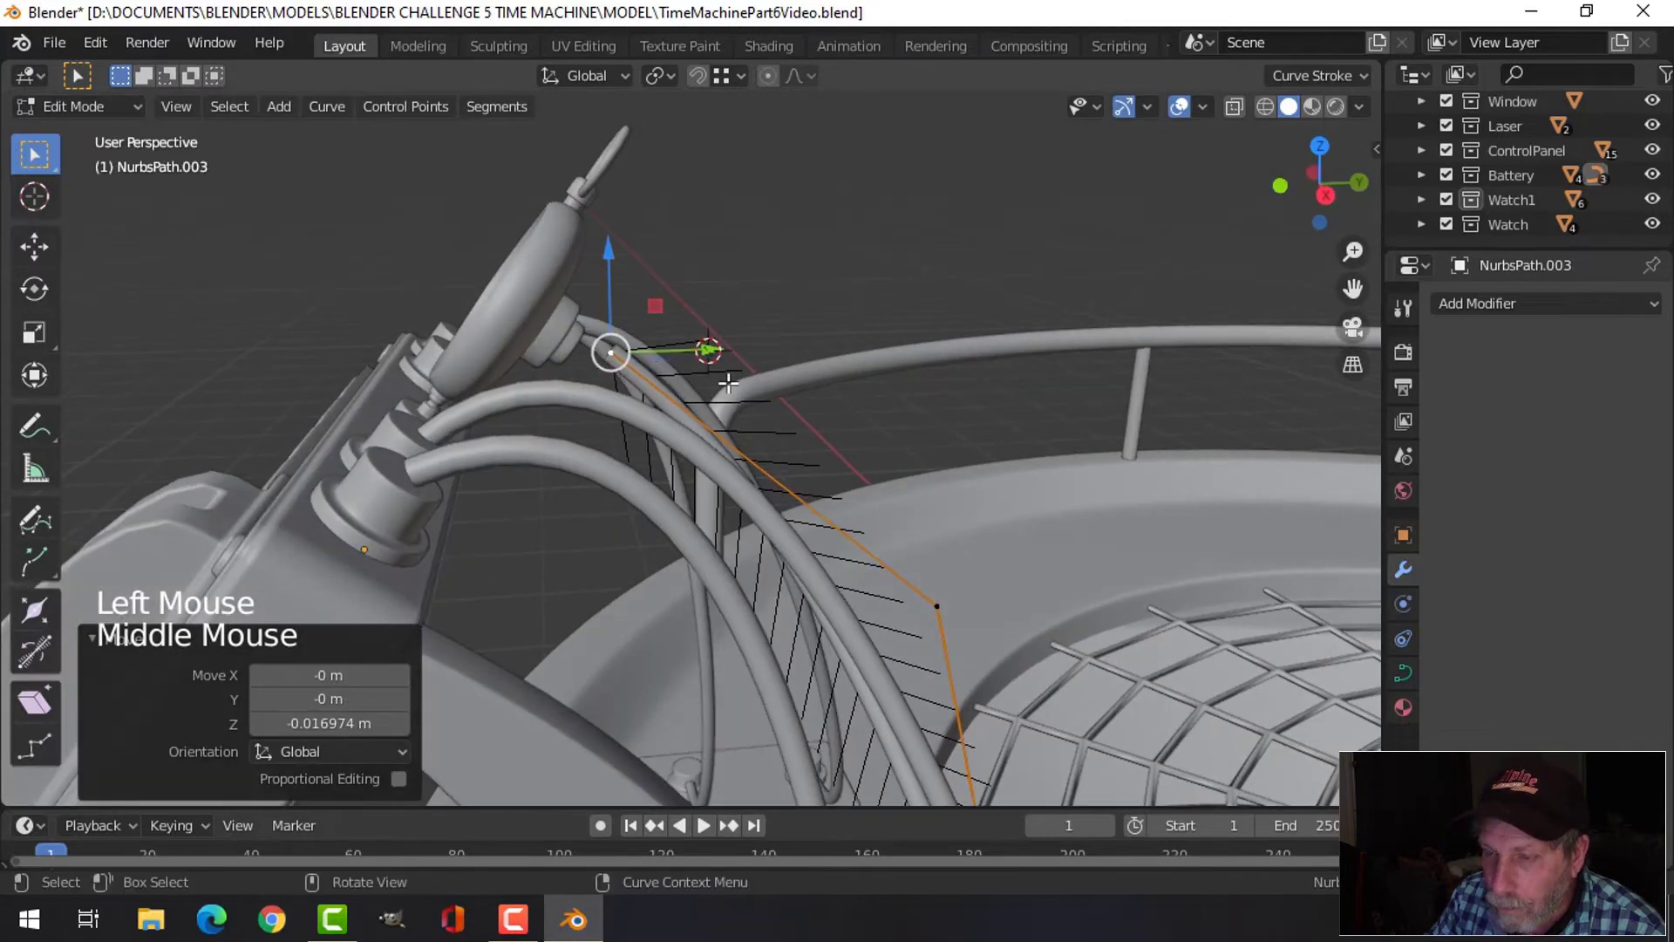
# Move the cable's end point into the watch connector, about -0.063 m in Y and 0.028 m in Z, and fine-tune its height
pyautogui.press('KP_3')
pyautogui.scroll(3, 915, 378)
pyautogui.keyDown('shift'); pyautogui.moveTo(915, 378); pyautogui.dragTo(1018, 502, button='middle'); pyautogui.keyUp('shift')
pyautogui.press('g')
pyautogui.click(884, 434)
pyautogui.moveTo(884, 434); pyautogui.dragTo(810, 410, button='middle')
pyautogui.press('g')
pyautogui.press('z')
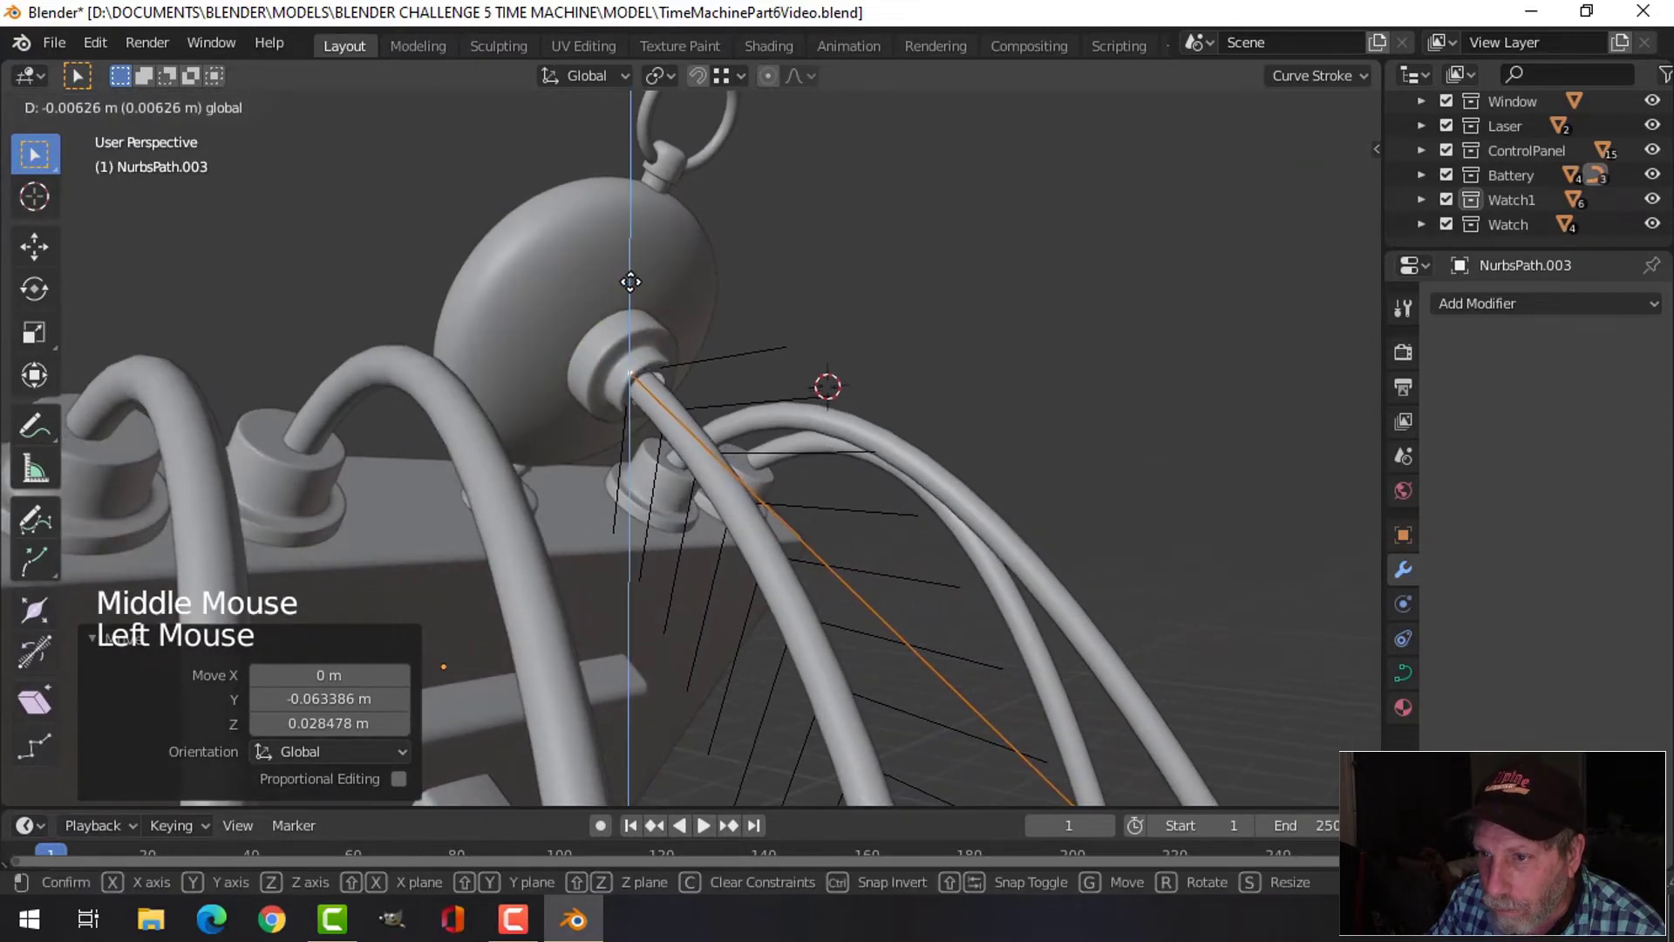
pyautogui.press('Return')
# From the top view, move the control point next to the cable's battery end about 0.2 m in X and -0.3 m in Y
pyautogui.scroll(-3, 898, 453)
pyautogui.moveTo(897, 452); pyautogui.dragTo(819, 704, button='middle')
pyautogui.scroll(-4, 767, 597)
pyautogui.scroll(-2, 768, 597)
pyautogui.press('Tab')
pyautogui.scroll(-2, 737, 647)
pyautogui.hotkey('alt', 'a')
pyautogui.click(738, 574)
pyautogui.press('Tab')
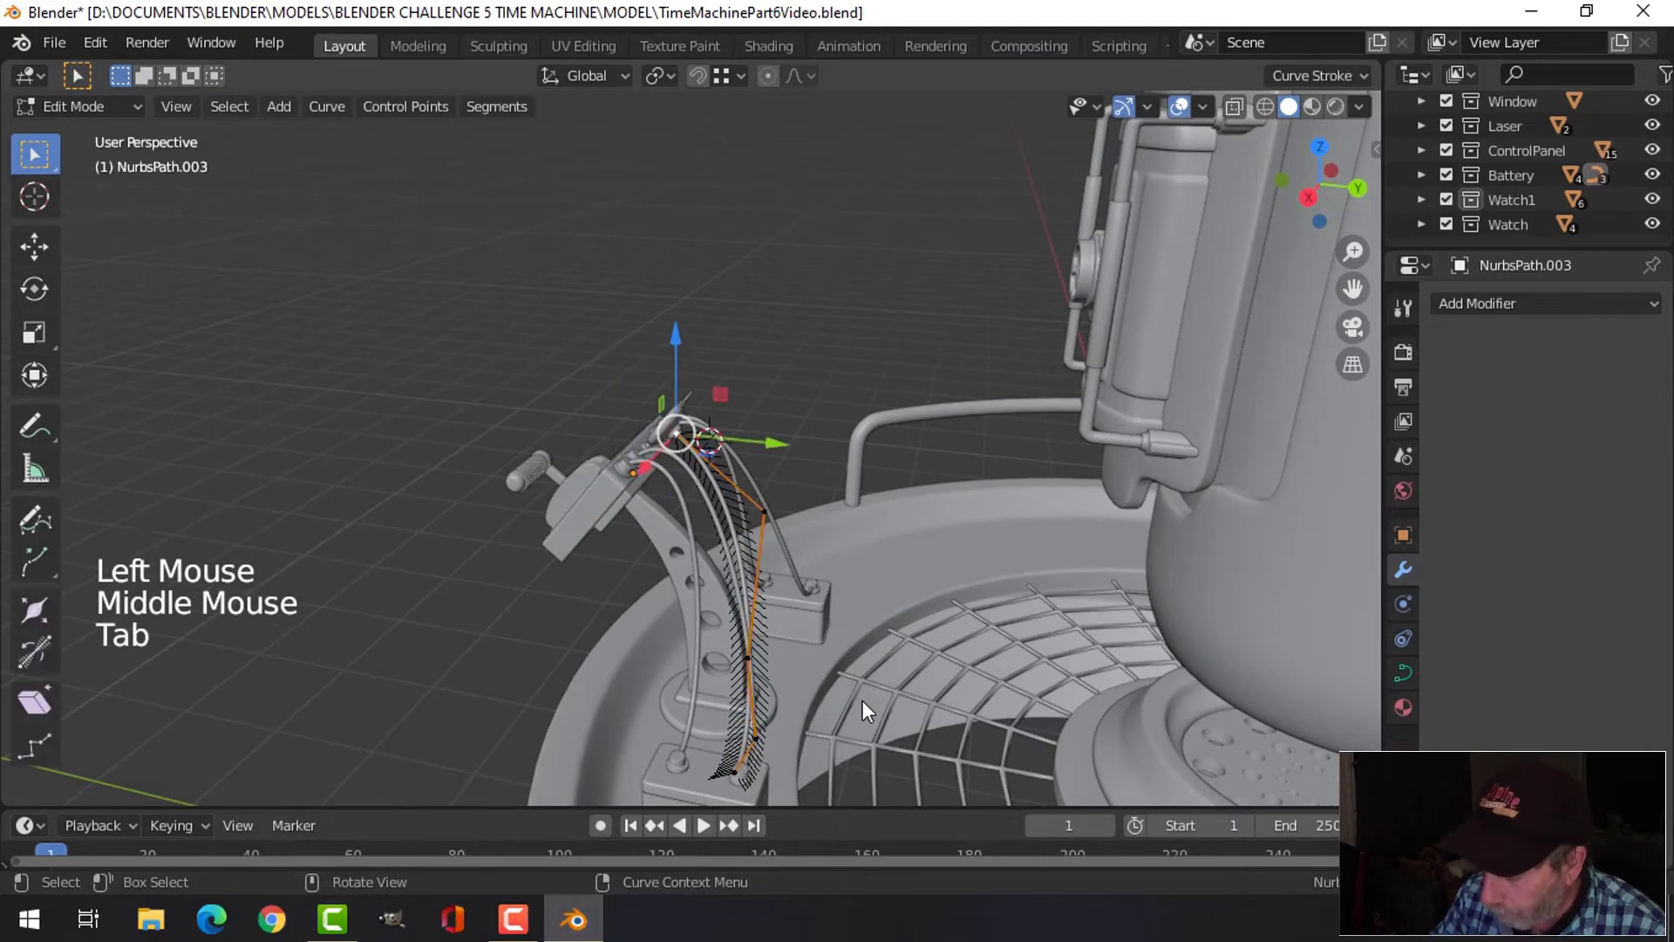
pyautogui.press('KP_7')
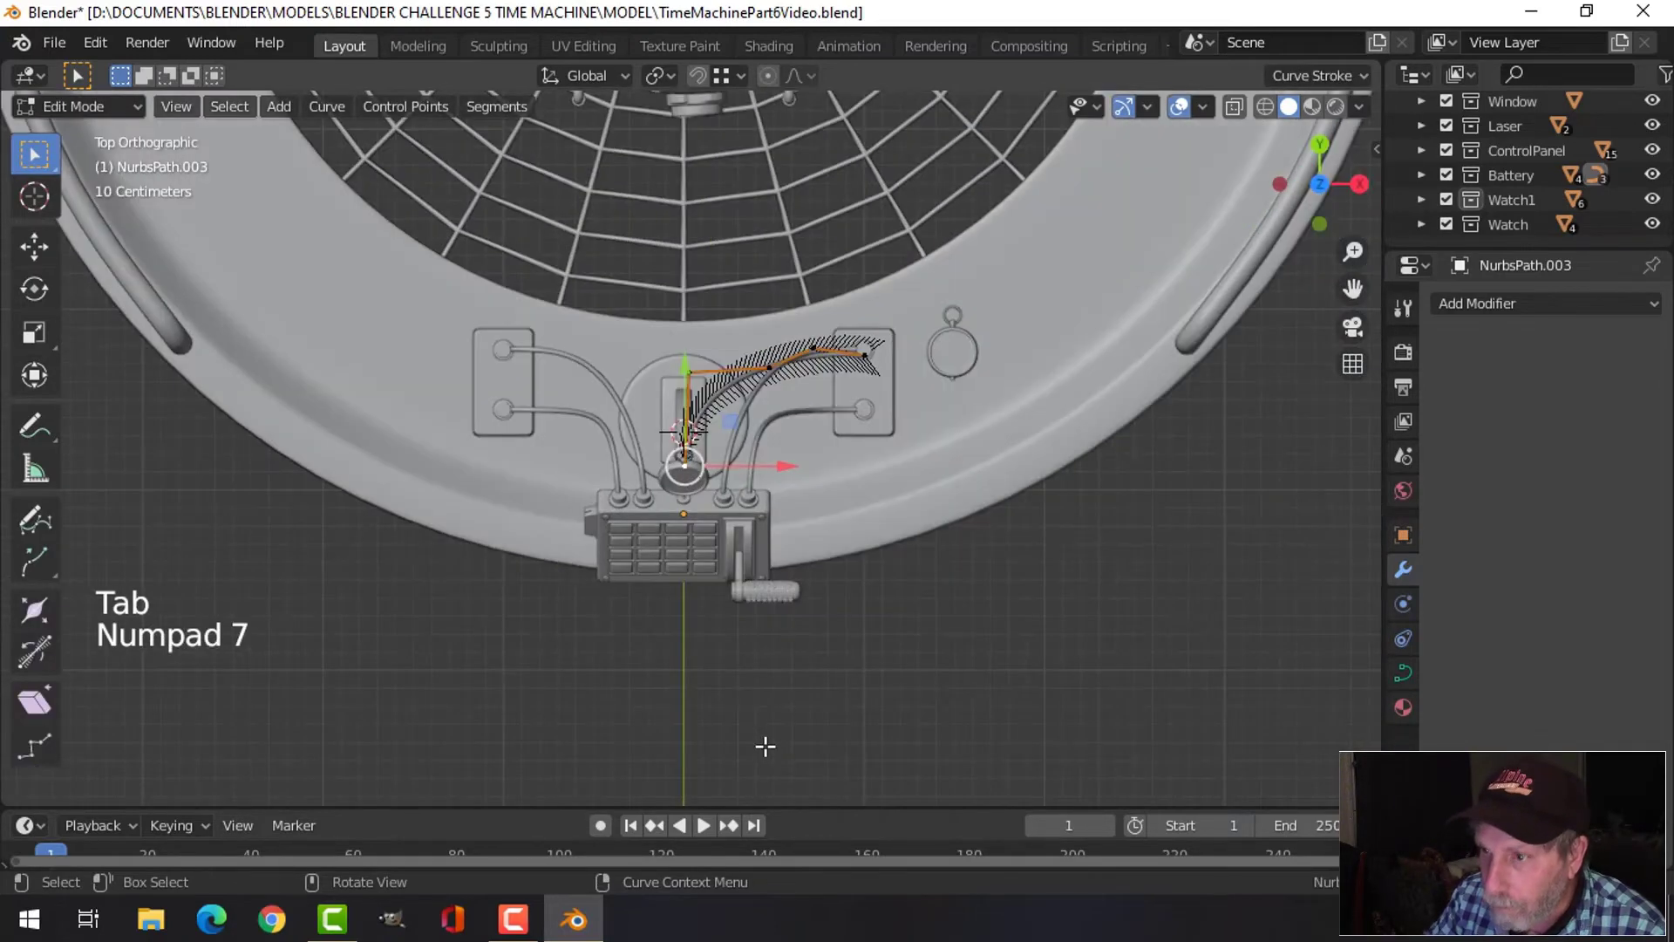
pyautogui.scroll(2, 762, 744)
pyautogui.keyDown('shift'); pyautogui.moveTo(907, 427); pyautogui.dragTo(793, 462, button='middle'); pyautogui.keyUp('shift')
pyautogui.scroll(2, 793, 462)
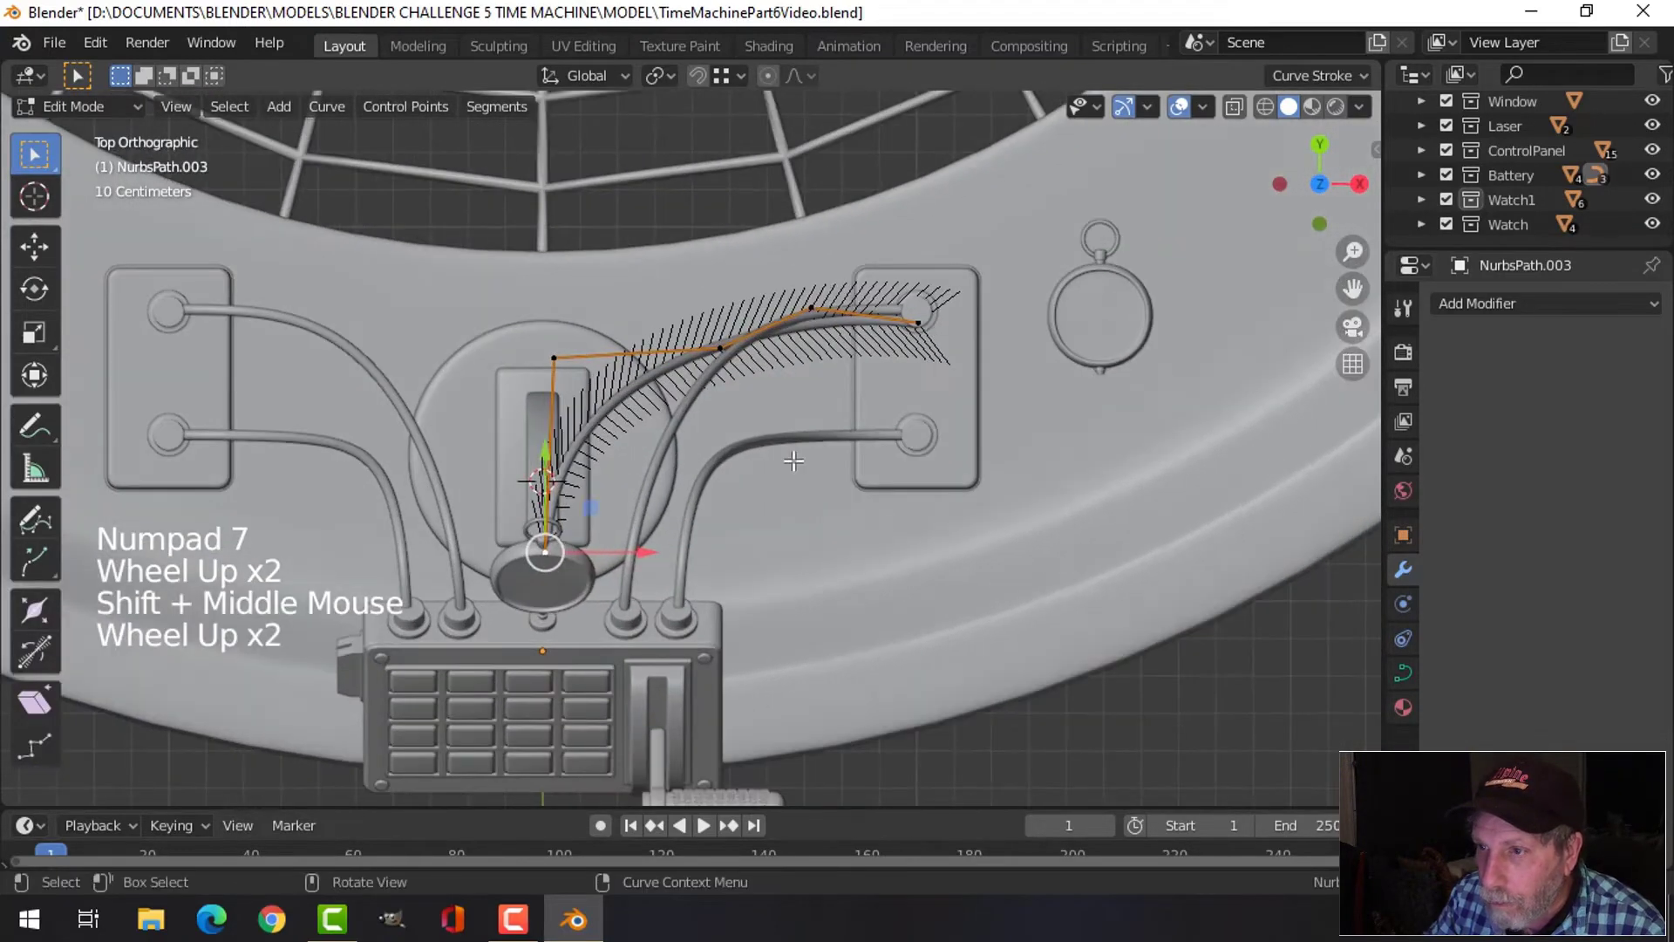
pyautogui.click(811, 301)
pyautogui.press('g')
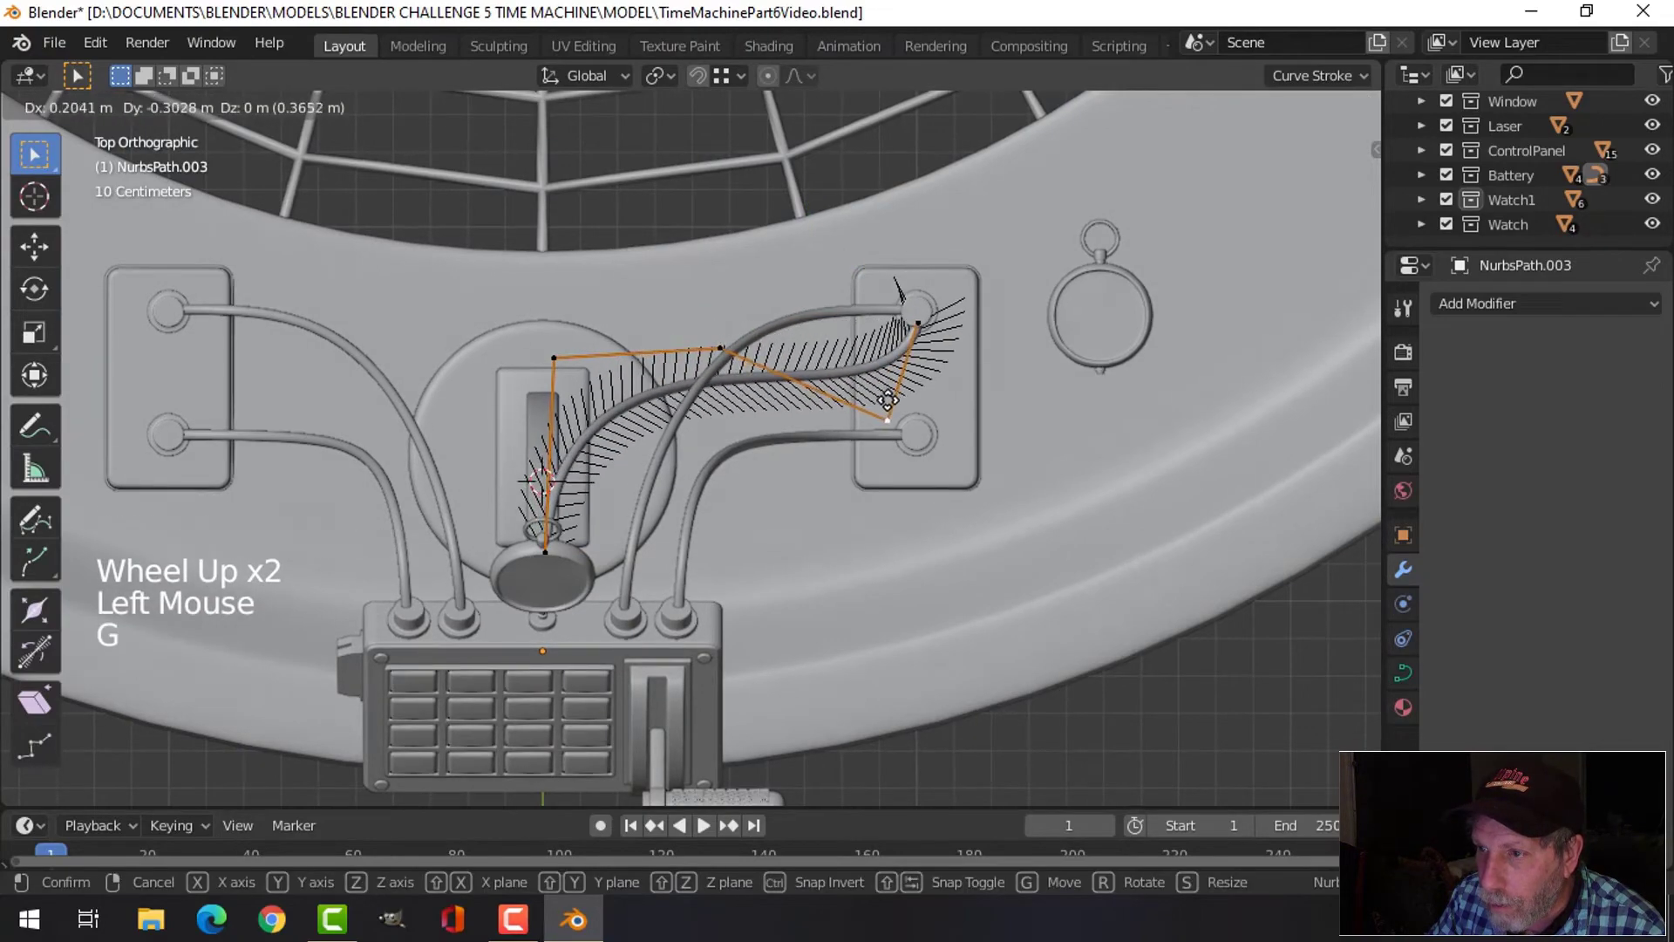
pyautogui.click(894, 403)
# Leave curve editing and check the watch cable's geometry and bevel settings
pyautogui.press('Tab')
pyautogui.moveTo(890, 418); pyautogui.dragTo(774, 476, button='middle')
pyautogui.hotkey('alt', 'a')
pyautogui.scroll(-1, 780, 523)
pyautogui.scroll(1, 768, 470)
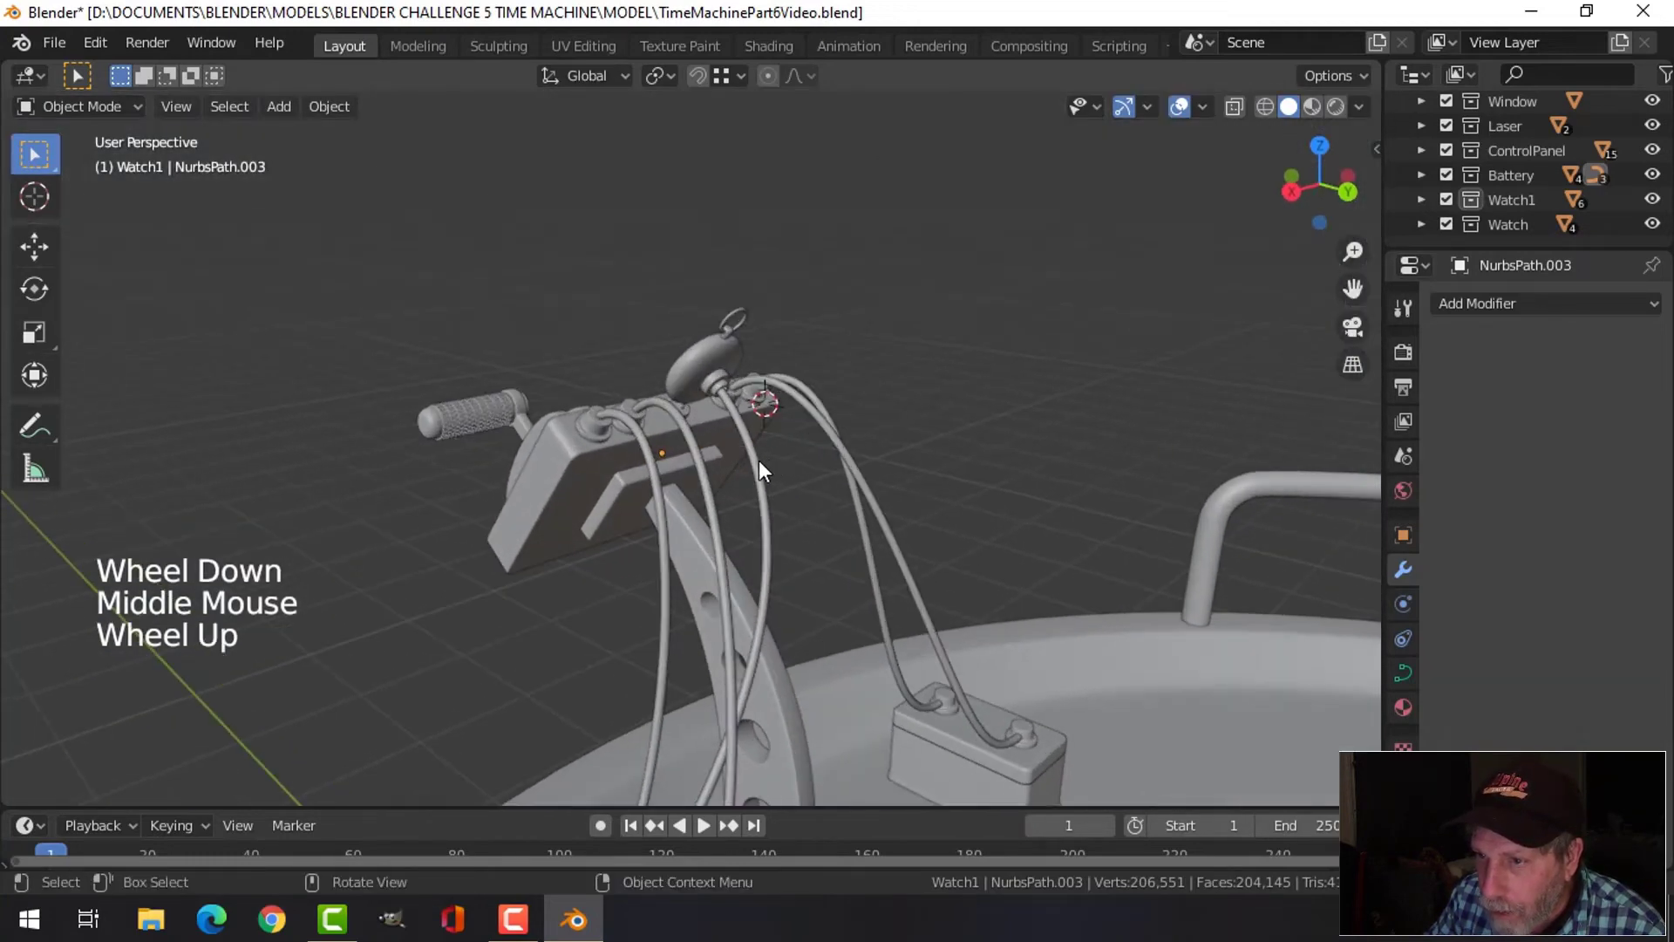
pyautogui.click(759, 462)
pyautogui.click(1405, 670)
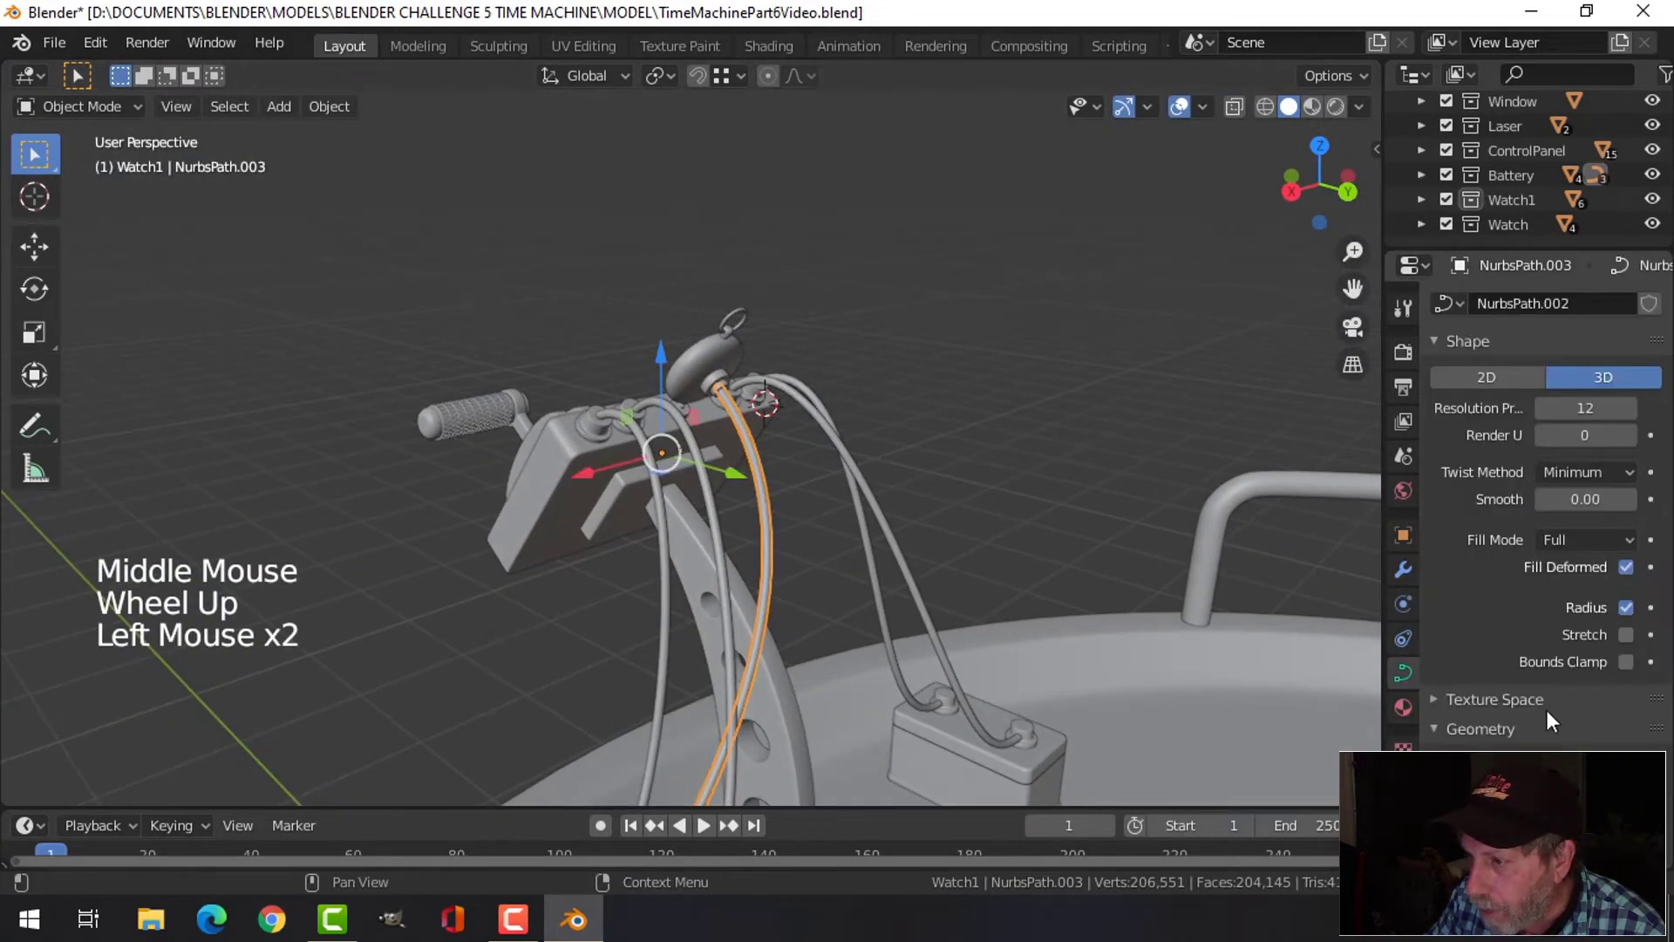
pyautogui.scroll(-3, 1582, 722)
pyautogui.scroll(-3, 1587, 731)
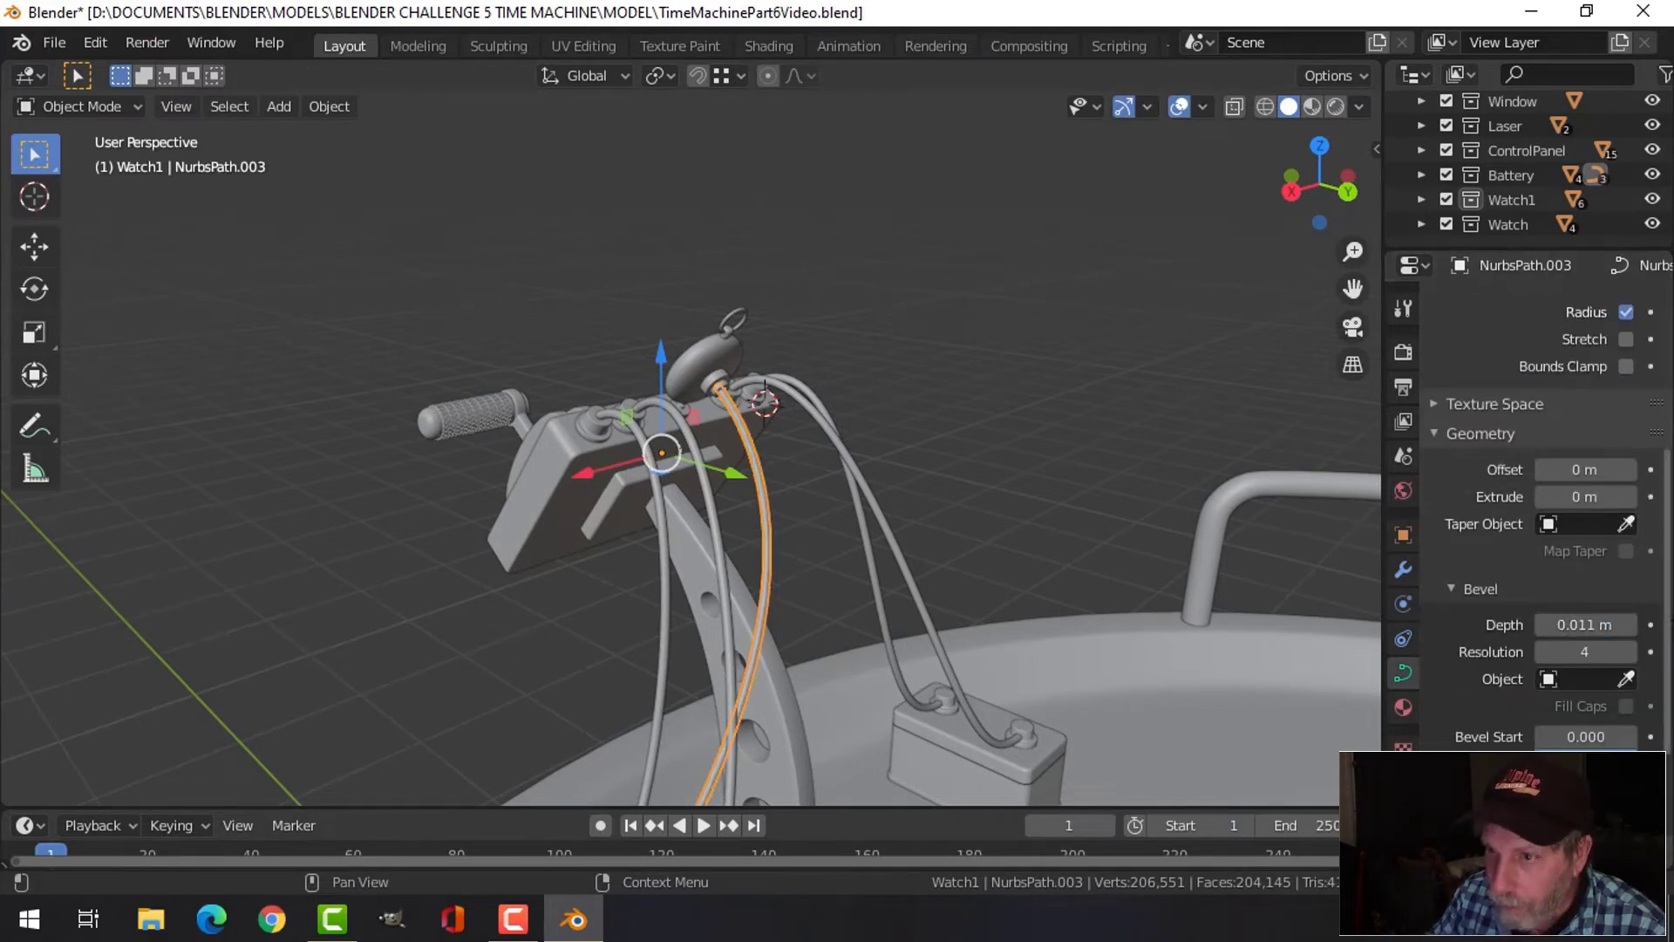
pyautogui.scroll(-3, 774, 506)
pyautogui.hotkey('alt', 'a')
# Center the cable's upper end point in the watch connector by shifting it slightly in X and Z
pyautogui.moveTo(689, 548); pyautogui.dragTo(693, 483, button='middle')
pyautogui.scroll(-3, 713, 572)
pyautogui.scroll(3, 746, 569)
pyautogui.scroll(3, 745, 464)
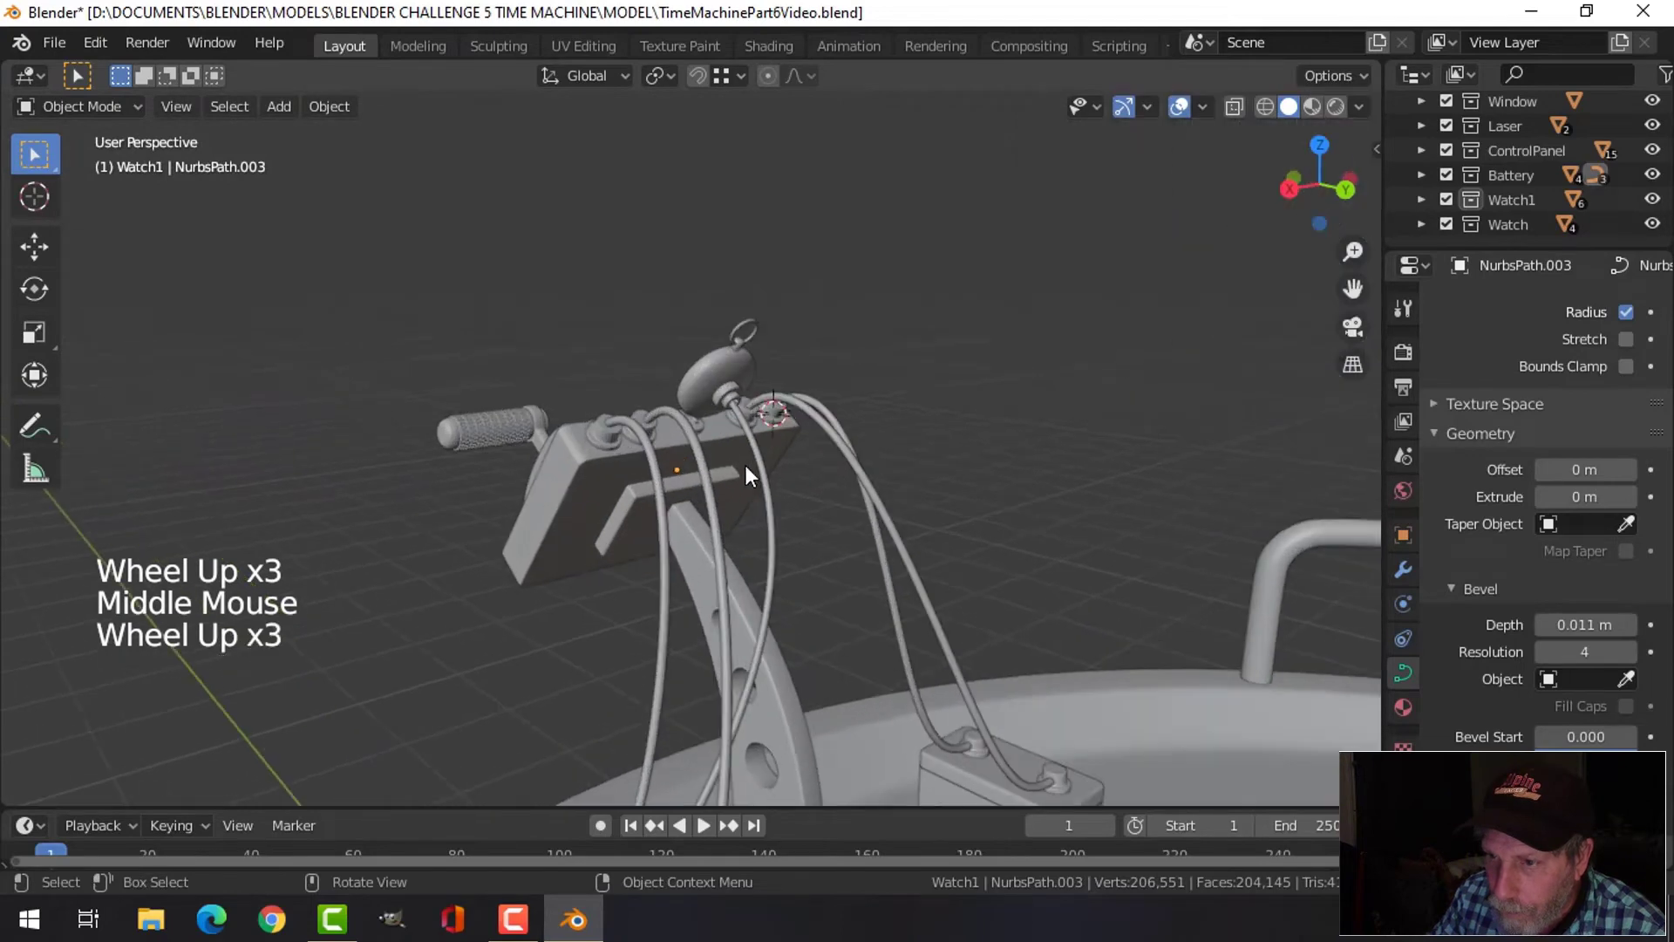
pyautogui.scroll(7, 750, 459)
pyautogui.moveTo(828, 390); pyautogui.dragTo(919, 359, button='middle')
pyautogui.keyDown('shift'); pyautogui.moveTo(920, 361); pyautogui.dragTo(758, 389, button='middle'); pyautogui.keyUp('shift')
pyautogui.moveTo(689, 413); pyautogui.dragTo(853, 363, button='middle')
pyautogui.click(865, 380)
pyautogui.press('Tab')
pyautogui.click(853, 356)
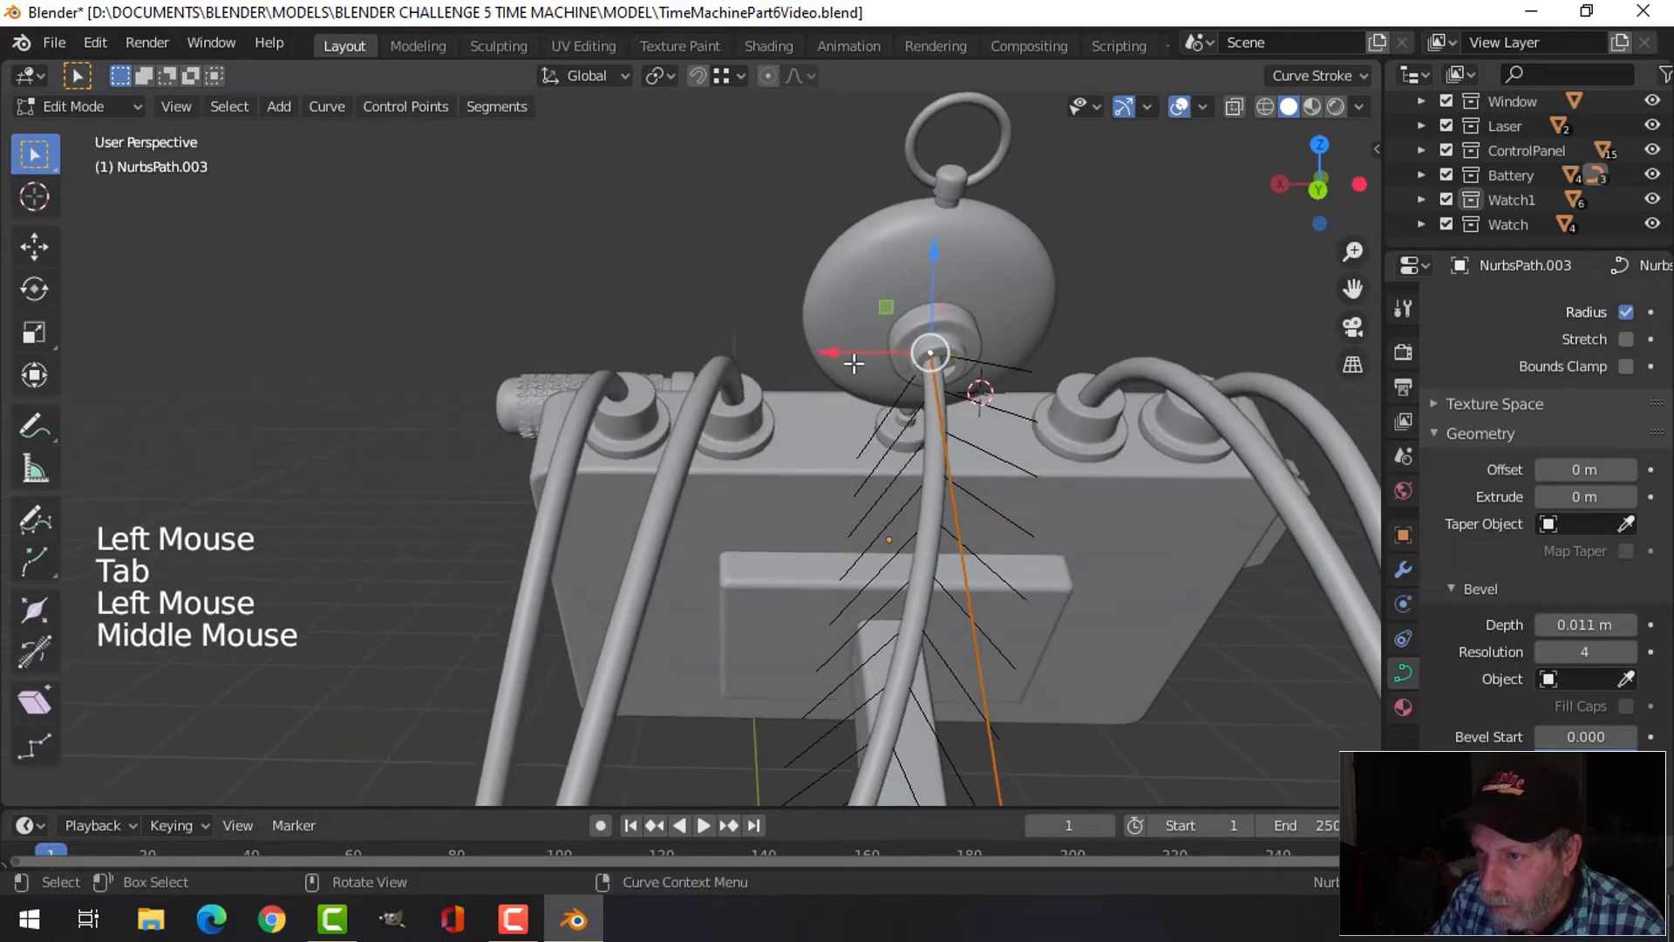
pyautogui.moveTo(854, 363); pyautogui.dragTo(837, 355)
pyautogui.moveTo(976, 373); pyautogui.dragTo(926, 401, button='middle')
pyautogui.hotkey('alt', 'a')
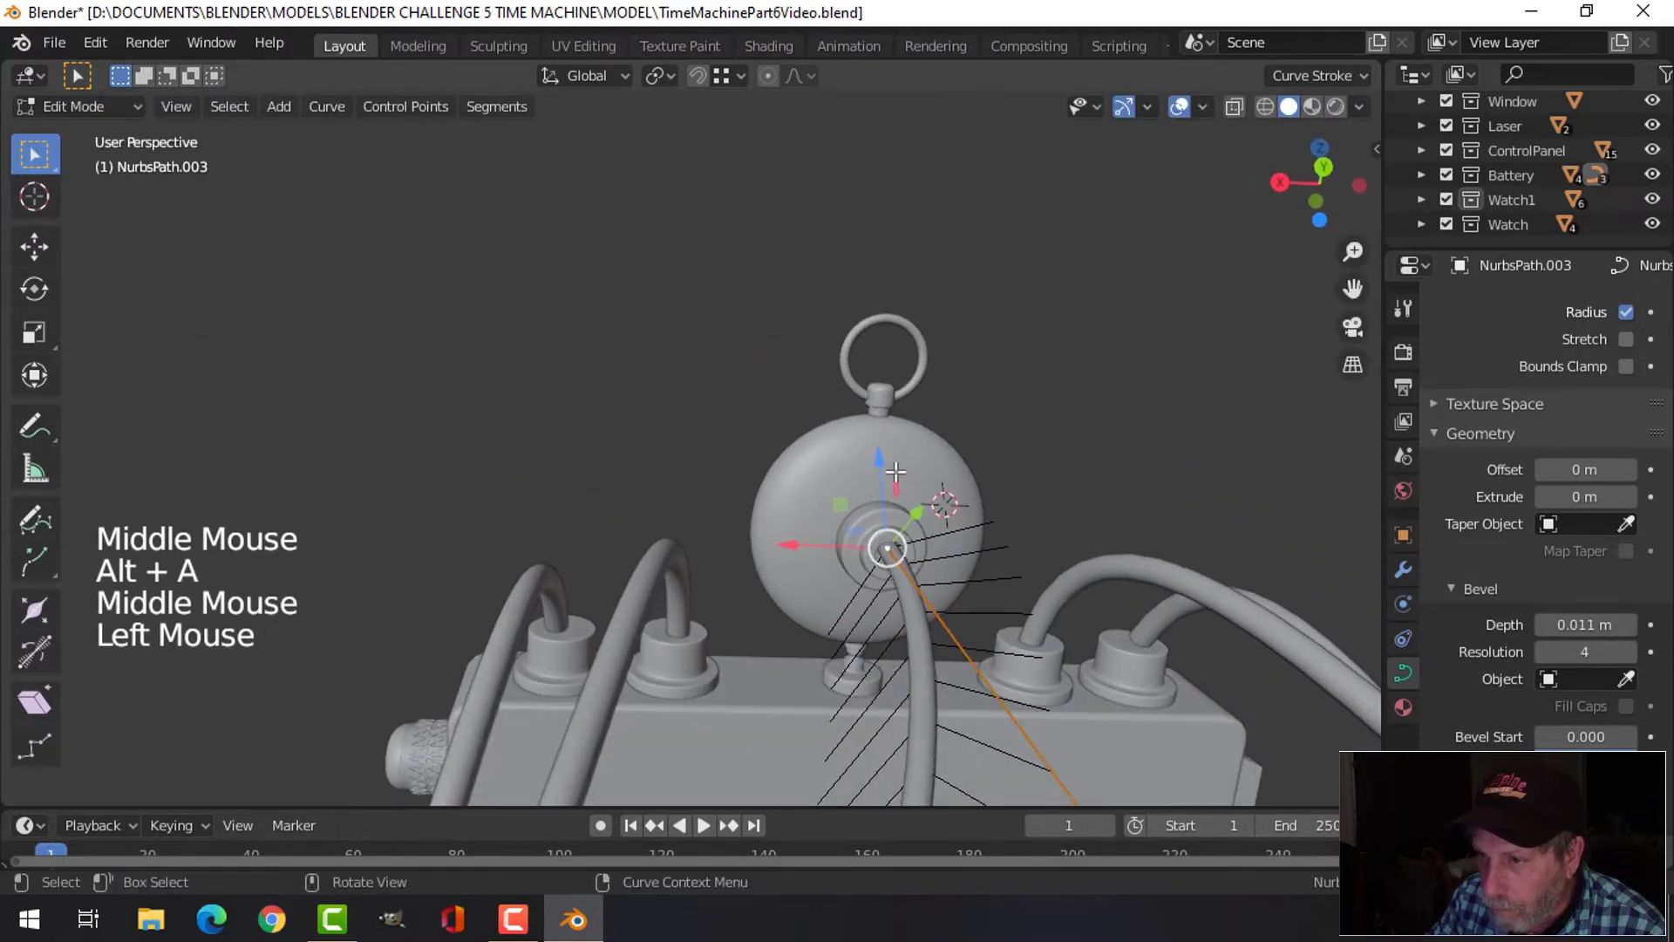
pyautogui.moveTo(873, 466); pyautogui.dragTo(872, 481)
pyautogui.press('Tab')
# Scale down the whole round connector mesh on the back of the watch around the cable
pyautogui.scroll(3, 980, 563)
pyautogui.moveTo(980, 563)
pyautogui.keyDown('shift'); pyautogui.mouseDown(button='middle')
pyautogui.moveTo(940, 532)
pyautogui.moveTo(969, 562)
pyautogui.moveTo(983, 535)
pyautogui.mouseUp(button='middle'); pyautogui.keyUp('shift')
pyautogui.hotkey('alt', 'a')
pyautogui.click(984, 549)
pyautogui.press('Tab')
pyautogui.press('a')
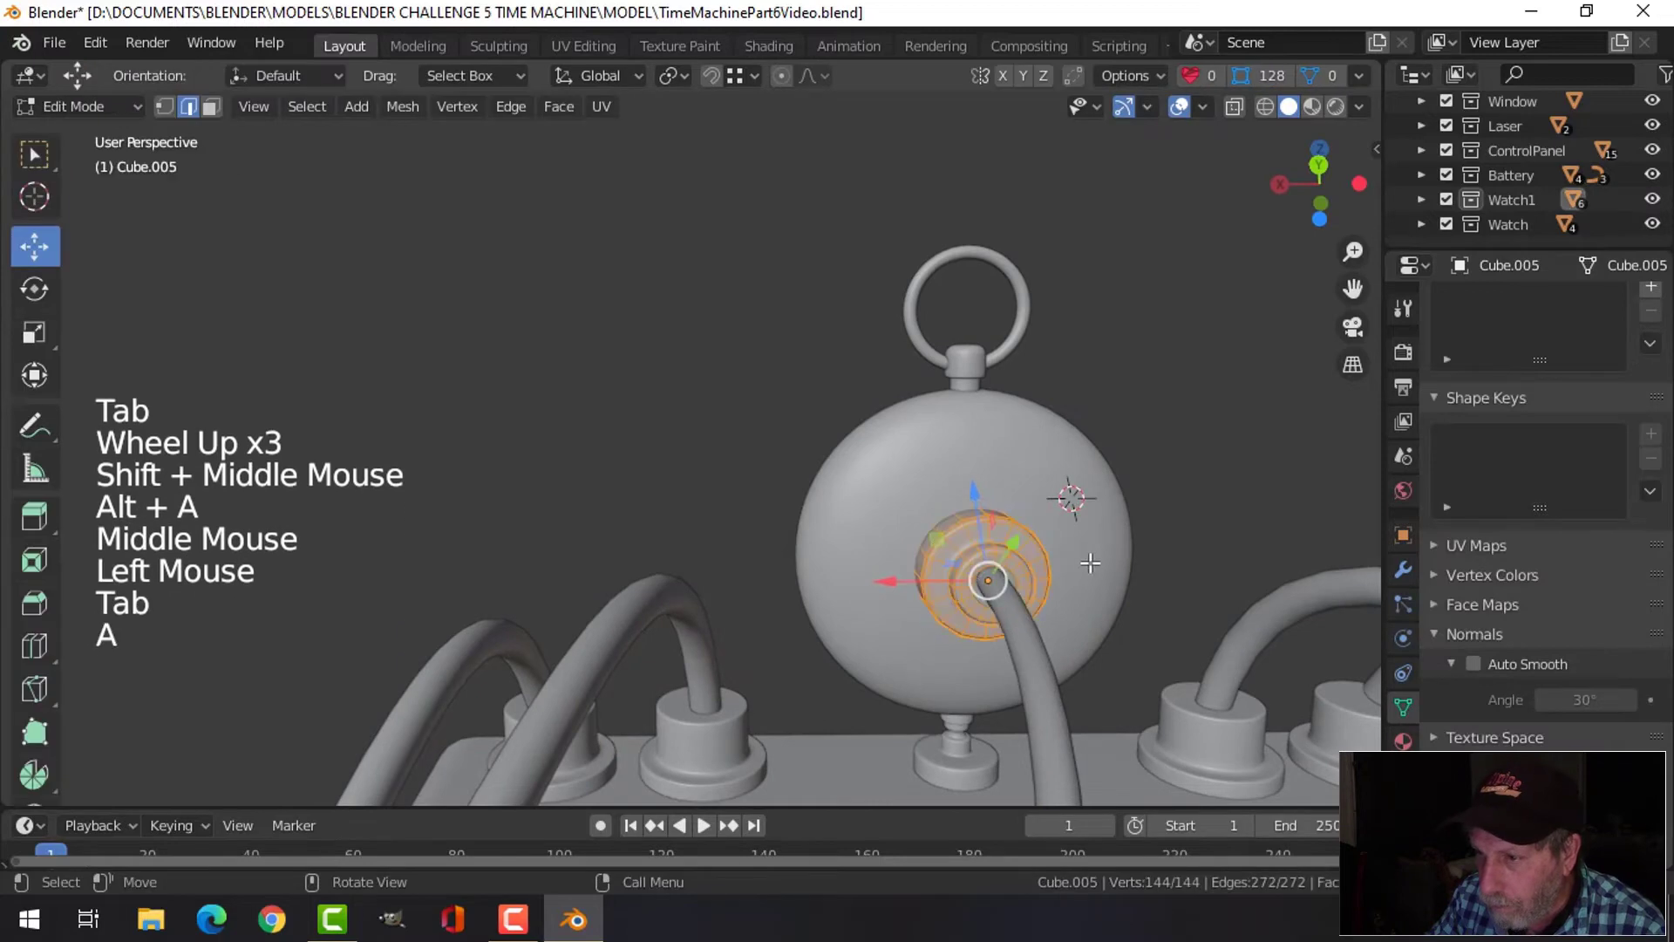
pyautogui.press('s')
pyautogui.click(1070, 555)
pyautogui.hotkey('alt', 'a')
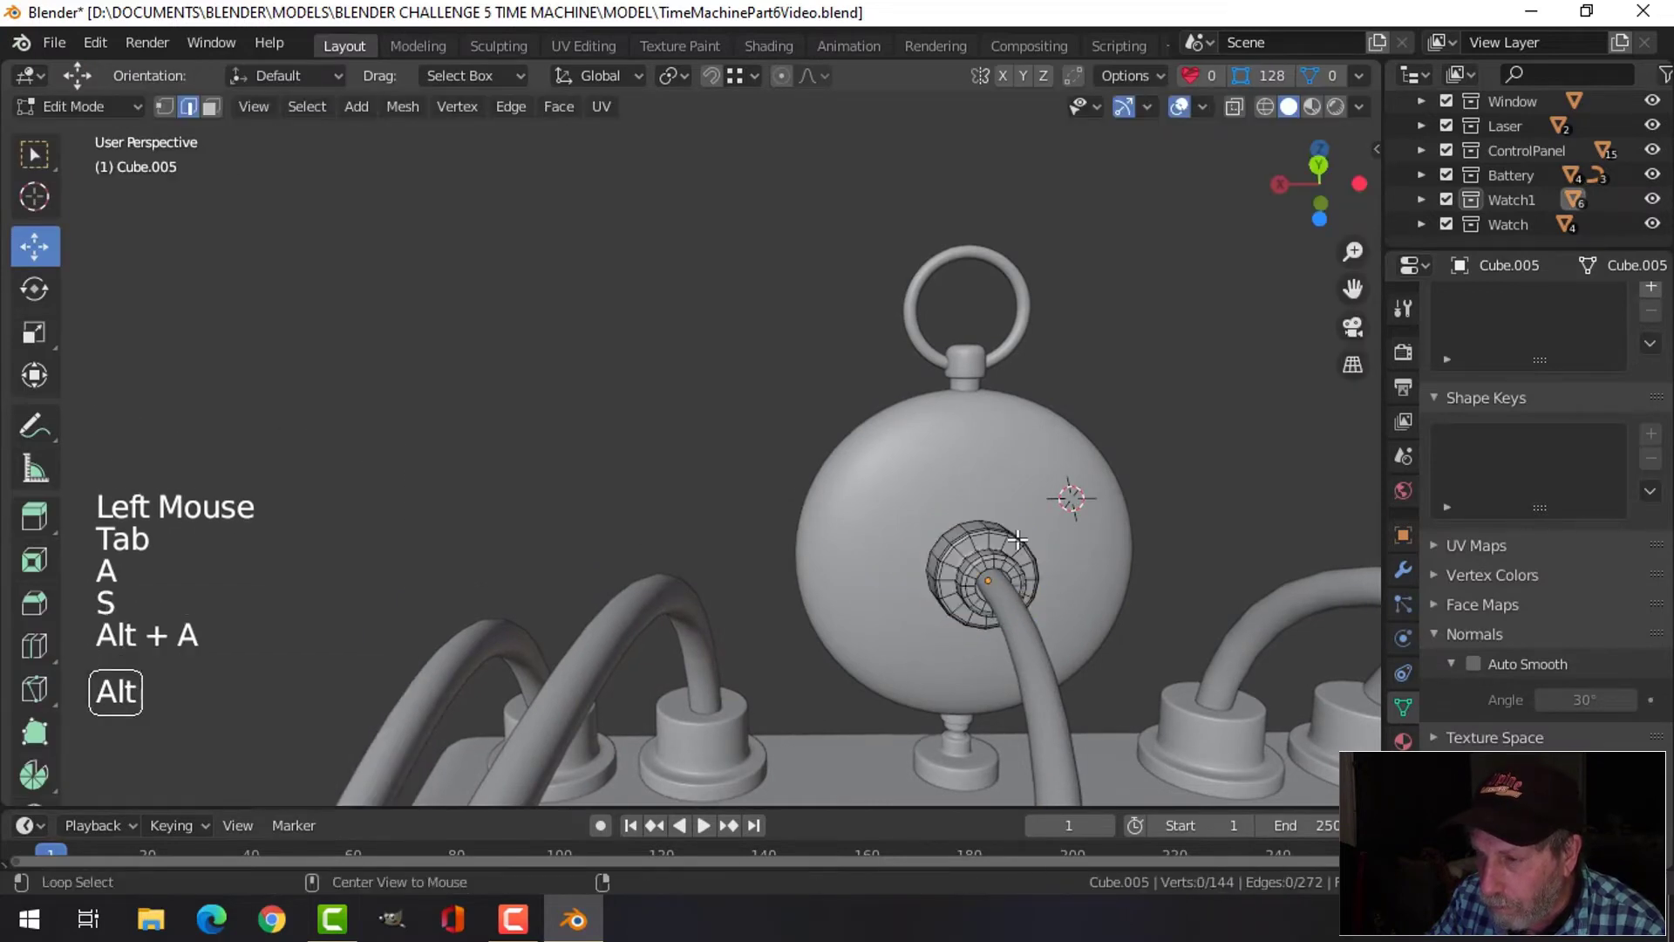
pyautogui.press('Tab')
pyautogui.hotkey('alt', 'a')
pyautogui.moveTo(992, 535); pyautogui.dragTo(877, 527, button='middle')
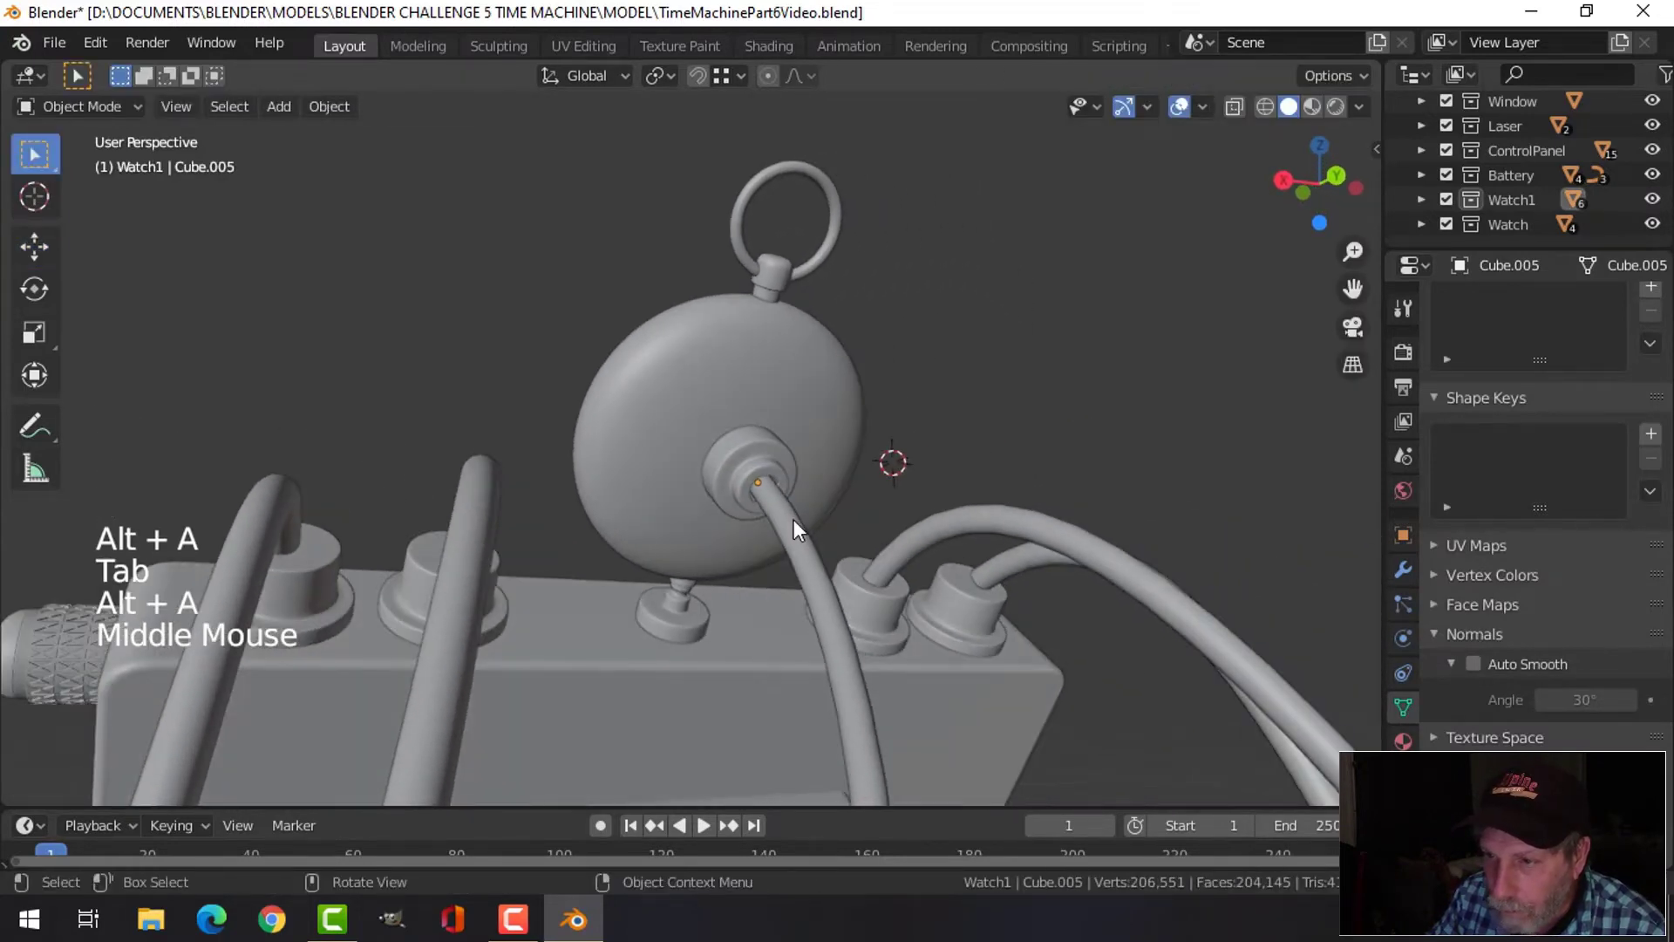
# Move the outer battery cable's high control point up and toward the control panel in the right side view
pyautogui.scroll(-10, 793, 520)
pyautogui.moveTo(598, 488); pyautogui.dragTo(687, 460, button='middle')
pyautogui.scroll(-3, 837, 619)
pyautogui.scroll(2, 837, 587)
pyautogui.scroll(2, 837, 588)
pyautogui.scroll(-2, 807, 508)
pyautogui.scroll(2, 687, 461)
pyautogui.click(742, 477)
pyautogui.press('Tab')
pyautogui.scroll(2, 704, 493)
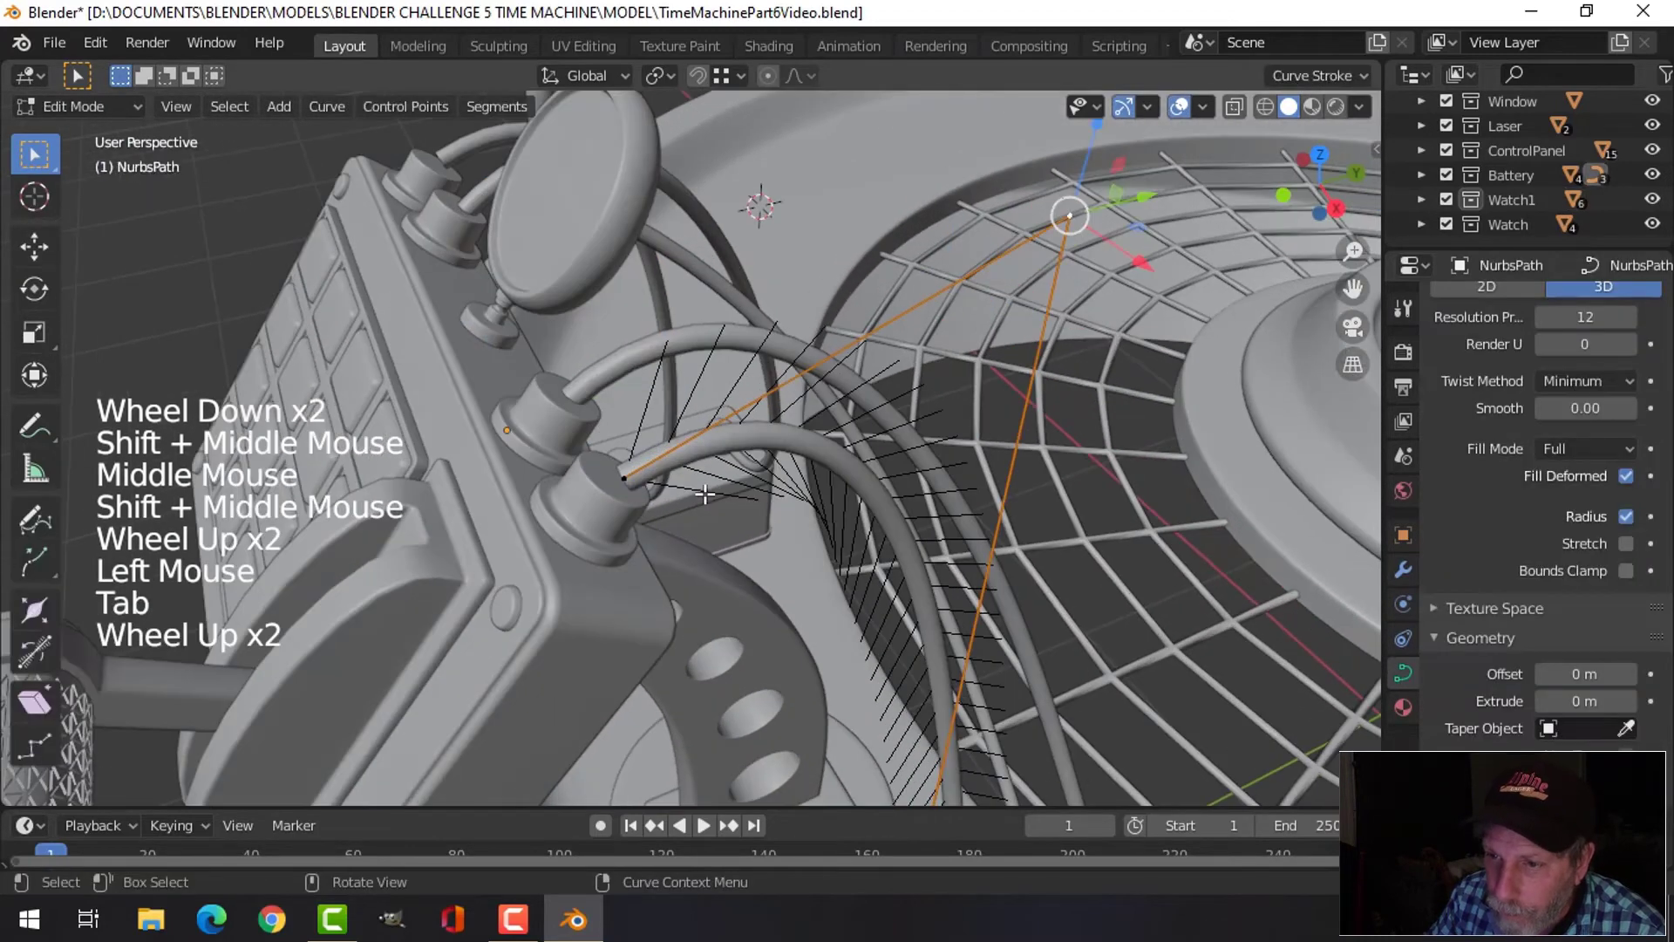
pyautogui.click(627, 475)
pyautogui.press('KP_3')
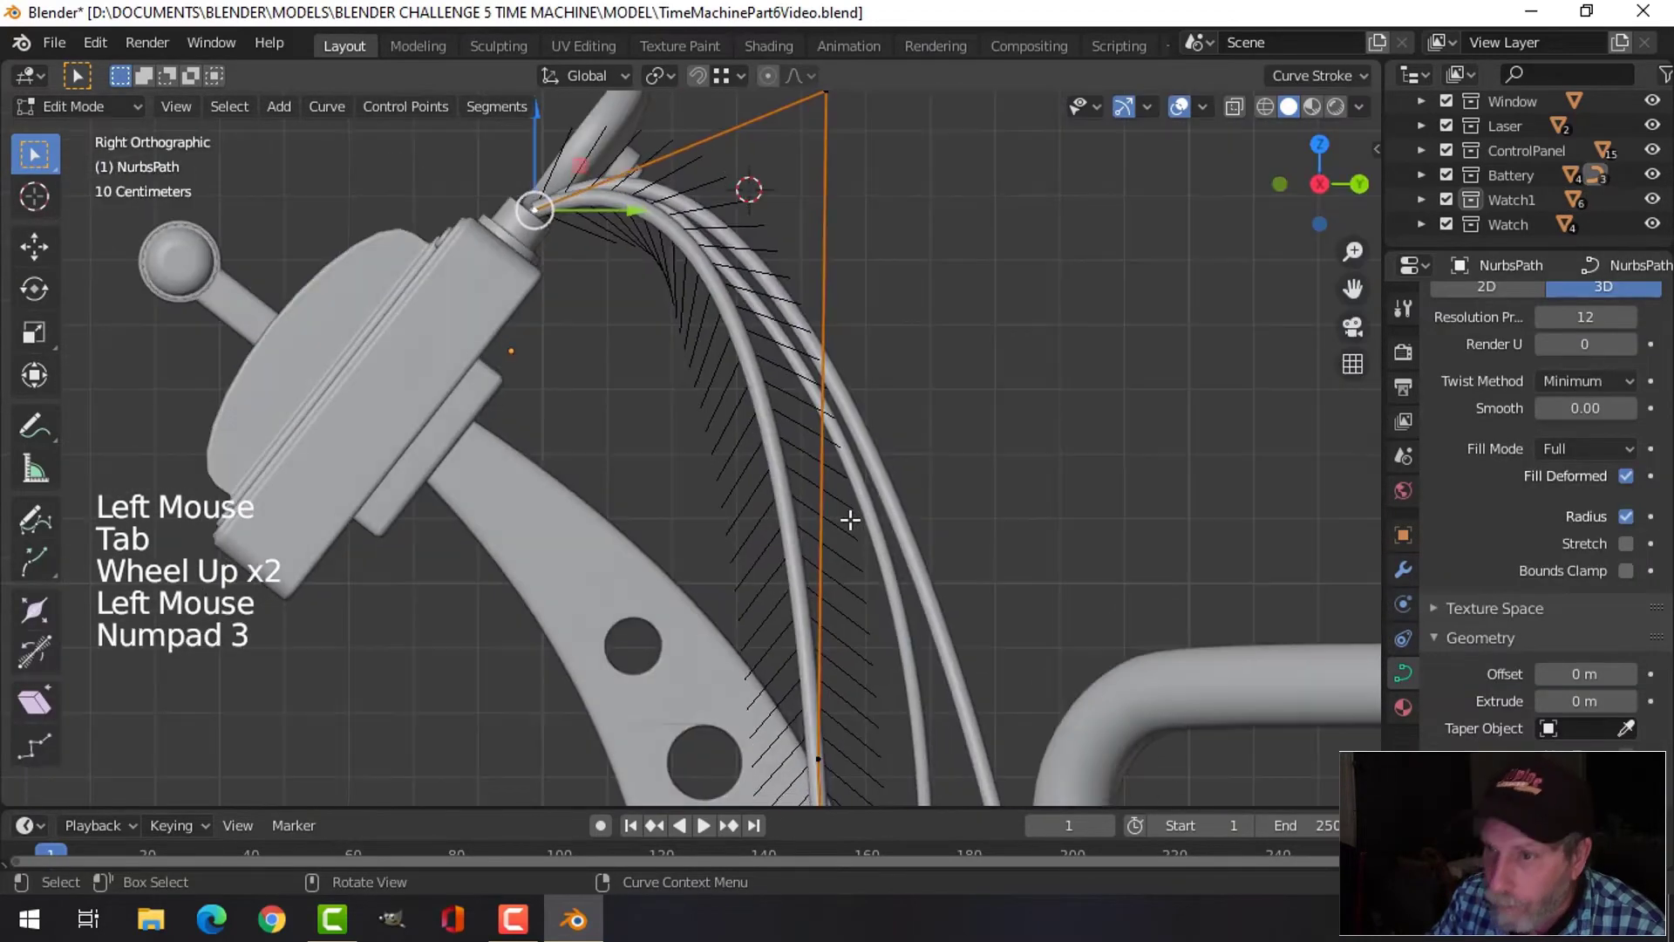
pyautogui.keyDown('shift'); pyautogui.moveTo(758, 328); pyautogui.dragTo(770, 412, button='middle'); pyautogui.keyUp('shift')
pyautogui.click(802, 273)
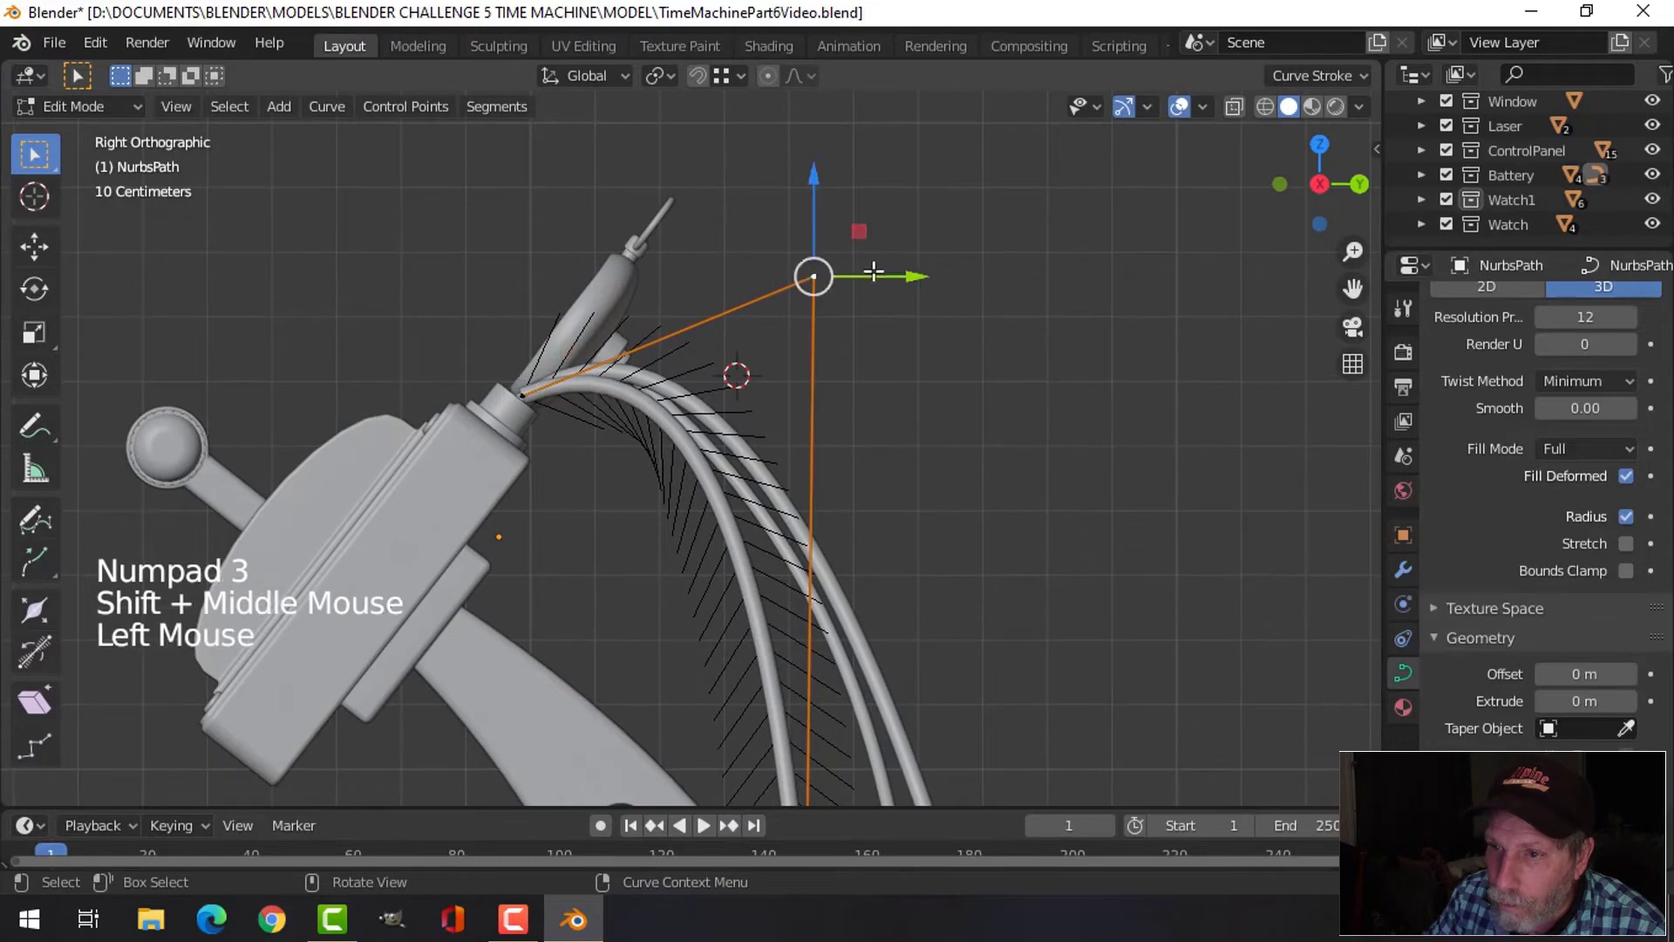
pyautogui.press('g')
pyautogui.click(799, 228)
# Move the outer battery cable's panel-end point farther into its connector and finish editing the curve
pyautogui.click(525, 401)
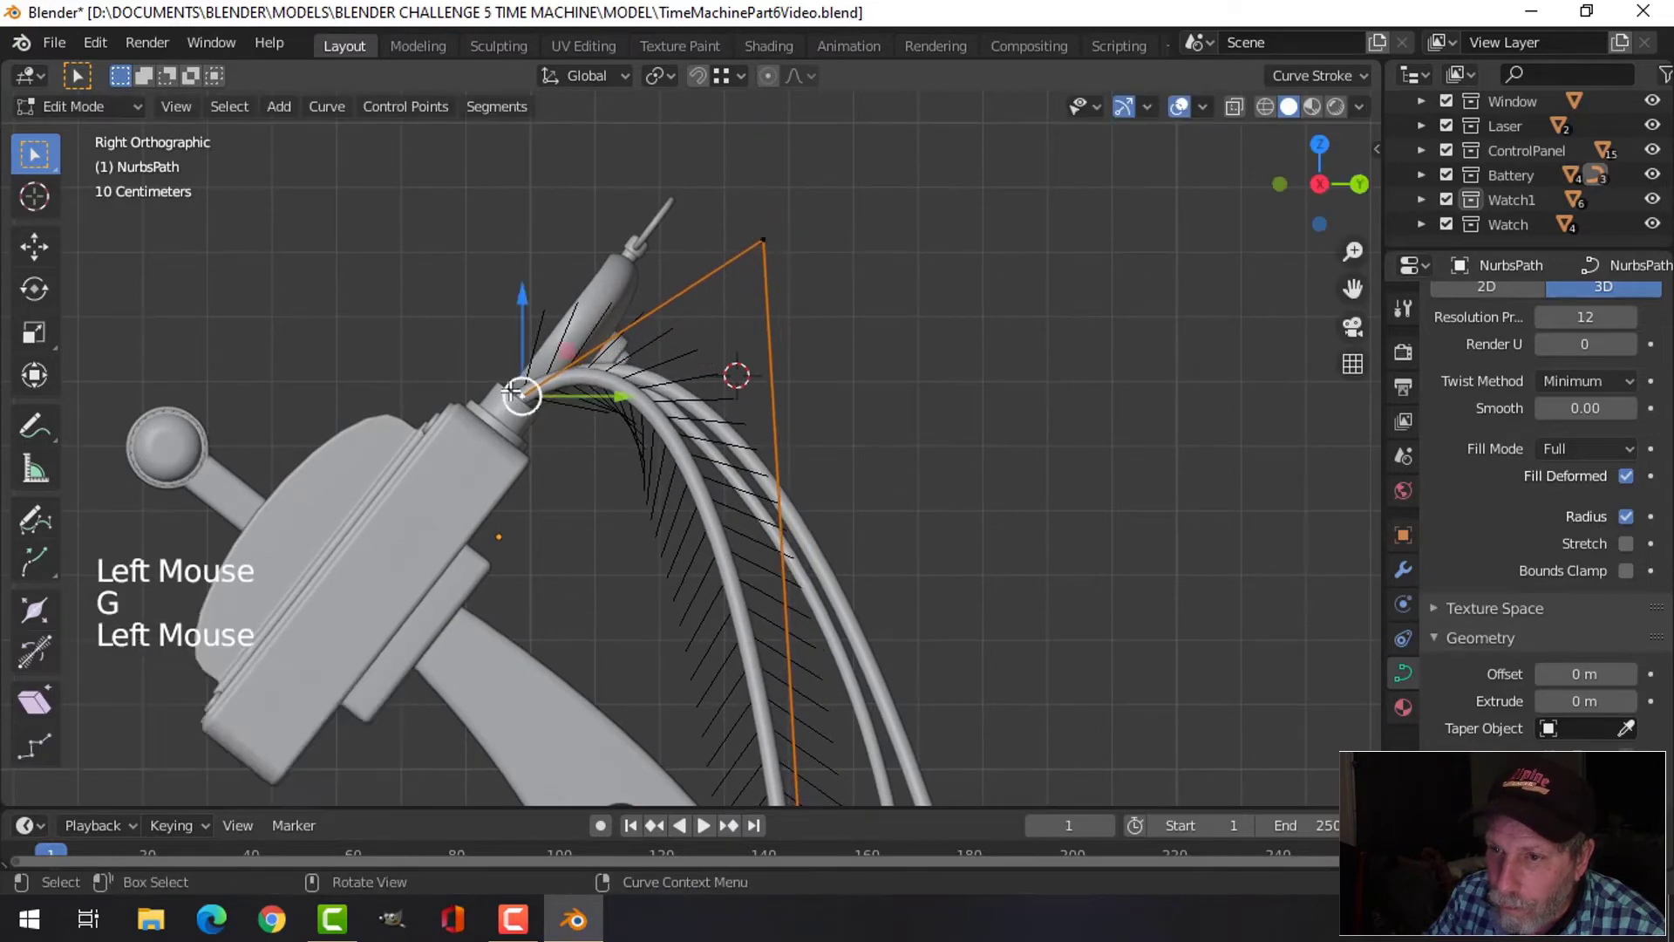
pyautogui.press('g')
pyautogui.click(488, 402)
pyautogui.hotkey('alt', 'a')
pyautogui.press('Tab')
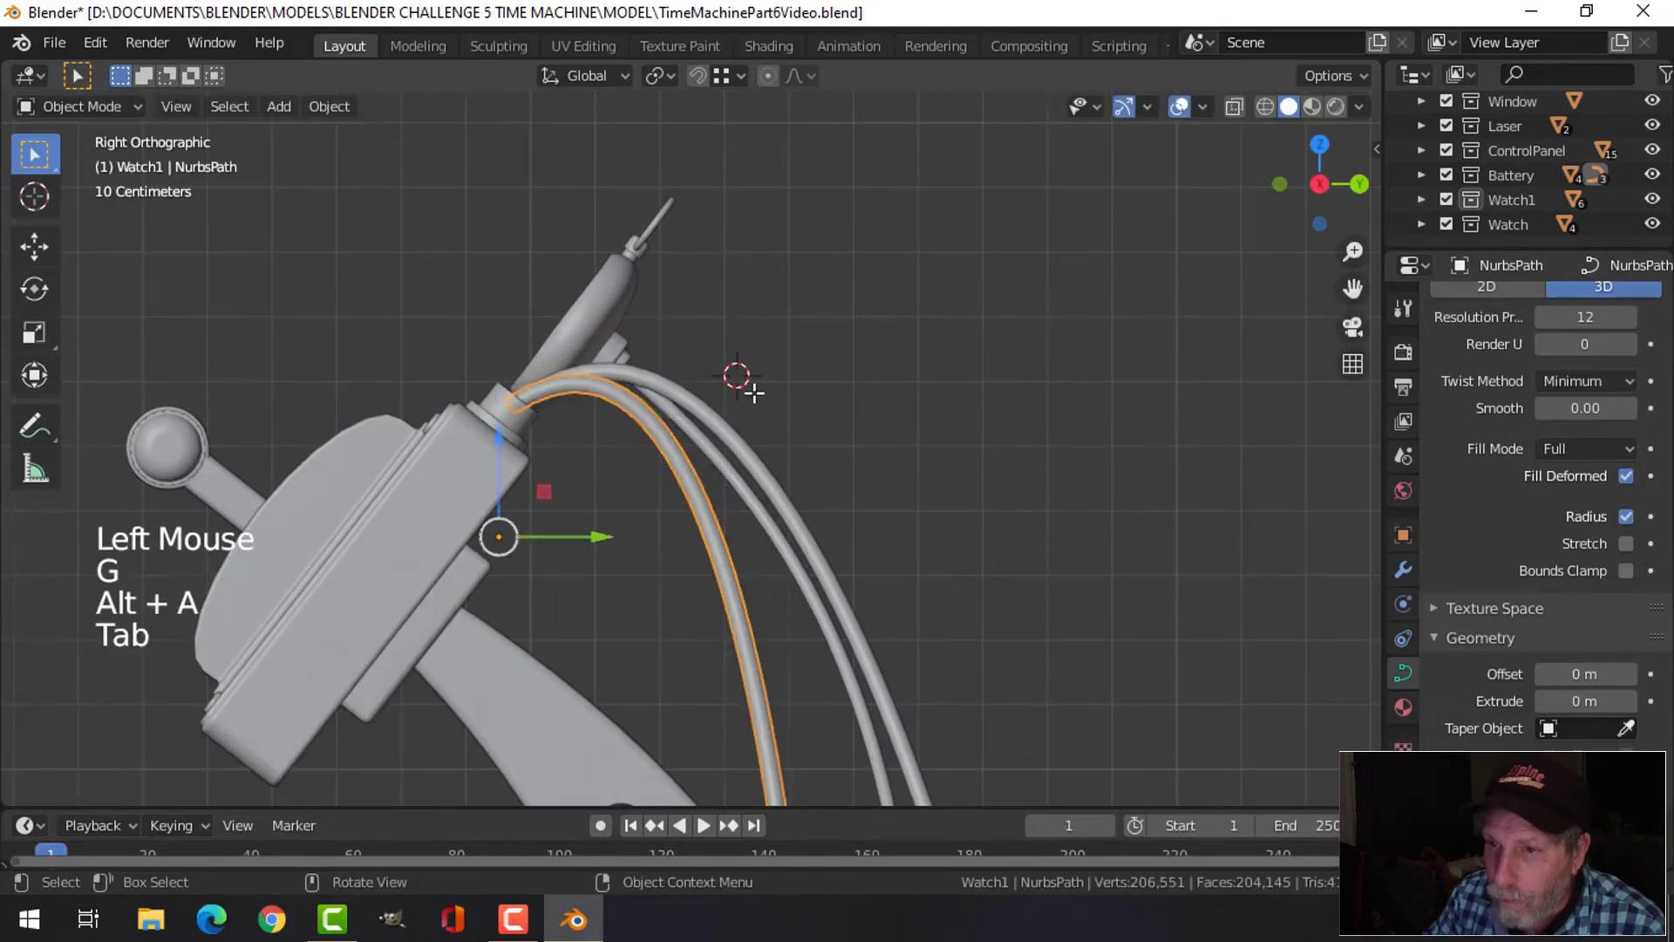
pyautogui.hotkey('alt', 'a')
# Inspect the inner and outer battery cables at the control panel connectors and down at the battery terminals
pyautogui.scroll(-2, 752, 394)
pyautogui.moveTo(751, 394); pyautogui.dragTo(666, 531, button='middle')
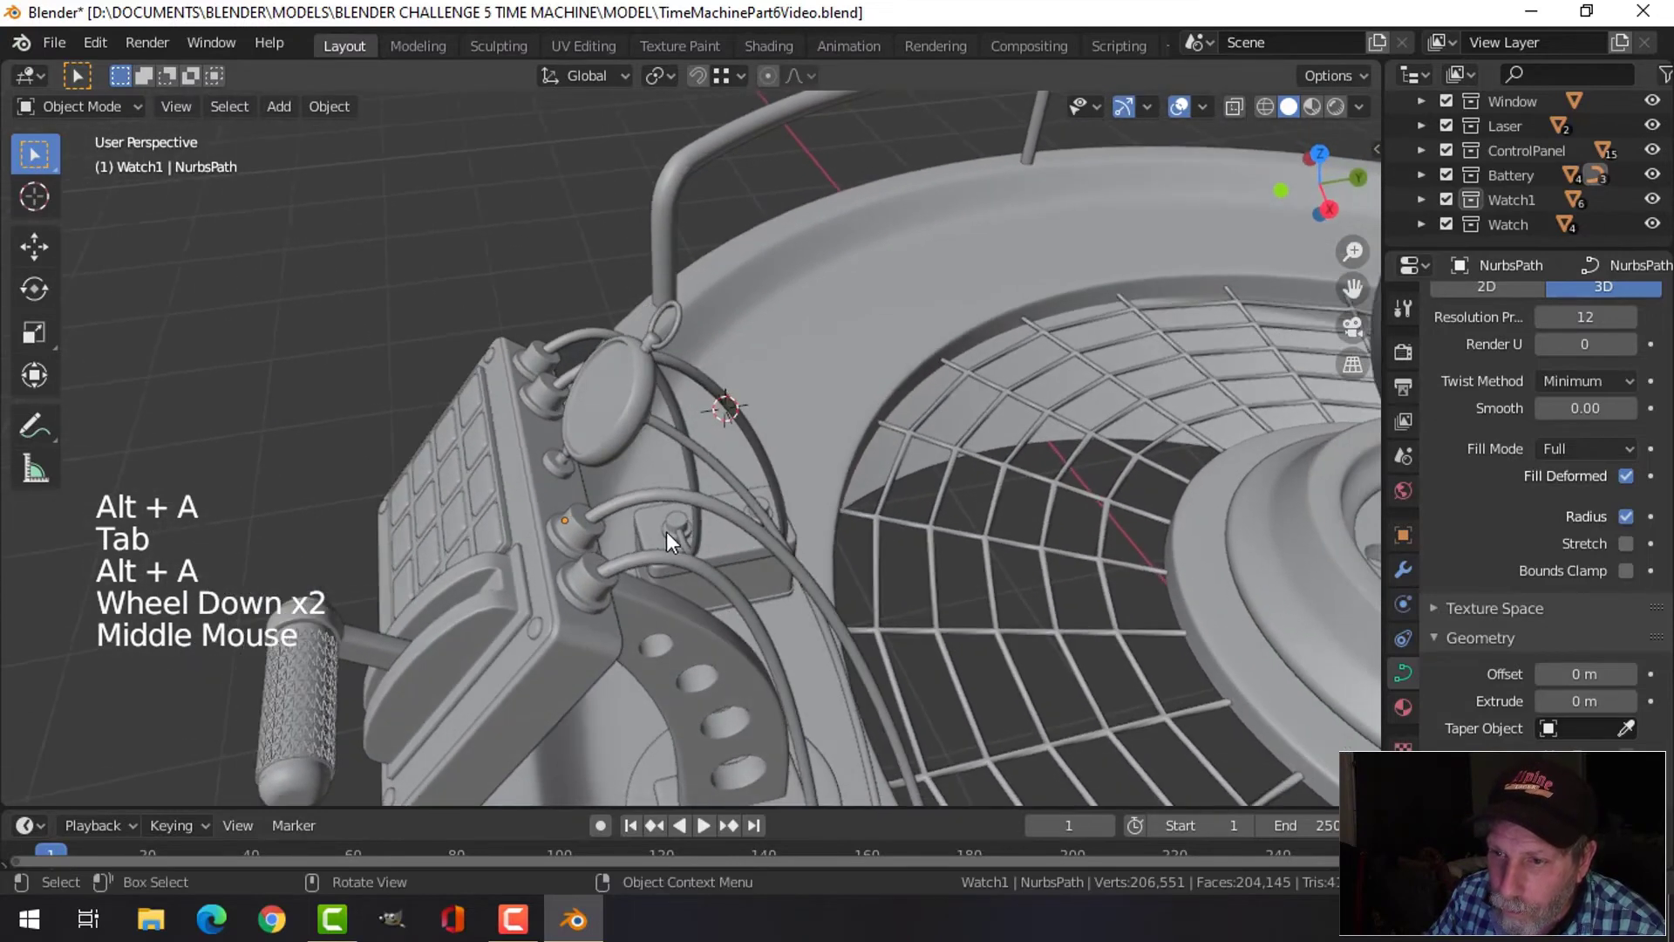
pyautogui.scroll(2, 588, 530)
pyautogui.click(588, 529)
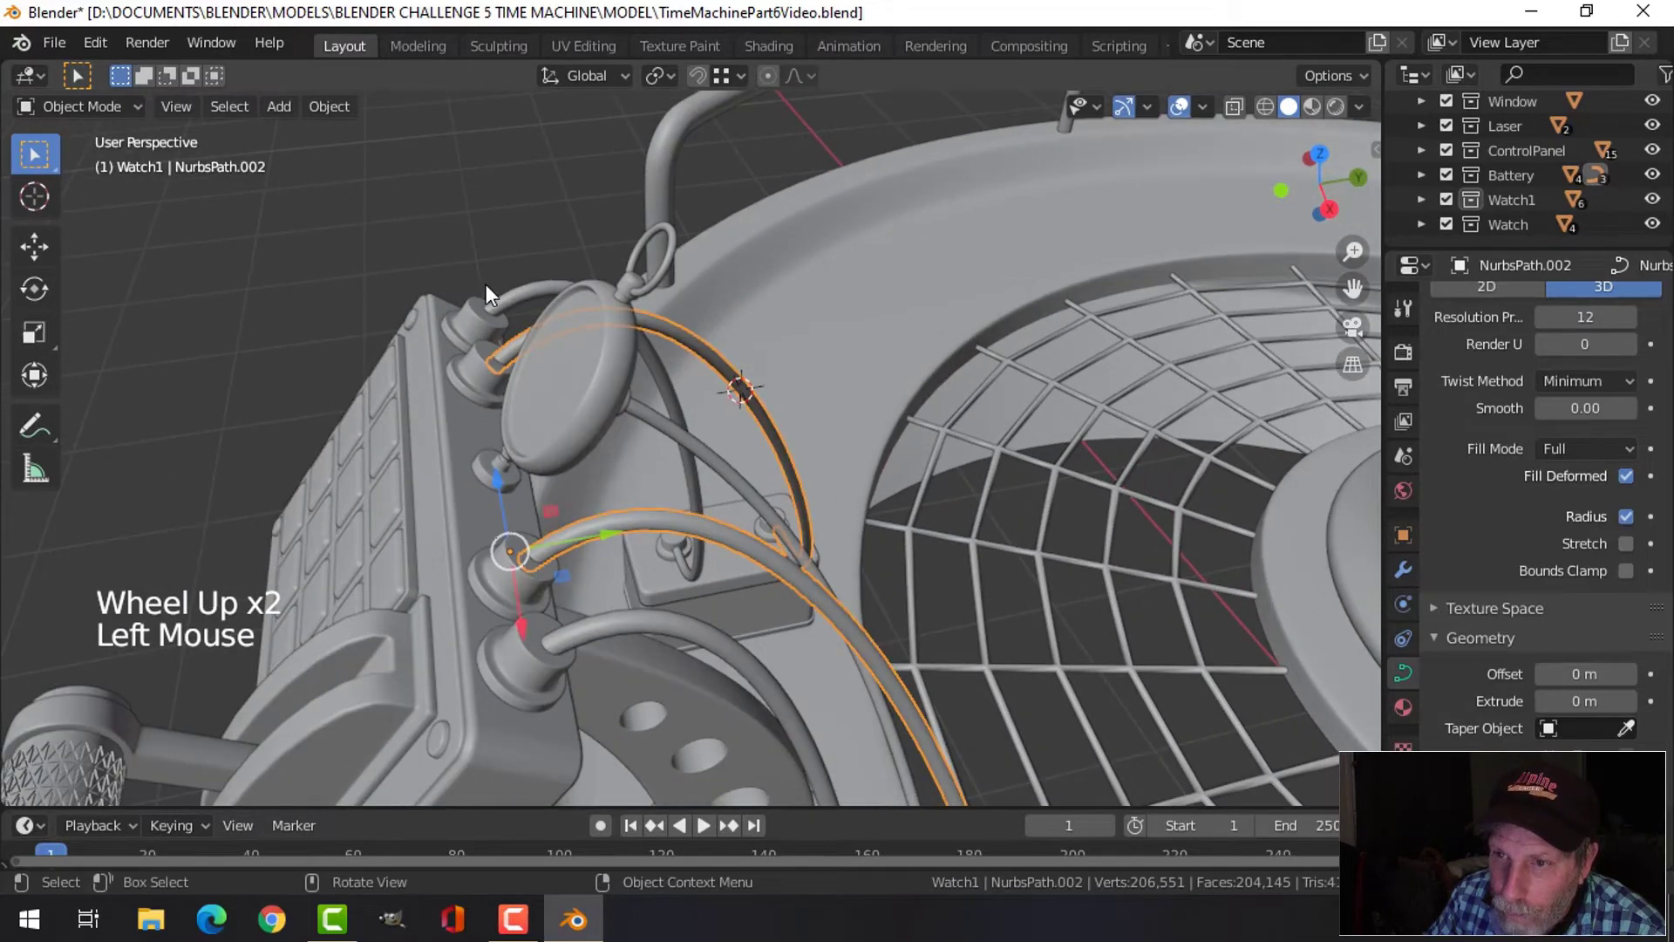
pyautogui.click(507, 298)
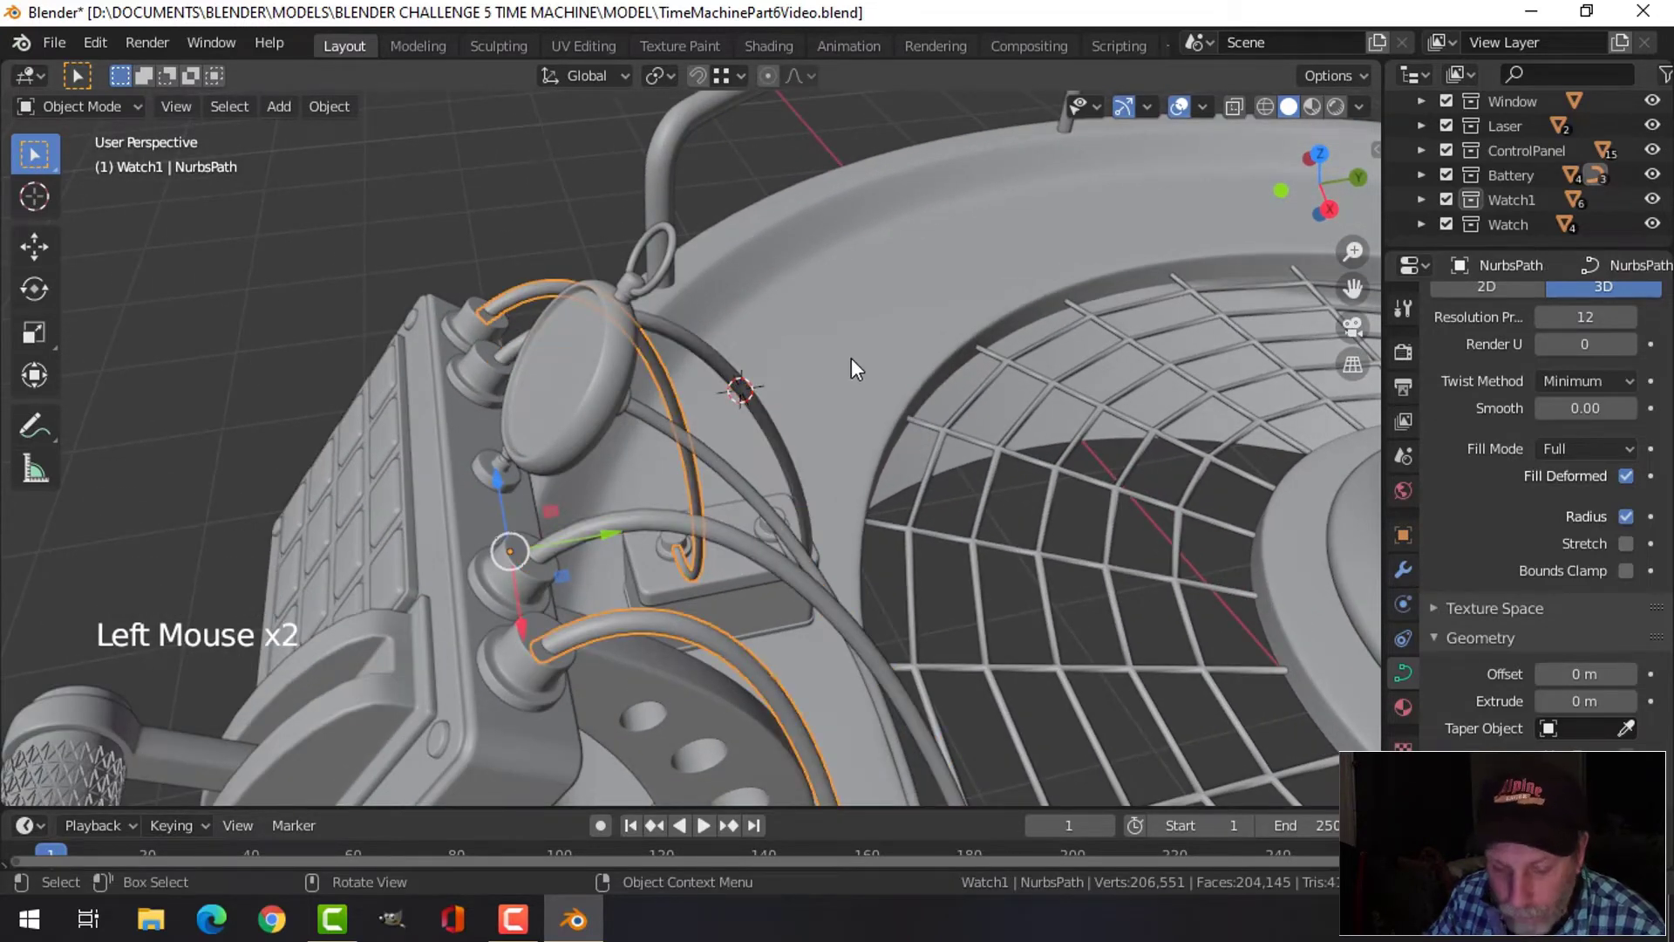
pyautogui.hotkey('alt', 'a')
pyautogui.scroll(-2, 850, 365)
pyautogui.moveTo(850, 364); pyautogui.dragTo(863, 549, button='middle')
pyautogui.scroll(-2, 628, 426)
pyautogui.scroll(-1, 628, 427)
pyautogui.scroll(2, 933, 563)
pyautogui.moveTo(863, 549); pyautogui.dragTo(960, 588, button='middle')
pyautogui.scroll(1, 731, 467)
pyautogui.moveTo(731, 467); pyautogui.dragTo(591, 438, button='middle')
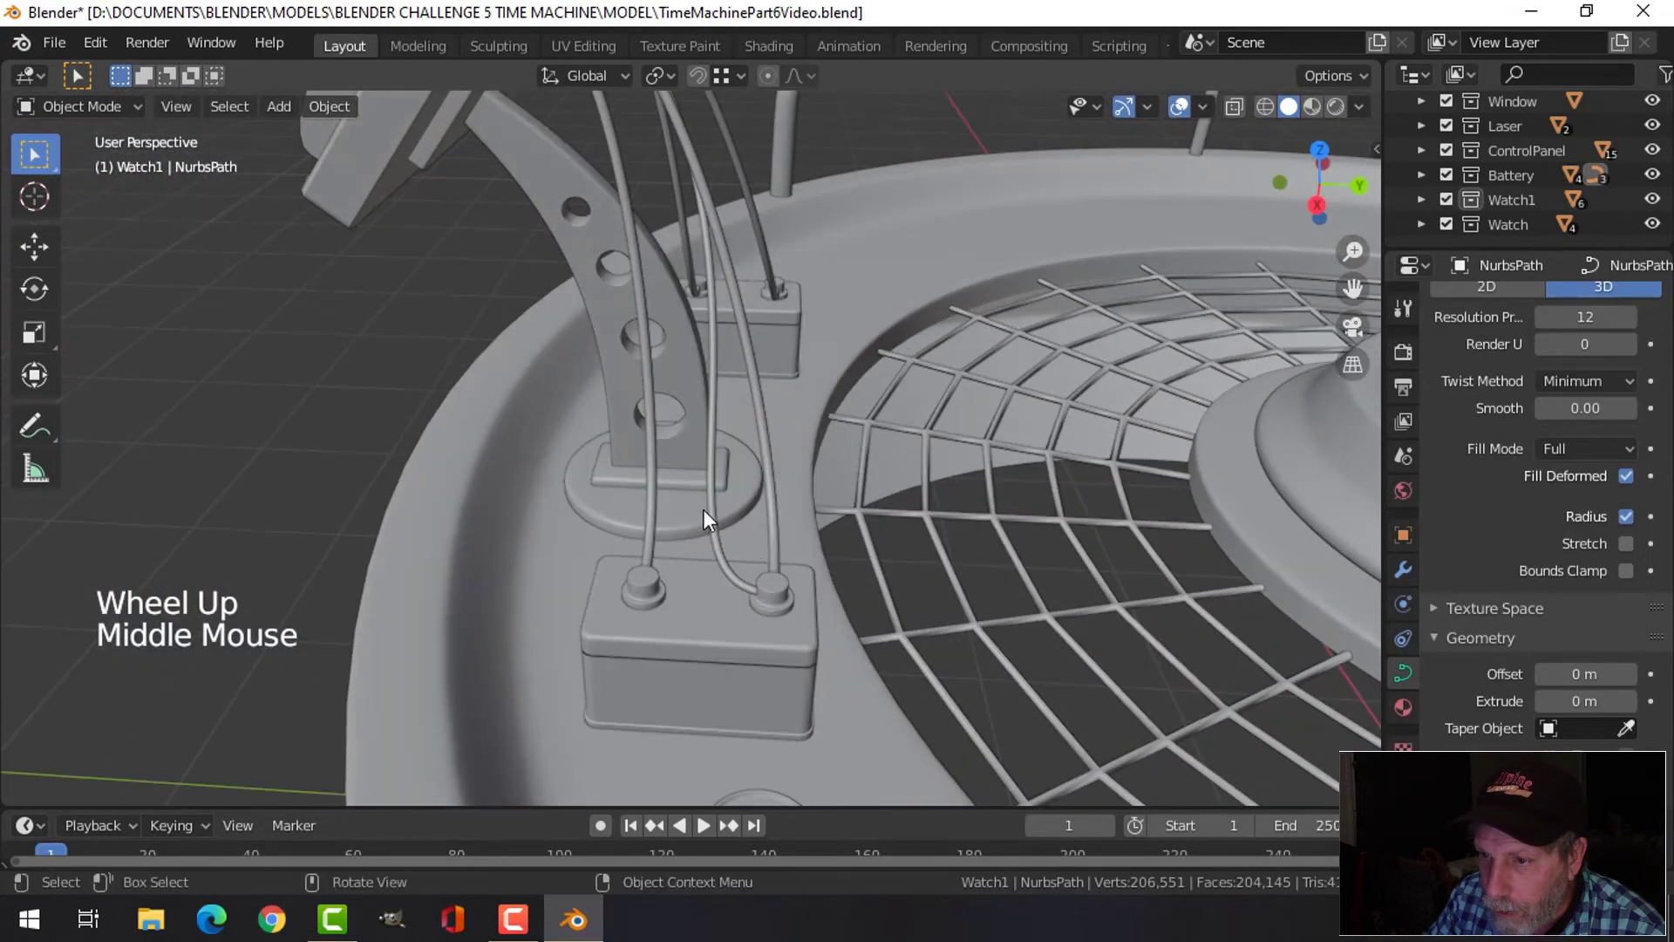
# Lower the watch cable's control point above the battery about 0.093 m in Z and save the file
pyautogui.moveTo(702, 509); pyautogui.dragTo(705, 520, button='middle')
pyautogui.click(803, 581)
pyautogui.press('Tab')
pyautogui.moveTo(803, 580); pyautogui.dragTo(783, 508, button='middle')
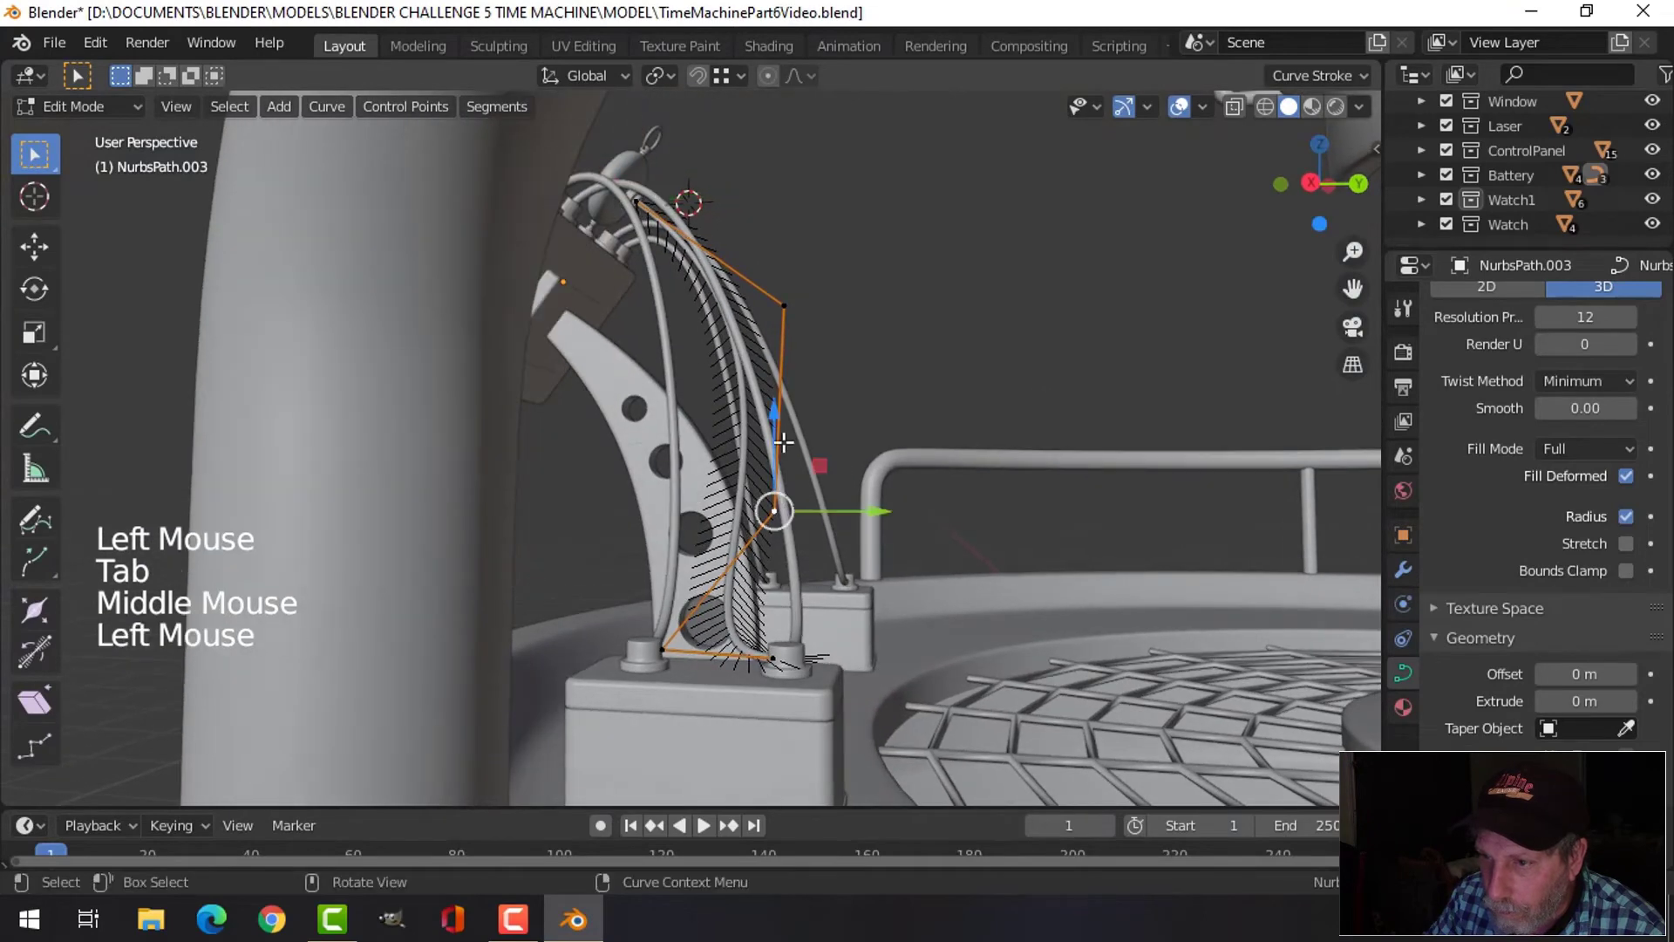
pyautogui.moveTo(776, 422); pyautogui.dragTo(767, 499)
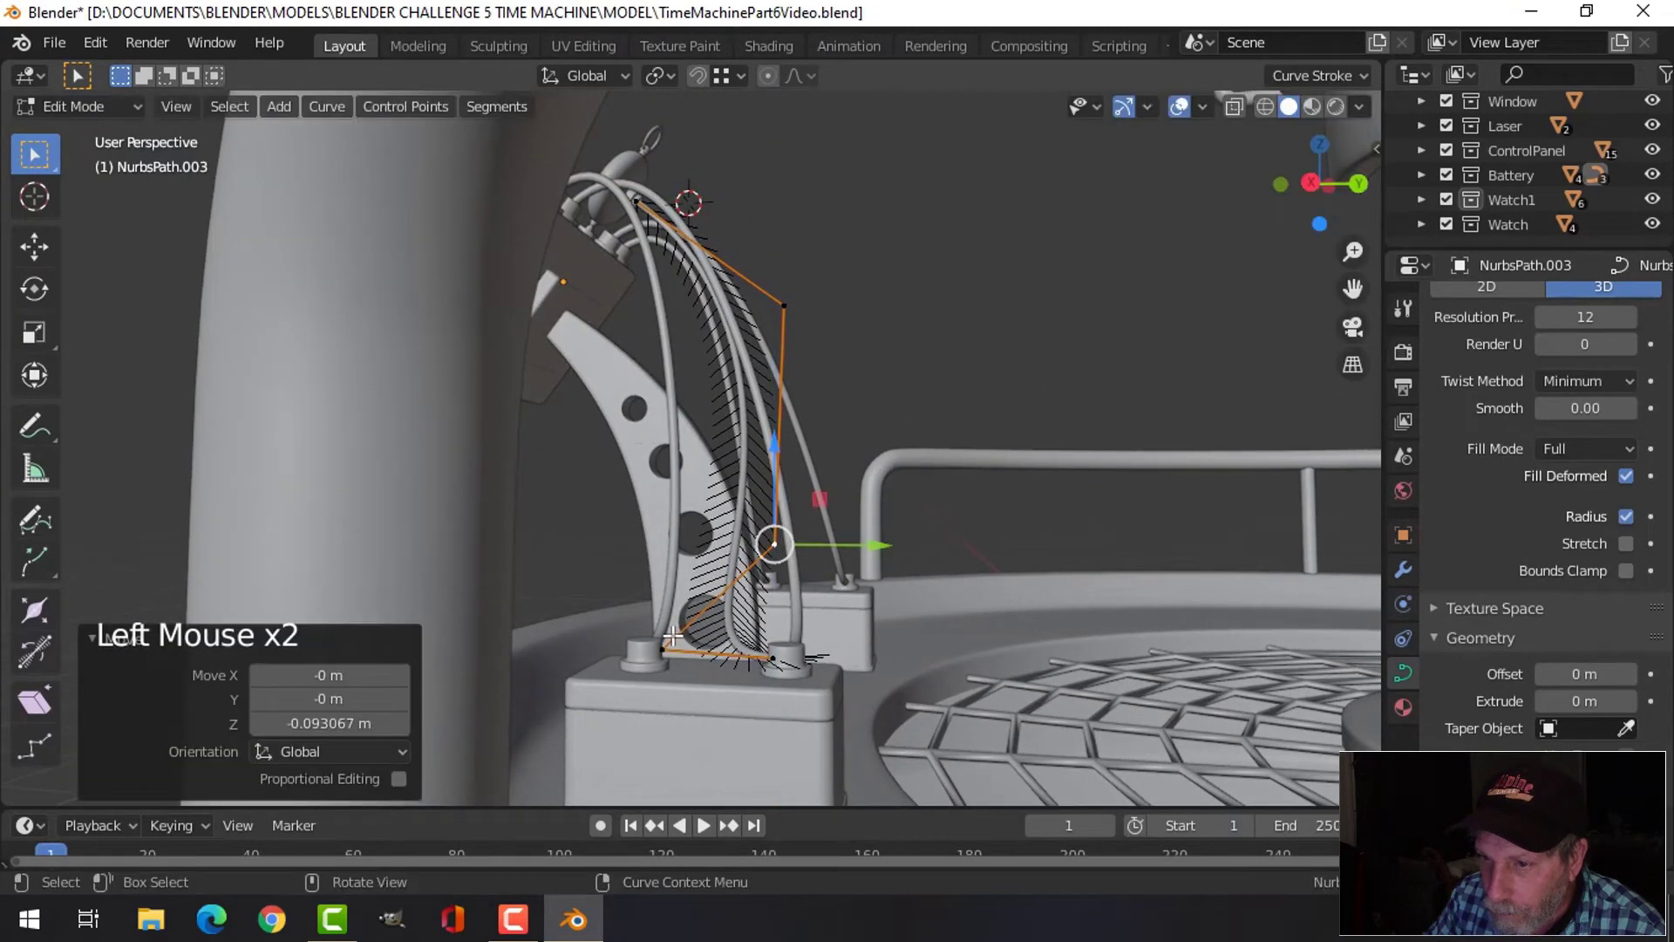
pyautogui.moveTo(738, 623); pyautogui.dragTo(842, 553, button='middle')
pyautogui.hotkey('alt', 'a')
pyautogui.press('Tab')
pyautogui.hotkey('alt', 'a')
pyautogui.scroll(-2, 633, 479)
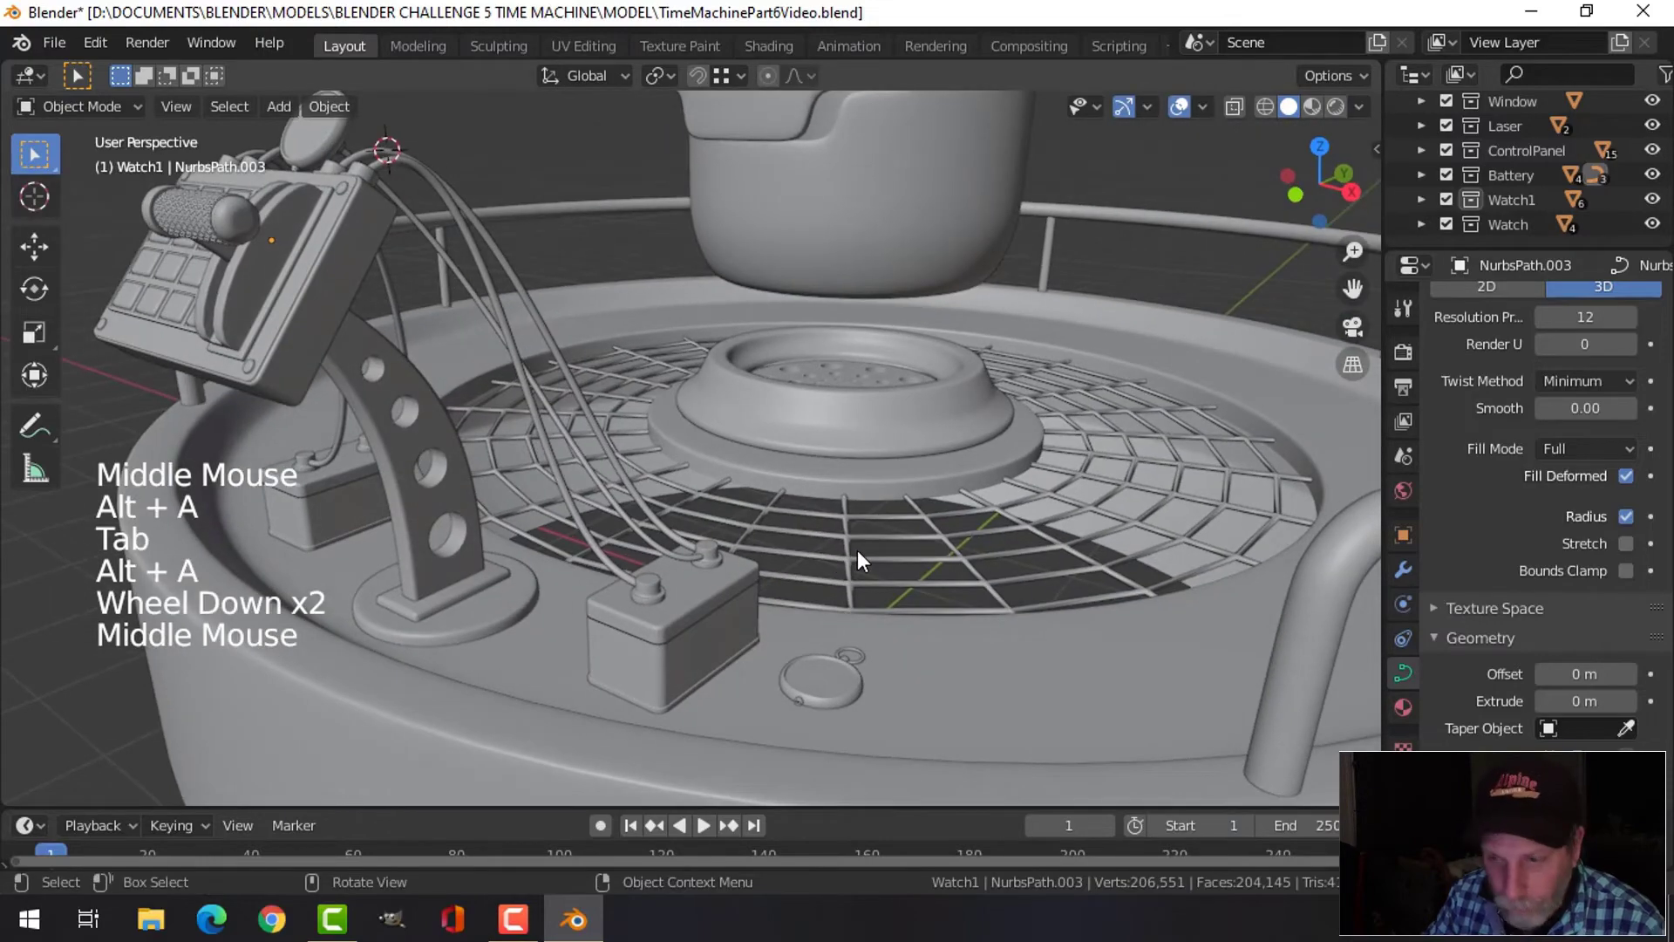
pyautogui.hotkey('ctrl', 's')
# Examine the second pocket watch lying on the platform beside the battery
pyautogui.scroll(-3, 858, 549)
pyautogui.keyDown('shift'); pyautogui.moveTo(723, 546); pyautogui.dragTo(546, 391, button='middle'); pyautogui.keyUp('shift')
pyautogui.scroll(3, 851, 540)
pyautogui.scroll(-2, 911, 659)
pyautogui.keyDown('shift'); pyautogui.moveTo(903, 649); pyautogui.dragTo(876, 601, button='middle'); pyautogui.keyUp('shift')
pyautogui.moveTo(876, 601); pyautogui.dragTo(844, 546, button='middle')
pyautogui.scroll(3, 774, 553)
pyautogui.scroll(-1, 815, 587)
pyautogui.scroll(2, 861, 583)
pyautogui.scroll(2, 838, 522)
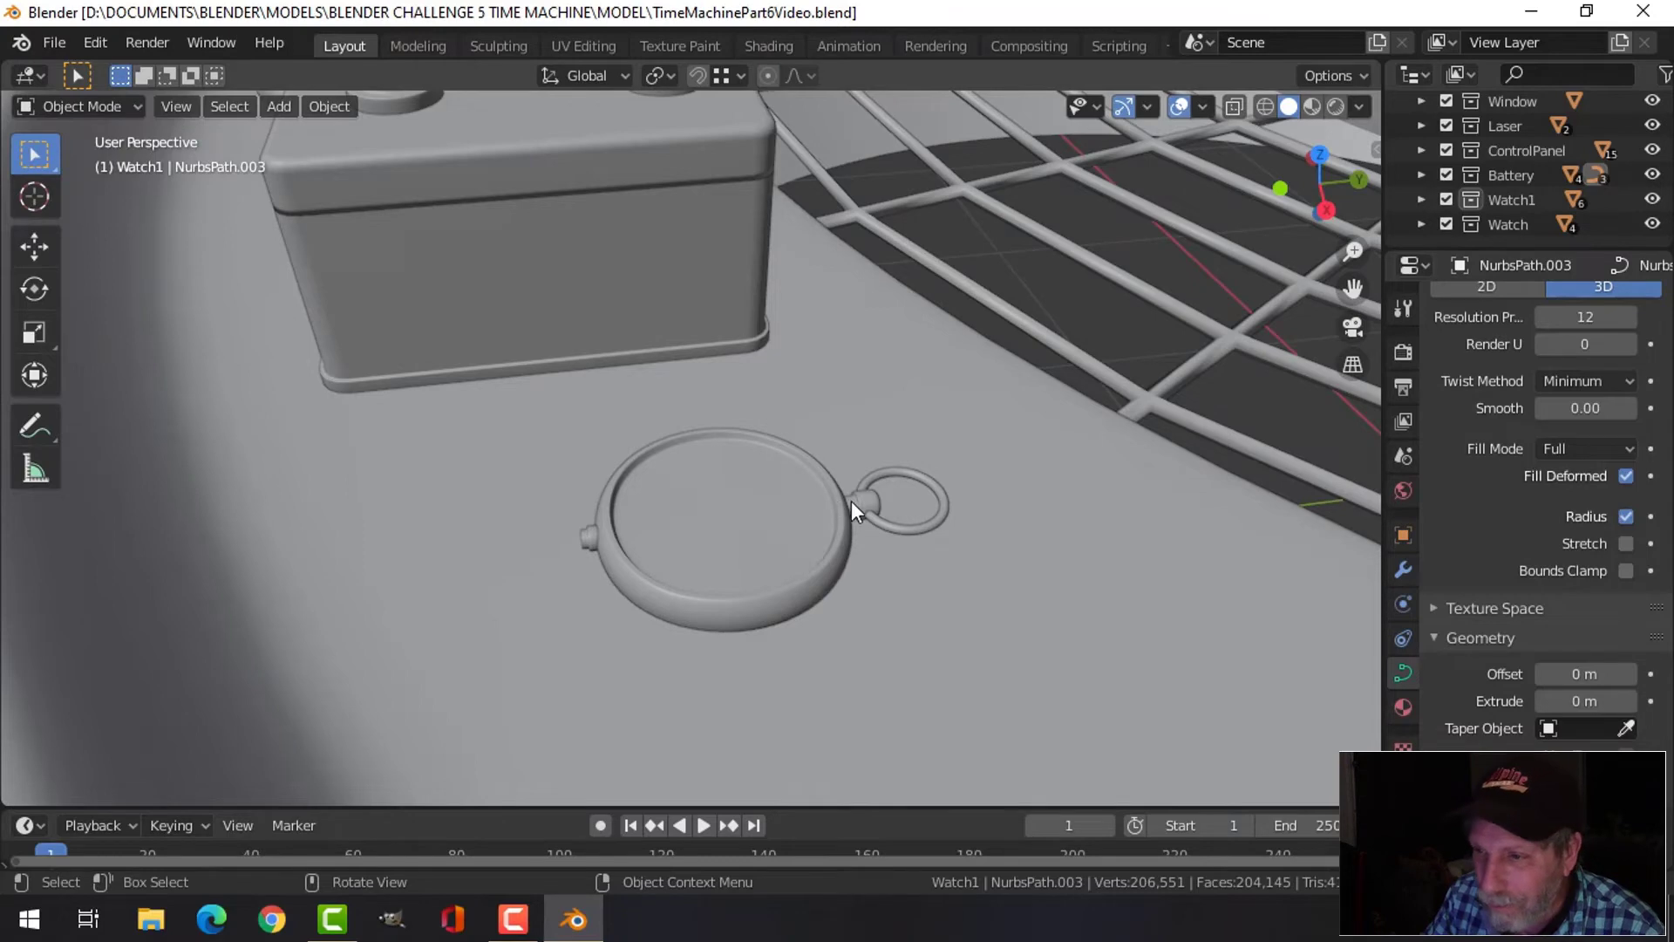
pyautogui.scroll(-3, 856, 505)
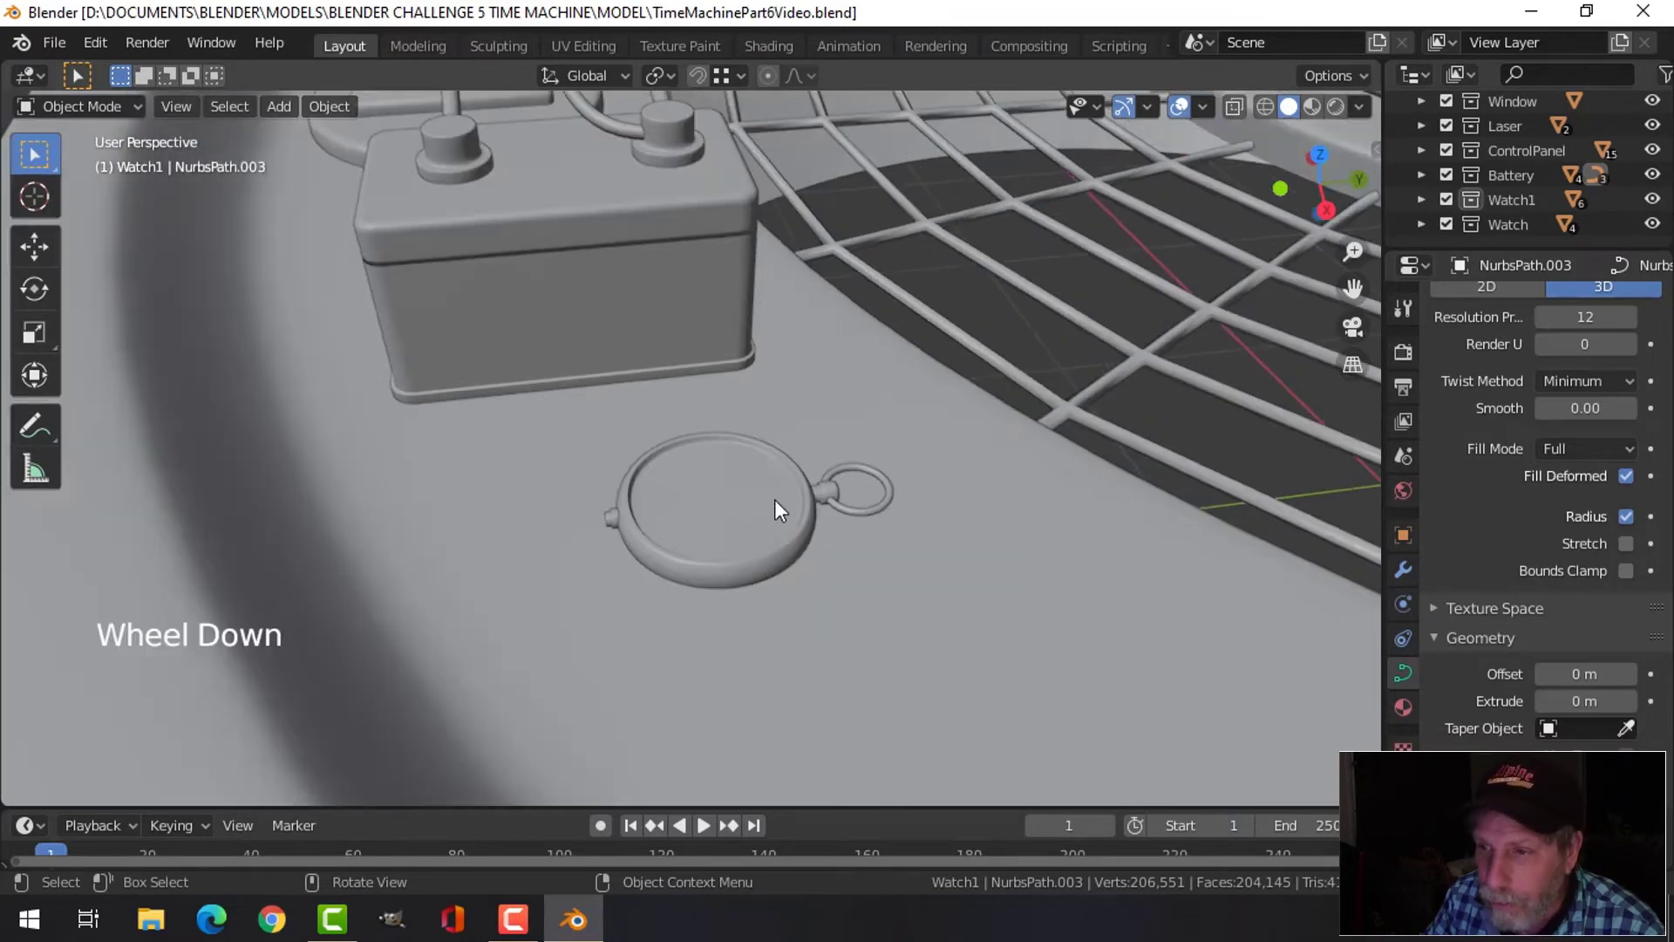
# Examine the platform from several angles, checking the control panel, watches, batteries and battery cables
pyautogui.scroll(-3, 735, 462)
pyautogui.keyDown('shift'); pyautogui.moveTo(684, 429); pyautogui.dragTo(872, 443, button='middle'); pyautogui.keyUp('shift')
pyautogui.scroll(-1, 776, 334)
pyautogui.keyDown('shift'); pyautogui.moveTo(776, 335); pyautogui.dragTo(918, 418, button='middle'); pyautogui.keyUp('shift')
pyautogui.scroll(2, 899, 403)
pyautogui.scroll(3, 872, 519)
pyautogui.scroll(-2, 924, 506)
pyautogui.keyDown('shift'); pyautogui.moveTo(924, 506); pyautogui.dragTo(913, 462, button='middle'); pyautogui.keyUp('shift')
pyautogui.moveTo(914, 462); pyautogui.dragTo(997, 484, button='middle')
pyautogui.scroll(-1, 1017, 604)
pyautogui.keyDown('shift'); pyautogui.moveTo(954, 546); pyautogui.dragTo(926, 518, button='middle'); pyautogui.keyUp('shift')
pyautogui.moveTo(926, 518); pyautogui.dragTo(900, 491, button='middle')
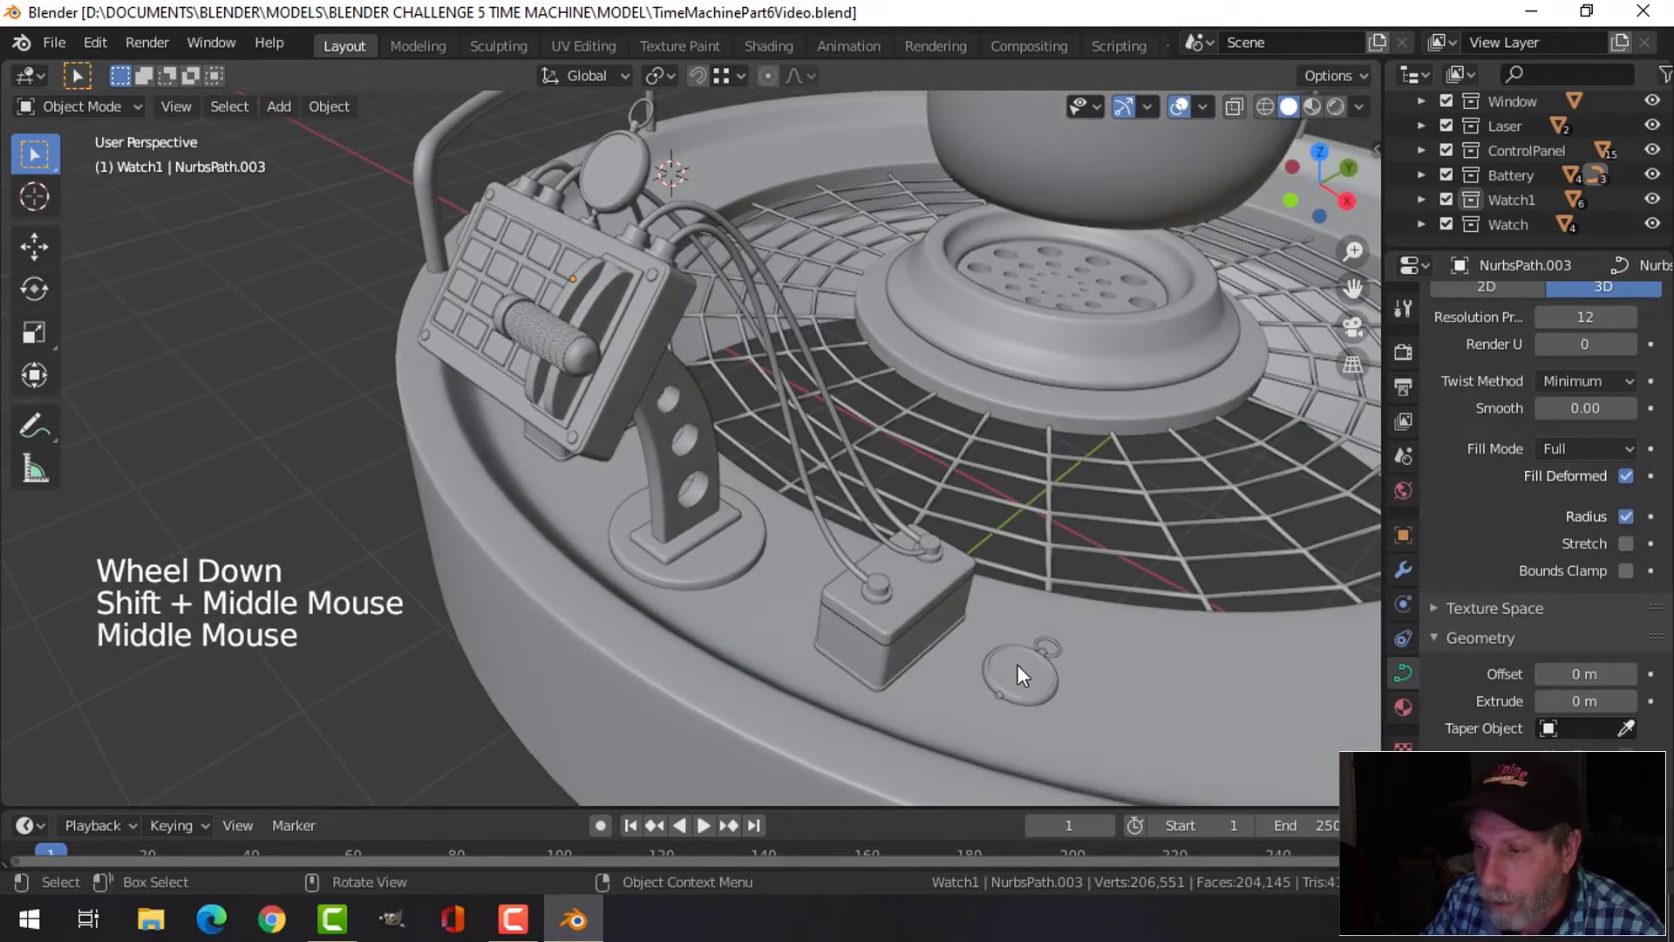
pyautogui.scroll(-1, 651, 273)
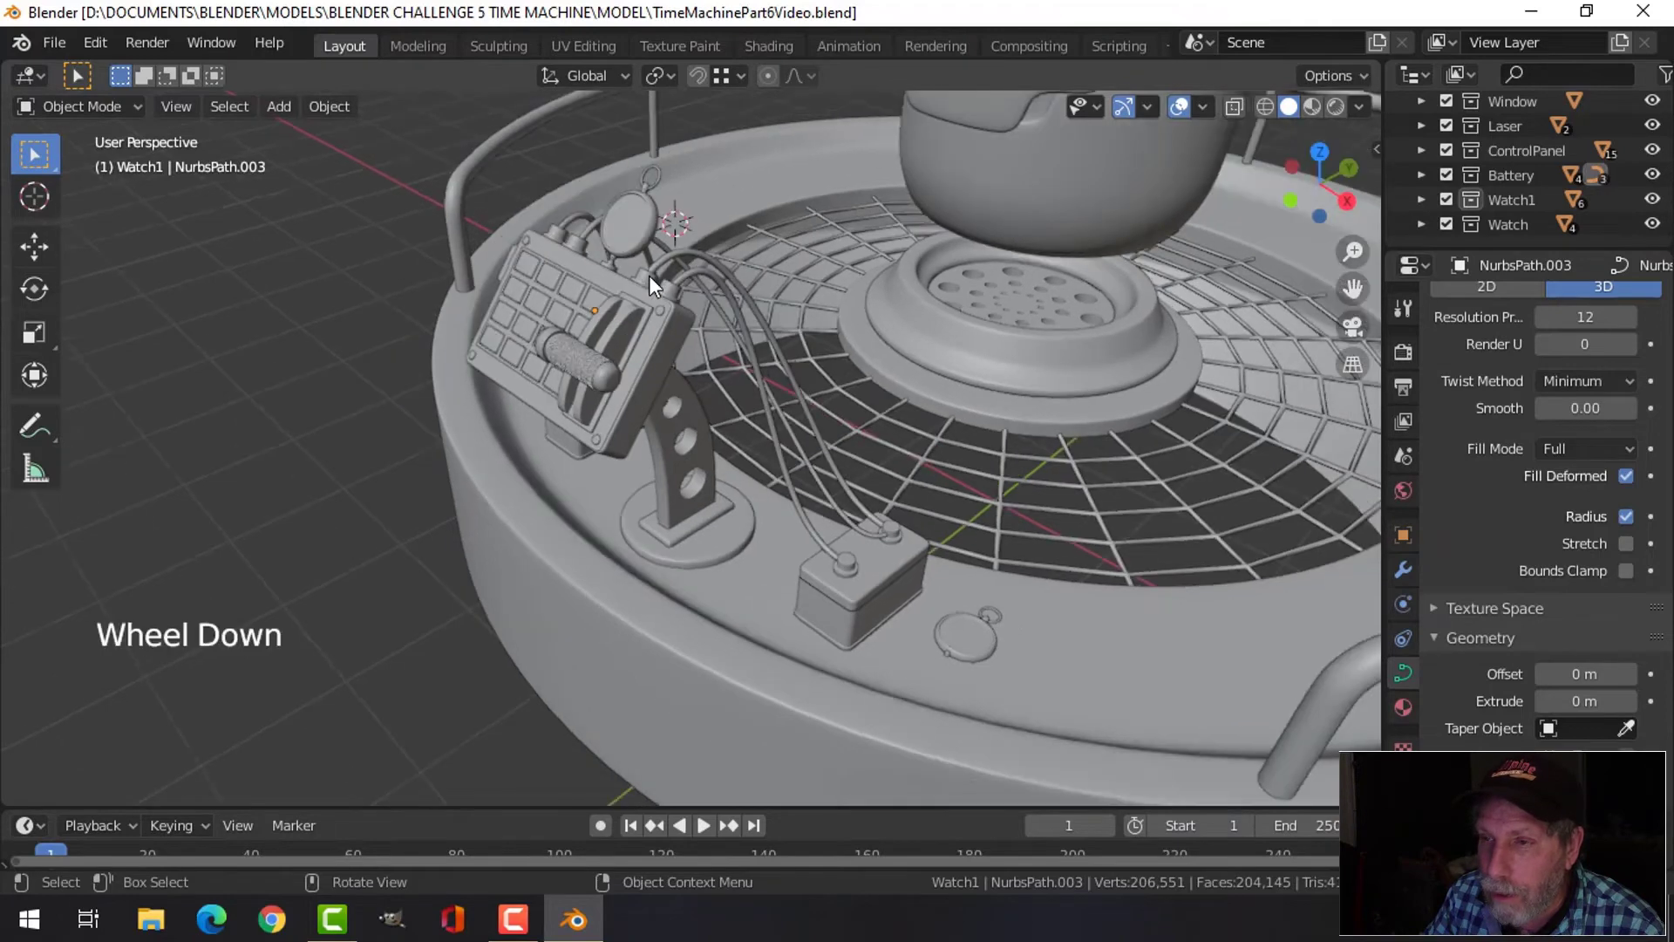
pyautogui.keyDown('shift'); pyautogui.moveTo(651, 273); pyautogui.dragTo(764, 375, button='middle'); pyautogui.keyUp('shift')
pyautogui.scroll(2, 759, 329)
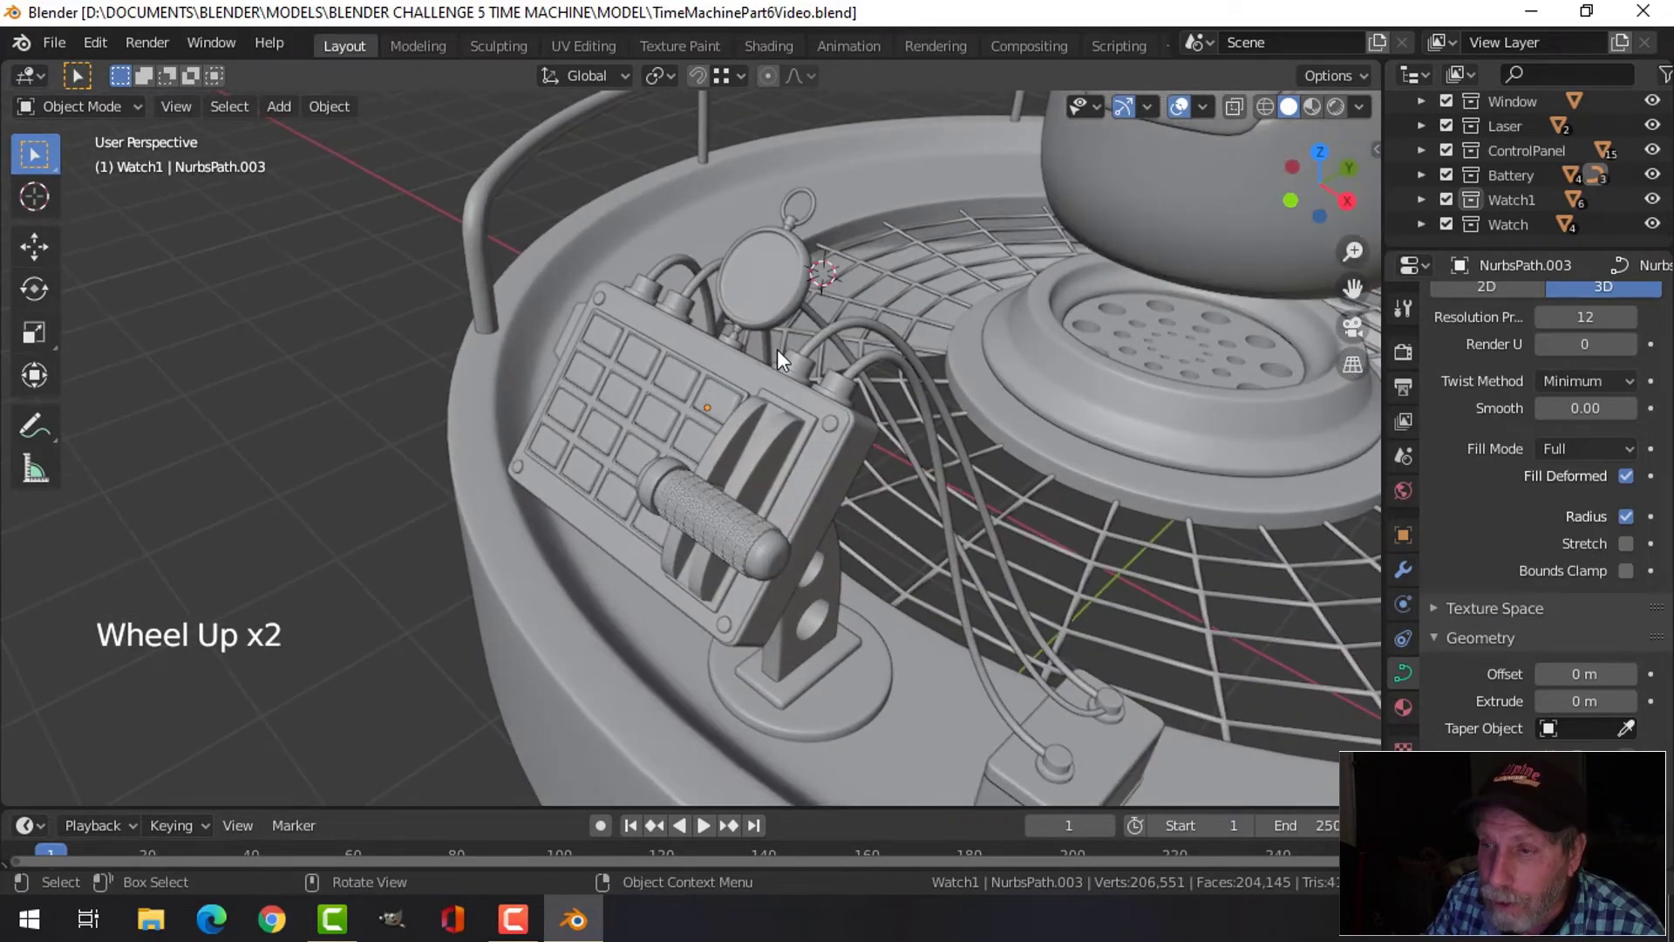
pyautogui.scroll(-3, 842, 496)
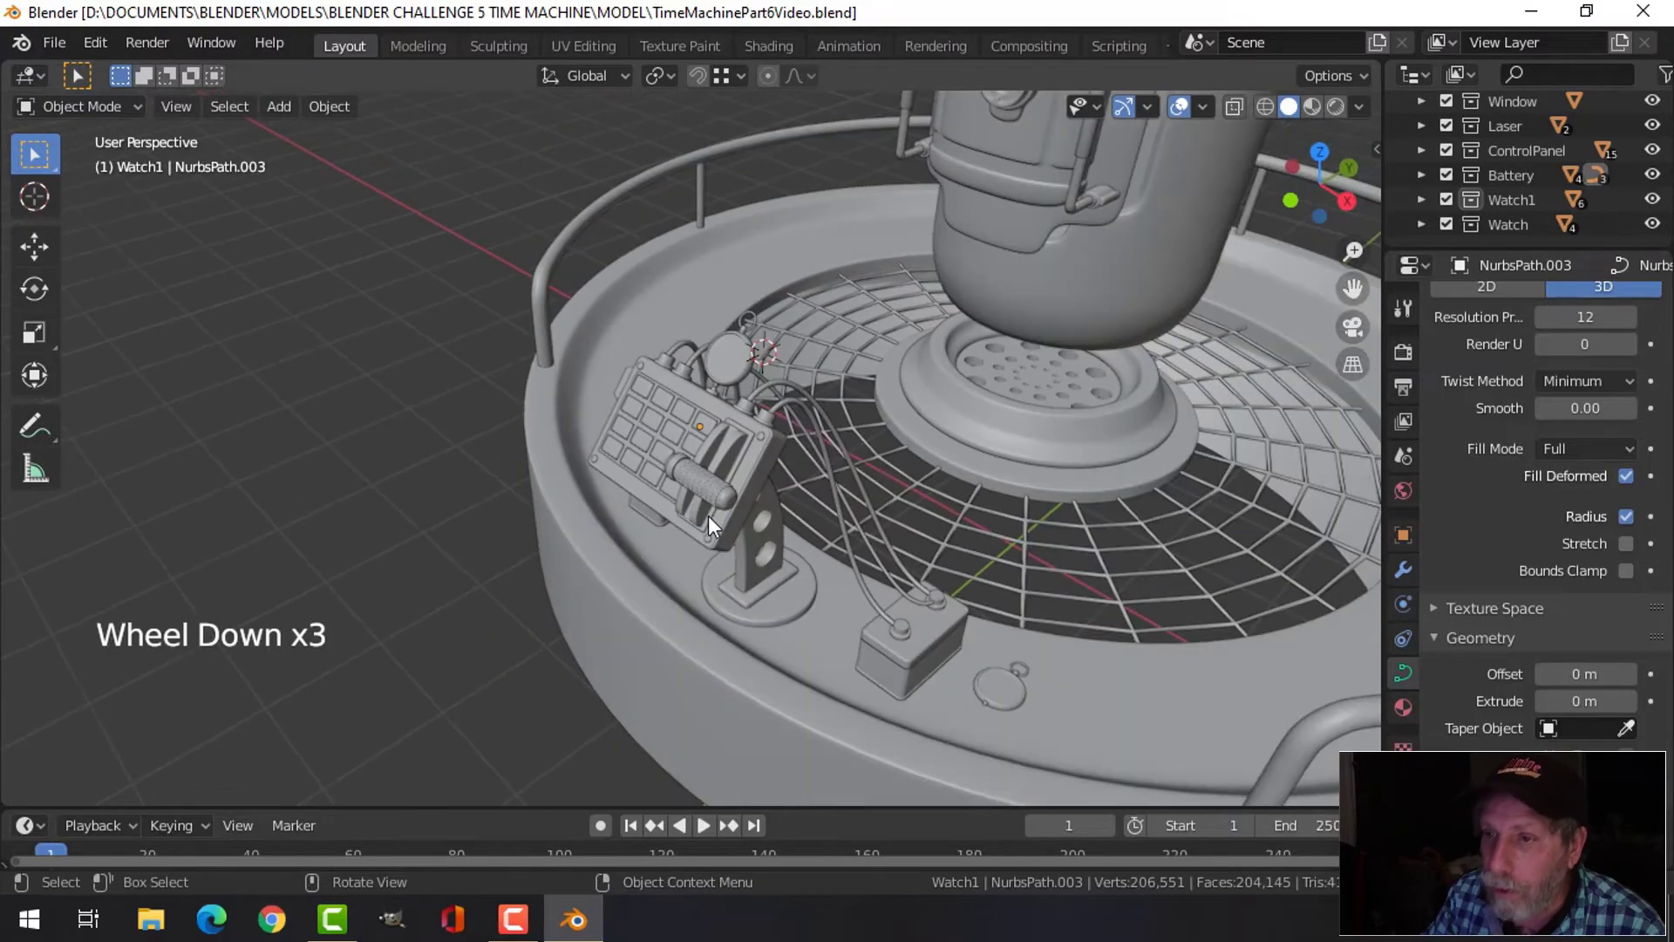
pyautogui.moveTo(708, 516); pyautogui.dragTo(1004, 485, button='middle')
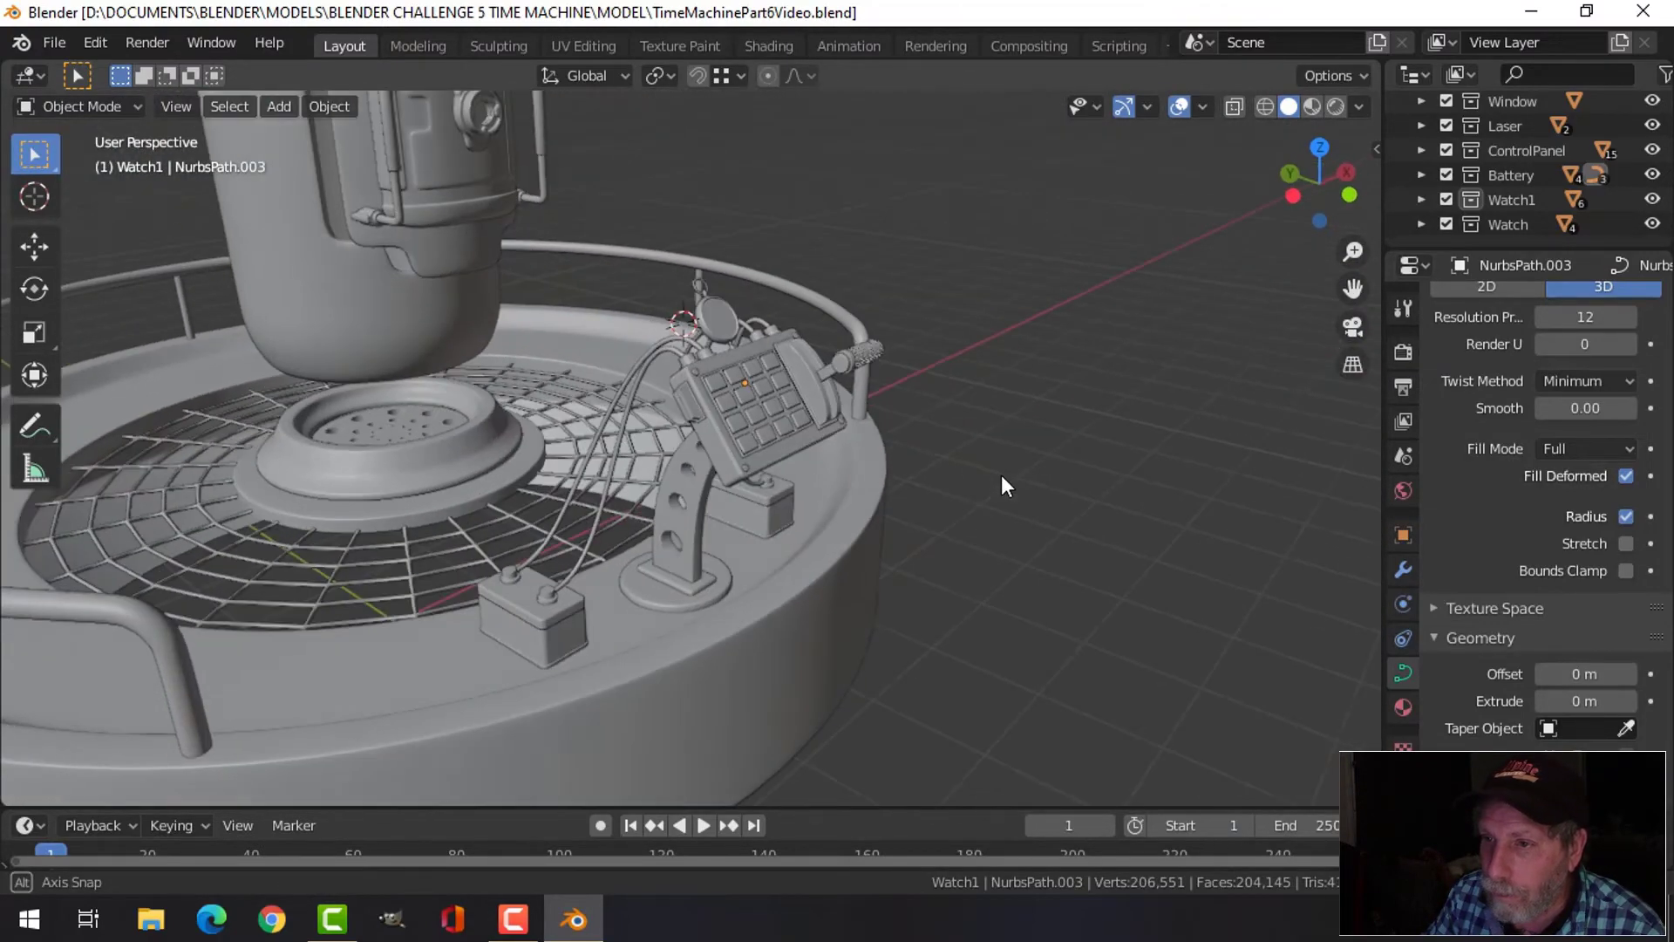
# Enable Cavity and Shadow in the solid viewport shading and set the lighting to MatCap
pyautogui.click(1359, 107)
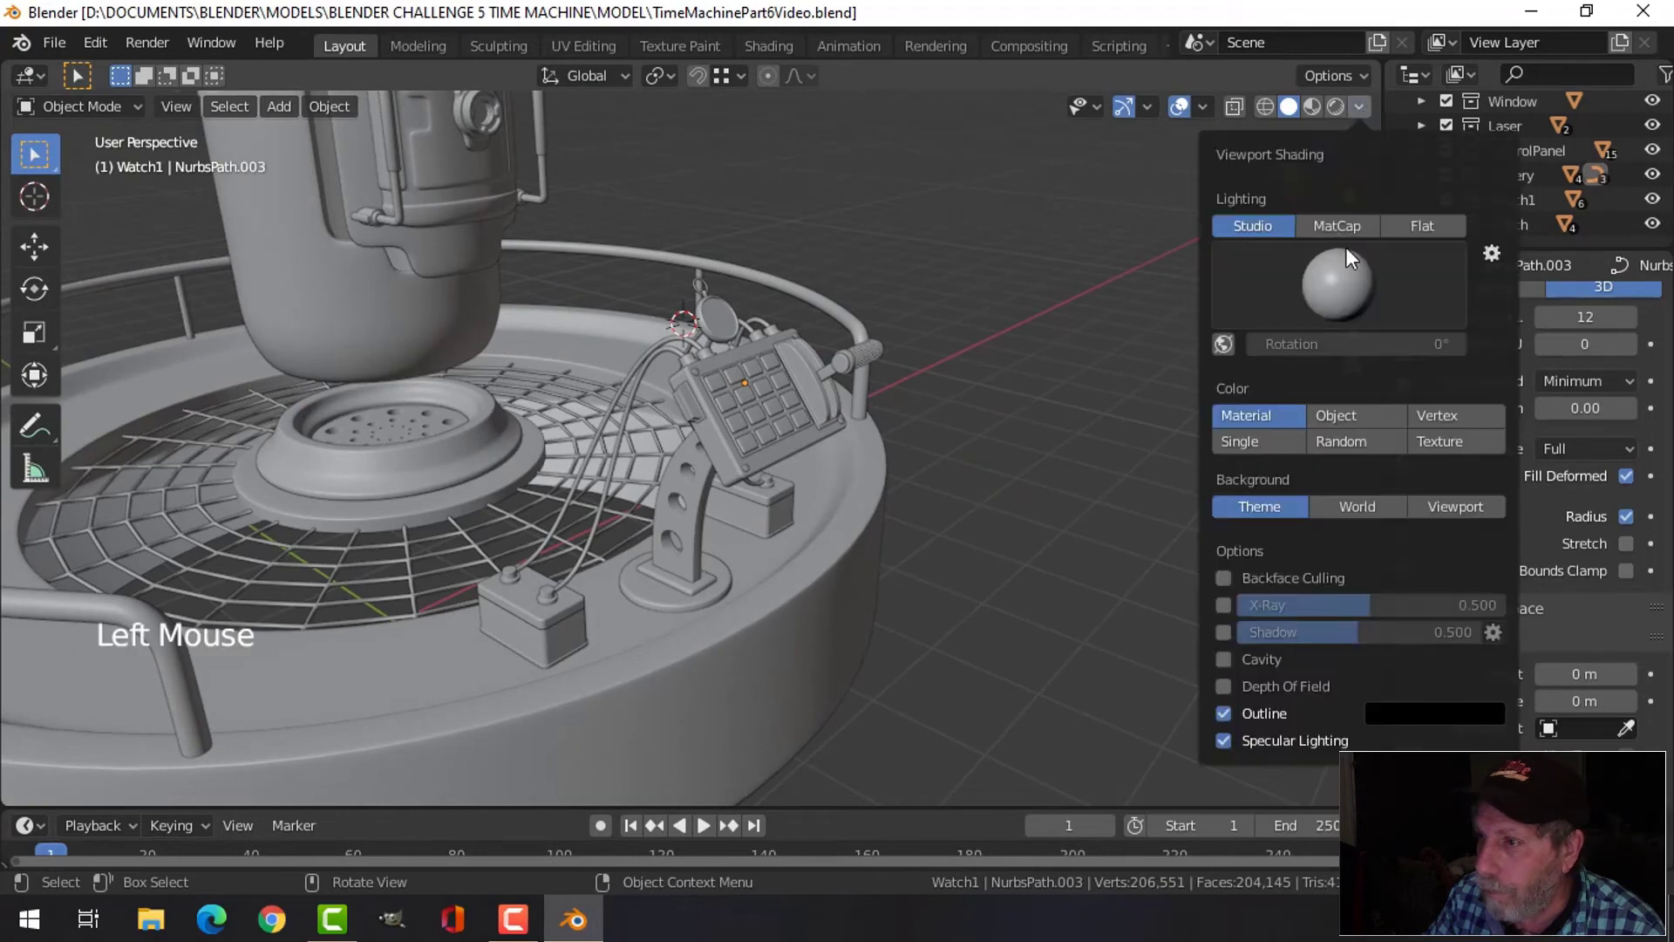
pyautogui.click(1224, 659)
pyautogui.click(1224, 633)
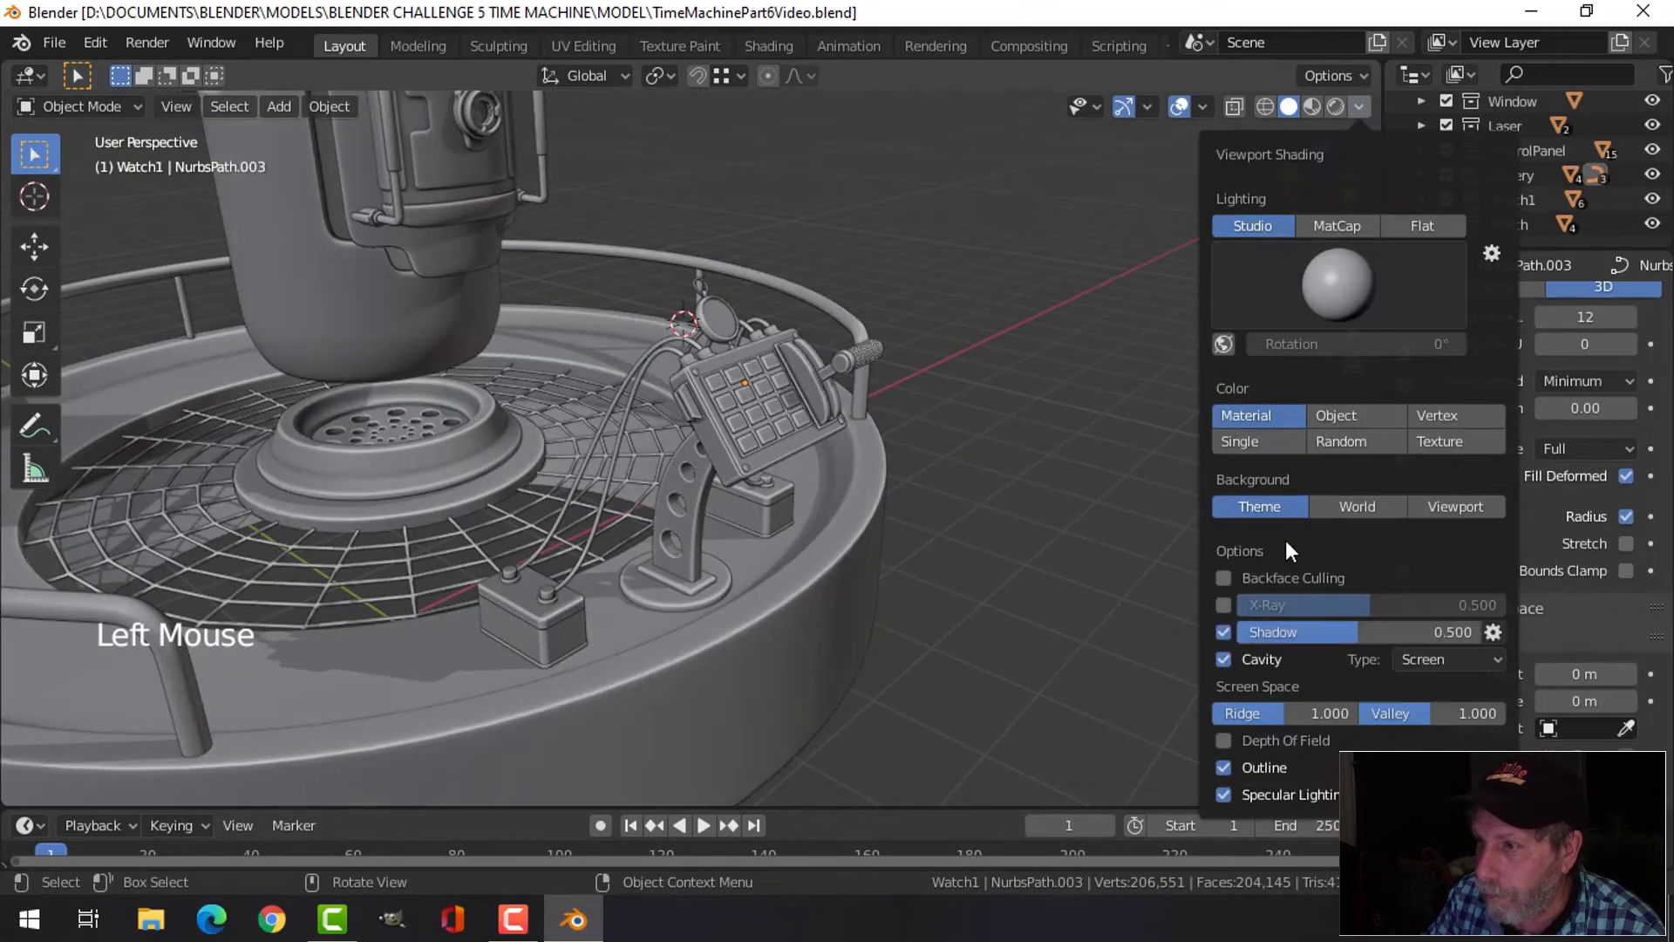
pyautogui.click(1347, 229)
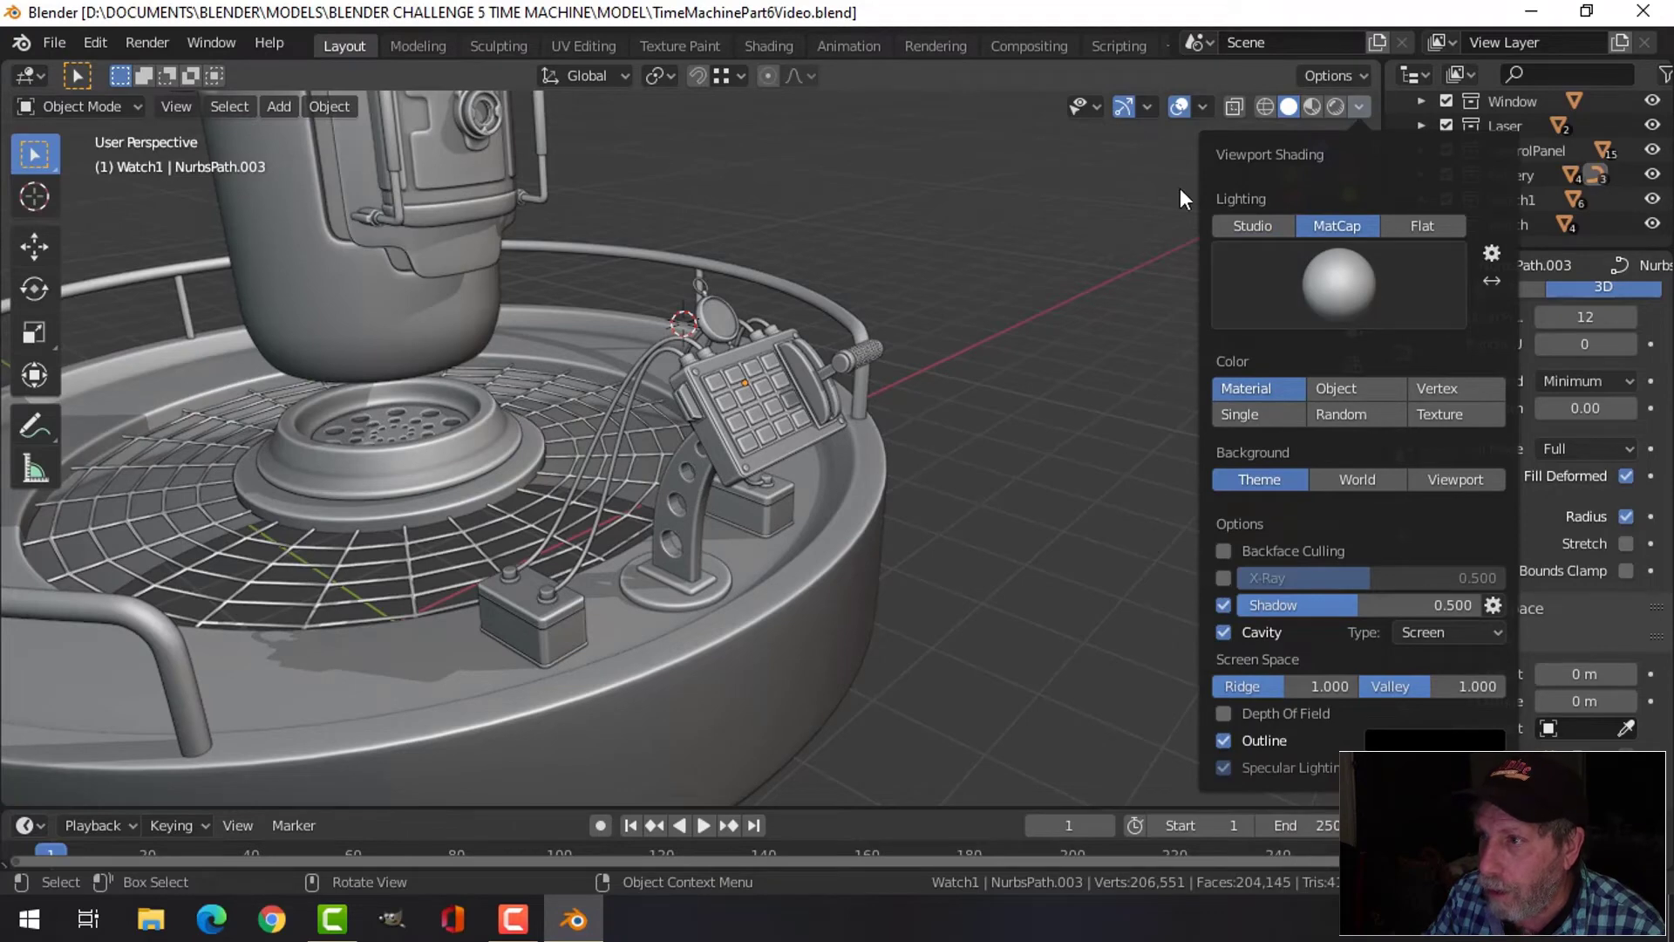
# Check the face orientation across the model with the Face Orientation overlay, and switch the overlay off again
pyautogui.click(1203, 107)
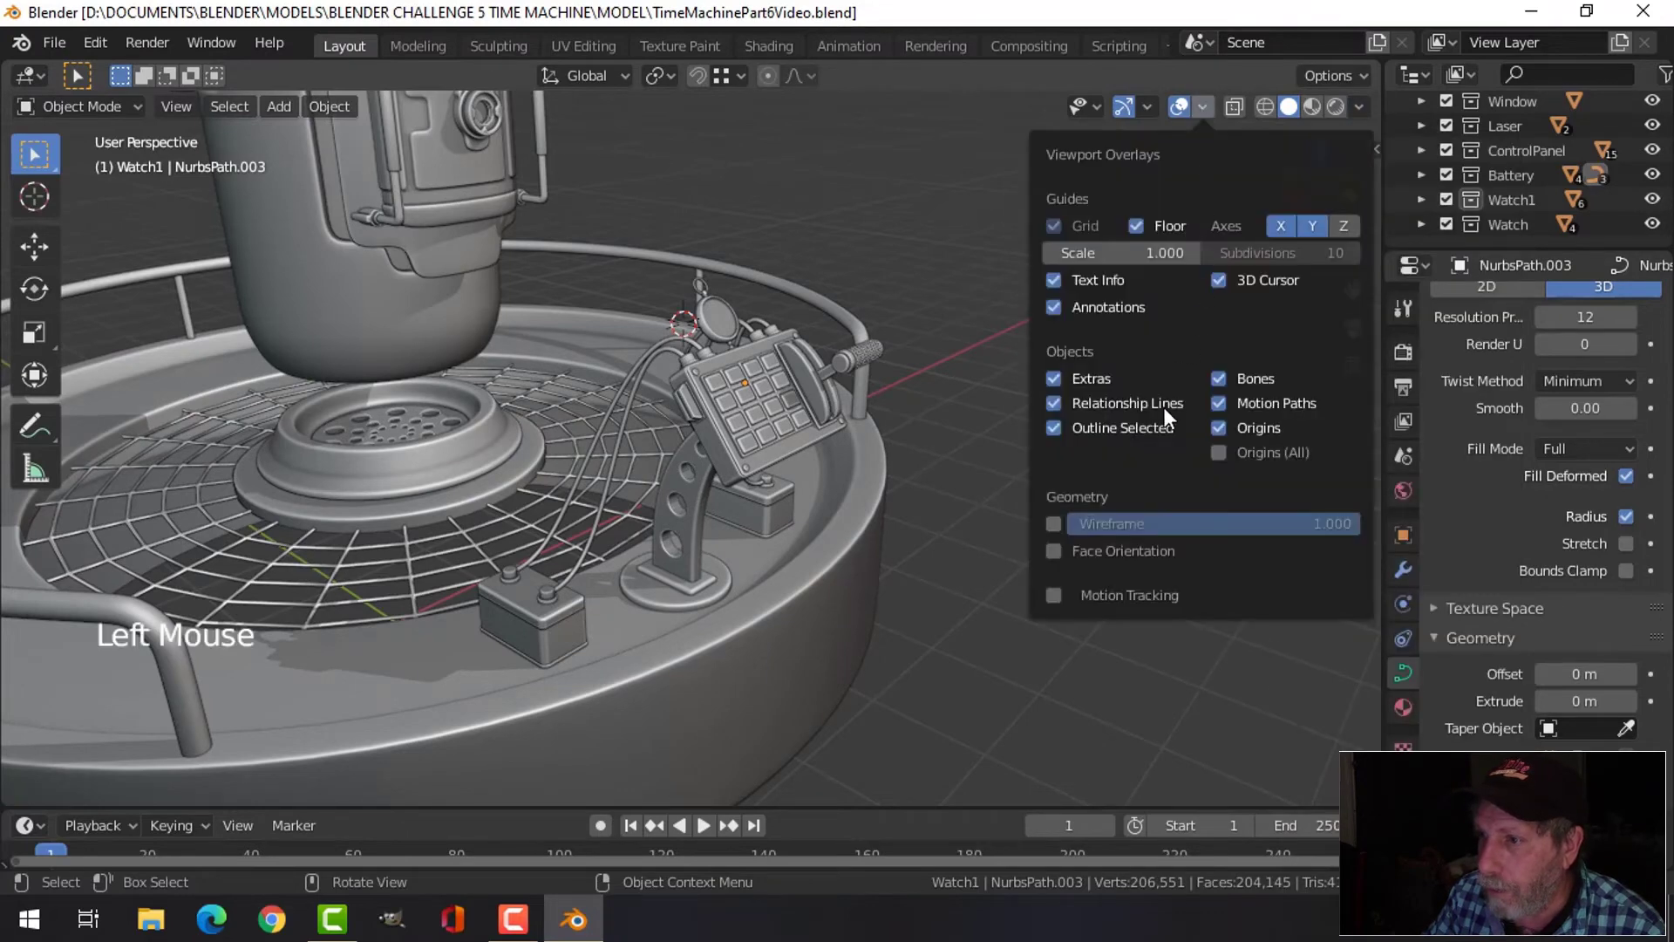
pyautogui.click(1111, 552)
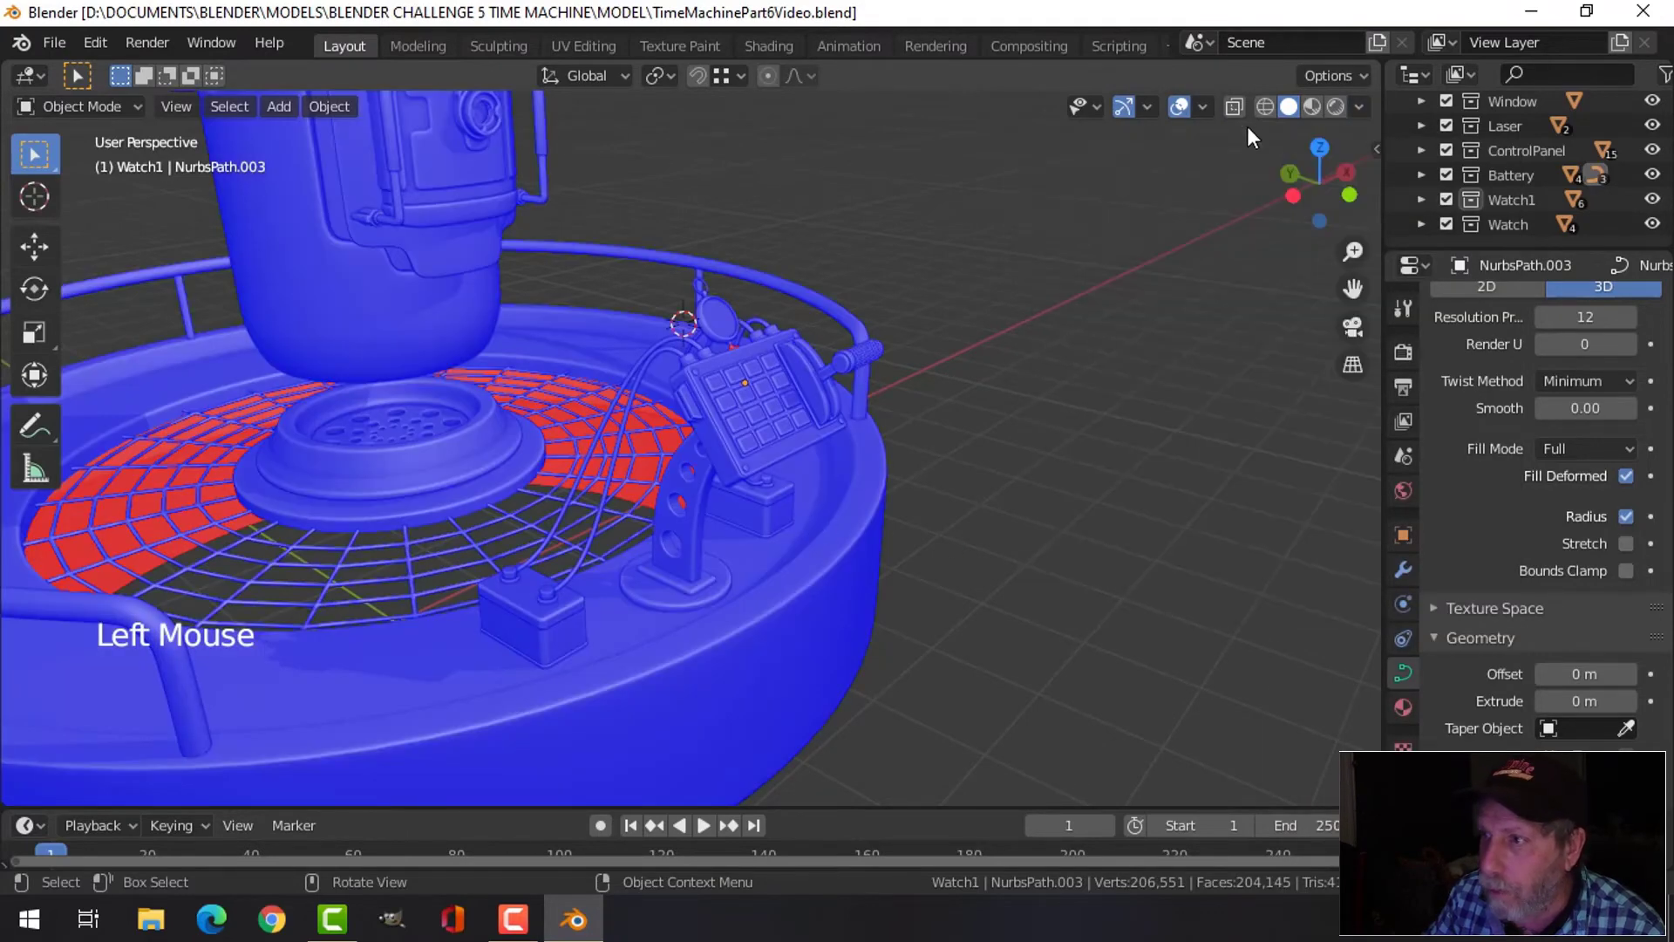
pyautogui.click(1202, 107)
pyautogui.click(1118, 553)
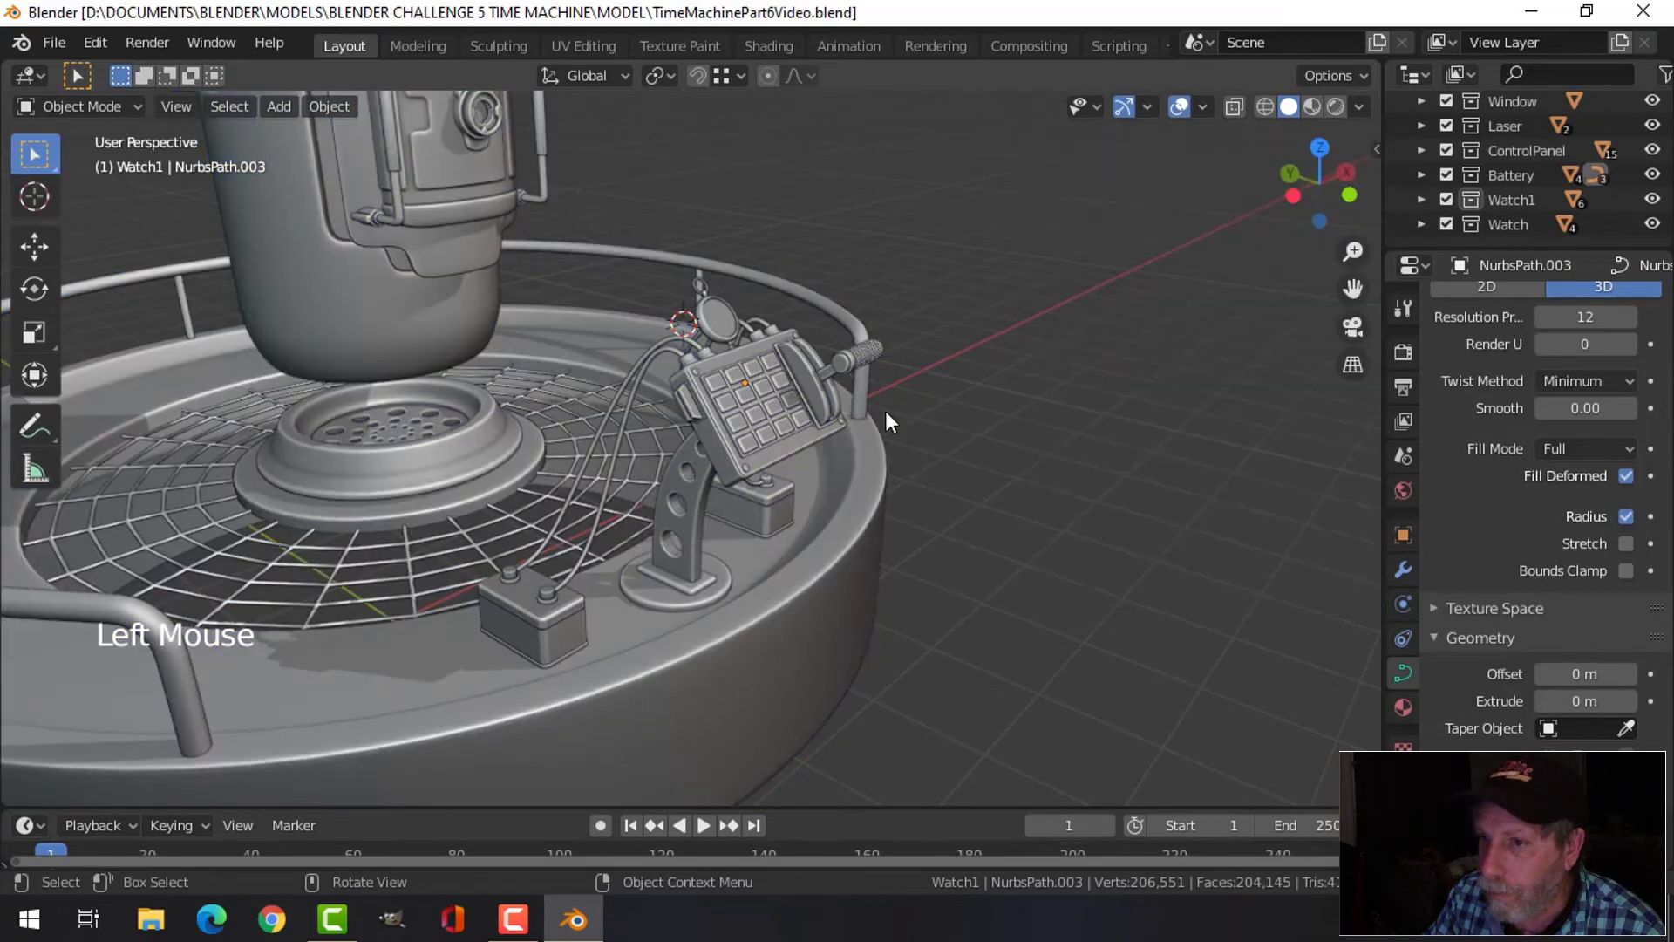
# View the platform without gizmos and overlays, and look through the MatCap lighting choices
pyautogui.scroll(-4, 820, 385)
pyautogui.scroll(3, 959, 414)
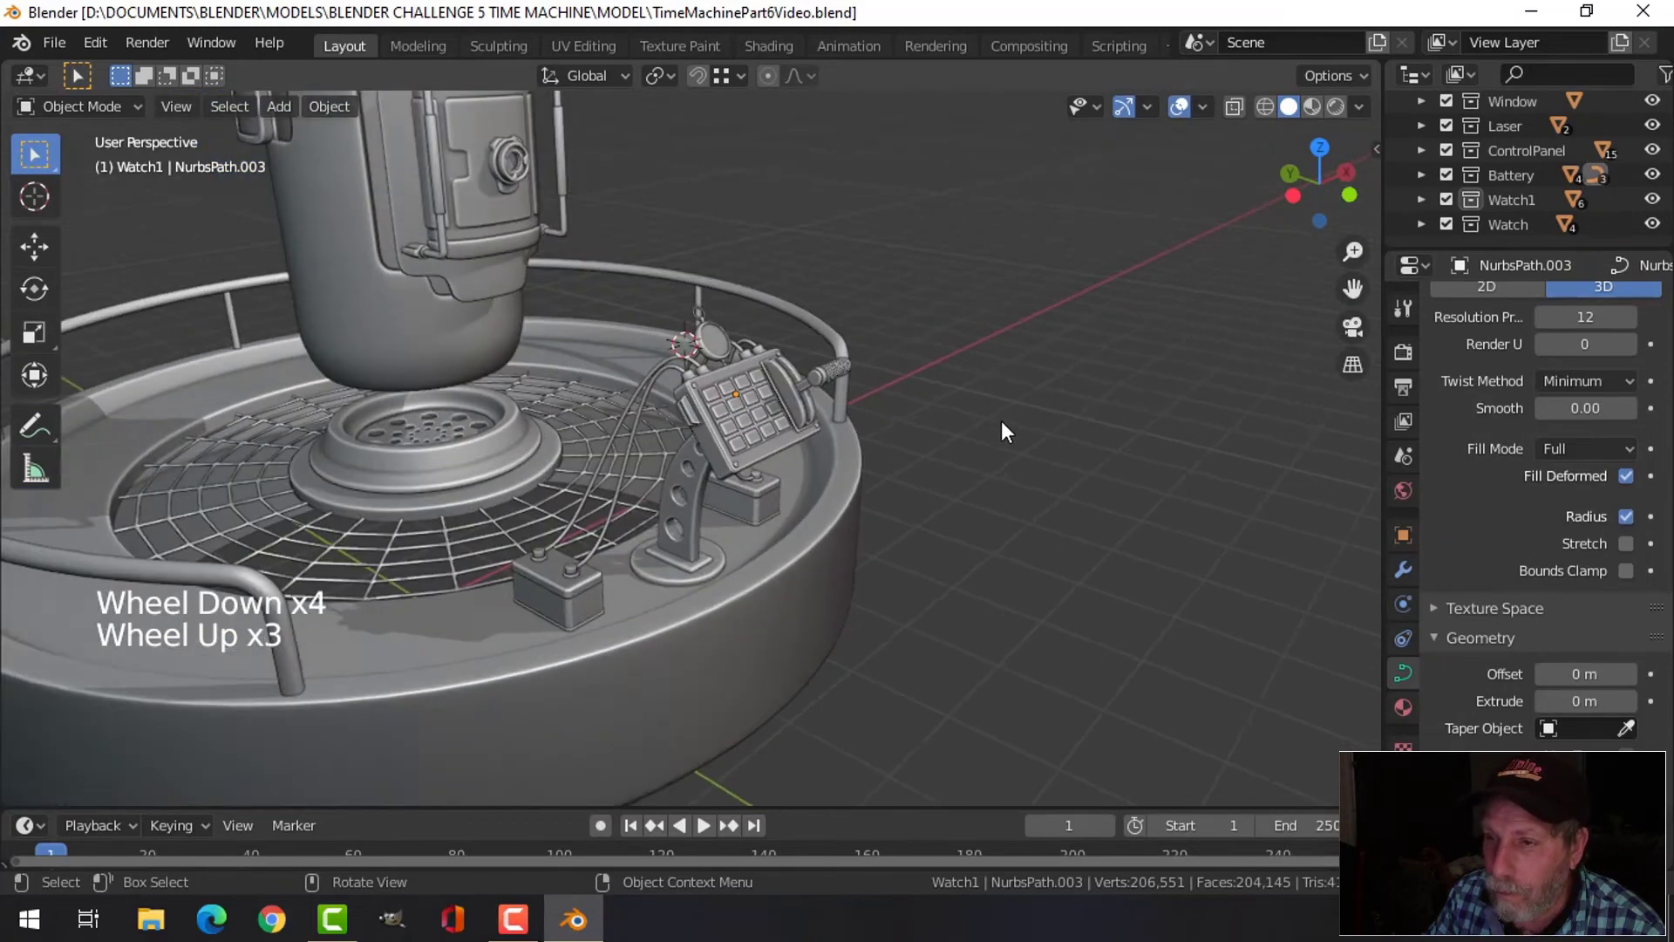
pyautogui.moveTo(1001, 420); pyautogui.dragTo(938, 422, button='middle')
pyautogui.click(1124, 106)
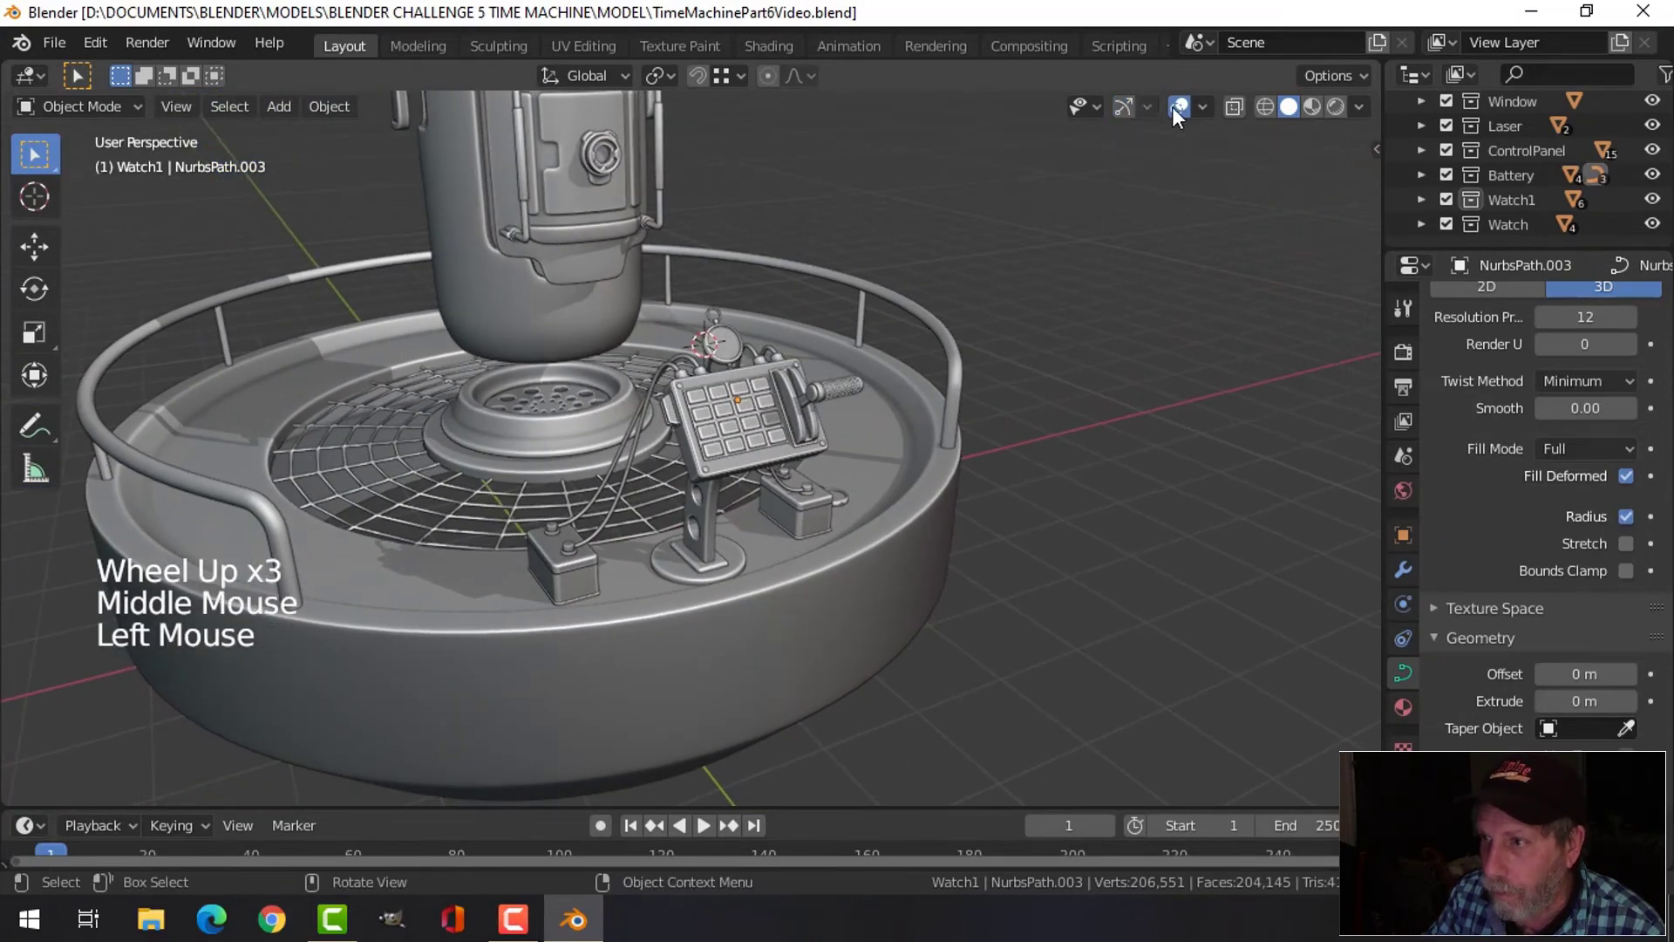
pyautogui.click(1179, 105)
pyautogui.click(1359, 107)
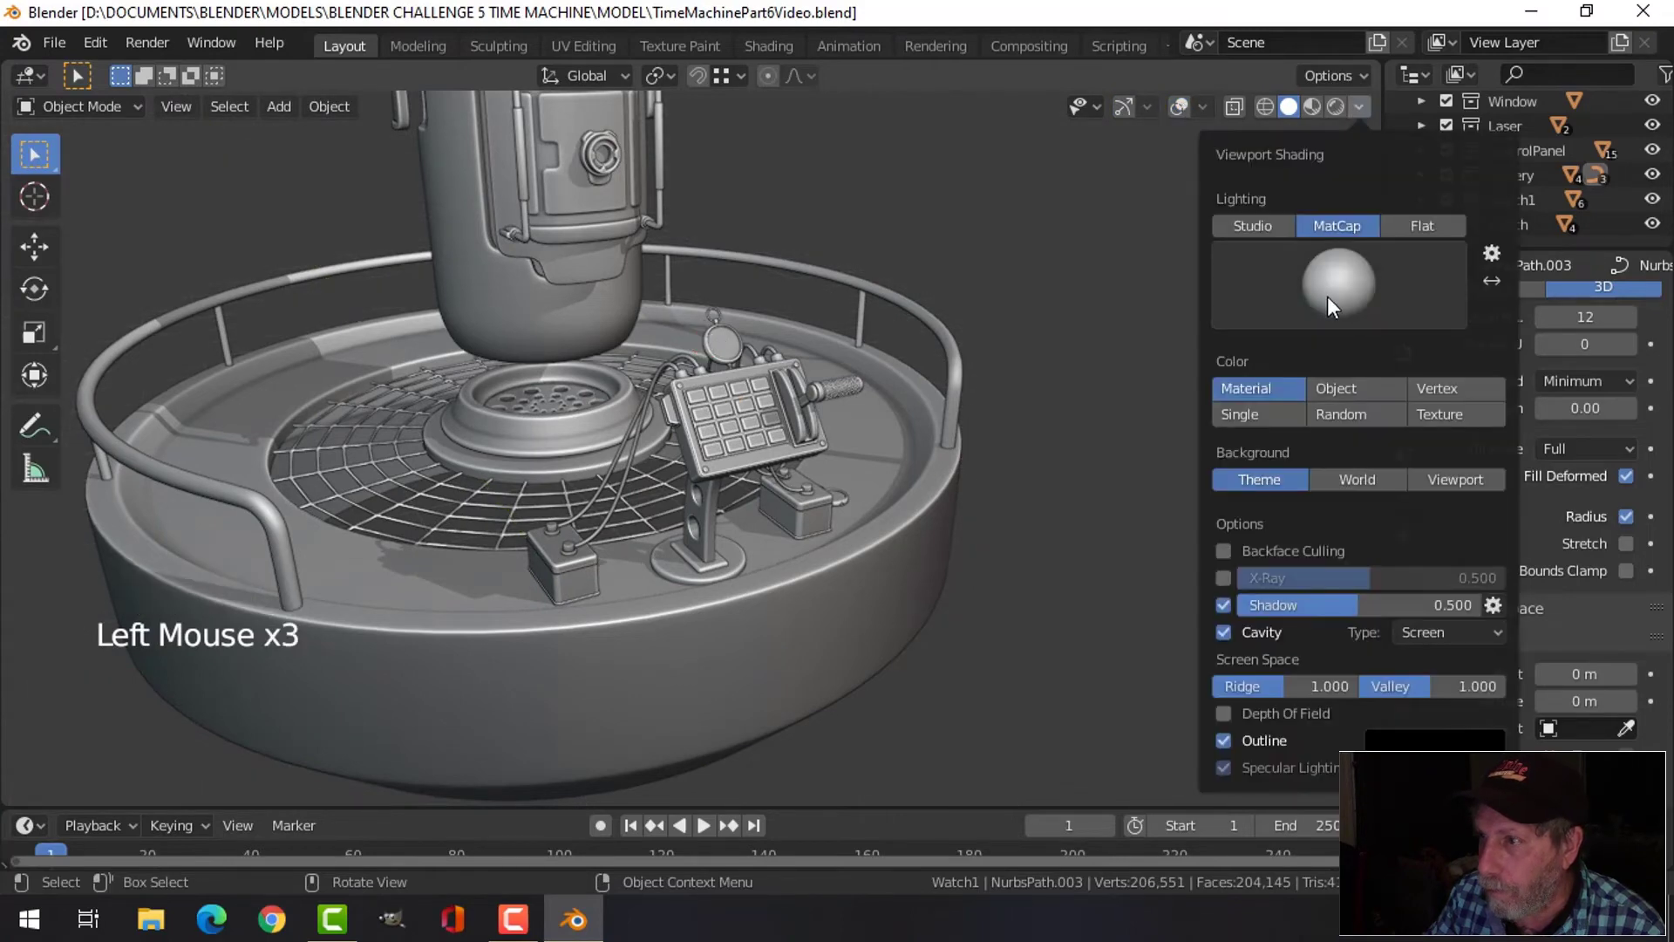
pyautogui.click(1327, 296)
pyautogui.click(927, 368)
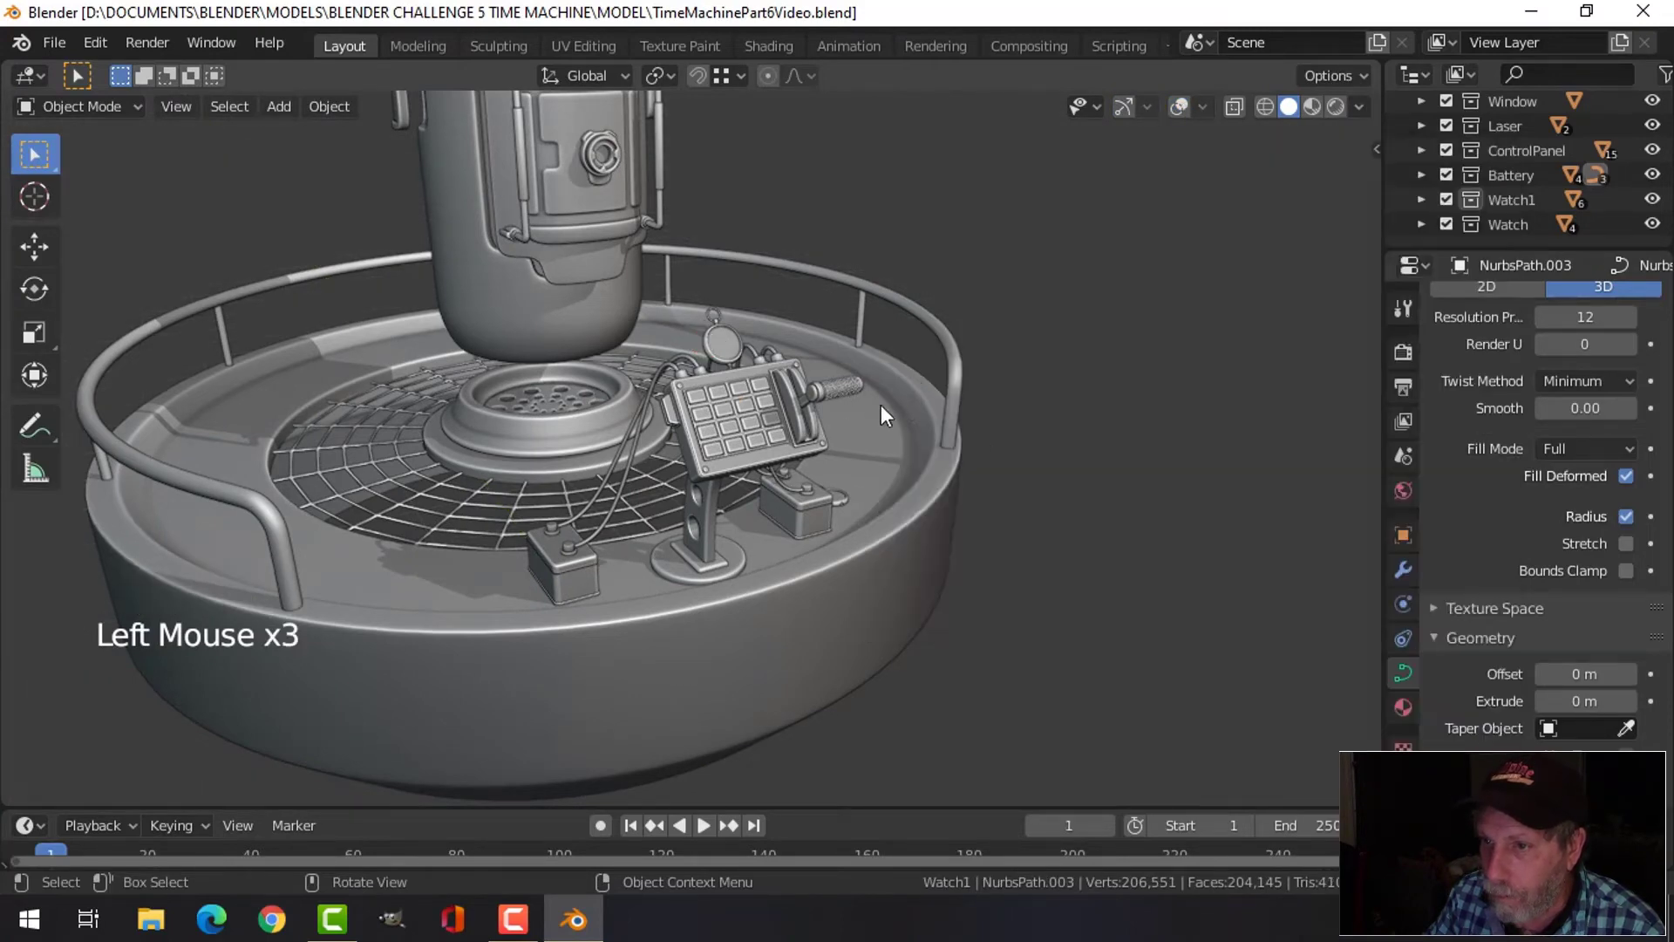
# Inspect the watch mounted on the control panel up close from the side, including its rim and connector
pyautogui.moveTo(880, 405)
pyautogui.mouseDown(button='middle')
pyautogui.moveTo(789, 438)
pyautogui.moveTo(688, 436)
pyautogui.moveTo(862, 464)
pyautogui.moveTo(1034, 441)
pyautogui.mouseUp(button='middle')
pyautogui.scroll(2, 690, 438)
pyautogui.scroll(3, 694, 439)
pyautogui.moveTo(881, 340); pyautogui.dragTo(627, 270, button='middle')
pyautogui.scroll(2, 726, 264)
pyautogui.keyDown('shift'); pyautogui.moveTo(733, 270); pyautogui.dragTo(862, 415, button='middle'); pyautogui.keyUp('shift')
pyautogui.scroll(1, 945, 443)
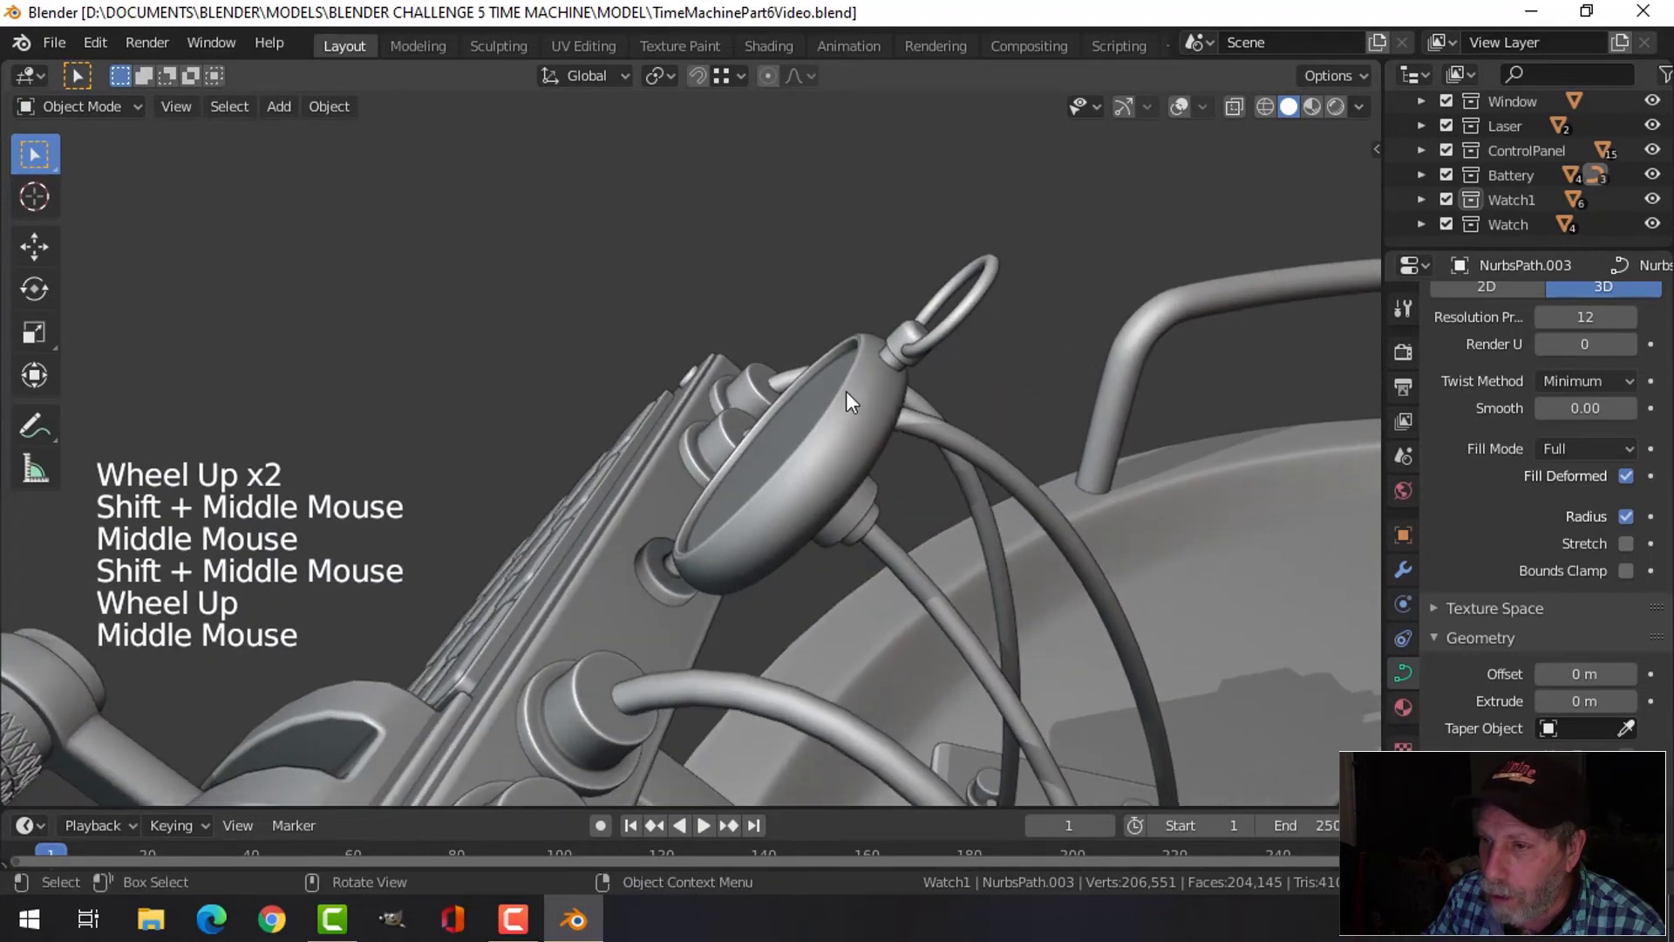
# Try shifting the edge loop around the mounted watch's case about 0.005 m along its normal Z axis
pyautogui.click(914, 375)
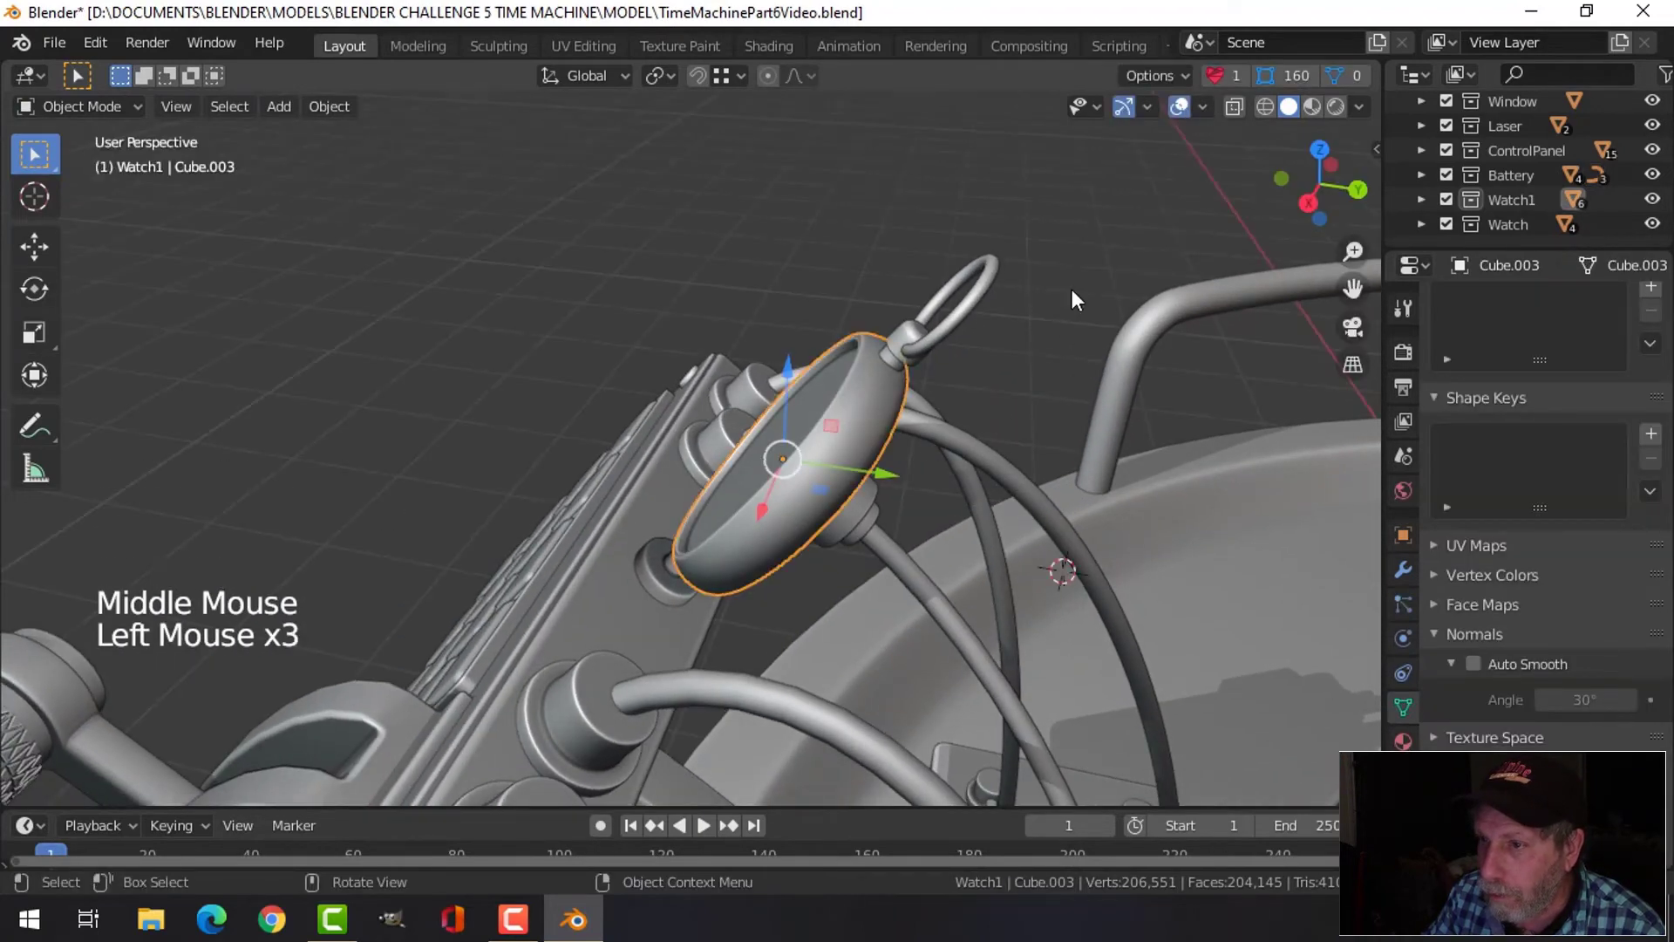
pyautogui.press('Tab')
pyautogui.moveTo(972, 404); pyautogui.dragTo(957, 403, button='middle')
pyautogui.hotkey('alt', 'a')
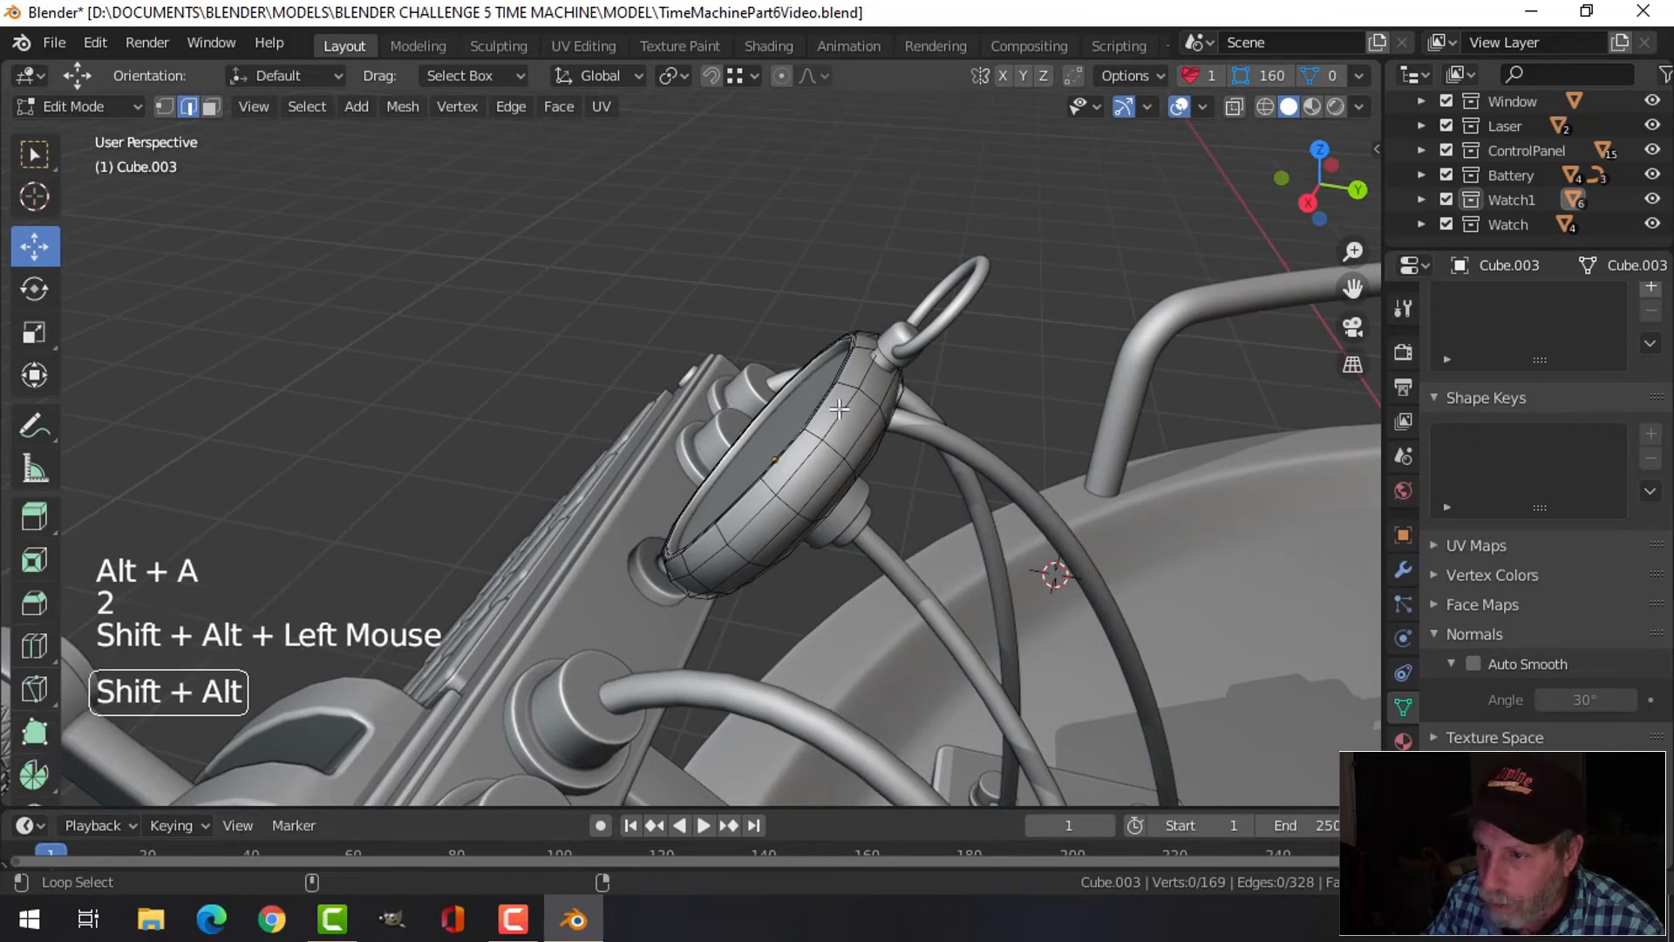
pyautogui.click(600, 77)
pyautogui.click(568, 200)
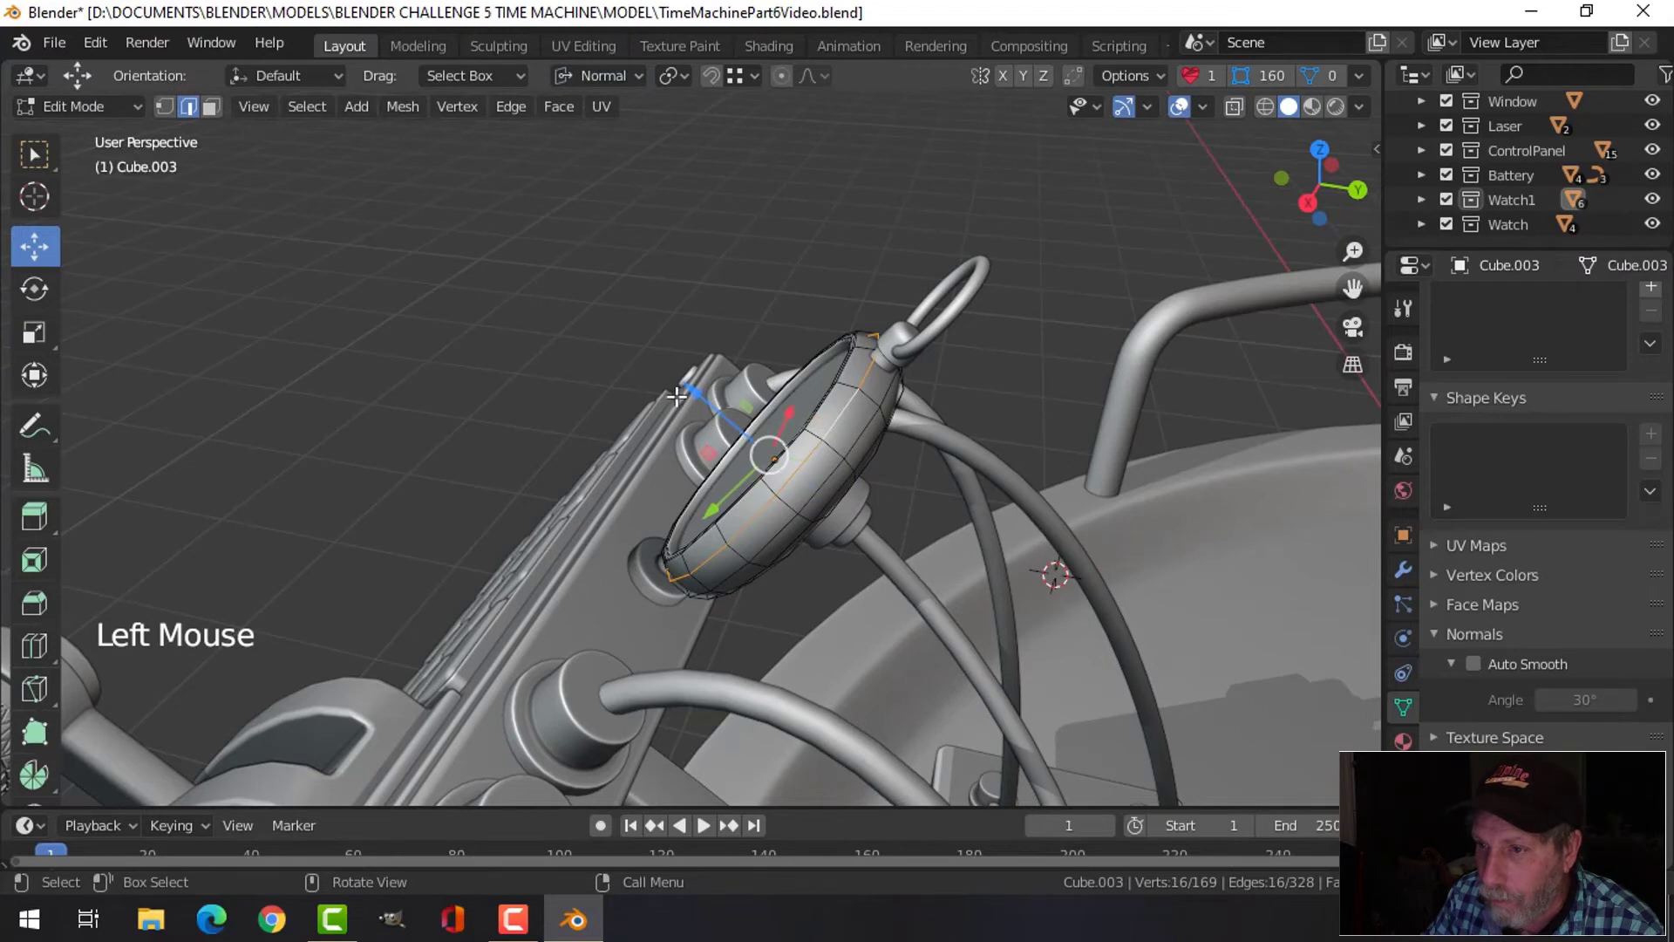
pyautogui.moveTo(682, 393); pyautogui.dragTo(713, 403)
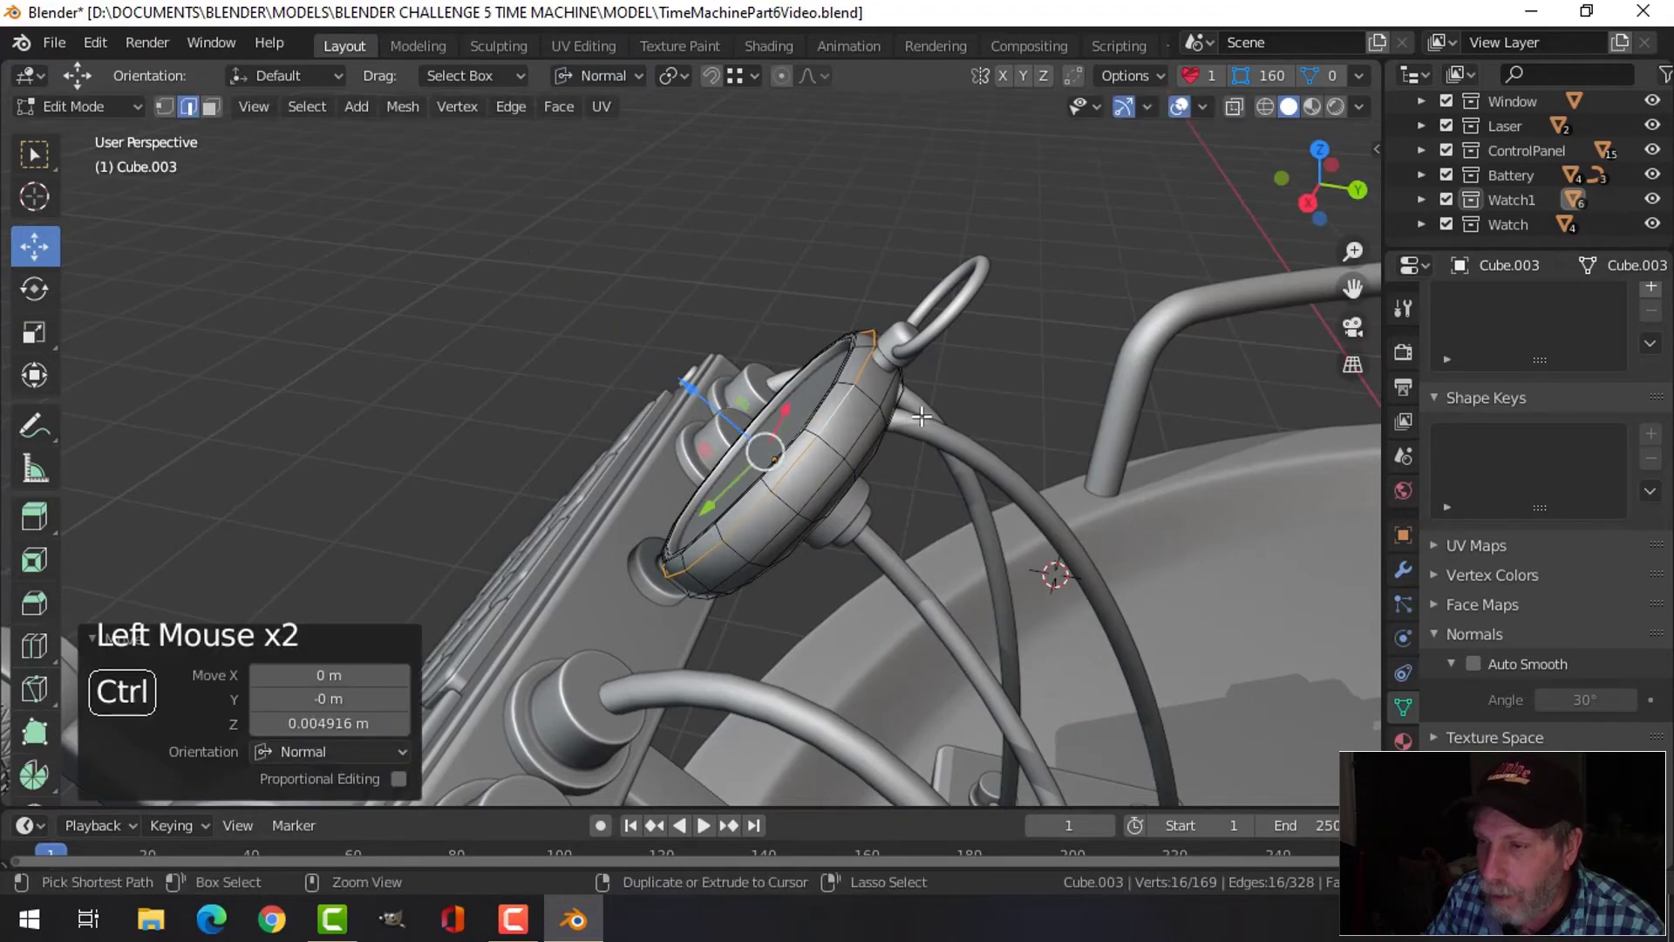
pyautogui.hotkey('ctrl', 'z')
pyautogui.hotkey('alt', 'a')
pyautogui.press('Tab')
pyautogui.scroll(-2, 917, 431)
pyautogui.hotkey('alt', 'a')
# Select the mounted watch's connector on the control panel and show the Face Orientation overlay
pyautogui.moveTo(918, 430); pyautogui.dragTo(808, 501, button='middle')
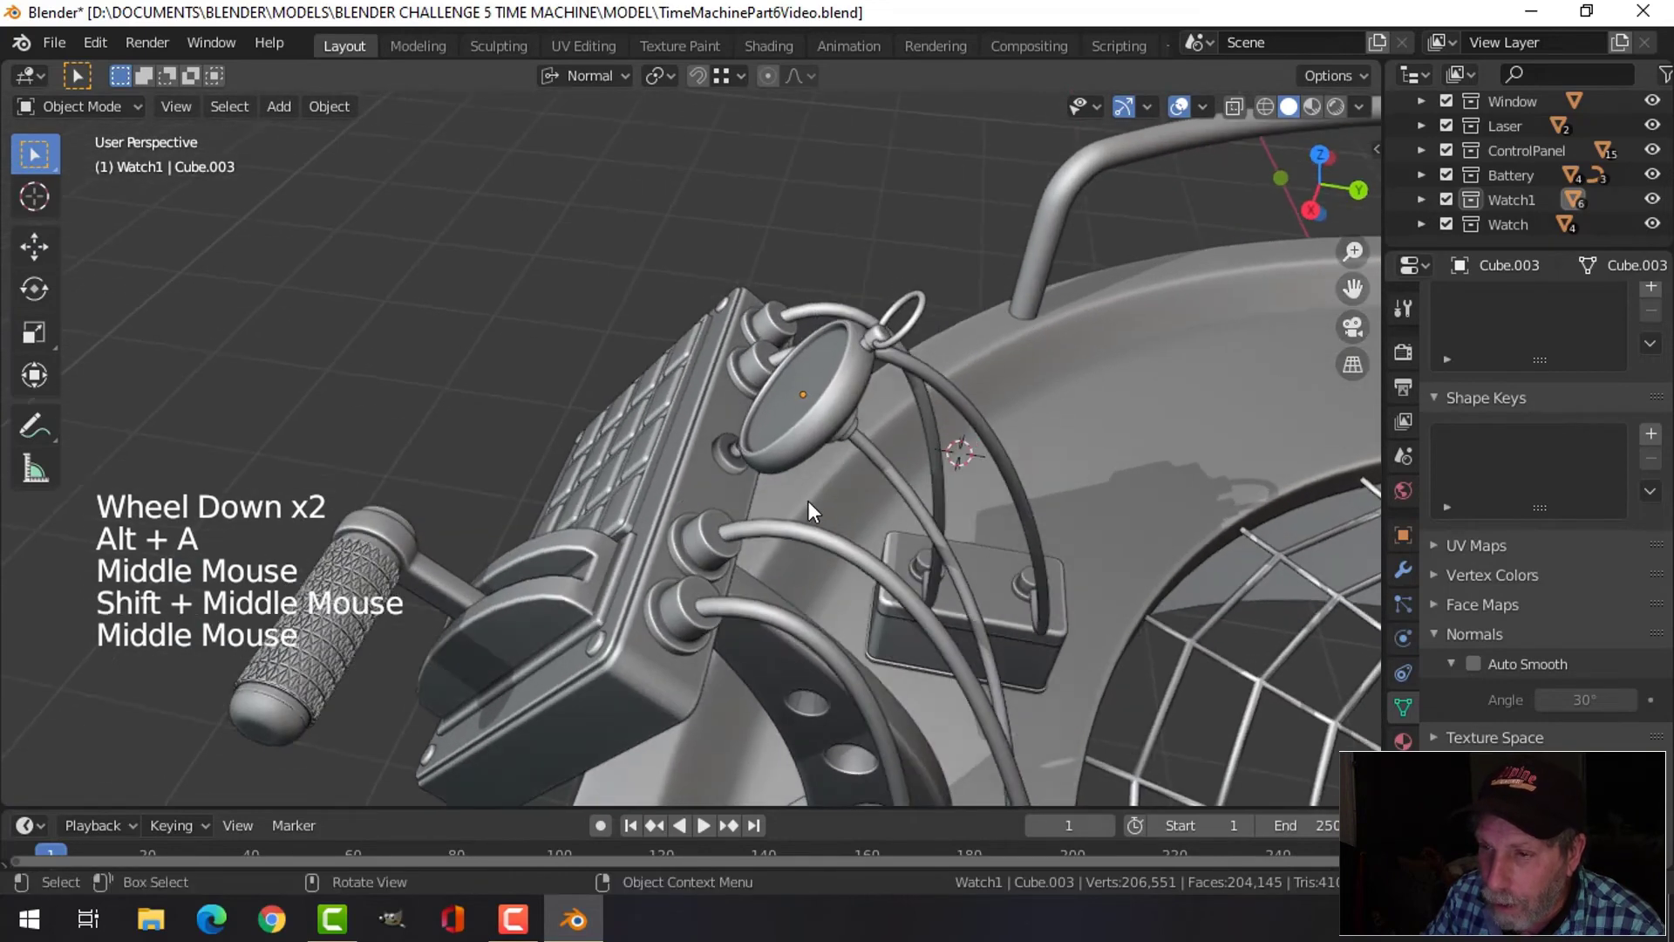
pyautogui.scroll(2, 741, 468)
pyautogui.click(752, 455)
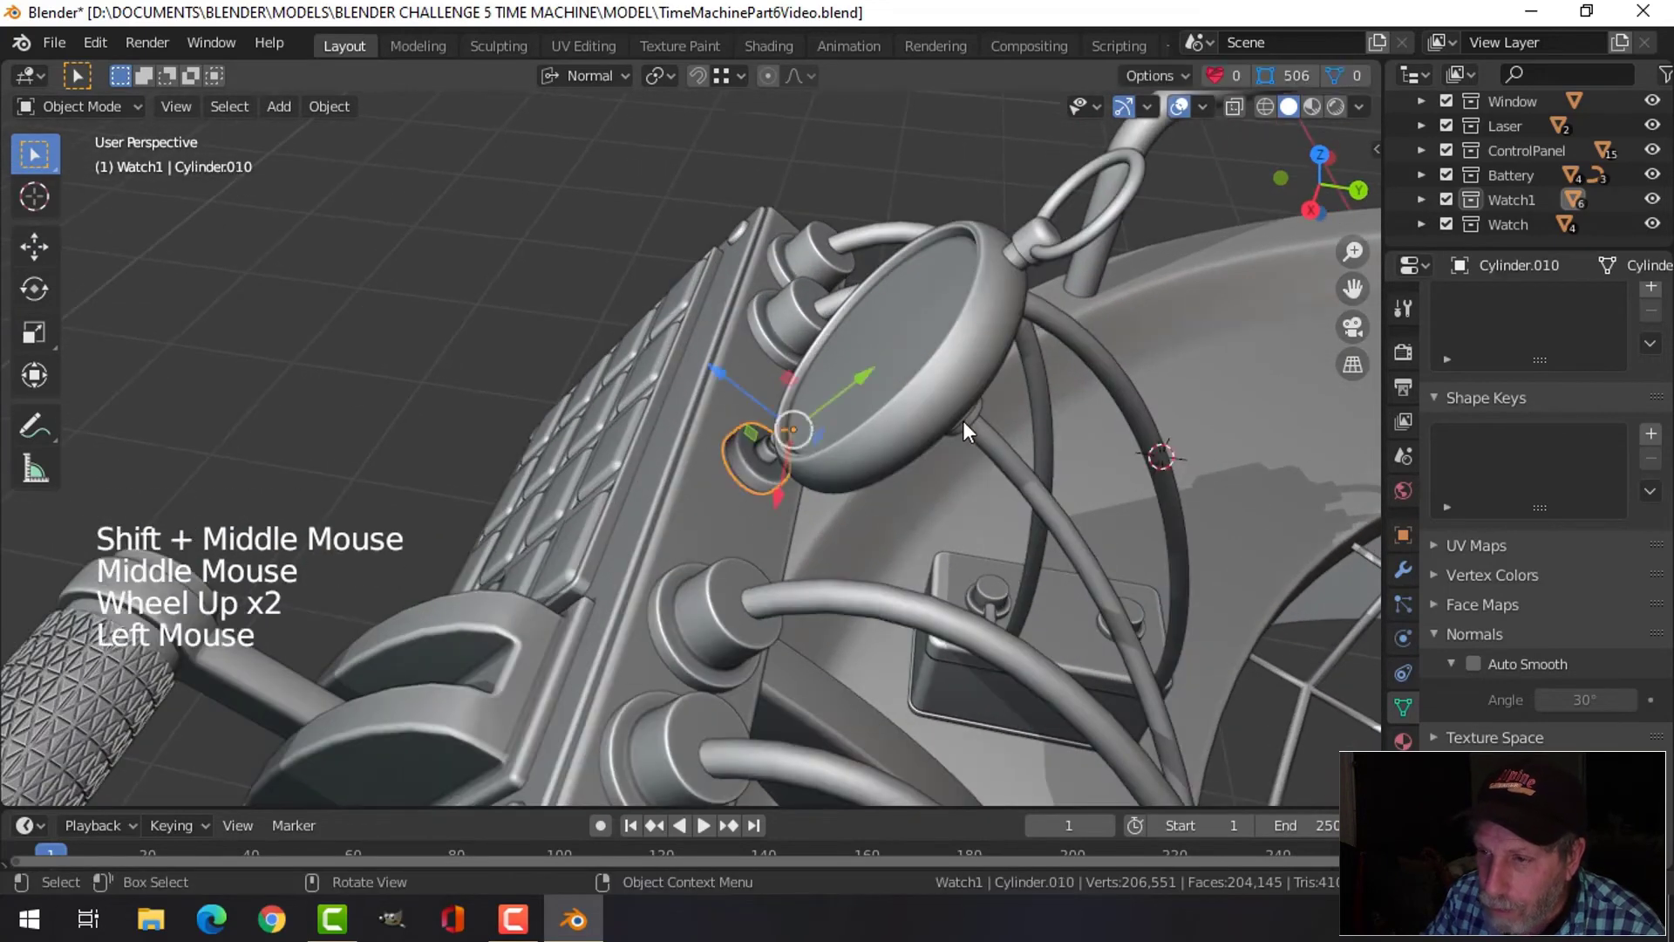
pyautogui.click(1204, 106)
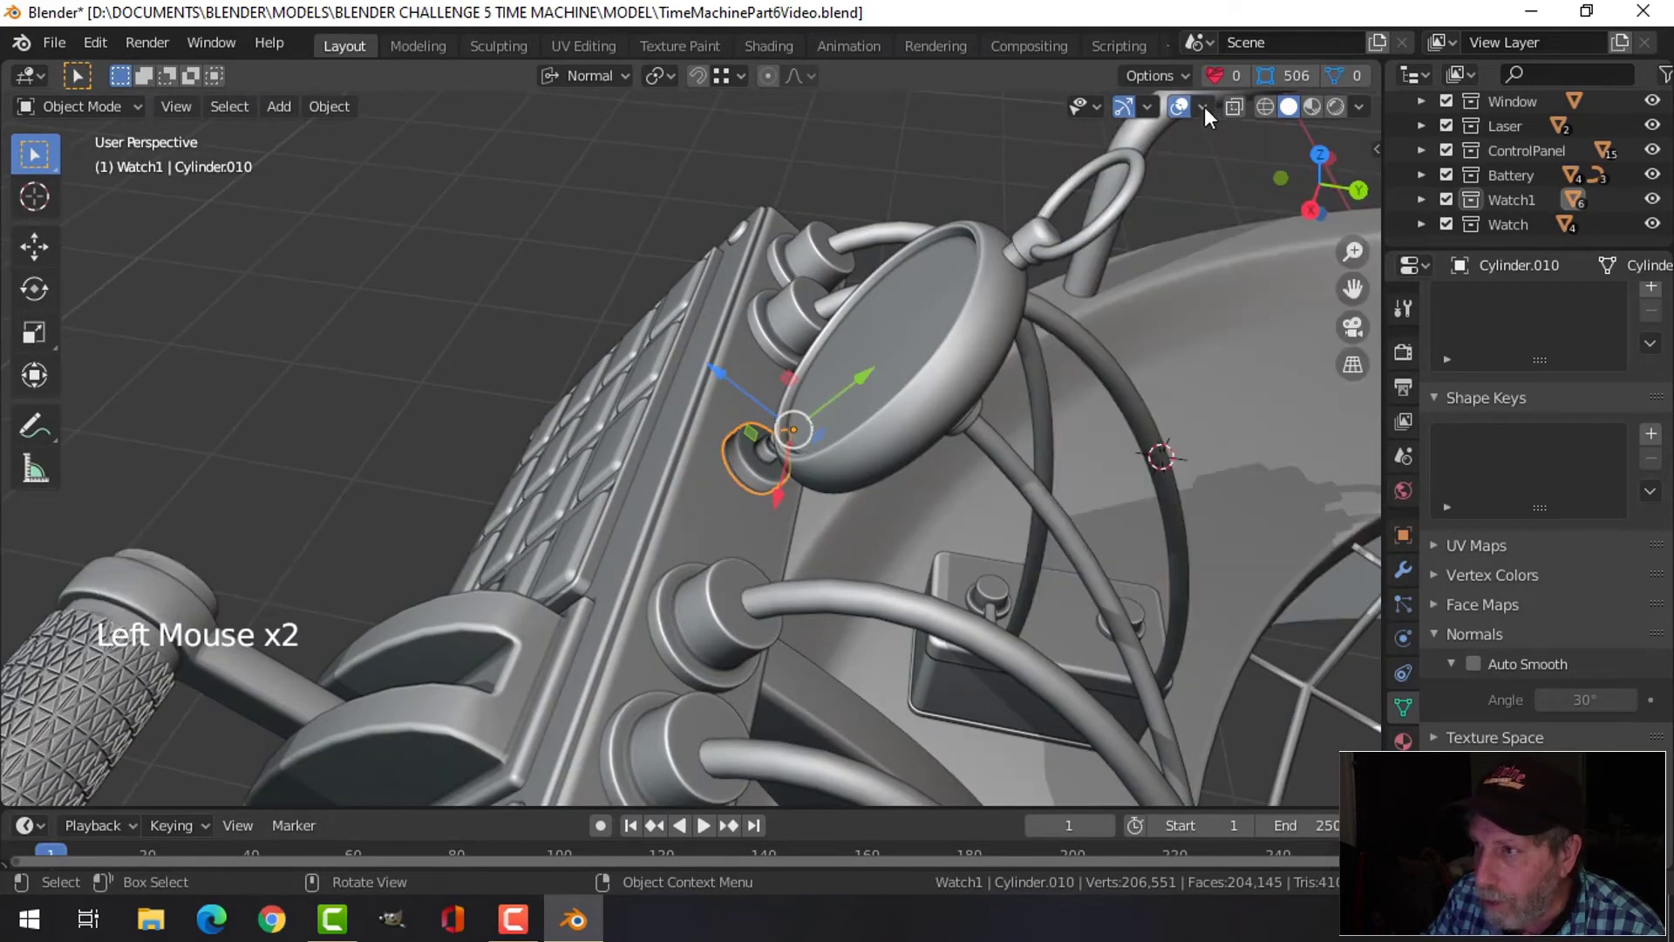
pyautogui.click(1205, 106)
pyautogui.click(1106, 550)
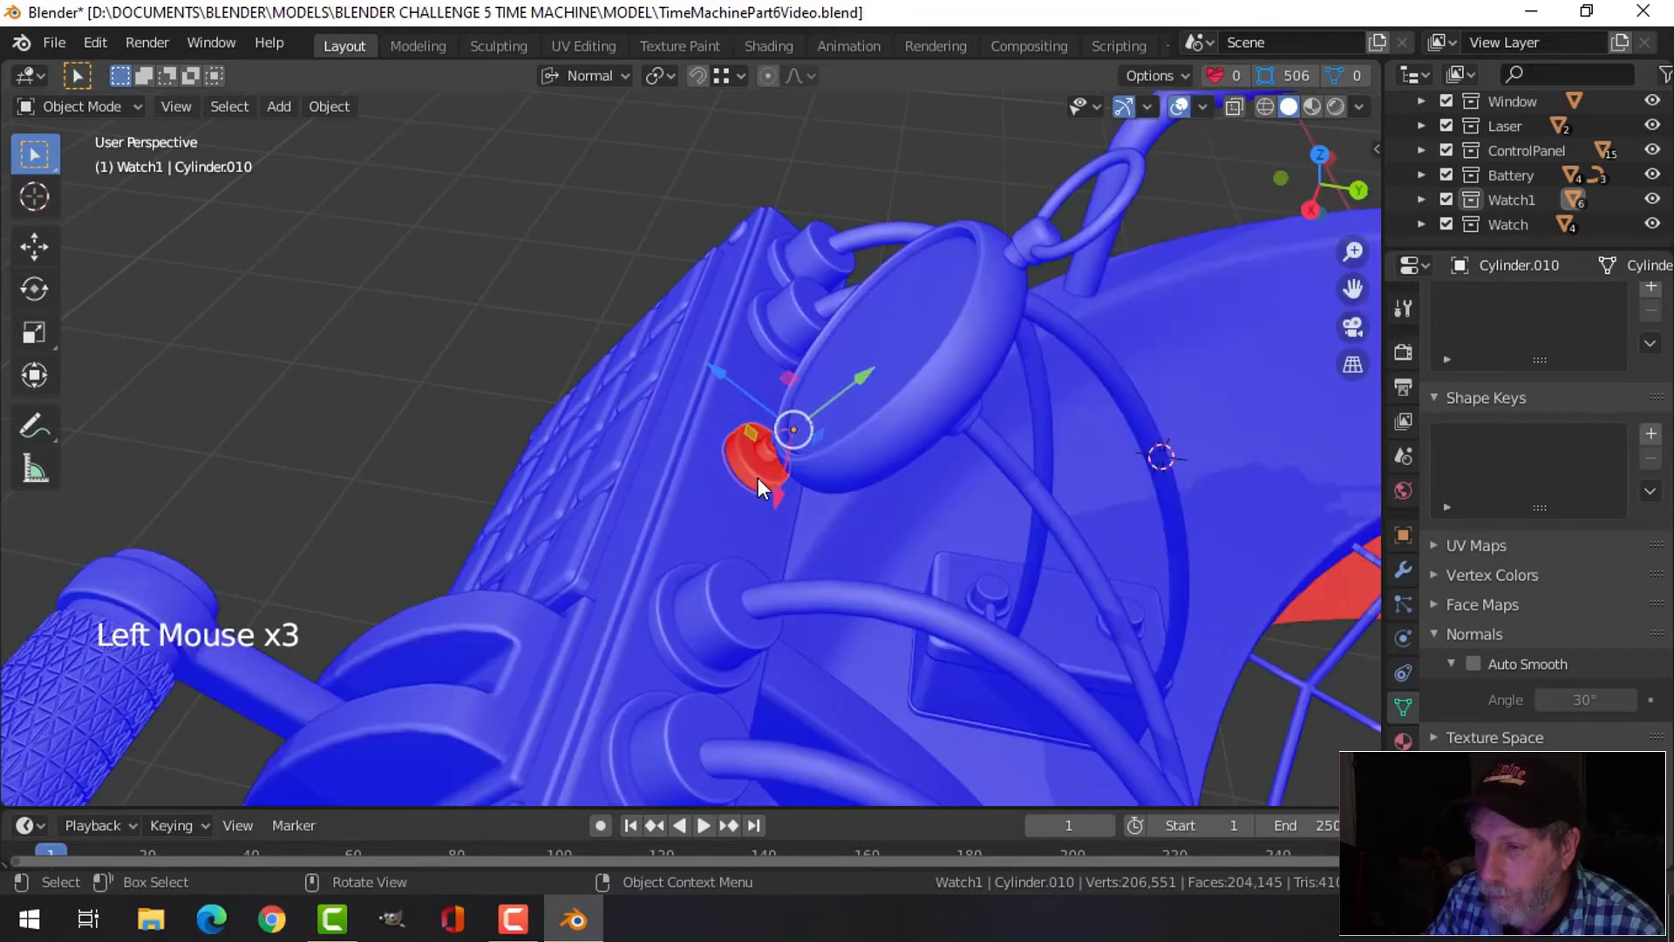
# Recalculate all normals of the watch's connector to the outside and finish editing the mesh
pyautogui.press('Tab')
pyautogui.press('a')
pyautogui.hotkey('alt', 'n')
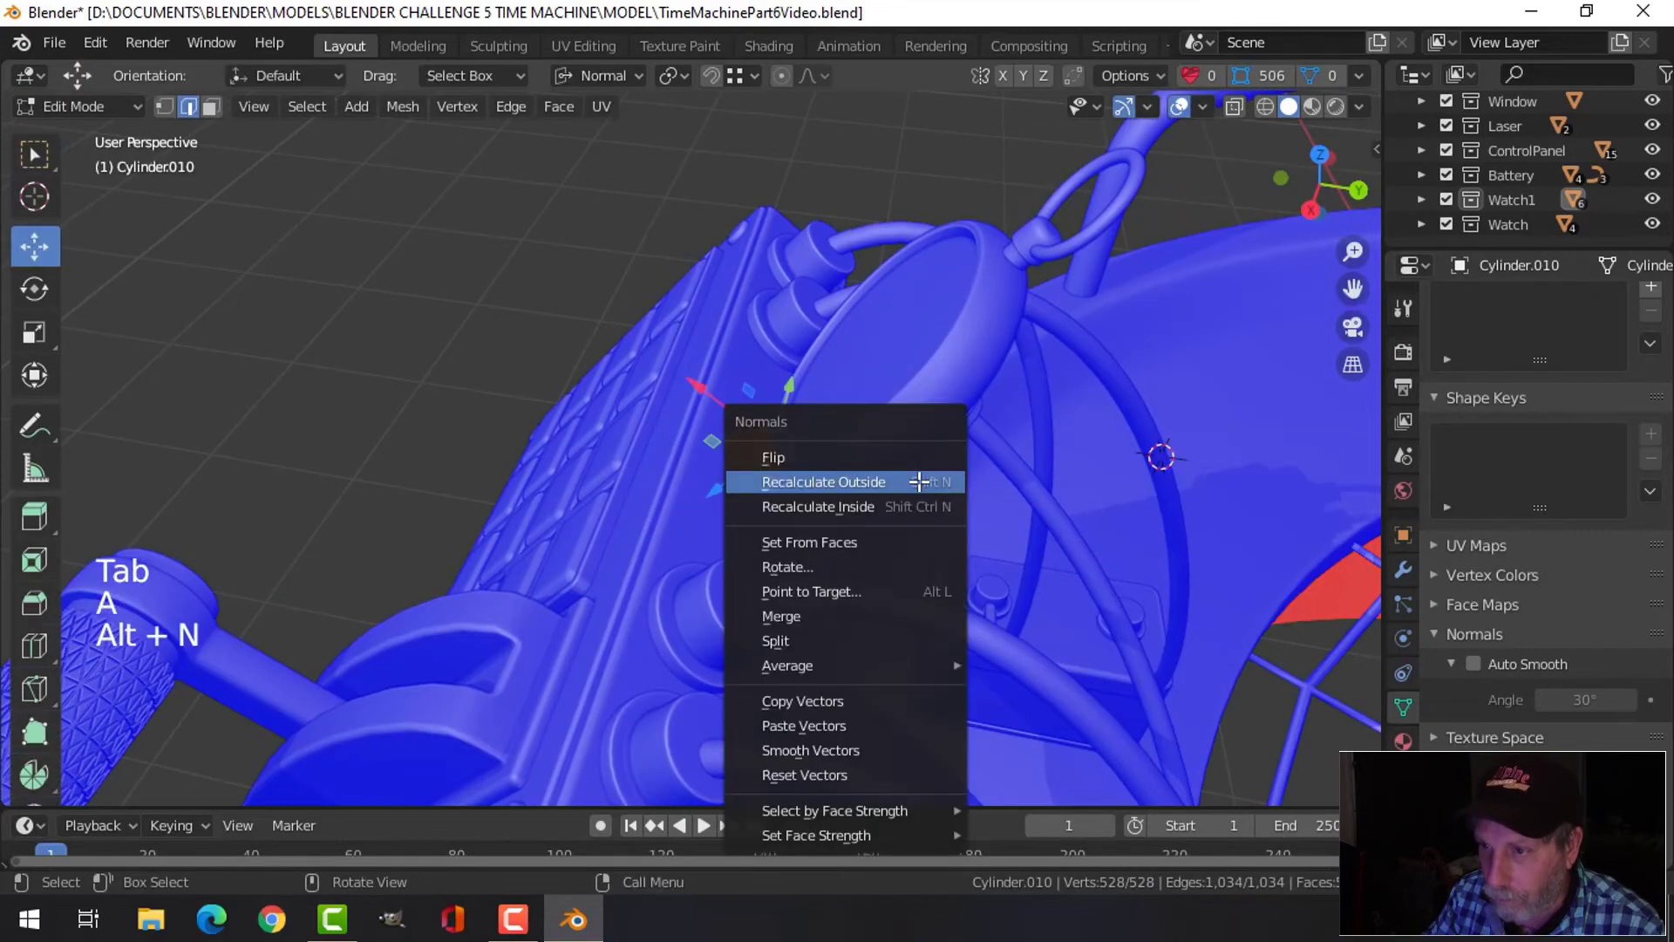
pyautogui.click(919, 481)
pyautogui.hotkey('alt', 'a')
pyautogui.press('Tab')
pyautogui.hotkey('alt', 'a')
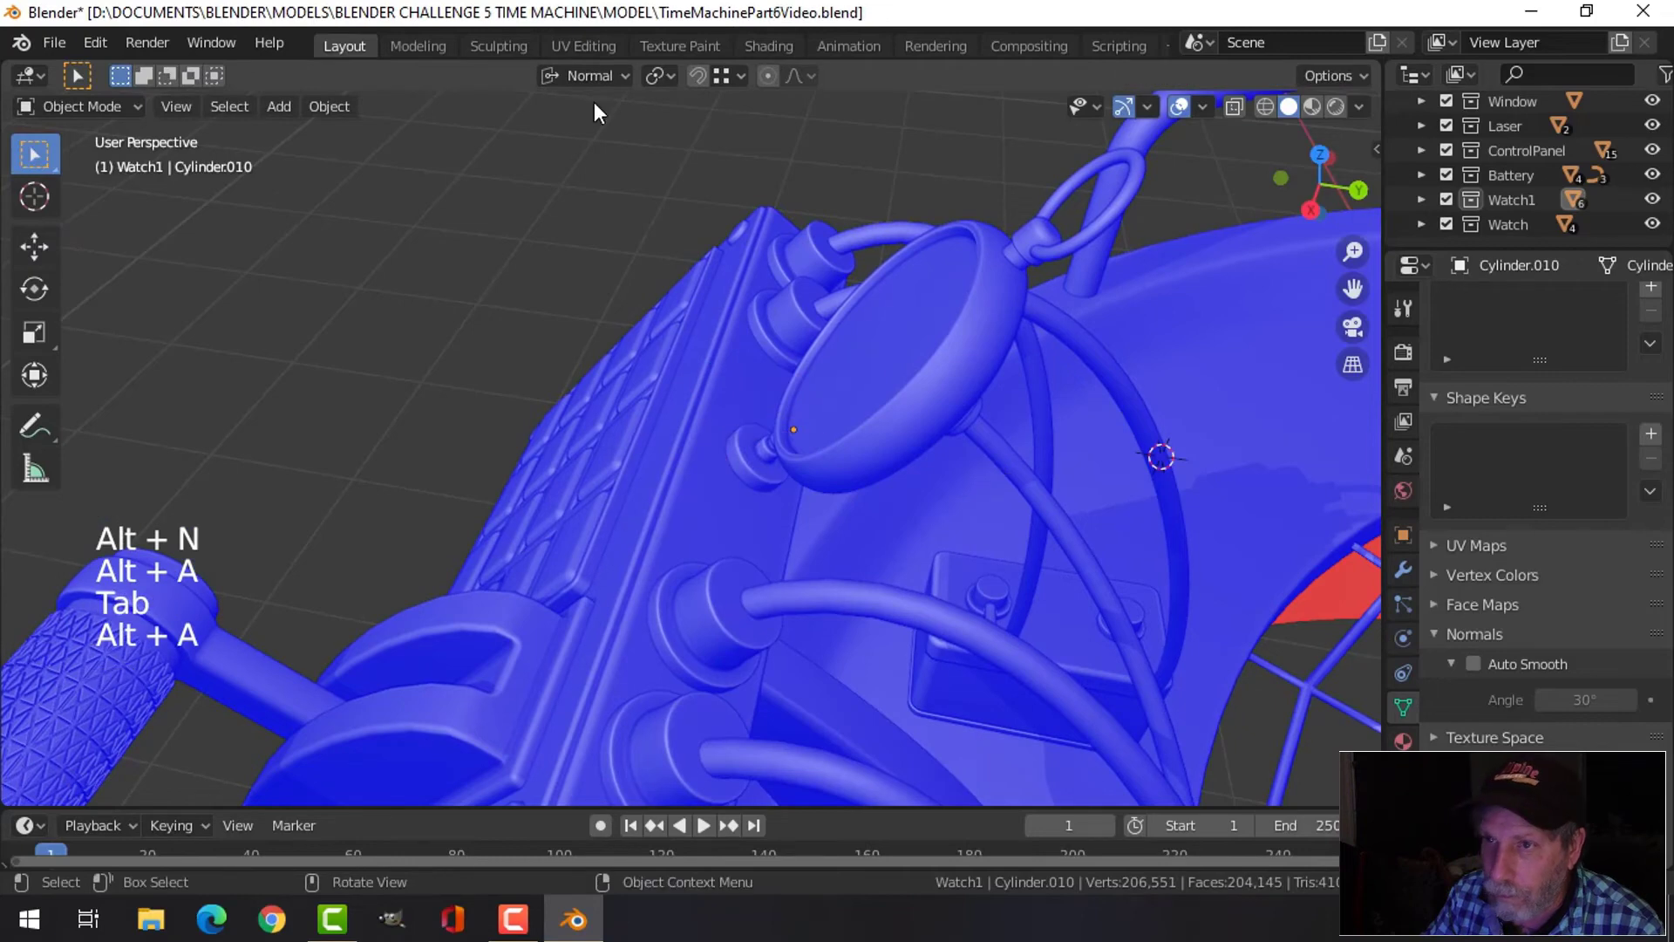
# Set the transform orientation back to Global and turn off the Face Orientation overlay
pyautogui.click(586, 76)
pyautogui.click(553, 154)
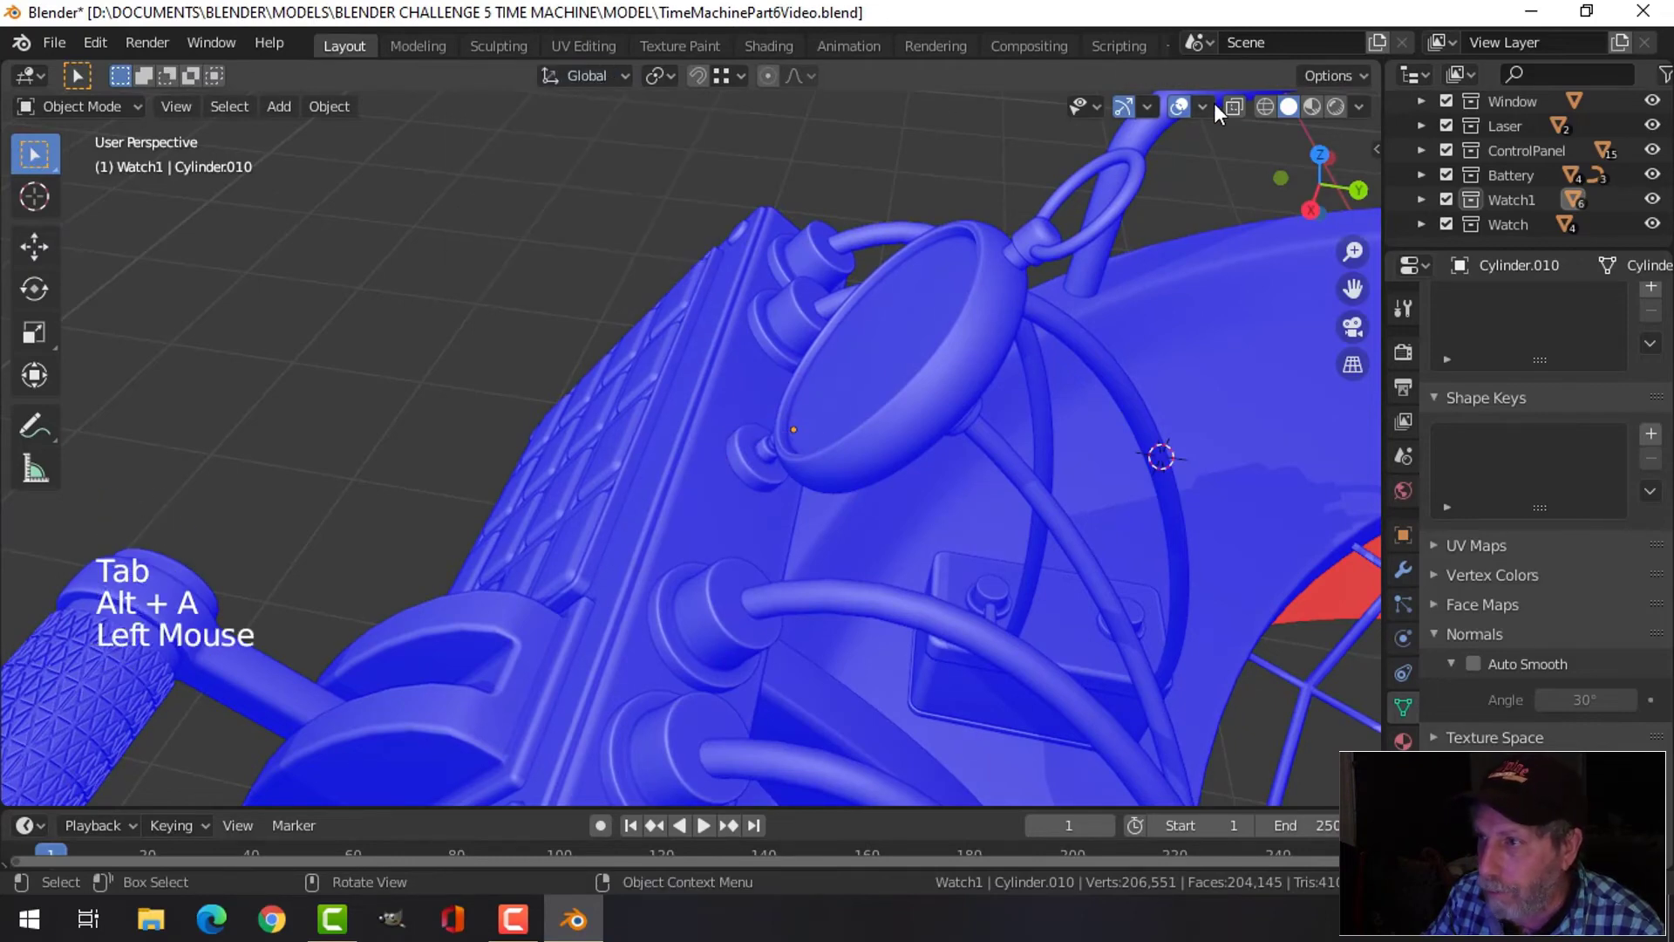
pyautogui.click(1209, 106)
pyautogui.click(1139, 551)
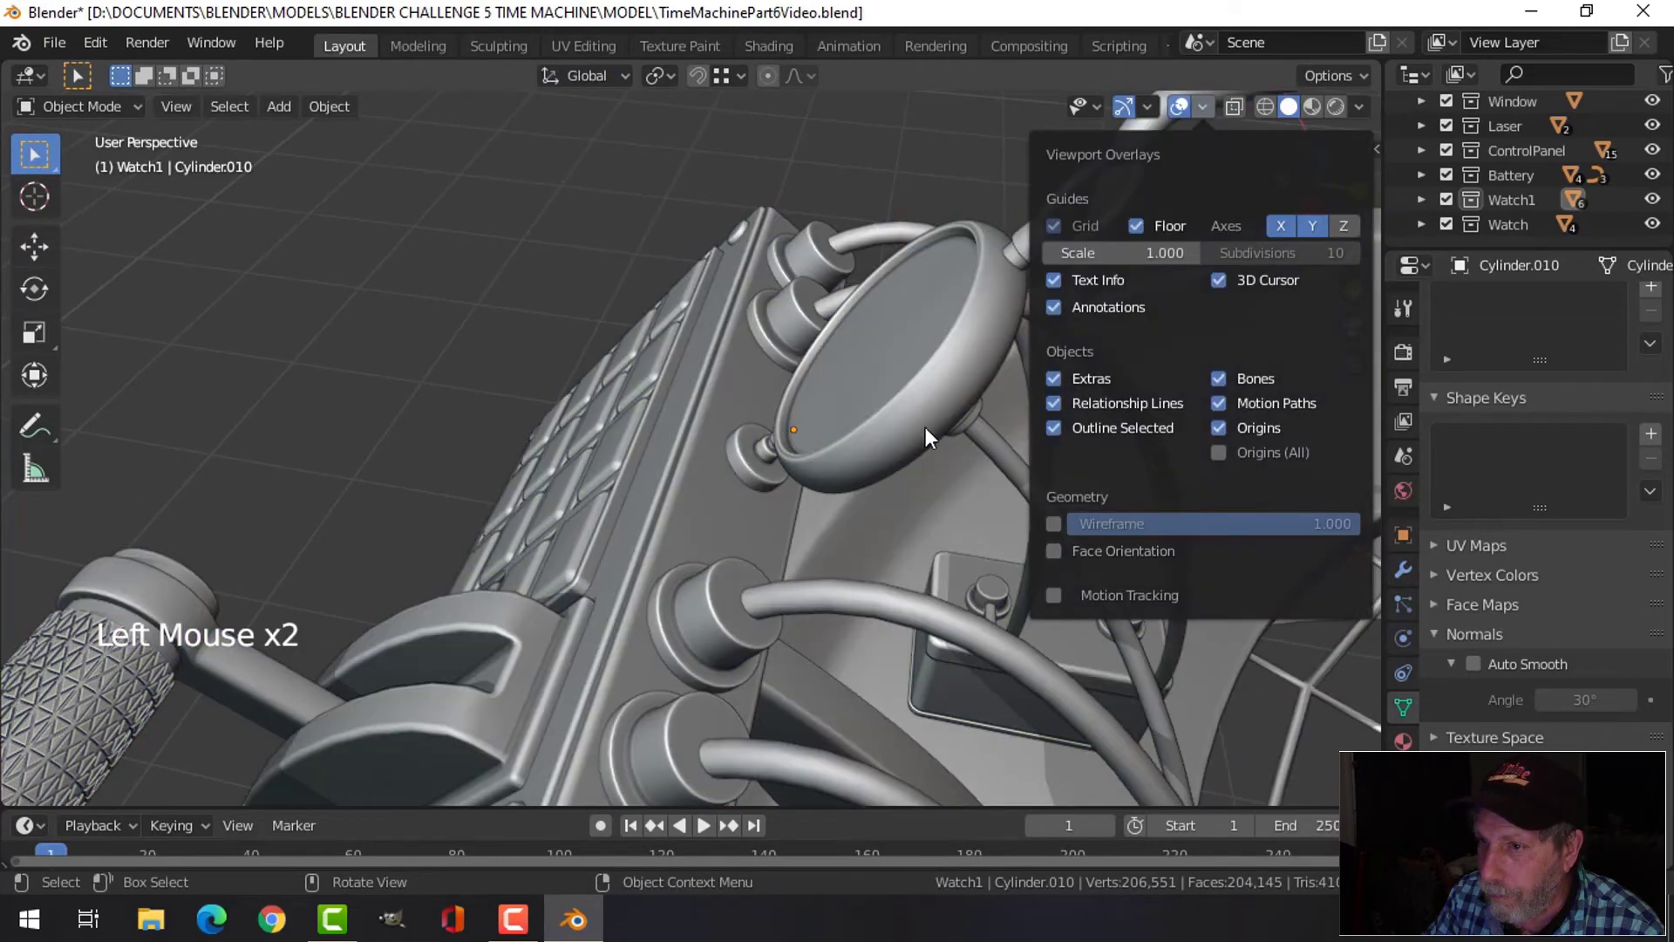
# Hide the viewport gizmos and overlays for a clean view of the whole platform
pyautogui.scroll(-5, 835, 443)
pyautogui.moveTo(802, 450); pyautogui.dragTo(1231, 301, button='middle')
pyautogui.scroll(-3, 901, 407)
pyautogui.click(1126, 106)
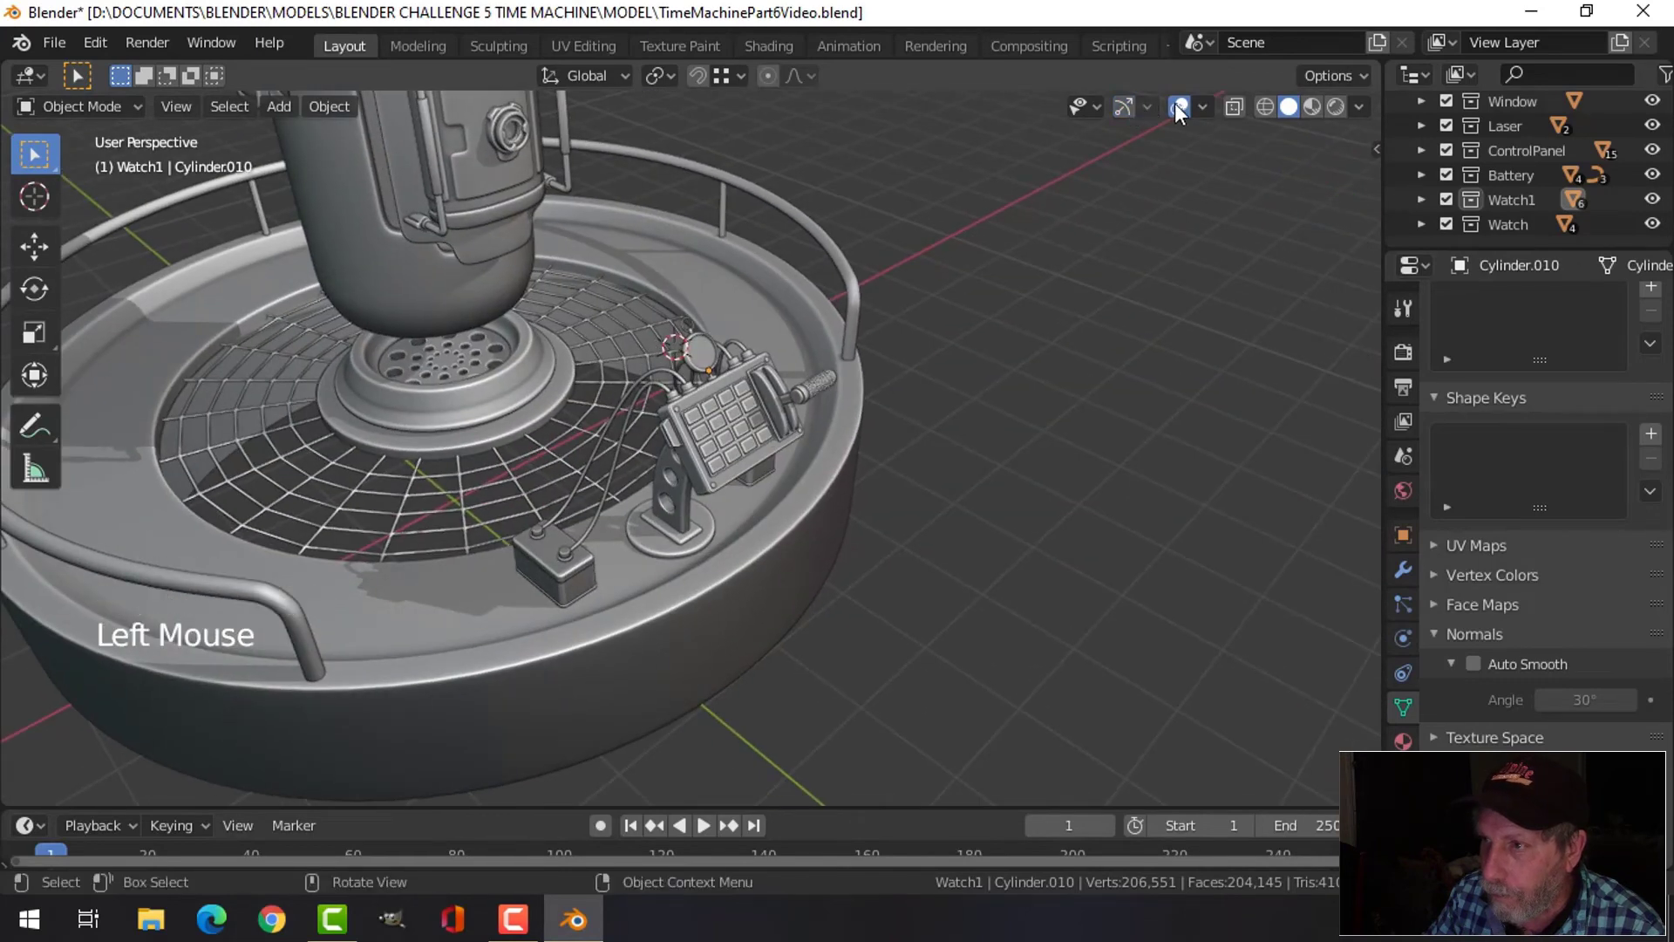
pyautogui.click(1179, 106)
# Review the control panel, mounted watch, connectors and battery cables from both sides, along with the second watch
pyautogui.moveTo(1090, 355); pyautogui.dragTo(836, 339, button='middle')
pyautogui.scroll(2, 961, 455)
pyautogui.keyDown('shift'); pyautogui.moveTo(861, 312); pyautogui.dragTo(875, 349, button='middle'); pyautogui.keyUp('shift')
pyautogui.scroll(1, 878, 350)
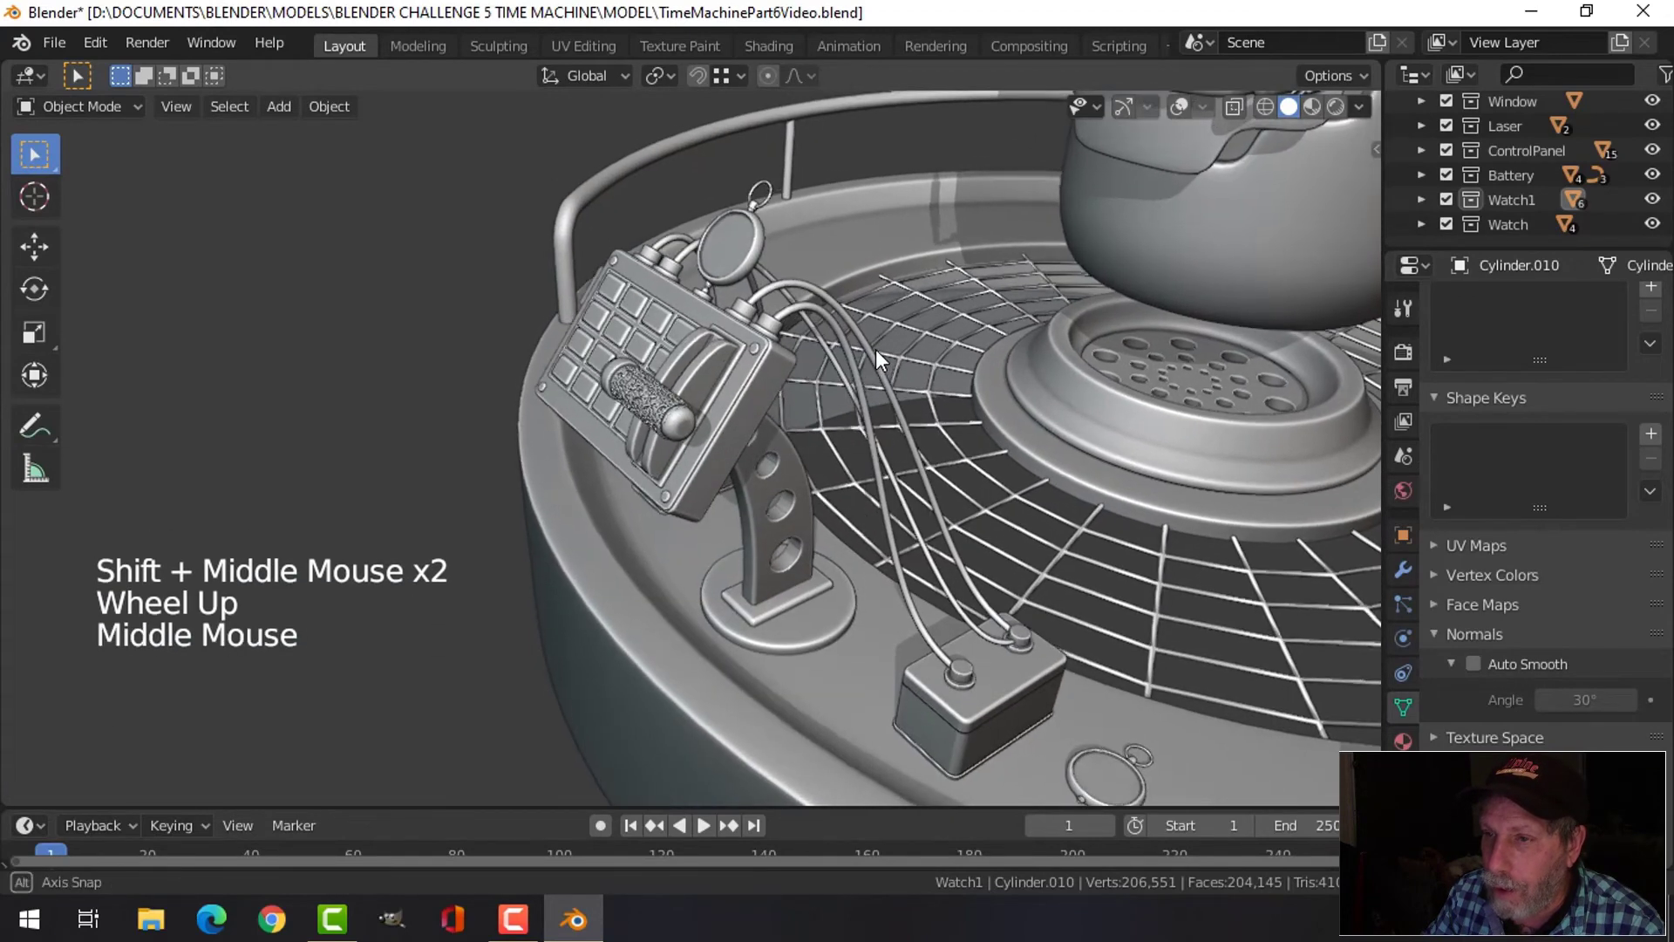
pyautogui.scroll(-1, 875, 349)
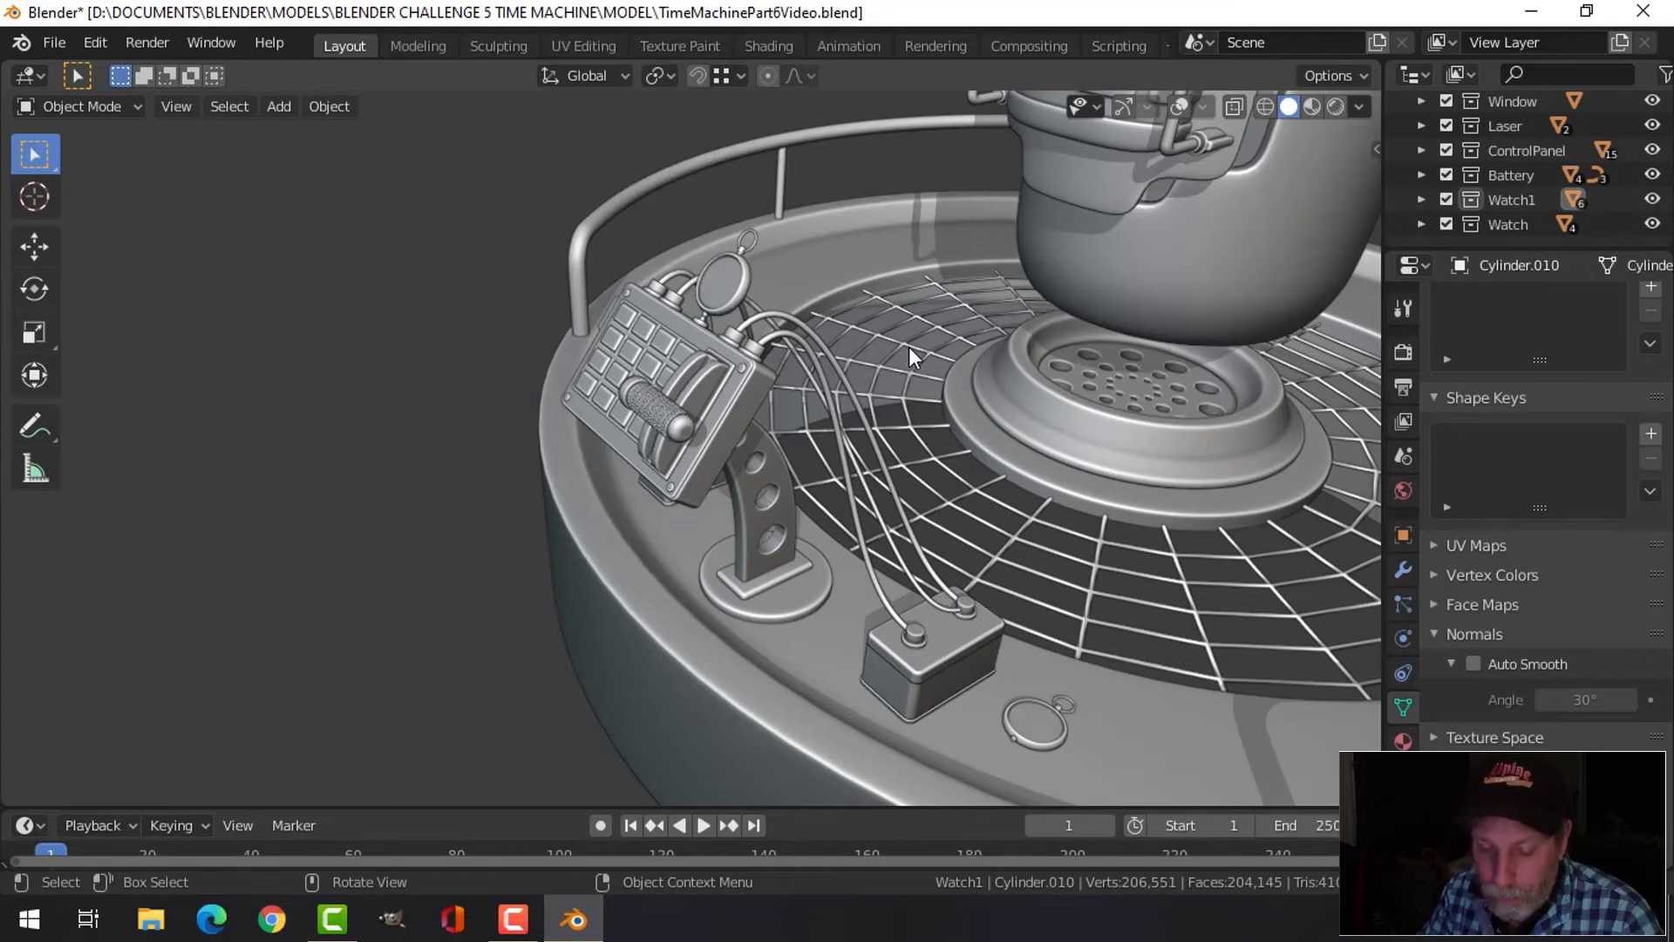
pyautogui.scroll(-2, 908, 347)
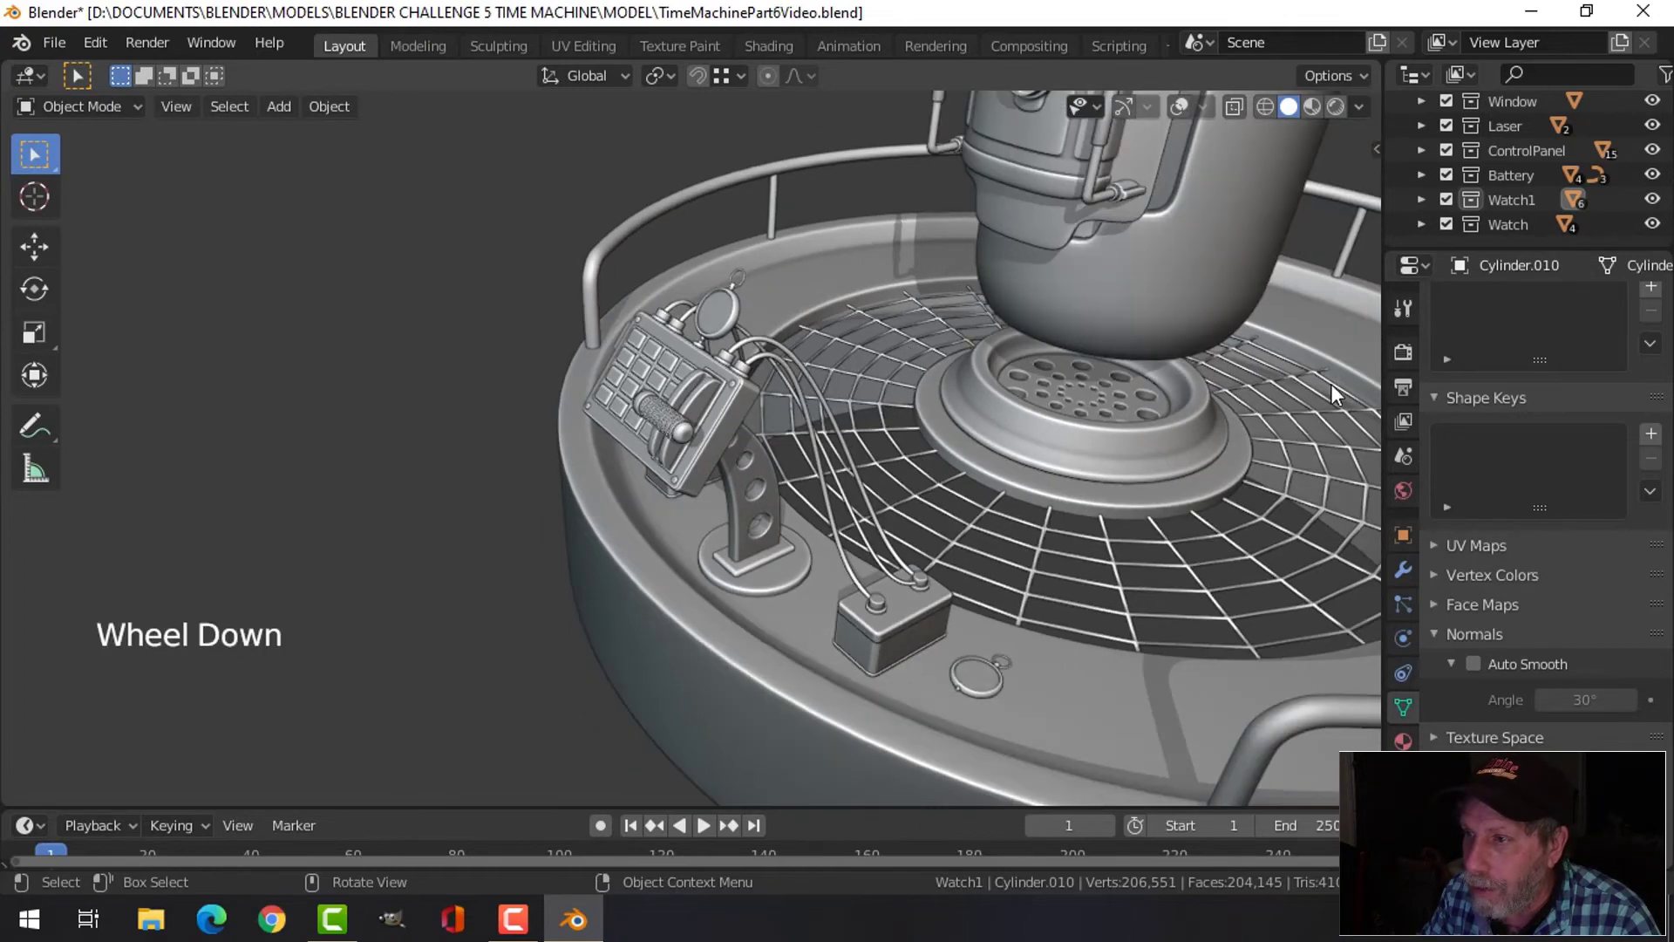
pyautogui.moveTo(1330, 384)
pyautogui.keyDown('shift'); pyautogui.mouseDown(button='middle')
pyautogui.moveTo(1114, 390)
pyautogui.moveTo(1189, 359)
pyautogui.moveTo(1031, 316)
pyautogui.moveTo(1024, 348)
pyautogui.moveTo(1132, 400)
pyautogui.moveTo(1350, 363)
pyautogui.moveTo(1308, 370)
pyautogui.mouseUp(button='middle'); pyautogui.keyUp('shift')
pyautogui.keyDown('shift'); pyautogui.moveTo(945, 403); pyautogui.dragTo(1022, 446, button='middle'); pyautogui.keyUp('shift')
pyautogui.scroll(-1, 1019, 436)
pyautogui.scroll(3, 1017, 436)
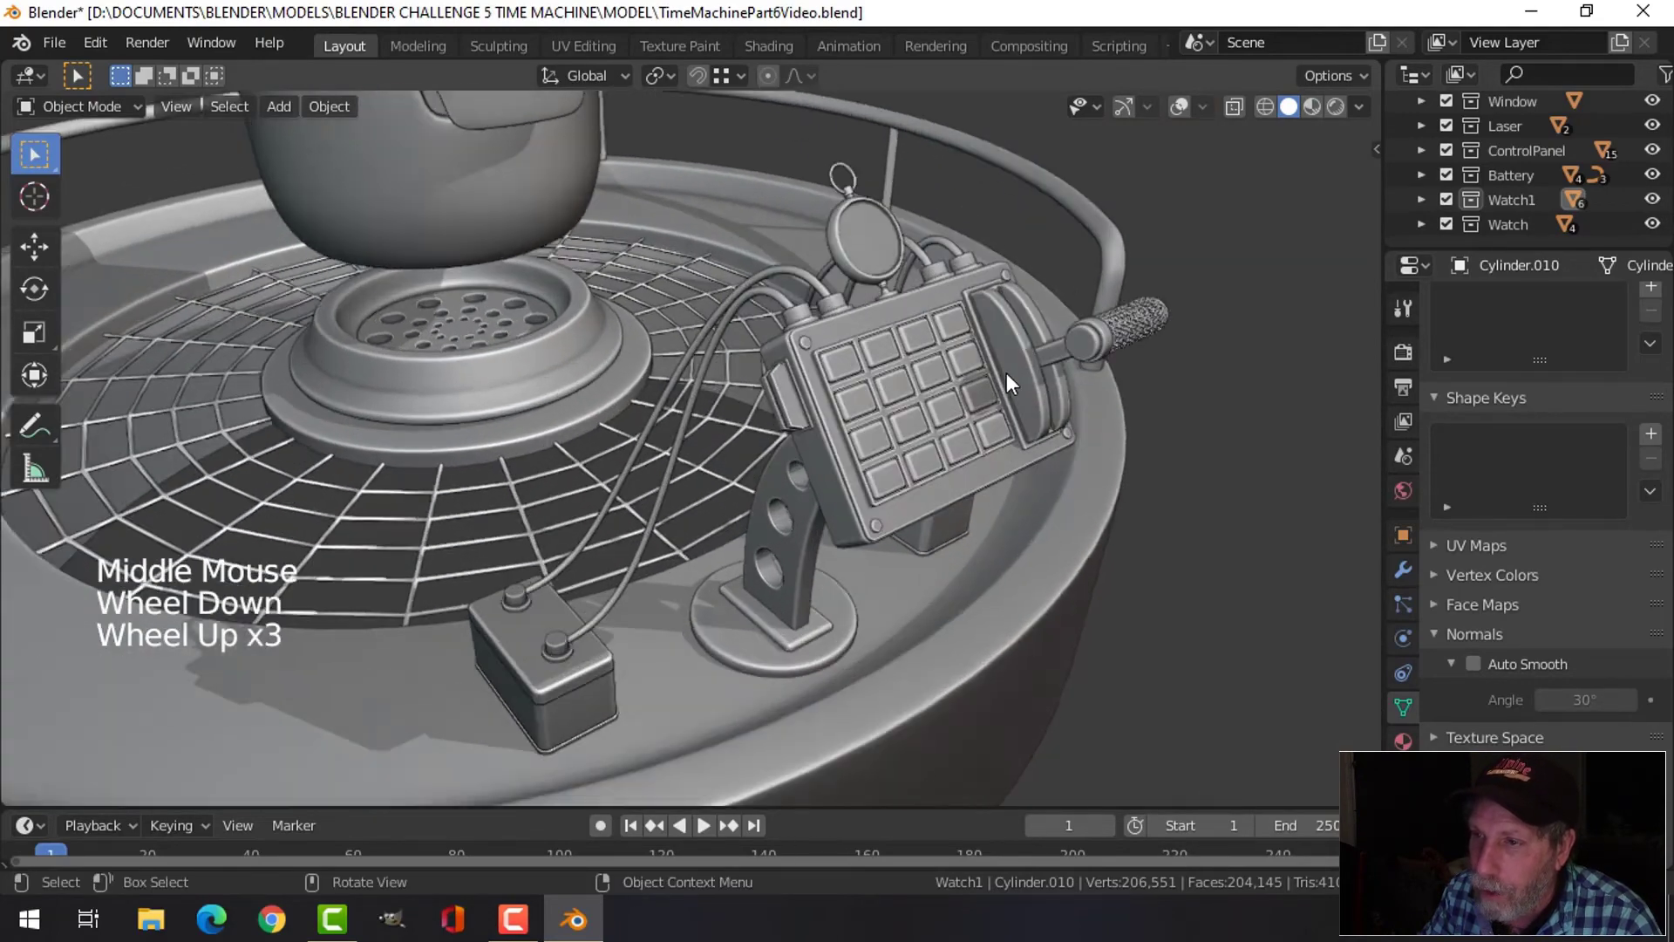
pyautogui.moveTo(1007, 373); pyautogui.dragTo(896, 366, button='middle')
pyautogui.scroll(2, 983, 302)
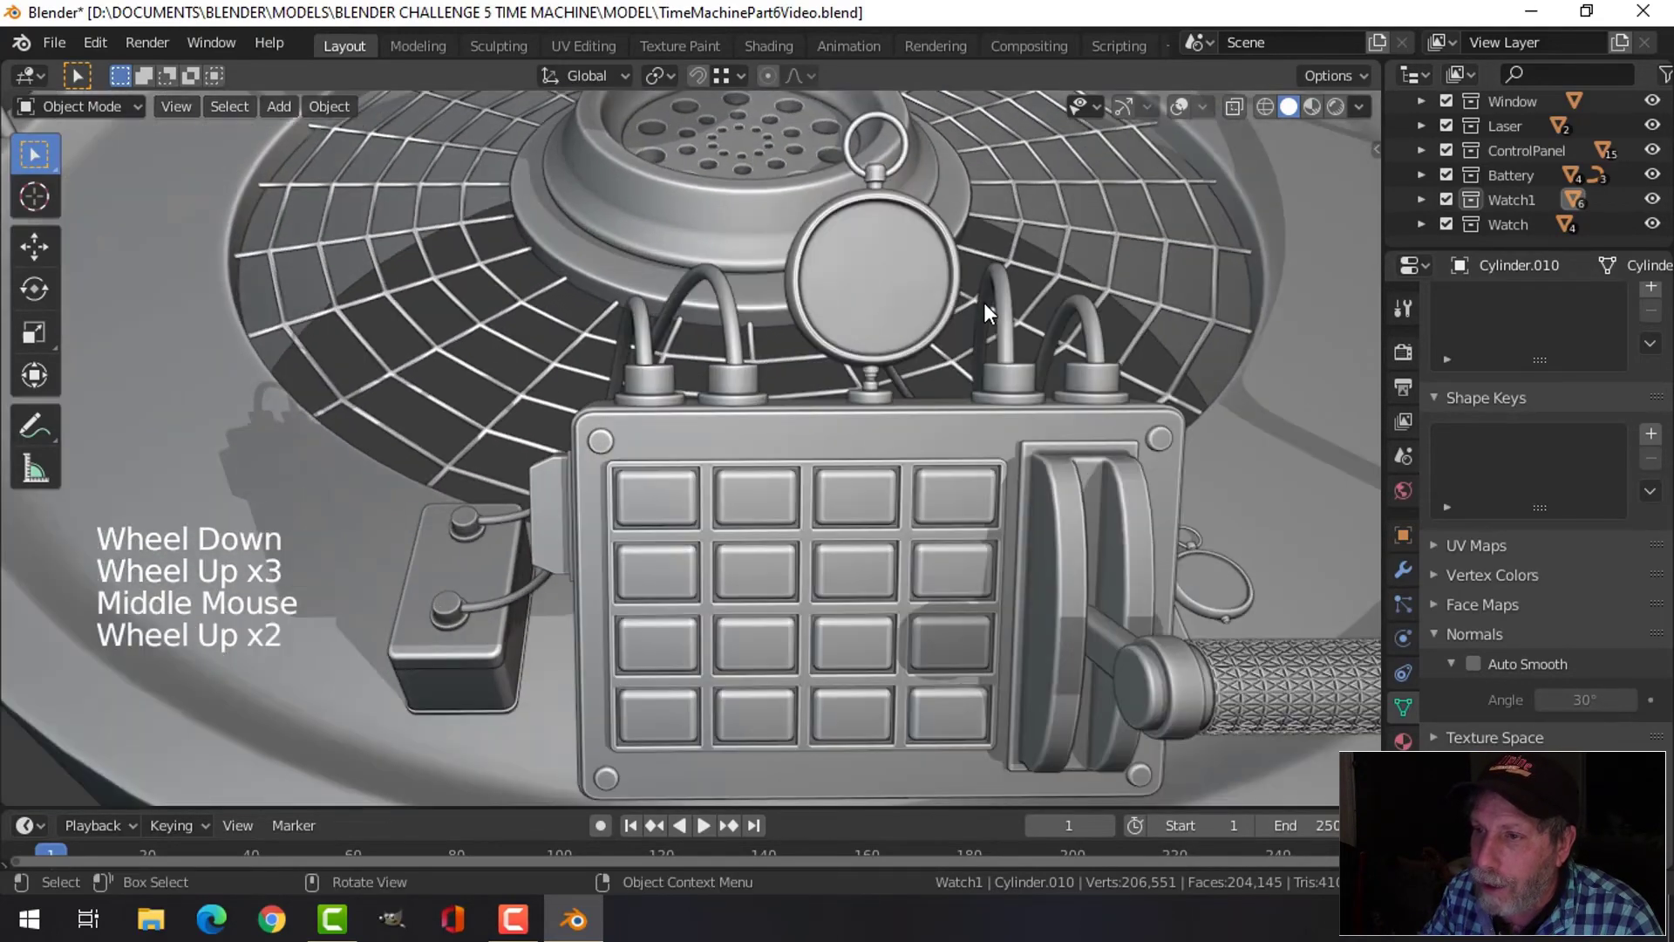
pyautogui.keyDown('shift'); pyautogui.moveTo(984, 302); pyautogui.dragTo(977, 614, button='middle'); pyautogui.keyUp('shift')
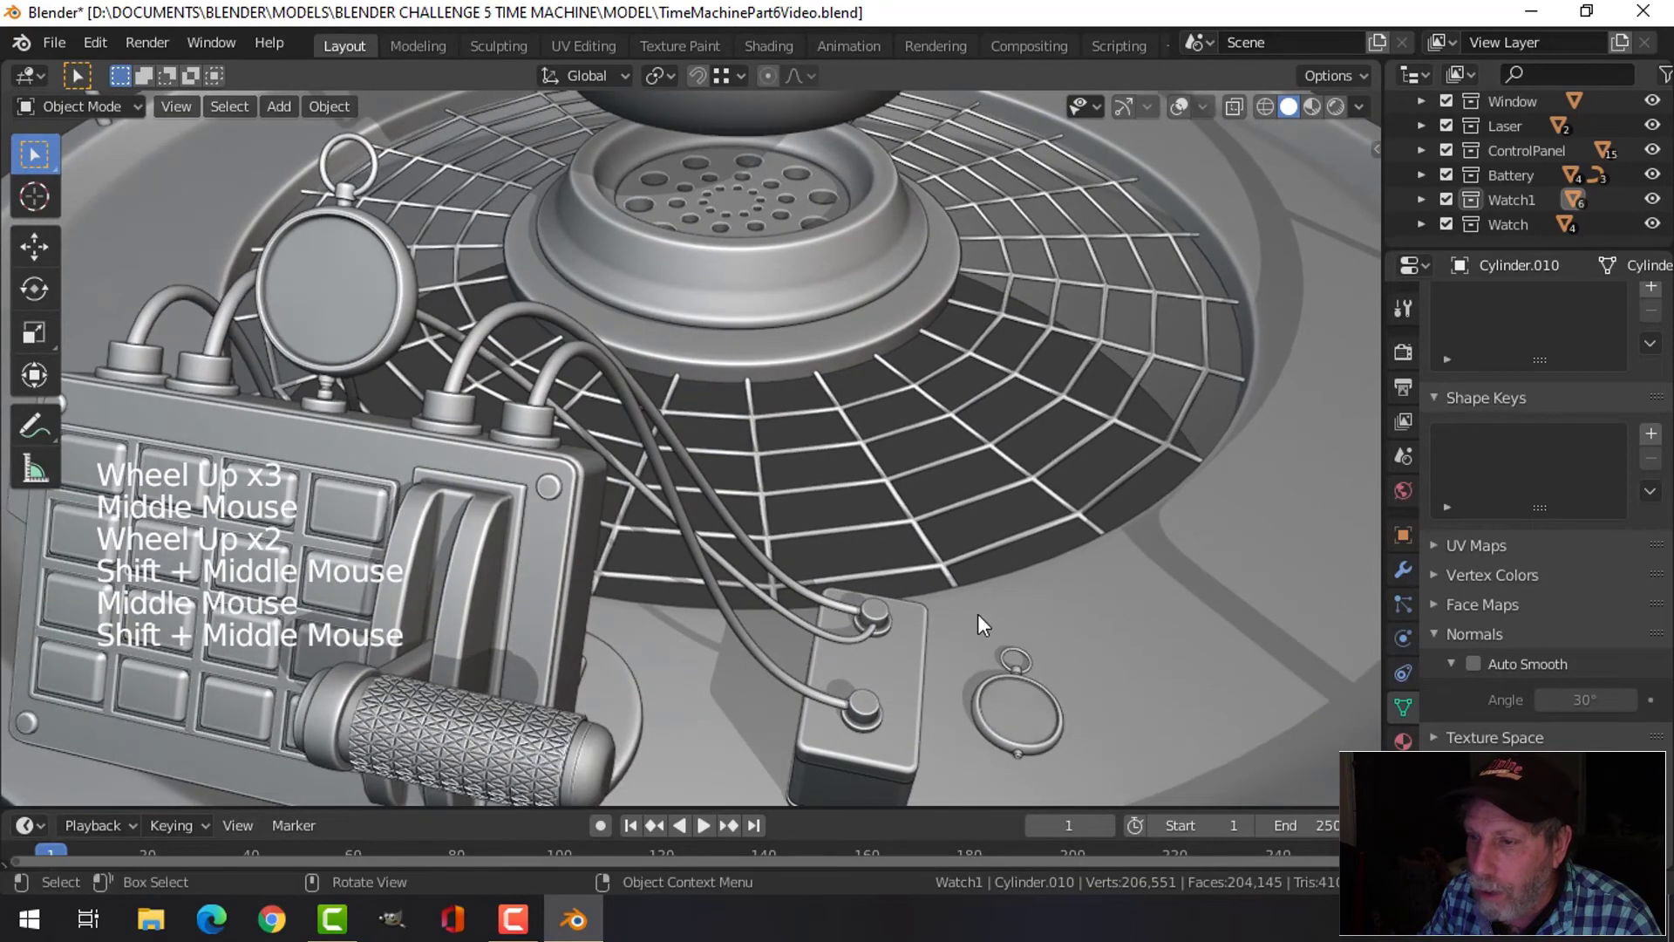
# Select the small ring of the watch lying beside the battery and show the viewport gizmos and overlays again
pyautogui.scroll(2, 1054, 652)
pyautogui.keyDown('shift'); pyautogui.moveTo(1054, 652); pyautogui.dragTo(516, 396, button='middle'); pyautogui.keyUp('shift')
pyautogui.scroll(5, 678, 561)
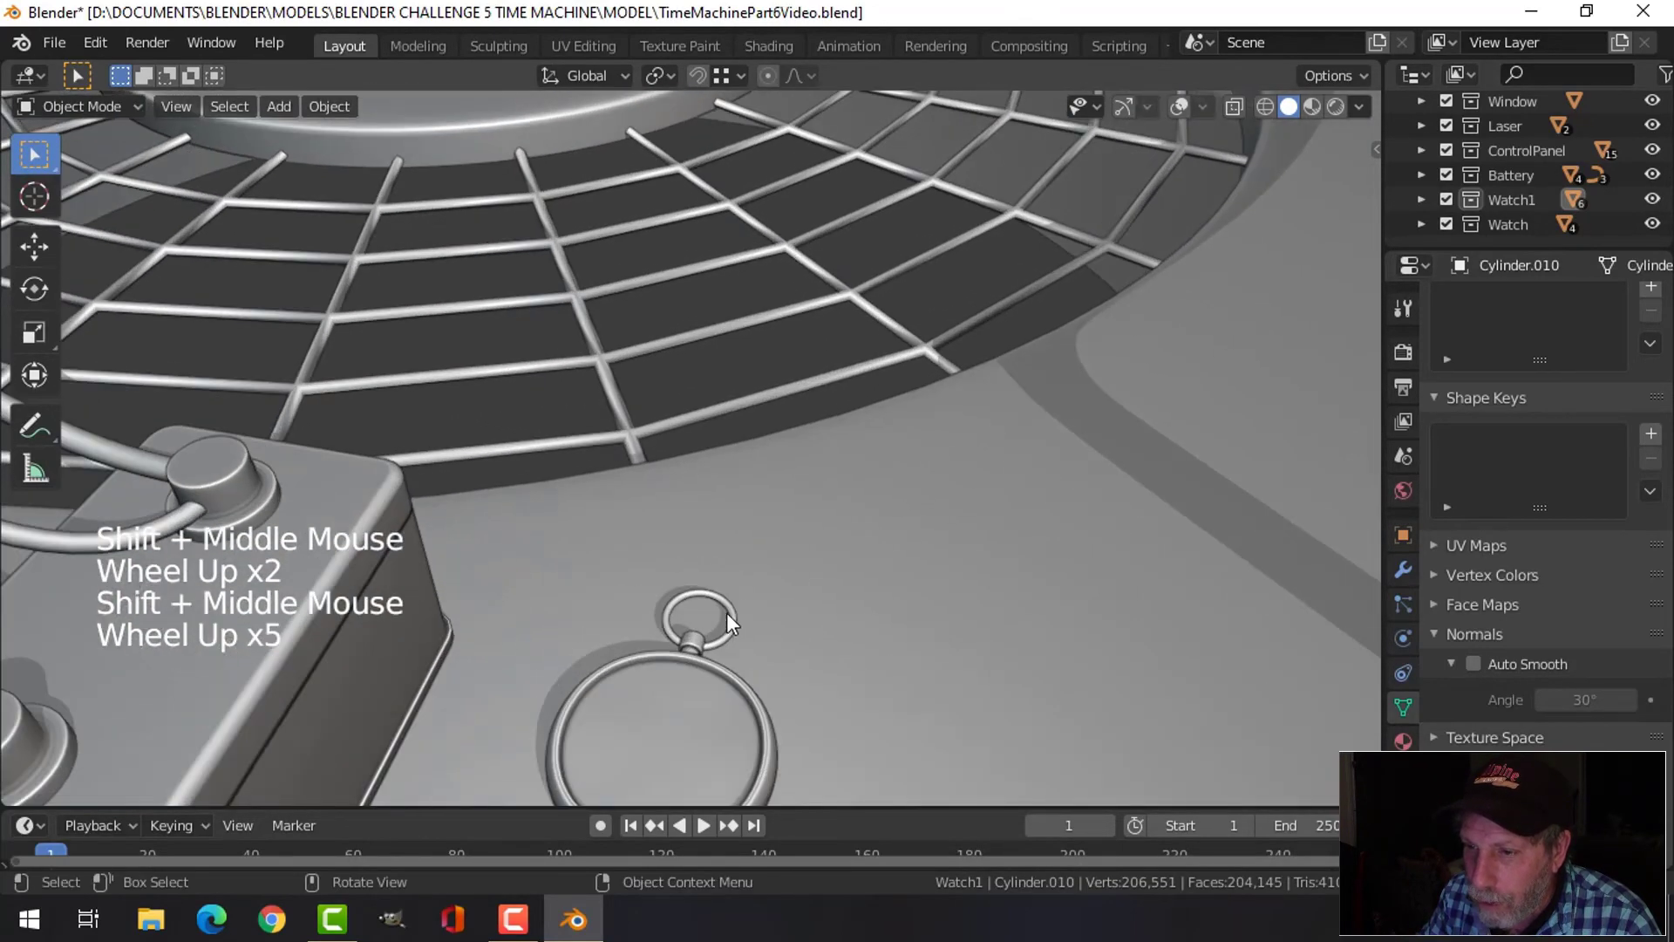
pyautogui.click(702, 602)
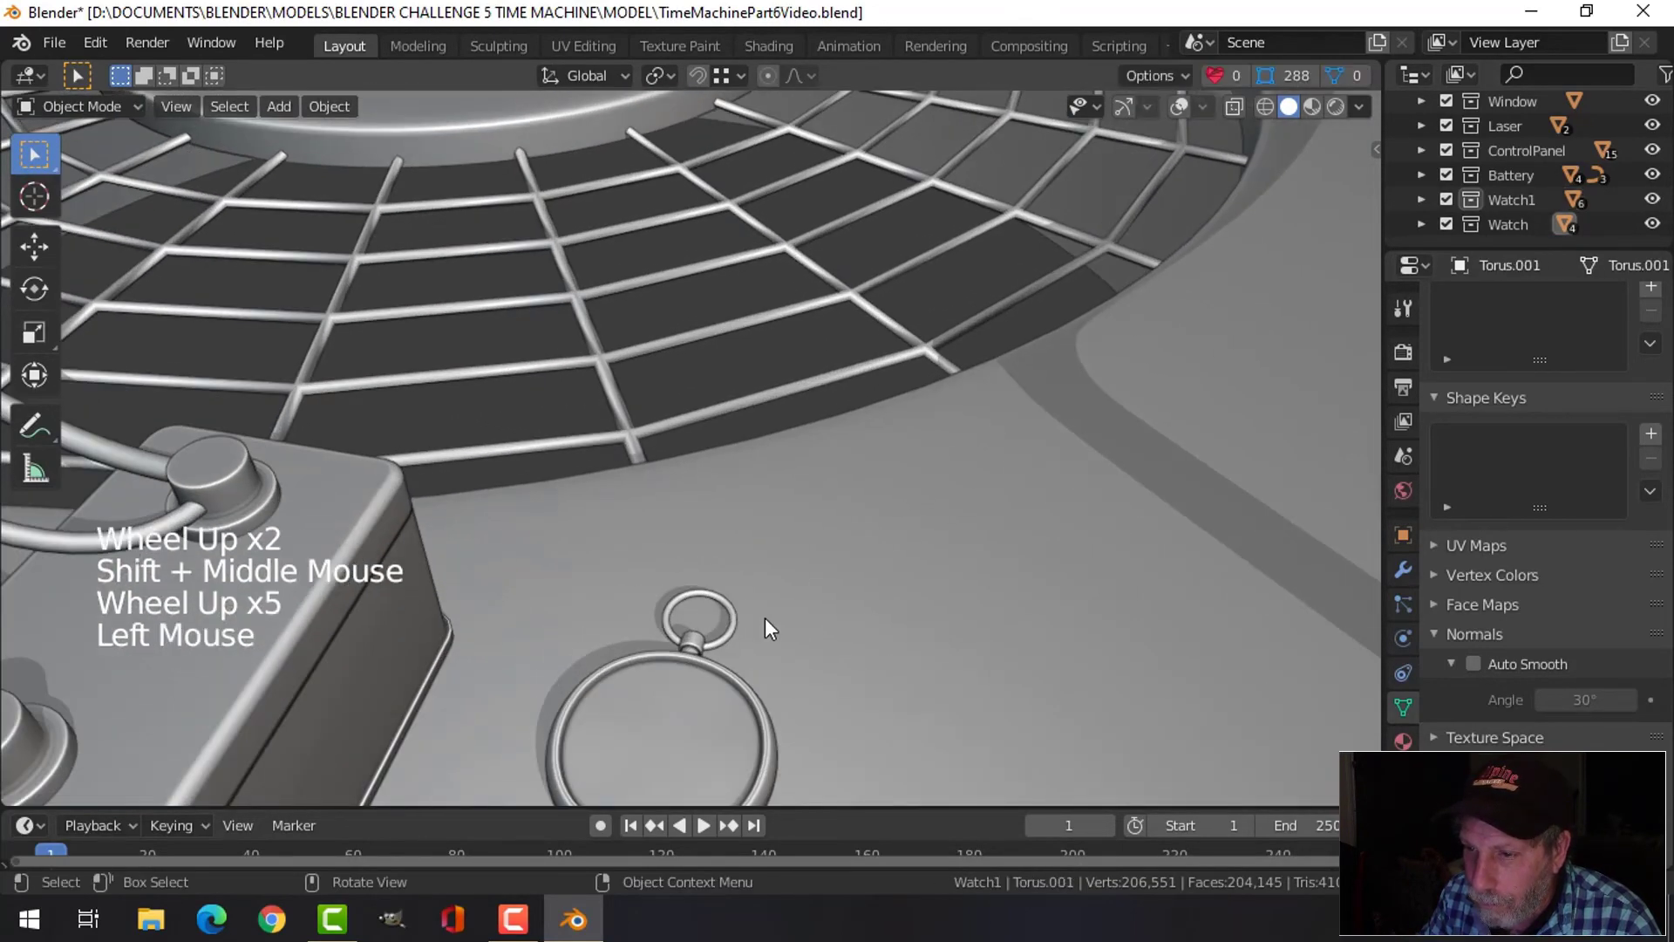
pyautogui.click(1136, 107)
pyautogui.click(1177, 106)
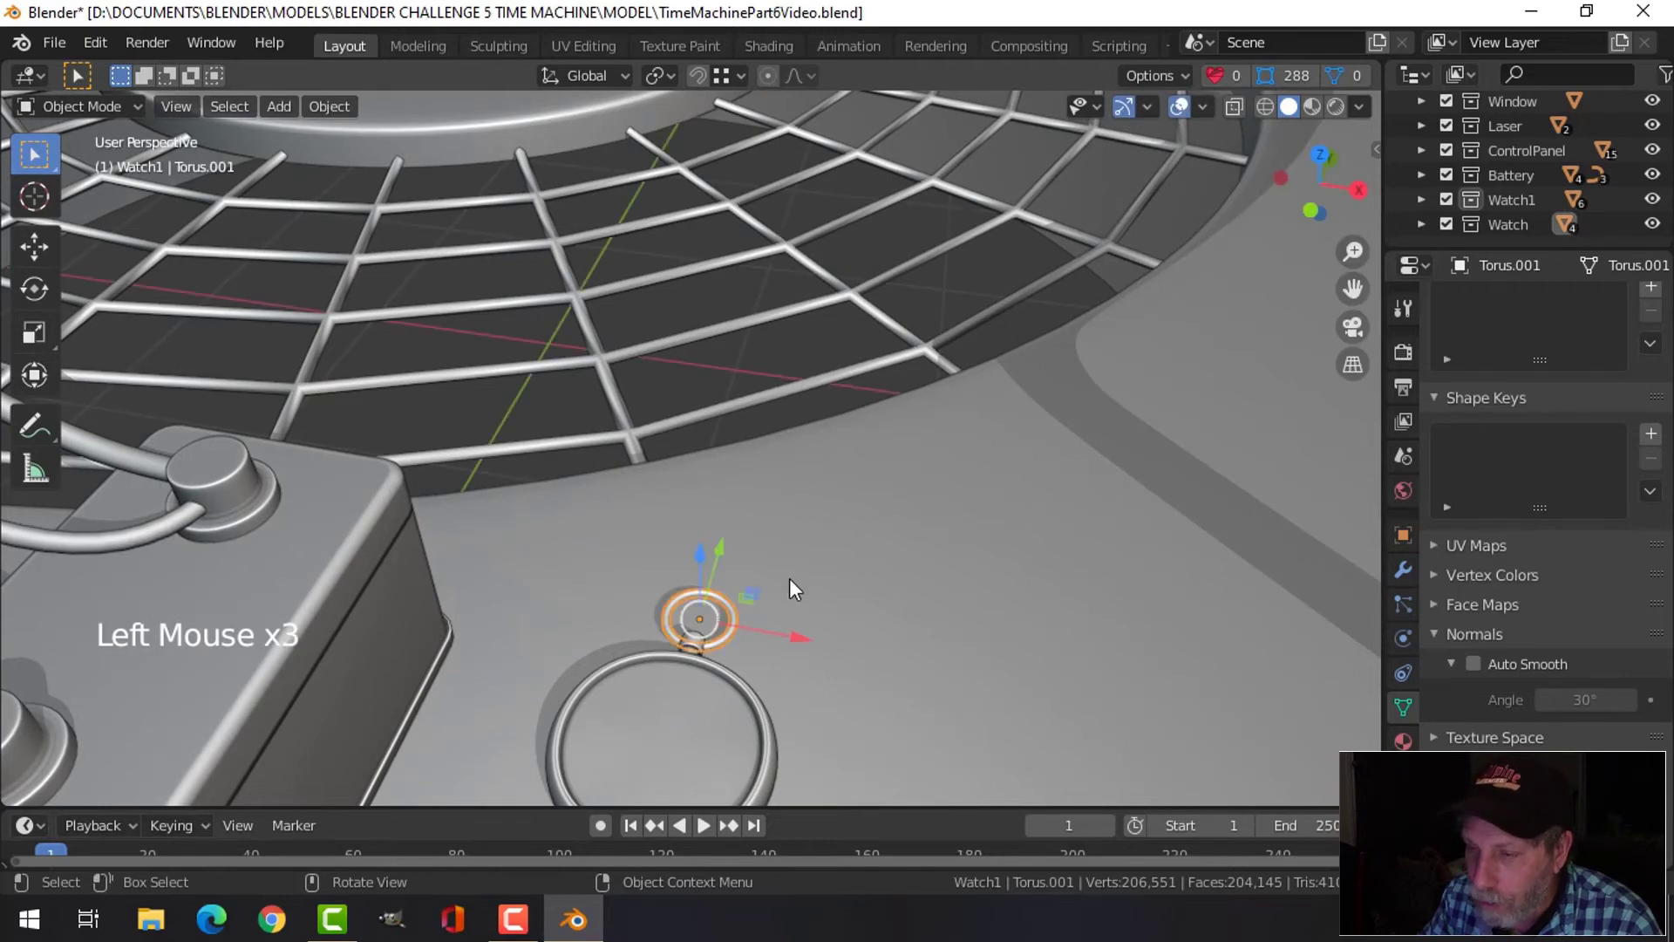
# In Edit Mode, select only the two adjacent face loops at the ring's far end, opposite the watch's stem
pyautogui.press('KP_Decimal')
pyautogui.press('Tab')
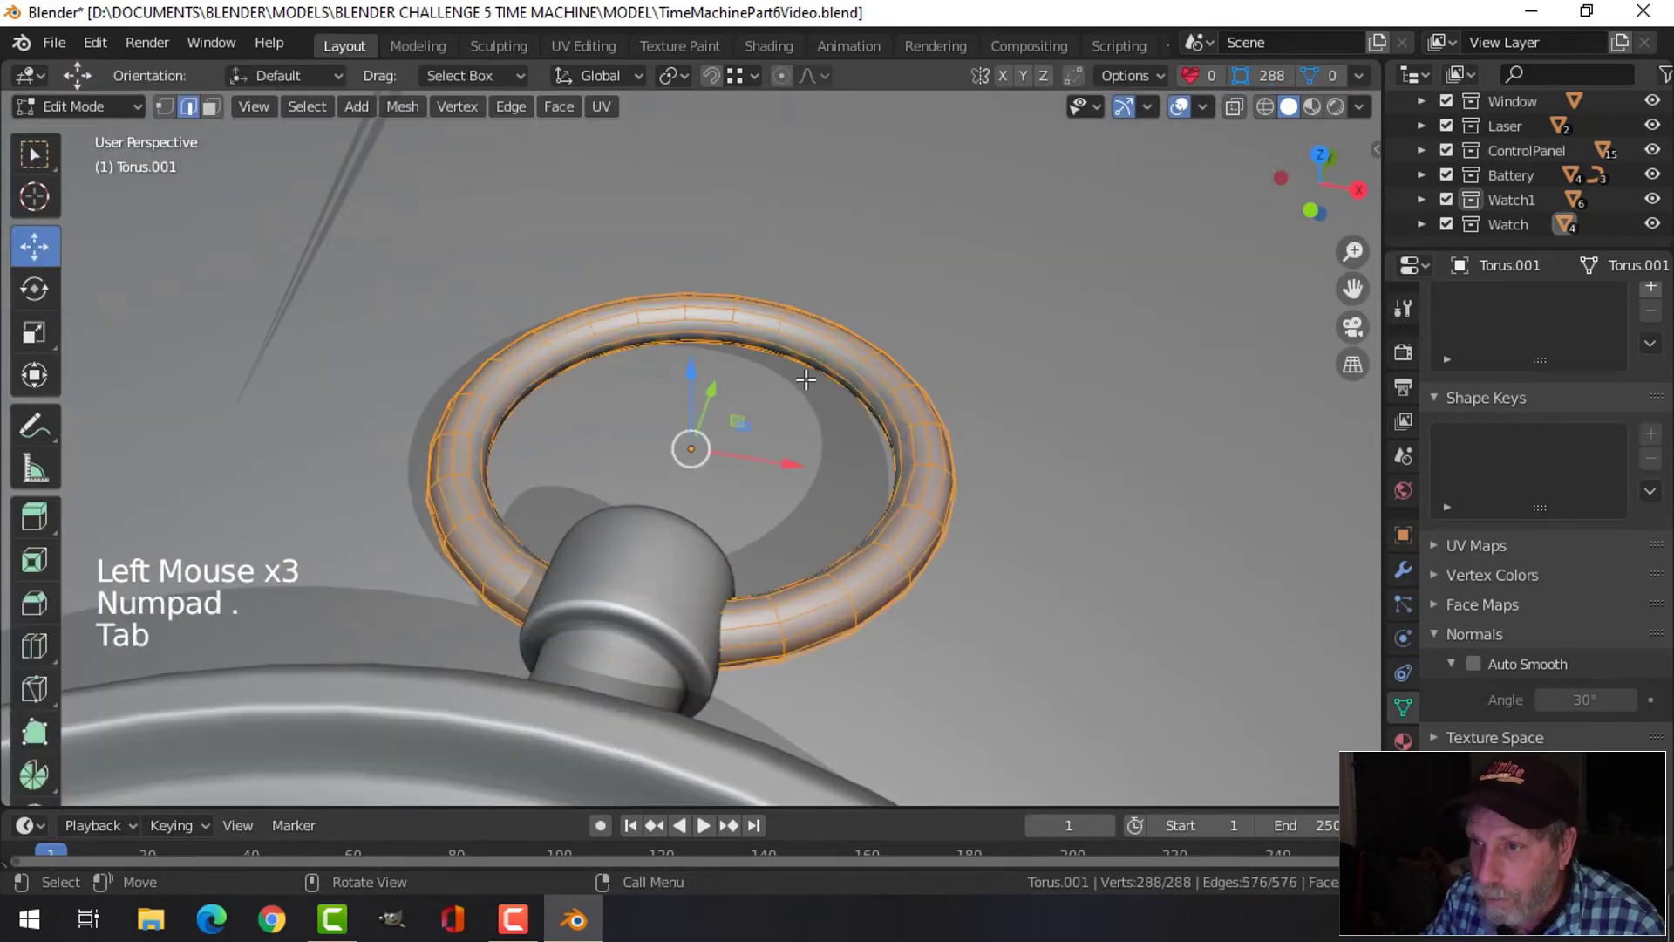
pyautogui.moveTo(803, 374); pyautogui.dragTo(814, 400, button='middle')
pyautogui.press('KP_7')
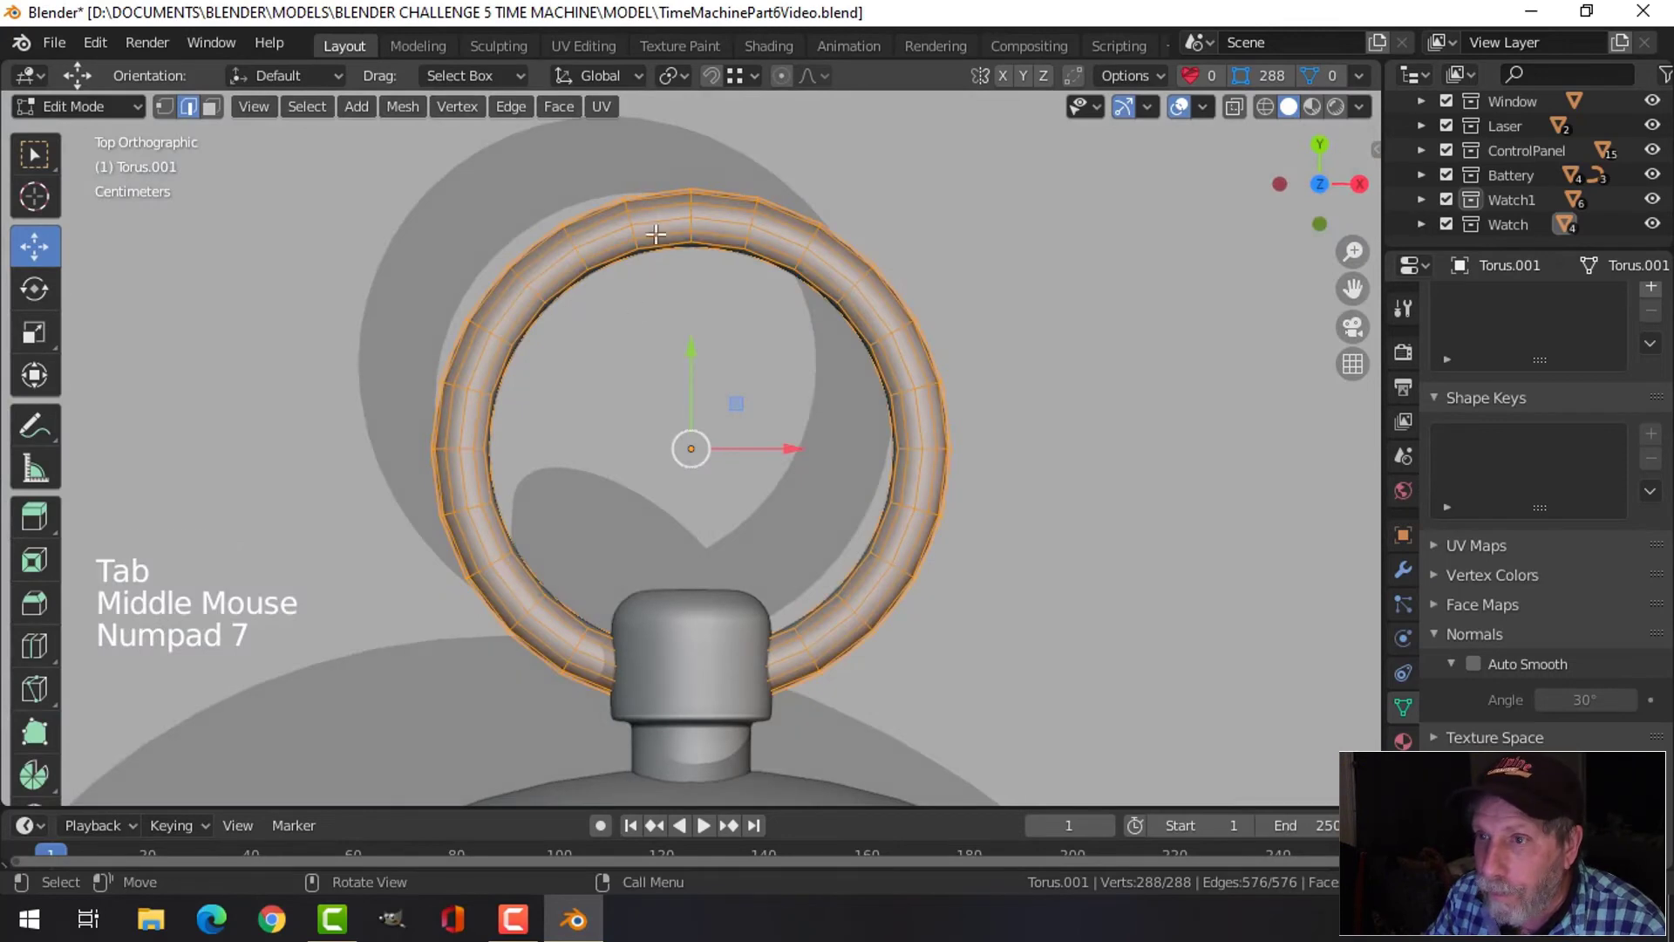
pyautogui.hotkey('alt', 'a')
pyautogui.press('3')
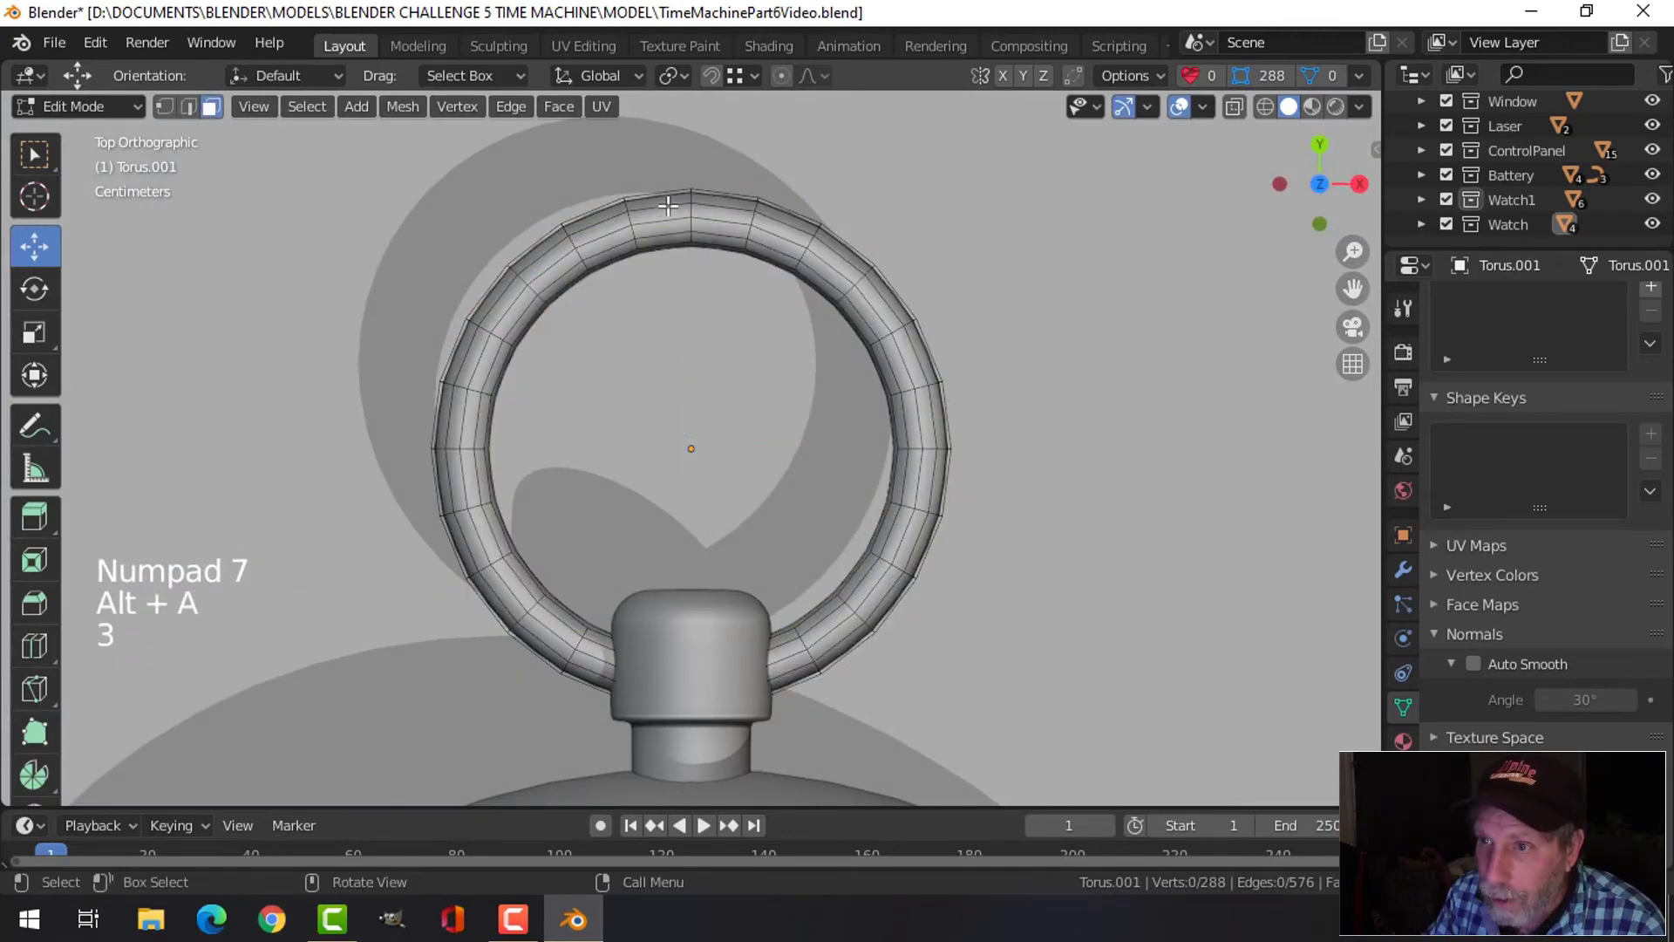
pyautogui.keyDown('alt'); pyautogui.keyDown('shift'); pyautogui.click(664, 214); pyautogui.keyUp('shift'); pyautogui.keyUp('alt')
pyautogui.keyDown('alt'); pyautogui.keyDown('shift'); pyautogui.click(684, 224); pyautogui.keyUp('shift'); pyautogui.keyUp('alt')
pyautogui.moveTo(683, 224); pyautogui.dragTo(999, 462, button='middle')
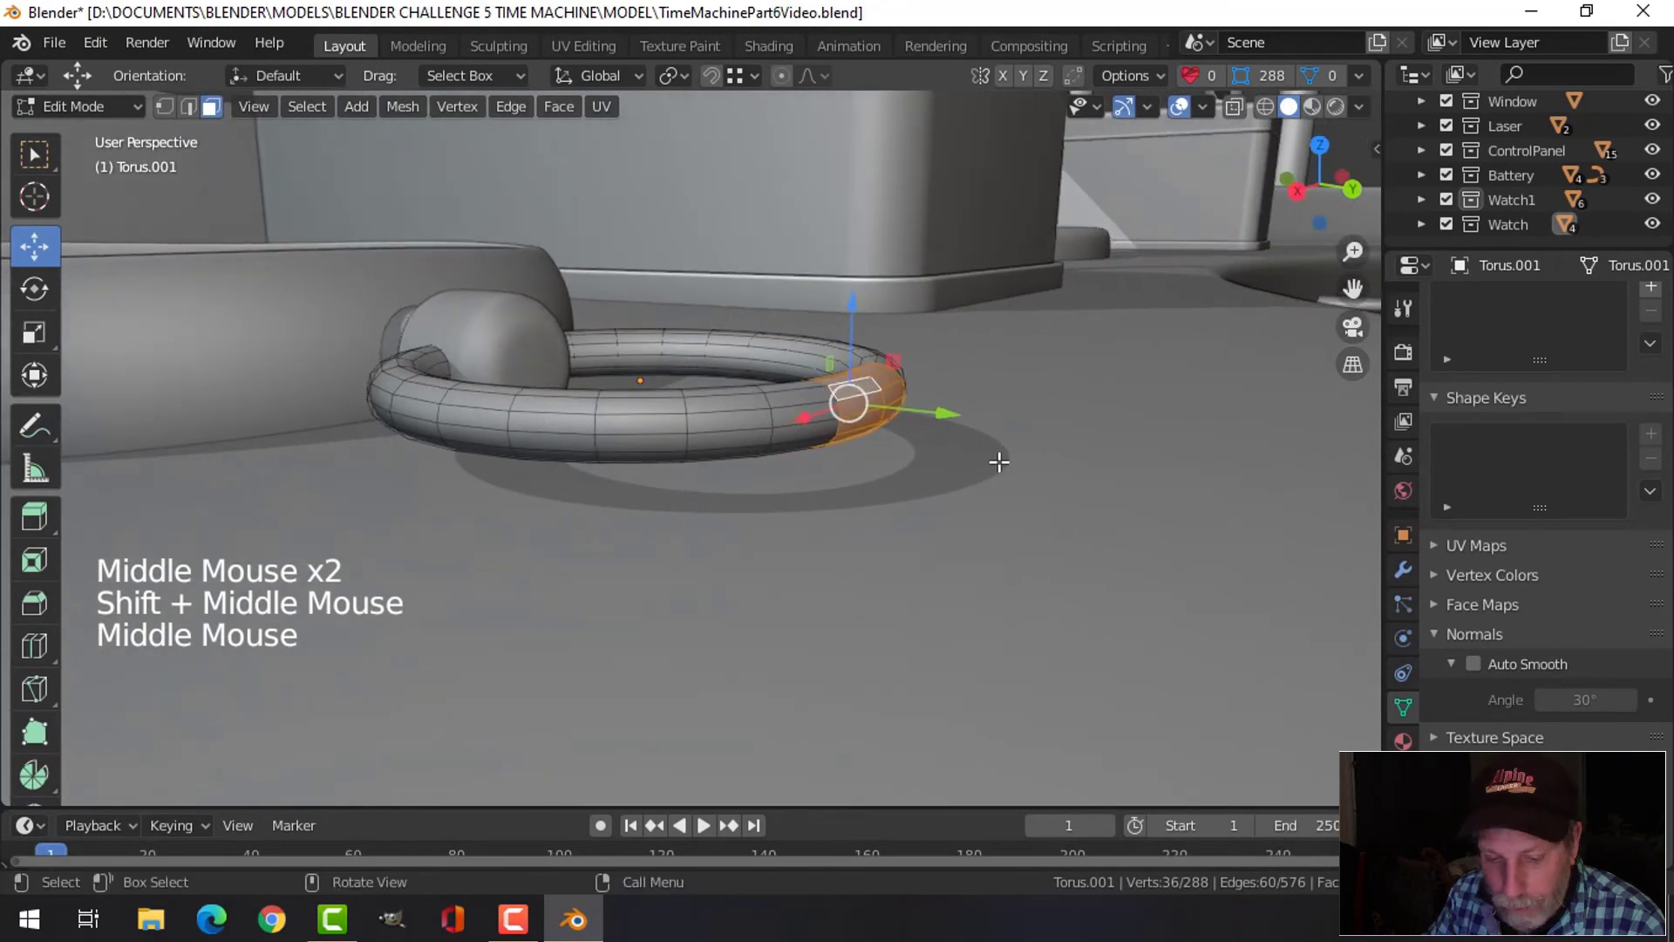
# Extrude the selected face loops in place and fatten them outward by about 0.07 m to form a raised collar
pyautogui.press('e')
pyautogui.hotkey('alt', 's')
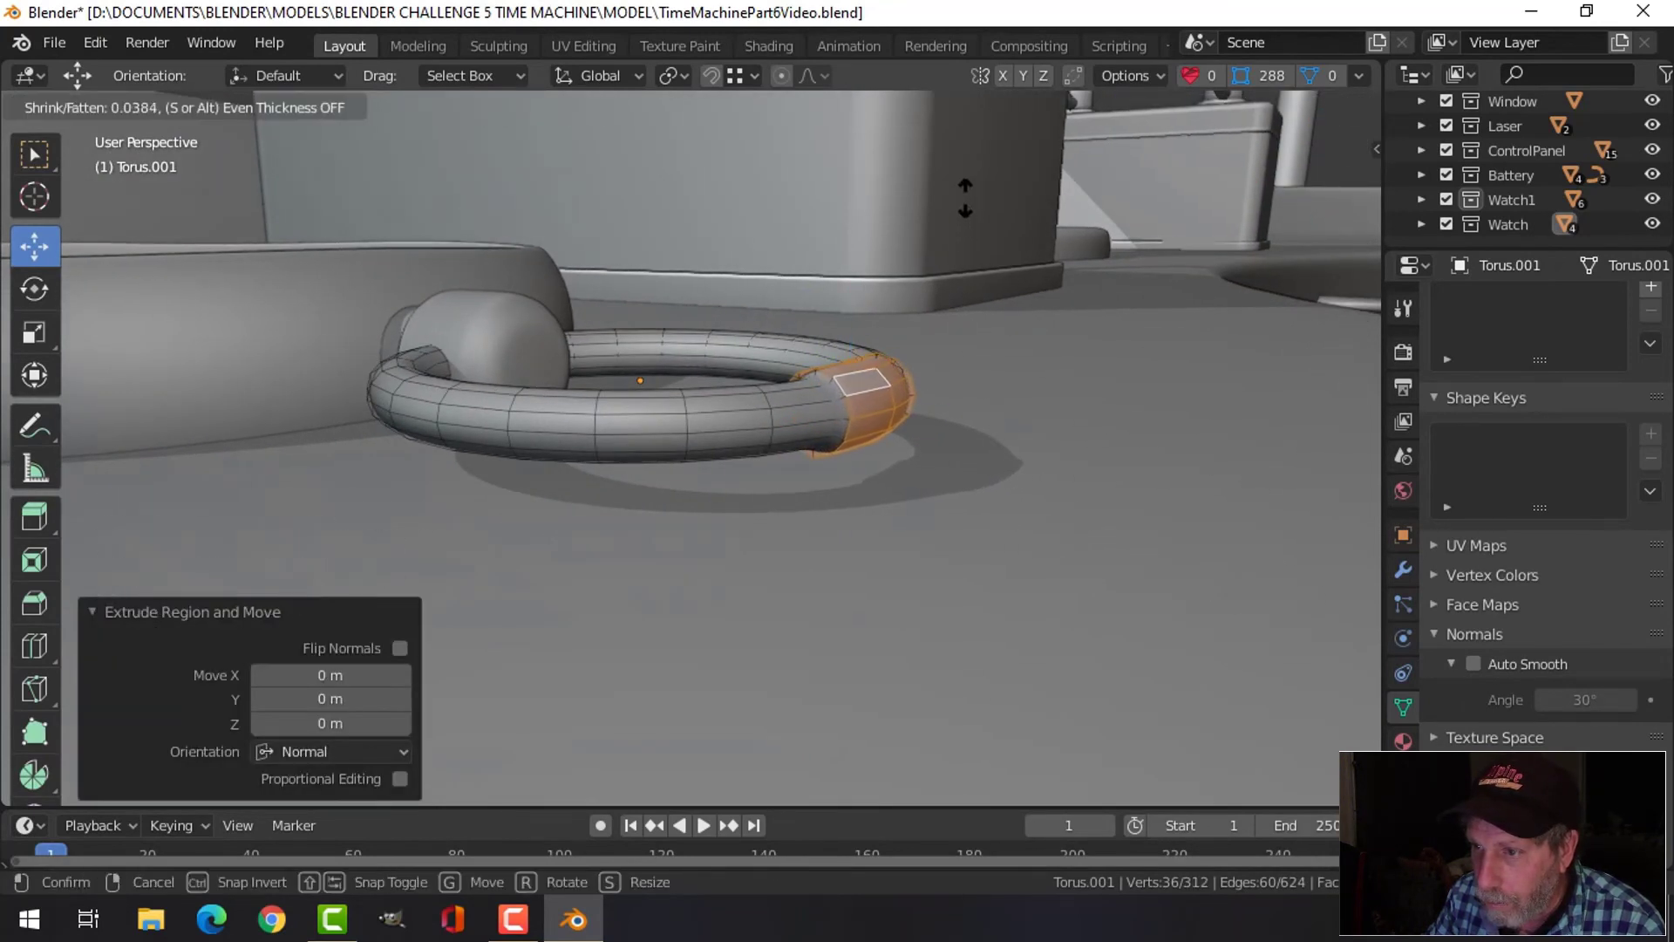
pyautogui.click(966, 103)
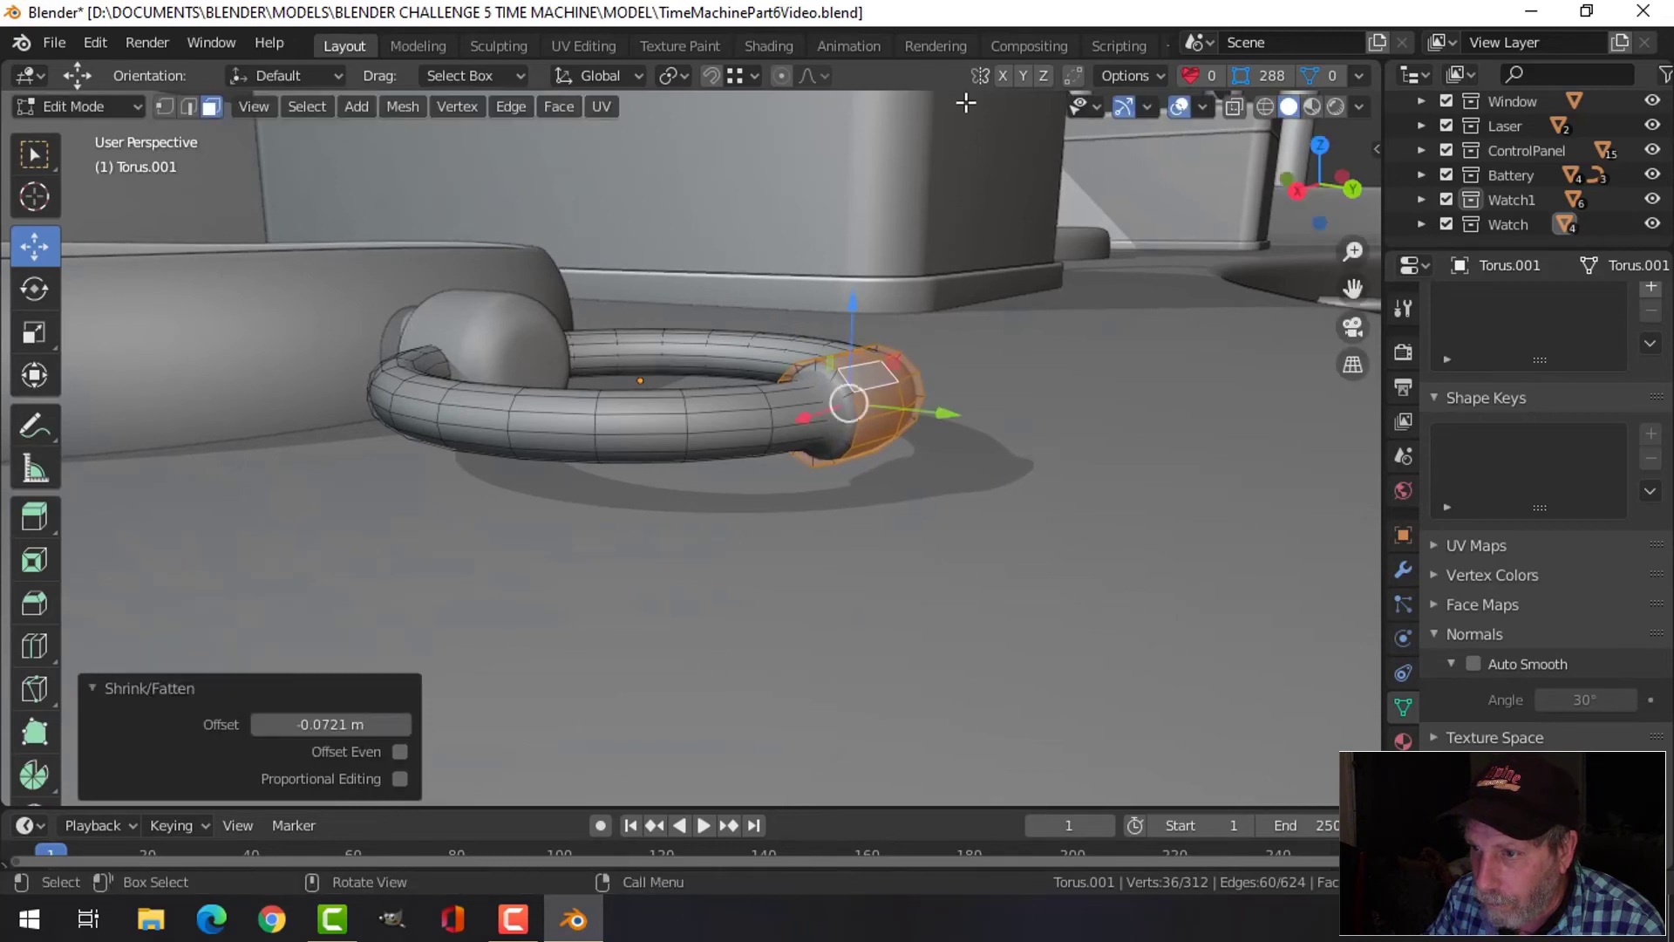
pyautogui.scroll(3, 902, 383)
pyautogui.moveTo(907, 388); pyautogui.dragTo(930, 416, button='middle')
pyautogui.hotkey('alt', 'a')
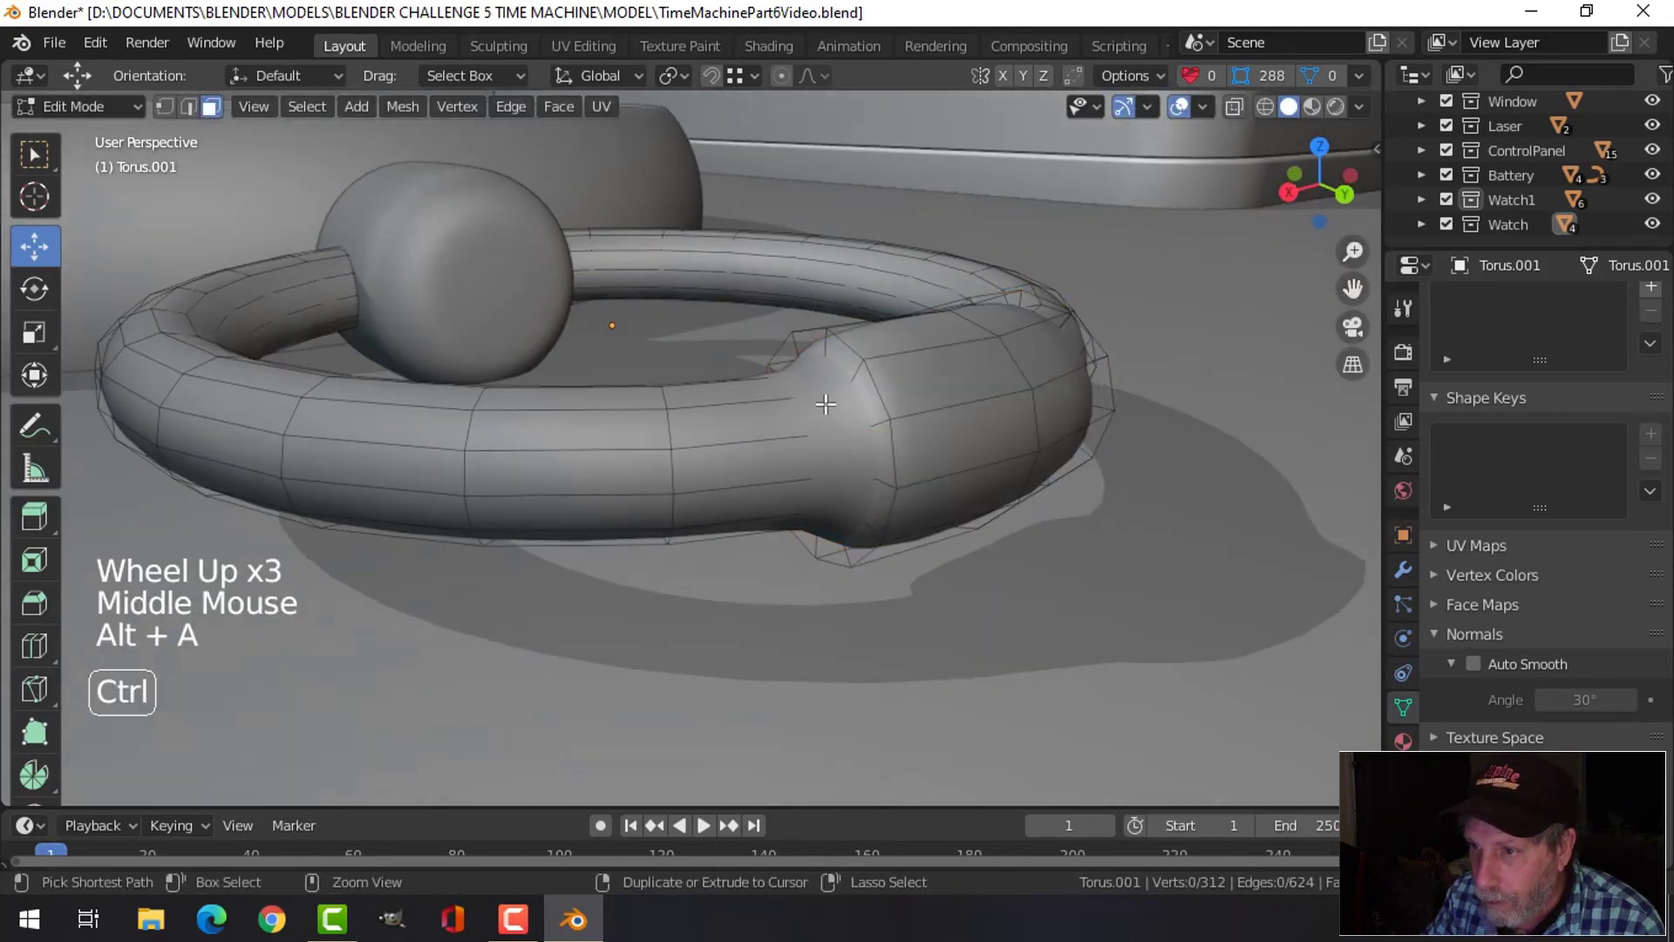
# Add a supporting loop cut on each side of the ring's collar, slid close to its edges
pyautogui.hotkey('ctrl', 'r')
pyautogui.click(825, 404)
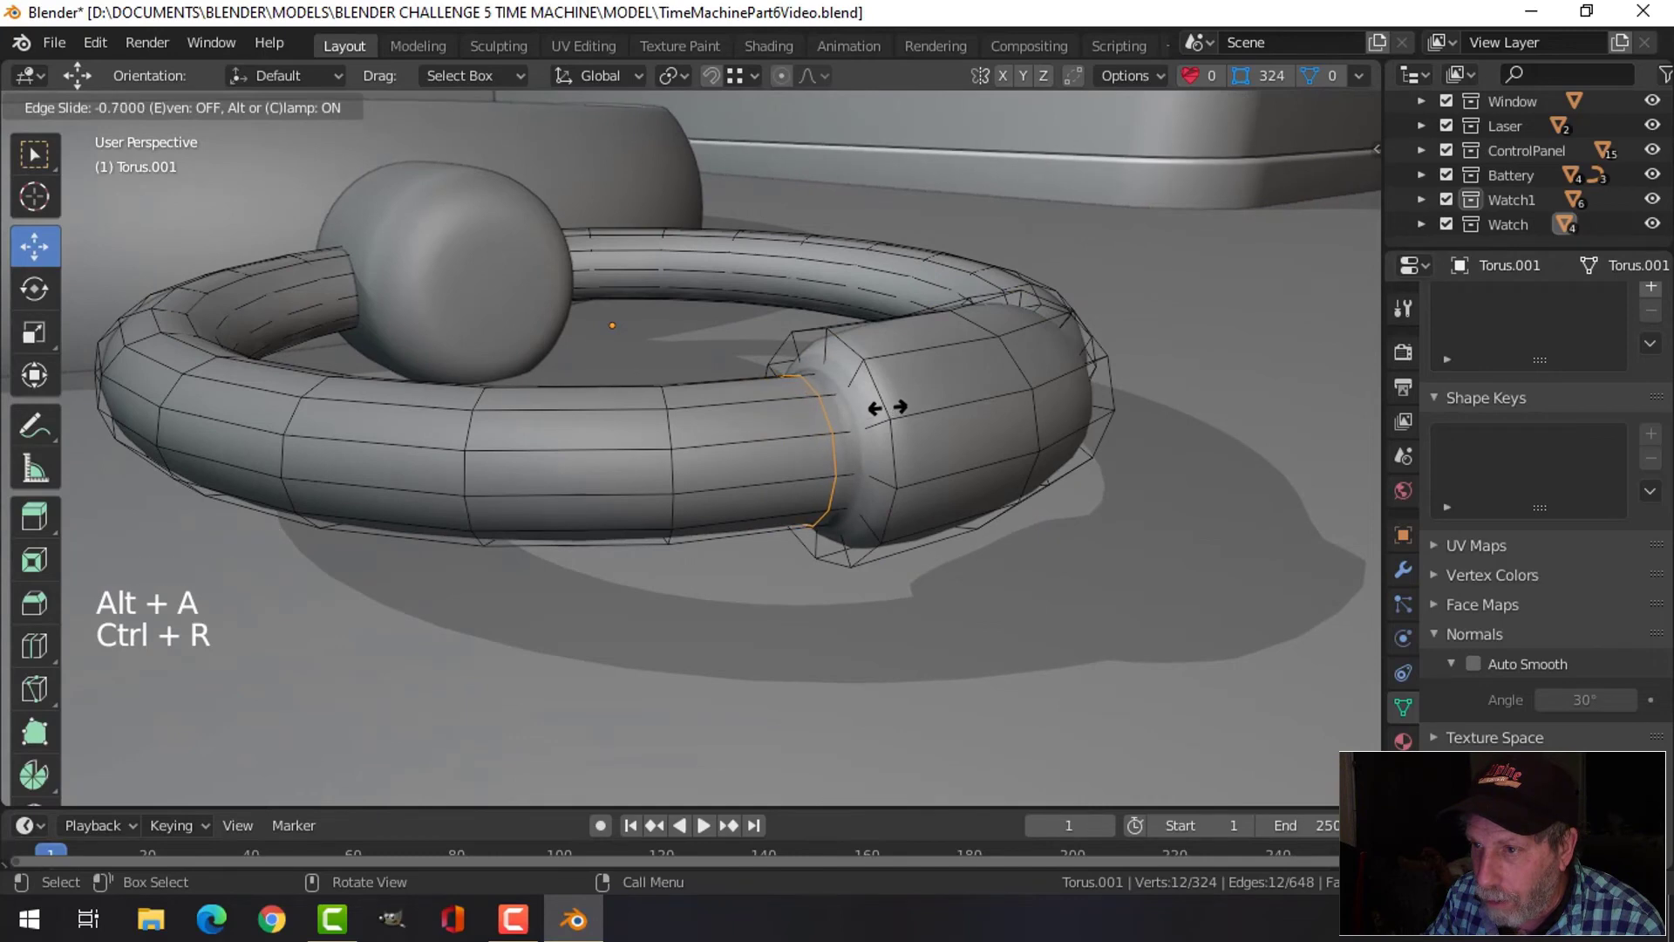
pyautogui.click(886, 404)
pyautogui.moveTo(886, 403); pyautogui.dragTo(724, 409, button='middle')
pyautogui.hotkey('ctrl', 'r')
pyautogui.click(719, 407)
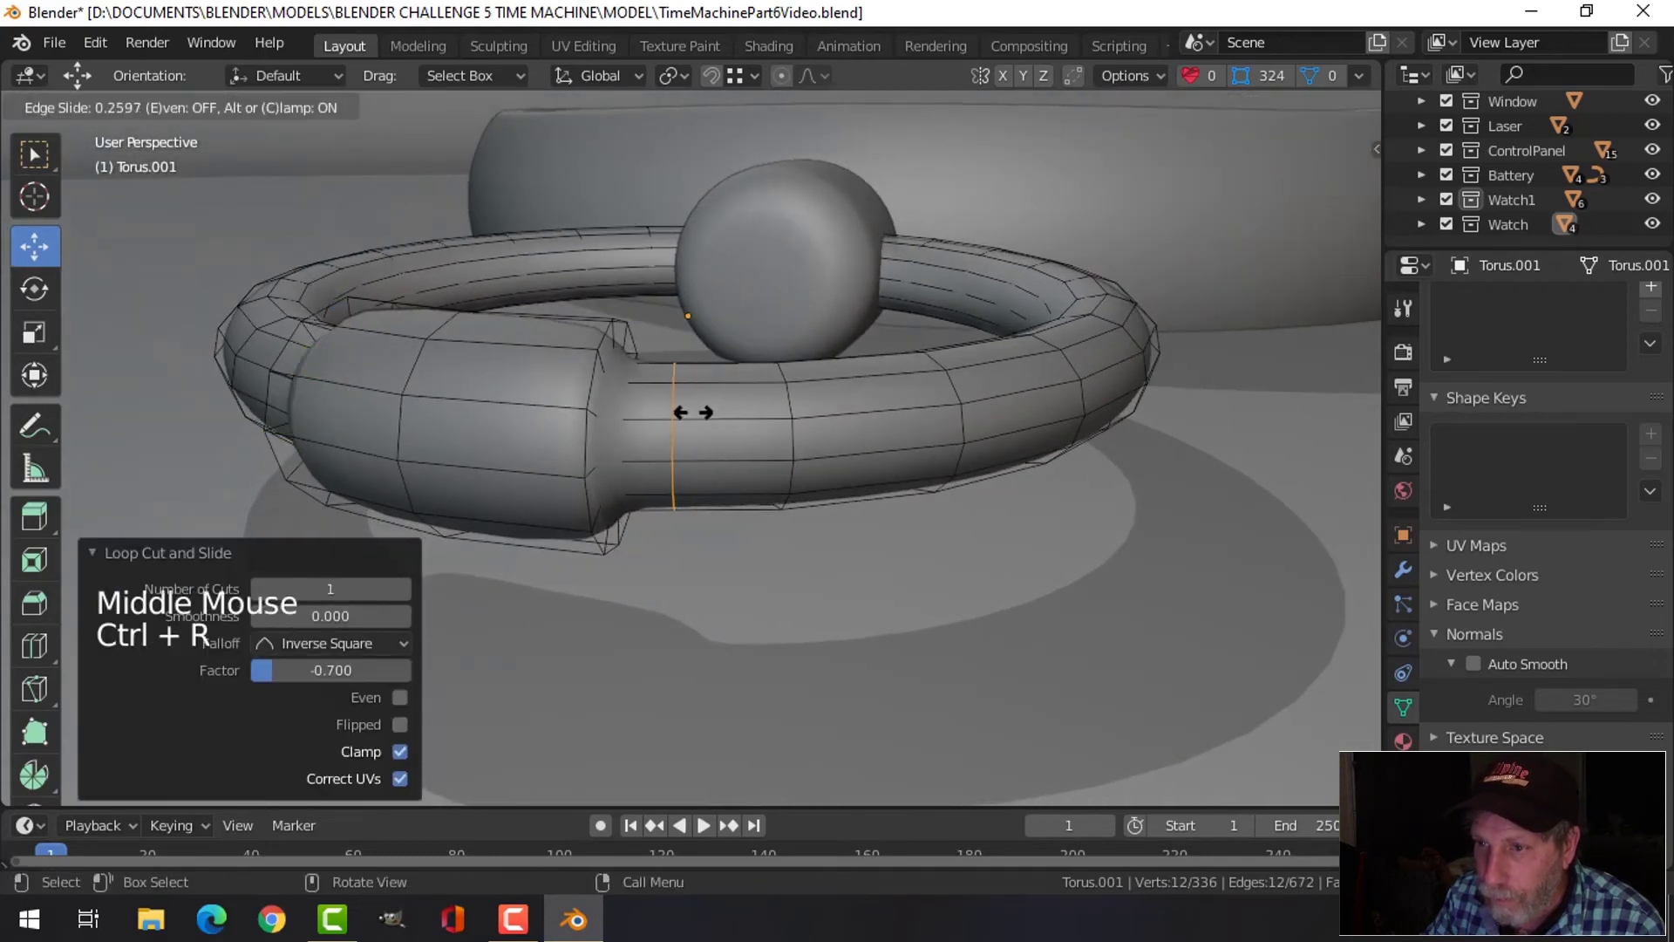
pyautogui.click(628, 427)
# Slide the supporting edge loop on one side closer to the collar and finish editing the ring
pyautogui.moveTo(624, 437); pyautogui.dragTo(595, 483, button='middle')
pyautogui.hotkey('alt', 'a')
pyautogui.keyDown('alt'); pyautogui.keyDown('shift'); pyautogui.click(672, 406); pyautogui.keyUp('shift'); pyautogui.keyUp('alt')
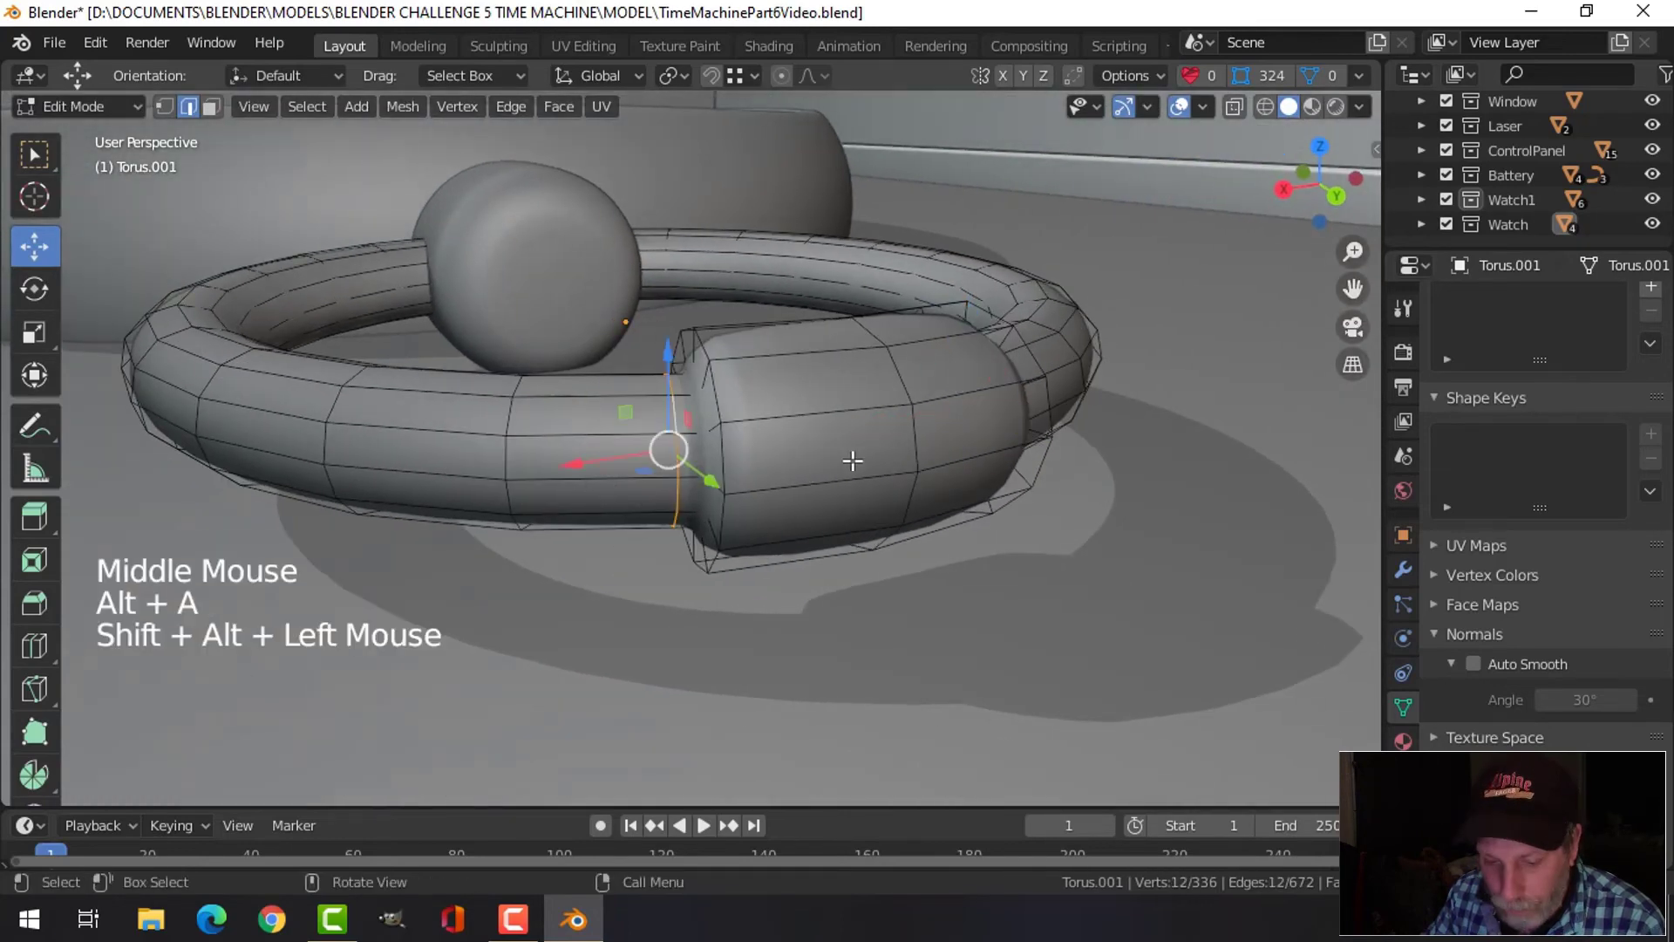
pyautogui.press('g')
pyautogui.press('g')
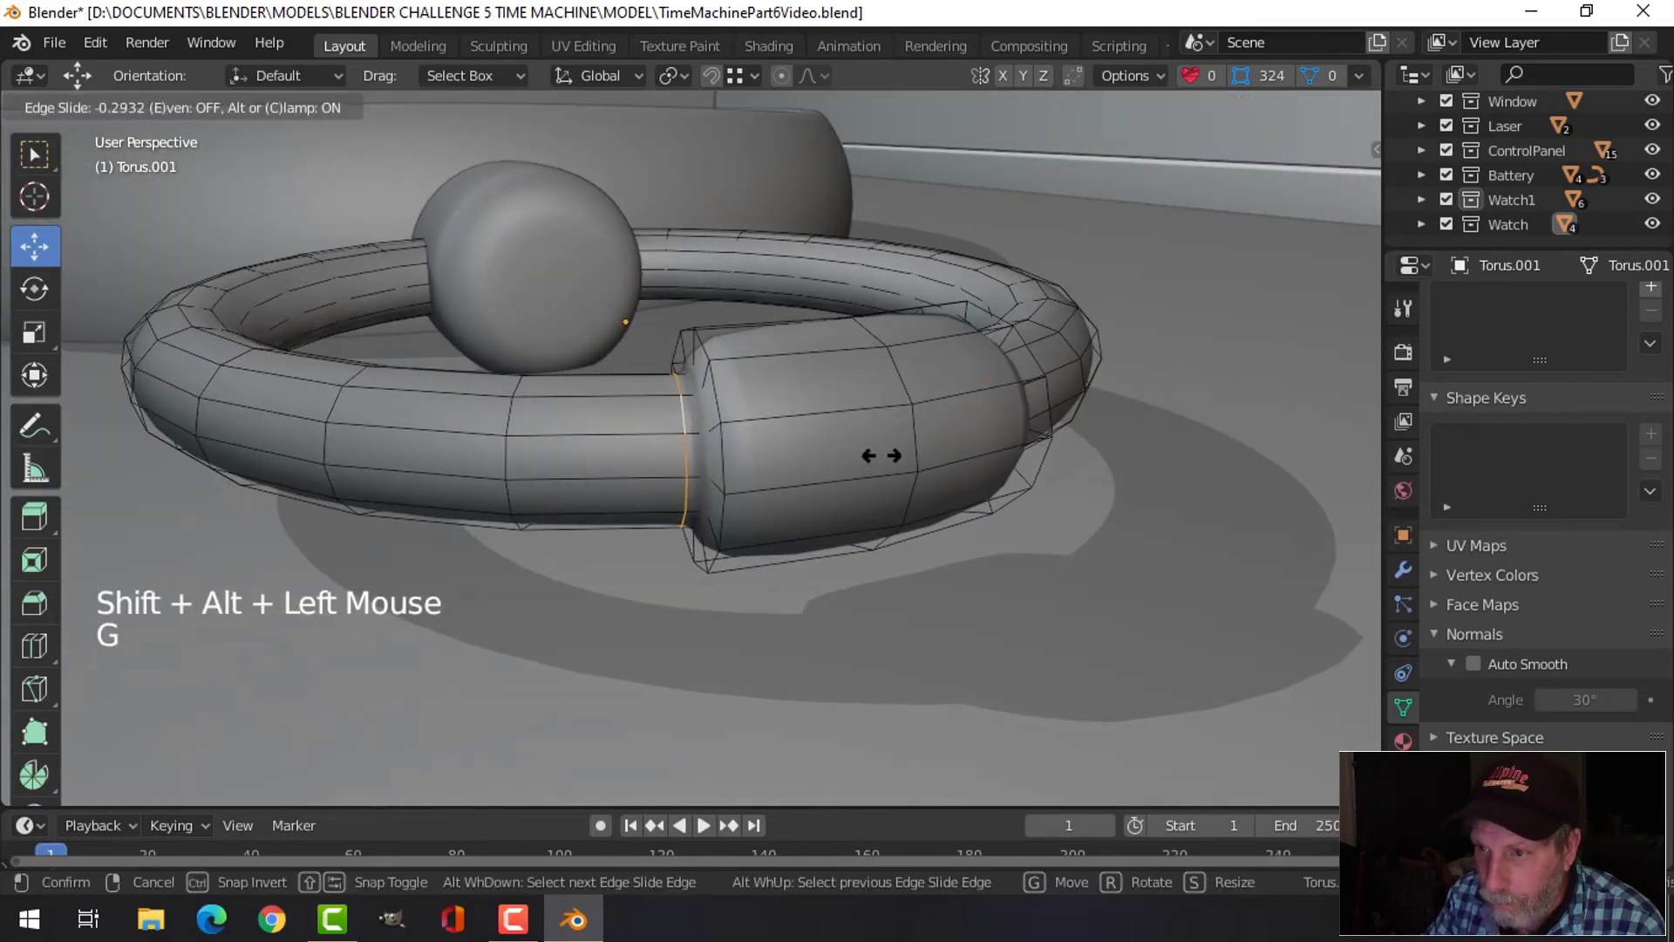
pyautogui.click(887, 453)
pyautogui.press('Tab')
pyautogui.scroll(-4, 878, 463)
pyautogui.hotkey('alt', 'a')
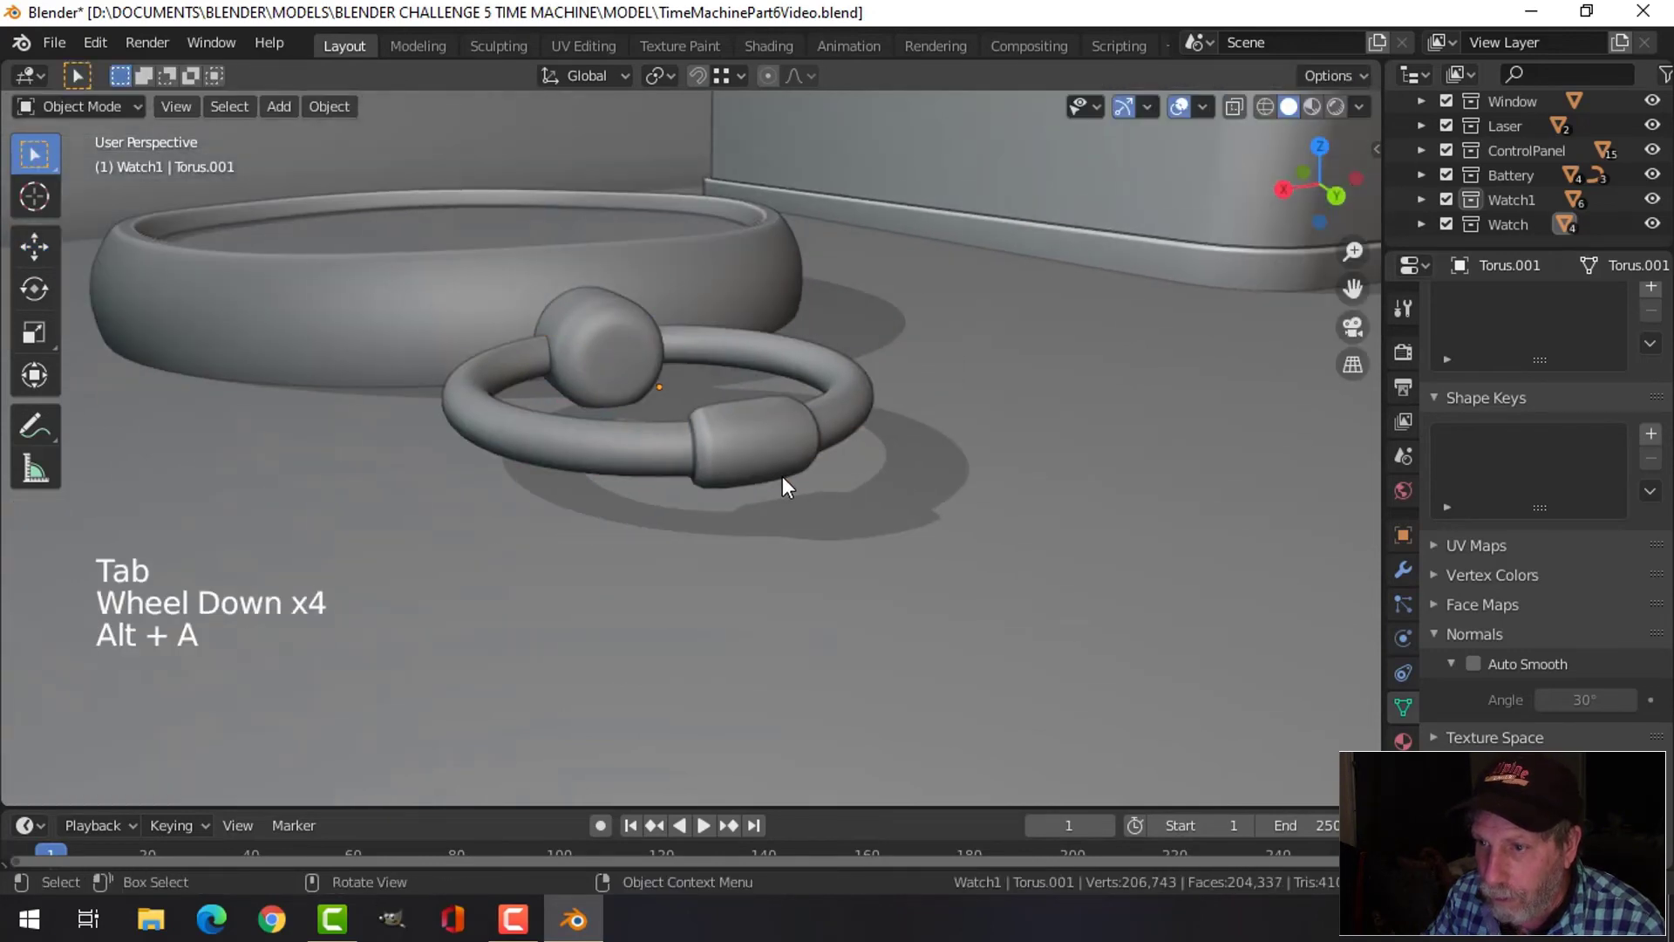
# Open the top ring of the watch mounted on the control panel for mesh editing
pyautogui.scroll(-9, 783, 478)
pyautogui.moveTo(691, 489); pyautogui.dragTo(825, 523, button='middle')
pyautogui.scroll(2, 806, 527)
pyautogui.scroll(-3, 824, 523)
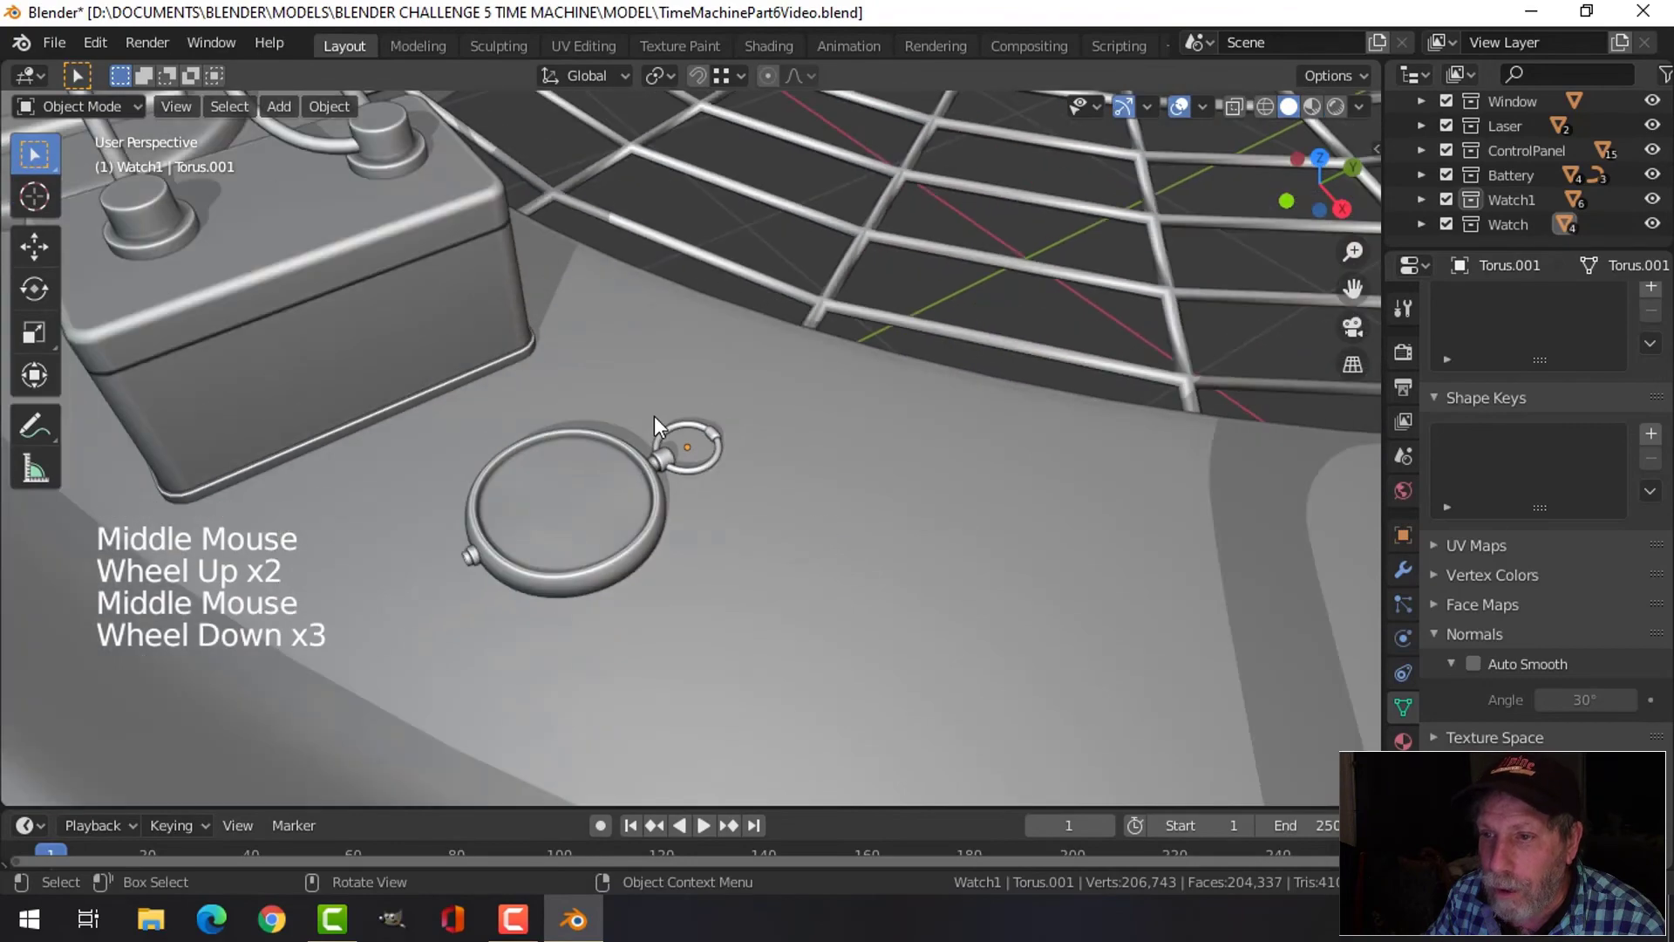
pyautogui.keyDown('shift'); pyautogui.moveTo(654, 416); pyautogui.dragTo(861, 497, button='middle'); pyautogui.keyUp('shift')
pyautogui.scroll(-6, 687, 464)
pyautogui.keyDown('shift'); pyautogui.moveTo(589, 368); pyautogui.dragTo(966, 554, button='middle'); pyautogui.keyUp('shift')
pyautogui.scroll(2, 951, 396)
pyautogui.keyDown('shift'); pyautogui.moveTo(950, 396); pyautogui.dragTo(558, 483, button='middle'); pyautogui.keyUp('shift')
pyautogui.scroll(1, 846, 454)
pyautogui.scroll(2, 846, 453)
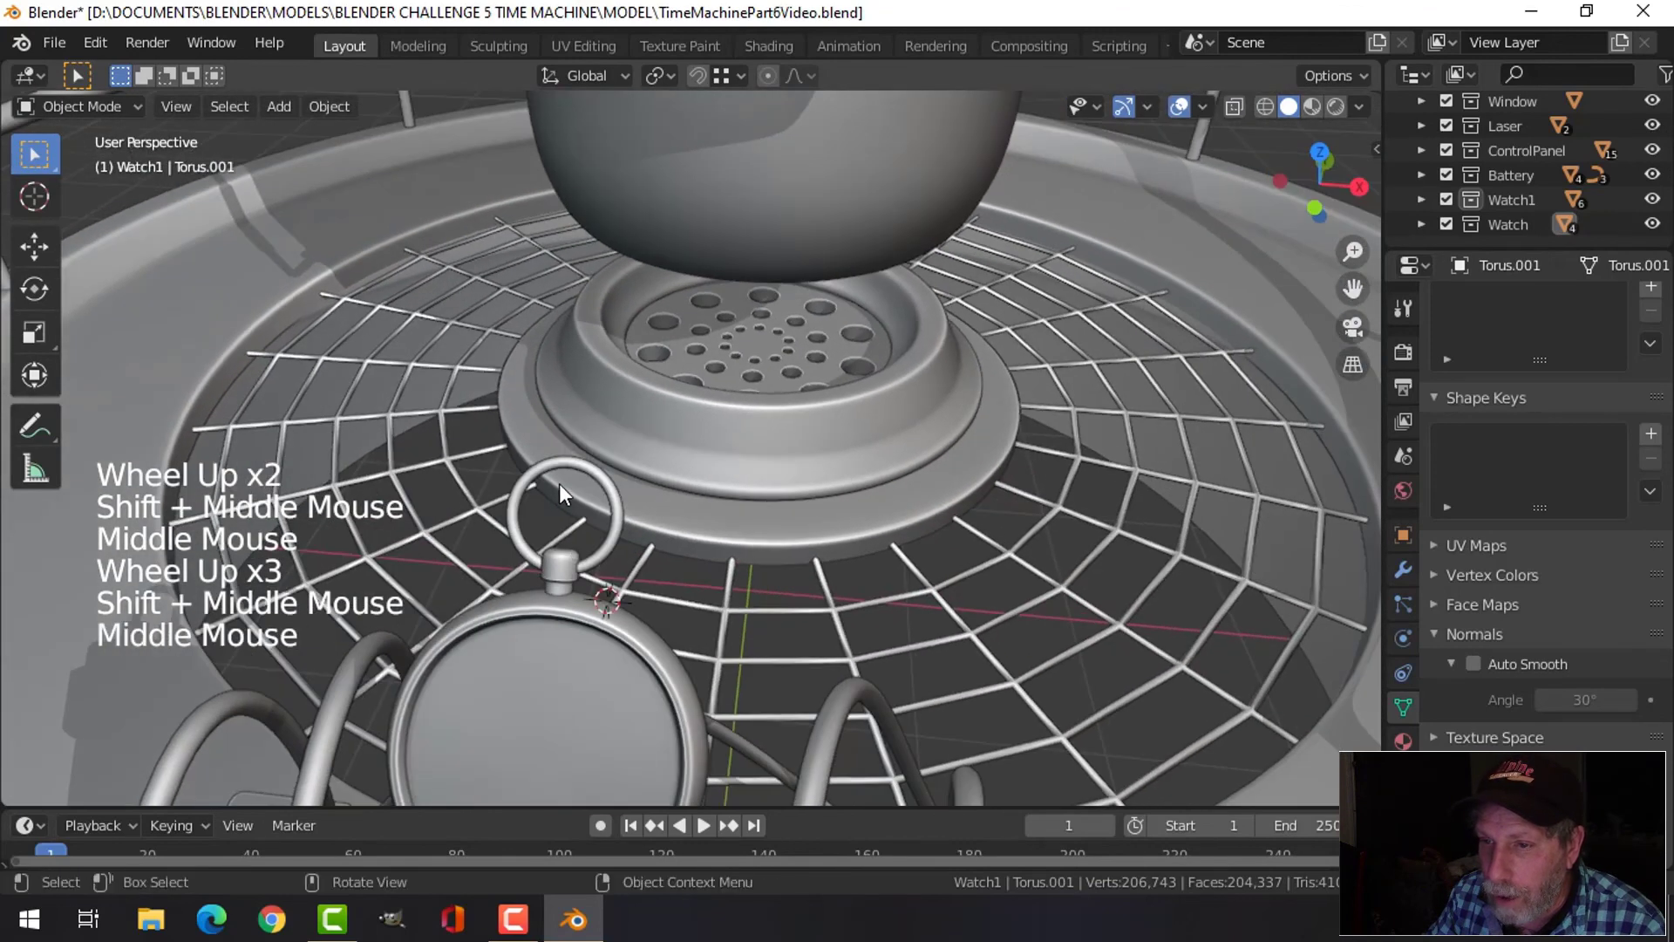
pyautogui.click(561, 465)
pyautogui.press('Tab')
pyautogui.scroll(2, 584, 484)
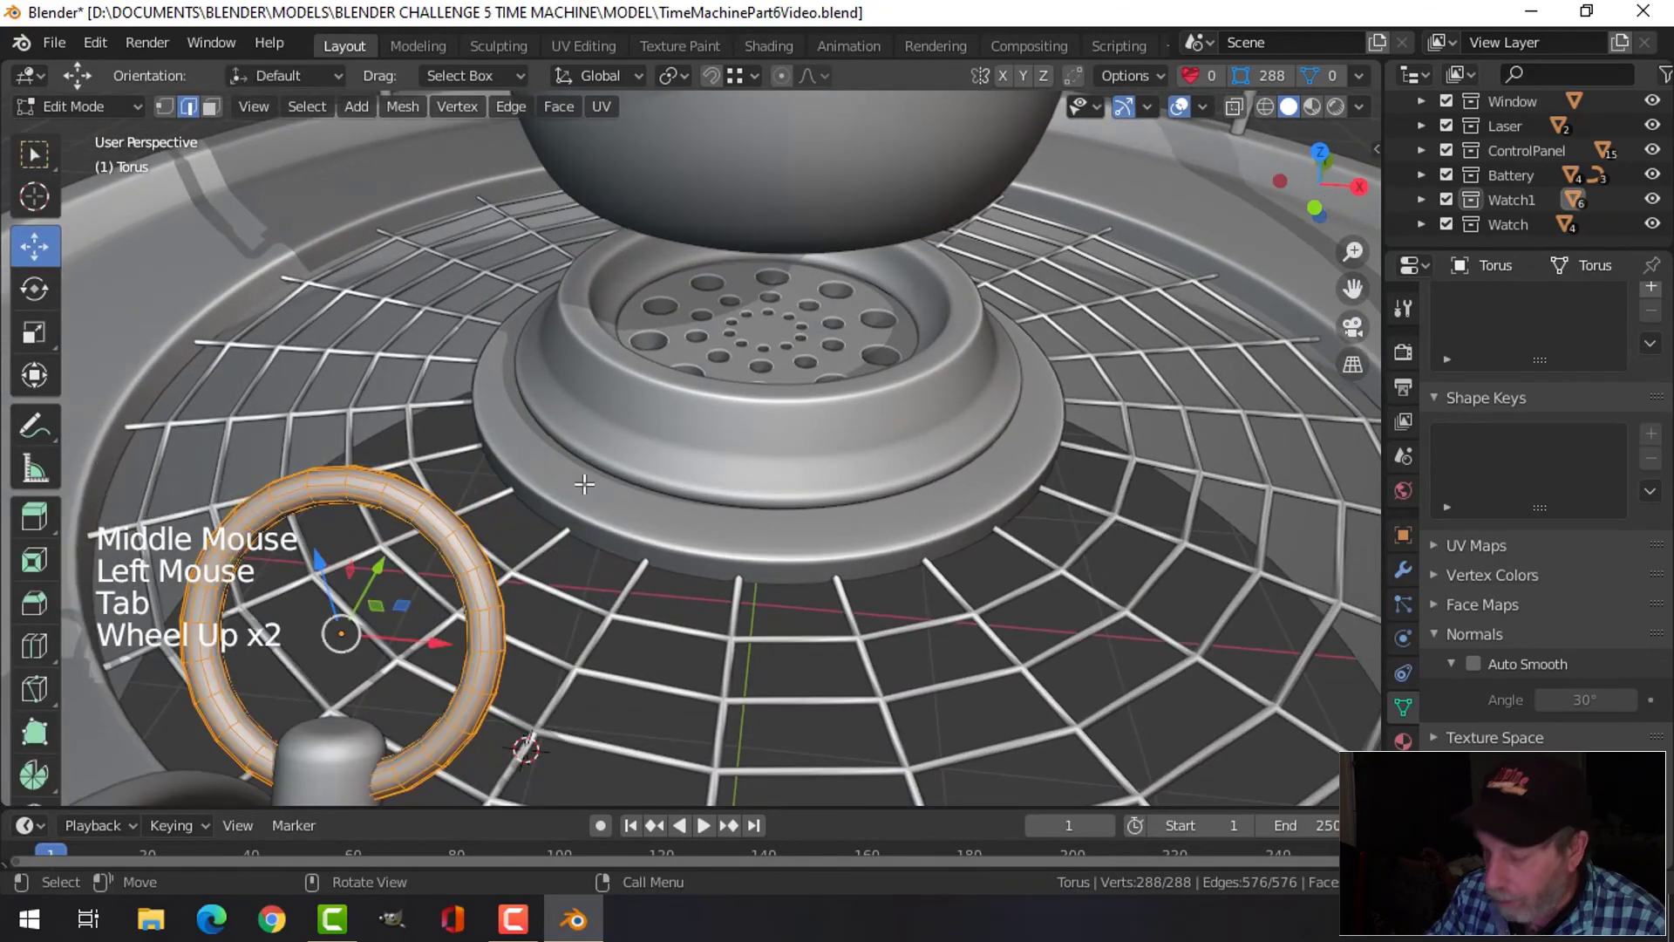
# Select only the two adjacent face loops at the top of the mounted watch's ring, working from the top view
pyautogui.press('KP_7')
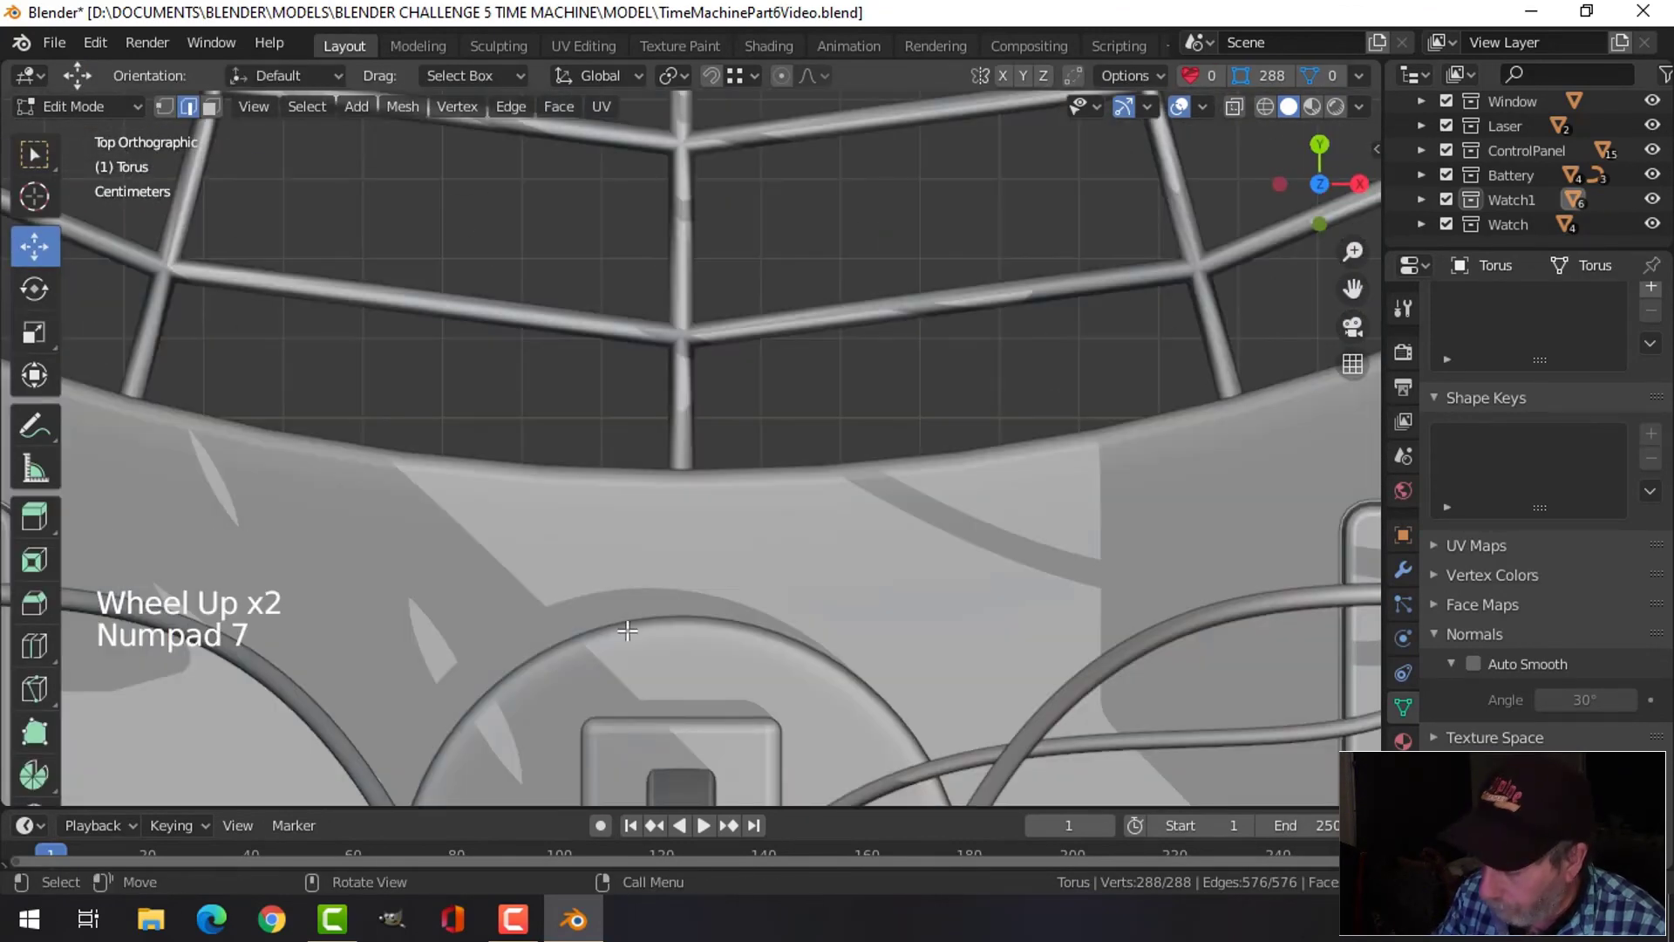
pyautogui.press('KP_Decimal')
pyautogui.scroll(-3, 717, 405)
pyautogui.hotkey('alt', 'a')
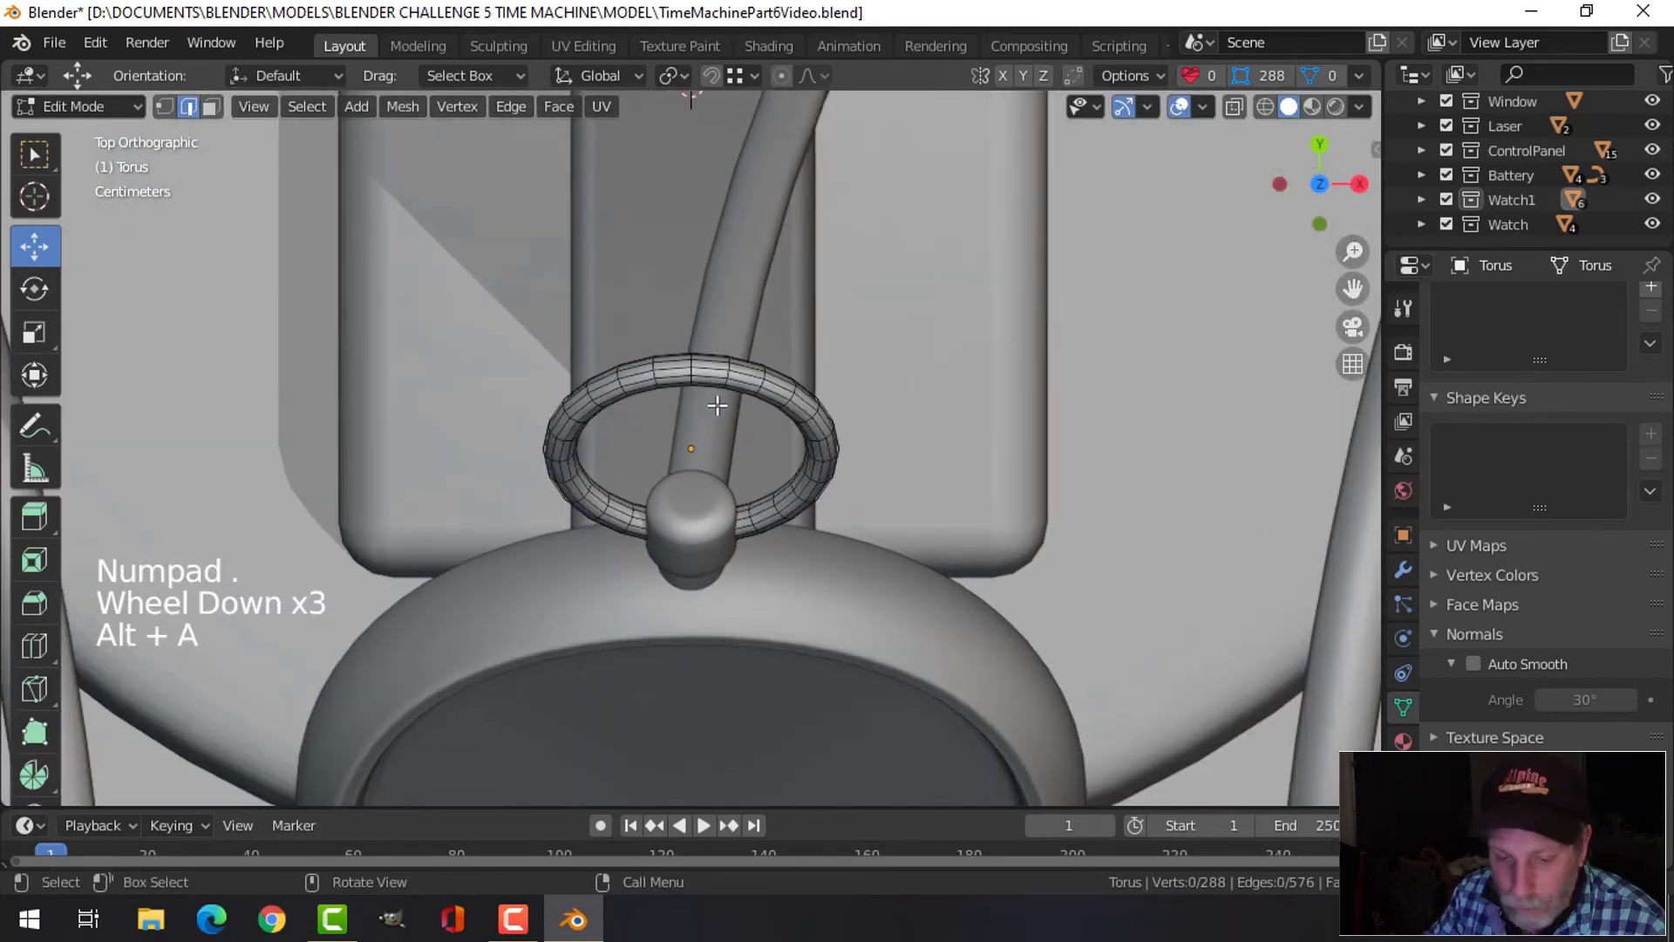
pyautogui.press('3')
pyautogui.keyDown('alt'); pyautogui.keyDown('shift'); pyautogui.click(672, 366); pyautogui.keyUp('shift'); pyautogui.keyUp('alt')
pyautogui.keyDown('alt'); pyautogui.keyDown('shift'); pyautogui.click(710, 364); pyautogui.keyUp('shift'); pyautogui.keyUp('alt')
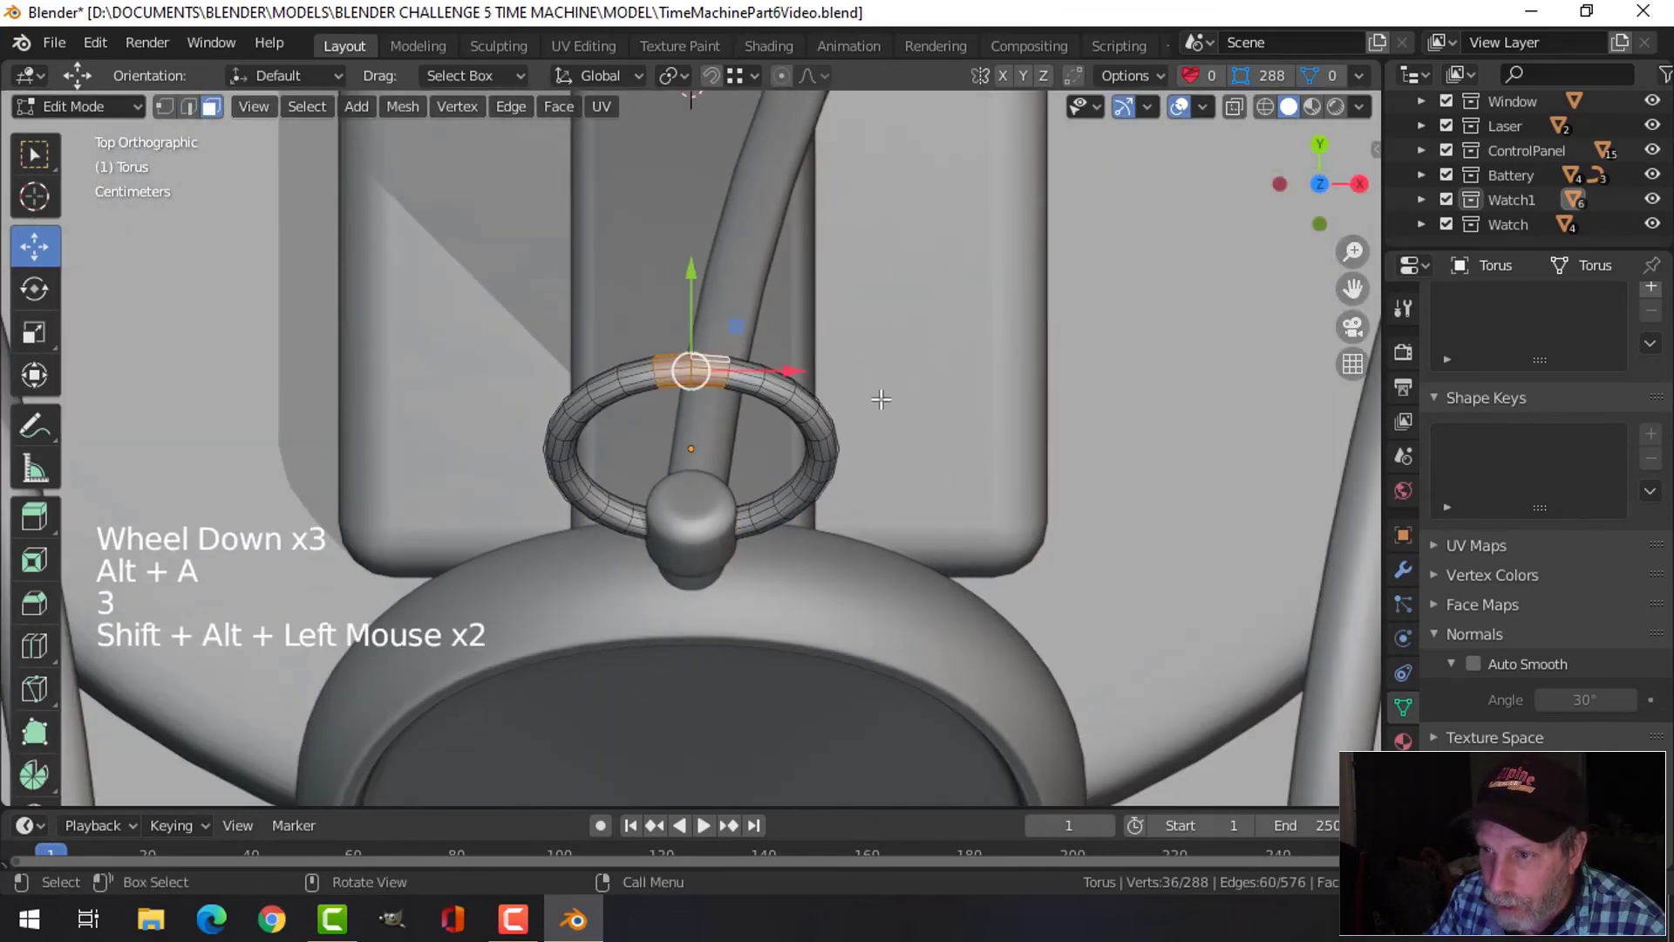
# Extrude the mounted watch ring's selected face loops in place and fatten them outward into a collar
pyautogui.moveTo(881, 399); pyautogui.dragTo(992, 430, button='middle')
pyautogui.press('e')
pyautogui.hotkey('alt', 's')
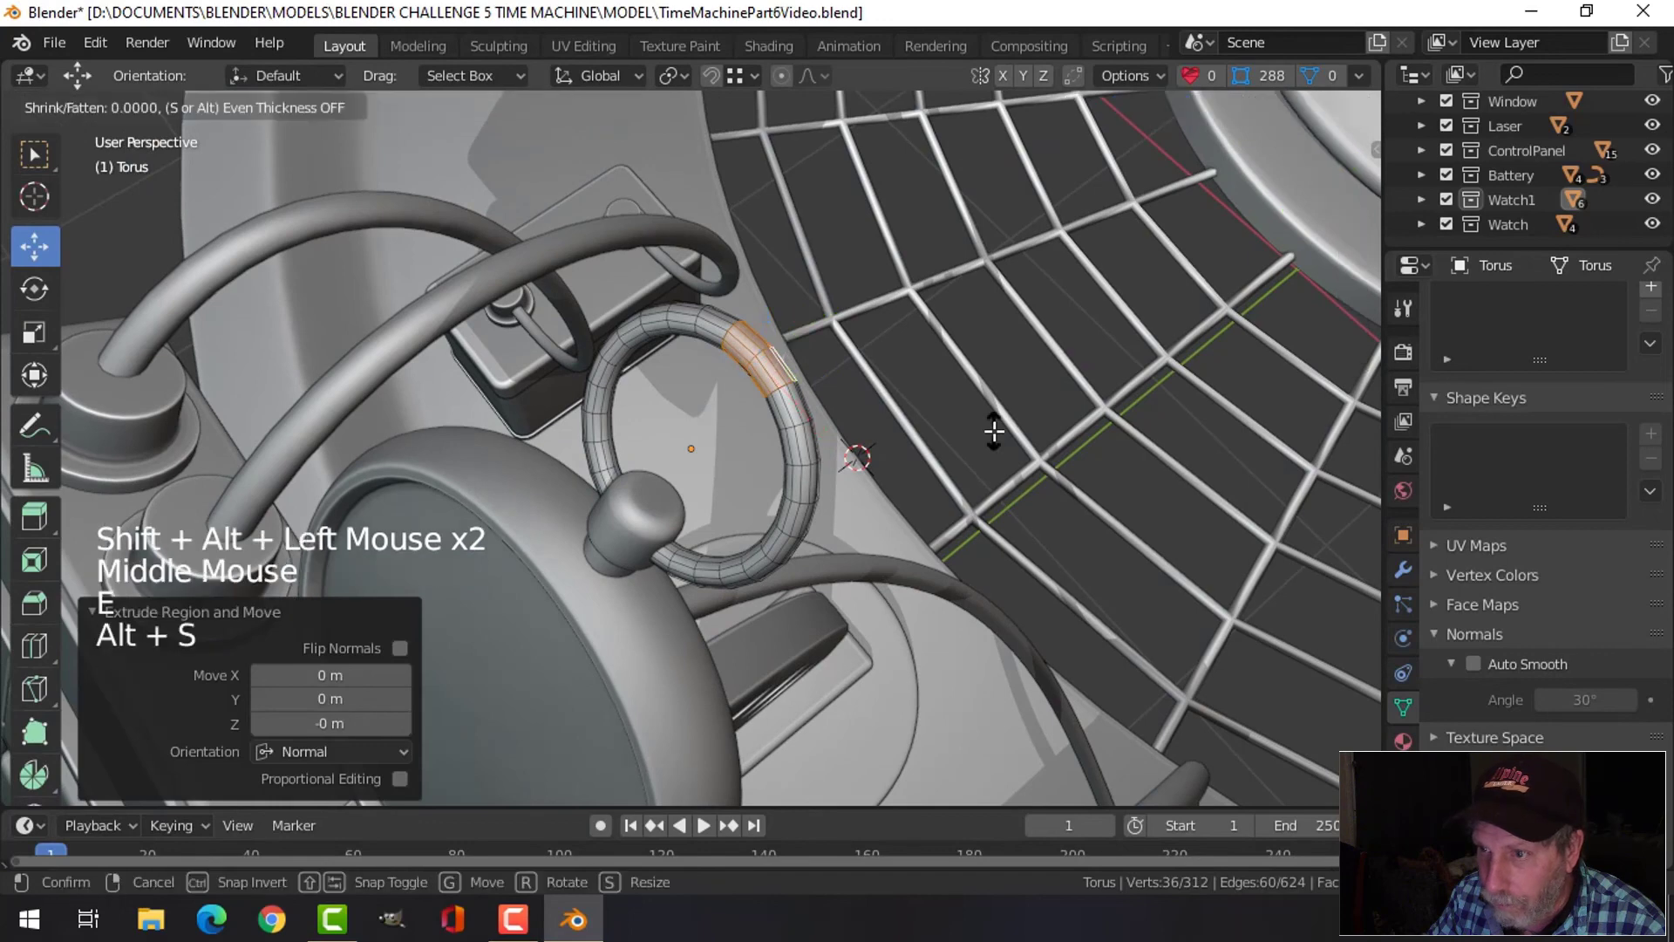
pyautogui.click(997, 327)
pyautogui.moveTo(945, 441); pyautogui.dragTo(872, 418, button='middle')
pyautogui.hotkey('alt', 'a')
pyautogui.hotkey('ctrl', 'r')
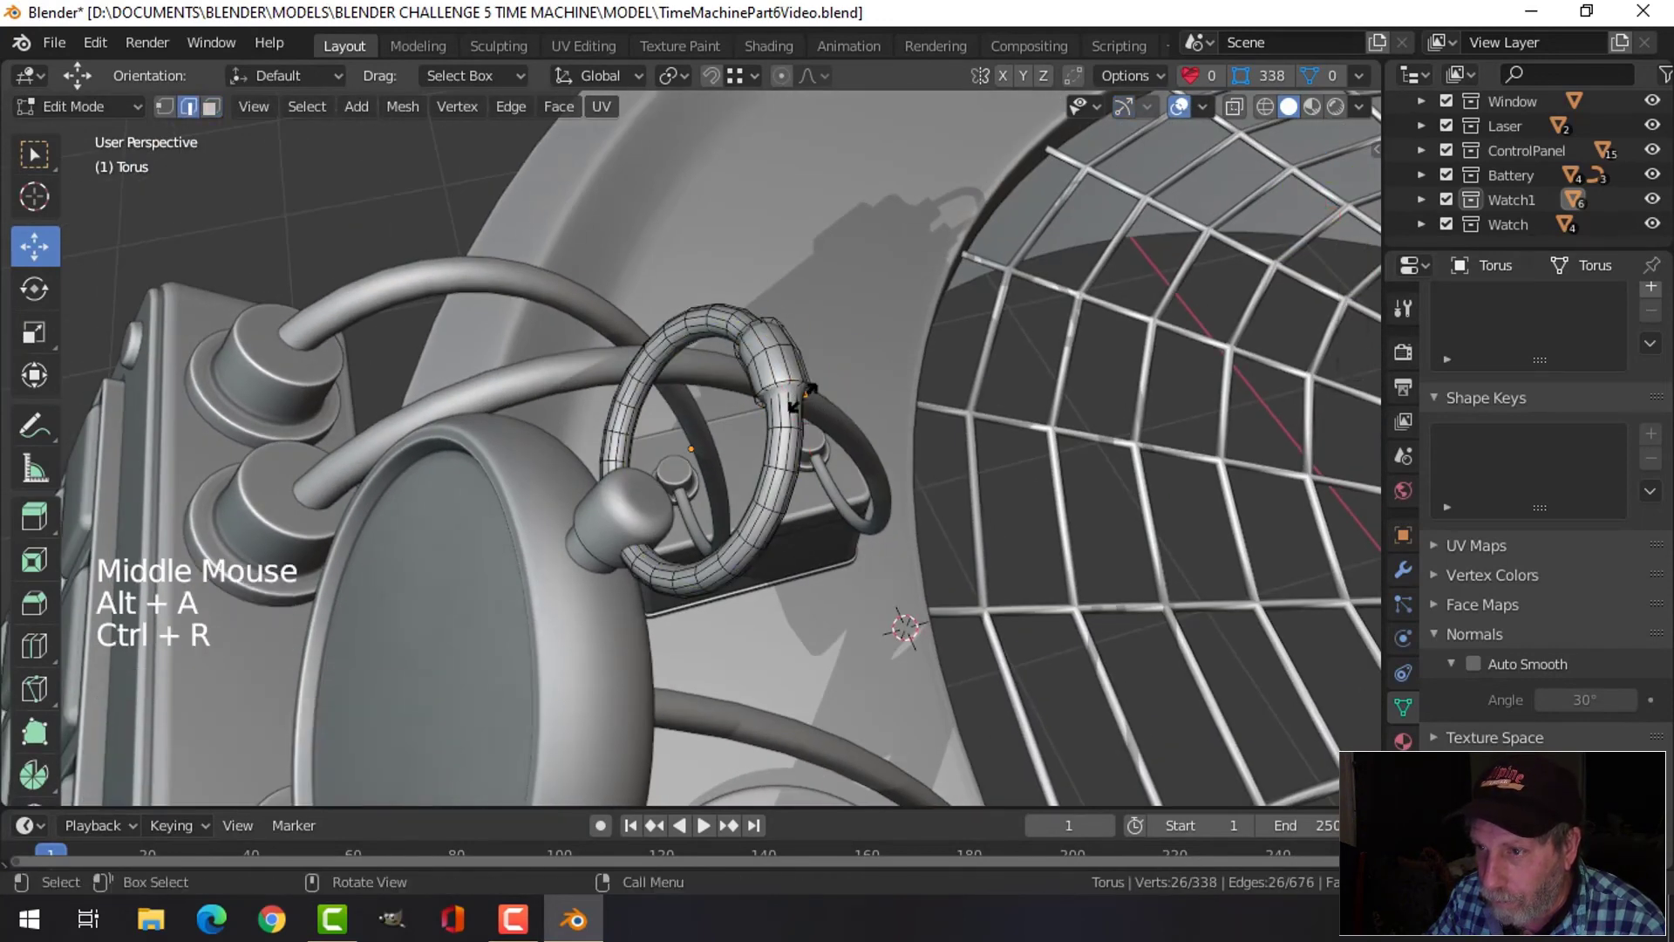
pyautogui.click(798, 397)
pyautogui.click(797, 402)
pyautogui.hotkey('ctrl', 'z')
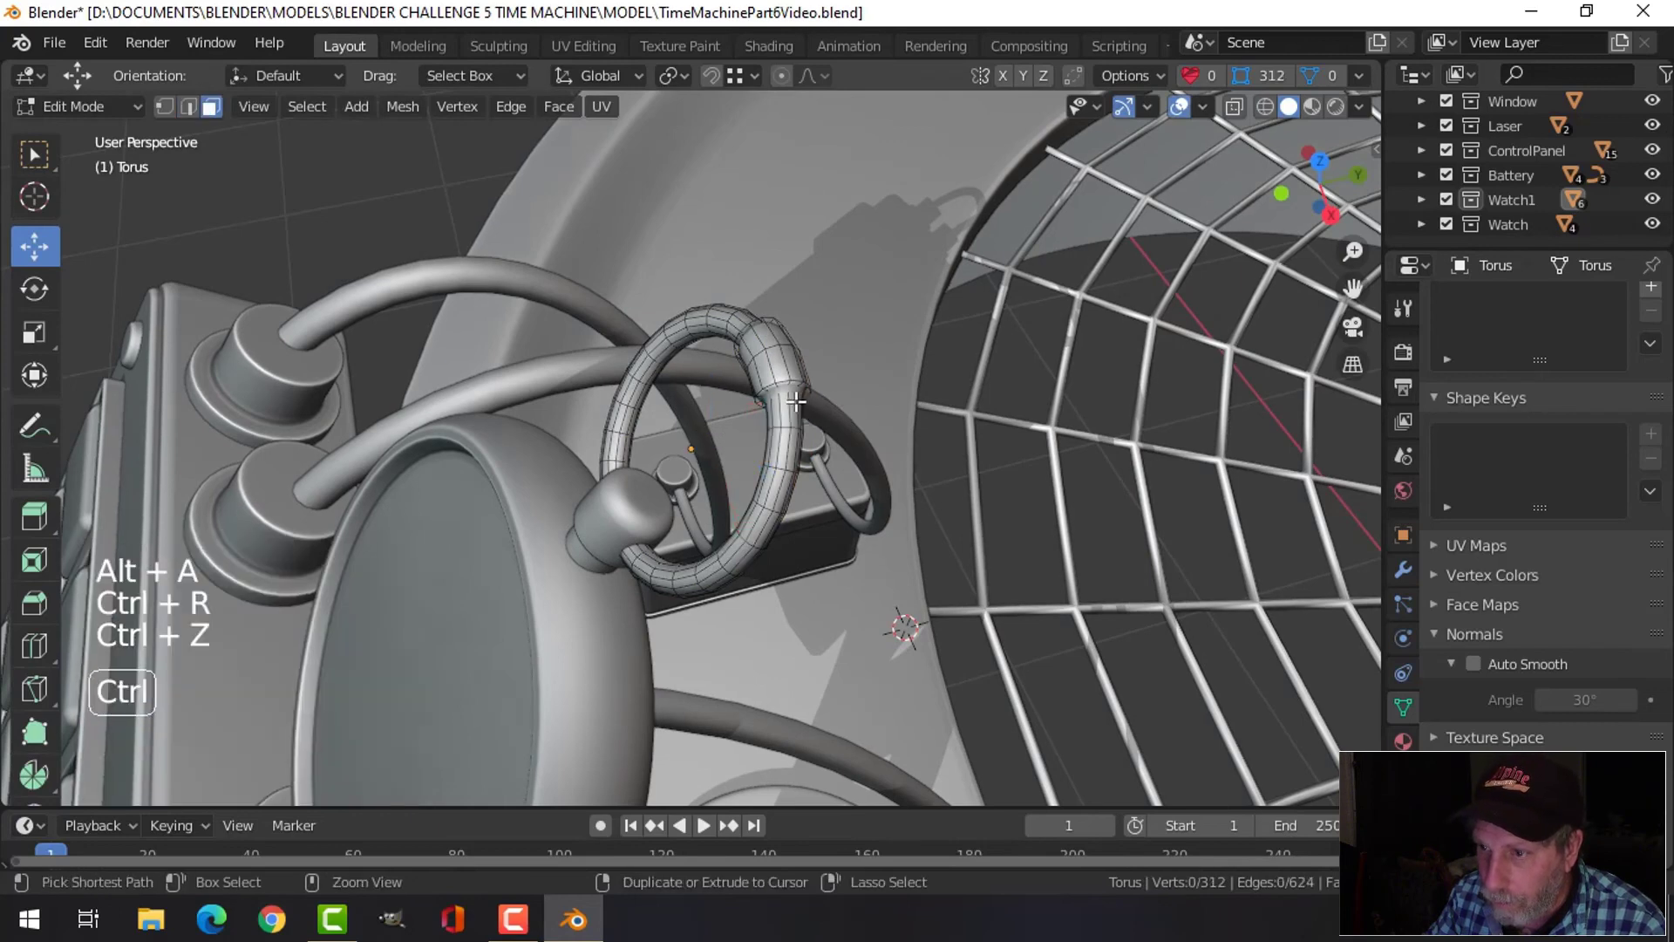
# Add a loop cut around the mounted watch's ring on each side of its collar and finish editing the mesh
pyautogui.hotkey('ctrl', 'r')
pyautogui.click(785, 411)
pyautogui.click(787, 383)
pyautogui.moveTo(786, 383); pyautogui.dragTo(654, 334, button='middle')
pyautogui.hotkey('ctrl', 'r')
pyautogui.click(649, 334)
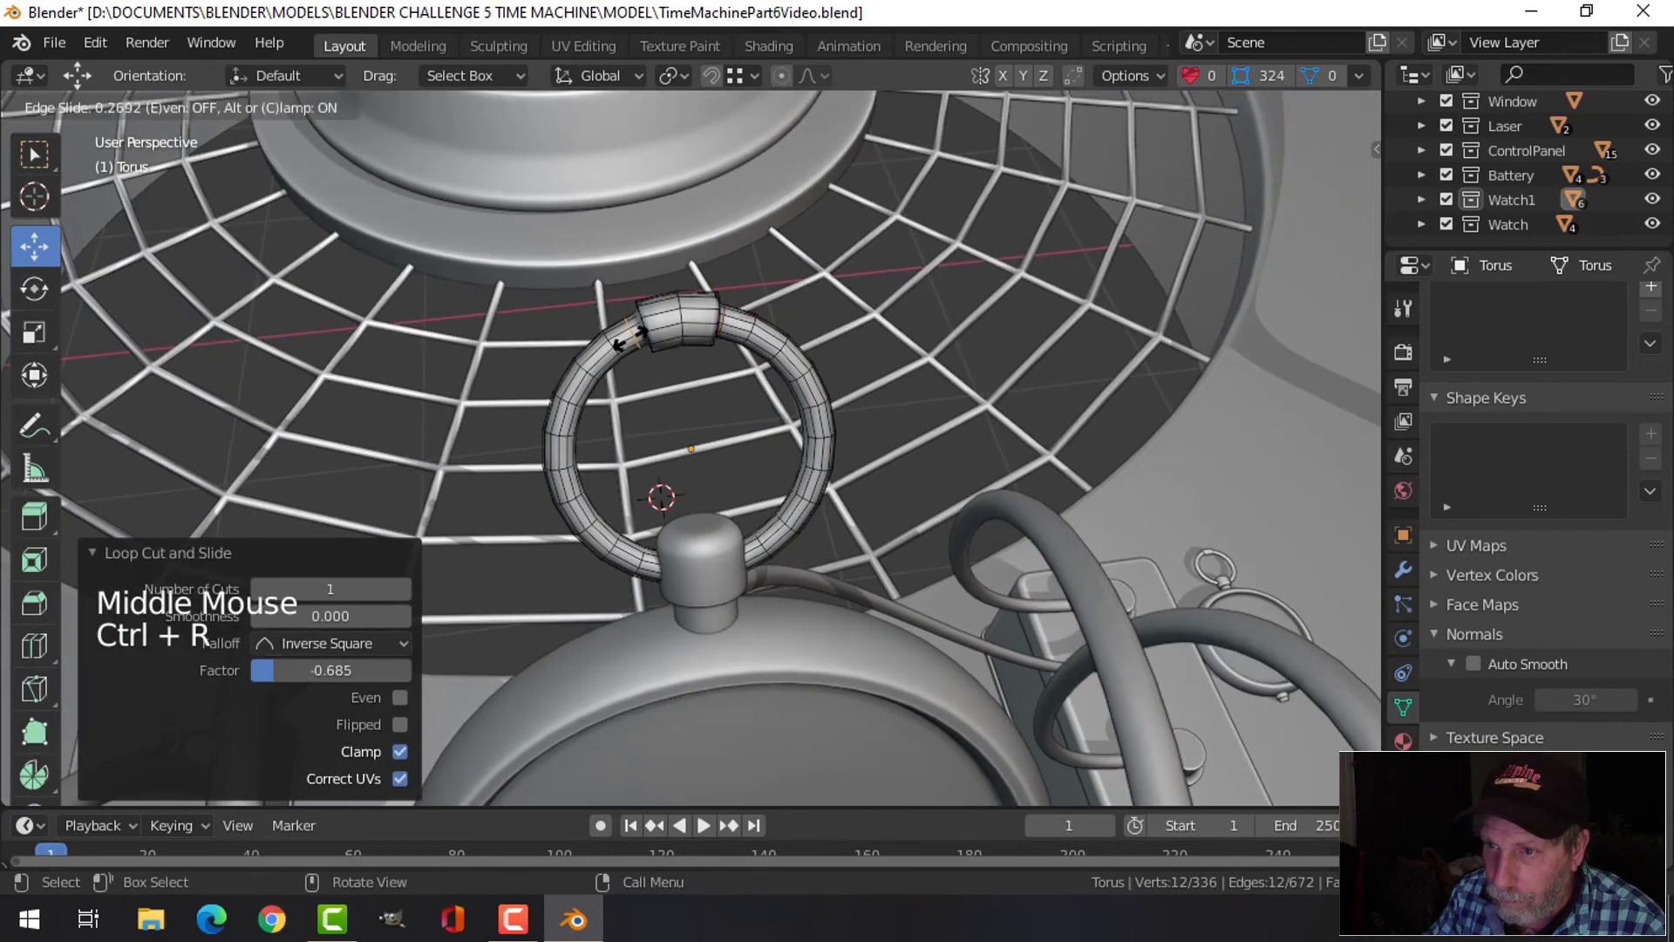
pyautogui.click(642, 334)
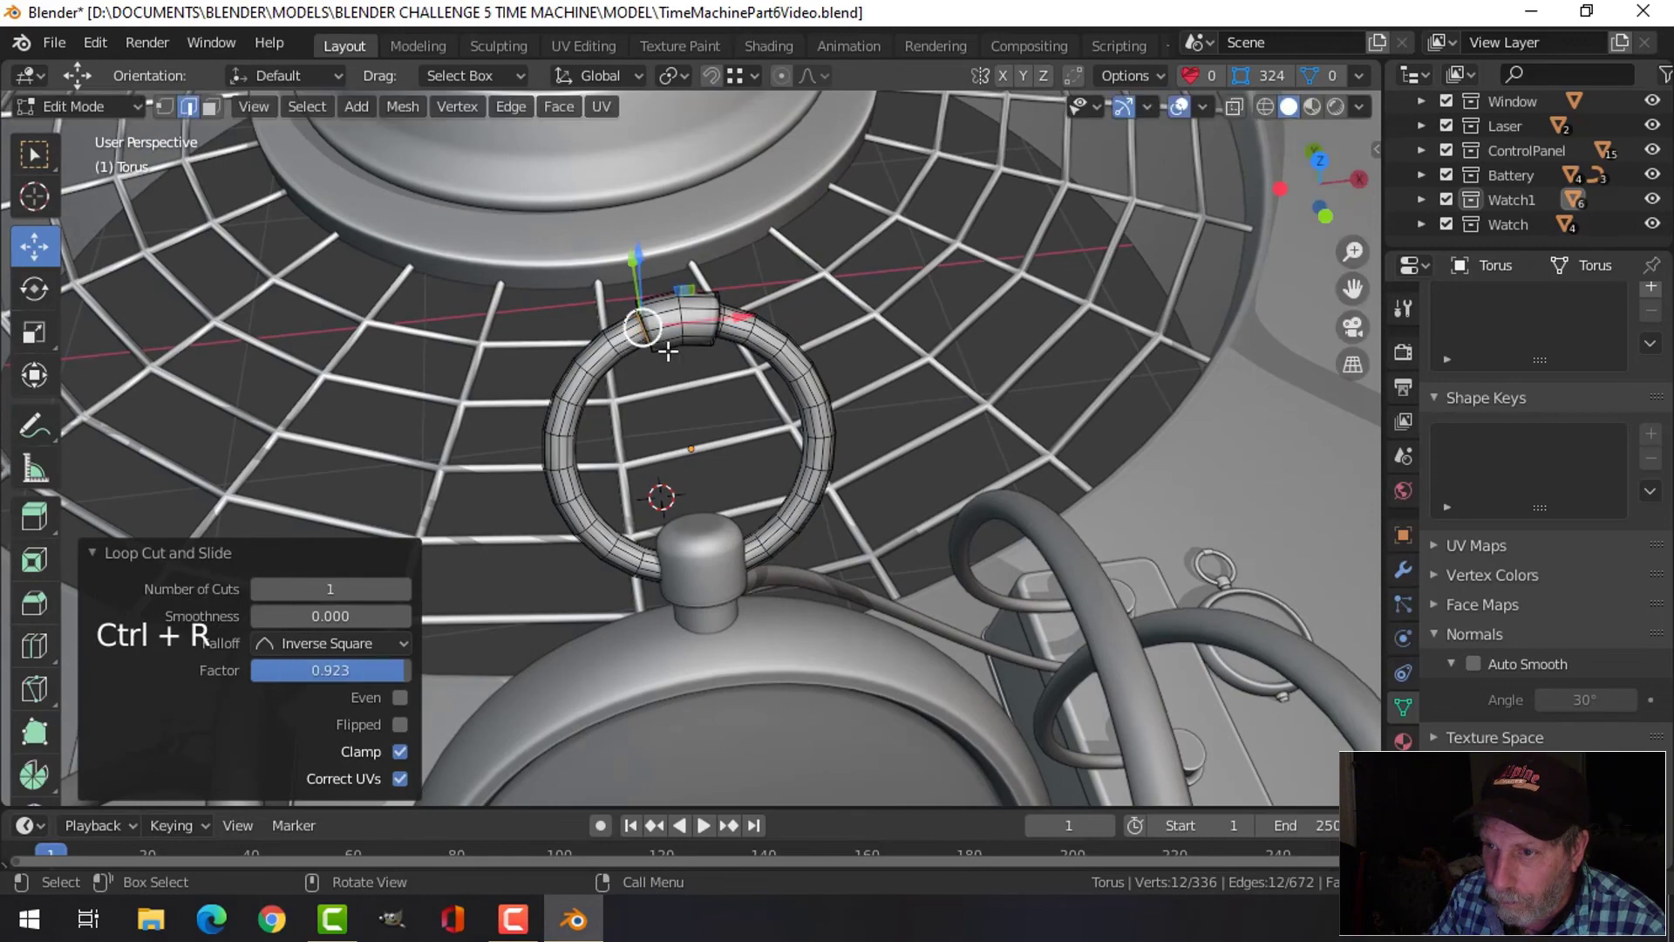
pyautogui.press('Tab')
pyautogui.scroll(-3, 940, 441)
pyautogui.hotkey('alt', 'a')
# Hide the viewport gizmos and overlays for a clean view of the mounted watch and control panel
pyautogui.moveTo(940, 442); pyautogui.dragTo(792, 411, button='middle')
pyautogui.scroll(-3, 788, 511)
pyautogui.scroll(-3, 789, 511)
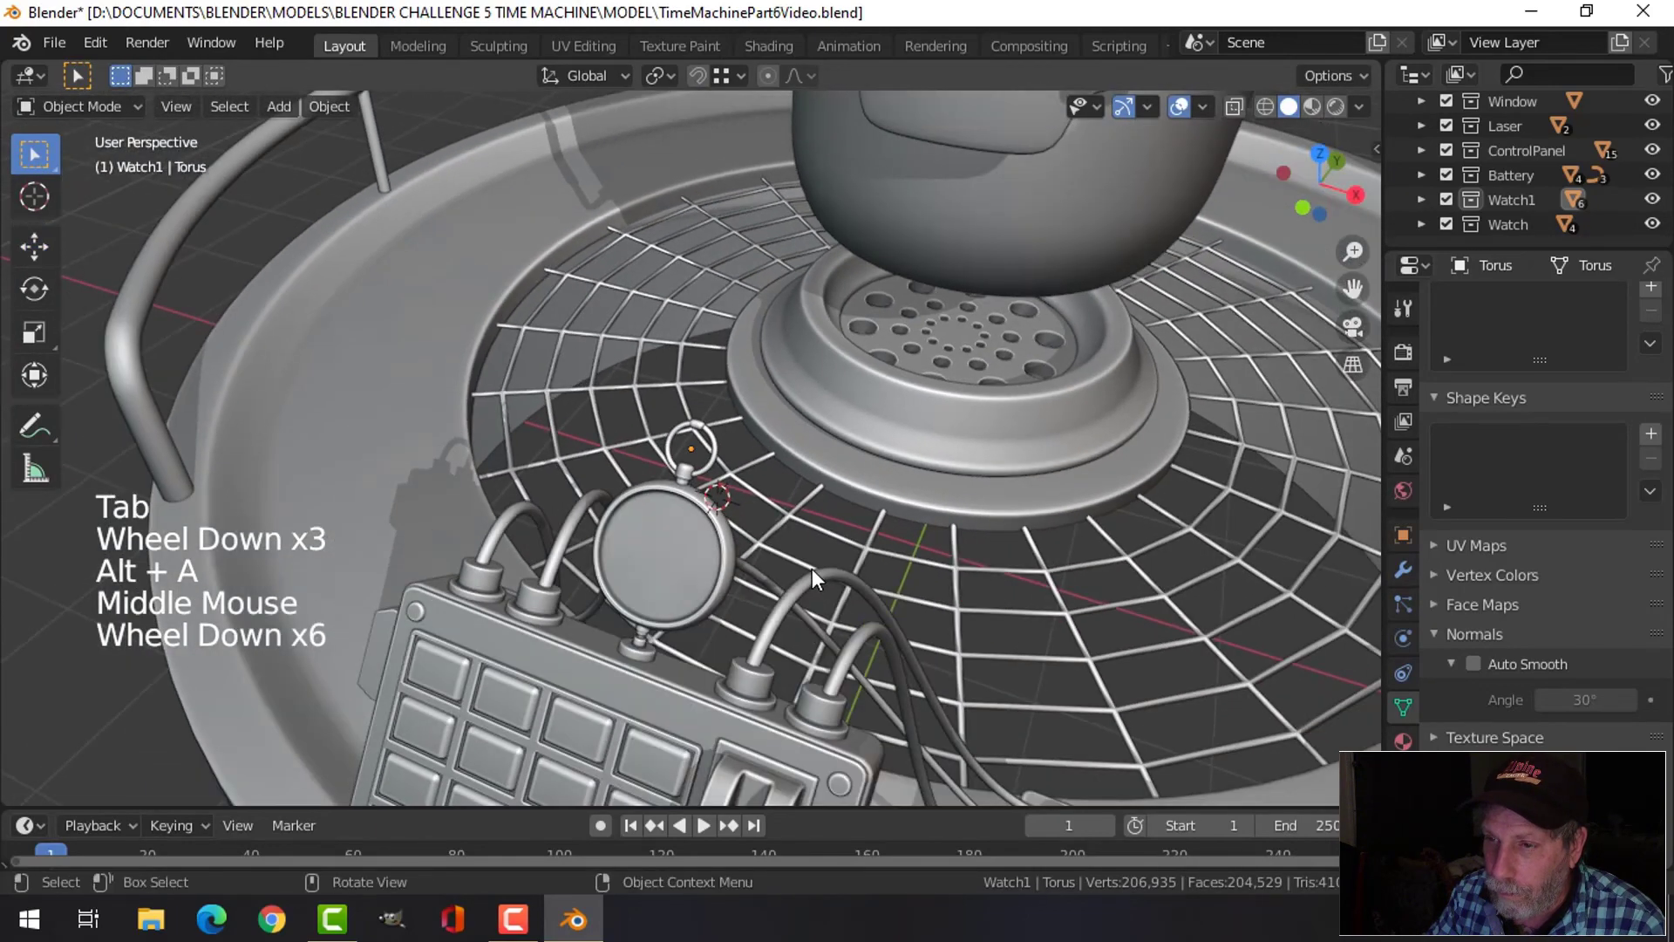
pyautogui.moveTo(813, 569); pyautogui.dragTo(725, 498, button='middle')
pyautogui.click(1125, 107)
pyautogui.click(1178, 106)
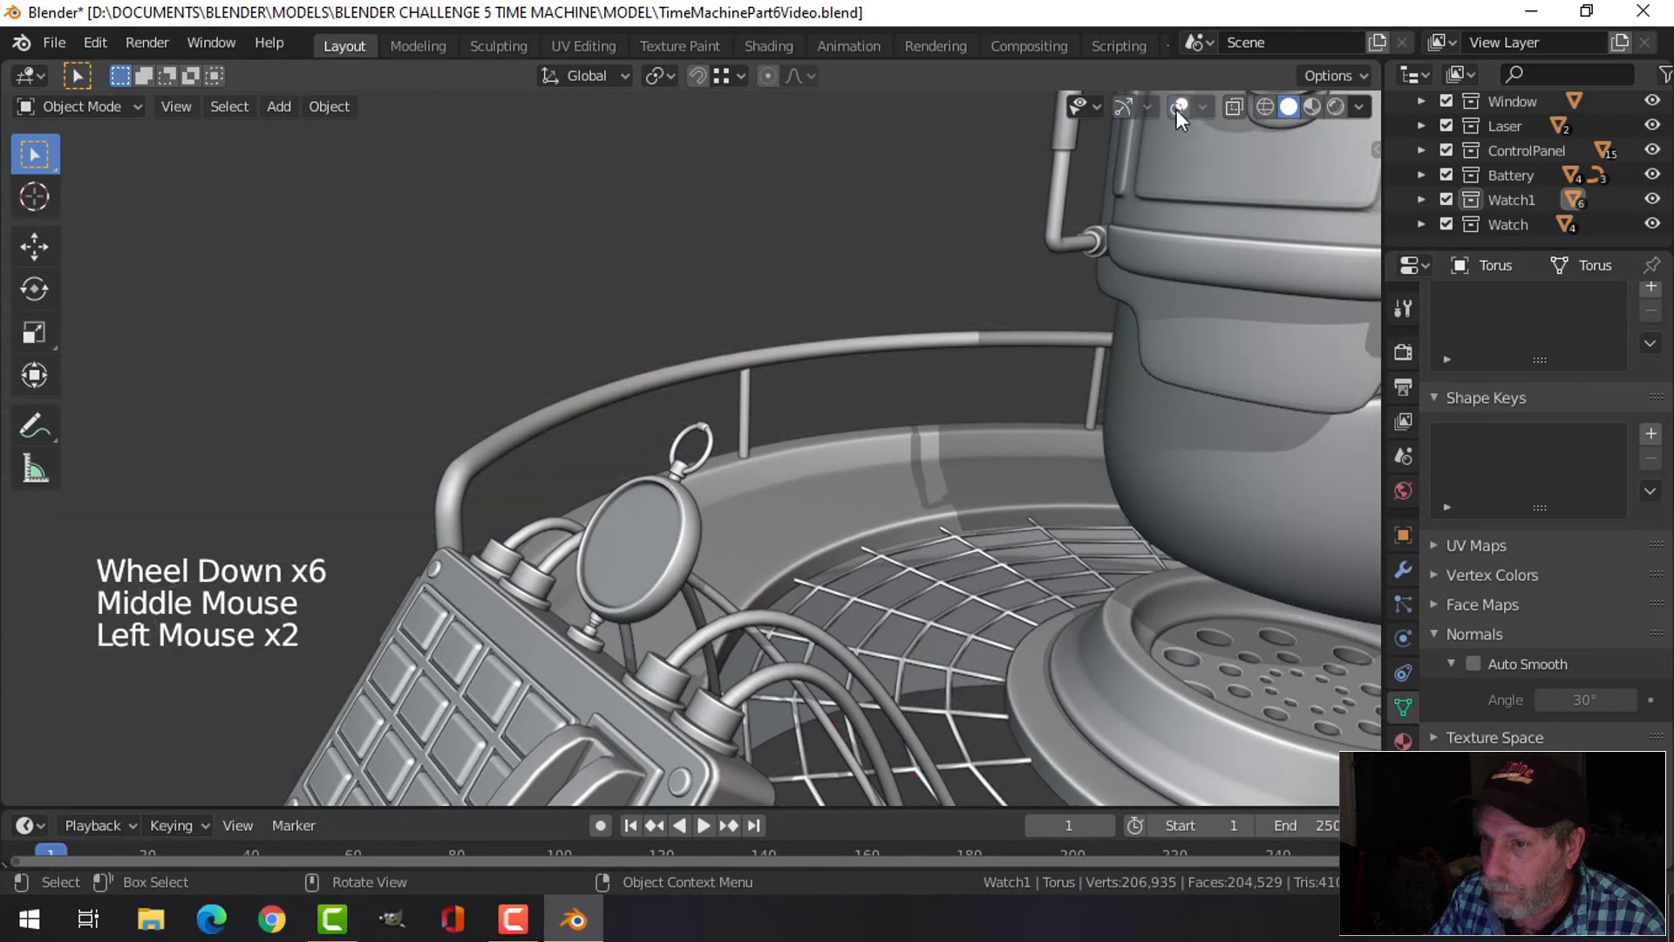
# Examine the mounted watch, cables, keypad and lever of the control panel from the back and front
pyautogui.moveTo(867, 530)
pyautogui.mouseDown(button='middle')
pyautogui.moveTo(1130, 531)
pyautogui.moveTo(950, 625)
pyautogui.moveTo(1025, 667)
pyautogui.moveTo(869, 611)
pyautogui.moveTo(933, 558)
pyautogui.moveTo(912, 507)
pyautogui.moveTo(876, 560)
pyautogui.mouseUp(button='middle')
pyautogui.scroll(-1, 1095, 561)
pyautogui.scroll(3, 869, 610)
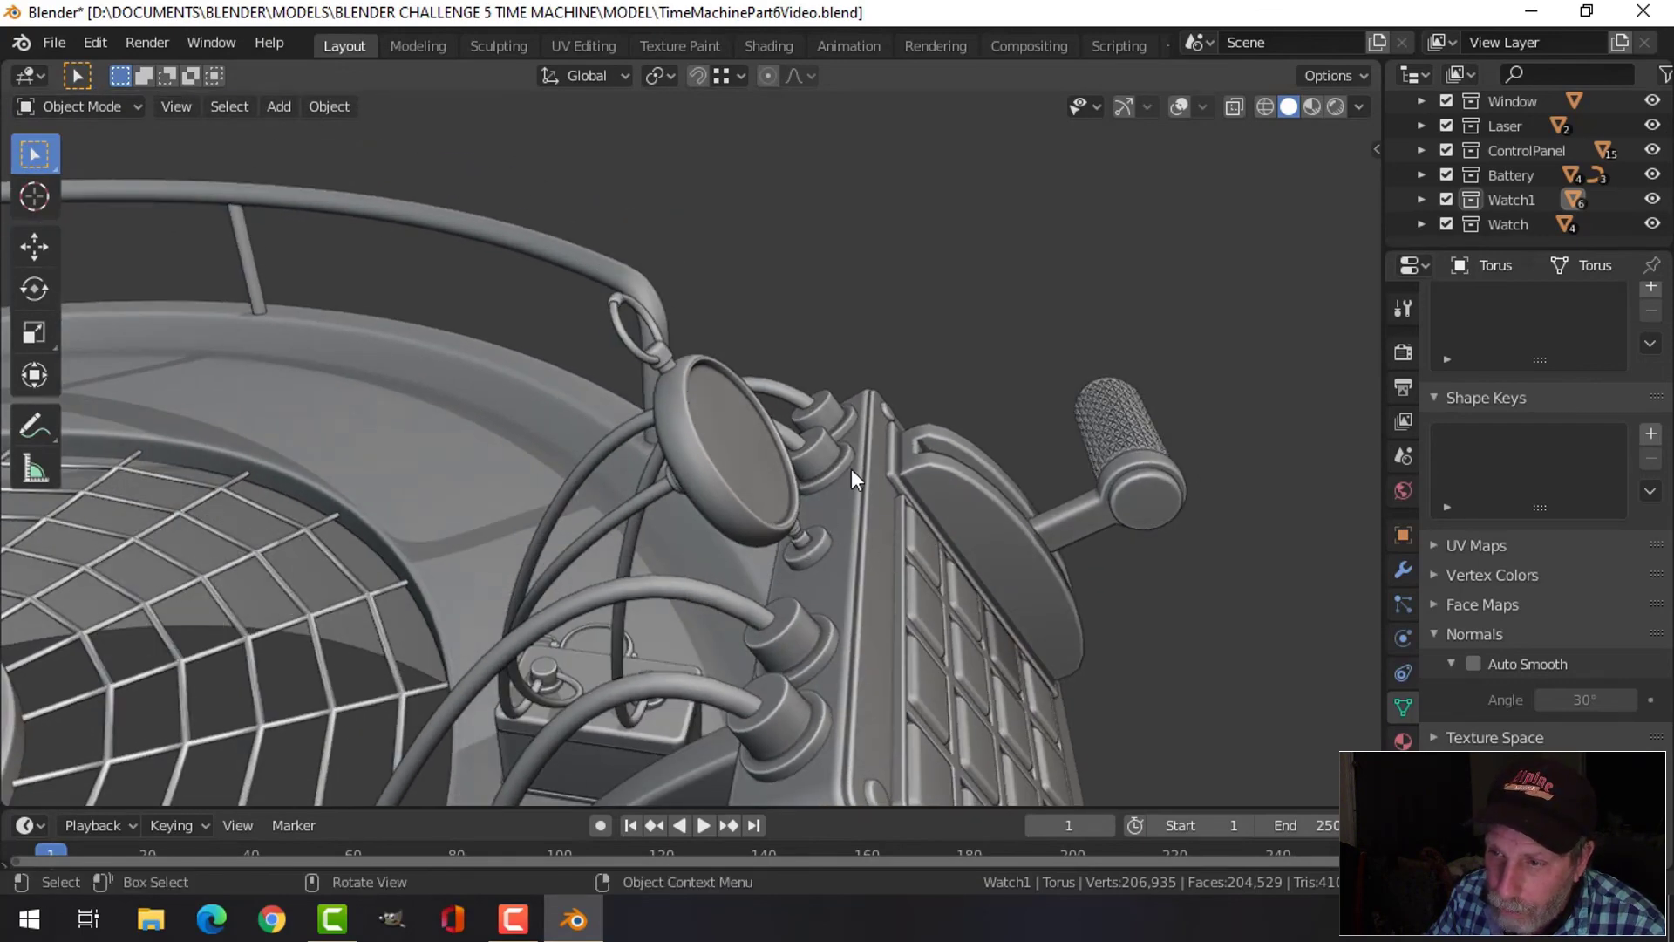
pyautogui.scroll(-2, 917, 479)
pyautogui.moveTo(1085, 612); pyautogui.dragTo(887, 624, button='middle')
pyautogui.scroll(-2, 908, 600)
pyautogui.scroll(-1, 887, 624)
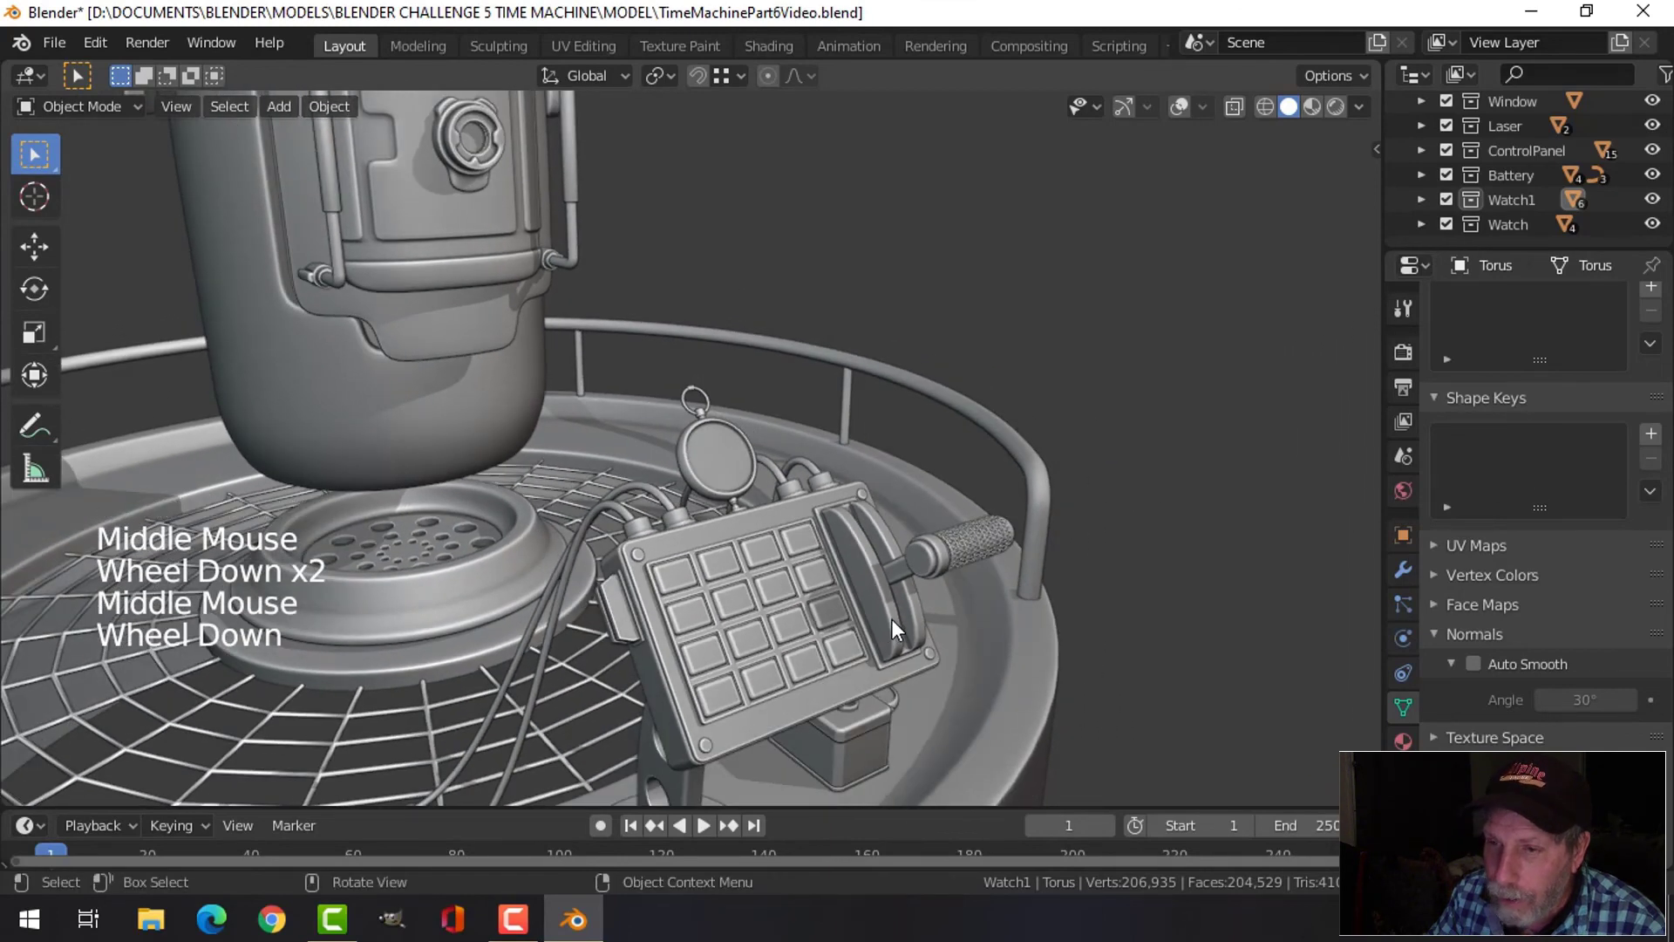
pyautogui.scroll(2, 893, 623)
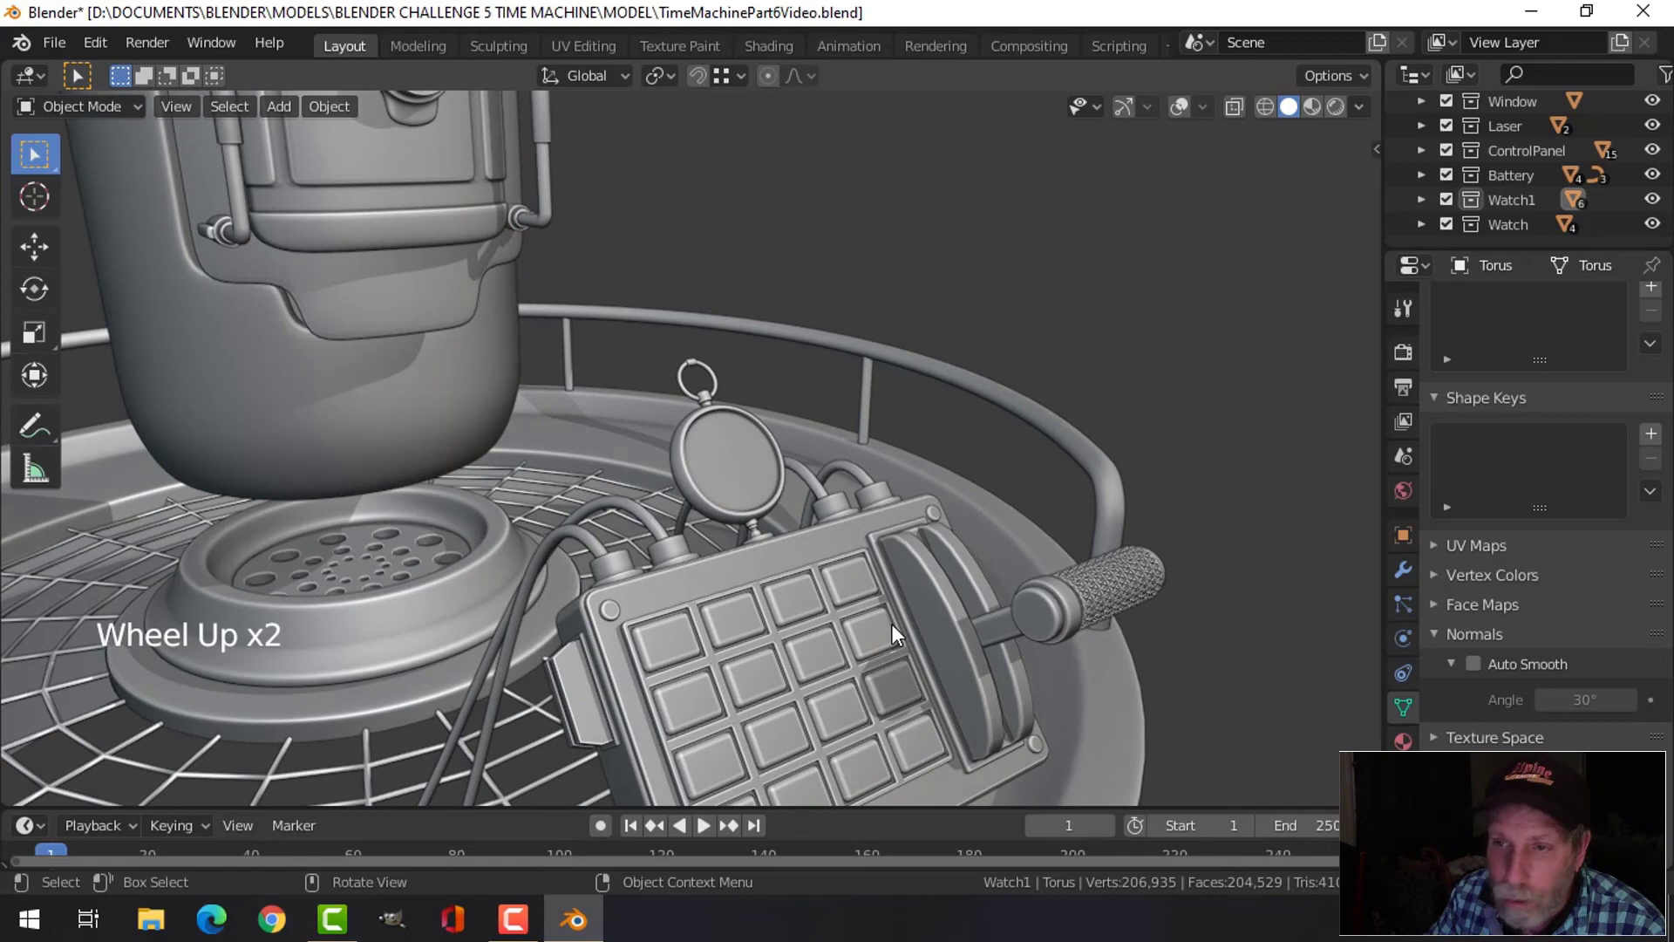
# Frame the whole platform with the control panel and save the Blender file
pyautogui.scroll(-6, 891, 624)
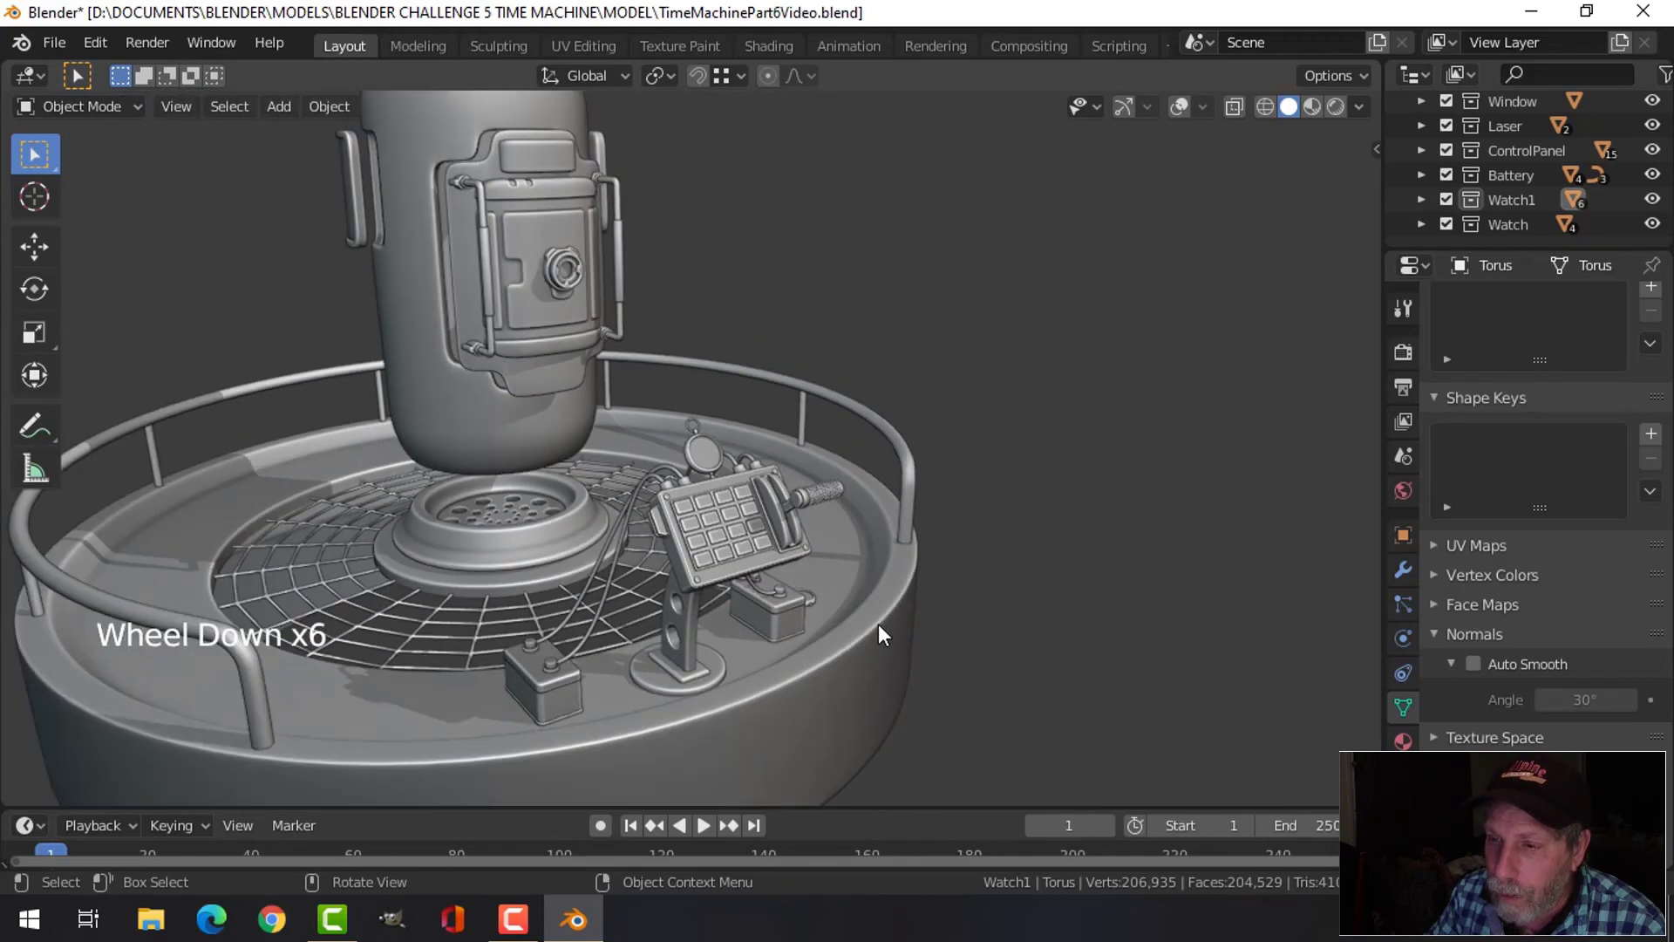
pyautogui.hotkey('ctrl', 's')
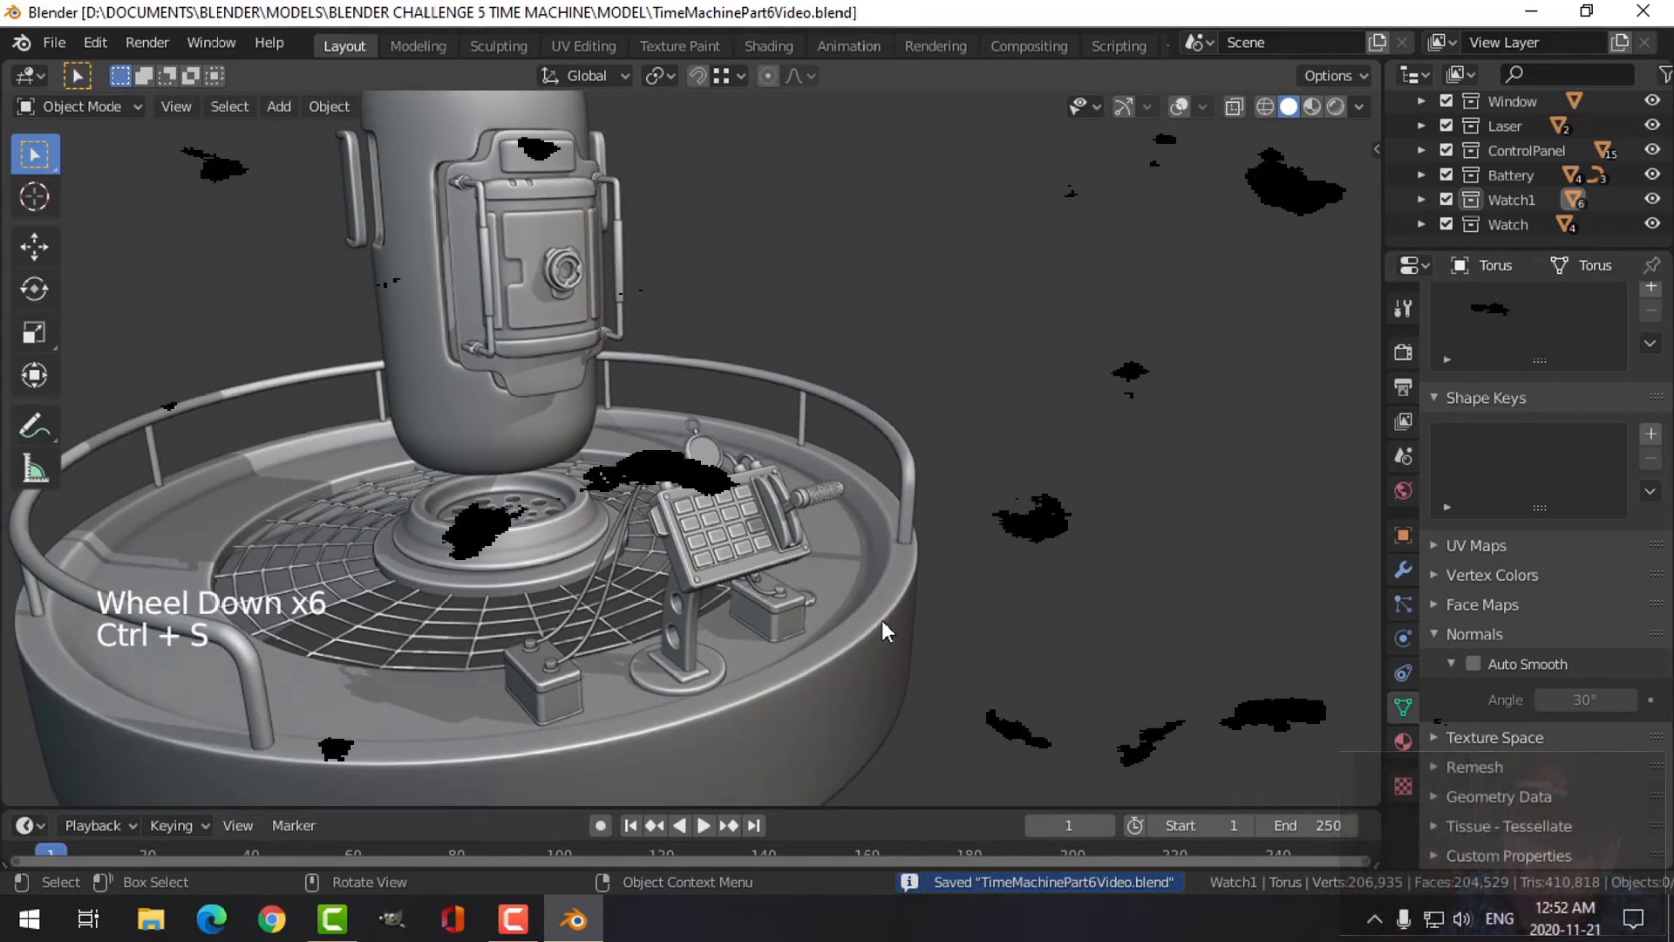